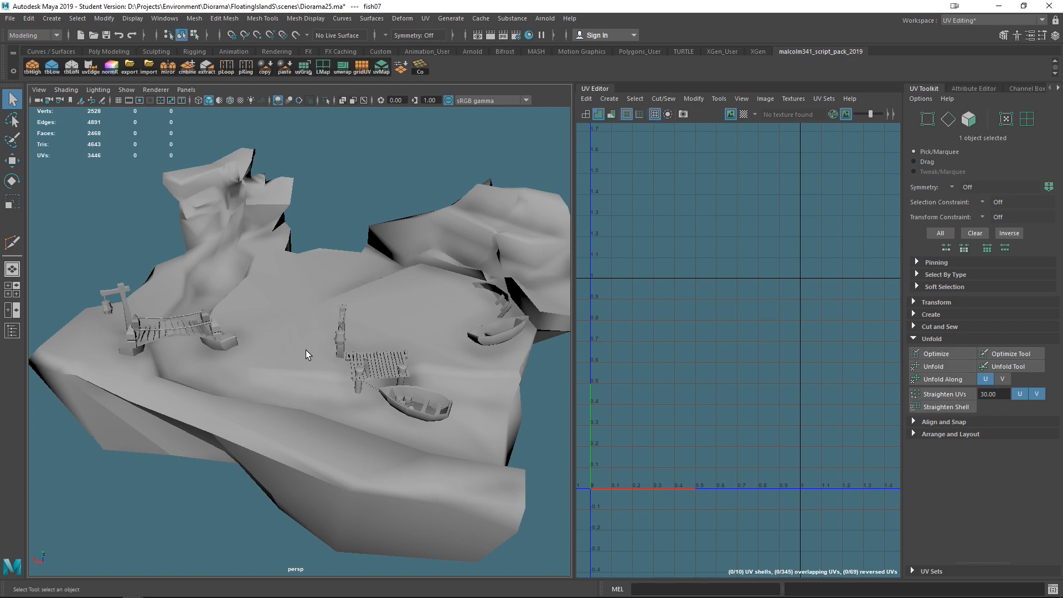
- Select the ground and then the rowboat beside the dock to examine their UV layouts in the UV Editor
click(305, 349)
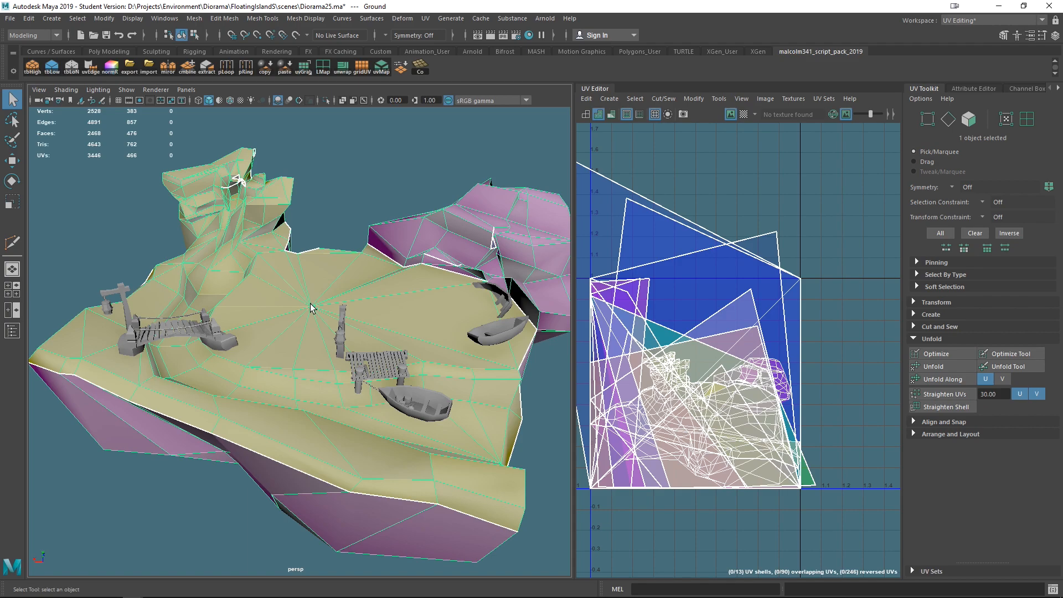
click(420, 408)
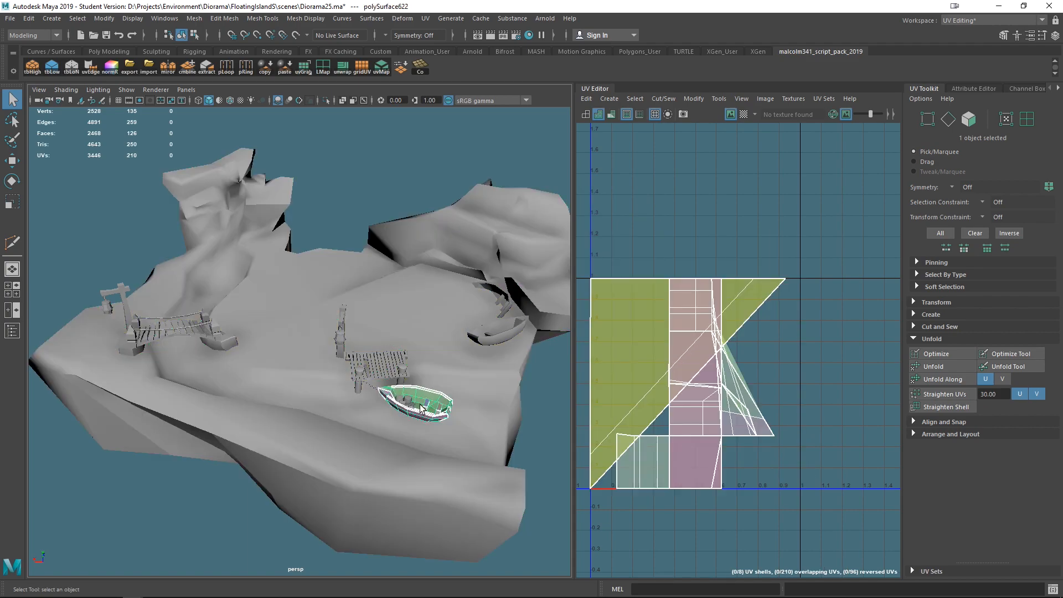
key(f)
alt+drag(447, 438, 324, 380)
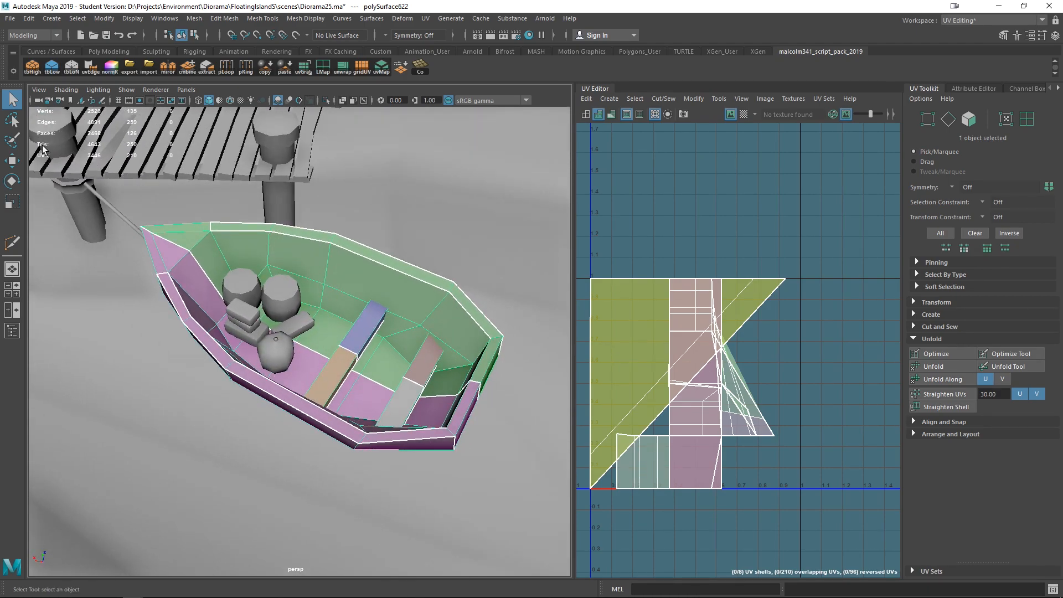
alt+drag(202, 237, 137, 204)
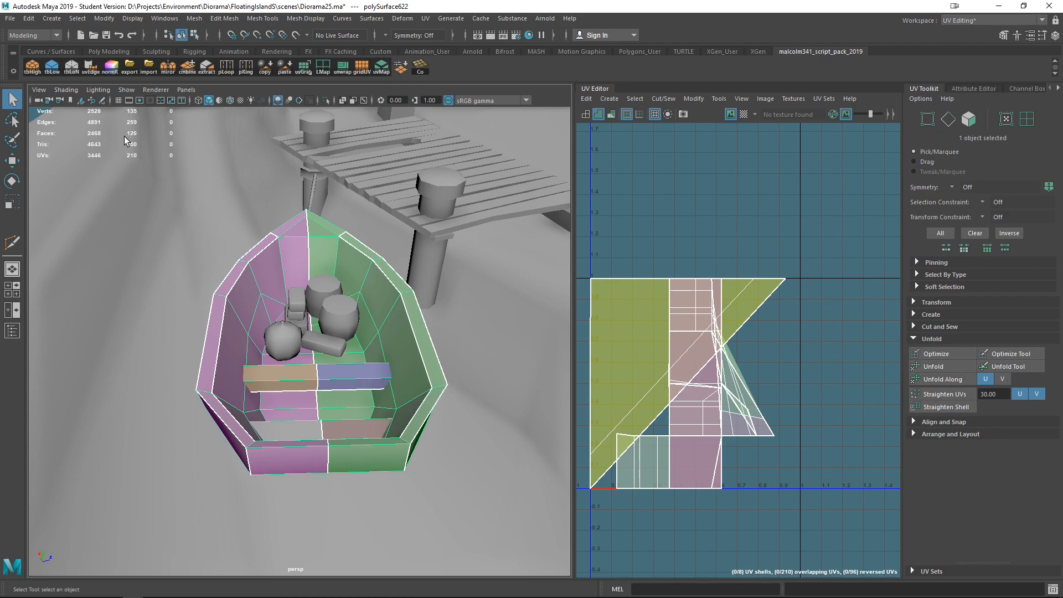
click(180, 250)
scroll(179, 254, down, 5)
click(54, 199)
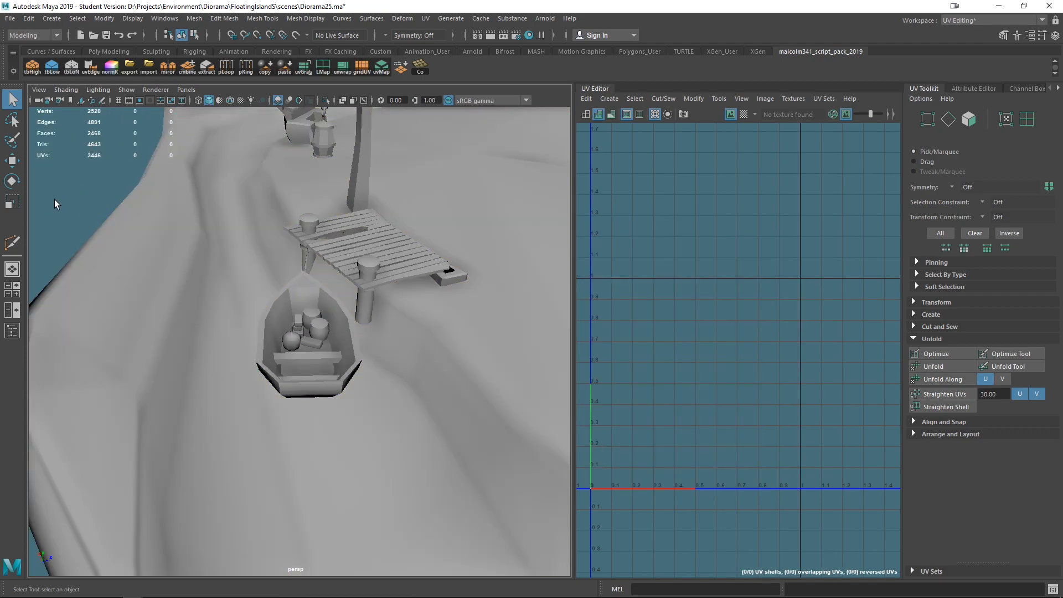
click(269, 331)
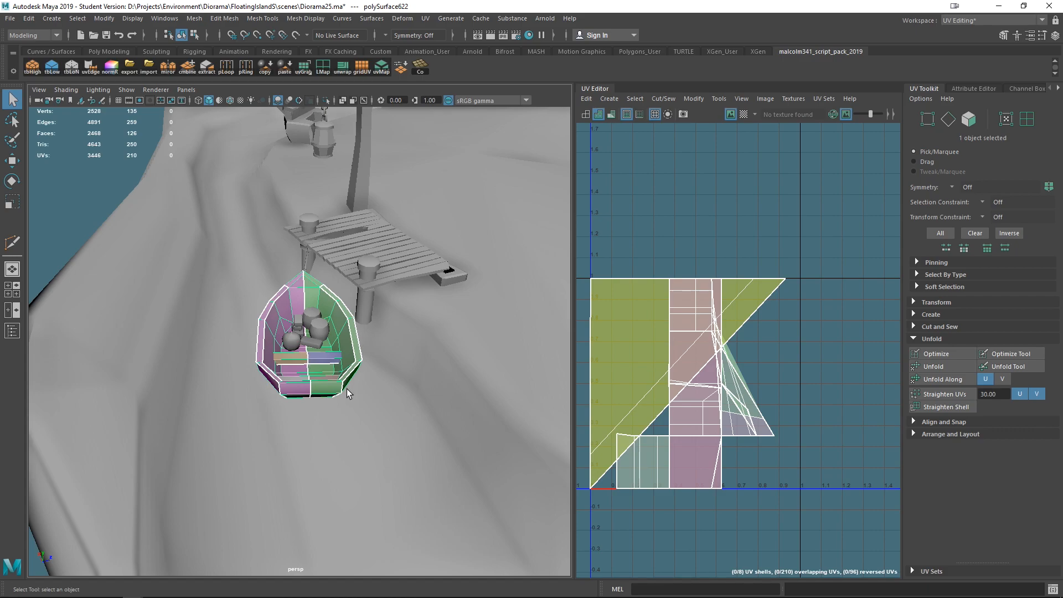
click(132, 19)
mouse_move(174, 60)
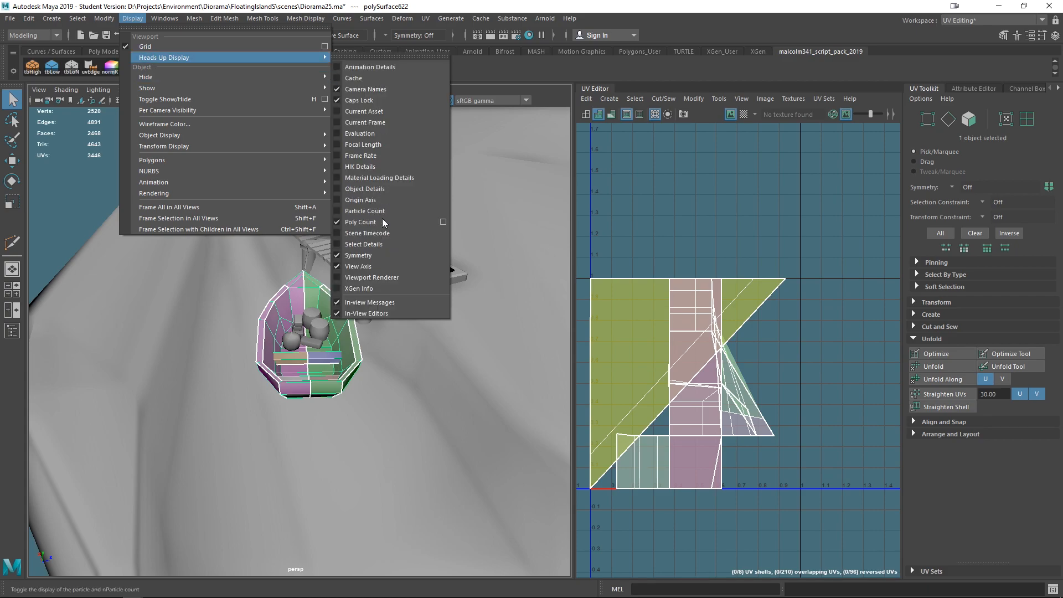
click(236, 253)
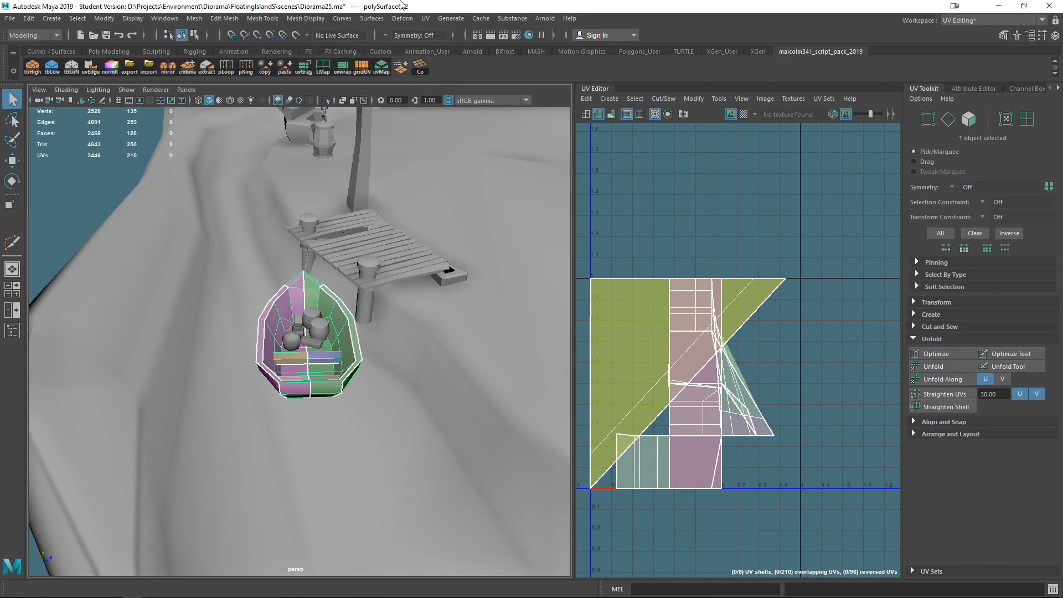
alt+drag(332, 302, 392, 332)
alt+right_drag(392, 332, 338, 281)
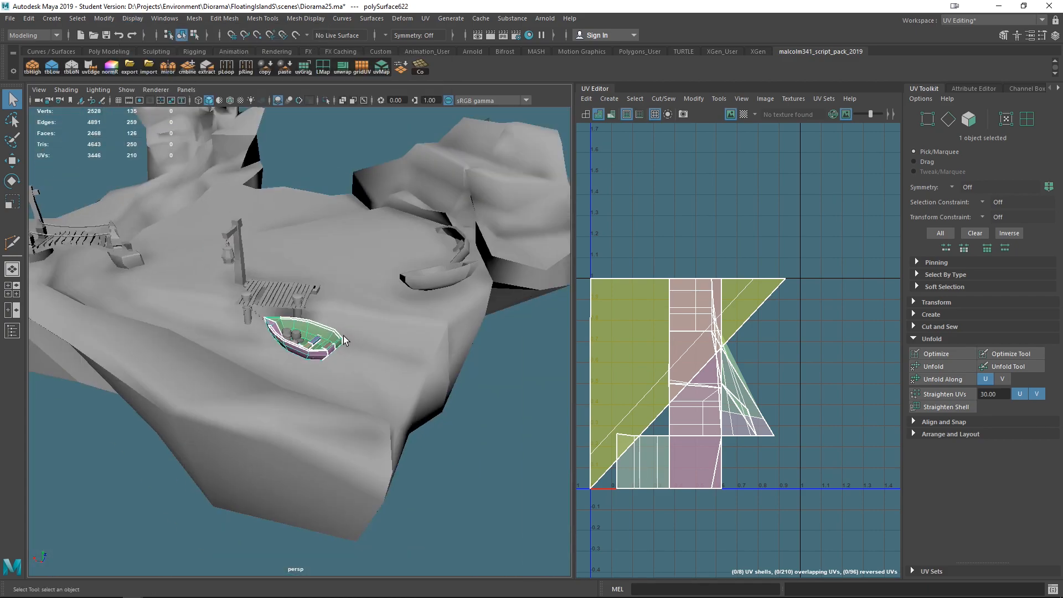
alt+middle_drag(343, 335, 401, 393)
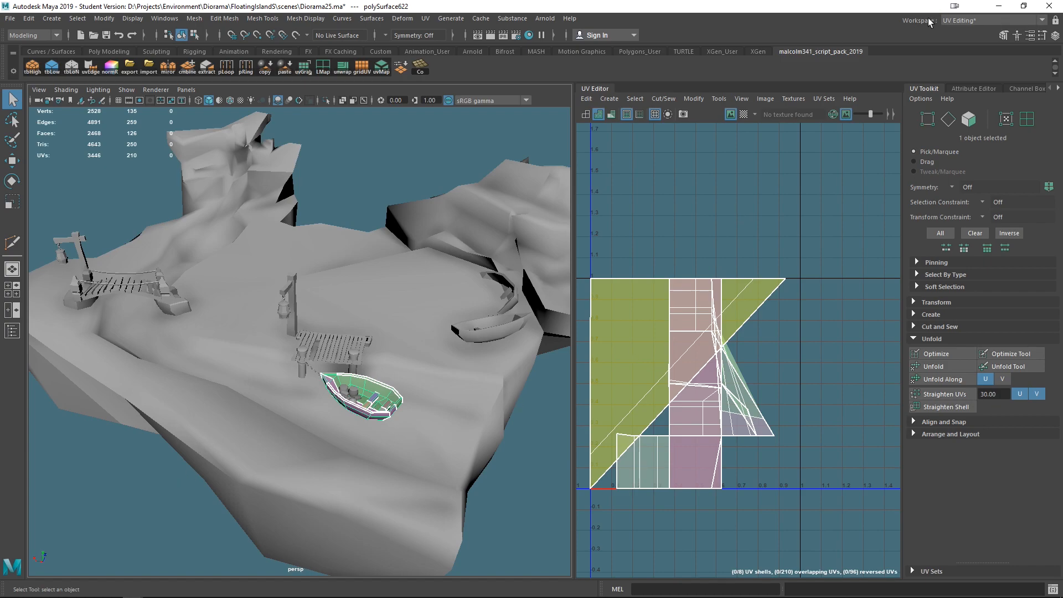
click(977, 21)
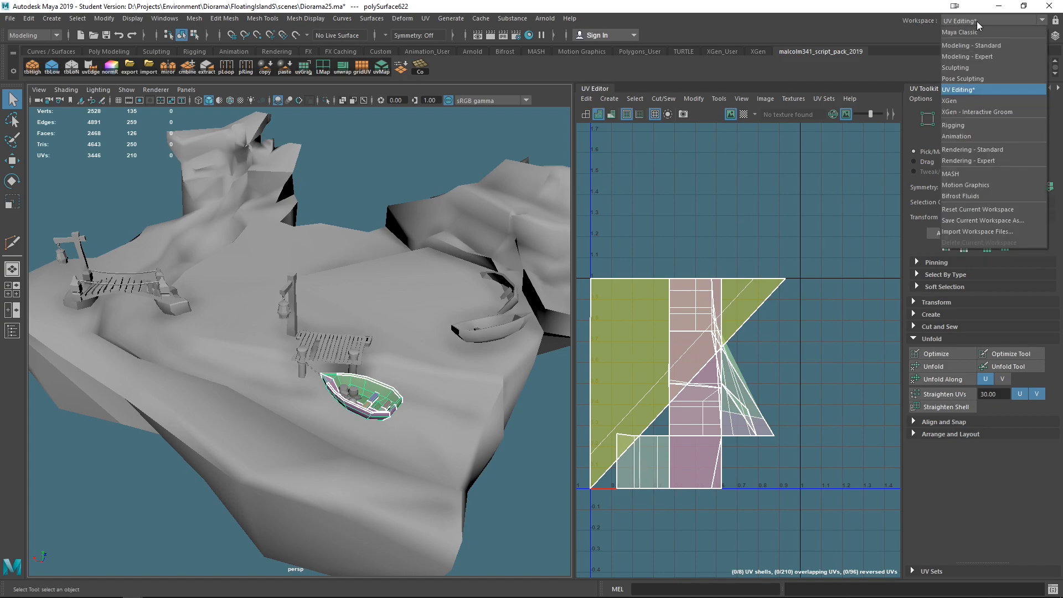
click(965, 90)
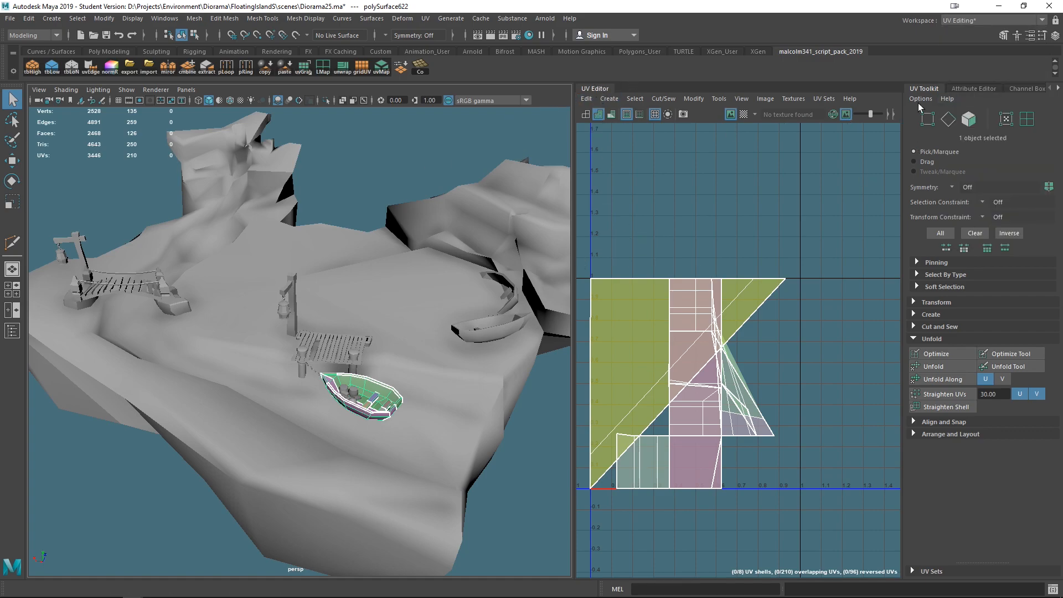
- Open the Channel Box, return to the UV Toolkit and collapse its Unfold section
click(1024, 89)
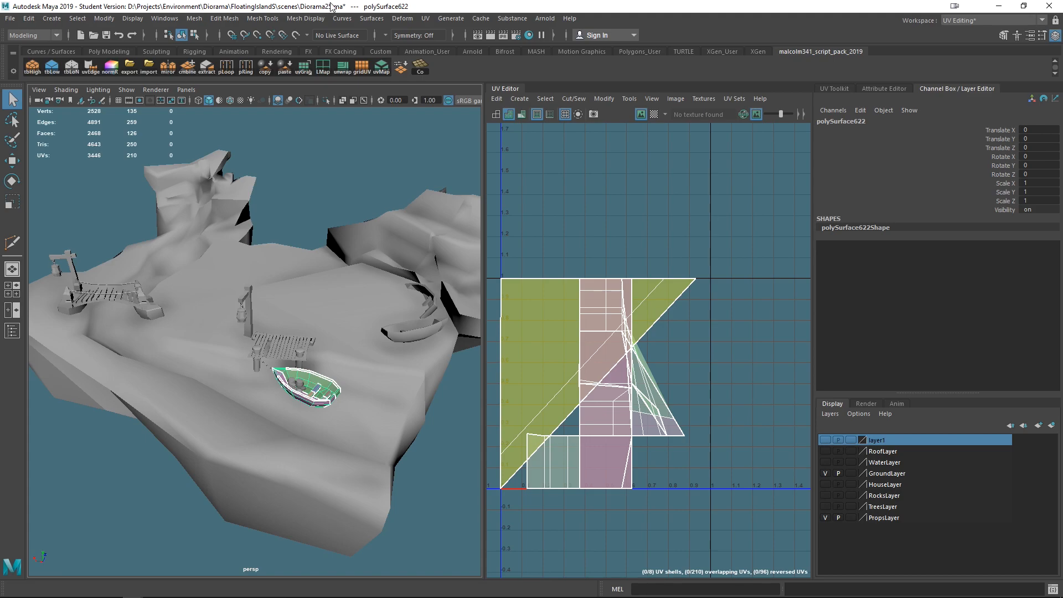
click(833, 88)
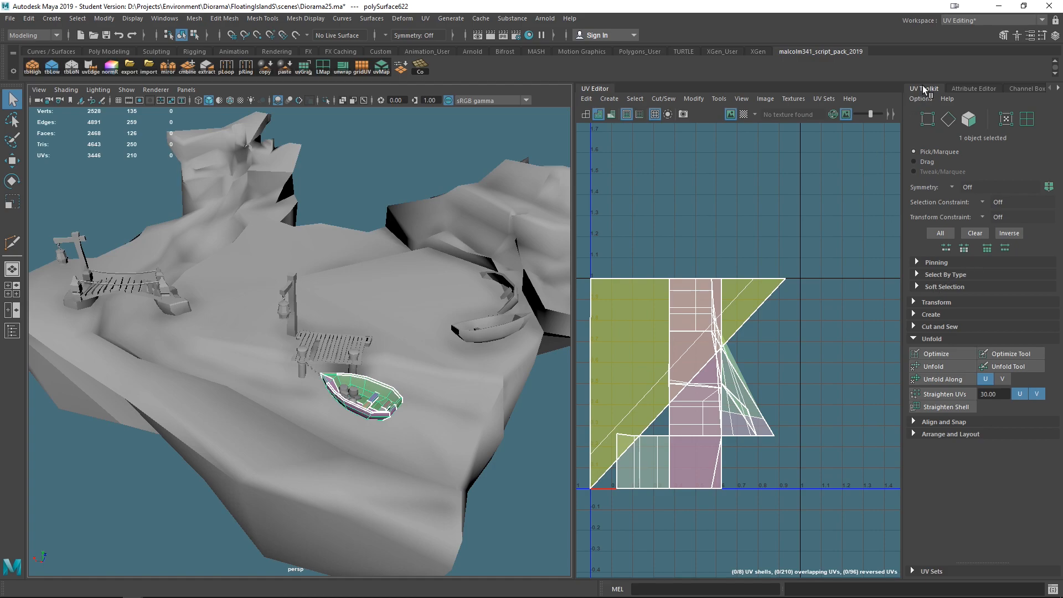
click(915, 338)
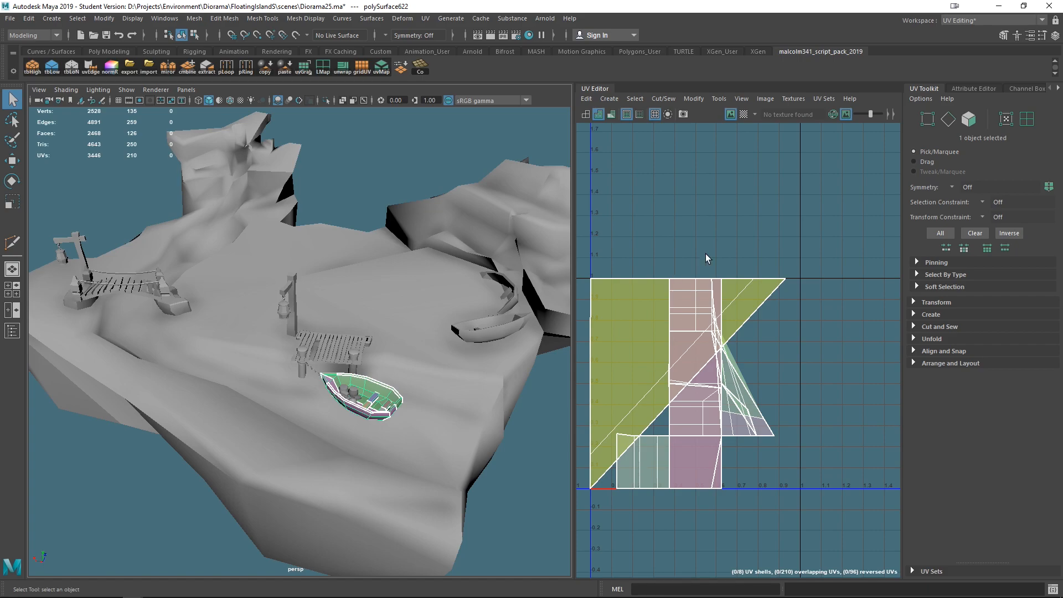
- Zoom out the UV Editor grid and view a reference image of a packed character UV layout
scroll(710, 384, down, 2)
alt+middle_drag(693, 407, 761, 402)
scroll(766, 386, down, 1)
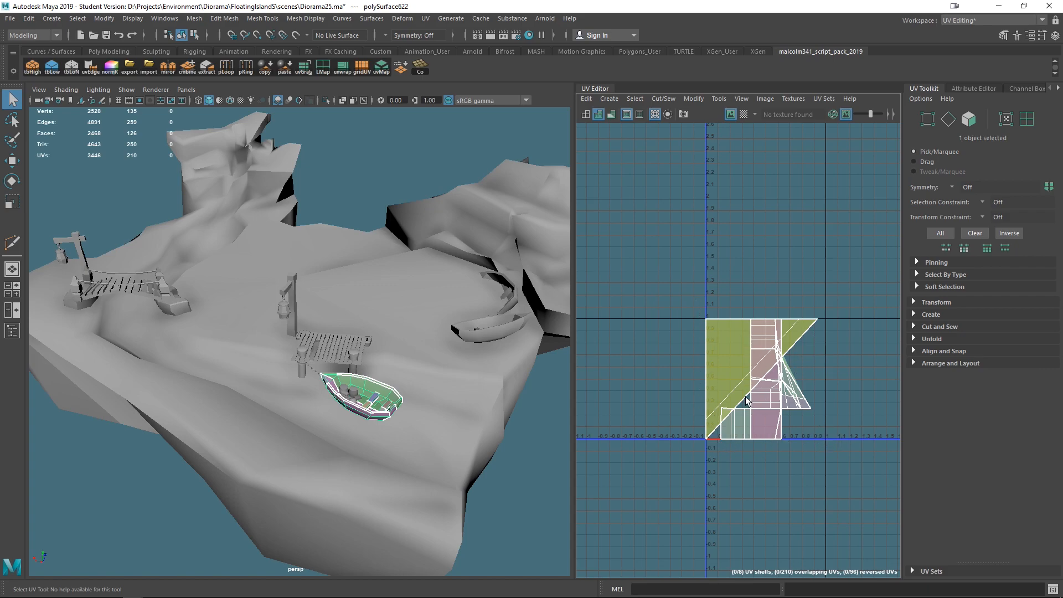
scroll(753, 398, down, 5)
scroll(753, 399, up, 2)
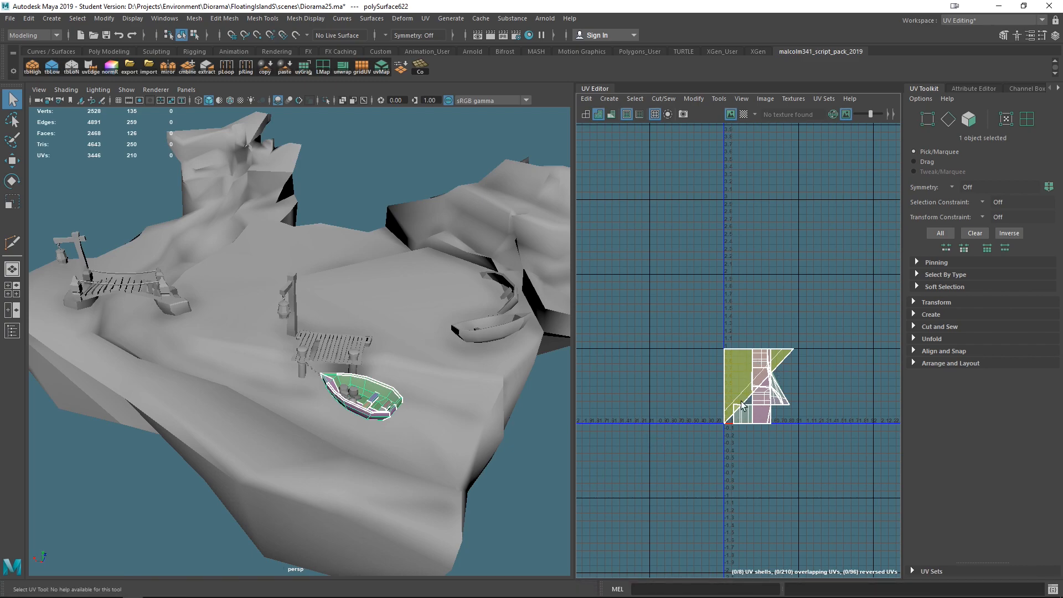
key(alt+Tab)
key(Tab)
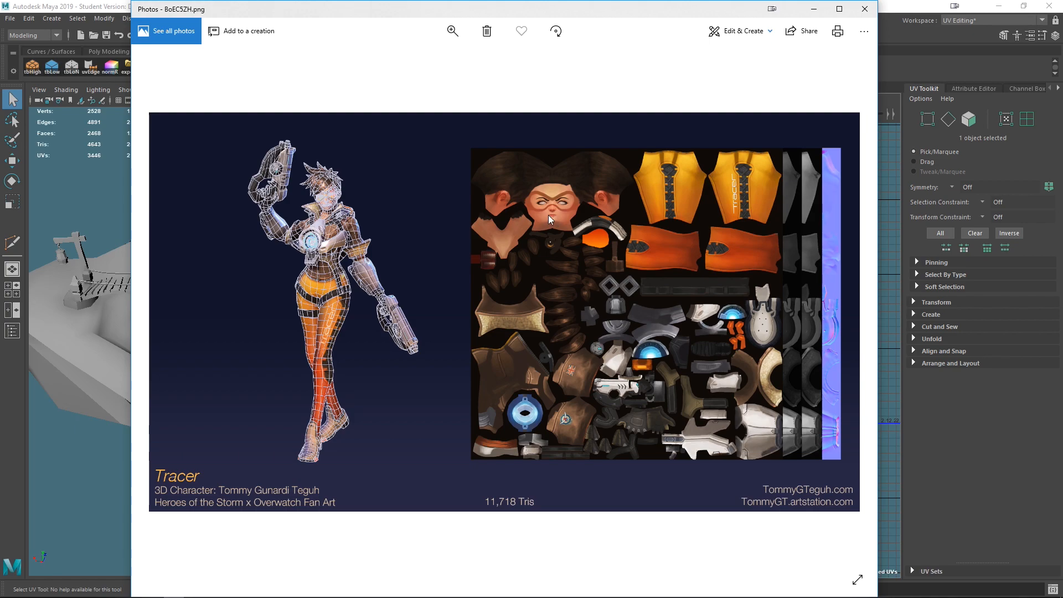
click(853, 9)
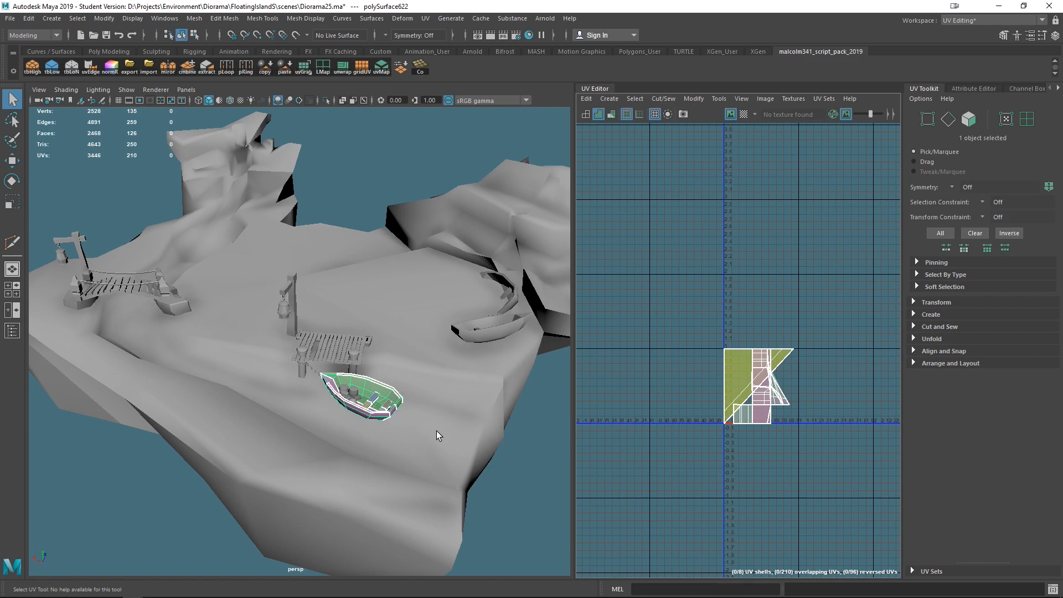
- Deselect everything, switch the workspace to Maya Classic and hide the Outliner
alt+drag(382, 421, 377, 385)
click(531, 337)
alt+drag(468, 400, 444, 397)
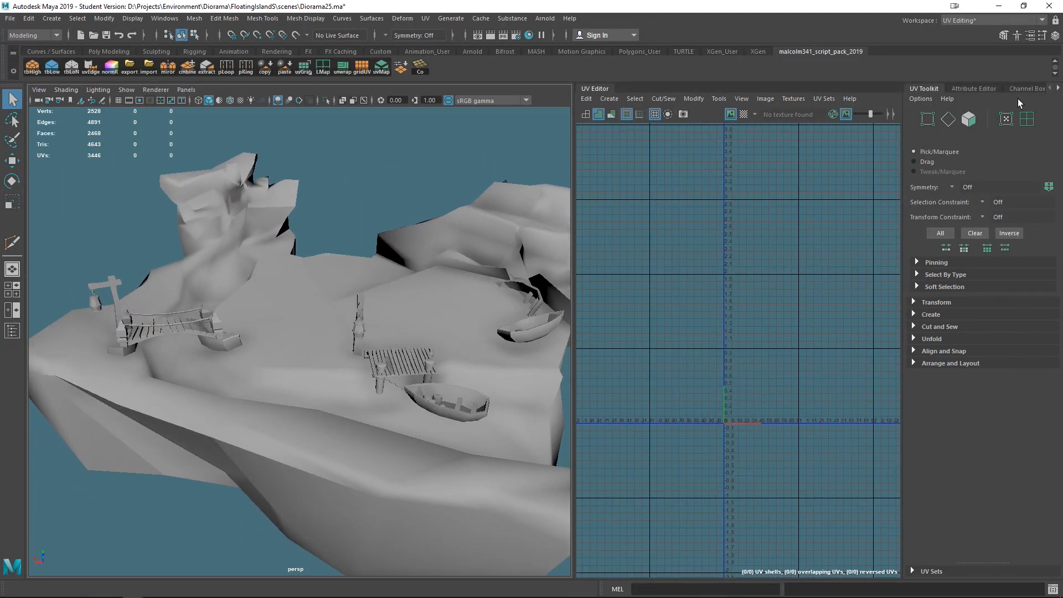
click(969, 21)
click(956, 33)
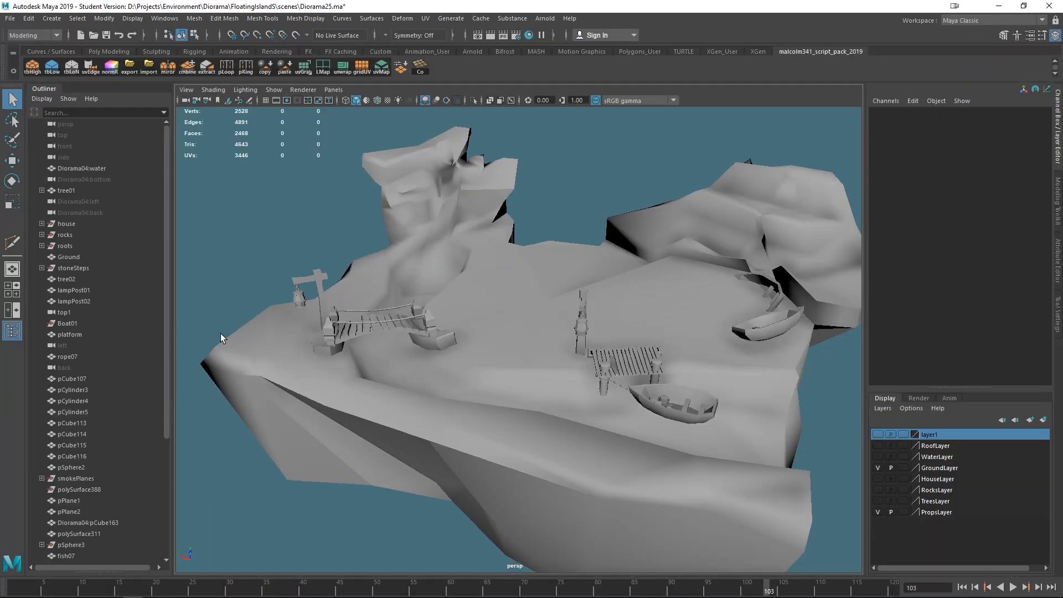
click(12, 330)
- Select the rope bridge and run Cleanup to select faces with more than 4 sides and nonmanifold geometry
click(263, 327)
alt+drag(338, 377, 395, 392)
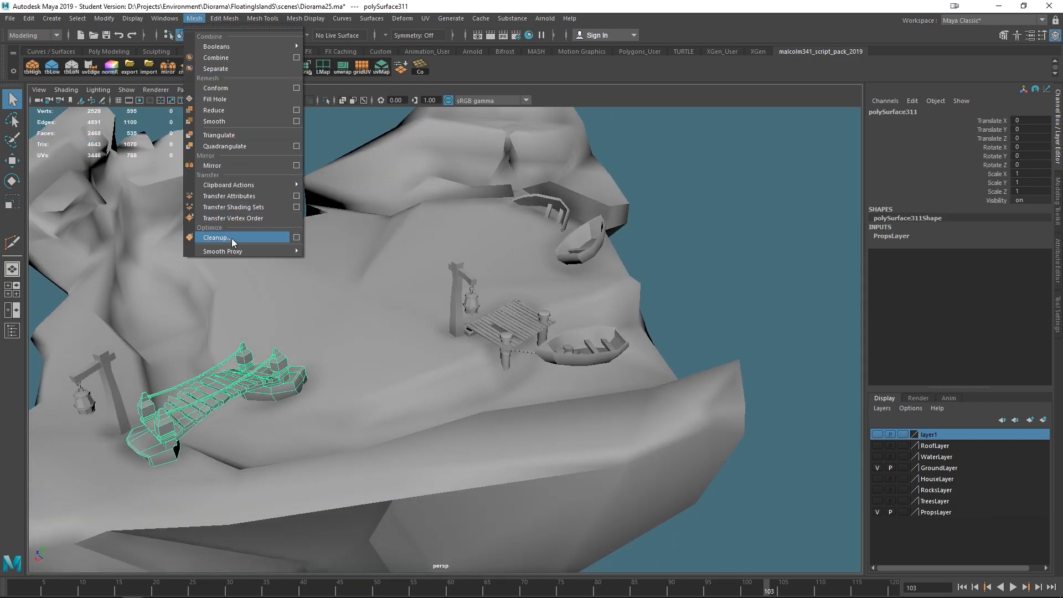
click(297, 237)
drag(744, 180, 469, 164)
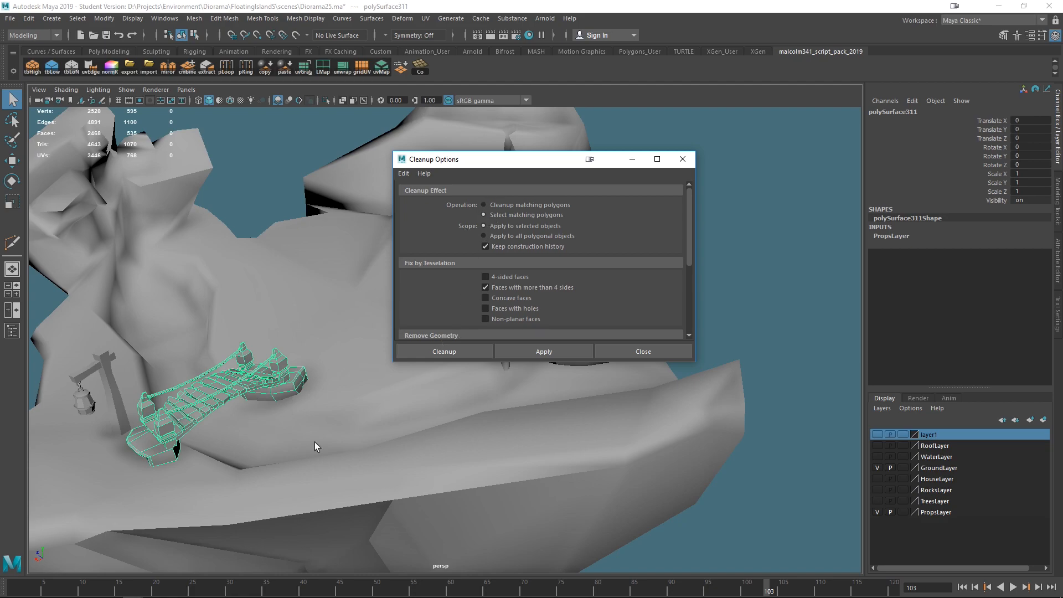
scroll(593, 267, down, 5)
scroll(531, 277, up, 3)
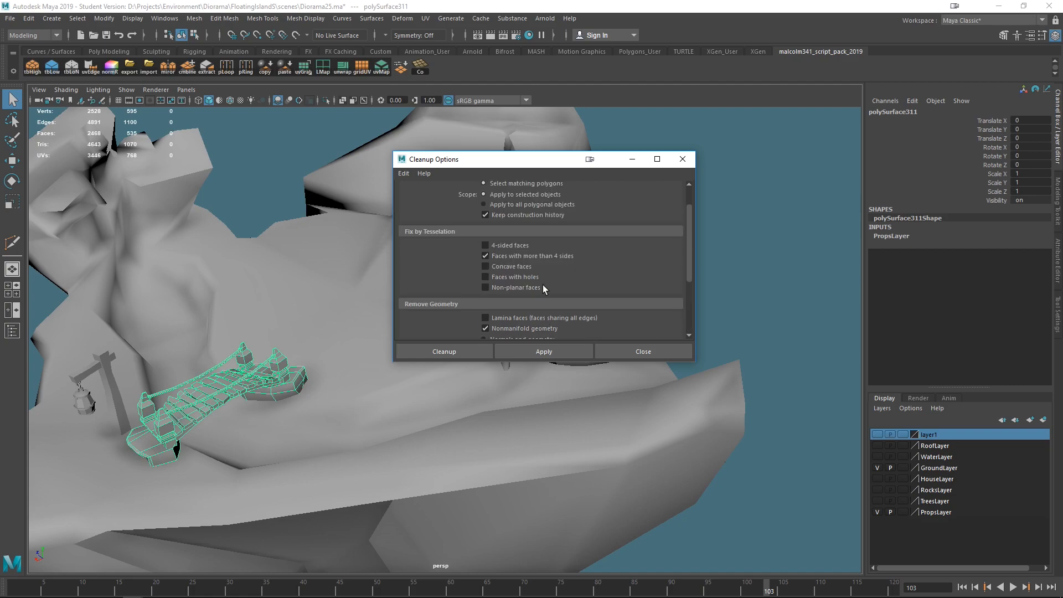
scroll(553, 295, down, 3)
scroll(532, 288, up, 3)
scroll(537, 271, down, 2)
alt+middle_drag(284, 391, 324, 362)
alt+right_drag(324, 362, 327, 393)
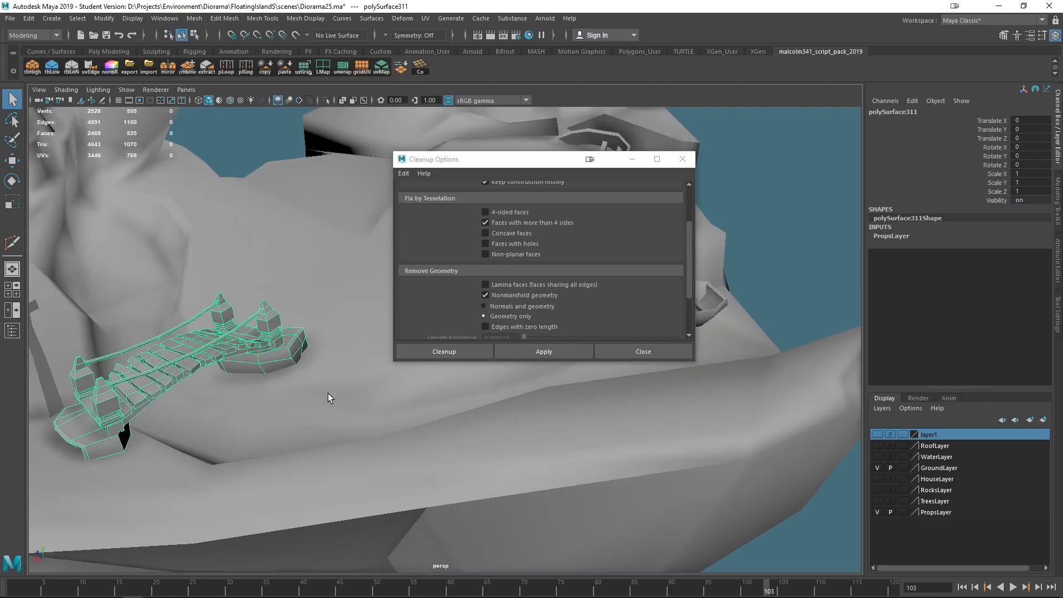
click(530, 351)
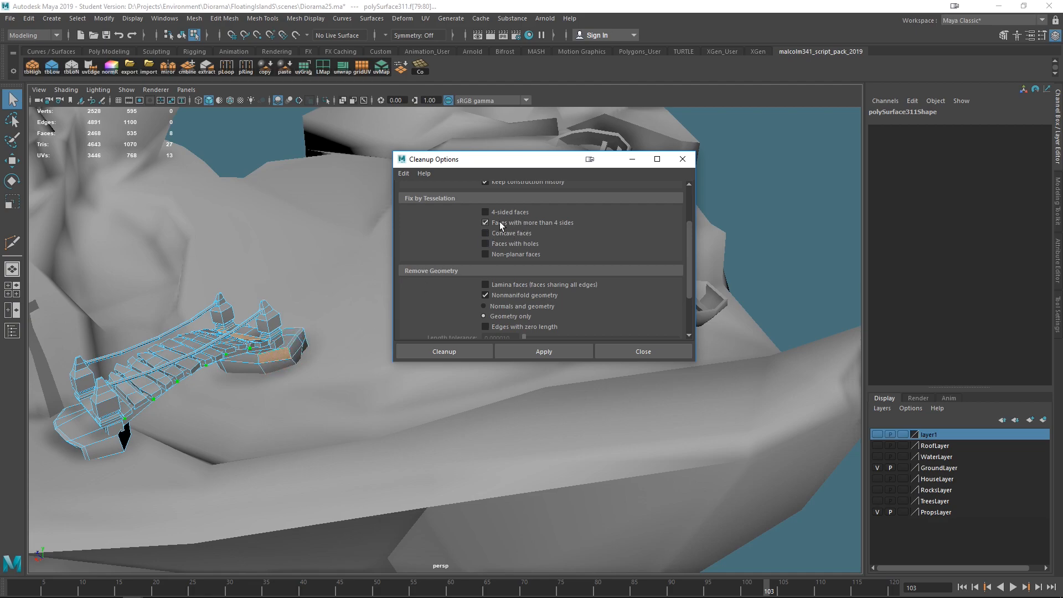
- Frame the flagged n-gon on the bridge's end block and split it with a Multi-Cut edge between opposite vertices
alt+drag(292, 357, 232, 327)
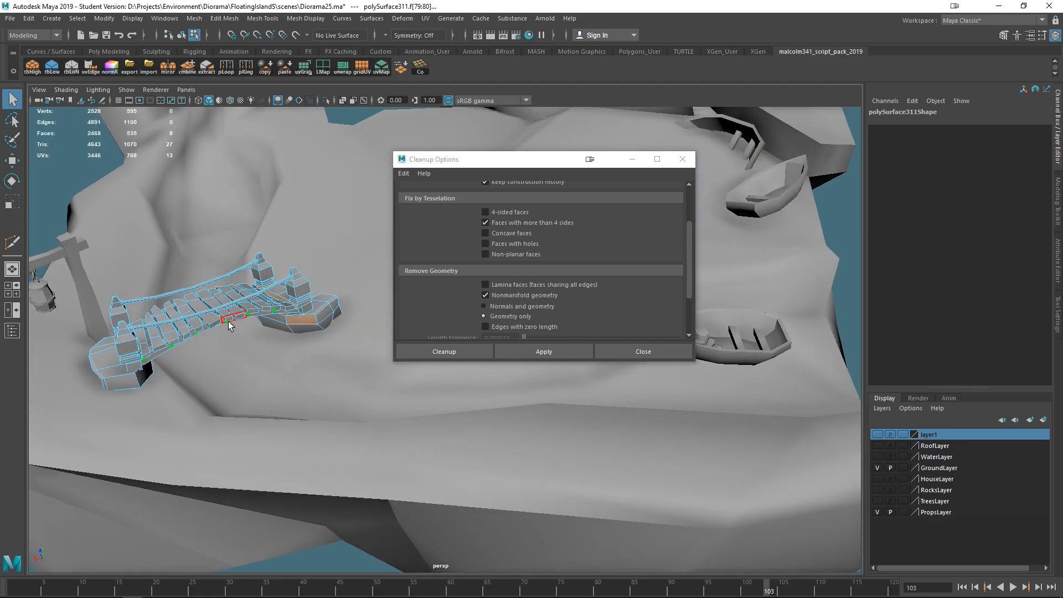
alt+drag(169, 347, 230, 356)
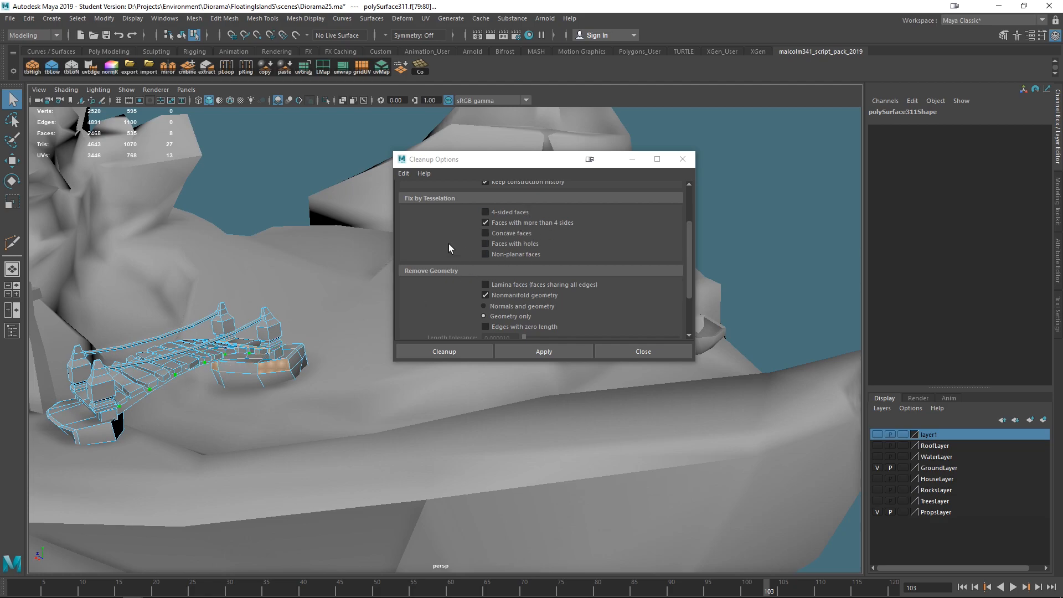
scroll(293, 404, up, 3)
mouse_move(305, 388)
alt+mouse_down()
mouse_move(293, 404)
mouse_move(316, 415)
mouse_move(317, 393)
alt+mouse_up()
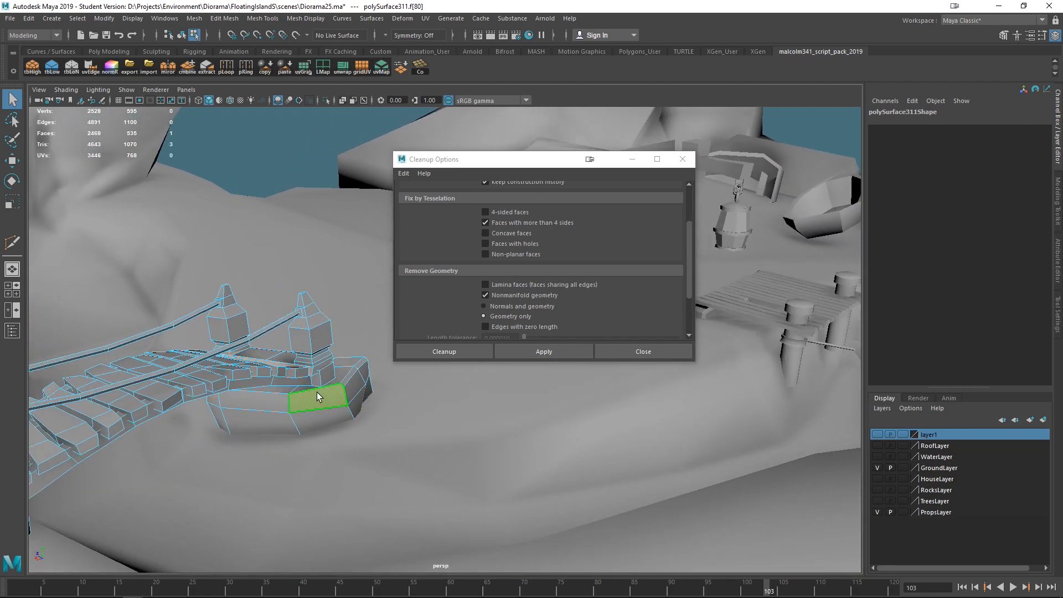
key(f)
drag(479, 160, 830, 227)
scroll(578, 261, down, 3)
alt+drag(604, 322, 629, 254)
right_drag(561, 261, 561, 223)
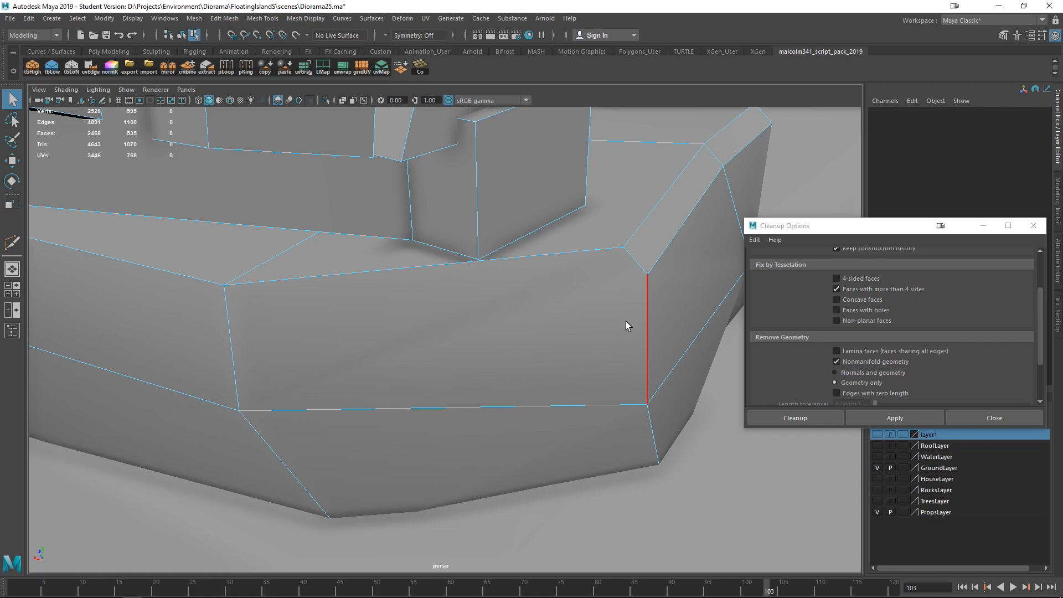
right_drag(546, 318, 473, 323)
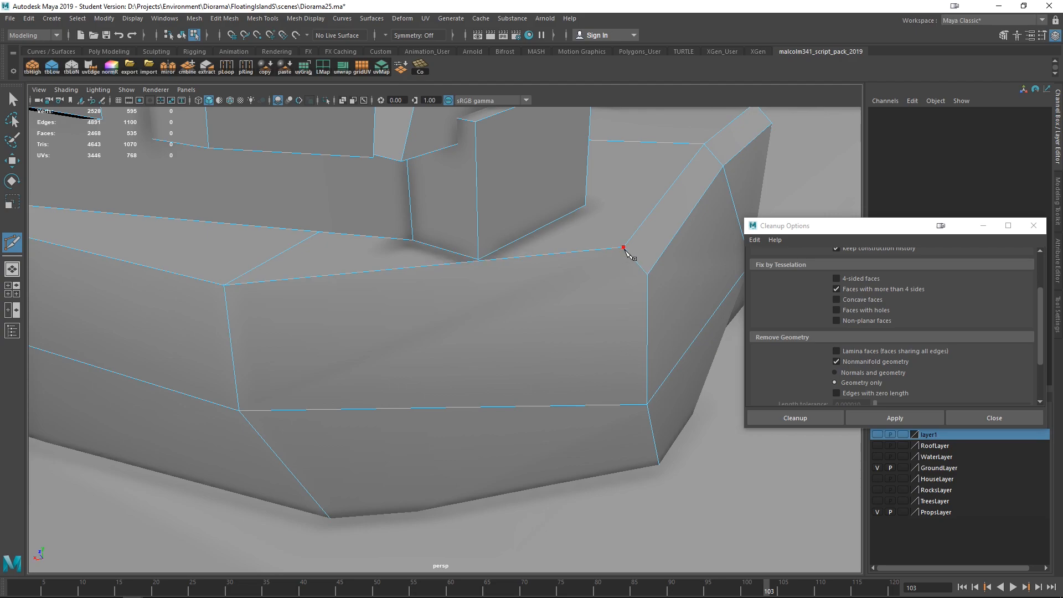
click(624, 247)
click(647, 404)
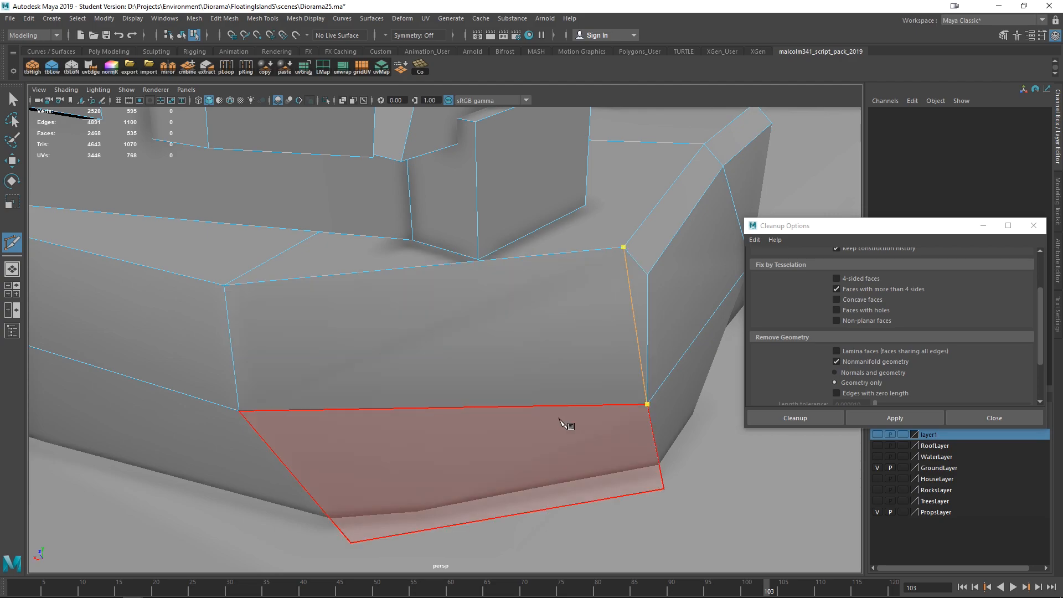
right_click(510, 369)
- Split the neighbouring face of the end block with a second Multi-Cut edge, then return to the Move tool
alt+right_drag(506, 370, 372, 384)
alt+drag(309, 414, 368, 387)
click(359, 425)
alt+middle_drag(394, 382, 401, 381)
right_click(399, 381)
click(318, 331)
right_click(332, 338)
click(310, 348)
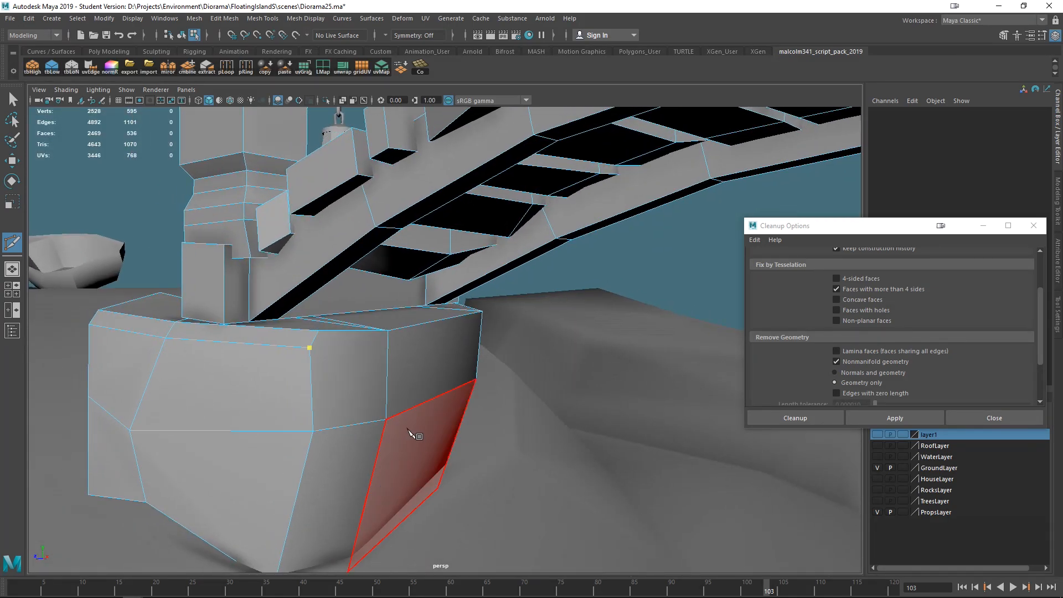
click(386, 420)
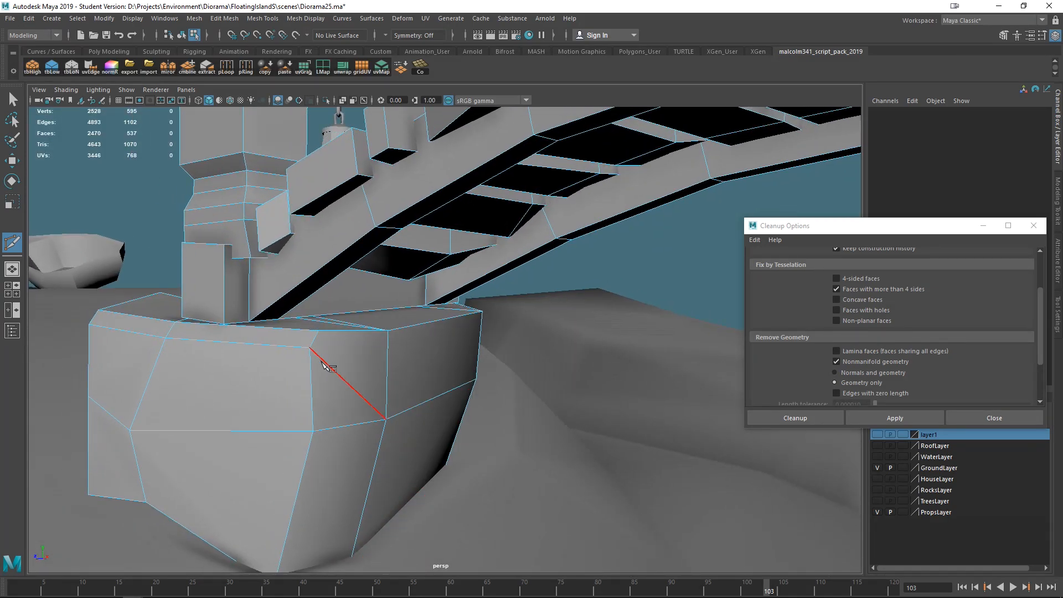
right_click(503, 429)
alt+drag(504, 429, 452, 393)
key(w)
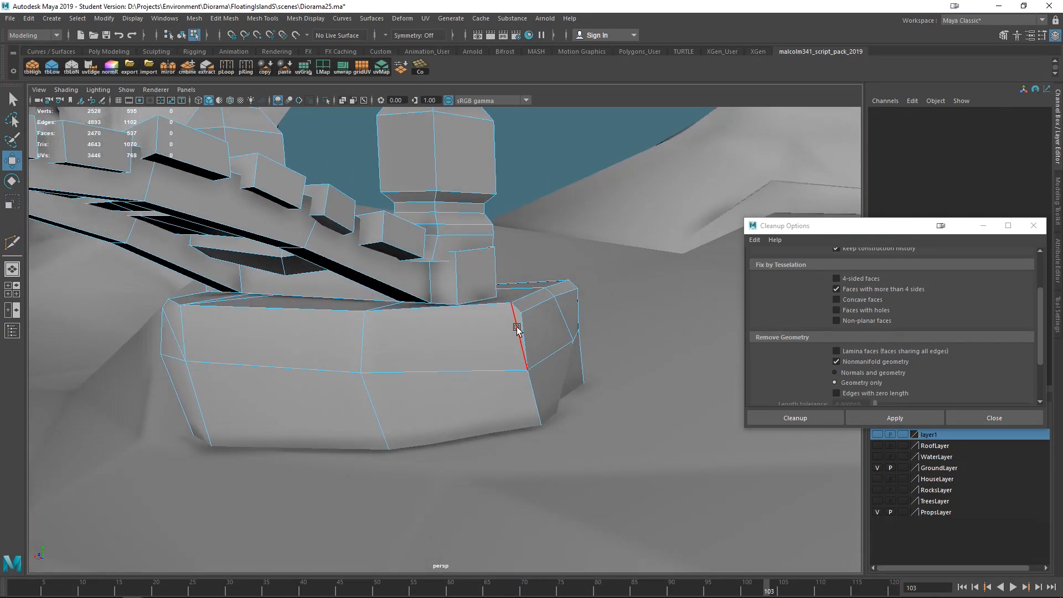
- Delete the misplaced split edge on the end block's face and cut a new diagonal edge across it with Multi-Cut
click(518, 332)
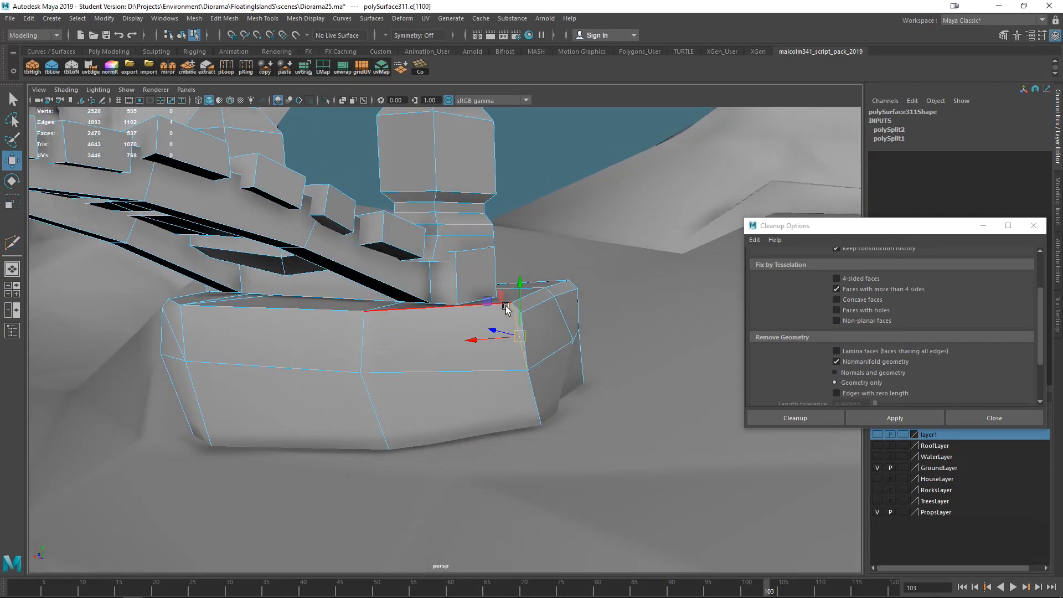
key(Delete)
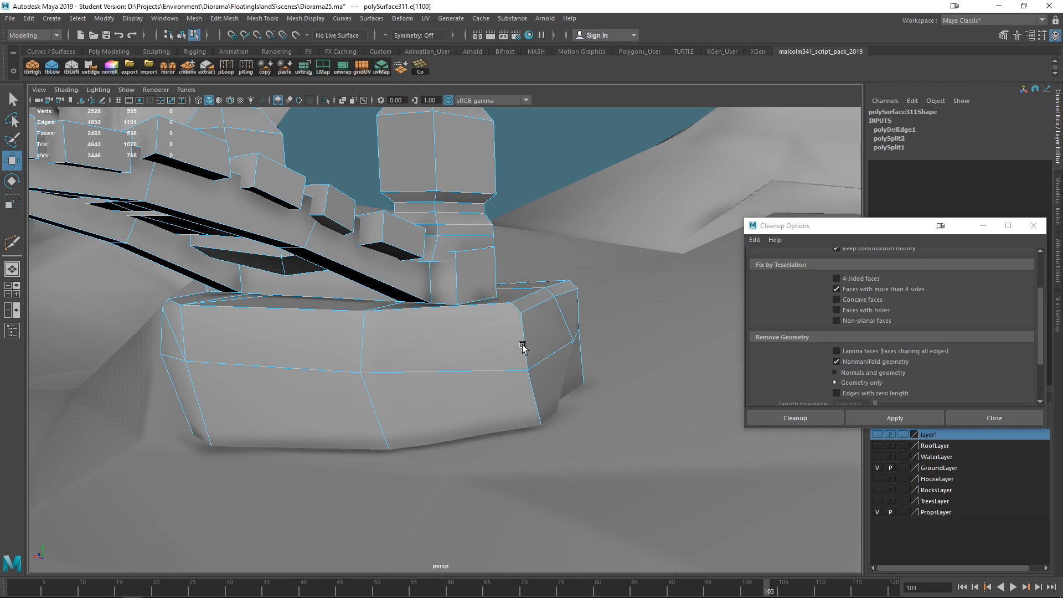
shift+right_drag(503, 347, 452, 355)
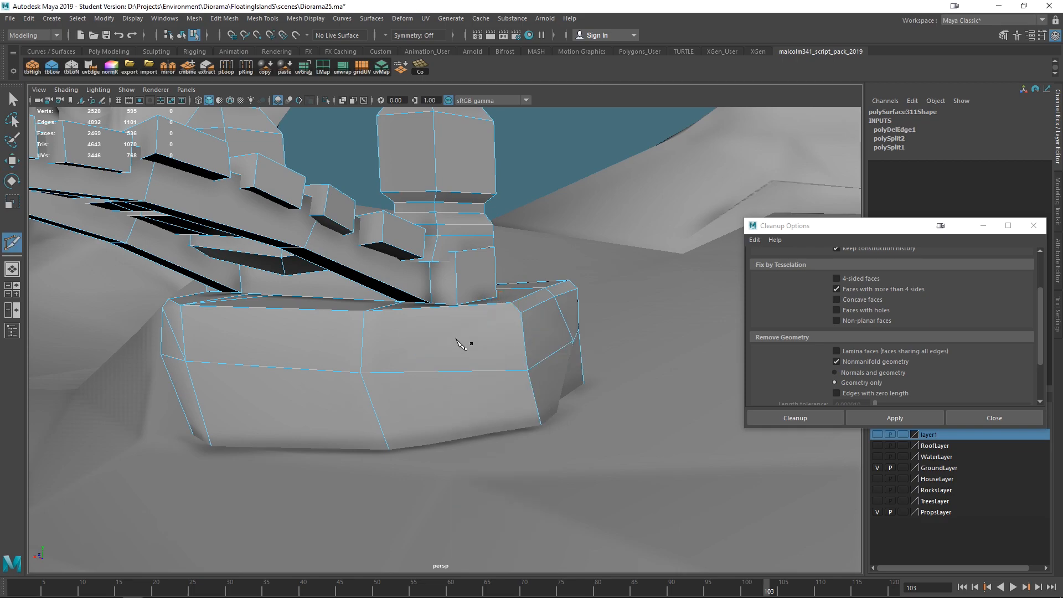
click(523, 314)
click(379, 372)
right_click(380, 365)
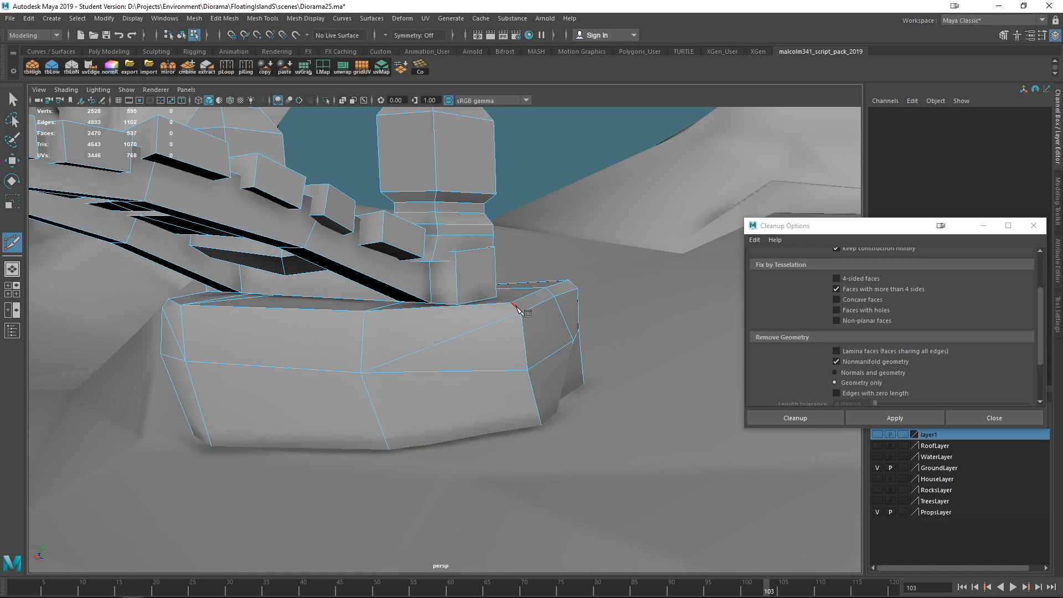
key(q)
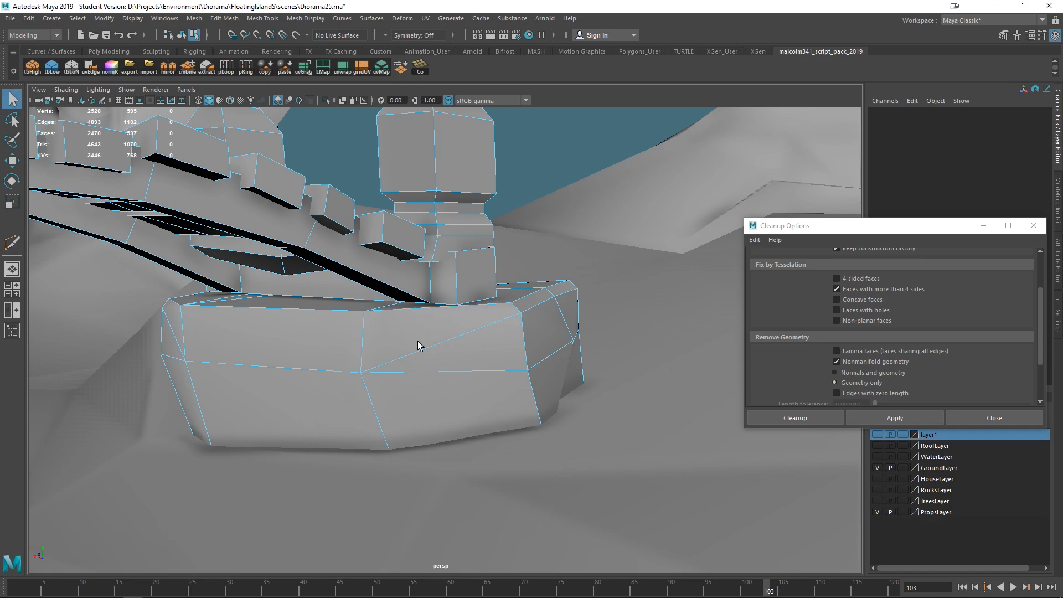
- Select the rope bridge and rerun Cleanup to flag faces with more than 4 sides
alt+drag(342, 446, 796, 383)
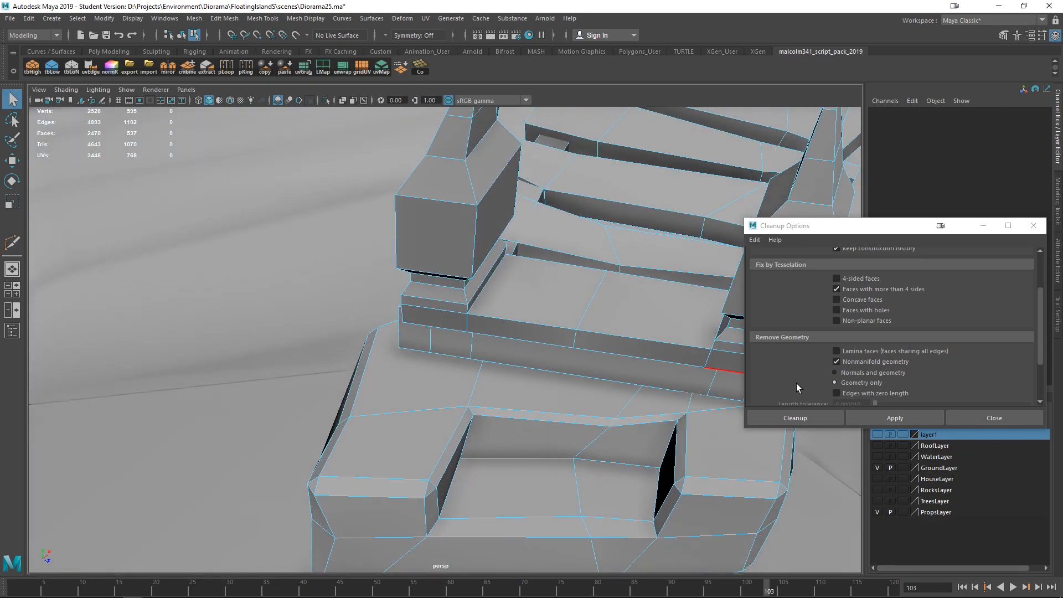
right_drag(605, 285, 643, 280)
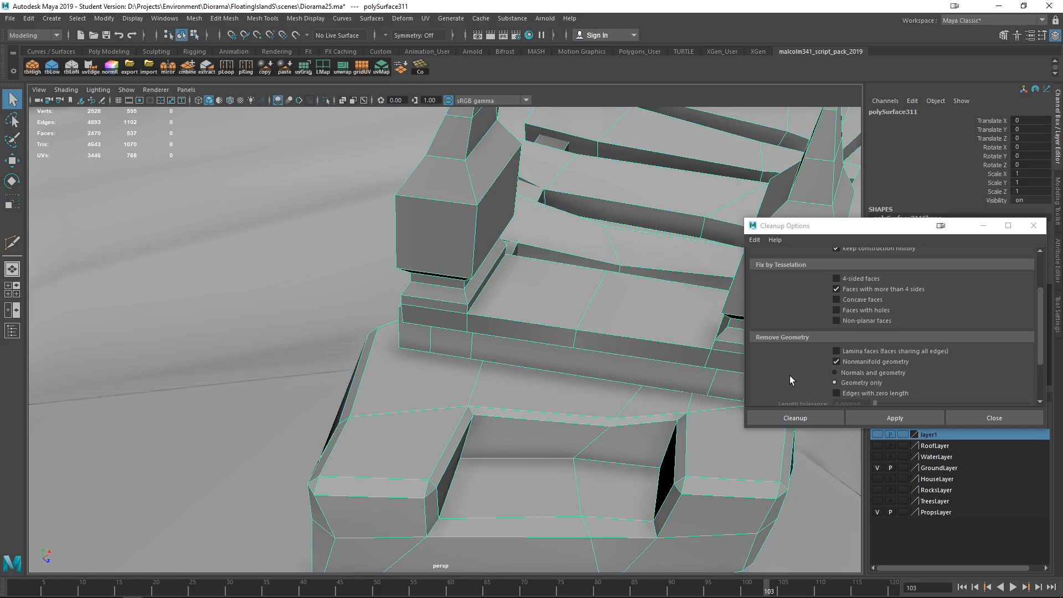
click(894, 418)
- Isolate the flagged long strip face beside the end post and split it with a Multi-Cut edge
alt+drag(636, 421, 487, 442)
scroll(527, 315, up, 2)
alt+middle_drag(526, 283, 502, 348)
scroll(503, 357, up, 2)
alt+drag(503, 363, 464, 353)
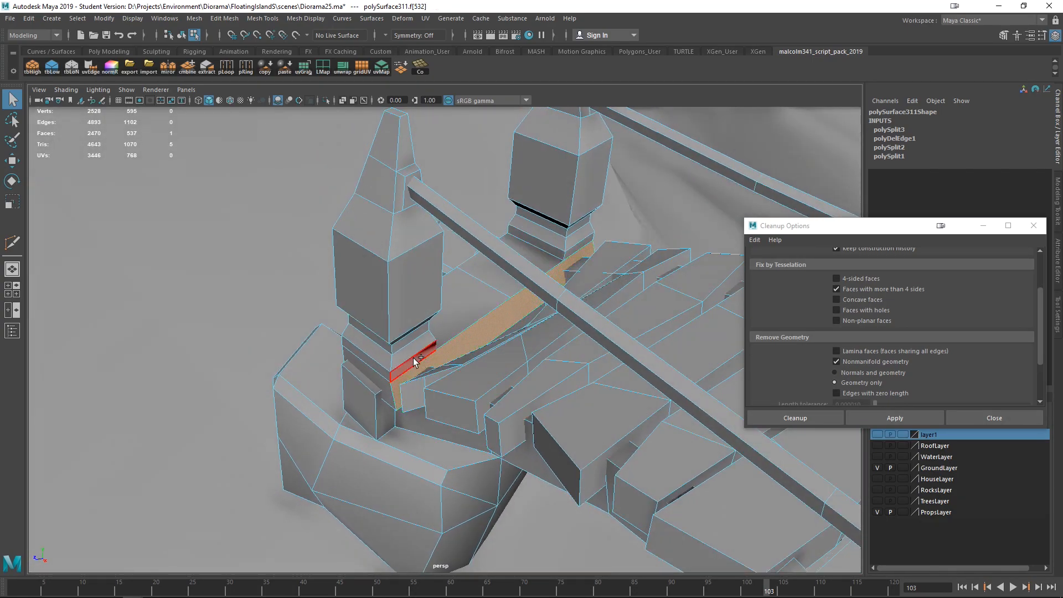
shift+click(586, 242)
click(325, 100)
alt+drag(581, 310, 422, 415)
click(439, 441)
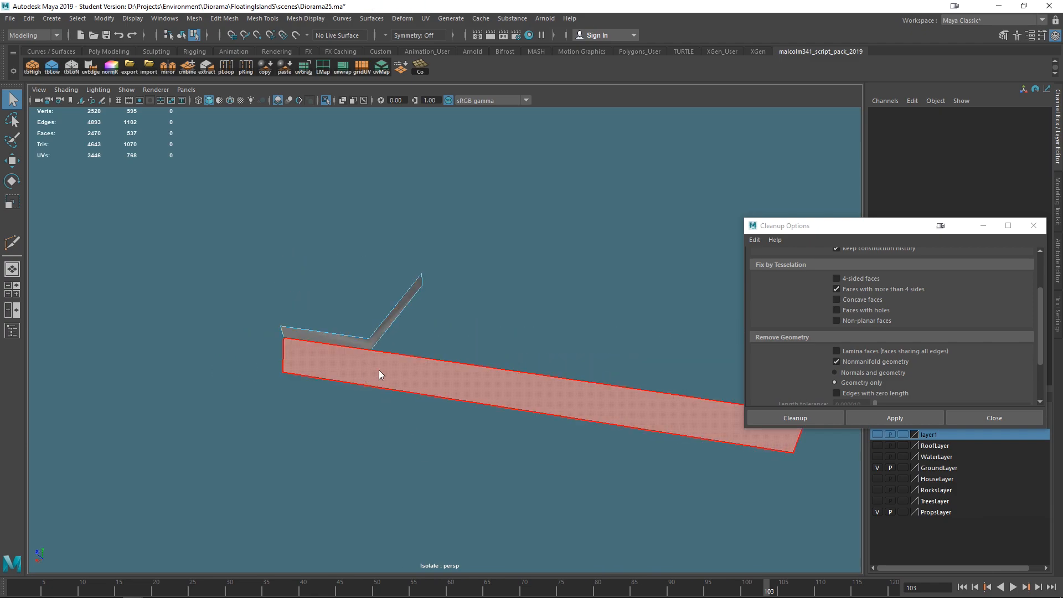
right_click(379, 370)
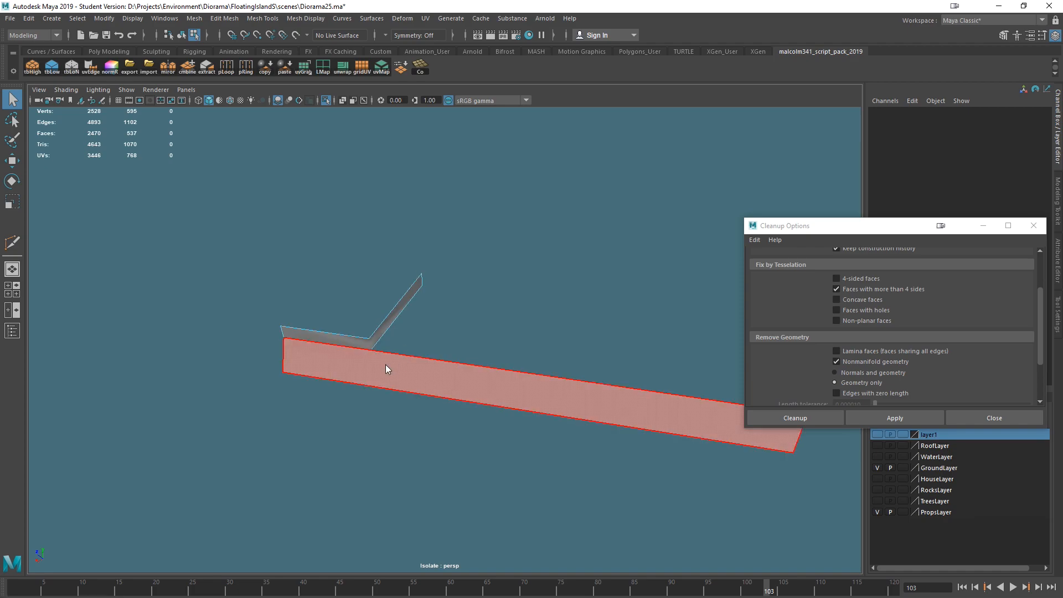
shift+right_click(386, 336)
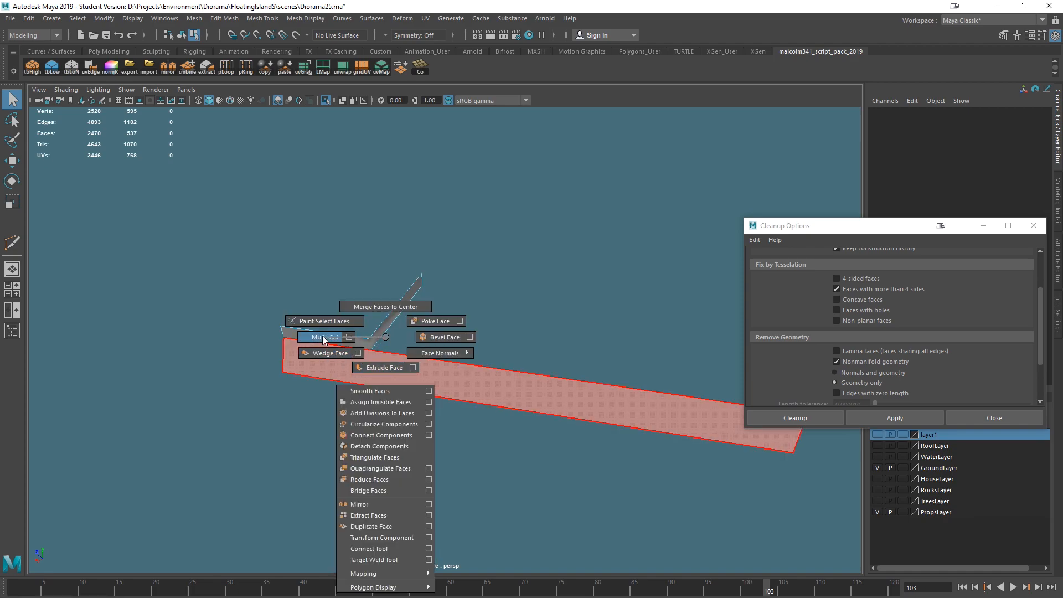
click(324, 337)
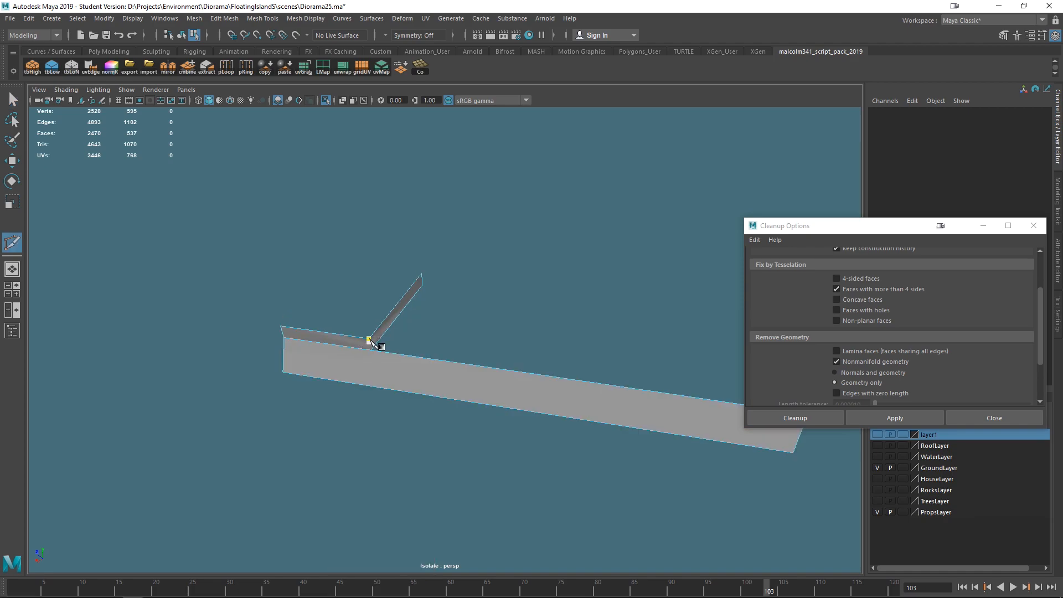
scroll(365, 352, up, 2)
click(333, 338)
right_click(337, 363)
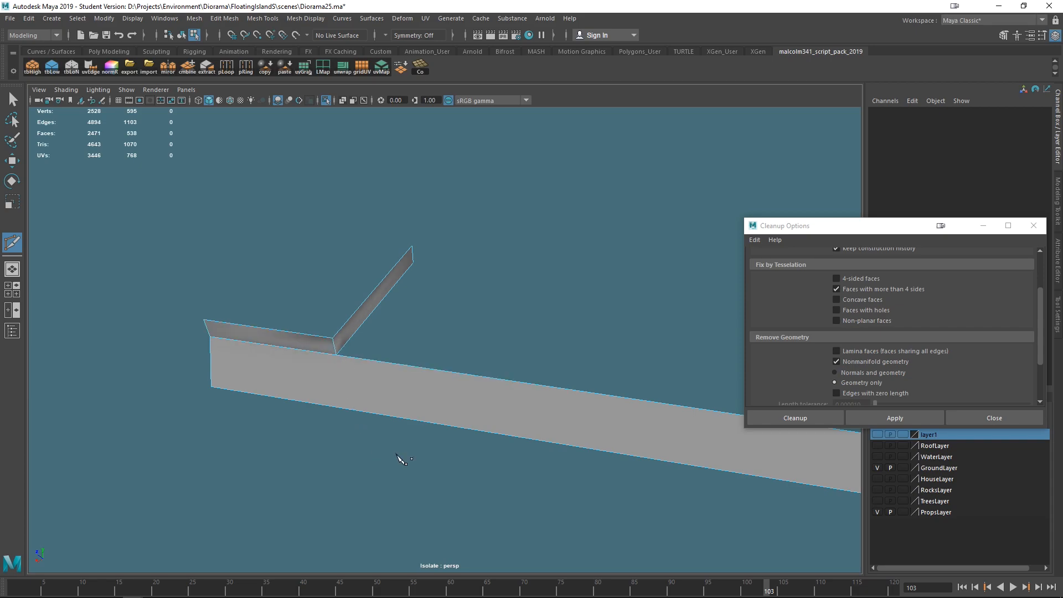
- Add a second Multi-Cut edge across the isolated strip face, then return to the Select tool
scroll(466, 461, down, 3)
alt+drag(466, 459, 479, 425)
scroll(479, 425, up, 2)
click(404, 352)
click(404, 352)
click(291, 408)
right_click(296, 407)
mouse_move(528, 445)
alt+mouse_down()
mouse_move(498, 446)
mouse_move(537, 429)
alt+mouse_up()
key(q)
- Exit the isolated view, reselect the whole rope bridge and rerun Cleanup
alt+drag(462, 327, 331, 315)
right_drag(318, 315, 332, 237)
click(322, 301)
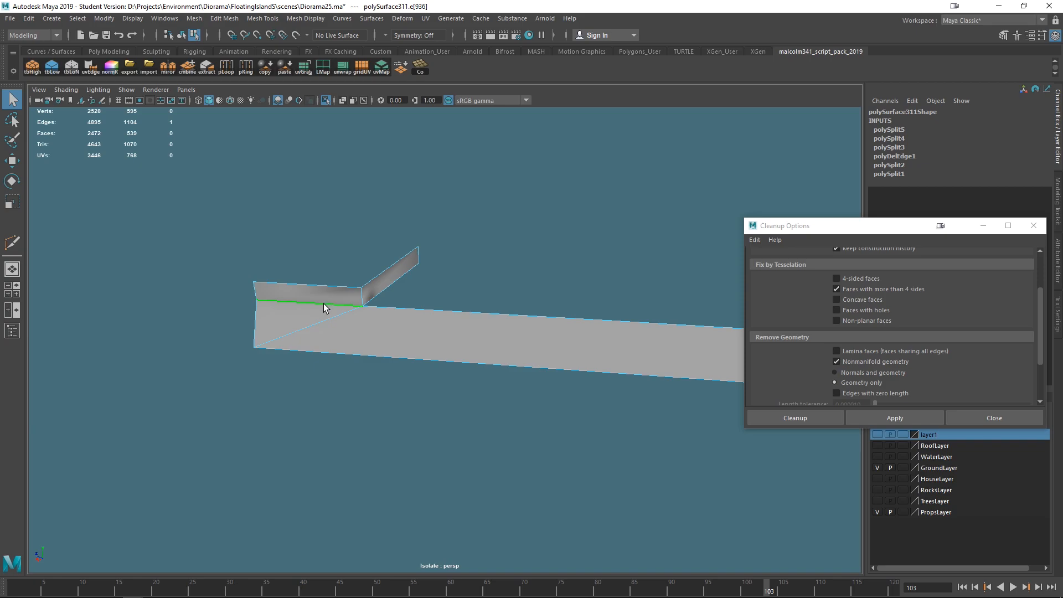
alt+drag(344, 332, 589, 430)
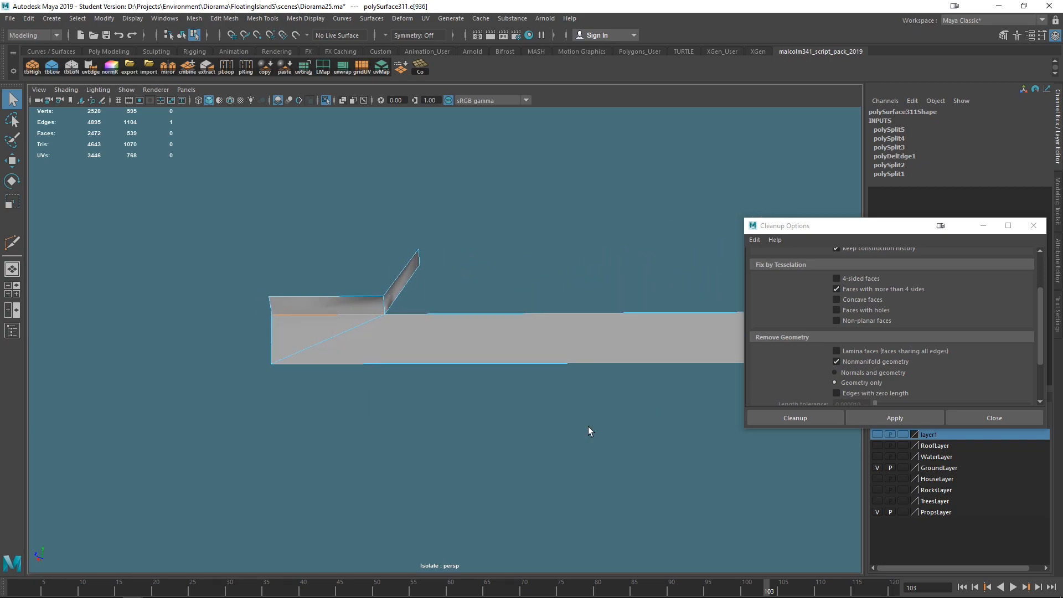
click(326, 99)
alt+drag(421, 335, 488, 346)
right_drag(479, 267, 521, 259)
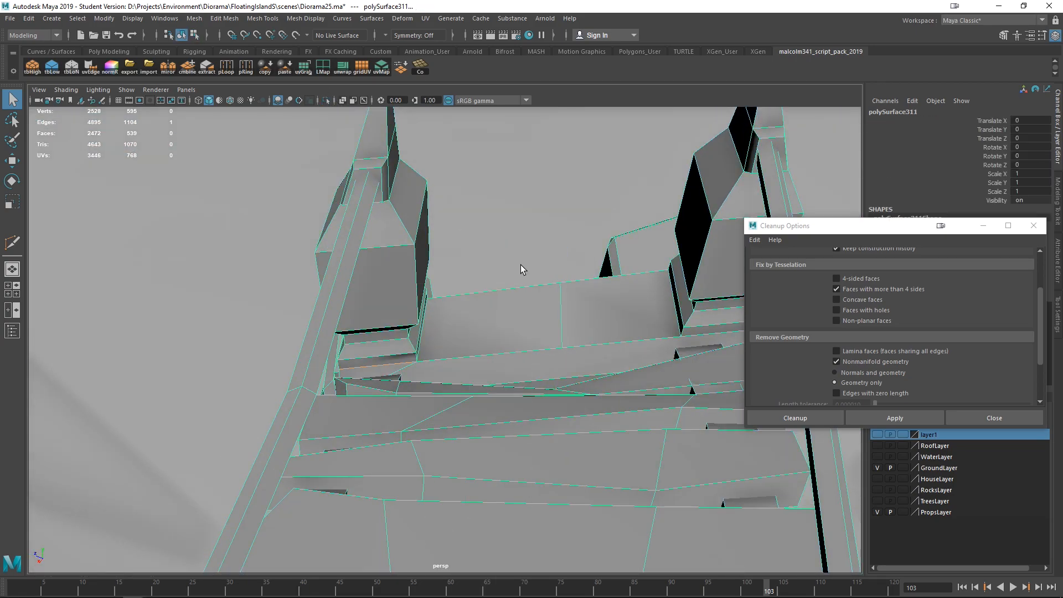
scroll(531, 299, down, 10)
alt+drag(565, 377, 552, 418)
scroll(504, 402, down, 5)
click(321, 212)
click(368, 335)
alt+drag(368, 335, 410, 369)
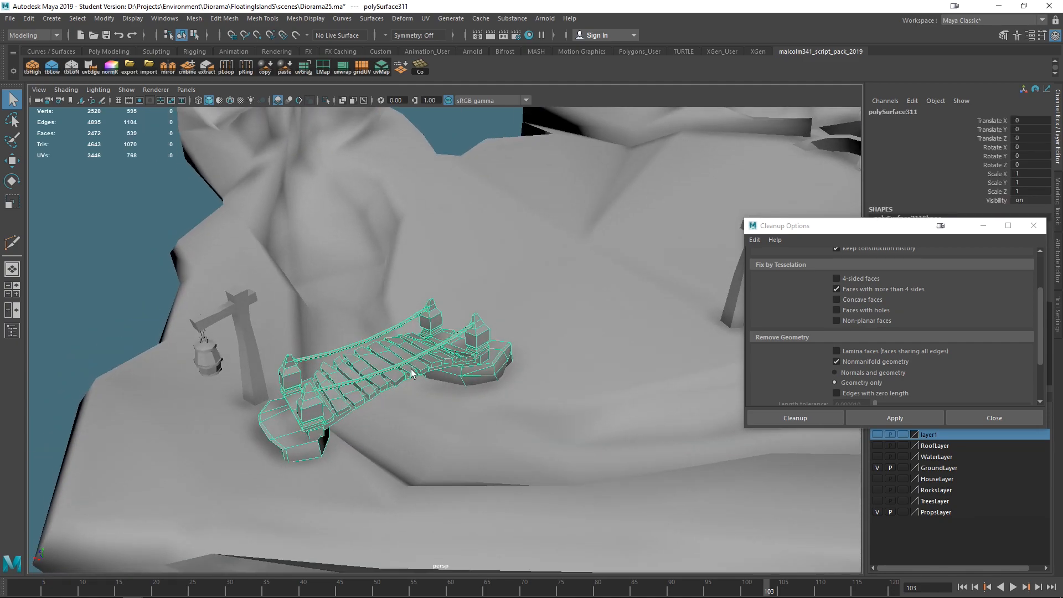
click(151, 270)
click(383, 375)
click(882, 414)
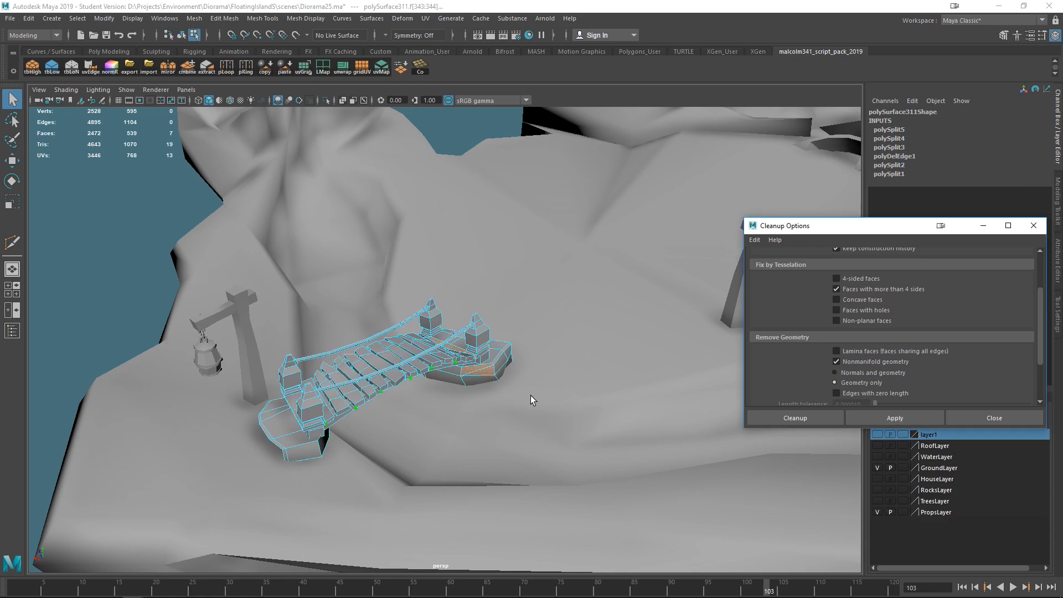
- Turn off Nonmanifold geometry in the Cleanup options, rerun Cleanup on the bridge and frame the flagged faces
scroll(530, 395, up, 5)
alt+drag(563, 404, 679, 398)
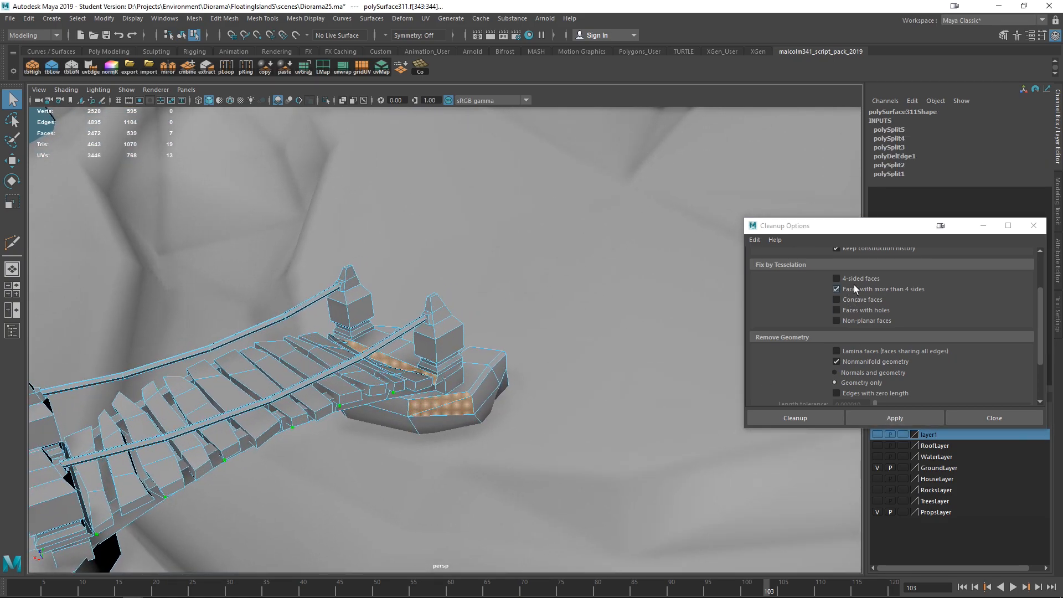
click(852, 361)
scroll(425, 280, down, 8)
right_drag(382, 268, 440, 253)
click(187, 289)
click(426, 358)
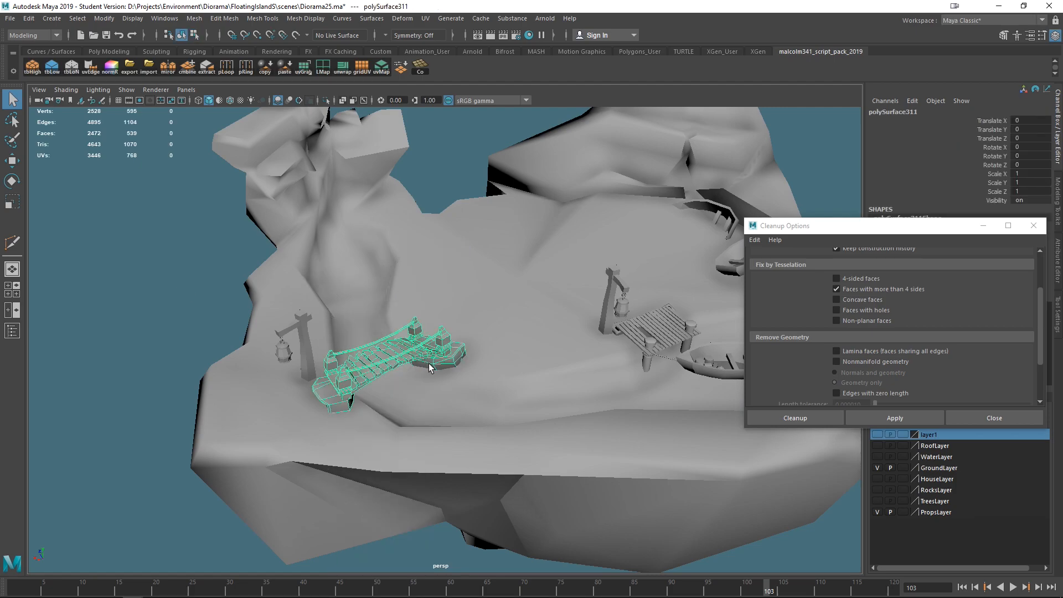
click(876, 414)
key(f)
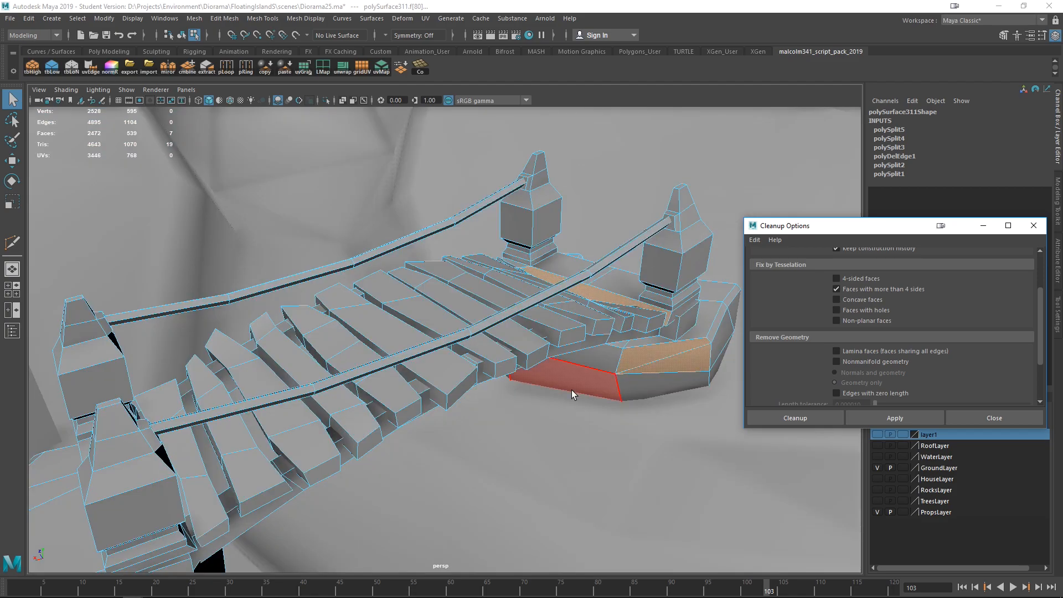
- Examine the flagged faces on the front of the bridge's end block
scroll(571, 389, up, 6)
alt+drag(495, 415, 525, 427)
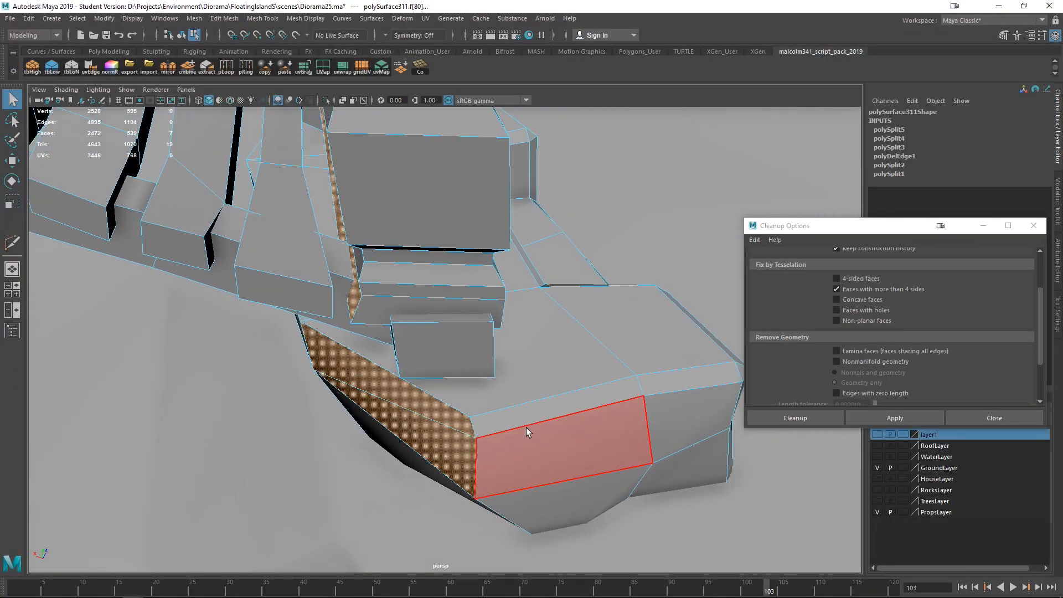
key(f)
alt+middle_drag(595, 424, 344, 325)
alt+right_drag(344, 325, 603, 501)
alt+middle_drag(443, 432, 525, 249)
alt+drag(525, 249, 438, 409)
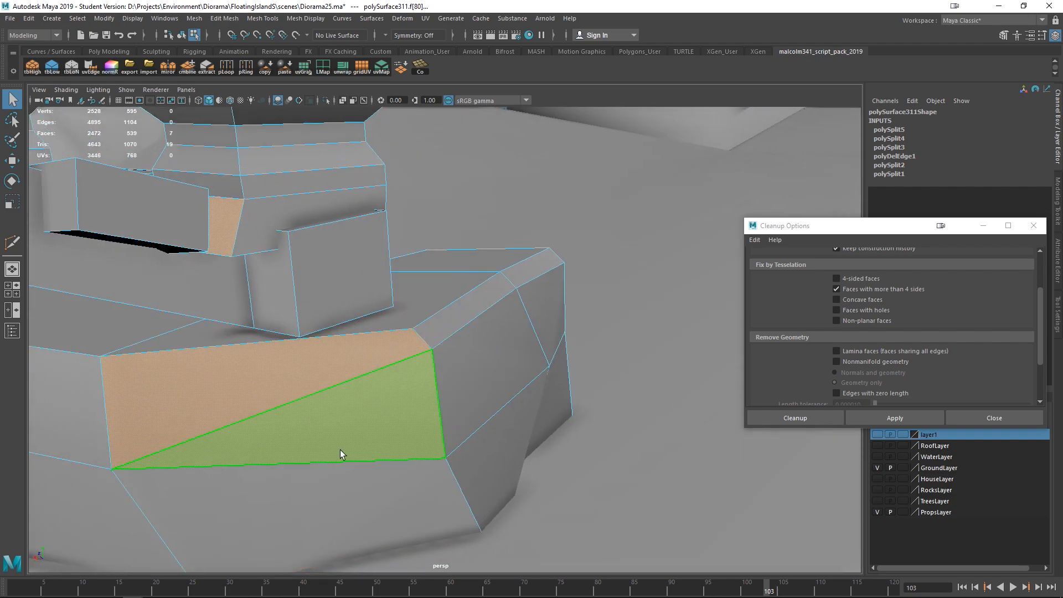
scroll(382, 435, down, 4)
alt+drag(382, 433, 416, 423)
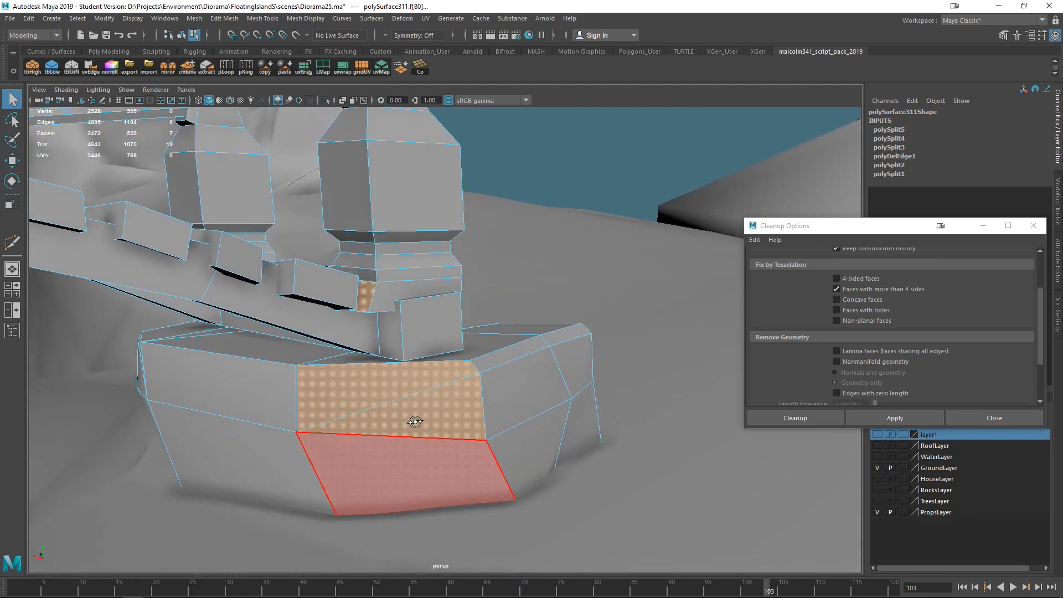
- Switch the bridge back to object mode and apply Cleanup again
right_click(463, 394)
click(494, 237)
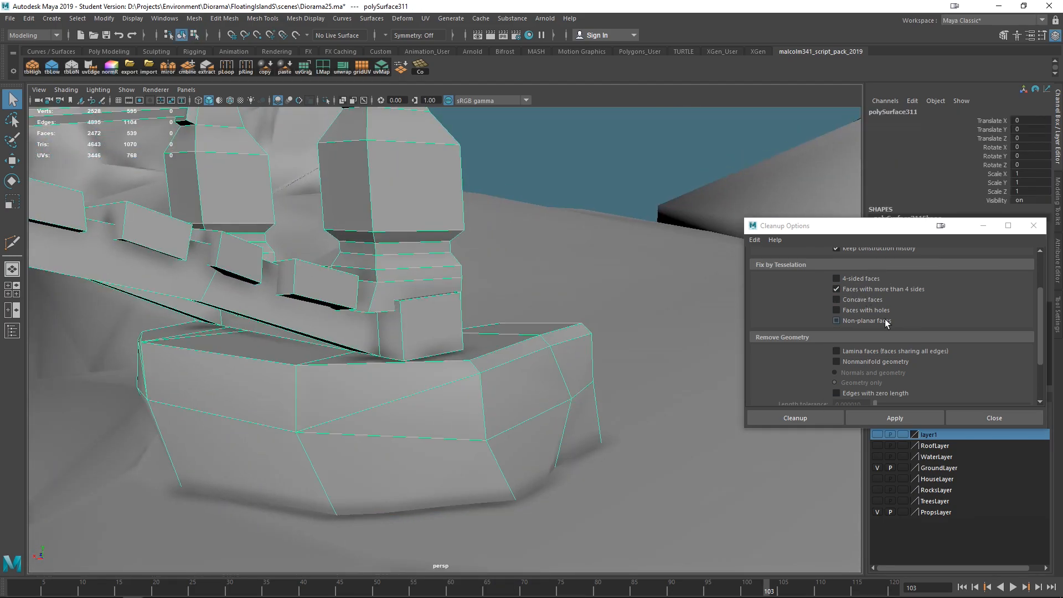
scroll(886, 322, down, 1)
scroll(860, 333, up, 3)
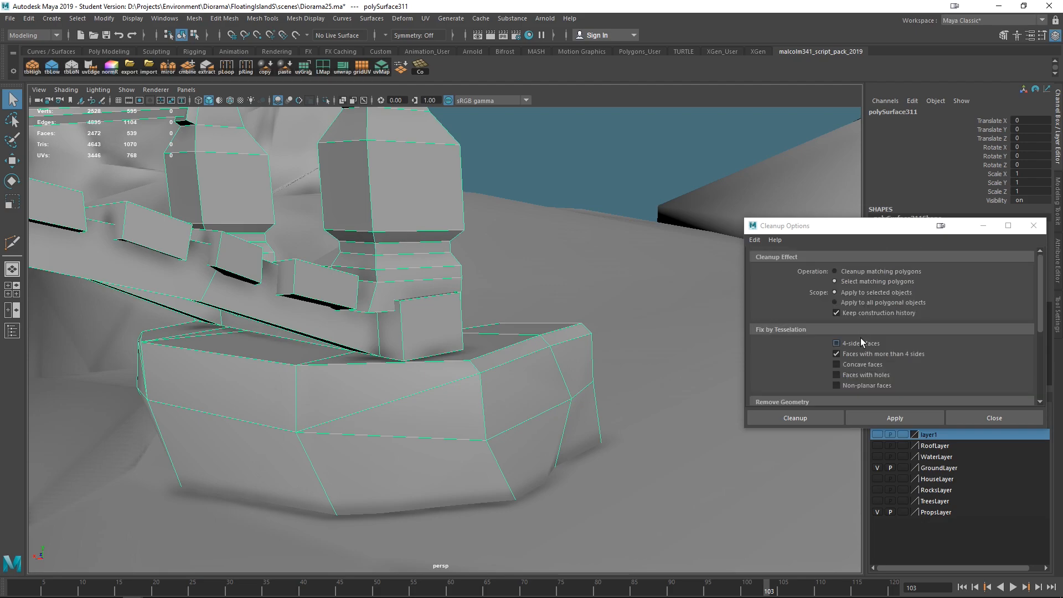
click(874, 413)
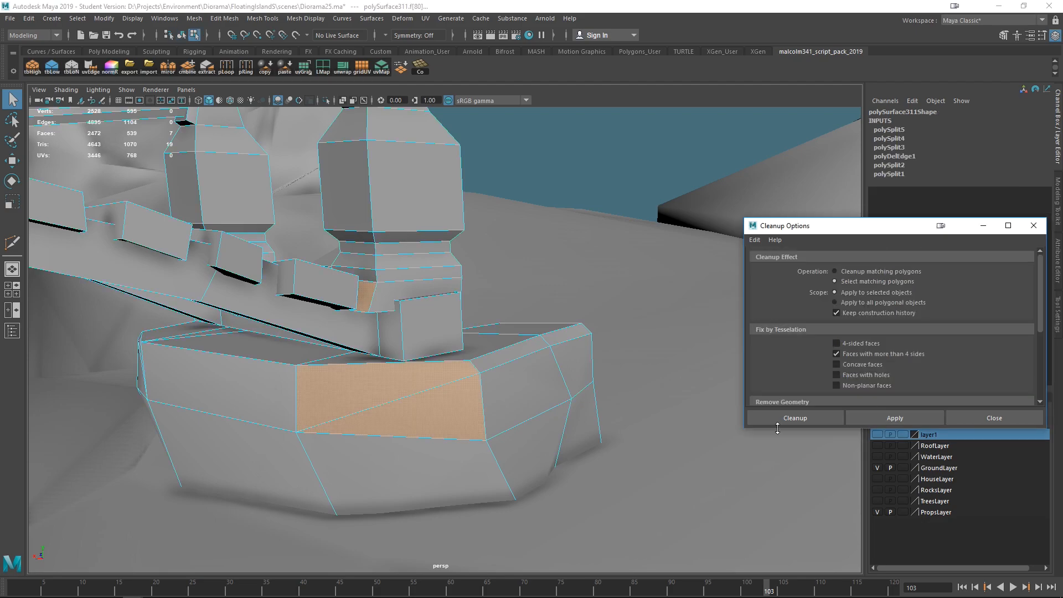
- Select the split faces on the front of the end block and delete them
alt+drag(489, 389, 451, 404)
scroll(534, 308, down, 4)
alt+drag(497, 317, 510, 383)
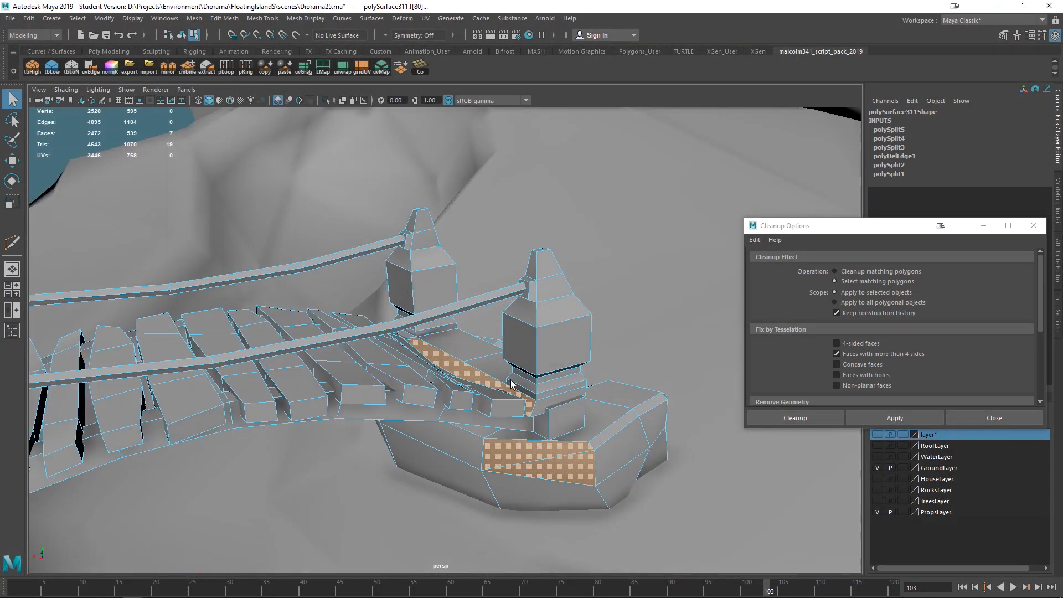
alt+middle_drag(510, 382, 448, 326)
scroll(449, 324, up, 5)
right_drag(406, 268, 343, 255)
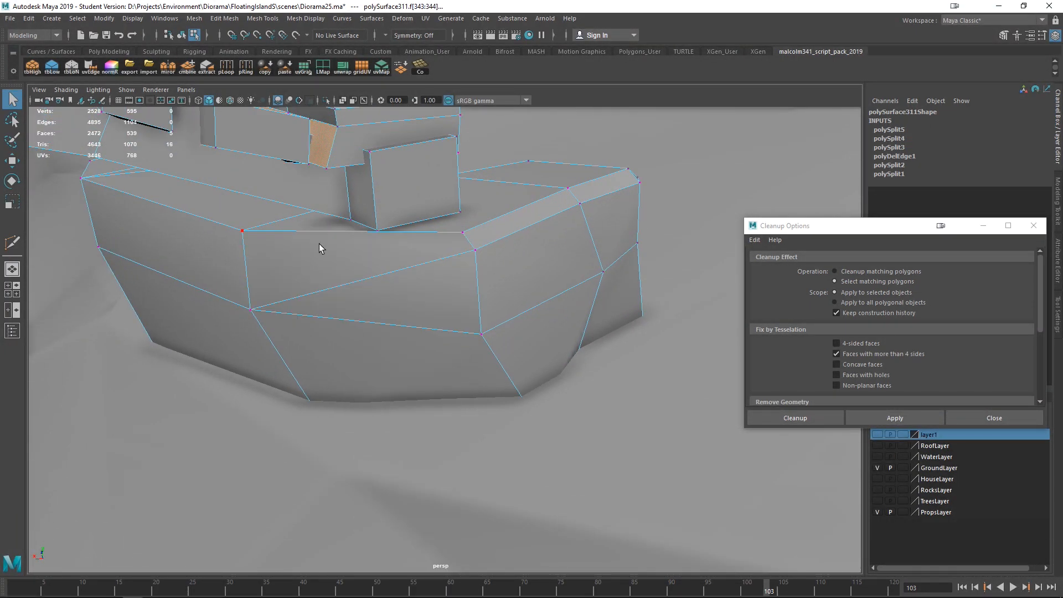
alt+middle_drag(319, 247, 350, 288)
click(308, 271)
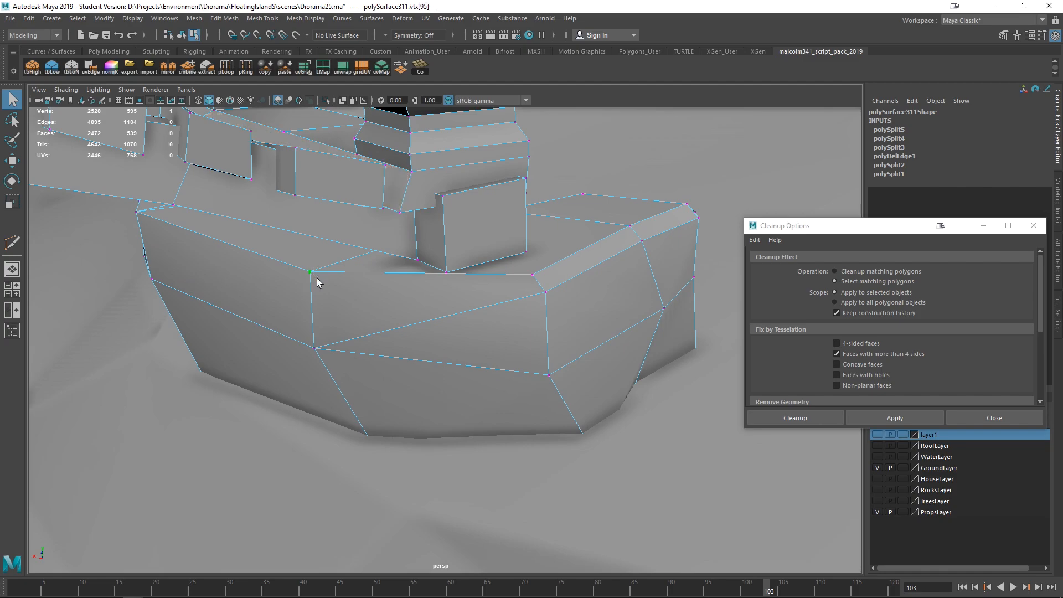
alt+drag(322, 294, 361, 326)
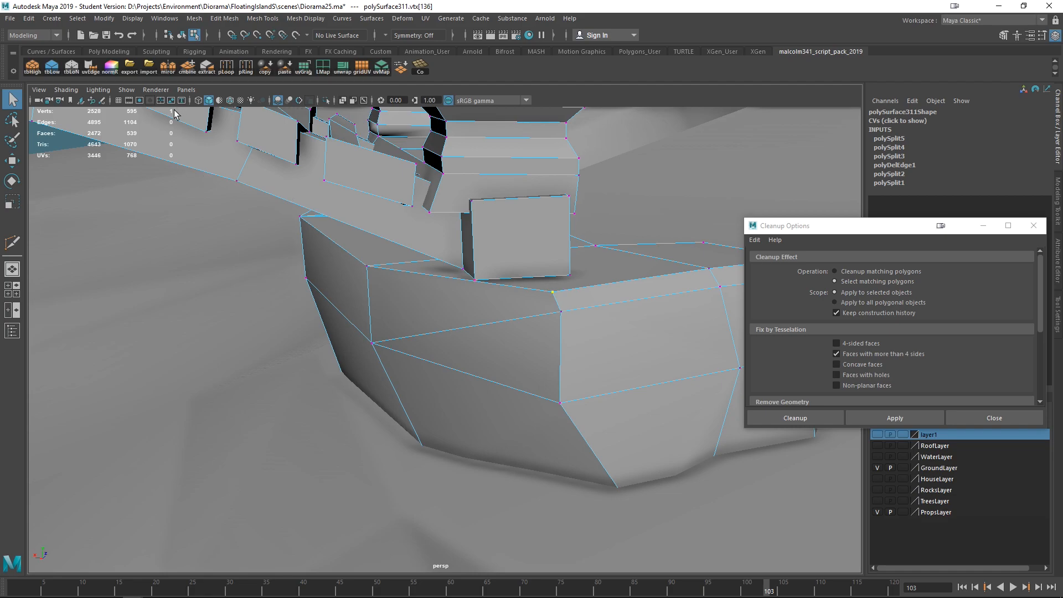
alt+drag(529, 322, 498, 310)
right_drag(488, 268, 471, 306)
click(471, 306)
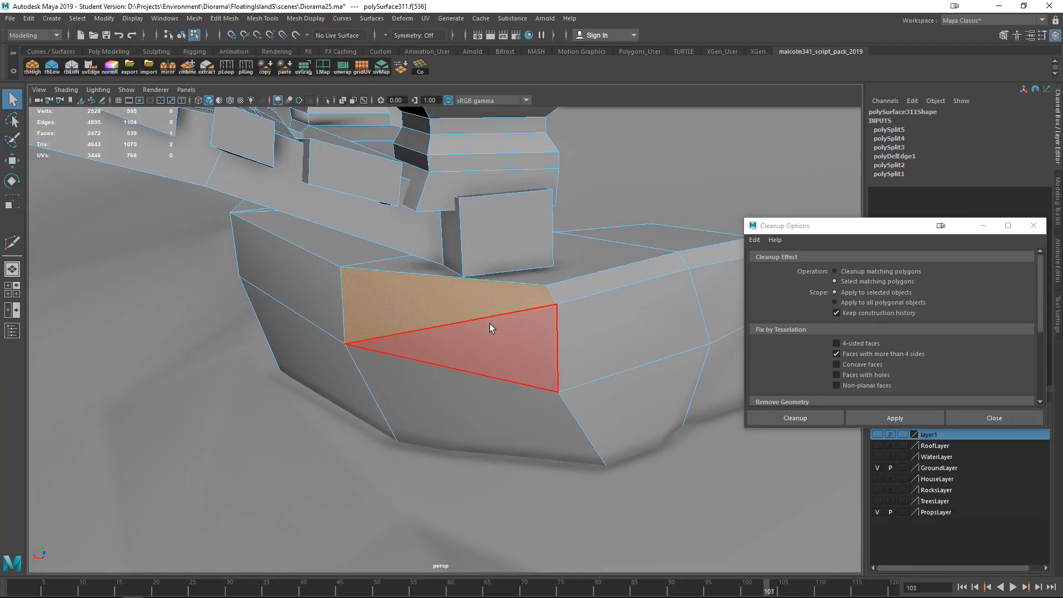
key(Delete)
right_drag(609, 280, 604, 237)
alt+drag(590, 359, 479, 375)
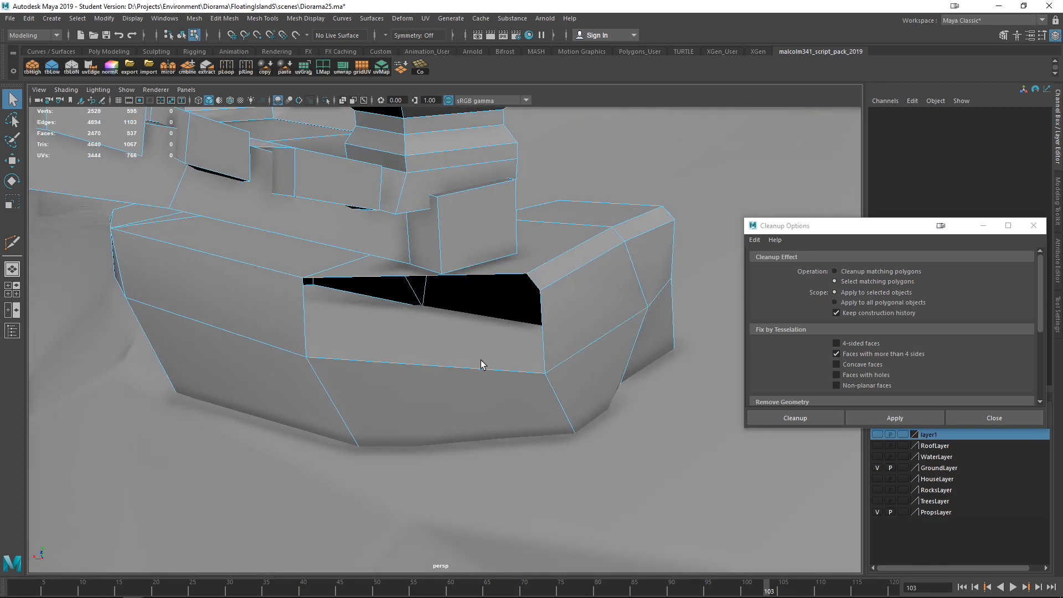
- Fill the open hole on the front of the end block with a new face using Append to Polygon
click(260, 20)
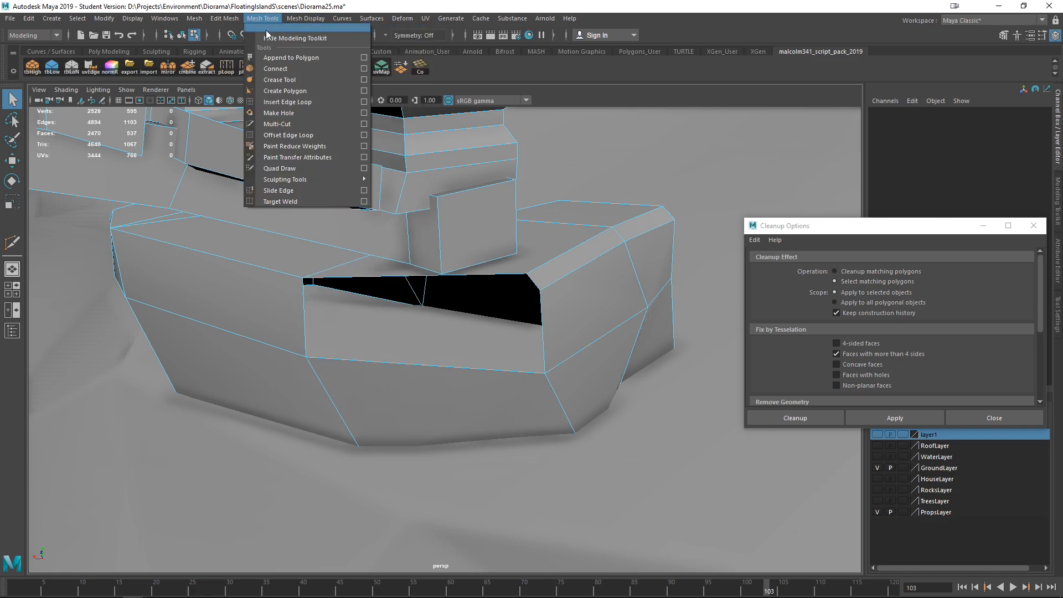
click(275, 58)
click(445, 365)
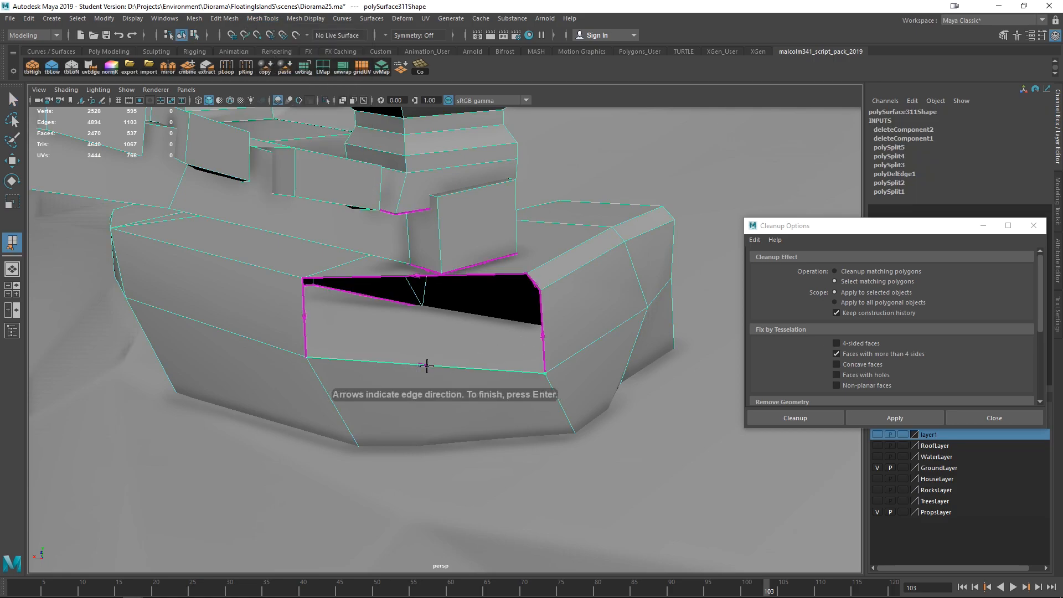
click(542, 334)
click(532, 282)
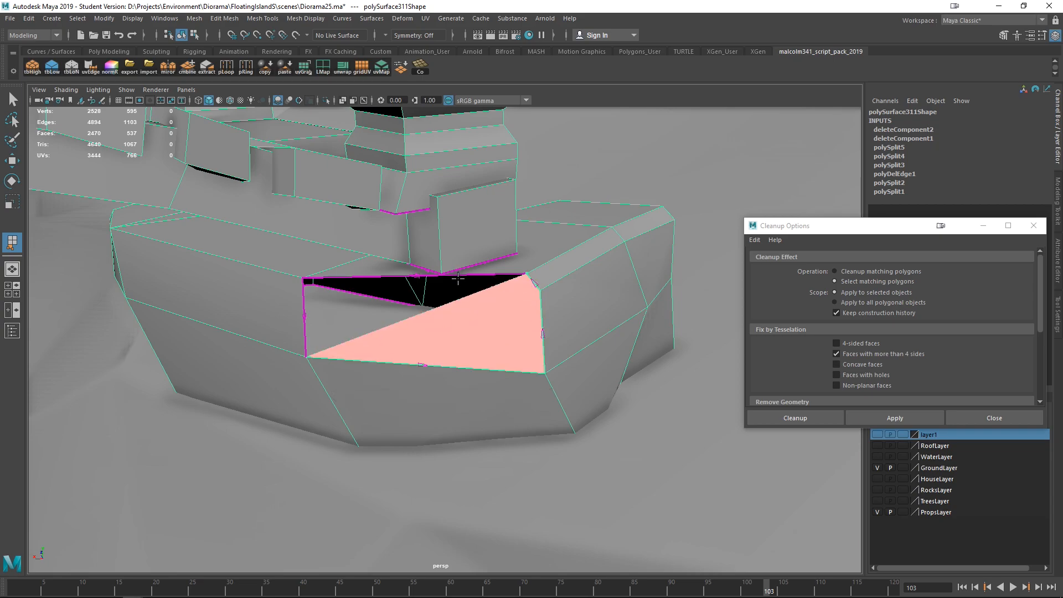
click(467, 274)
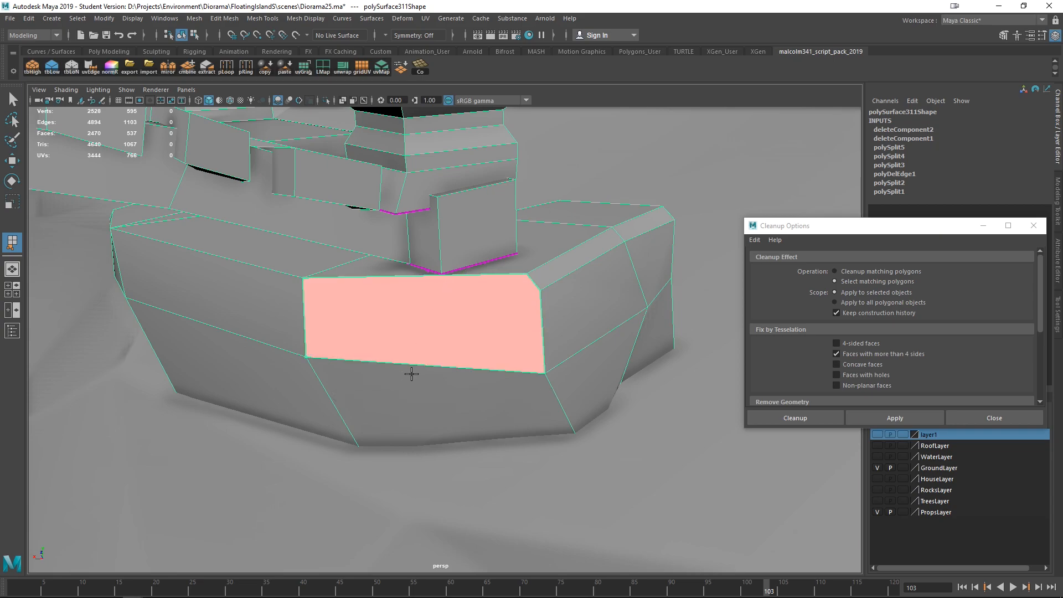
key(Return)
- Split the new front face with a Multi-Cut edge from its upper right corner to its lower left corner
shift+right_drag(466, 331, 386, 311)
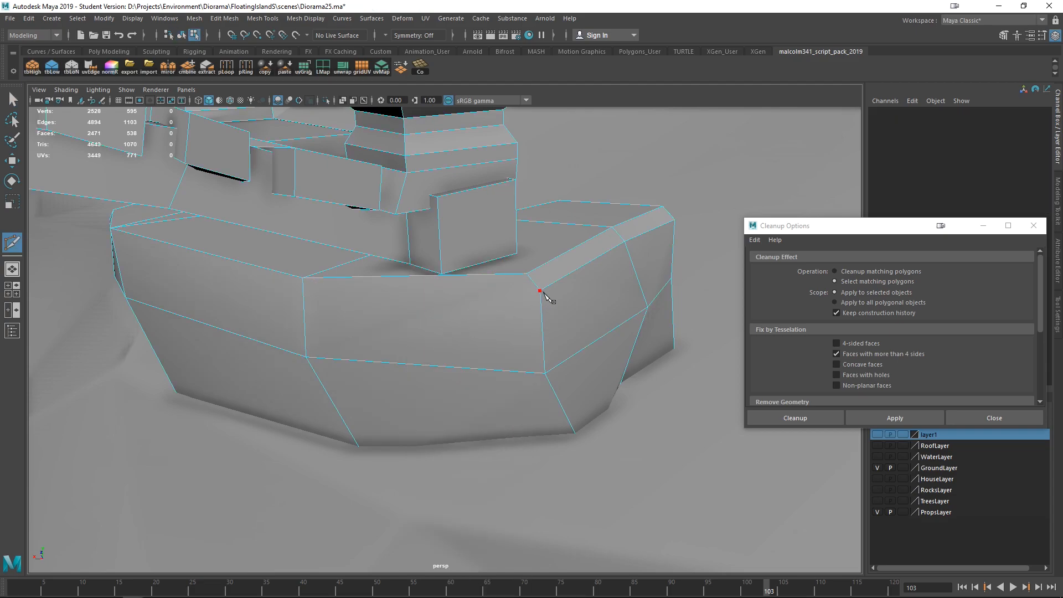
click(307, 358)
key(Return)
key(q)
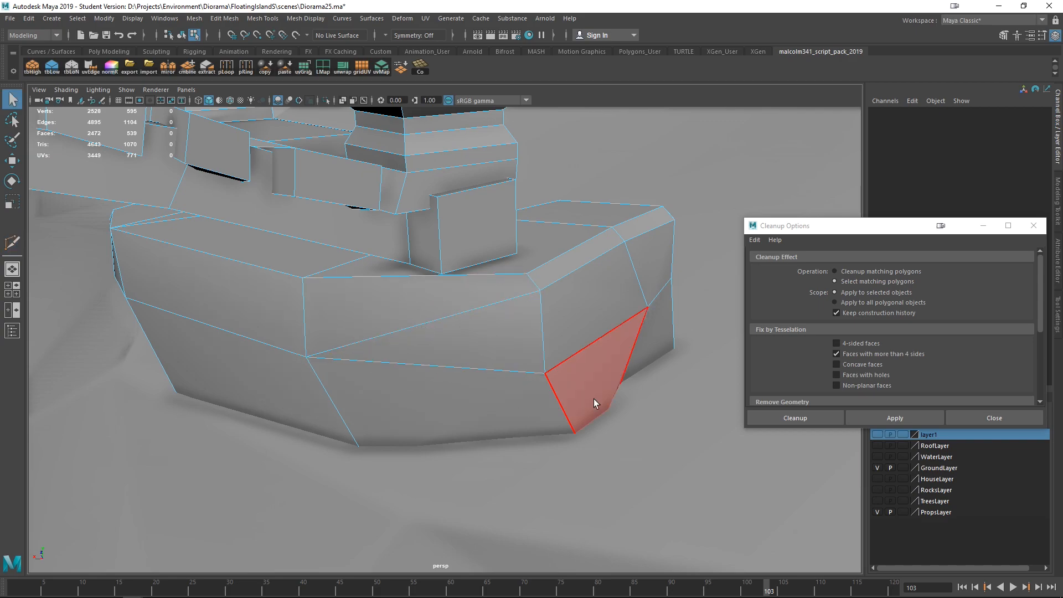
- Apply Cleanup to the bridge again
right_drag(491, 304, 549, 243)
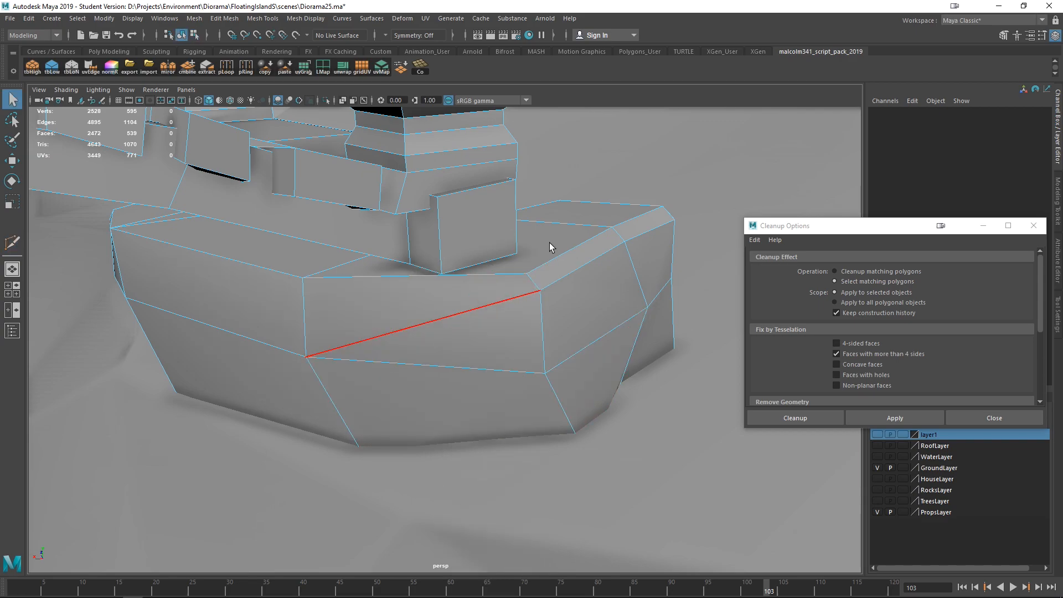
scroll(583, 312, down, 5)
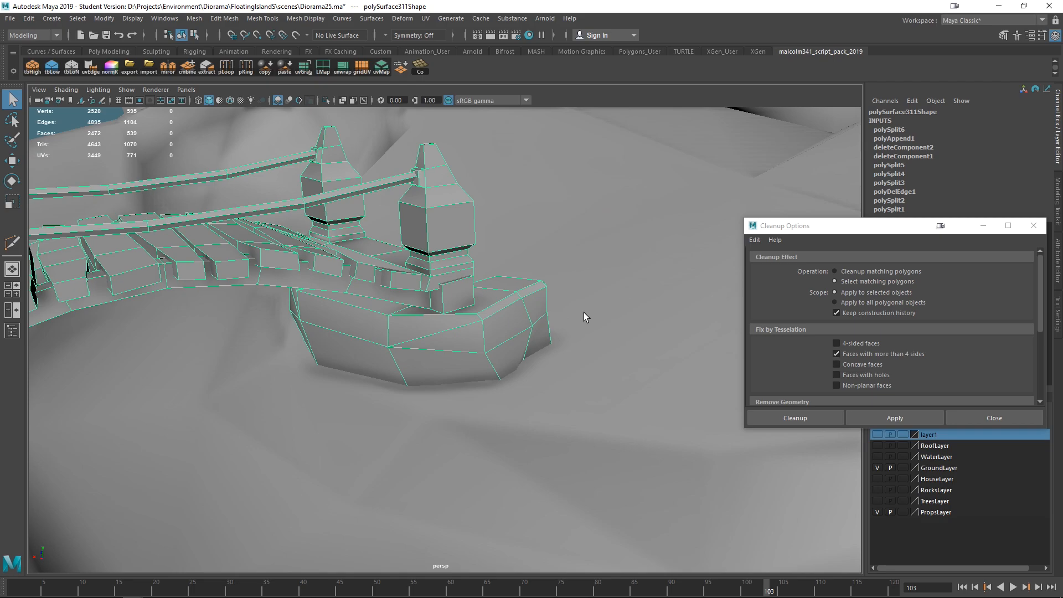
click(893, 416)
- Orbit around the bridge's end block to examine the faces flagged by Cleanup
alt+drag(504, 350, 510, 413)
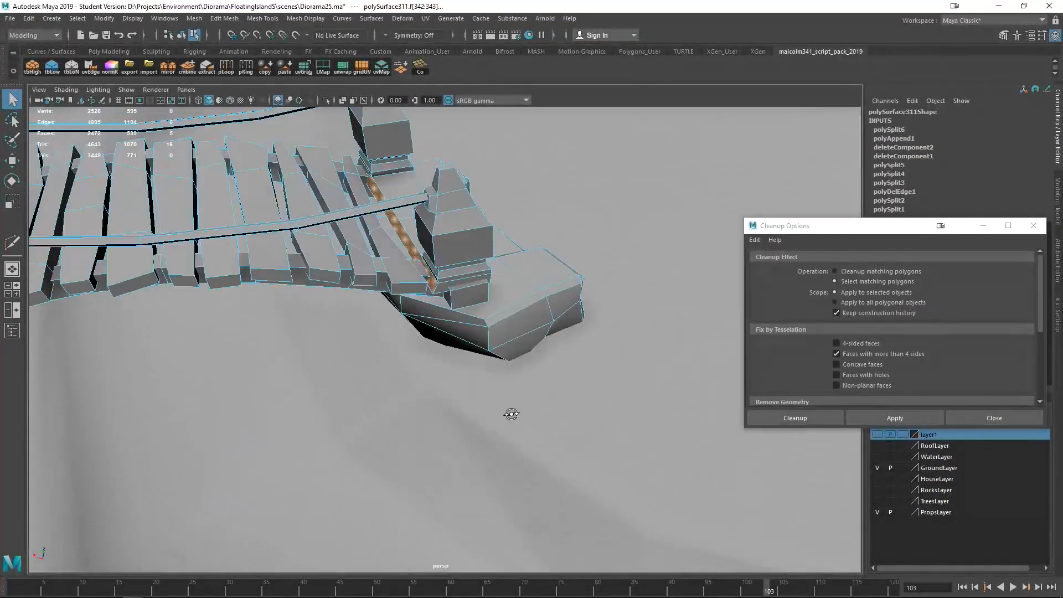
alt+middle_drag(452, 319, 469, 360)
scroll(443, 363, up, 5)
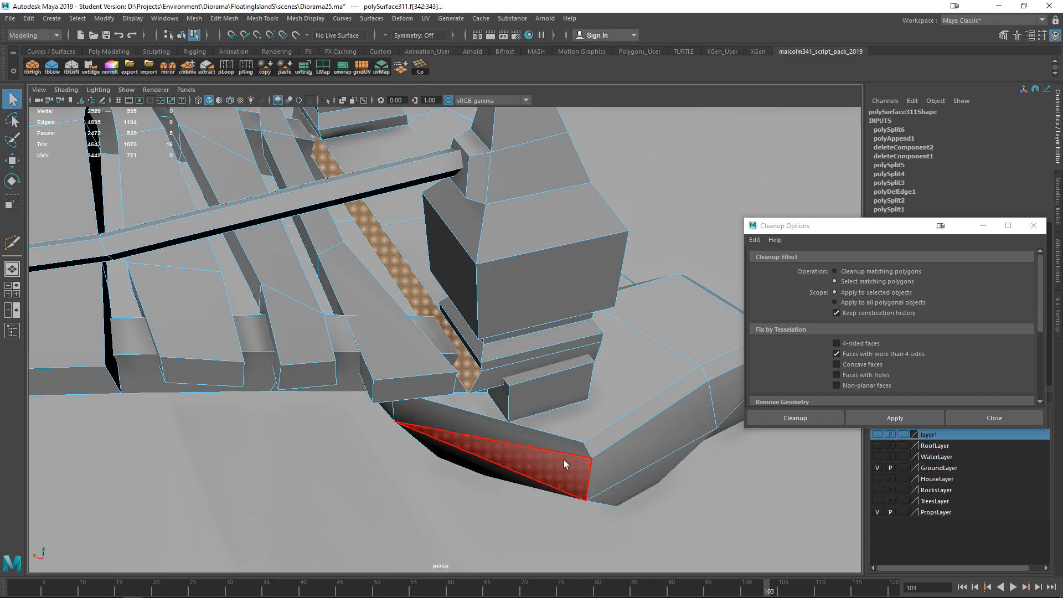
alt+drag(549, 406, 367, 382)
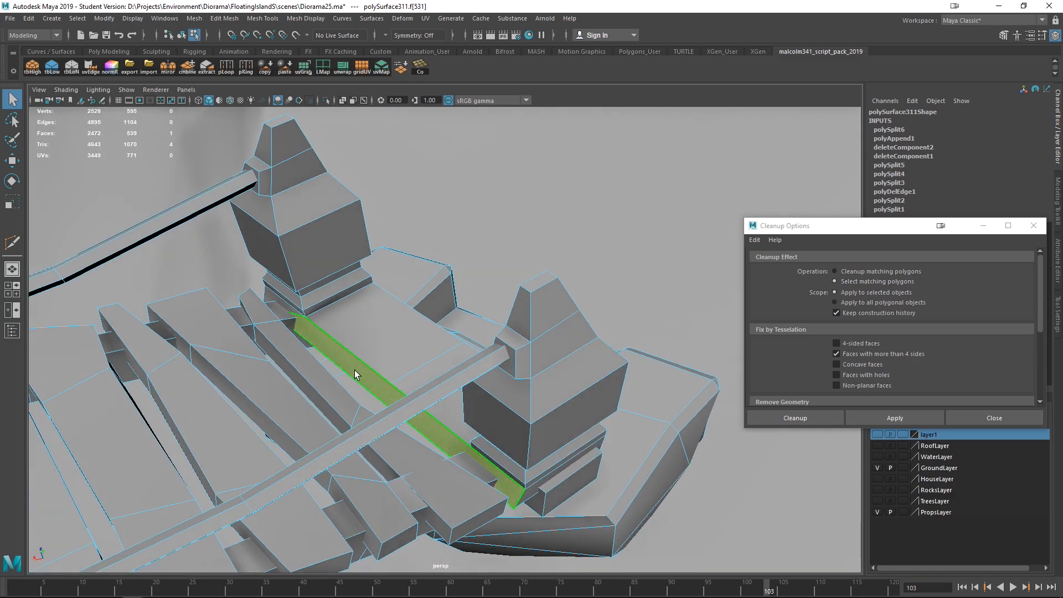
click(376, 378)
alt+drag(376, 378, 392, 401)
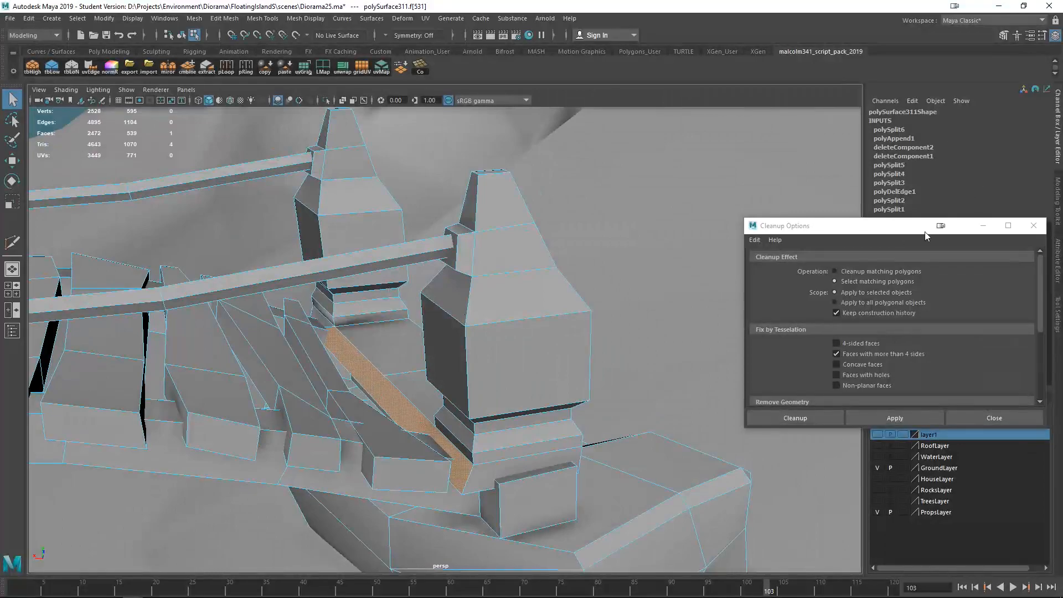
alt+drag(475, 366, 514, 378)
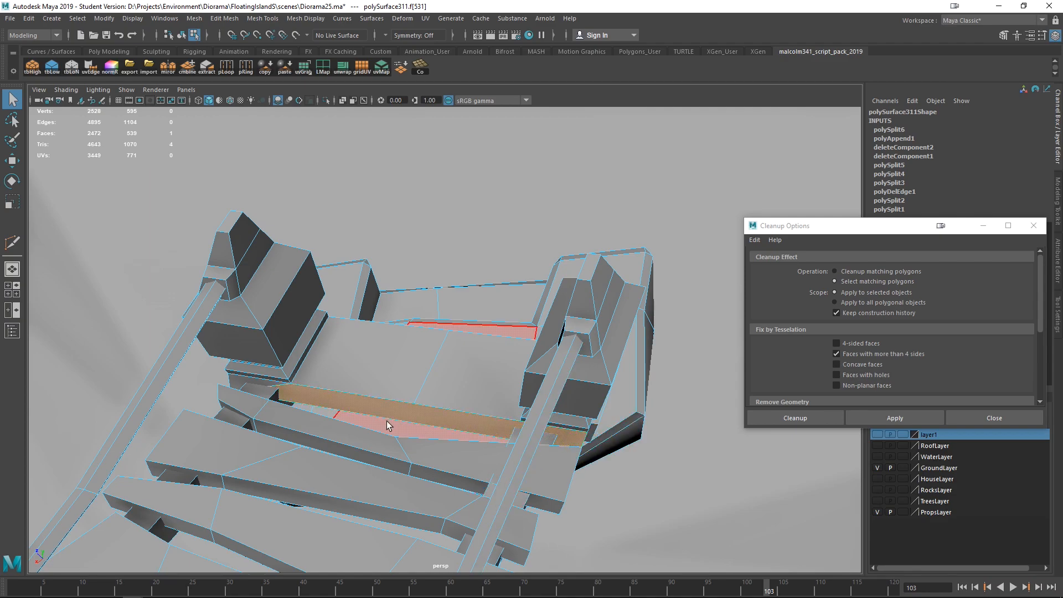
right_drag(458, 280, 514, 250)
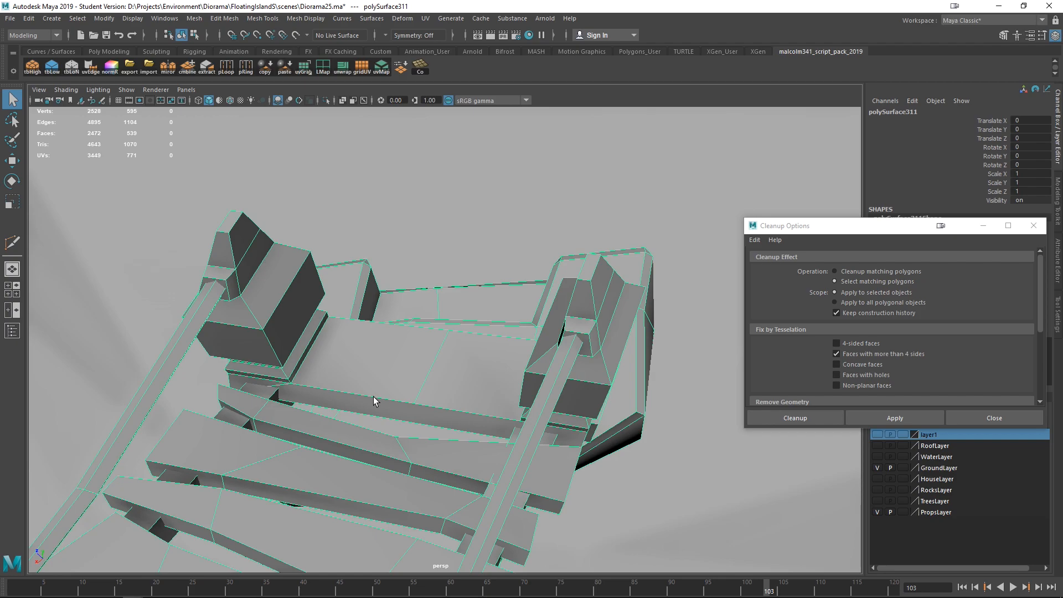
- Select the whole bridge, apply Cleanup once more and frame the flagged faces
scroll(373, 396, down, 10)
alt+drag(431, 427, 270, 311)
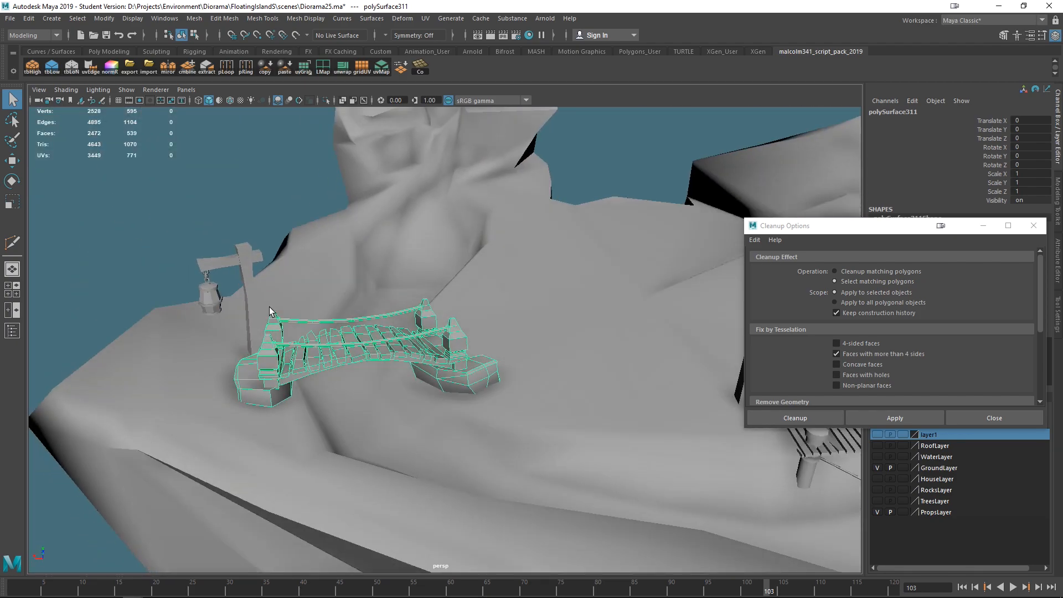
click(171, 251)
click(344, 339)
scroll(861, 356, down, 3)
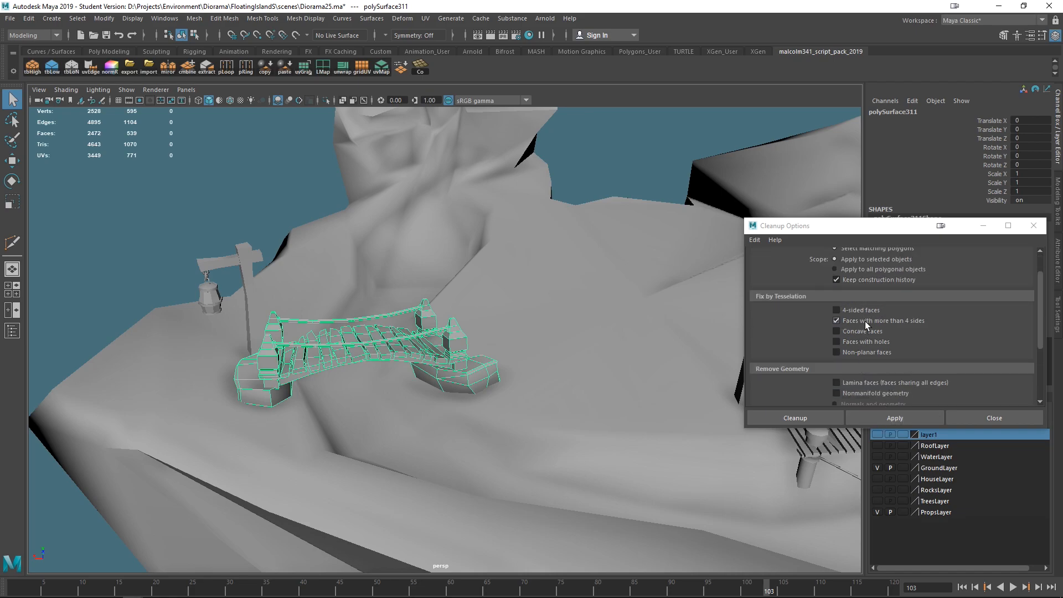
click(873, 418)
key(f)
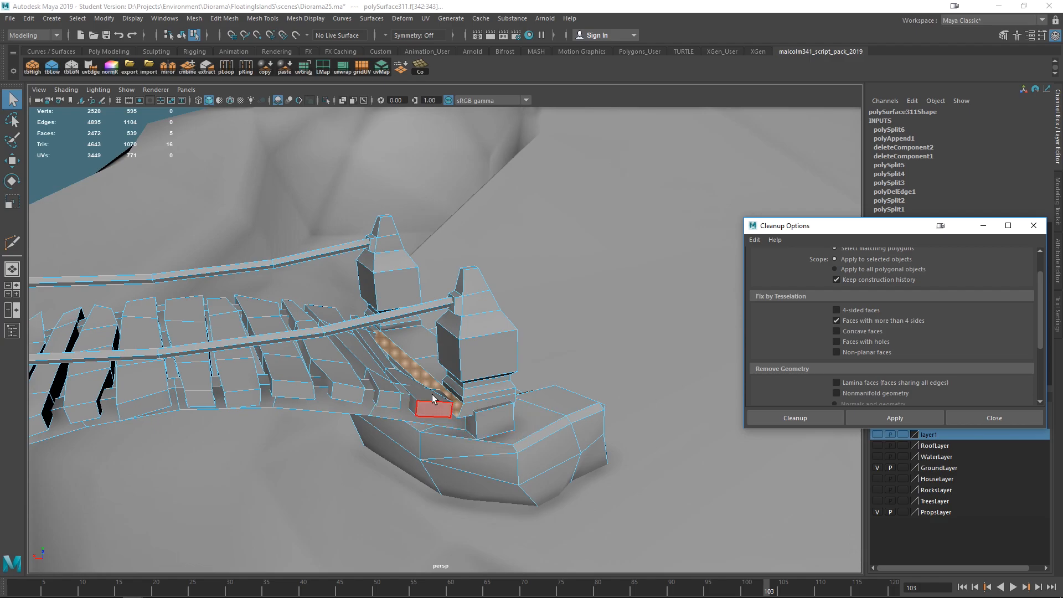
- Examine the flagged faces under the bridge planks in wireframe display
alt+drag(543, 486, 366, 443)
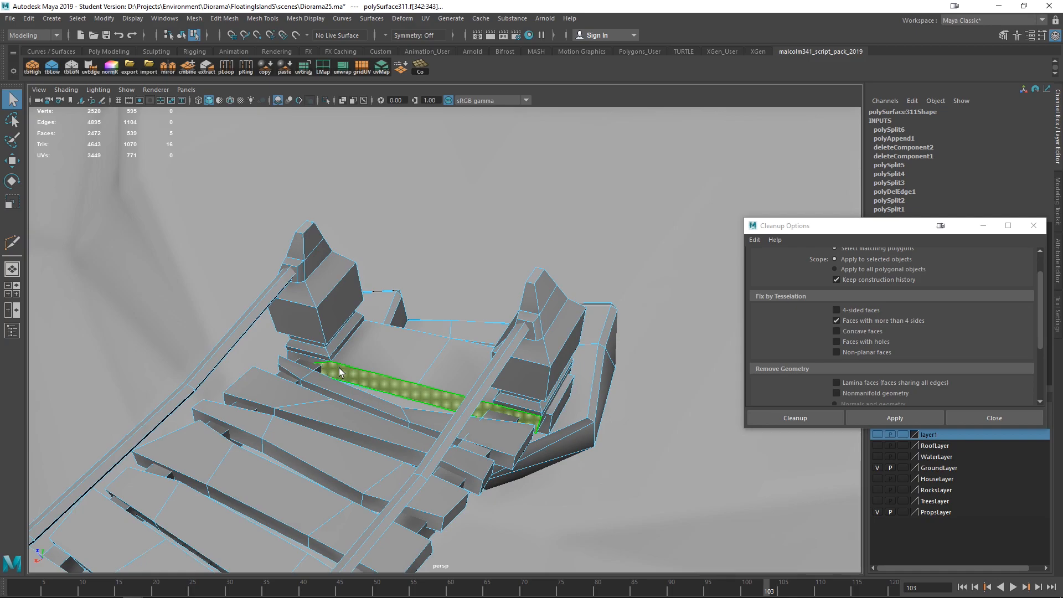
alt+drag(470, 386, 653, 378)
key(4)
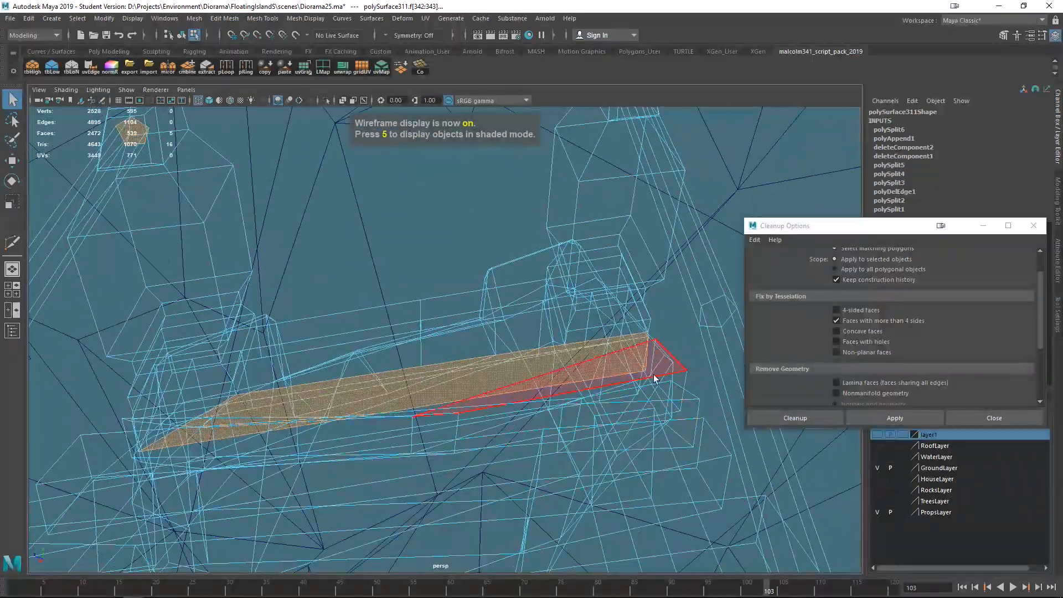
alt+drag(486, 429, 398, 292)
alt+middle_drag(398, 292, 467, 338)
scroll(467, 338, up, 3)
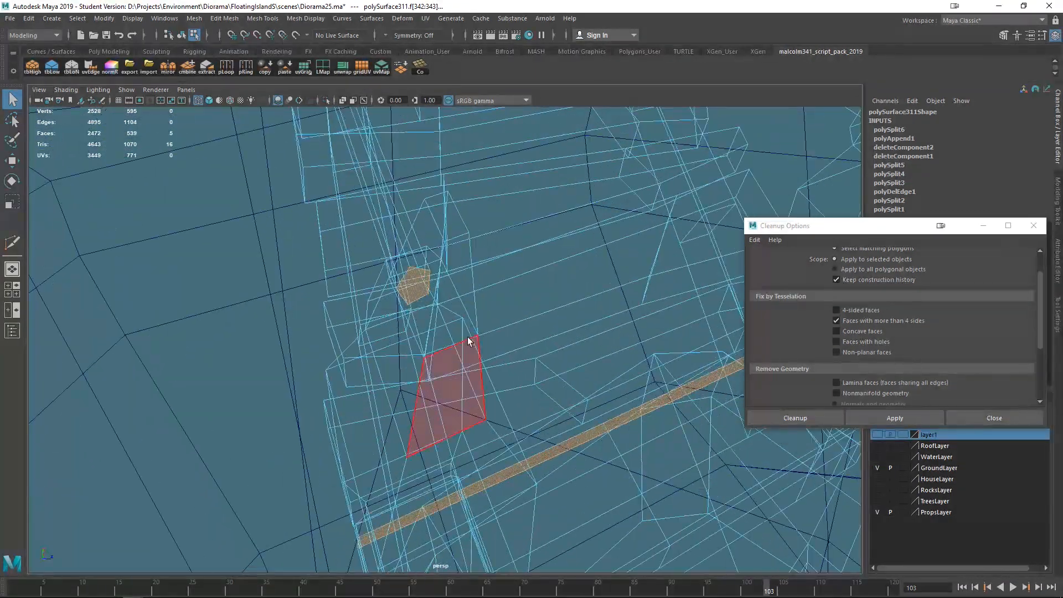
scroll(415, 274, up, 5)
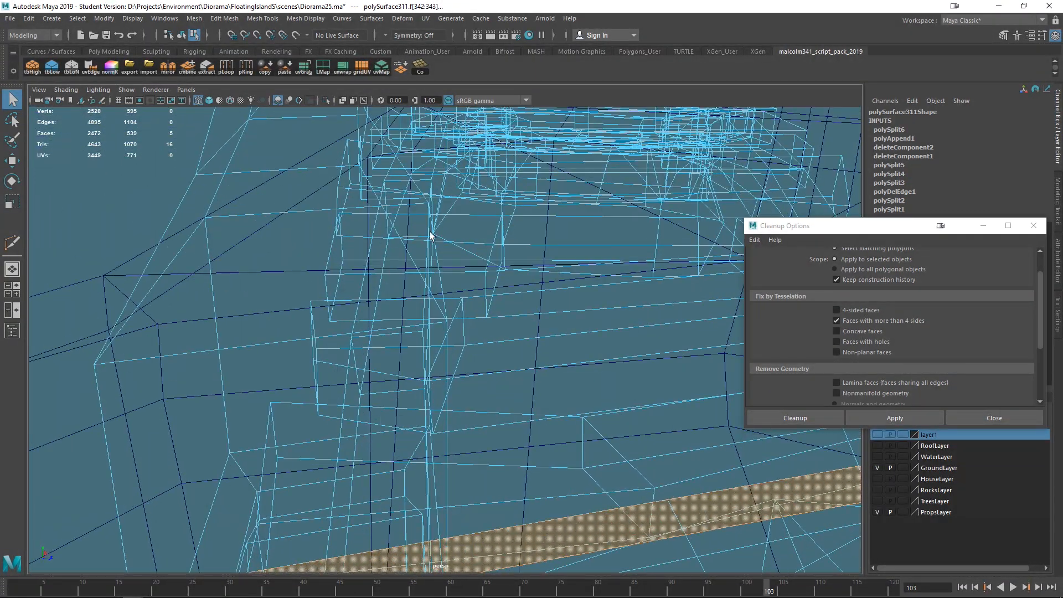
alt+middle_drag(429, 231, 481, 398)
alt+drag(482, 399, 397, 312)
scroll(349, 327, up, 1)
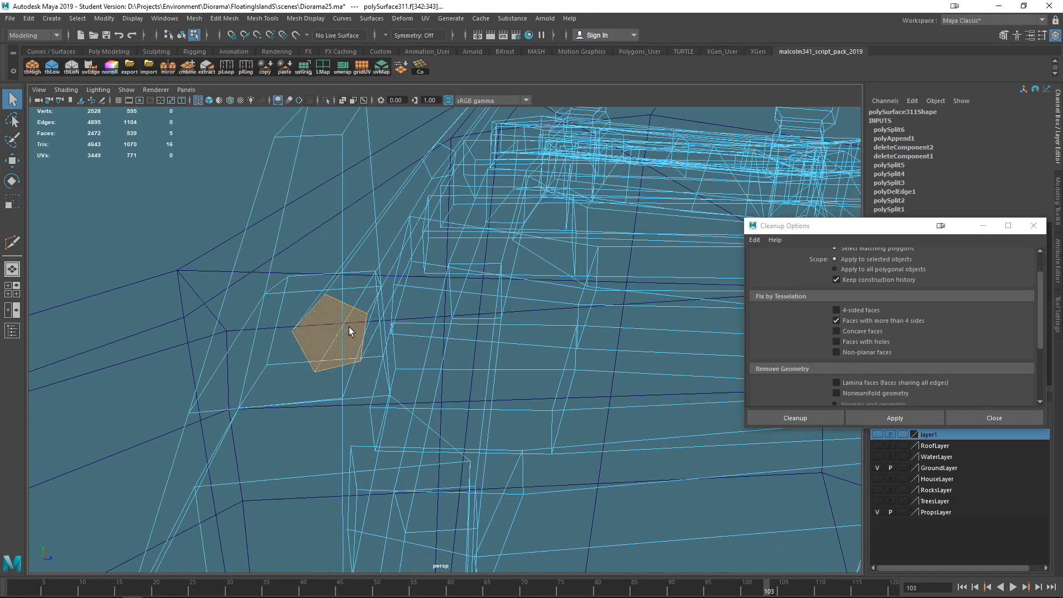
scroll(349, 326, up, 3)
scroll(344, 367, down, 3)
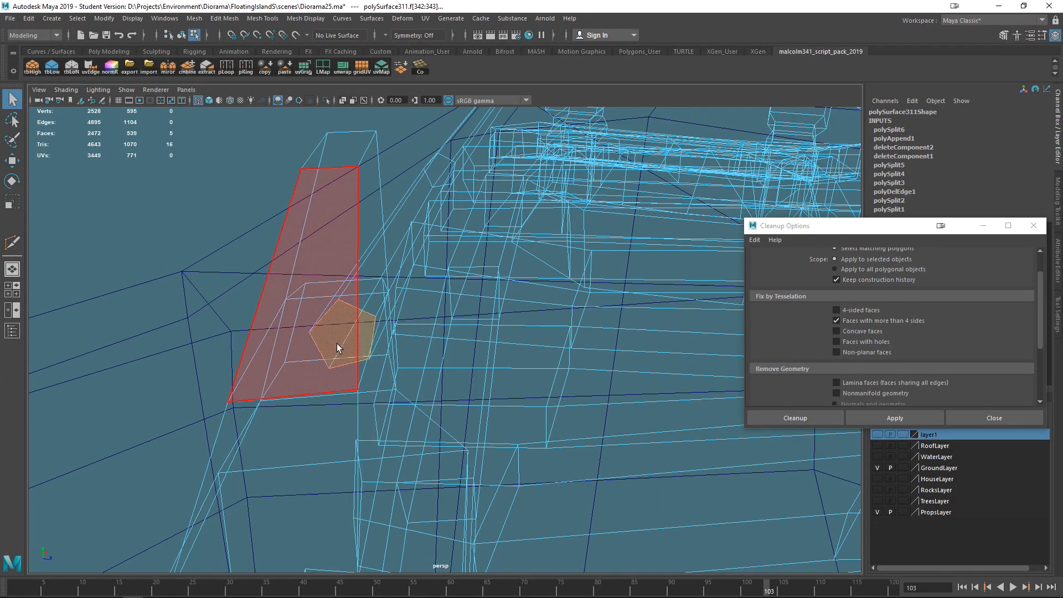
scroll(333, 337, up, 1)
click(313, 293)
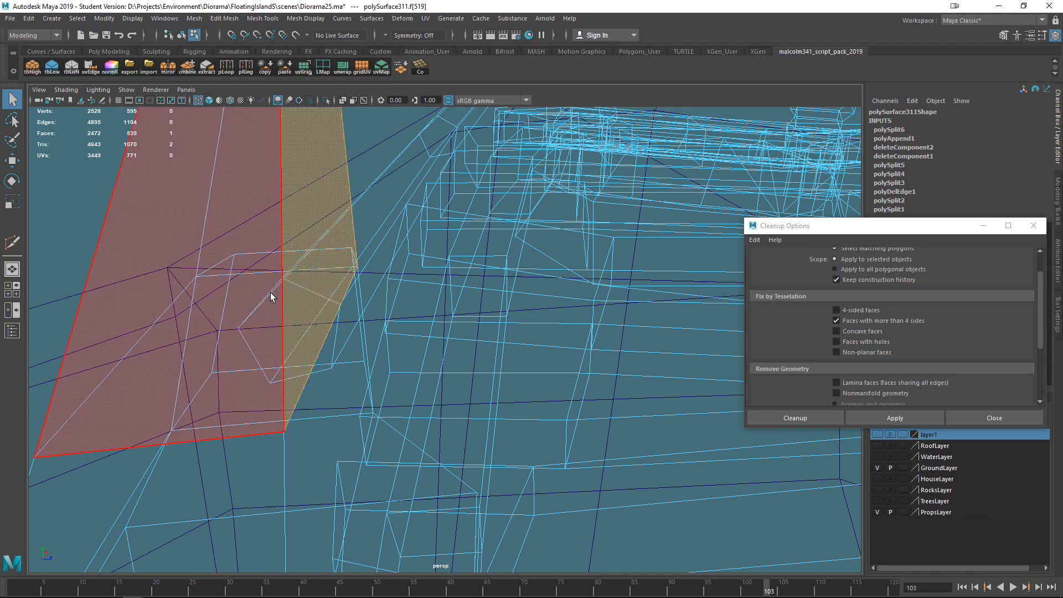
drag(237, 293, 264, 323)
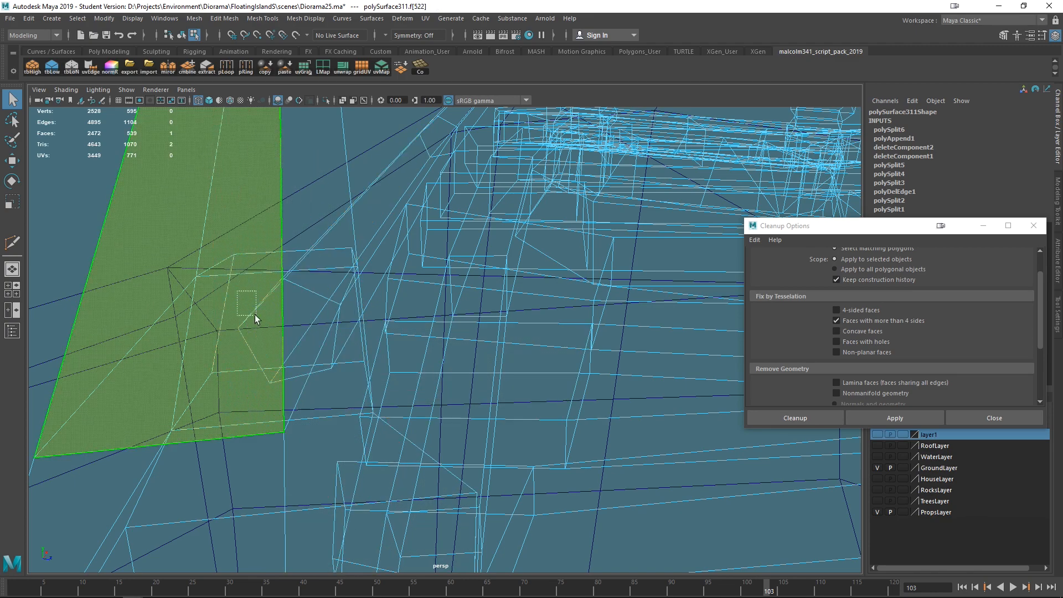
drag(255, 314, 258, 317)
ctrl+drag(426, 199, 451, 217)
ctrl+drag(198, 164, 241, 205)
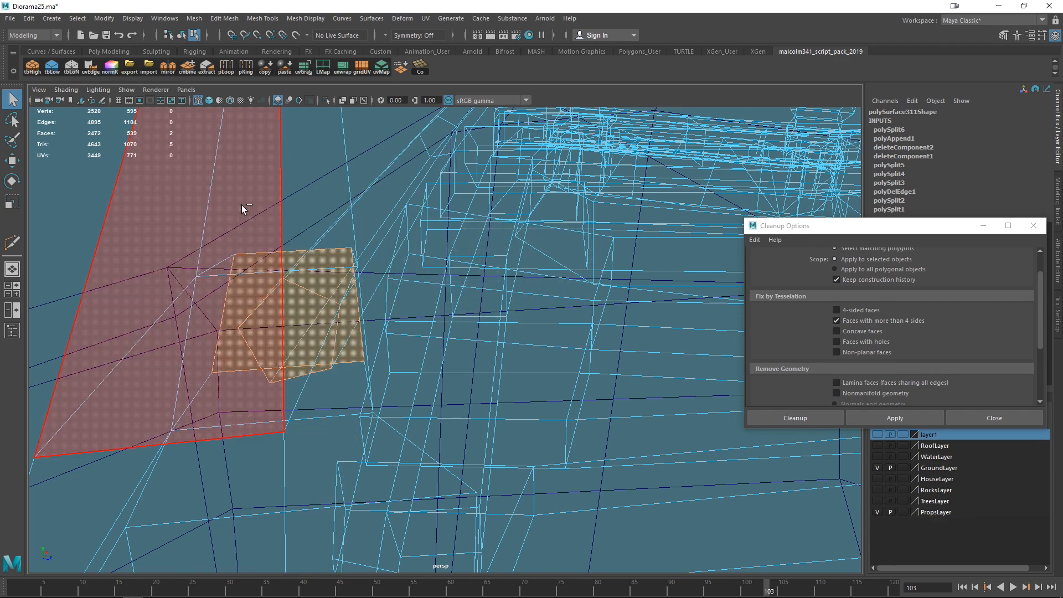
- Select the flagged face under the planks, return to shaded display, frame it and delete it
ctrl+drag(352, 274, 353, 274)
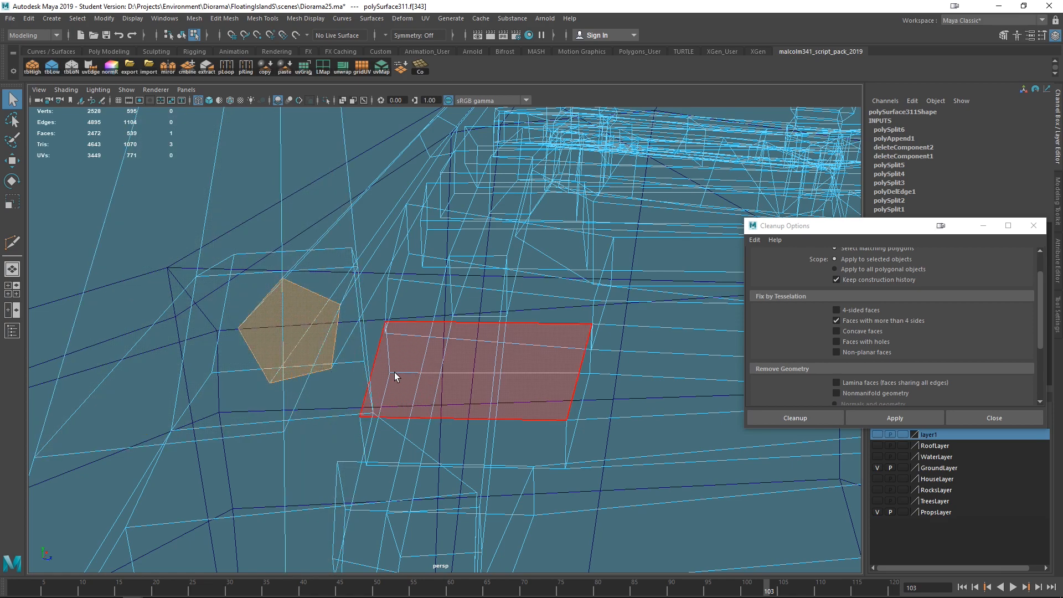
key(5)
alt+drag(472, 417, 405, 450)
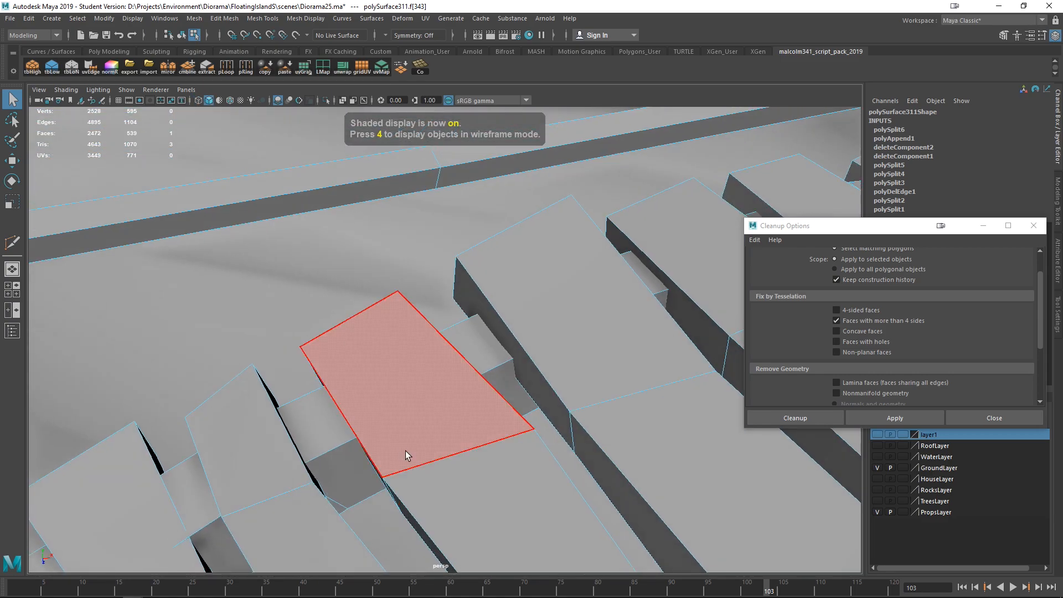
key(f)
alt+right_drag(649, 467, 499, 432)
key(f)
mouse_move(497, 434)
alt+mouse_down()
mouse_move(485, 442)
mouse_move(507, 443)
alt+mouse_up()
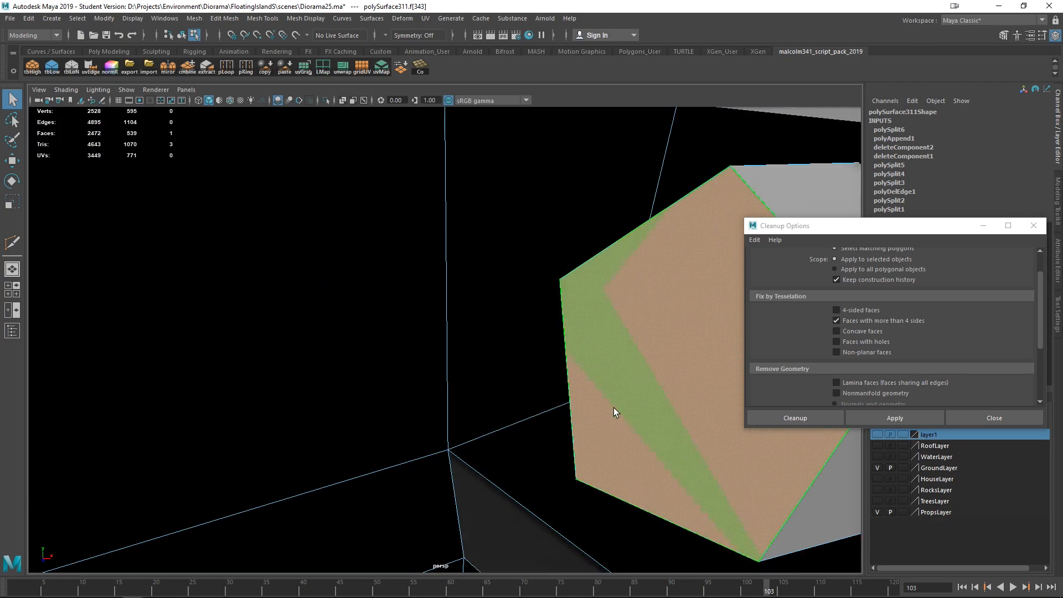
key(Delete)
- Switch to wireframe, select the small pentagon face near the end post and delete it
key(bracketleft)
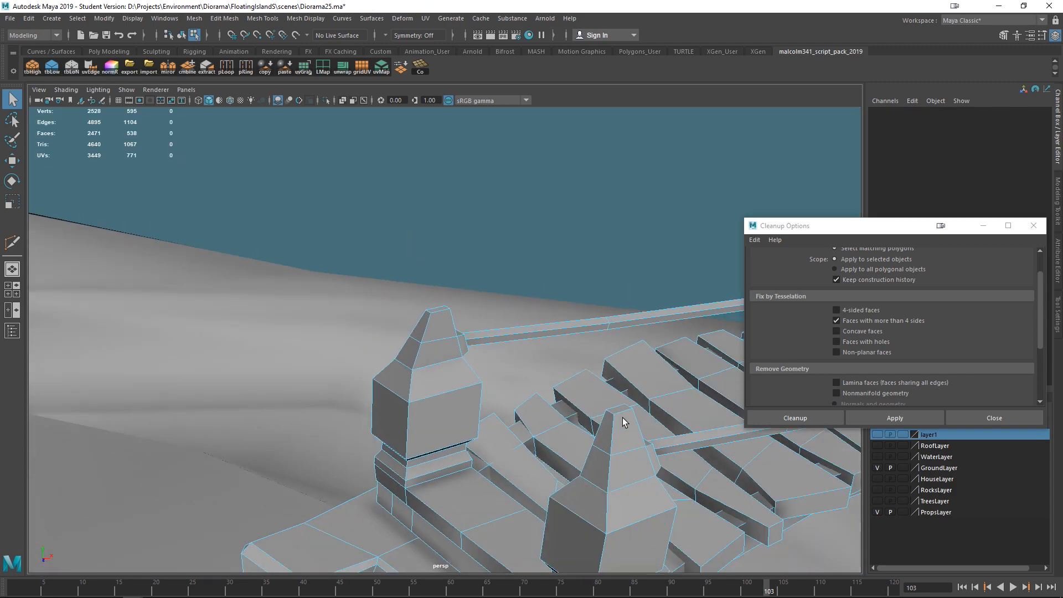
alt+drag(597, 472, 499, 413)
alt+right_drag(498, 413, 459, 387)
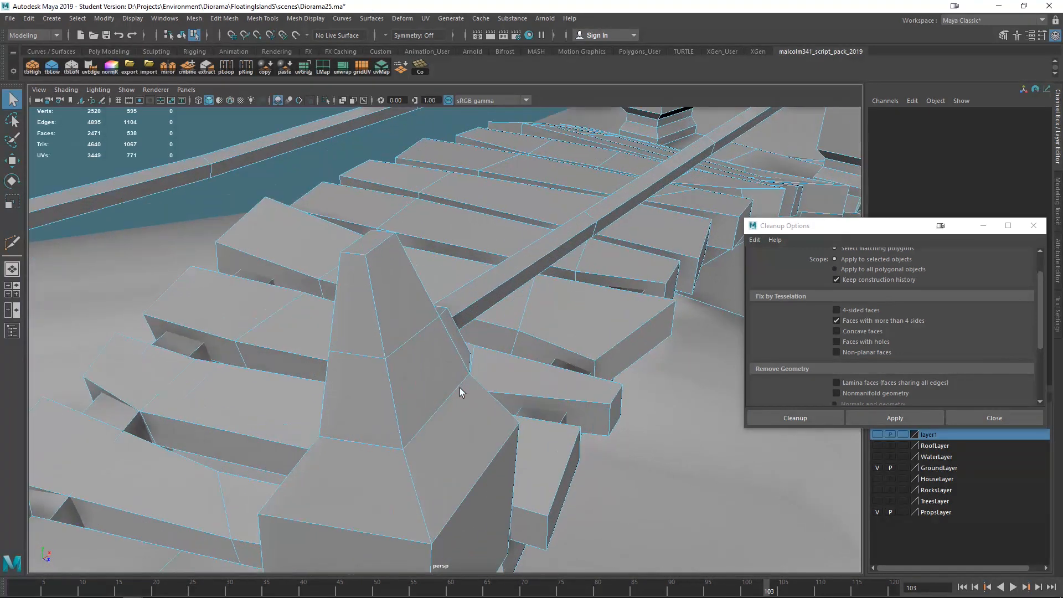
key(4)
drag(454, 361, 390, 314)
ctrl+drag(452, 201, 568, 335)
ctrl+drag(568, 457, 259, 381)
ctrl+drag(242, 281, 498, 308)
ctrl+drag(577, 436, 439, 356)
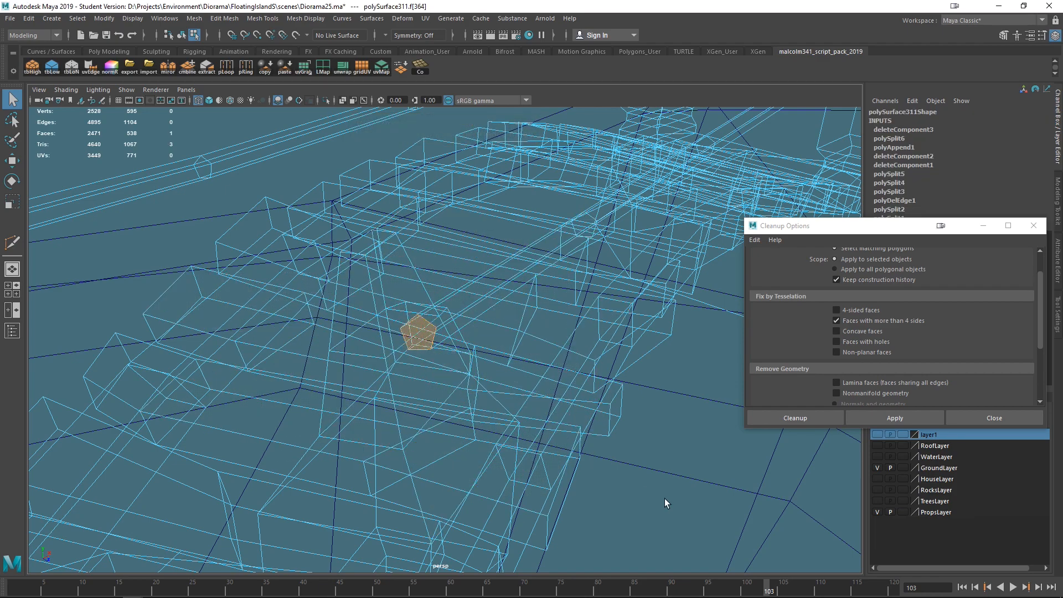
key(Delete)
- Frame and select the next hidden flagged face inside the end block and delete it
alt+drag(662, 483, 455, 401)
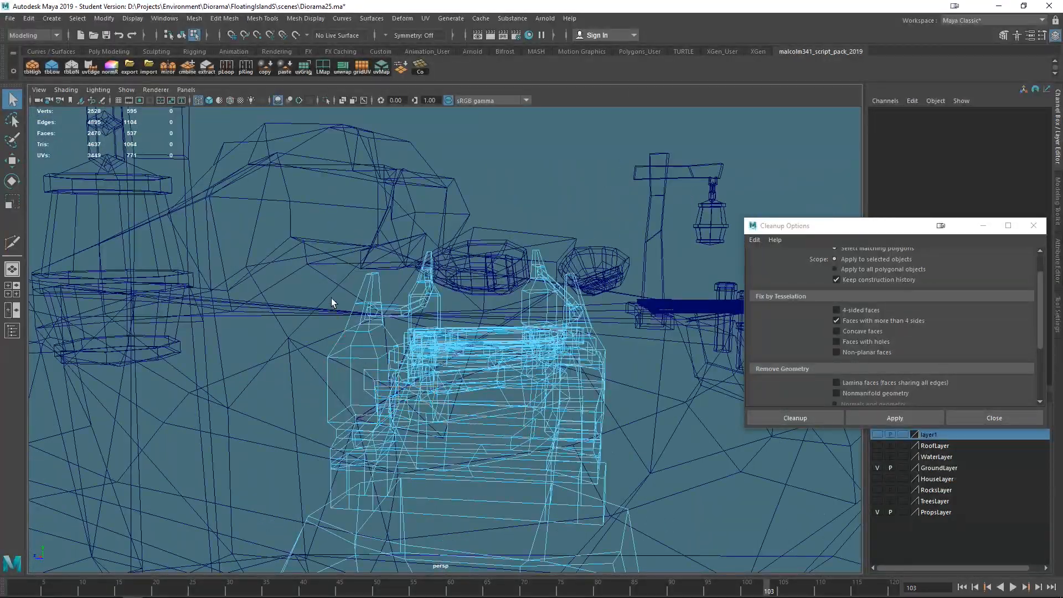
drag(374, 317, 385, 288)
key(f)
alt+drag(626, 508, 502, 473)
ctrl+drag(315, 229, 520, 490)
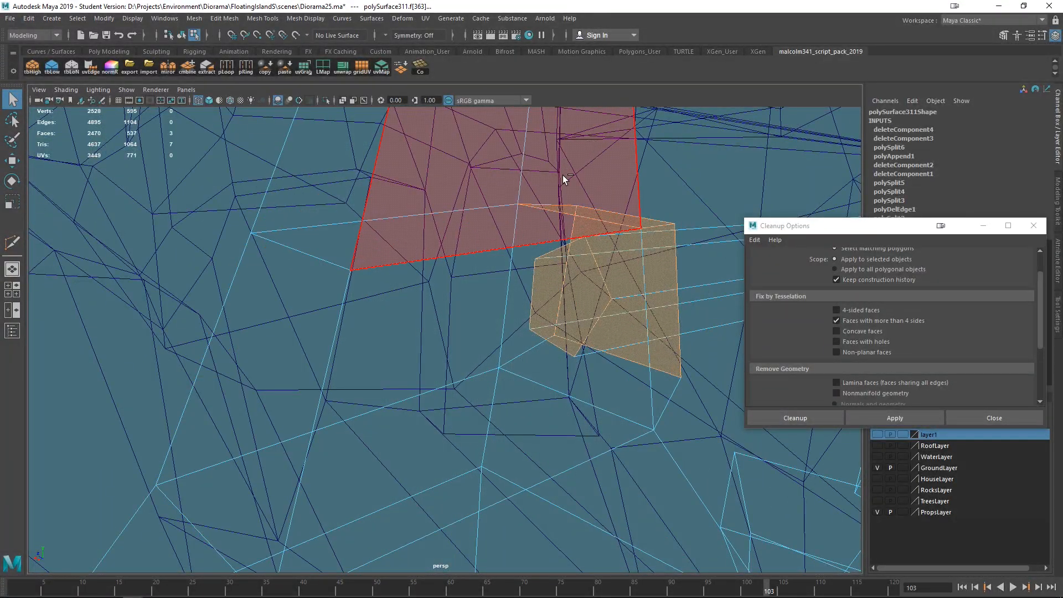
ctrl+drag(648, 248, 648, 249)
drag(819, 226, 782, 292)
key(Delete)
alt+middle_drag(120, 323, 265, 334)
scroll(467, 282, up, 2)
scroll(461, 254, down, 1)
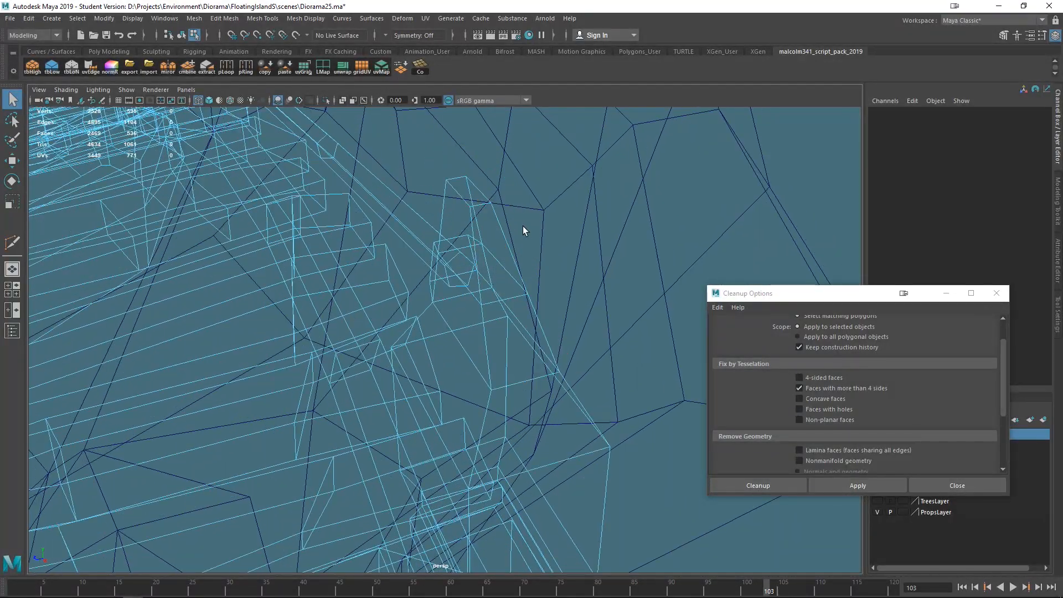
- Examine the bridge's flagged areas in wireframe and shaded views, inspecting a rope edge up close
drag(431, 284, 430, 285)
ctrl+drag(361, 162, 502, 234)
ctrl+drag(609, 295, 441, 396)
ctrl+drag(390, 219, 475, 249)
click(577, 361)
key(5)
mouse_move(554, 281)
alt+mouse_down()
mouse_move(460, 367)
mouse_move(621, 380)
mouse_move(248, 347)
alt+mouse_up()
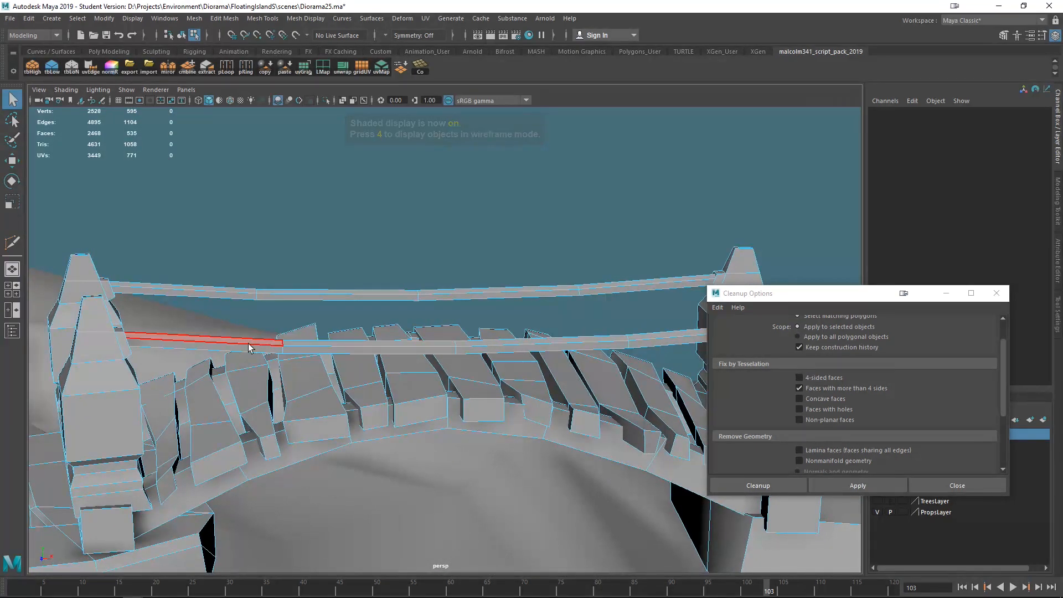
alt+drag(353, 357, 462, 347)
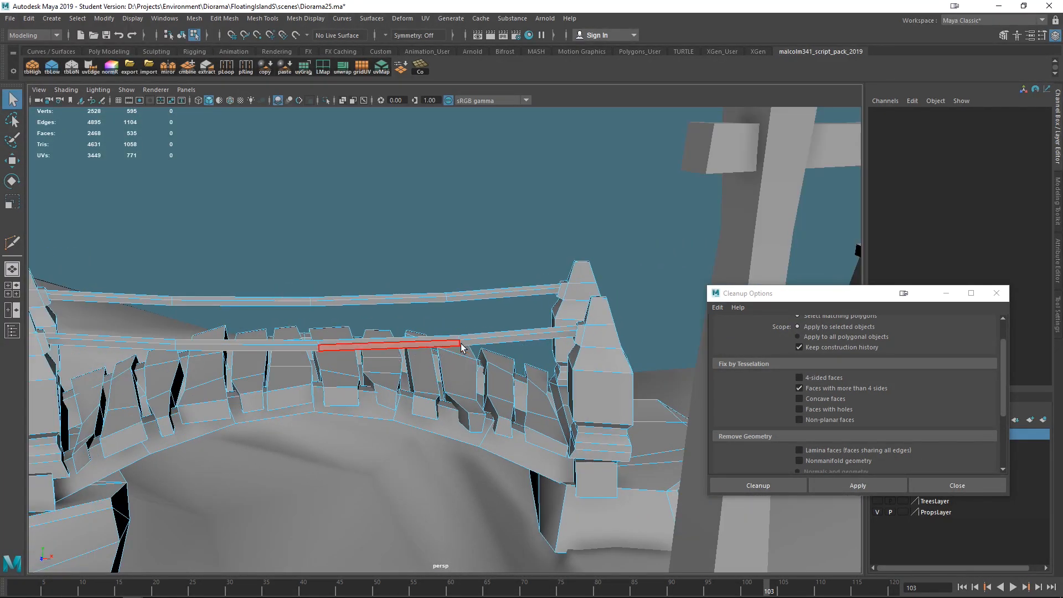
right_drag(459, 346, 460, 248)
click(461, 345)
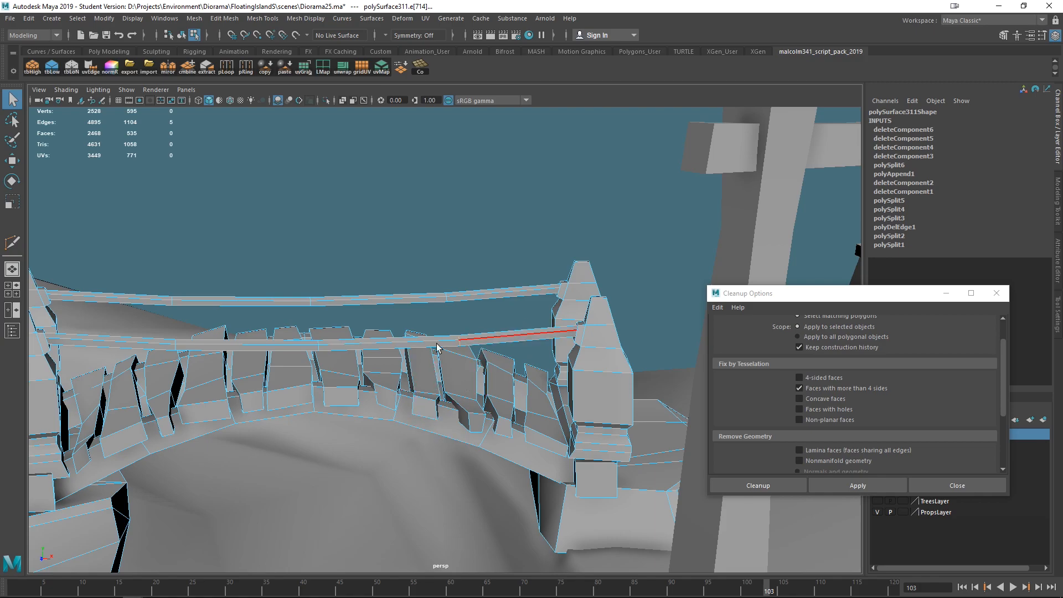
alt+drag(431, 405, 455, 344)
scroll(455, 344, up, 3)
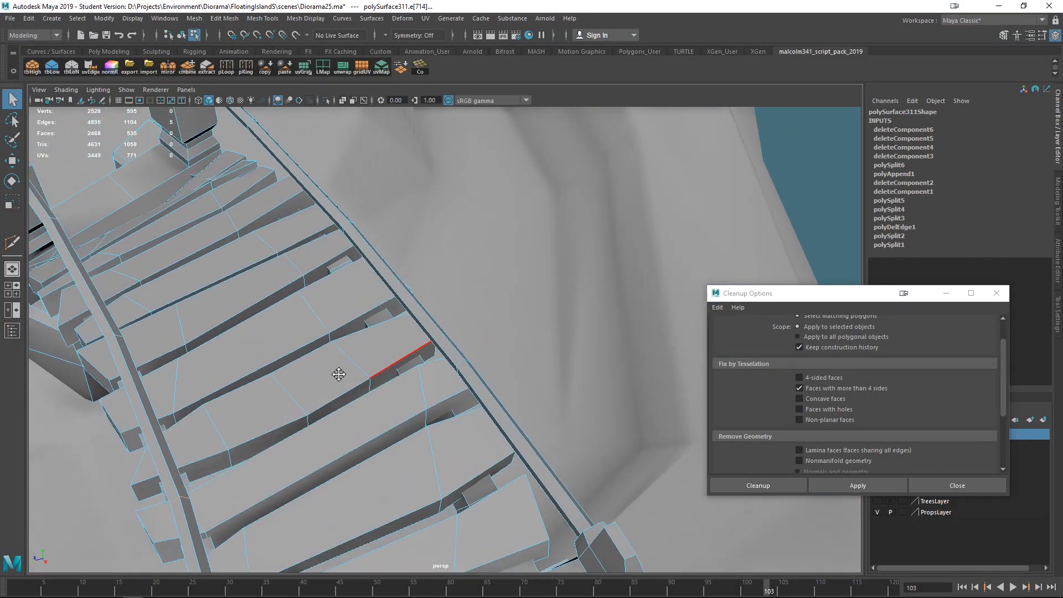
right_drag(242, 268, 289, 249)
scroll(356, 304, down, 5)
- Select the whole bridge and apply Cleanup to select its faces with more than 4 sides
alt+drag(357, 305, 407, 405)
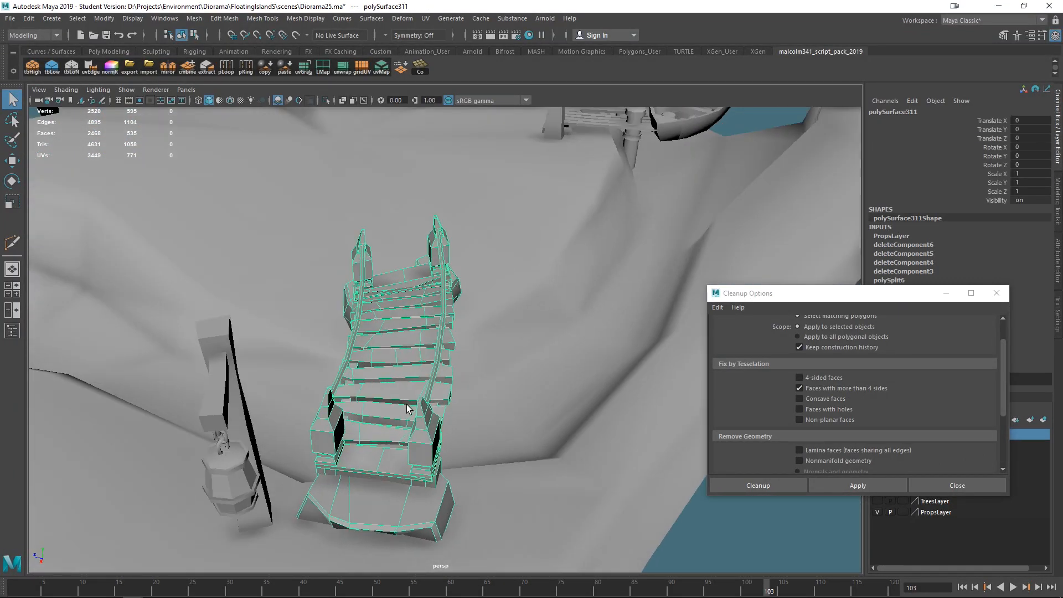
scroll(841, 376, up, 3)
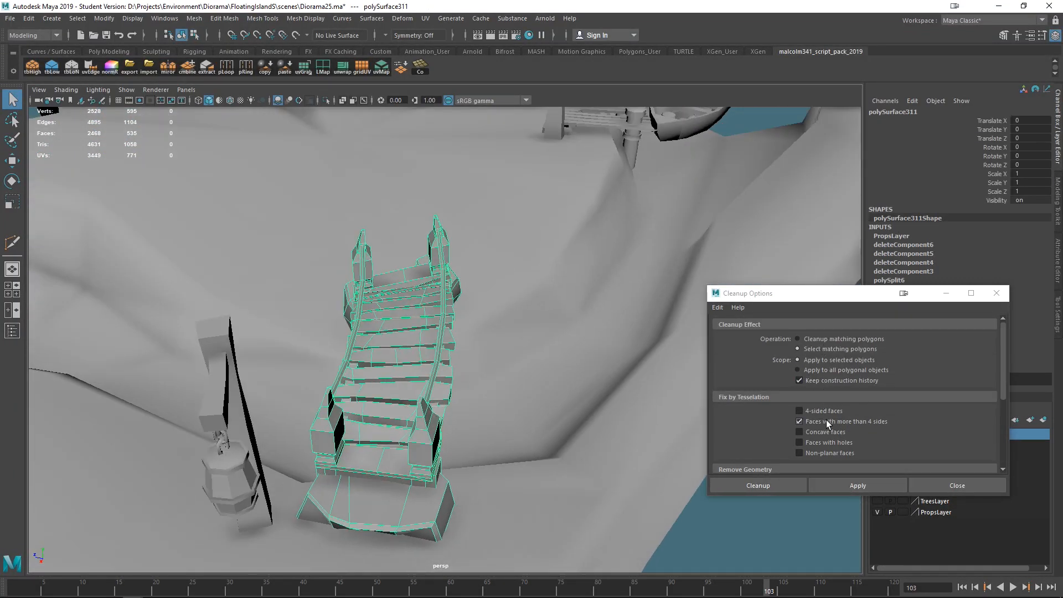
click(858, 485)
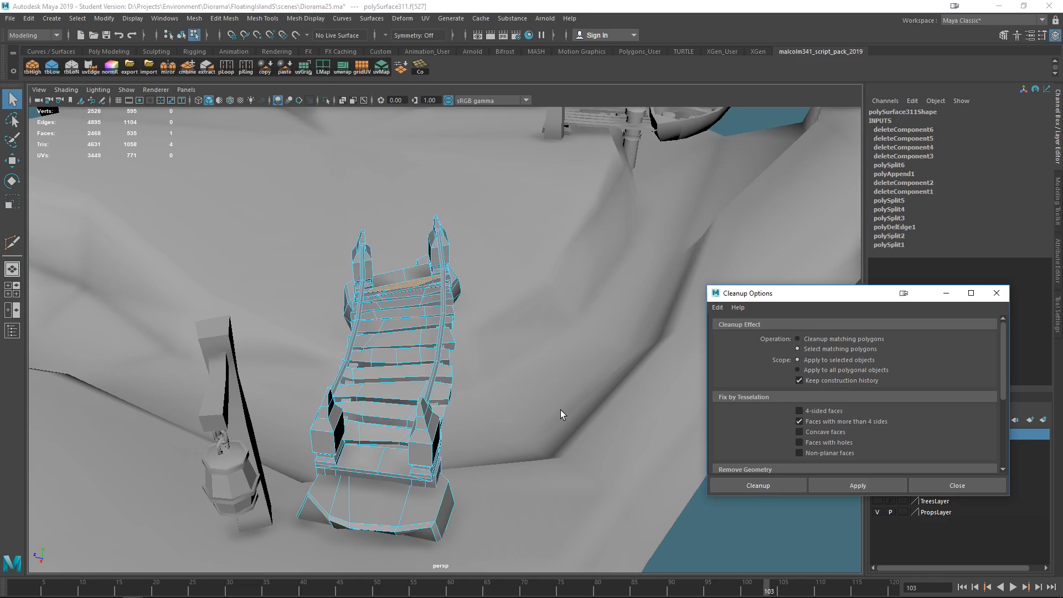
- Inspect the newly flagged face near the bridge's end block in wireframe and shaded views
key(4)
alt+drag(550, 299, 553, 374)
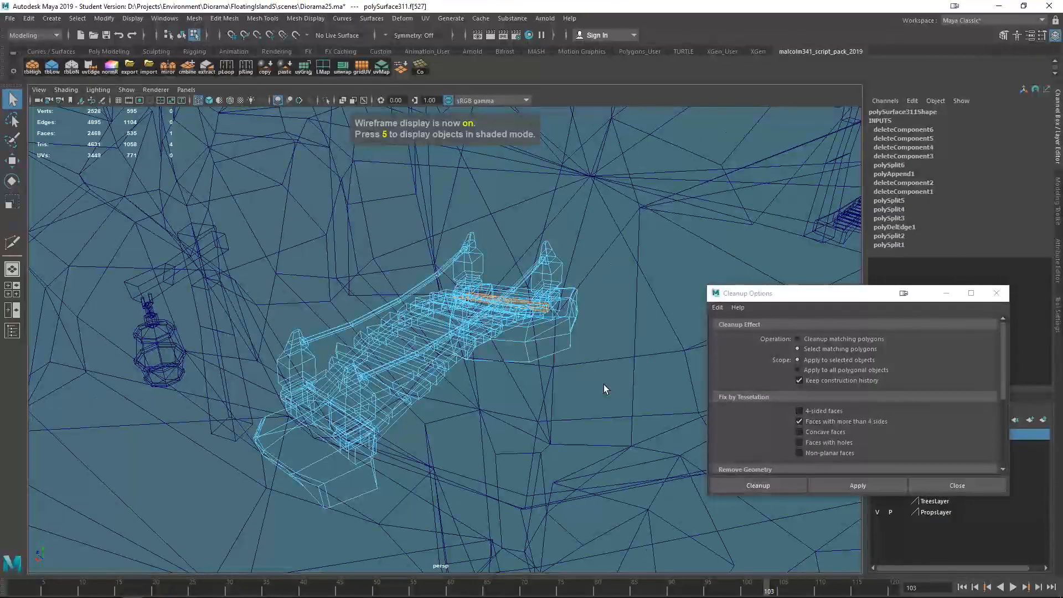
scroll(603, 384, up, 5)
mouse_move(617, 410)
alt+mouse_down()
mouse_move(506, 466)
mouse_move(566, 462)
mouse_move(523, 434)
mouse_move(489, 465)
alt+mouse_up()
key(5)
scroll(524, 434, down, 6)
right_drag(382, 274, 422, 259)
scroll(394, 367, down, 8)
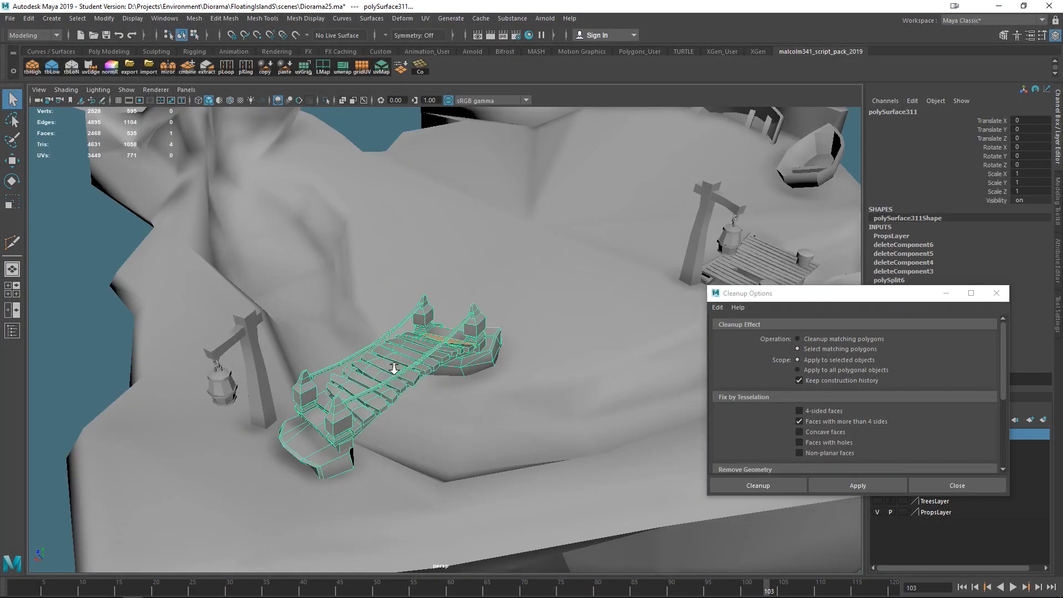
- Try fixing the bridge's n-gon automatically with Cleanup matching polygons, then undo it and restore Select matching polygons
click(128, 285)
scroll(352, 338, up, 5)
click(407, 346)
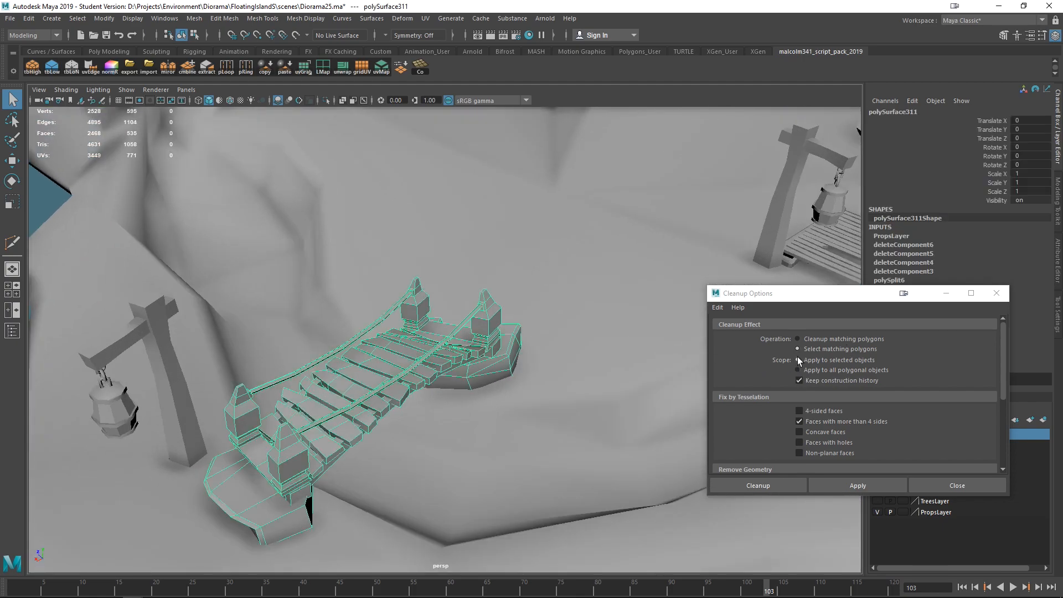
click(828, 337)
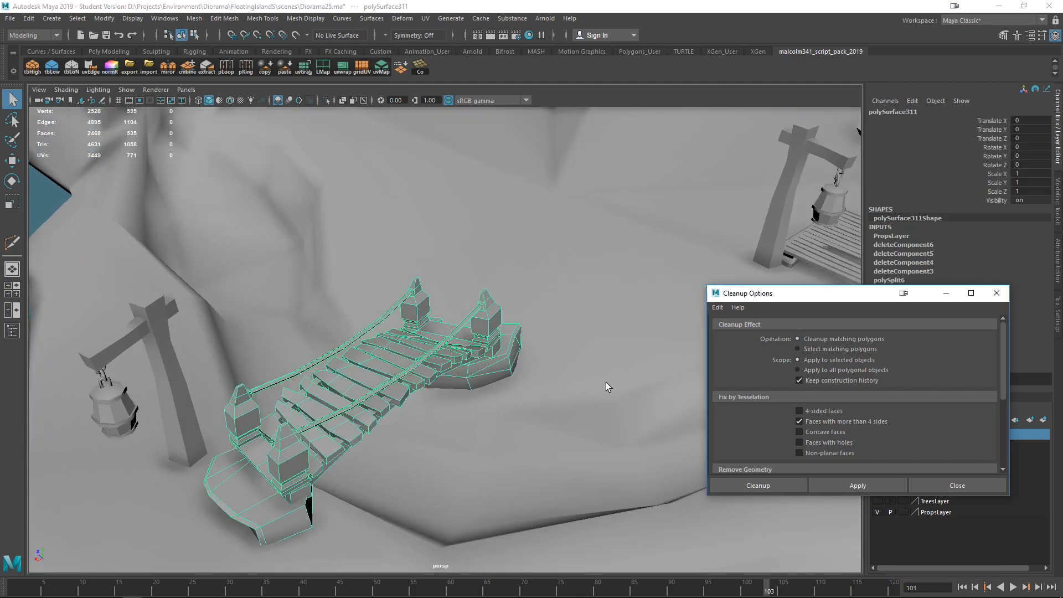
scroll(515, 382, up, 8)
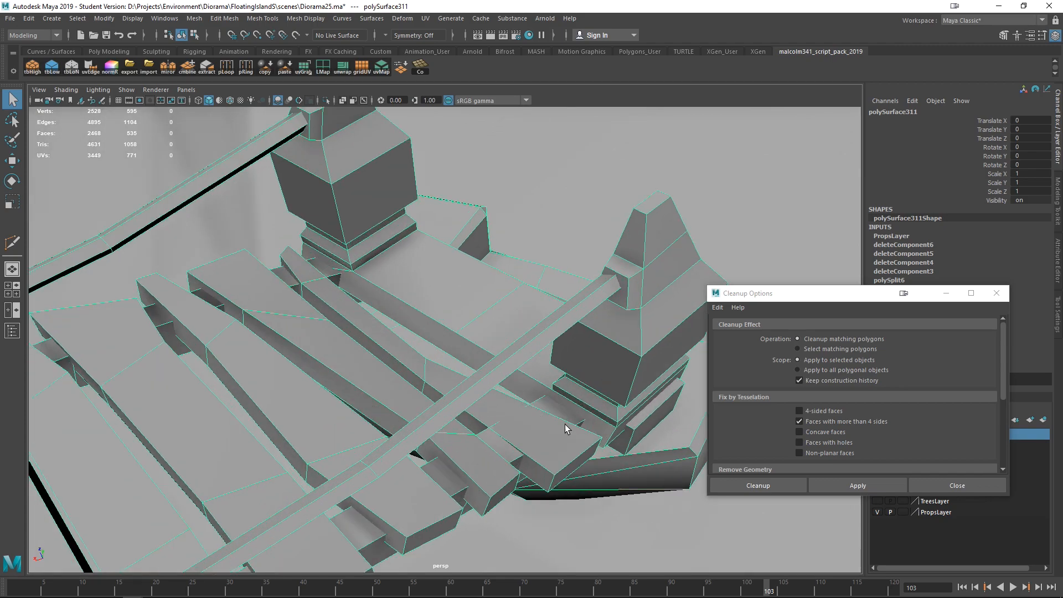
click(869, 487)
alt+drag(619, 487, 689, 453)
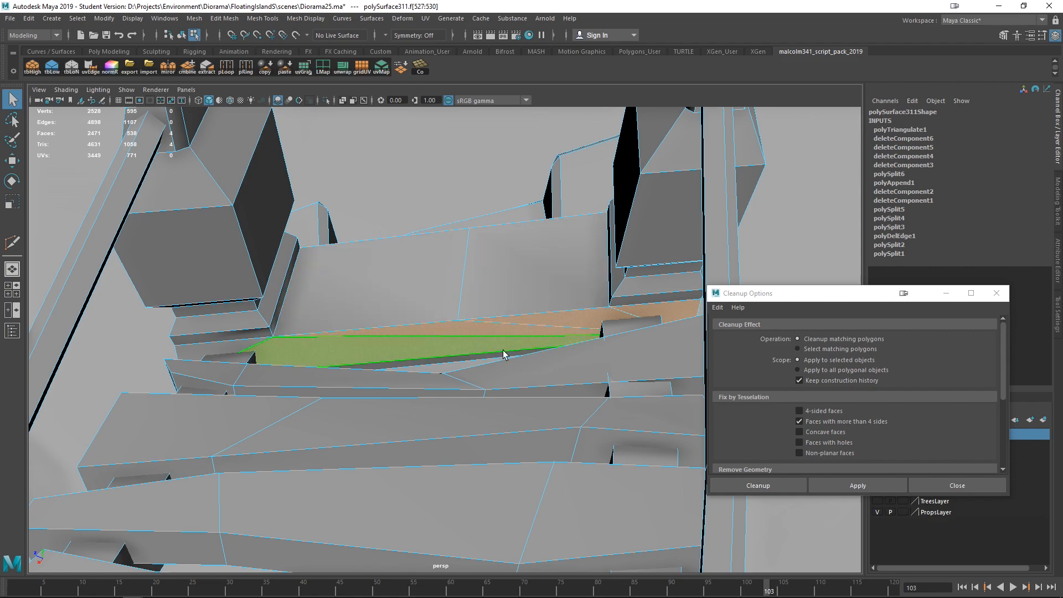
key(ctrl+z)
click(815, 349)
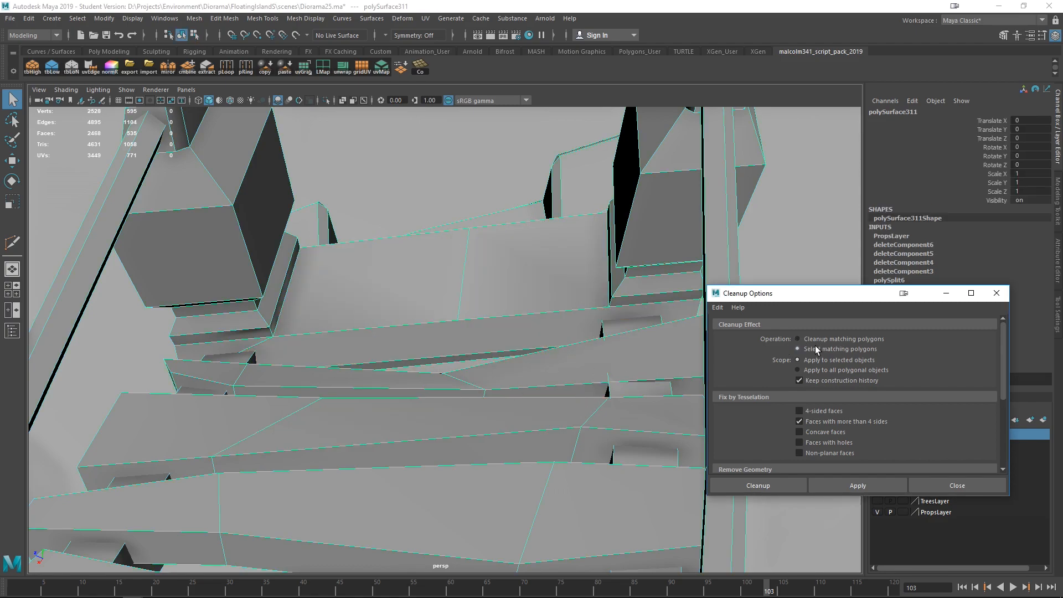
- Select the flagged n-gon face together with its neighbouring faces and isolate them in the view
right_drag(504, 301, 505, 308)
click(419, 329)
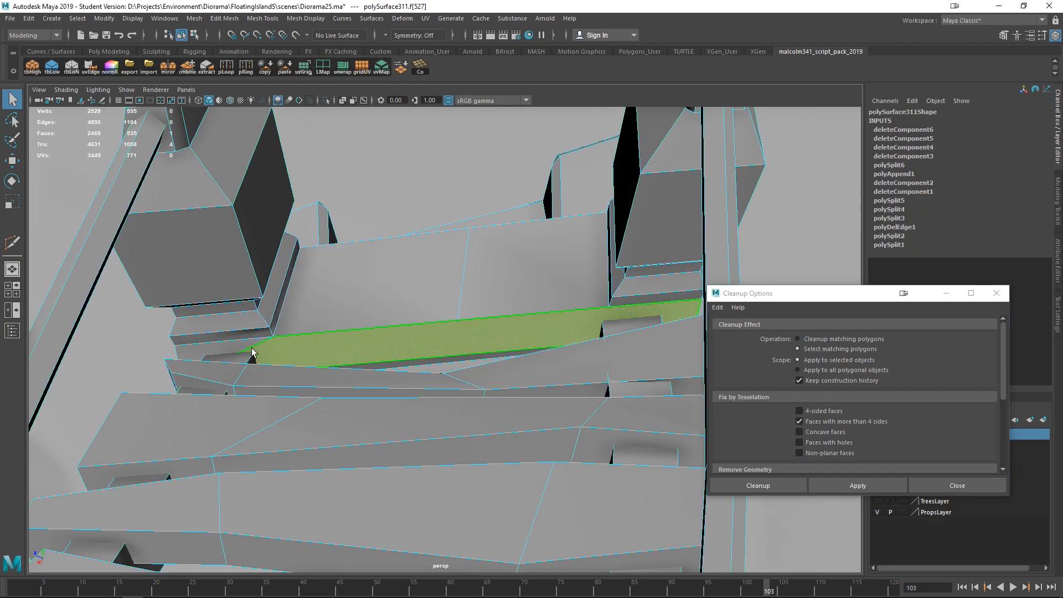
shift+click(373, 280)
shift+click(512, 276)
alt+drag(559, 346, 527, 289)
alt+drag(546, 341, 526, 325)
click(326, 100)
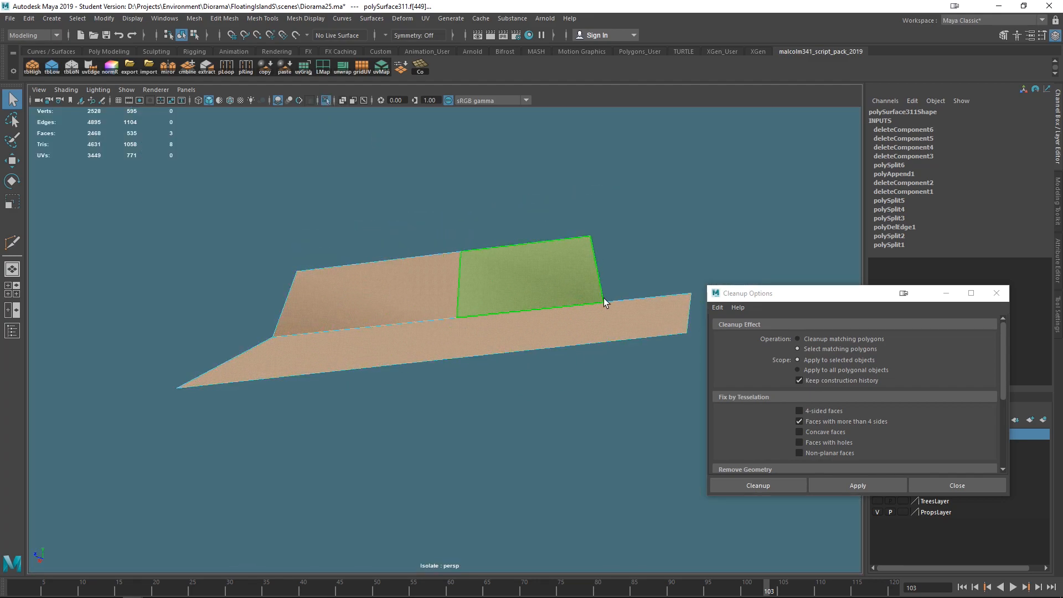
- Split the isolated faces with Multi-Cut, cutting from the n-gon's extra vertex so every face becomes a quad
right_drag(513, 312, 453, 252)
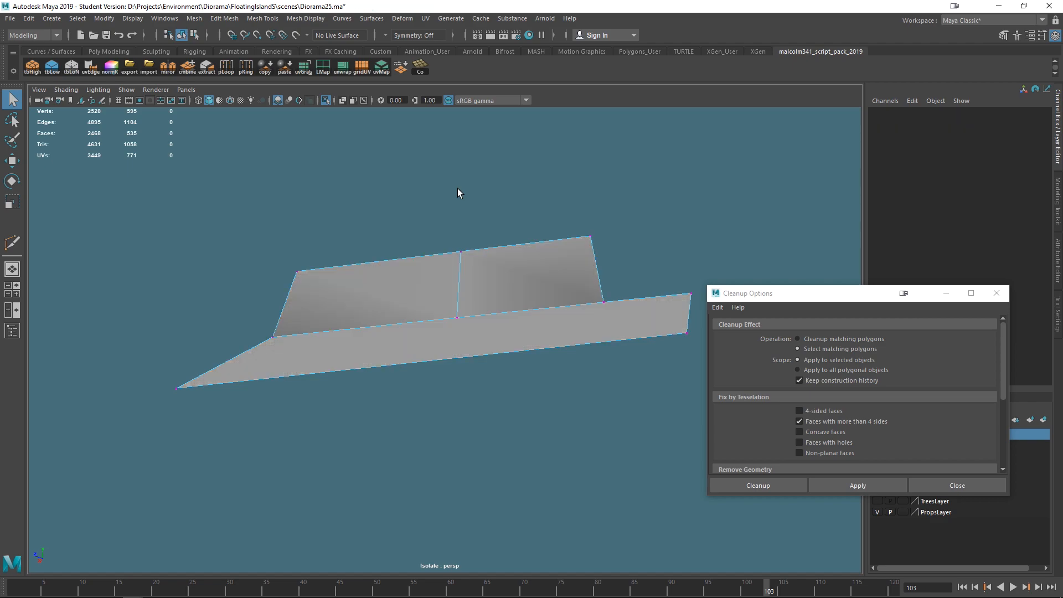
mouse_move(496, 303)
shift+right_down()
mouse_move(413, 300)
mouse_move(420, 305)
shift+right_up()
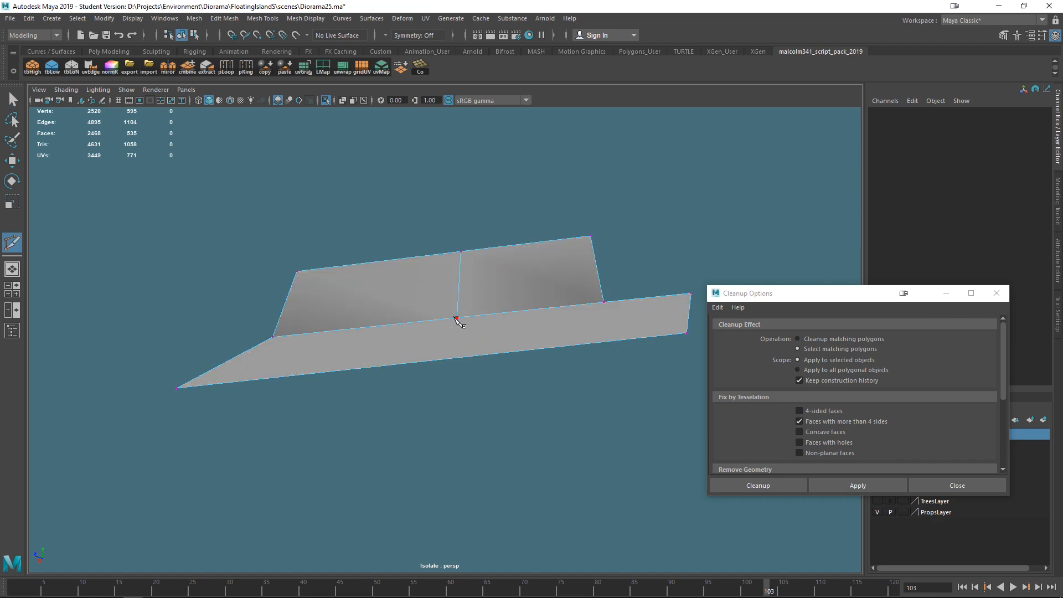
click(603, 303)
click(687, 333)
key(Return)
click(456, 317)
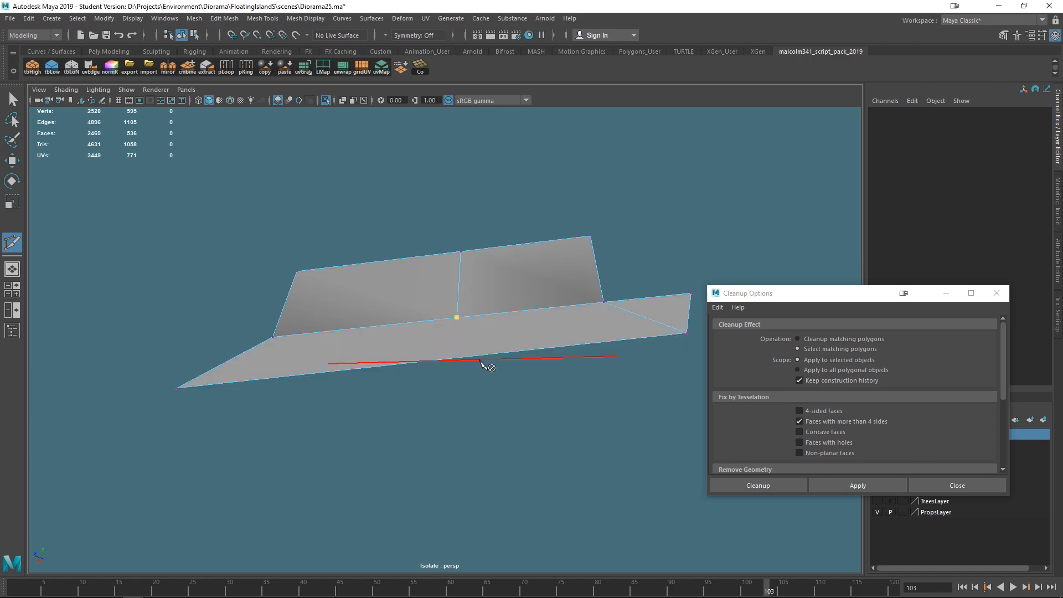
click(456, 358)
alt+drag(572, 417, 482, 365)
key(q)
- Exit isolation and inspect the repaired faces on the bridge
right_drag(496, 267, 533, 274)
right_drag(521, 268, 578, 245)
click(485, 220)
alt+drag(485, 221, 559, 314)
click(559, 314)
alt+drag(560, 379, 448, 350)
click(326, 100)
alt+drag(504, 304, 414, 357)
alt+right_drag(414, 358, 437, 387)
alt+drag(437, 387, 496, 448)
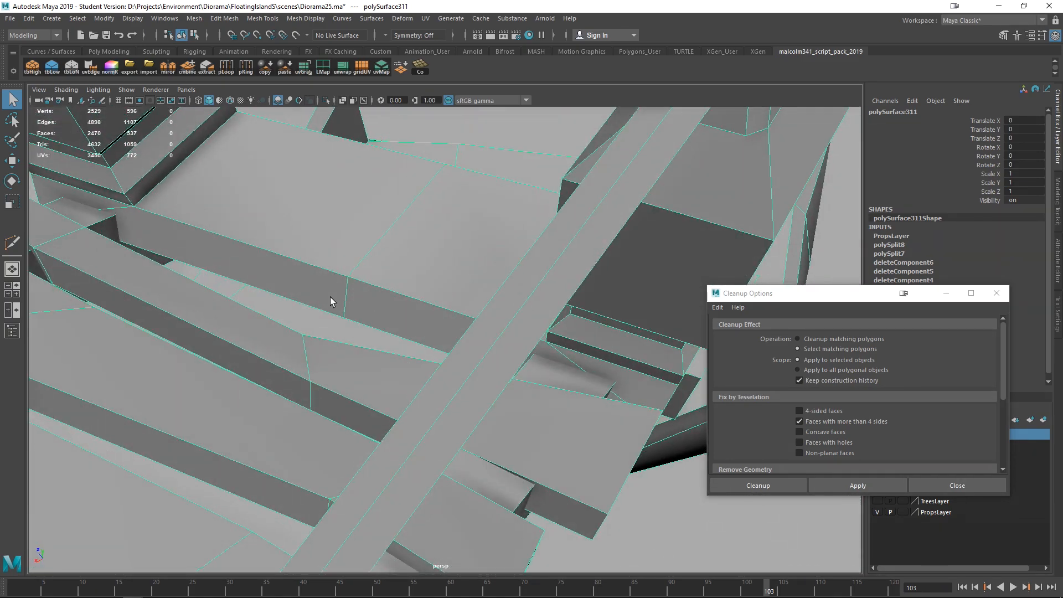
- Re-run Cleanup on the bridge to check for remaining faces with more than 4 sides
scroll(360, 327, down, 6)
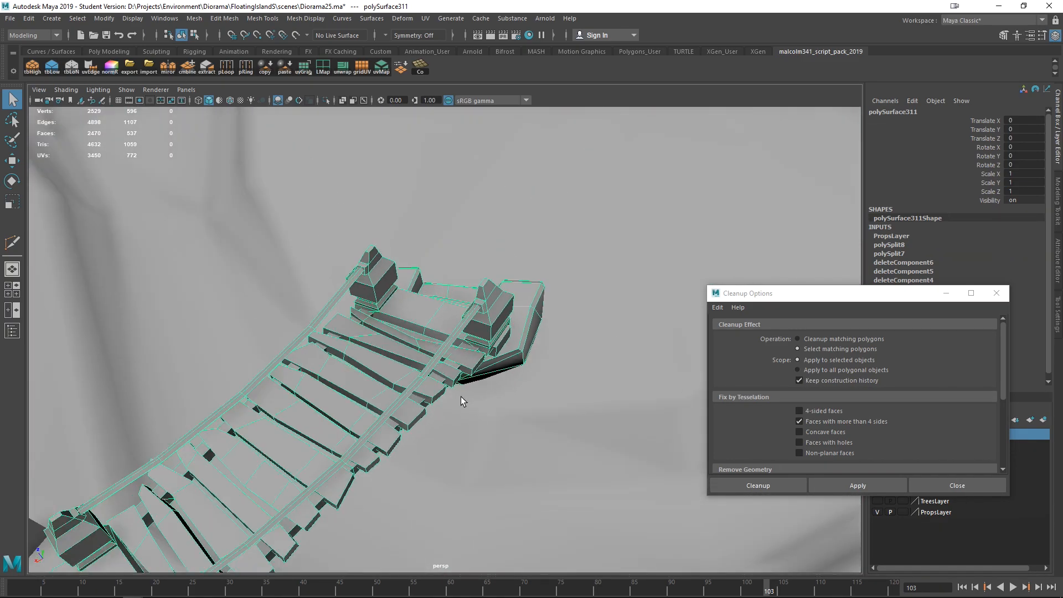
scroll(460, 396, down, 5)
click(856, 484)
alt+drag(664, 454, 348, 328)
alt+drag(419, 363, 649, 414)
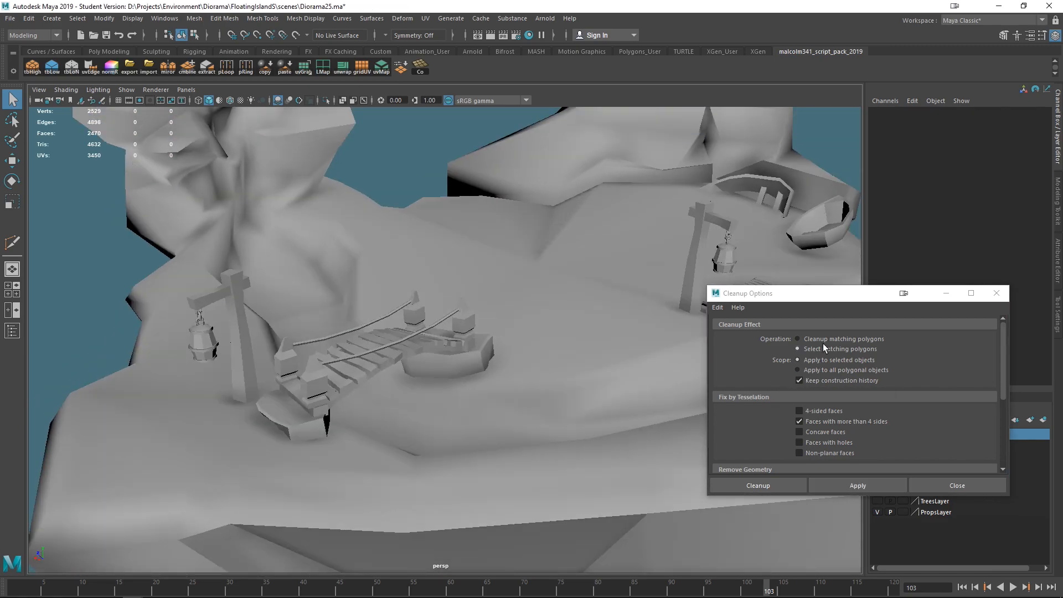
- Switch the Cleanup check to nonmanifold geometry only, select the bridge and apply it
click(815, 421)
scroll(823, 425, down, 3)
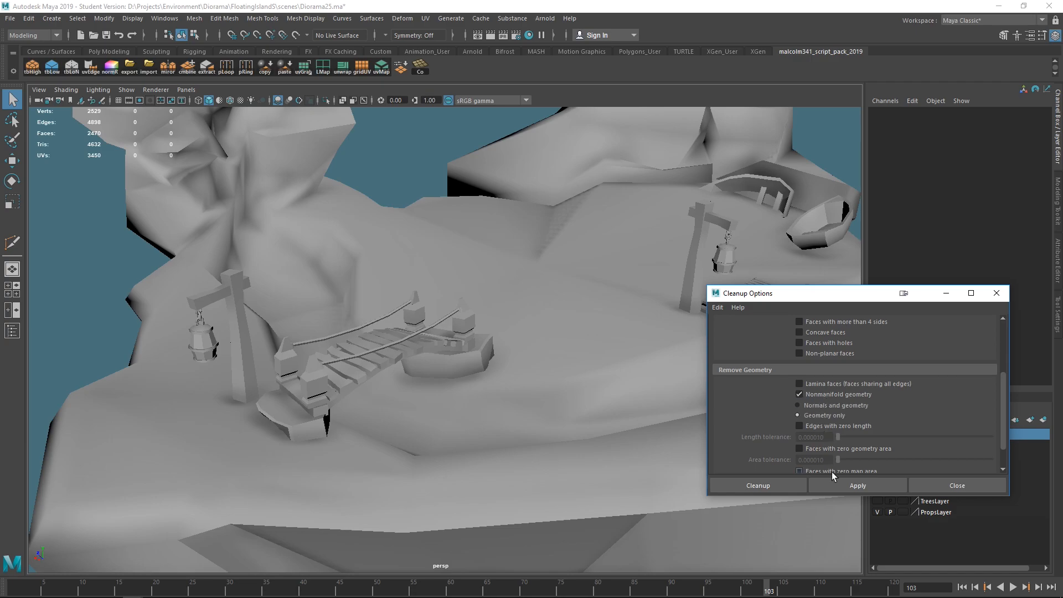
click(366, 346)
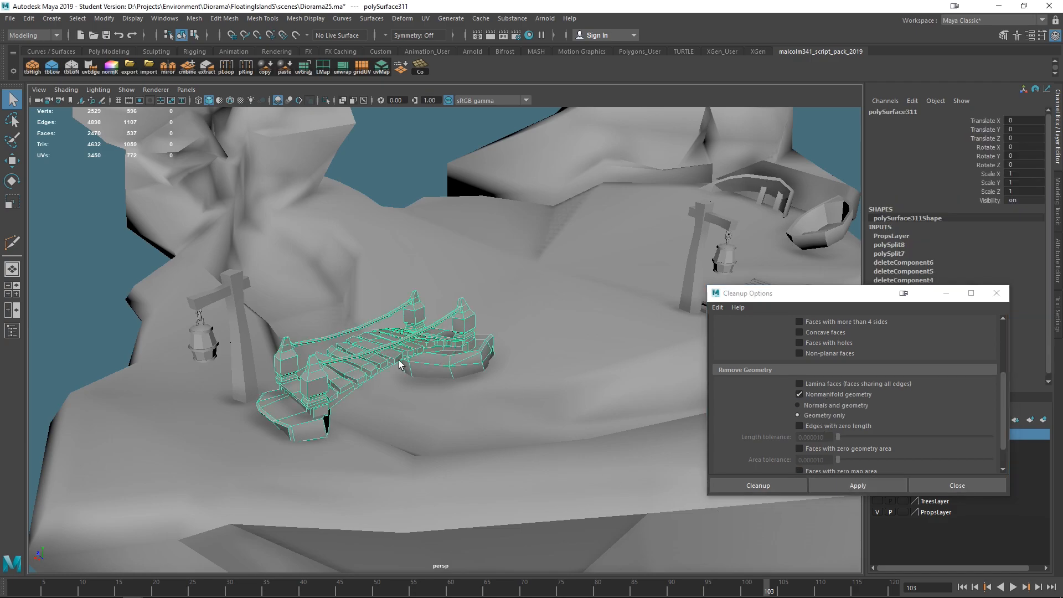
click(857, 485)
- Inspect the flagged nonmanifold points along the bridge planks up close
scroll(491, 405, up, 4)
scroll(490, 401, up, 5)
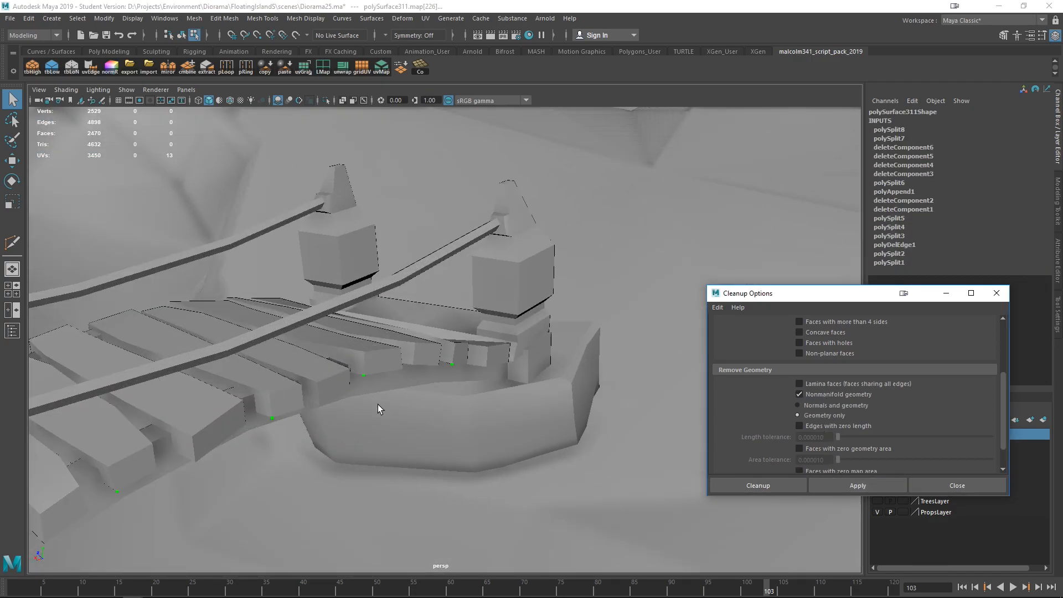
right_drag(398, 244, 350, 228)
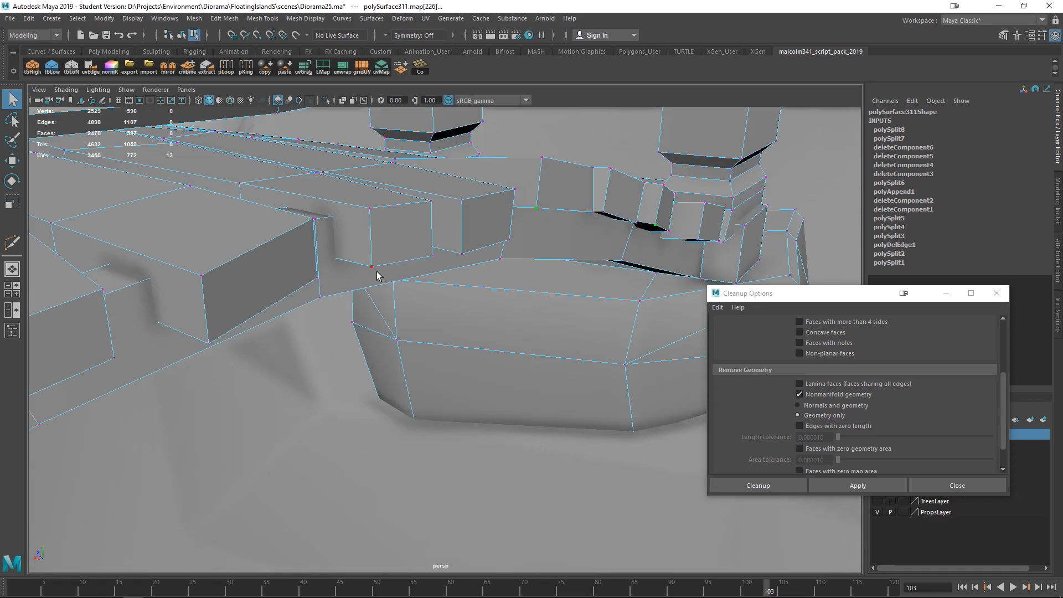
click(370, 270)
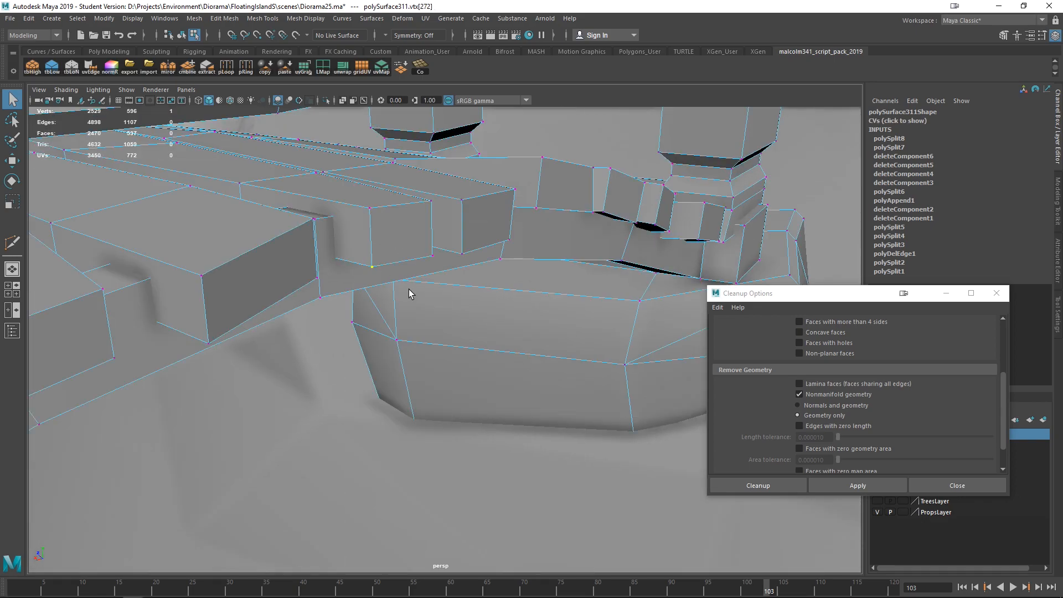
alt+drag(424, 290, 441, 341)
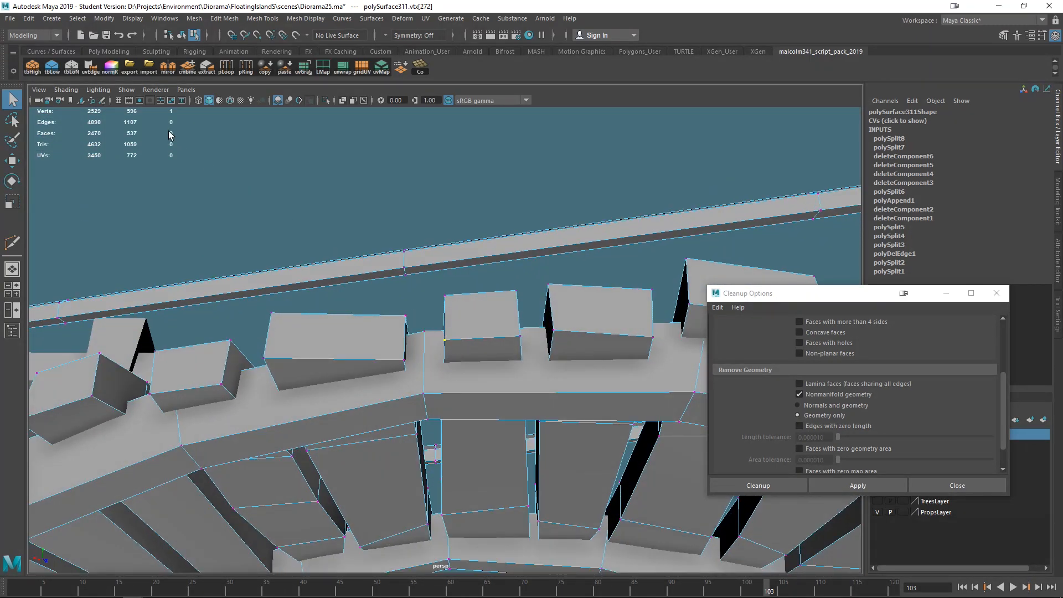
scroll(483, 326, down, 2)
scroll(482, 327, up, 10)
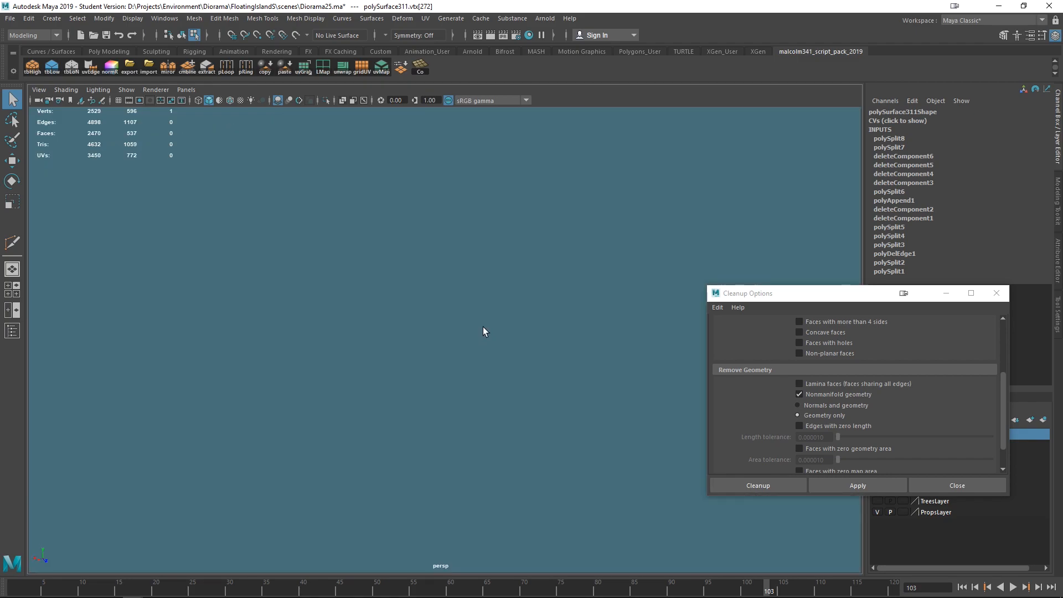
scroll(482, 370, down, 5)
alt+drag(482, 371, 238, 231)
scroll(420, 335, down, 10)
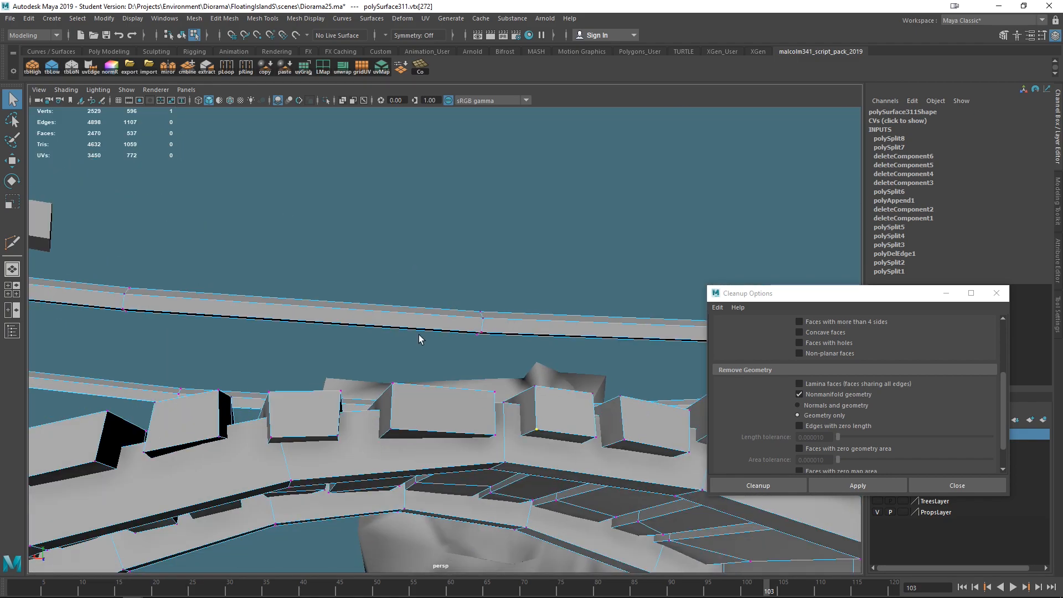
alt+drag(488, 422, 516, 490)
- Reselect the bridge, reapply the nonmanifold check and review the flagged points along the planks
right_drag(453, 268, 503, 253)
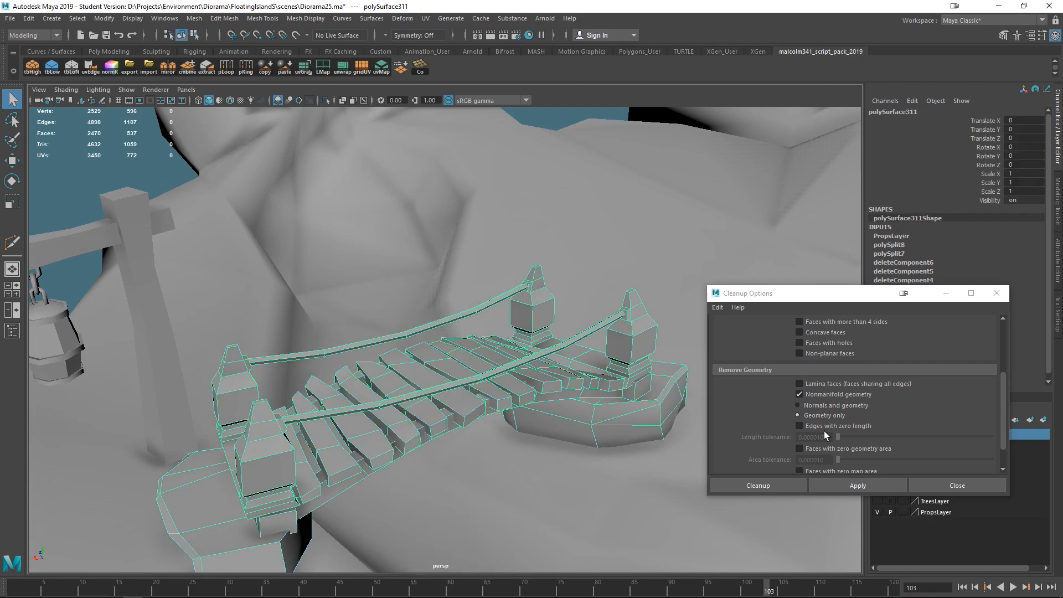
click(851, 485)
alt+drag(587, 389, 584, 419)
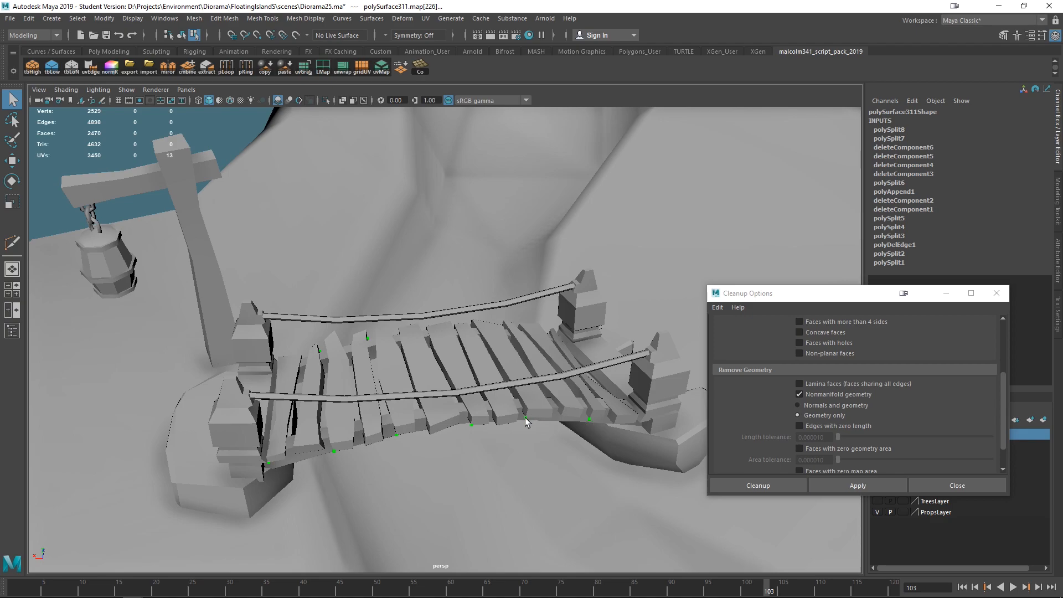
alt+drag(275, 463, 268, 384)
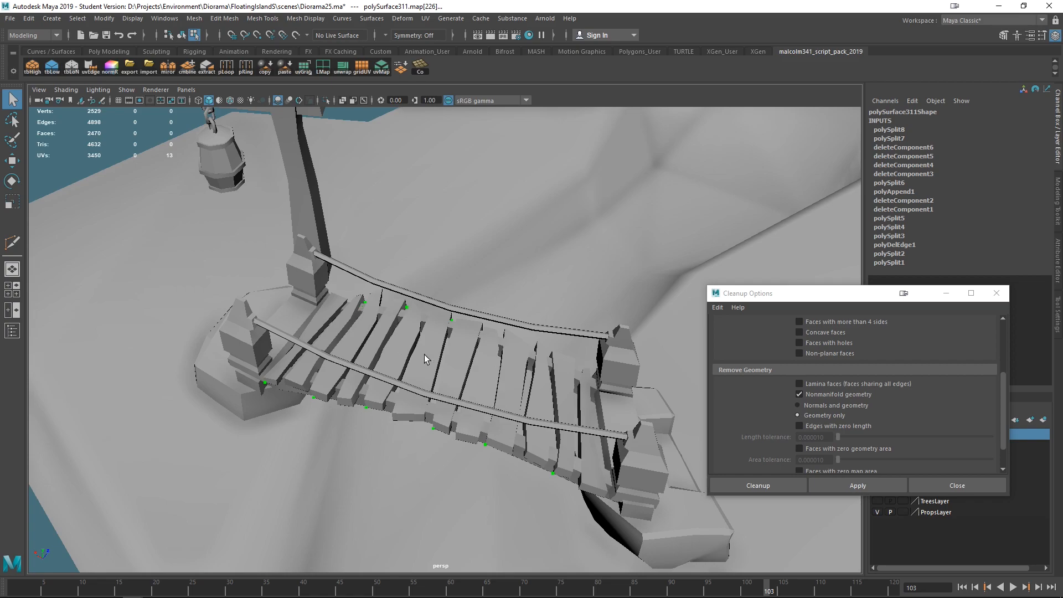
alt+drag(397, 414, 350, 456)
alt+right_drag(430, 413, 522, 449)
alt+middle_drag(522, 449, 502, 357)
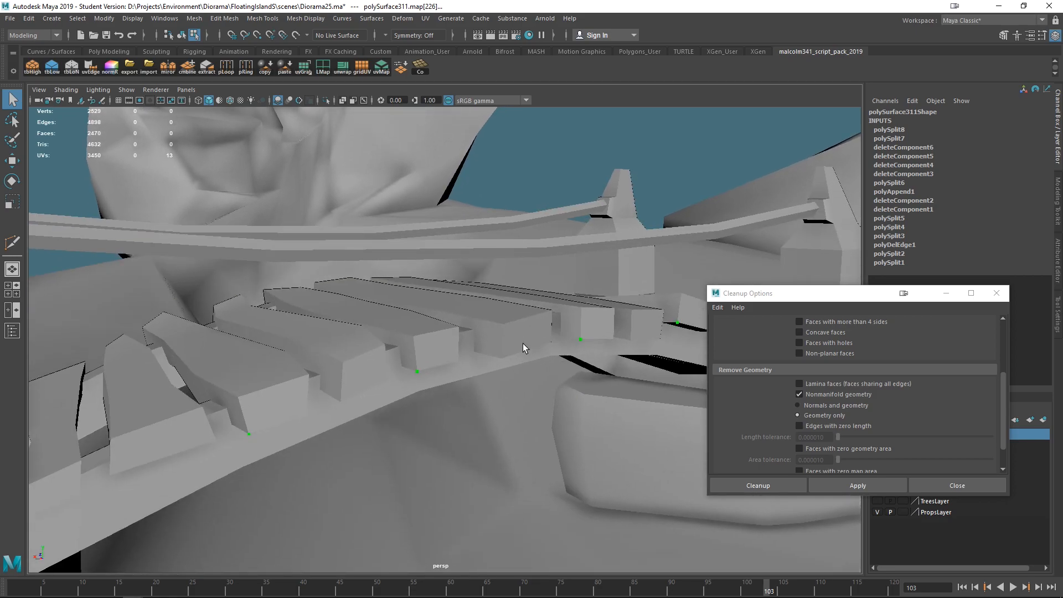
right_drag(409, 277, 470, 250)
- Set the Cleanup operation to Cleanup matching polygons and apply it to fix the nonmanifold geometry
scroll(928, 381, up, 3)
click(836, 338)
click(847, 485)
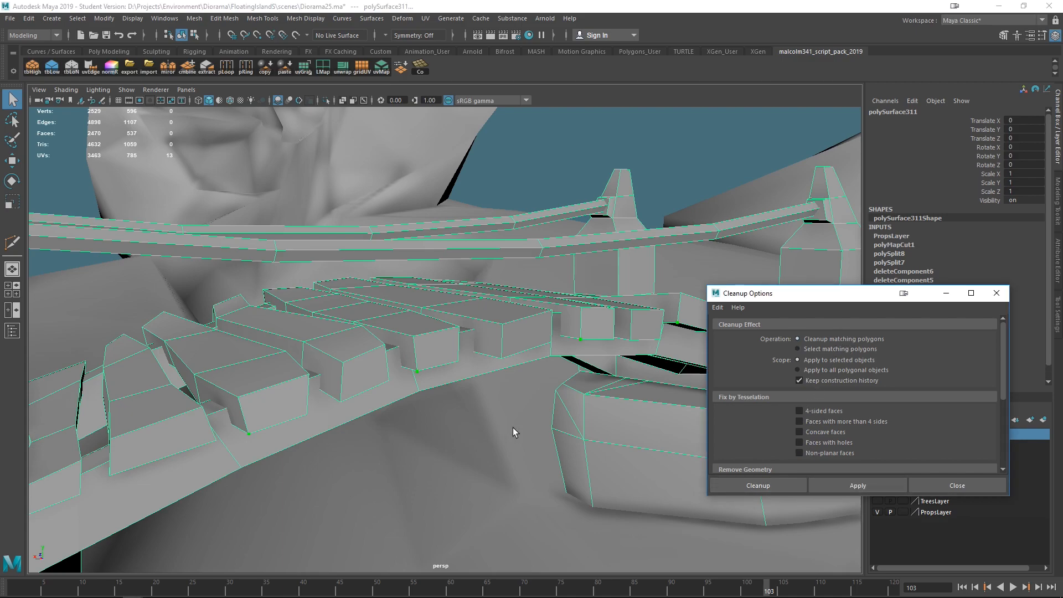
- Select the bridge and view the cleaned-up result
scroll(483, 311, down, 6)
click(112, 317)
click(362, 341)
scroll(537, 388, up, 5)
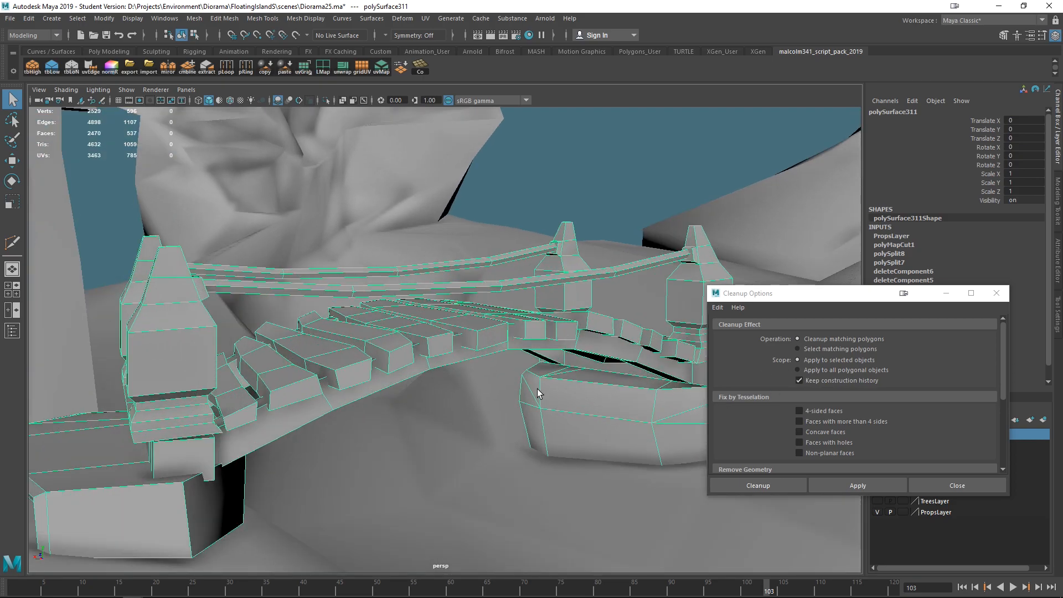
- Frame the rope bridge and reapply the Cleanup operation to it
alt+drag(590, 357, 520, 339)
key(f)
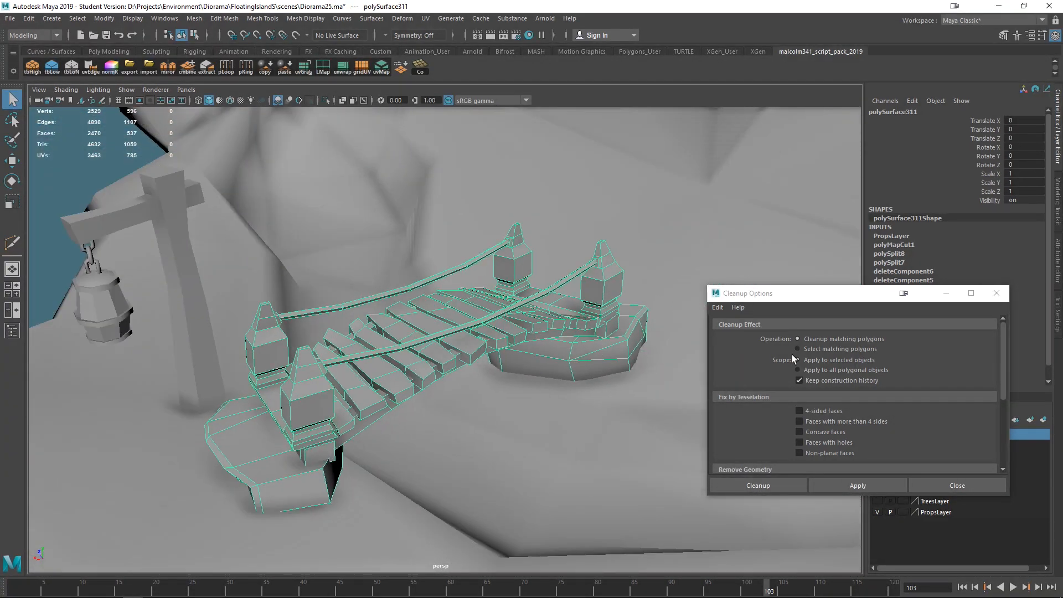
click(834, 486)
scroll(561, 406, down, 8)
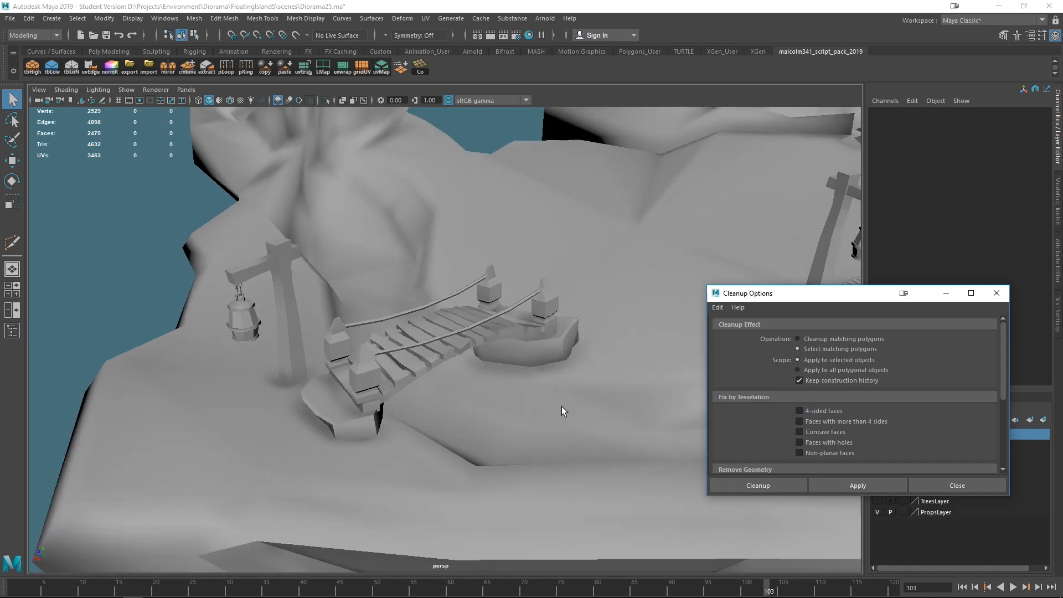
scroll(460, 340, up, 4)
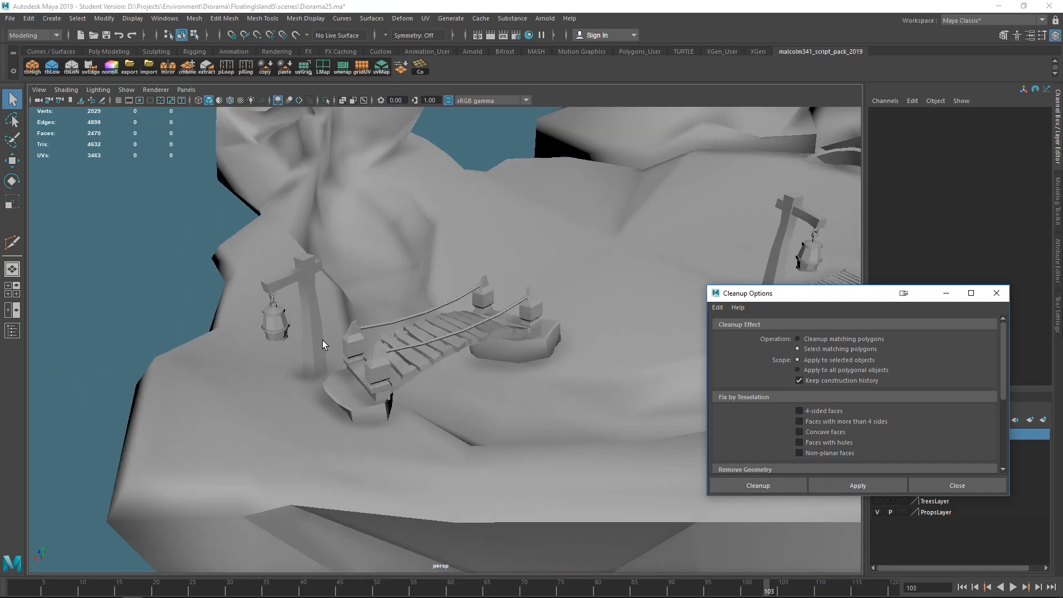
- Select the lamp post and check it for nonmanifold geometry and faces with more than 4 sides using Select matching polygons
click(314, 291)
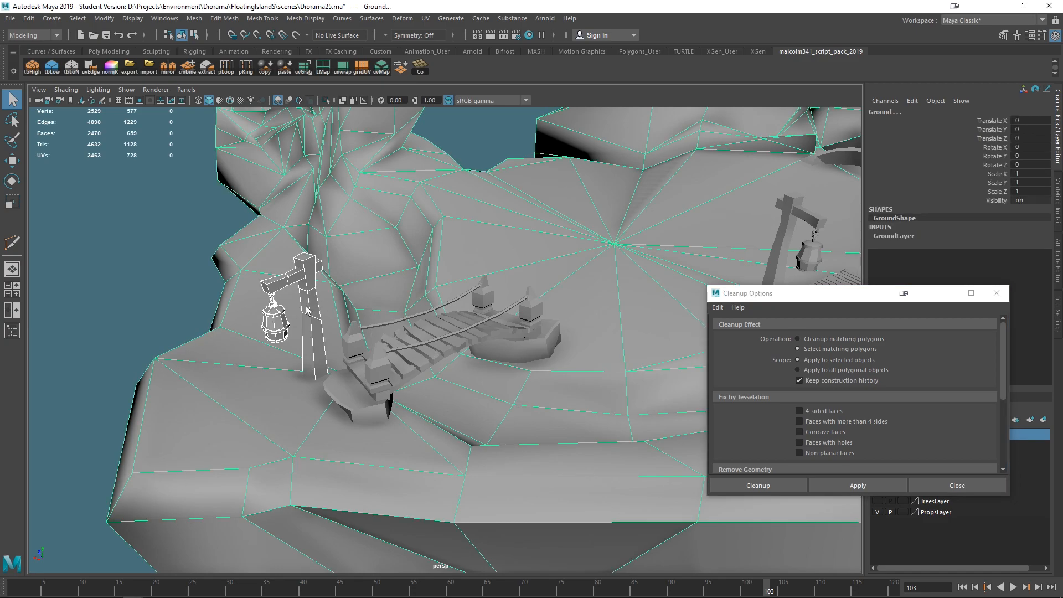
click(848, 482)
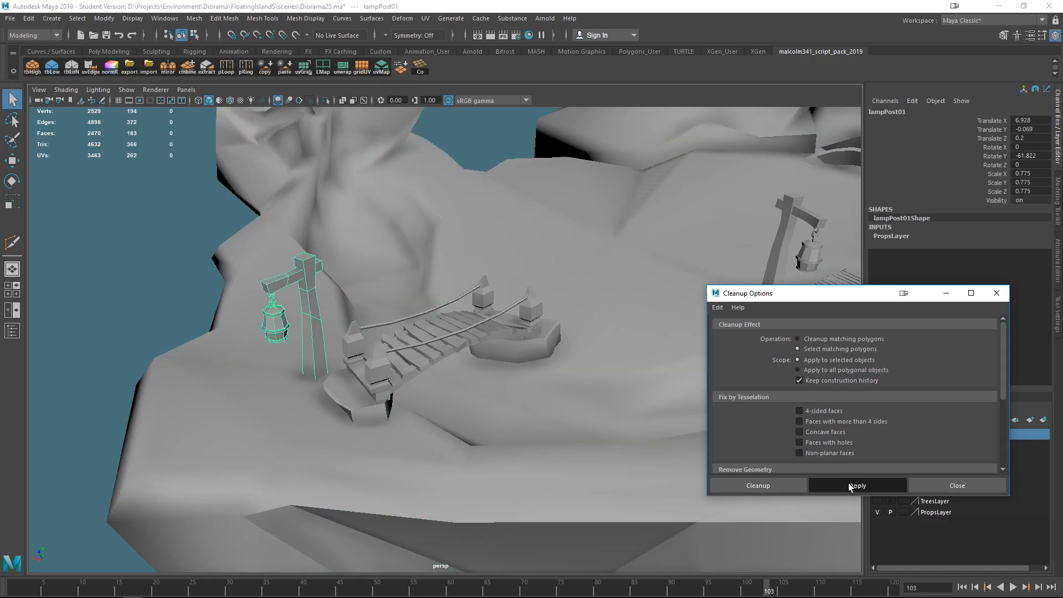
click(317, 338)
scroll(851, 408, down, 4)
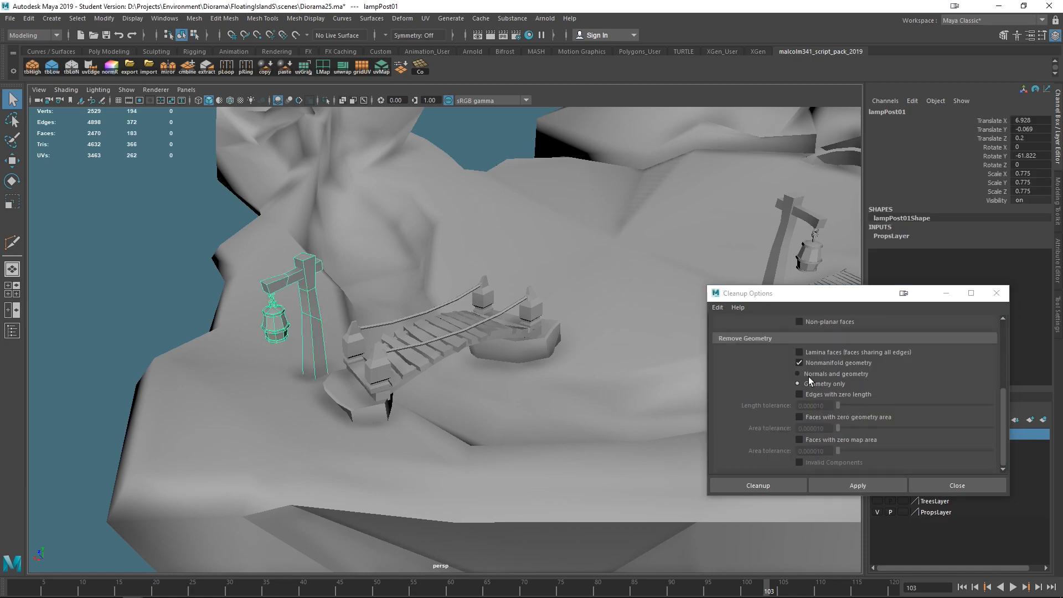
scroll(856, 389, up, 1)
click(825, 395)
scroll(841, 416, up, 2)
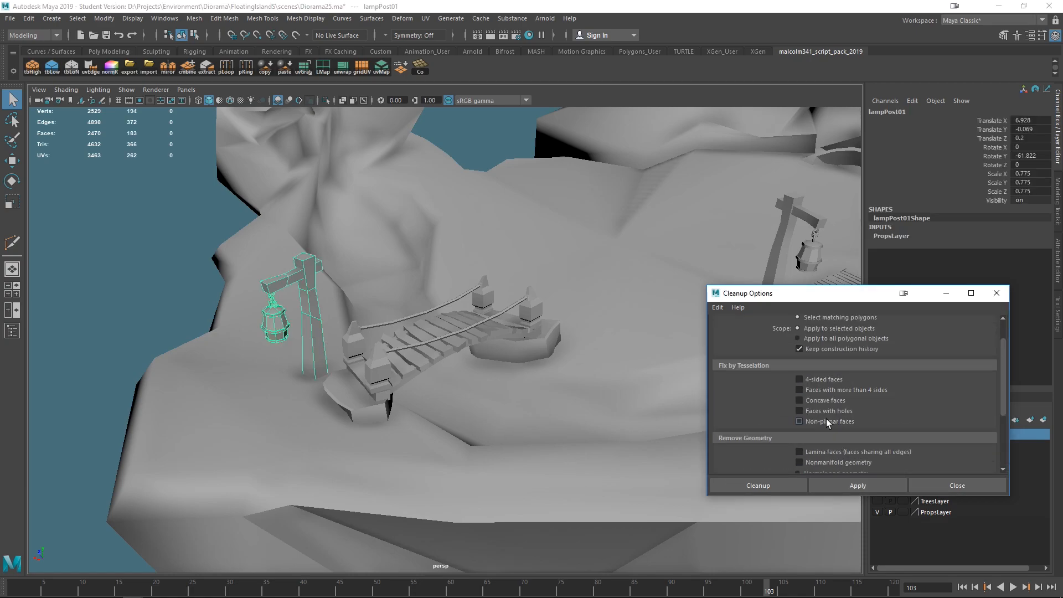
click(852, 484)
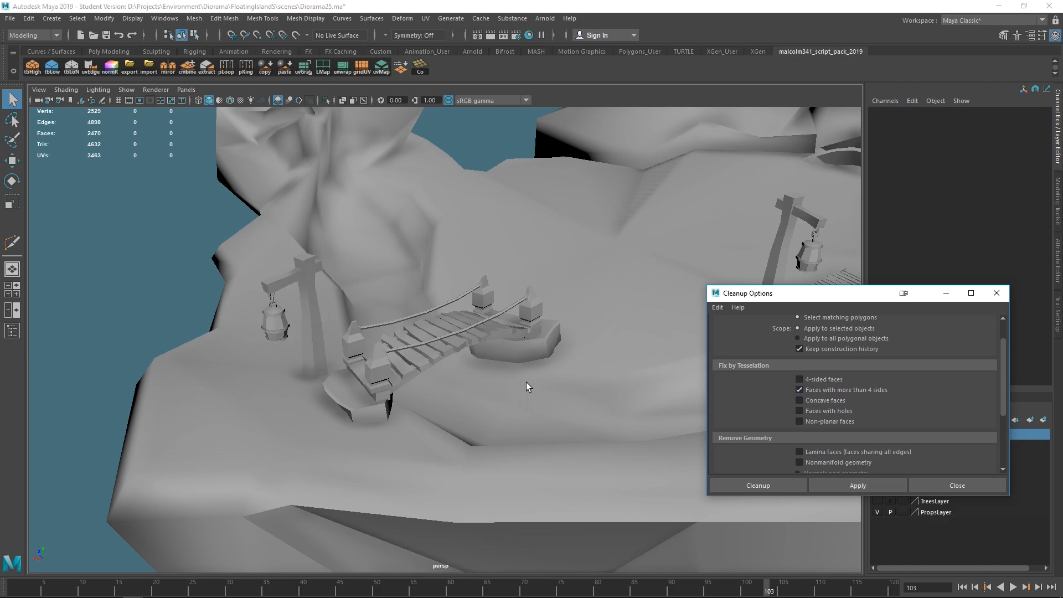
- Minimize the Cleanup Options dialog and hide the GroundLayer to isolate the props
scroll(569, 401, down, 5)
alt+middle_drag(569, 402, 475, 406)
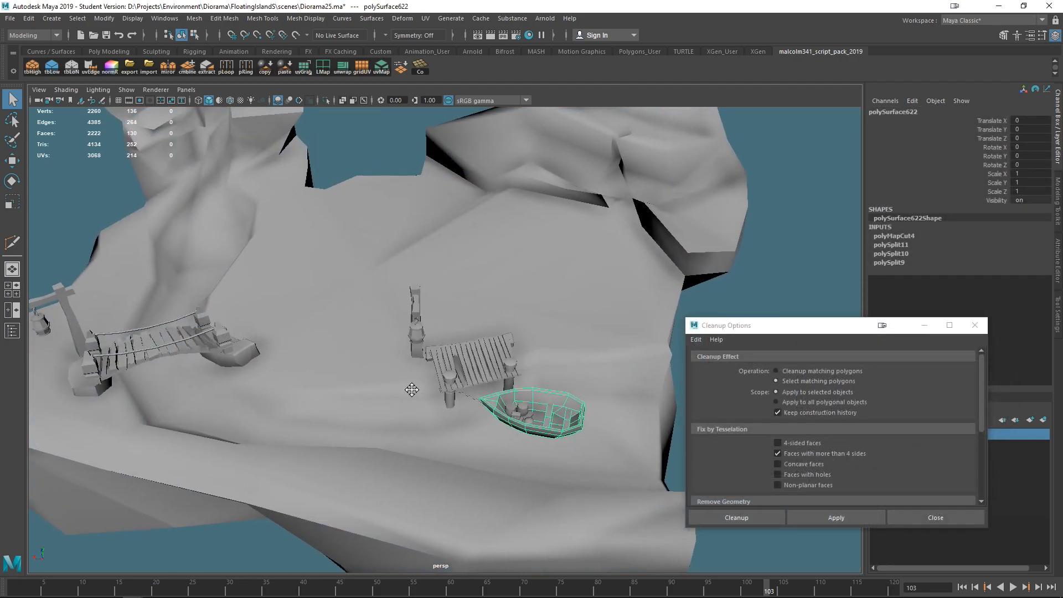
click(586, 272)
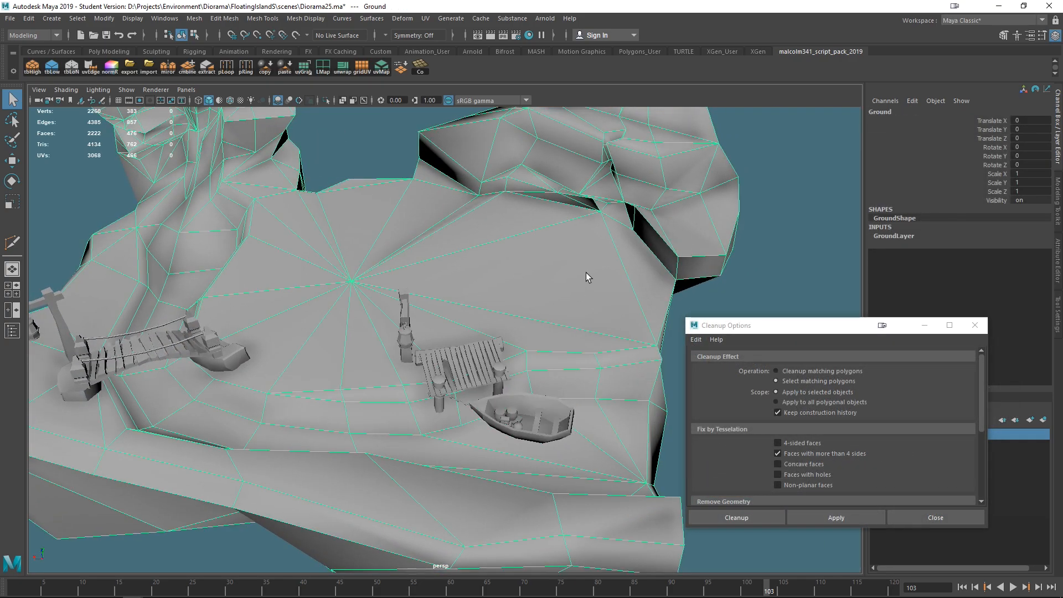
click(928, 323)
click(876, 468)
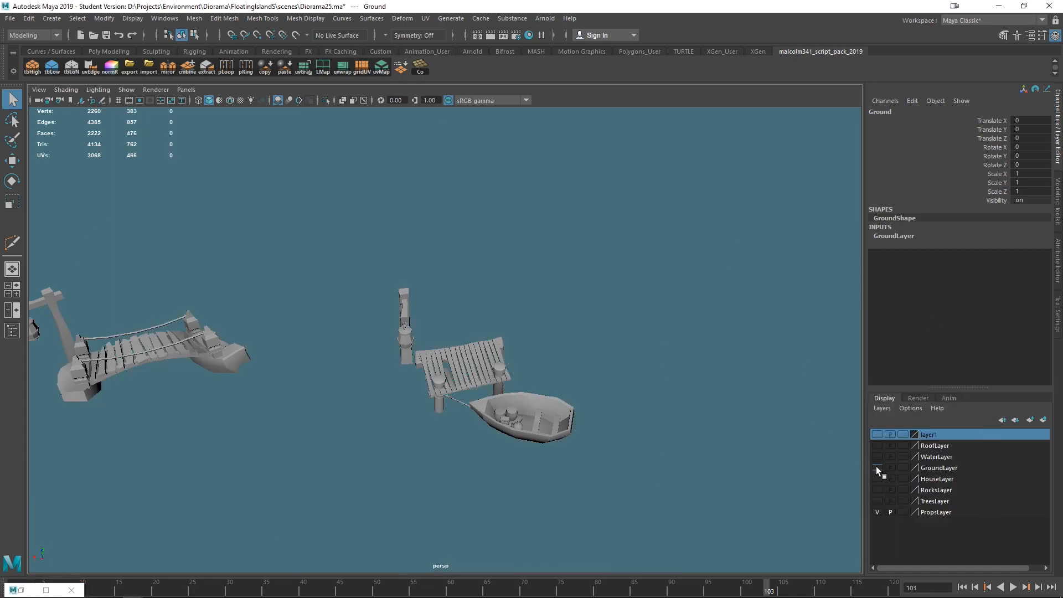
- Switch the workspace to UV Editing
scroll(555, 337, up, 1)
scroll(556, 337, down, 4)
scroll(556, 338, up, 5)
alt+middle_drag(528, 357, 714, 351)
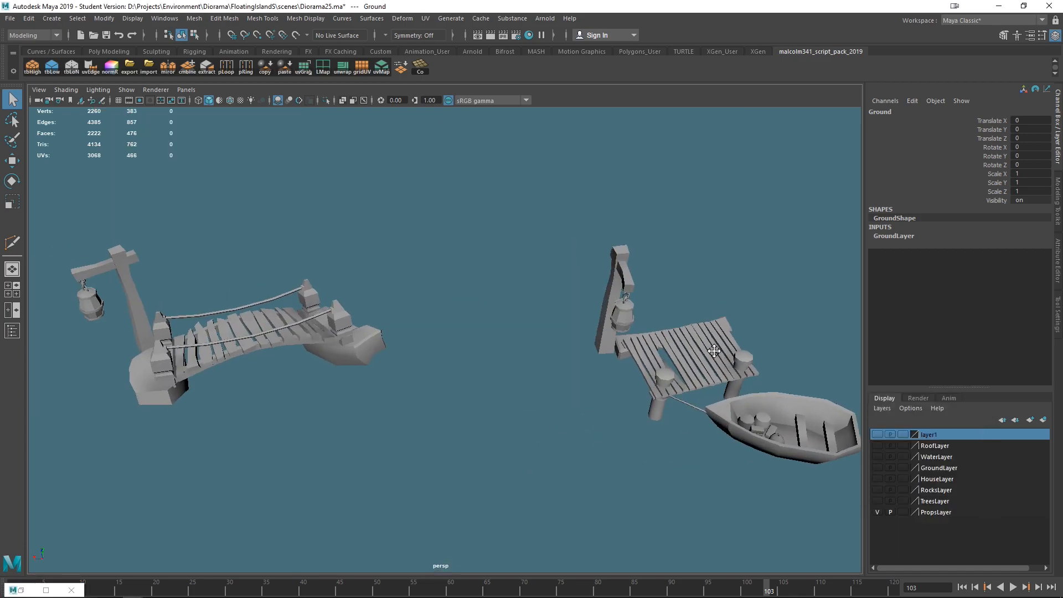
alt+drag(451, 353, 620, 354)
alt+middle_drag(620, 357, 472, 292)
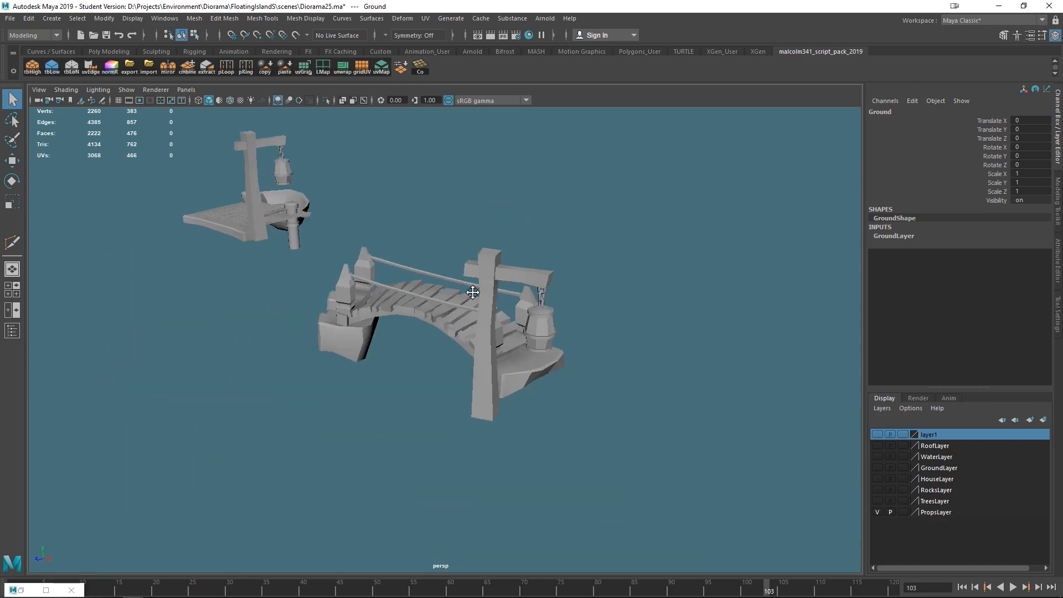
click(1041, 21)
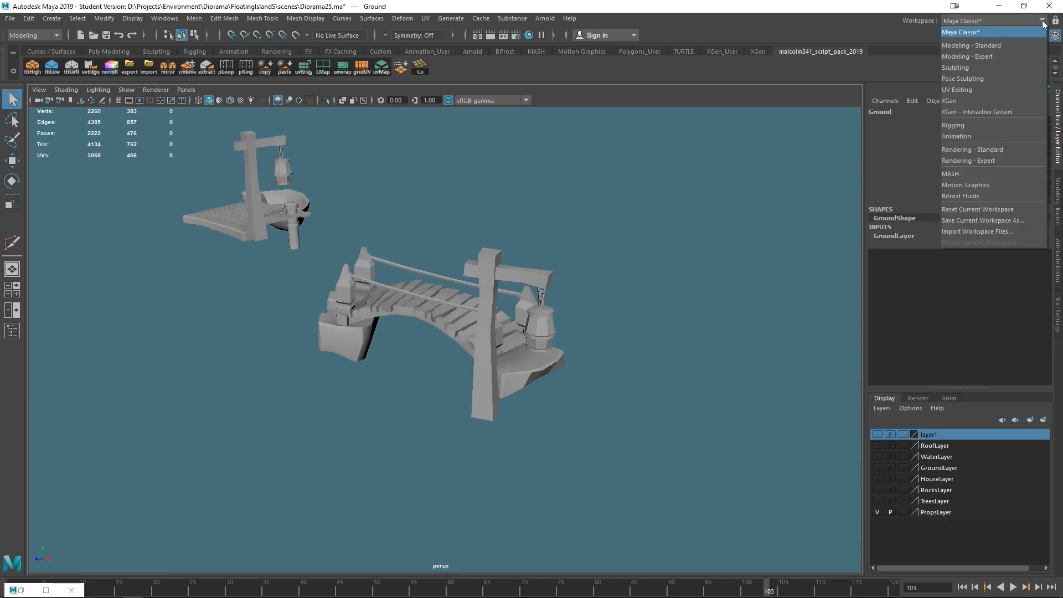
click(959, 90)
- Select the lamp post and apply a Camera-based UV projection to it
scroll(367, 429, down, 5)
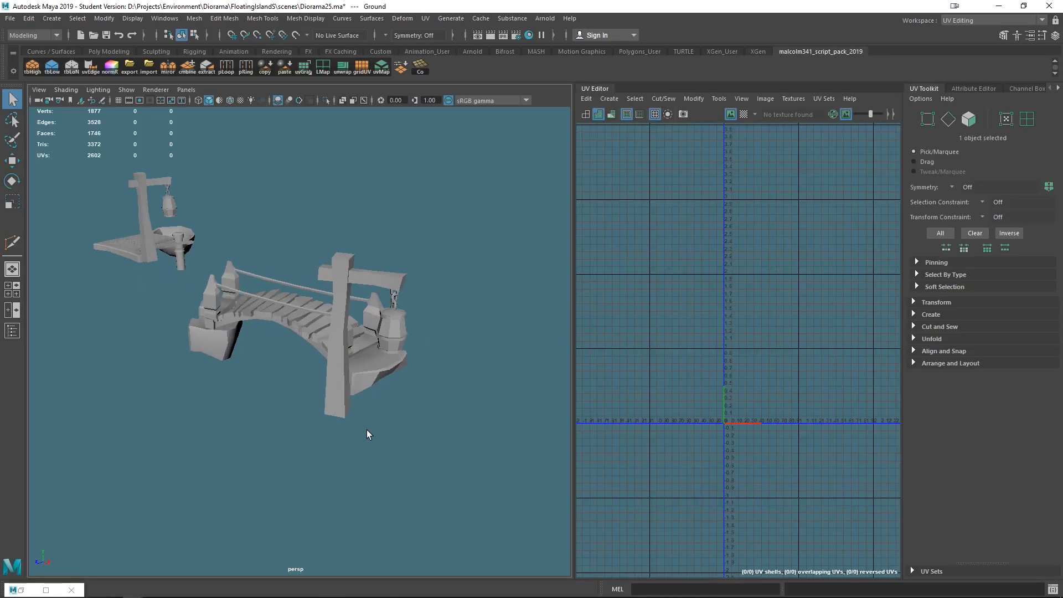
click(327, 319)
scroll(444, 412, up, 8)
scroll(444, 413, down, 2)
alt+drag(466, 443, 410, 451)
mouse_move(410, 450)
alt+middle_down()
mouse_move(437, 433)
mouse_move(404, 435)
alt+middle_up()
scroll(404, 435, down, 5)
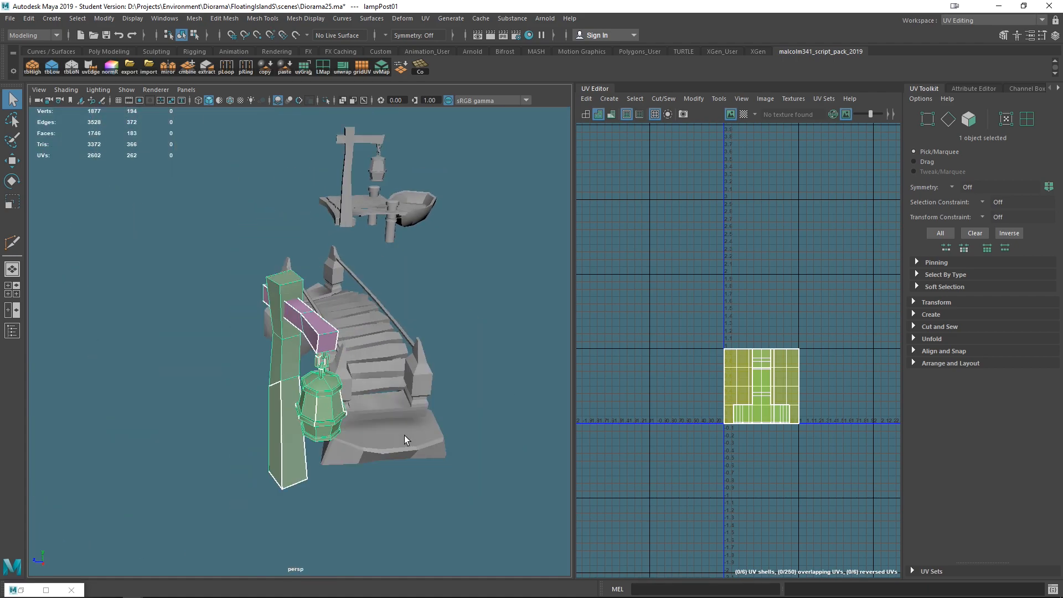
key(f)
mouse_move(441, 461)
alt+mouse_down()
mouse_move(322, 458)
mouse_move(467, 462)
mouse_move(438, 455)
alt+mouse_up()
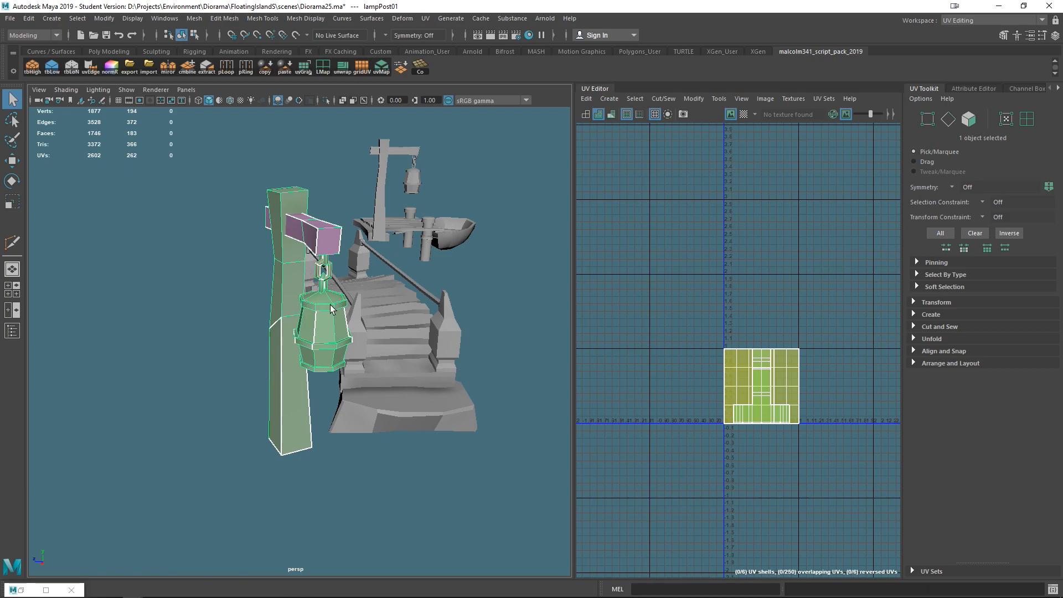
alt+drag(387, 355, 330, 346)
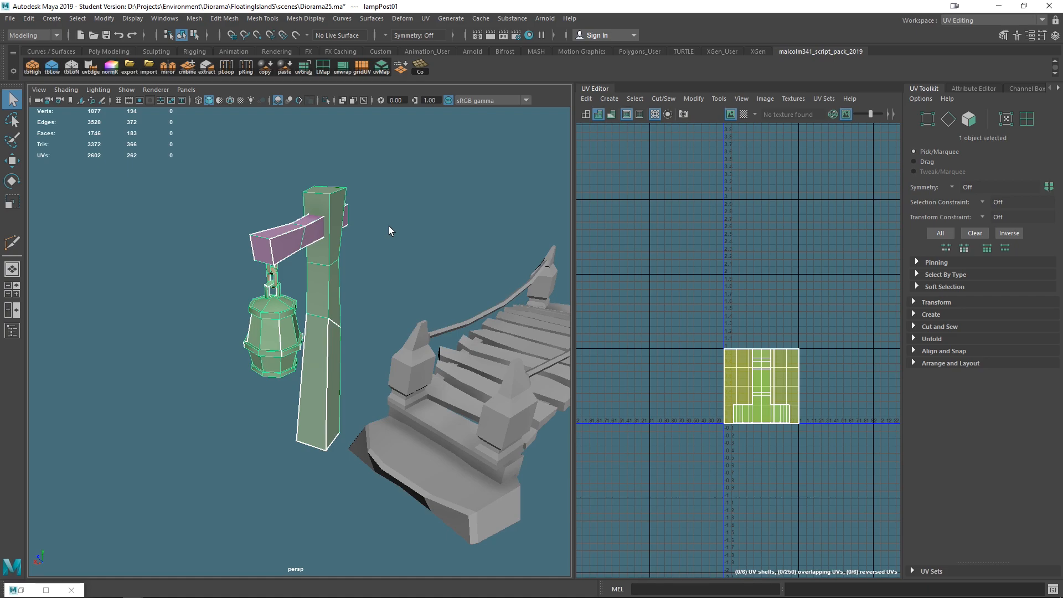
click(426, 20)
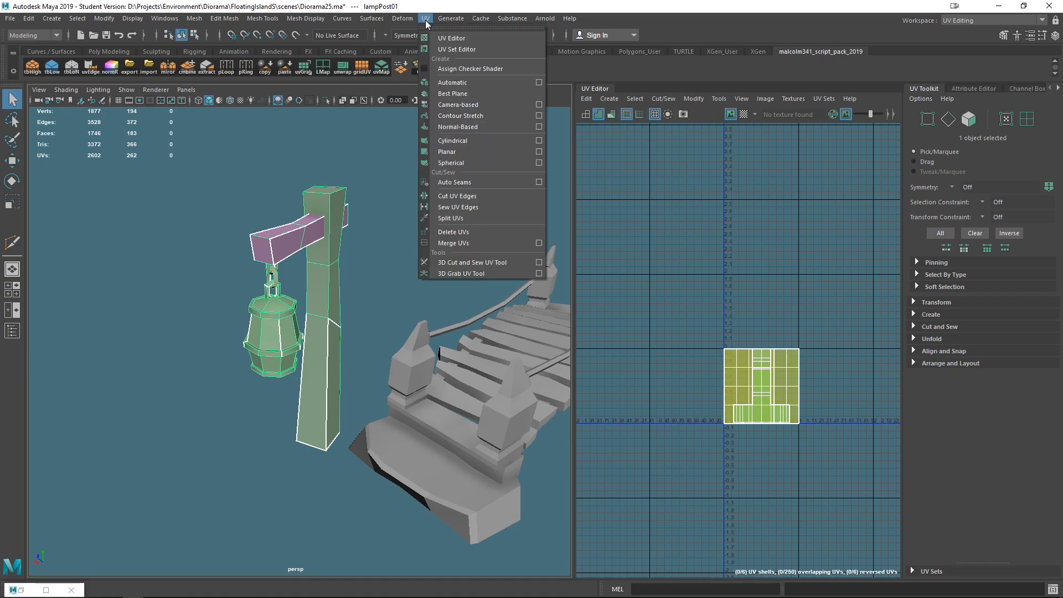
click(467, 104)
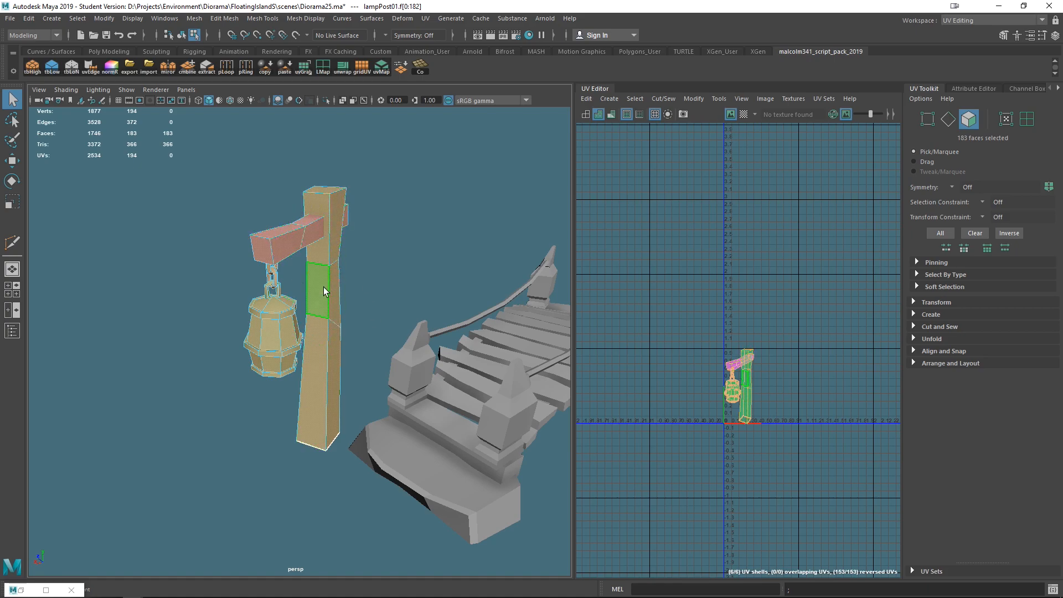
- Start the 3D Cut and Sew UV Tool and display the checker texture with reduced brightness
click(425, 18)
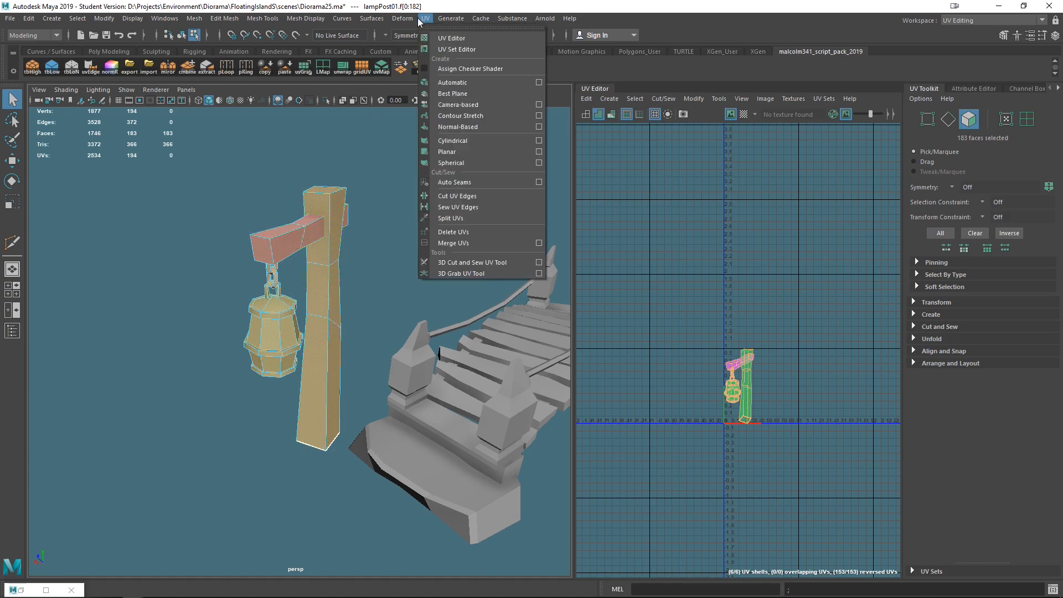
click(479, 267)
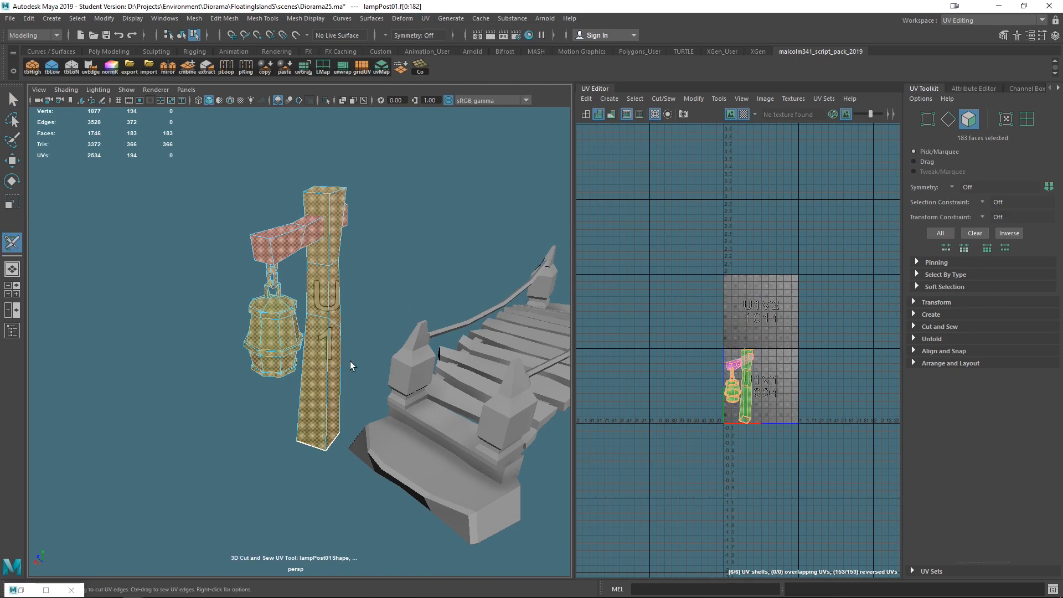
click(743, 114)
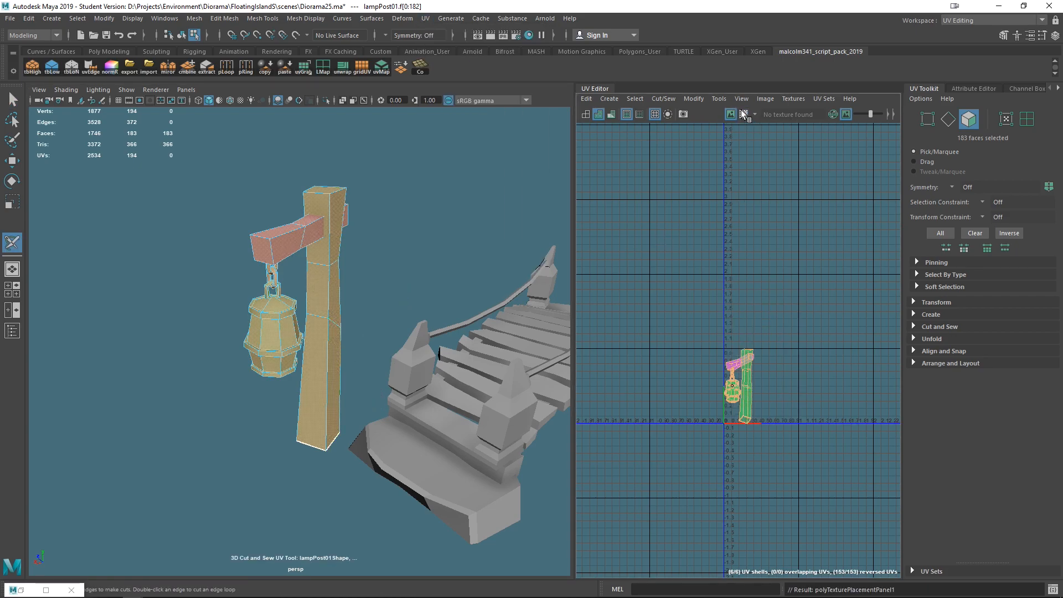
click(743, 114)
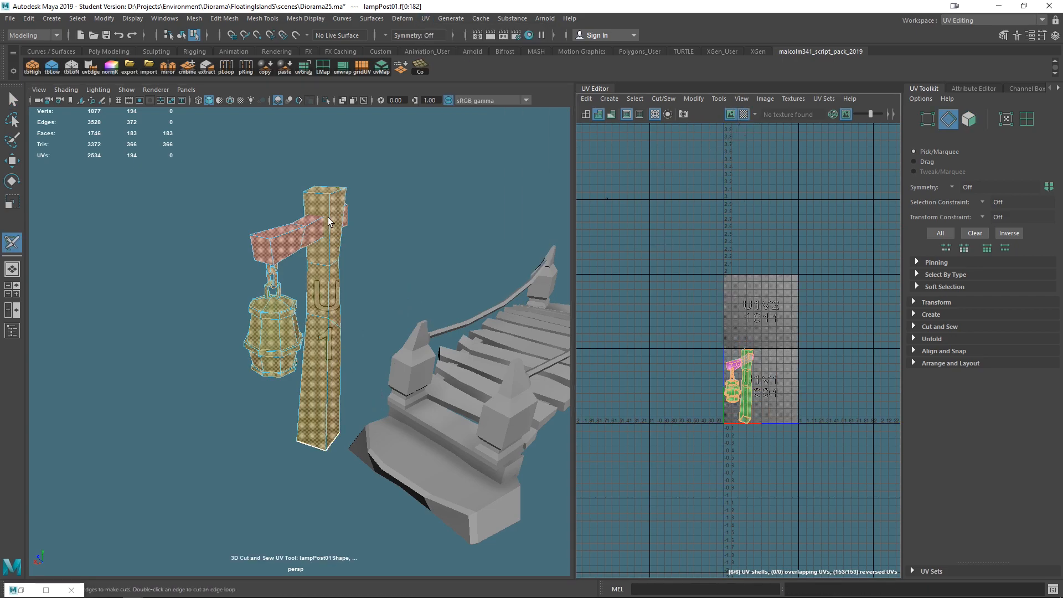
click(844, 114)
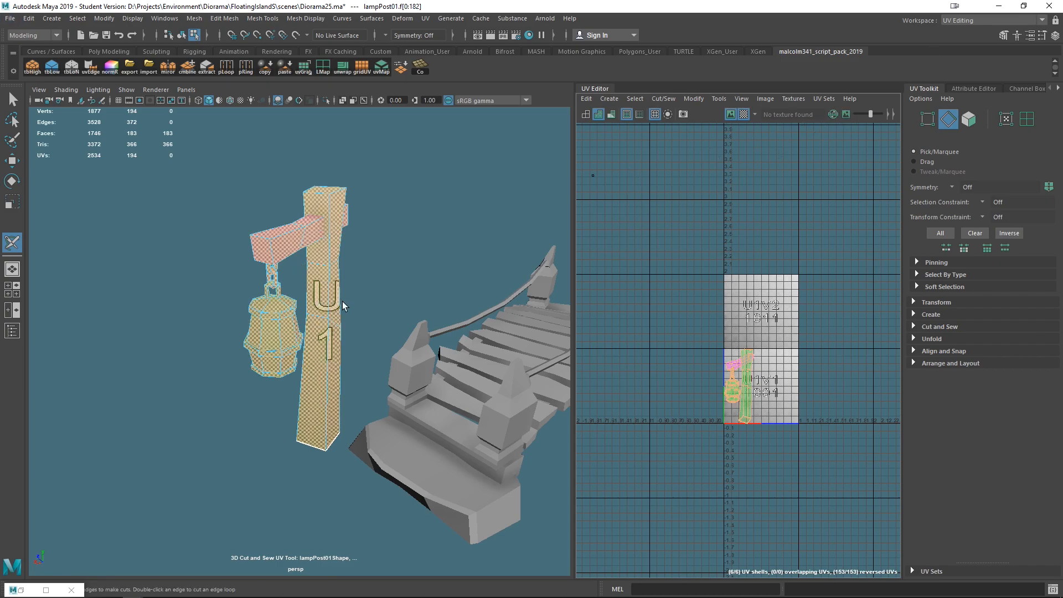
click(845, 115)
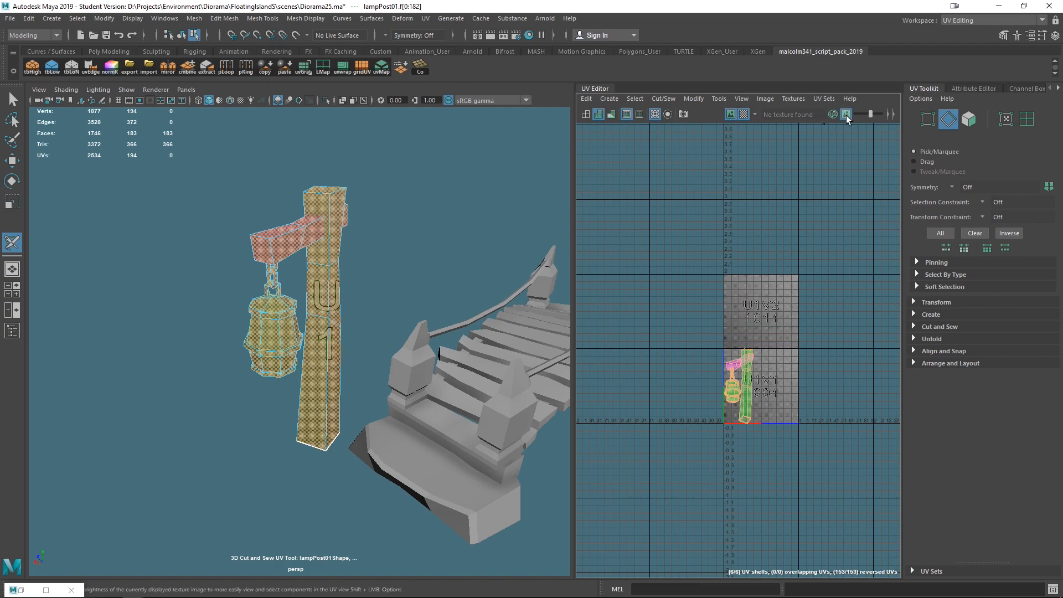
mouse_move(870, 113)
mouse_down()
mouse_move(851, 114)
mouse_move(872, 119)
mouse_up()
- Cut UV seams along a vertical corner edge of the lamp post and around its base
scroll(343, 316, up, 5)
alt+drag(344, 316, 307, 344)
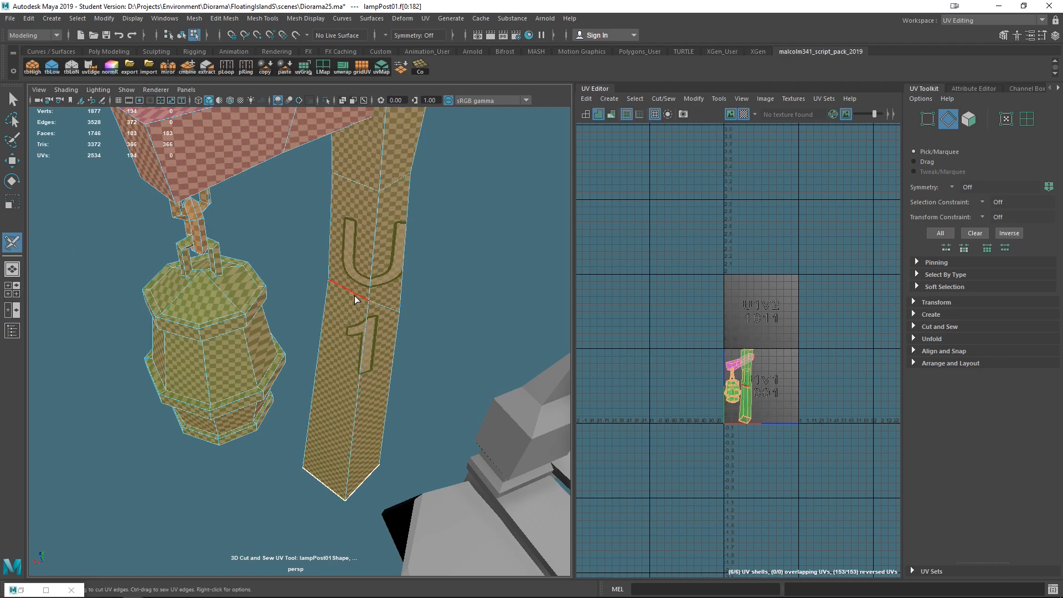
right_drag(346, 340, 348, 255)
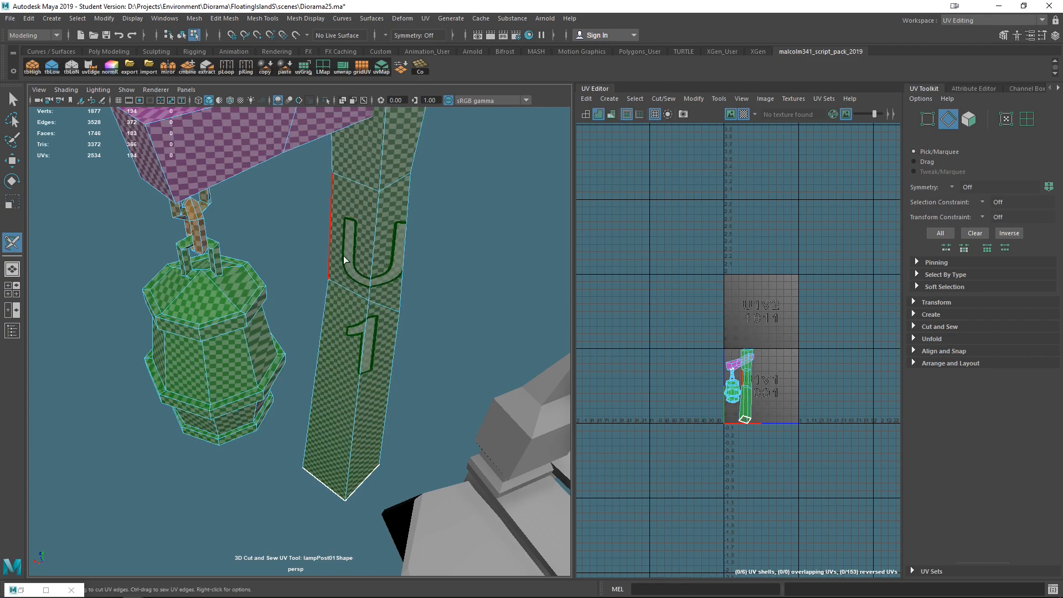
alt+drag(402, 373, 389, 316)
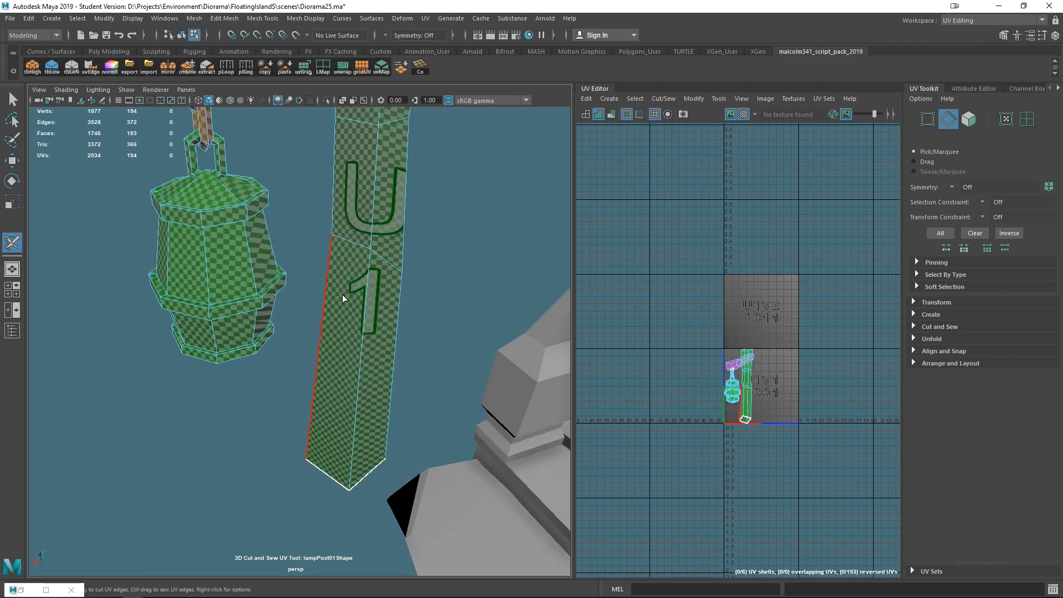
mouse_move(432, 403)
alt+mouse_down()
mouse_move(403, 401)
mouse_move(417, 405)
alt+mouse_up()
alt+middle_drag(416, 405, 392, 288)
alt+drag(392, 288, 442, 324)
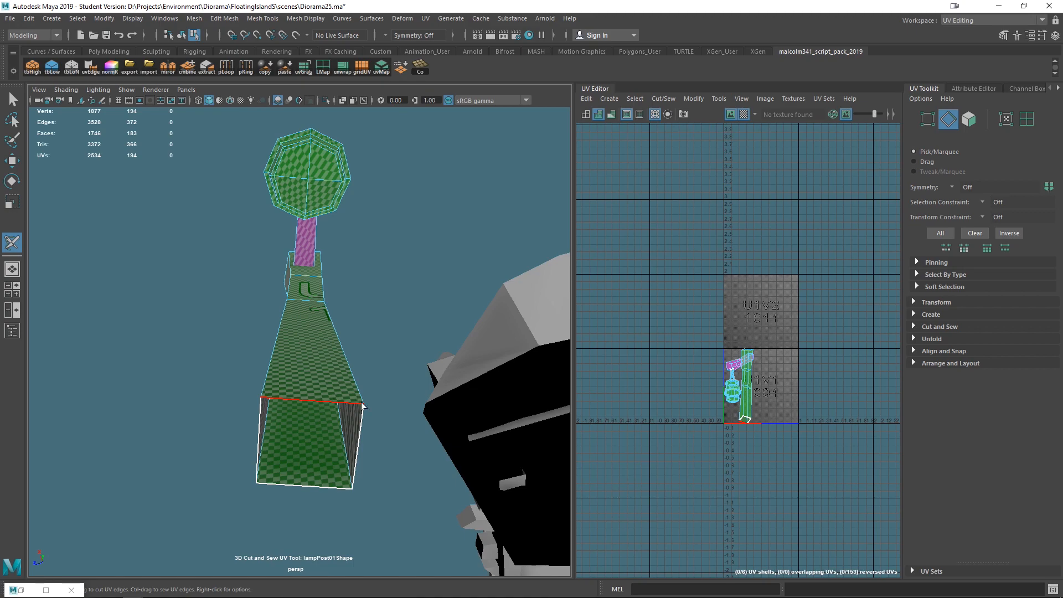
alt+drag(291, 445, 265, 465)
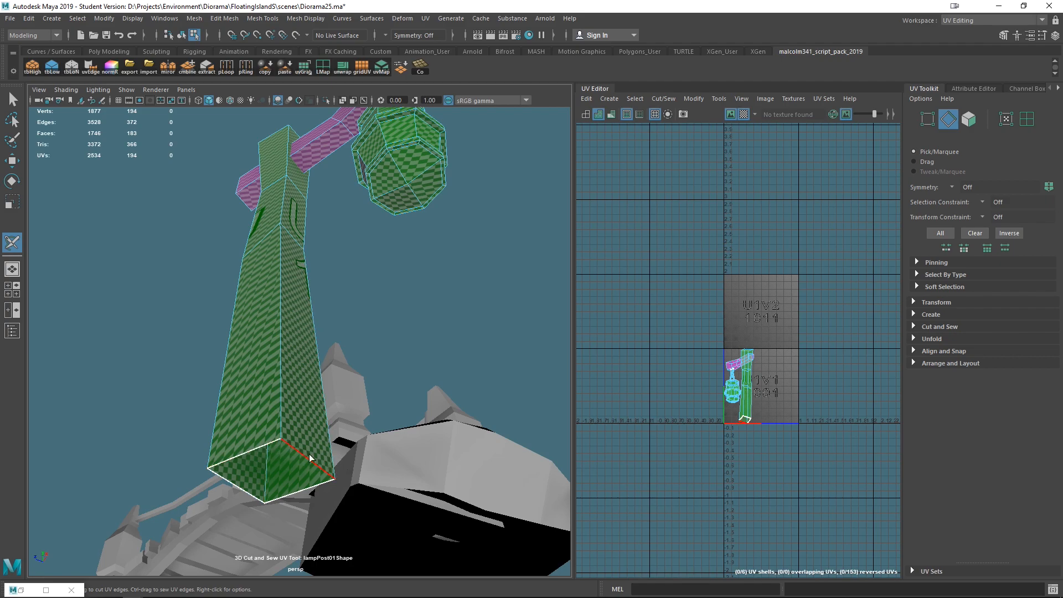
alt+drag(318, 468, 442, 468)
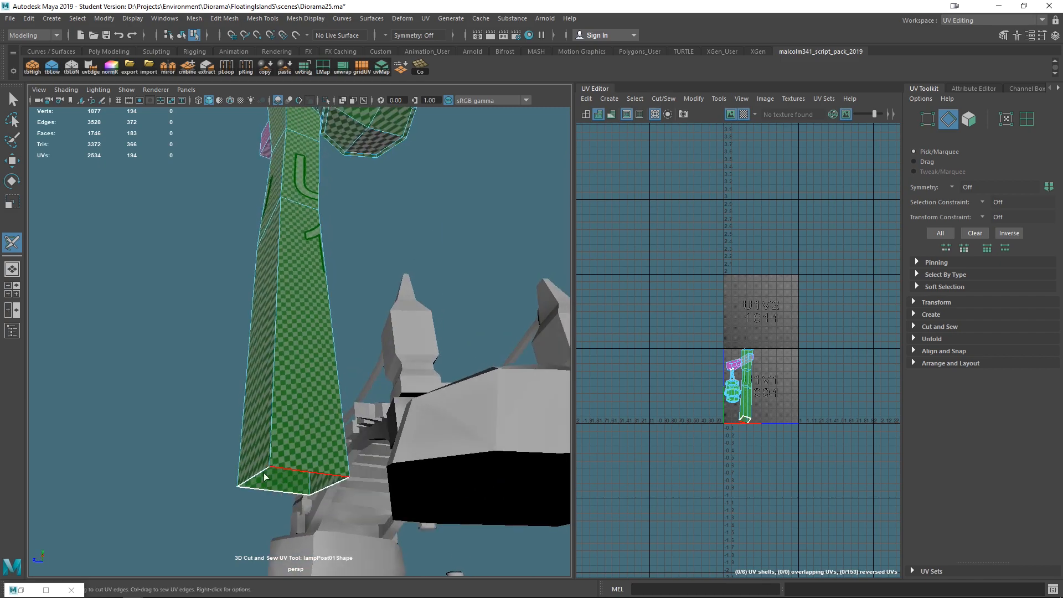
- Cut a UV seam edge loop up the vertical corner edge of the lamp post
scroll(318, 308, down, 5)
alt+drag(317, 307, 465, 420)
alt+drag(344, 225, 283, 365)
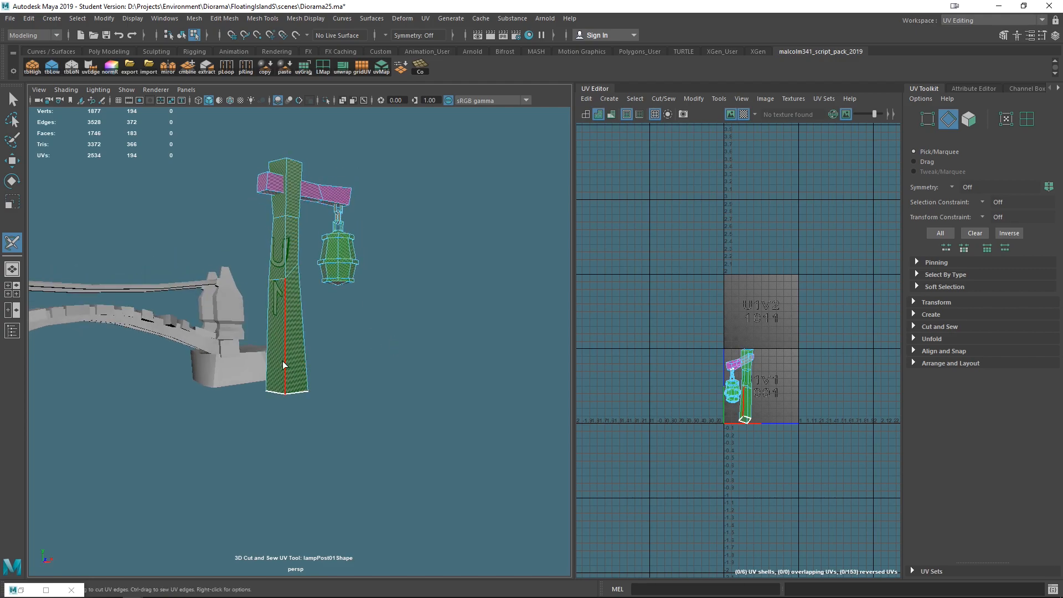
double_click(286, 357)
alt+middle_drag(339, 198, 351, 314)
scroll(351, 314, up, 5)
alt+drag(351, 314, 340, 429)
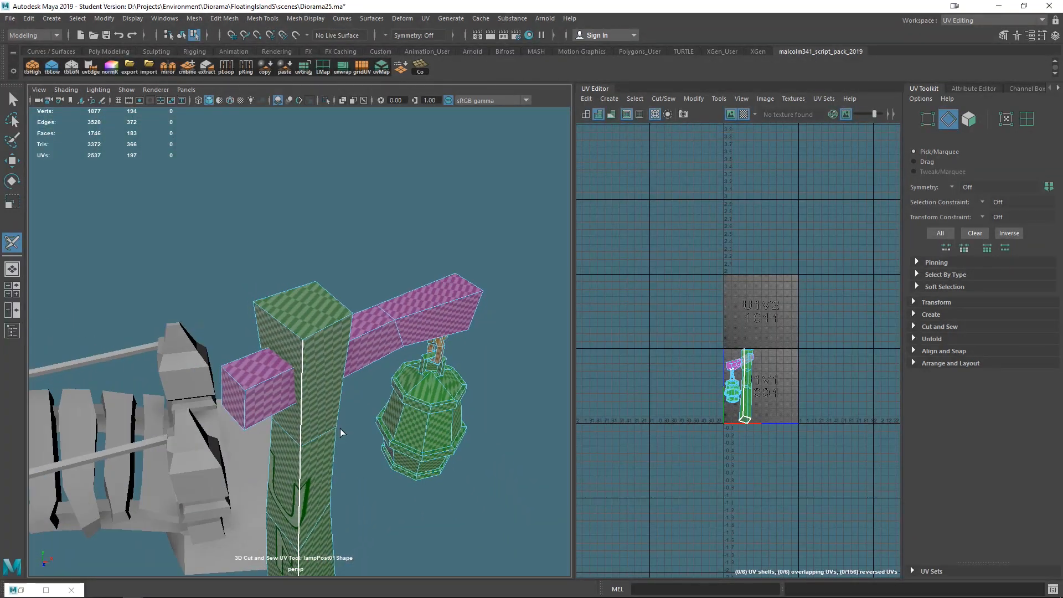
- Cut UV seams around the top cap edges of the lamp post
click(331, 330)
mouse_move(380, 332)
alt+mouse_down()
mouse_move(314, 350)
mouse_move(382, 348)
alt+mouse_up()
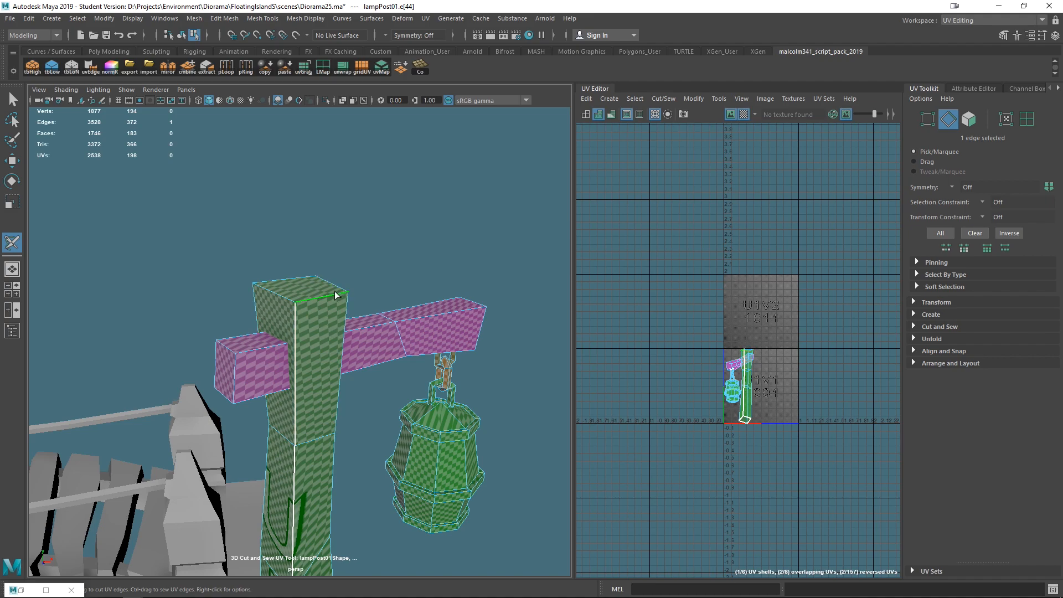
alt+drag(328, 300, 263, 330)
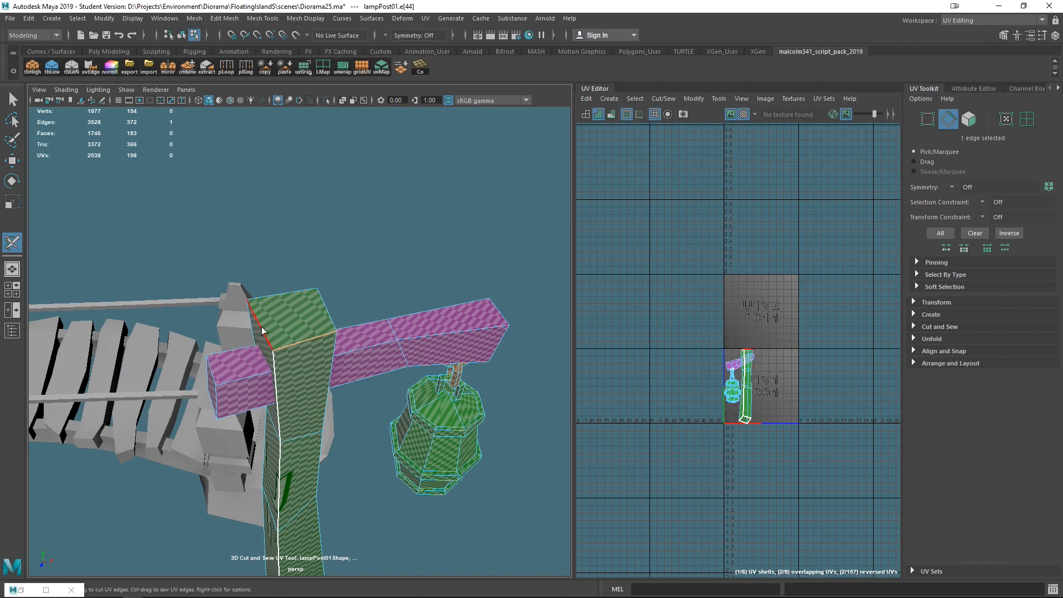
click(261, 326)
alt+drag(288, 294, 269, 279)
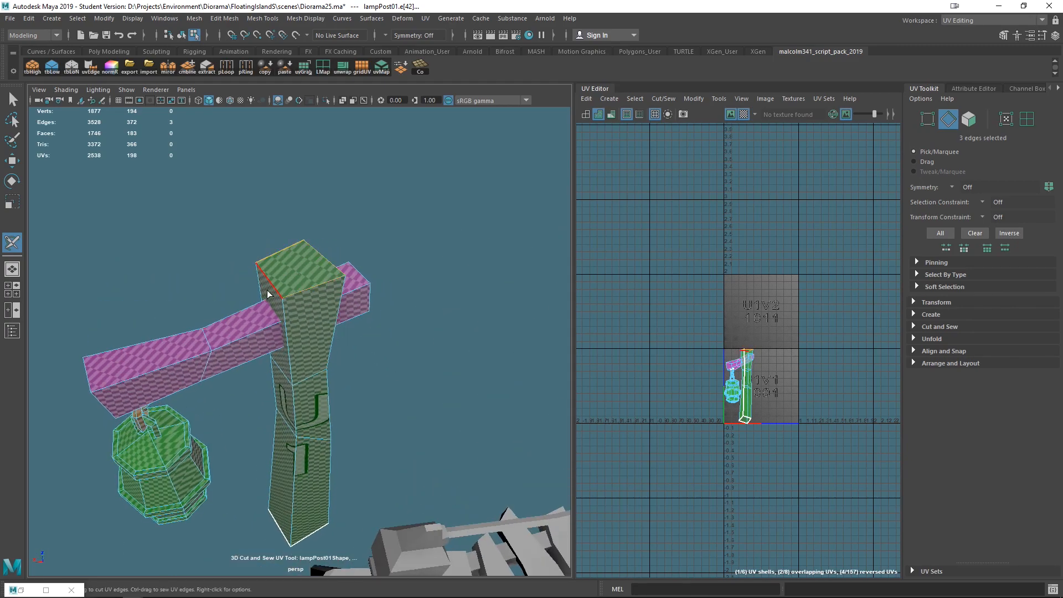
alt+drag(425, 376, 298, 338)
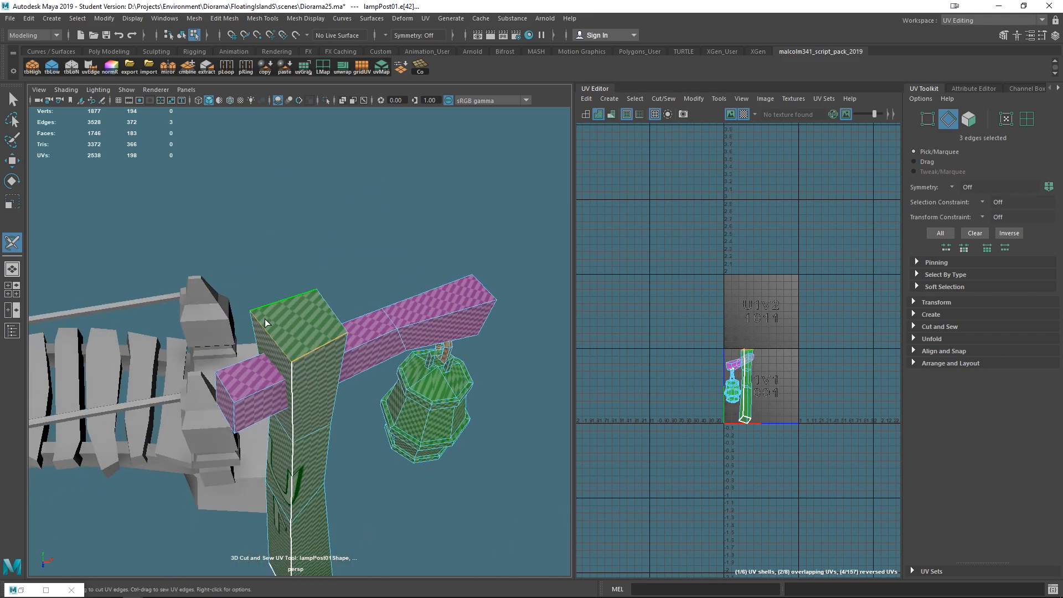
click(386, 483)
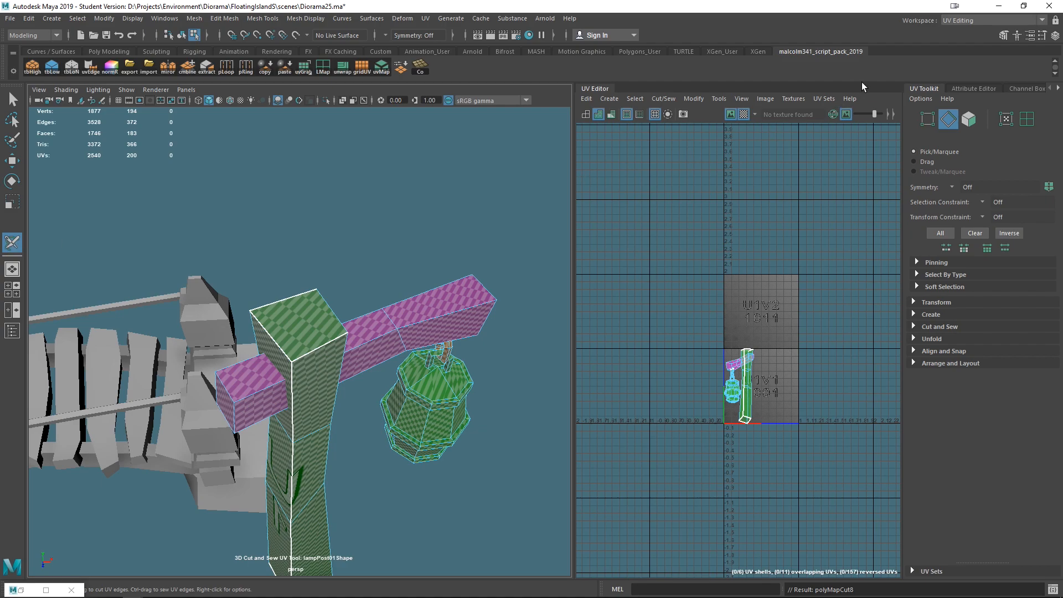
- Show the tool's keyboard and mouse shortcuts, then cut a seam along the crossbar's underside edge
click(1043, 35)
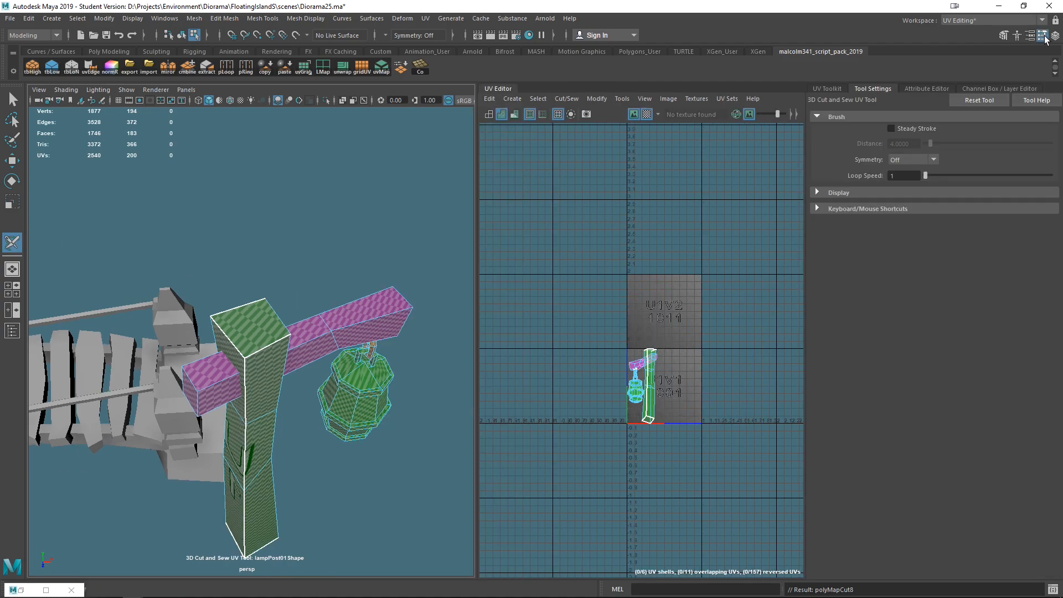
click(818, 209)
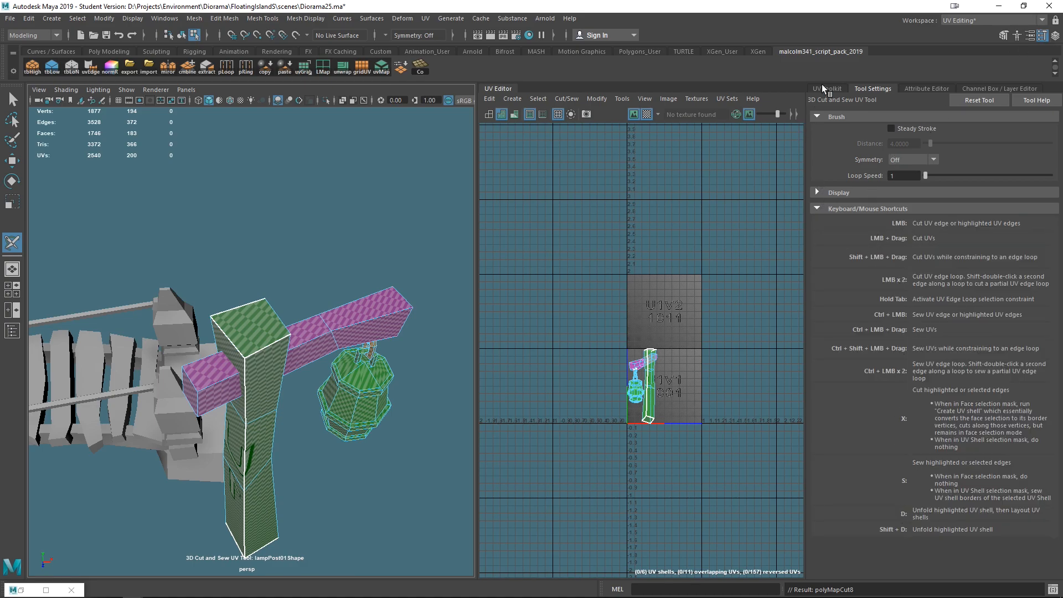
mouse_move(358, 362)
alt+mouse_down()
mouse_move(325, 356)
mouse_move(365, 354)
alt+mouse_up()
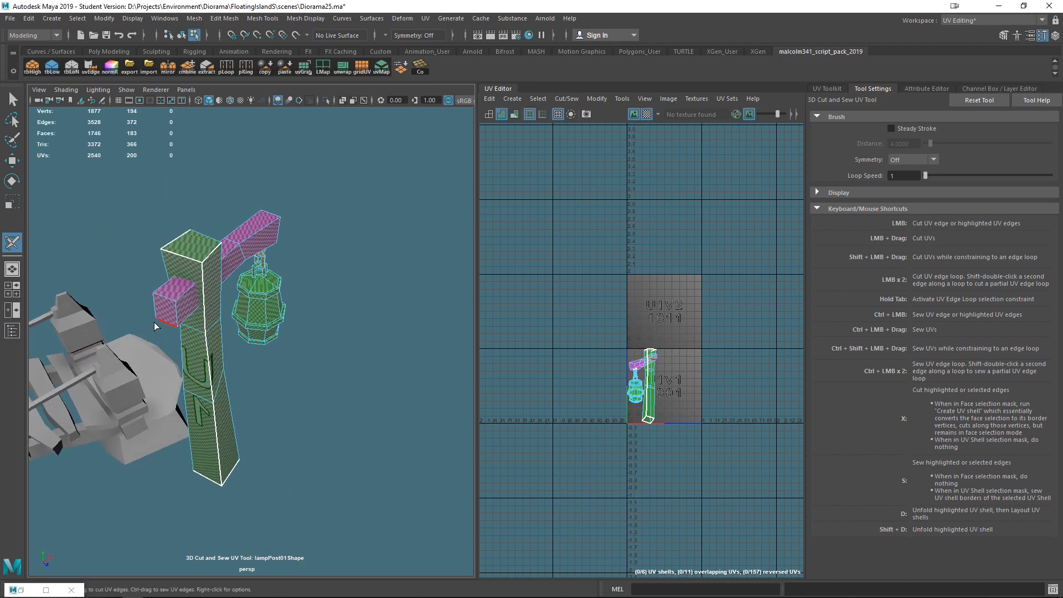
alt+right_drag(157, 325, 260, 349)
alt+drag(260, 349, 281, 446)
click(199, 254)
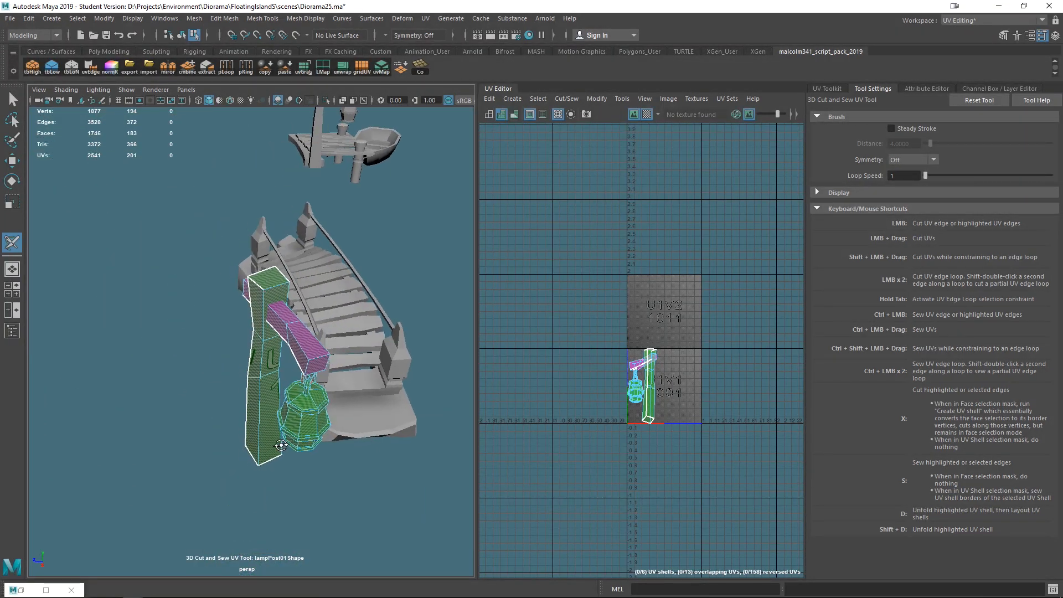
- Cut UV seams around the crossbar's back end where it protrudes behind the post
alt+drag(368, 506, 397, 457)
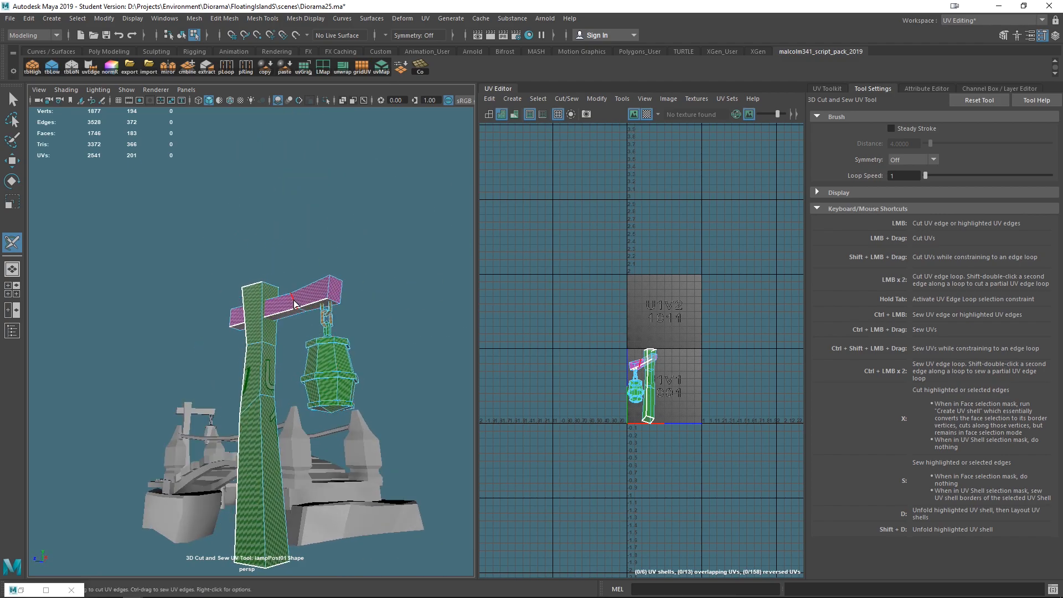
alt+drag(460, 399, 266, 345)
alt+drag(378, 466, 261, 350)
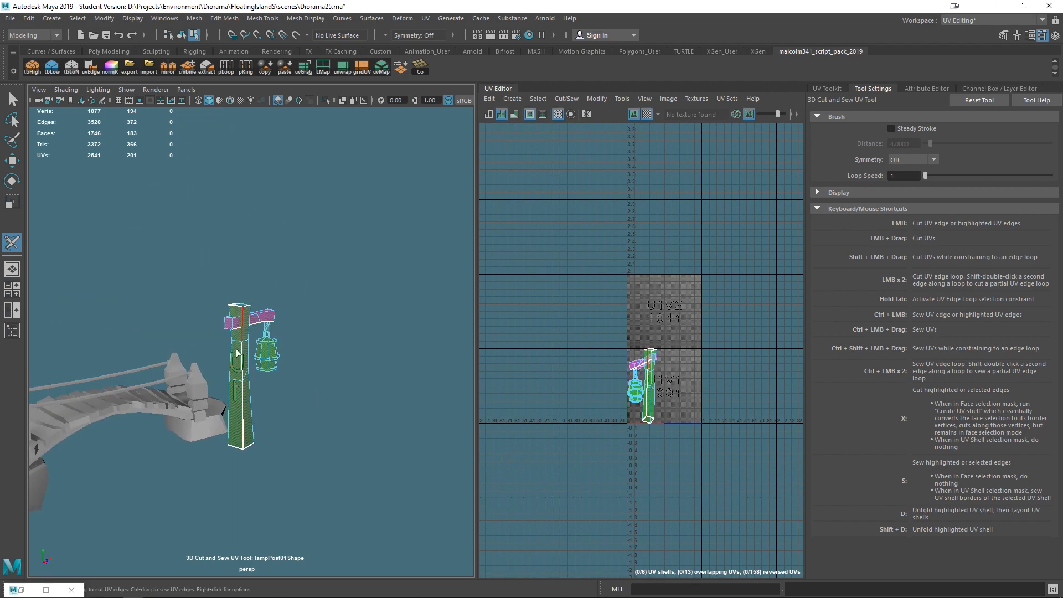
scroll(333, 431, up, 8)
alt+drag(339, 410, 332, 442)
click(184, 326)
alt+drag(184, 325, 326, 381)
click(293, 369)
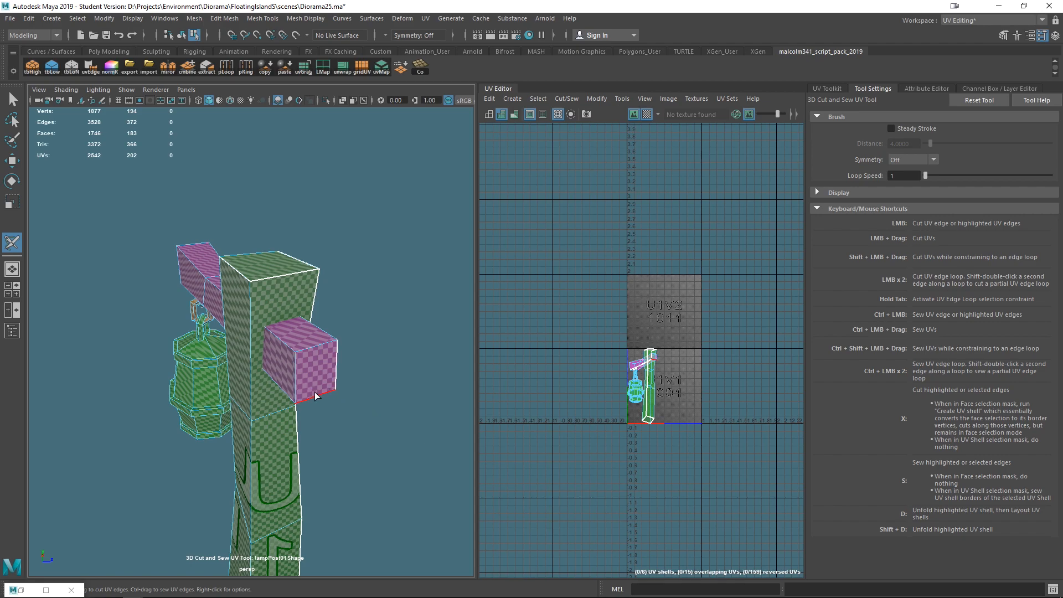
click(294, 374)
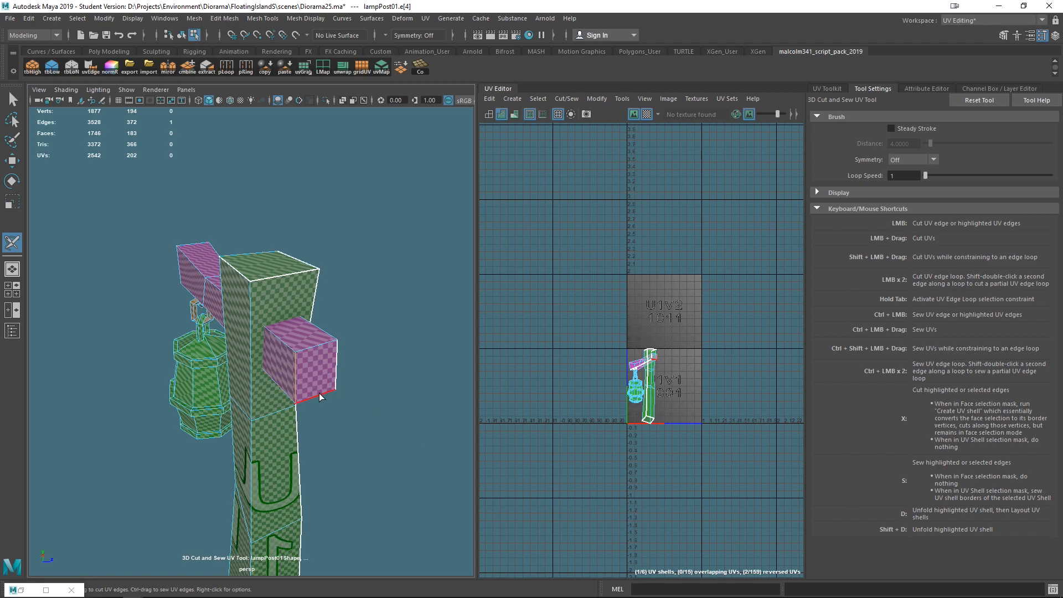
click(367, 454)
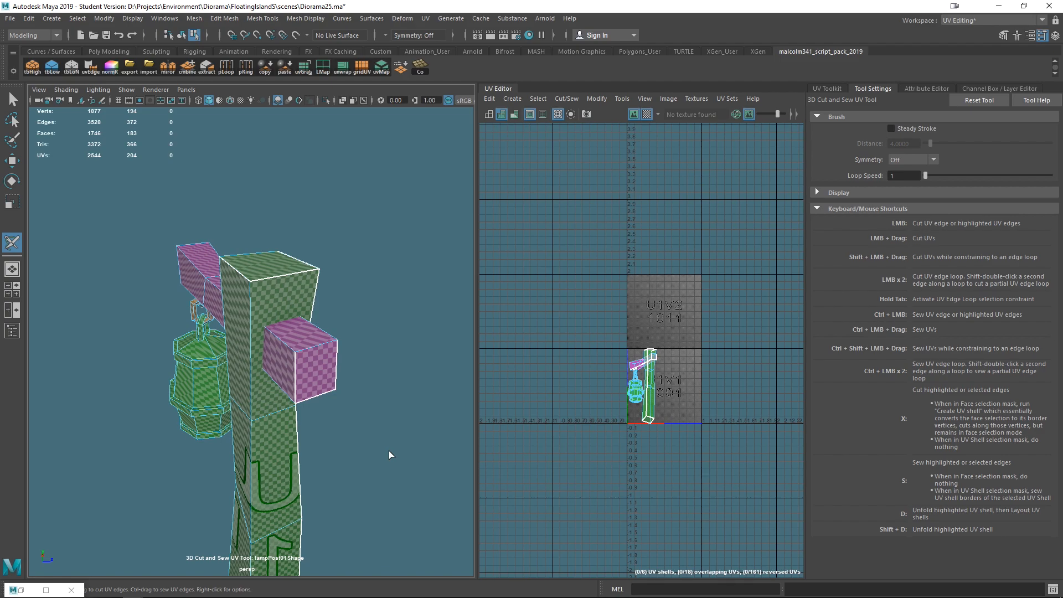
- Cut UV seams along the bottom and end edges of the crossbar's front section
alt+drag(388, 451, 338, 443)
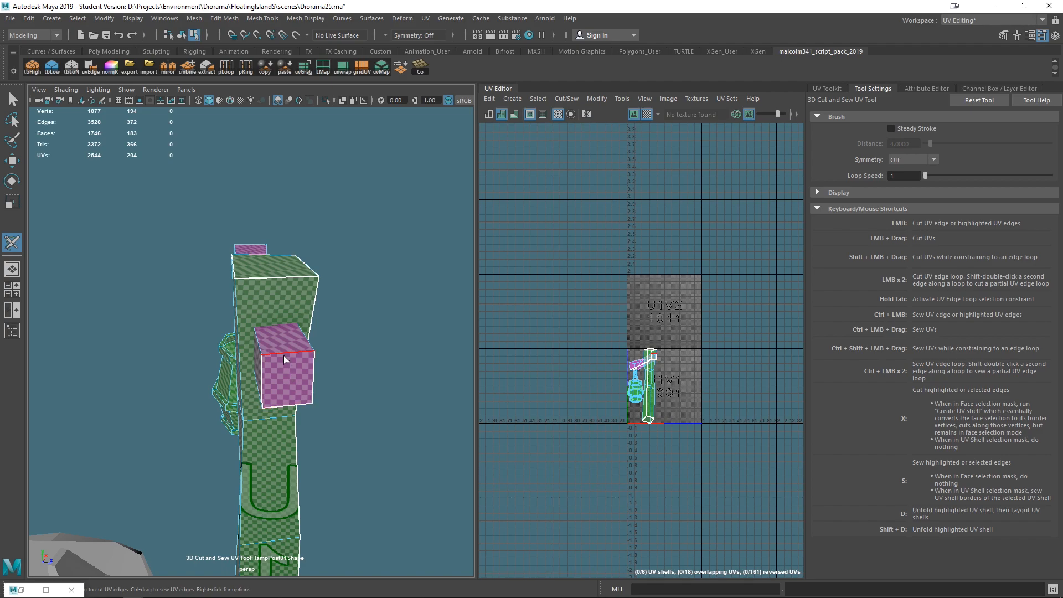
alt+drag(333, 392, 245, 393)
alt+drag(410, 345, 254, 441)
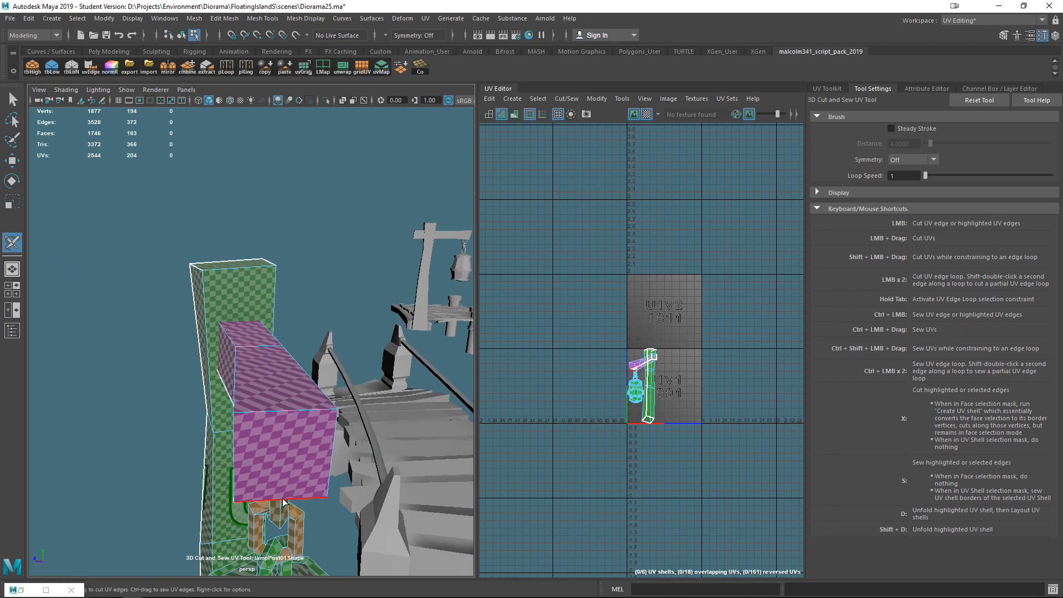
alt+drag(352, 481, 383, 366)
click(400, 339)
click(348, 268)
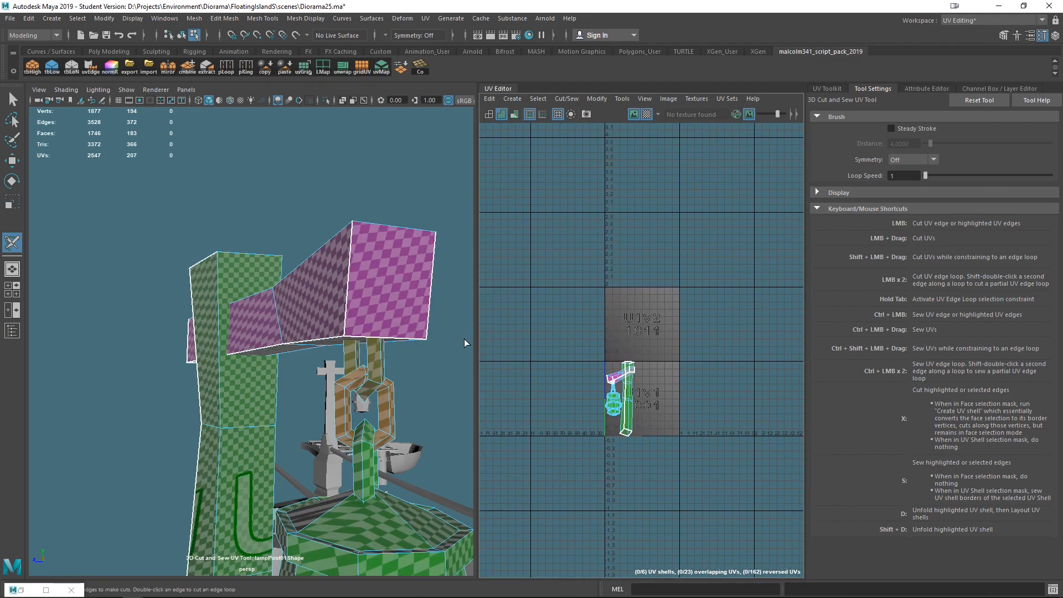
- Cut a seam around the hanger's top where it attaches beneath the crossbar
alt+drag(465, 343, 342, 363)
alt+middle_drag(341, 362, 275, 231)
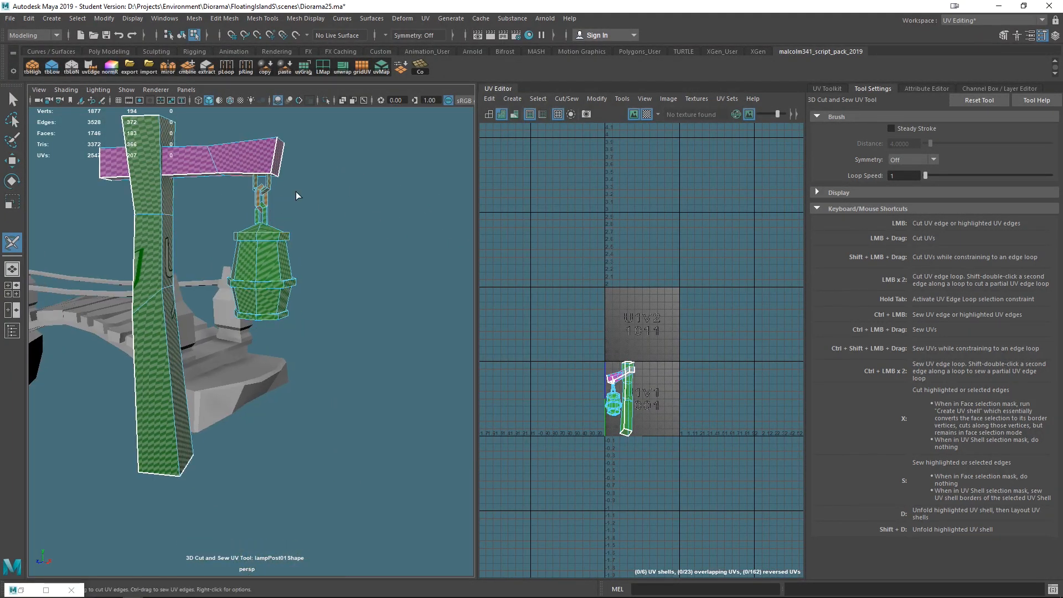
alt+right_drag(295, 191, 325, 207)
alt+middle_drag(325, 206, 333, 310)
alt+drag(333, 310, 215, 305)
scroll(235, 300, up, 5)
alt+middle_drag(242, 332, 348, 390)
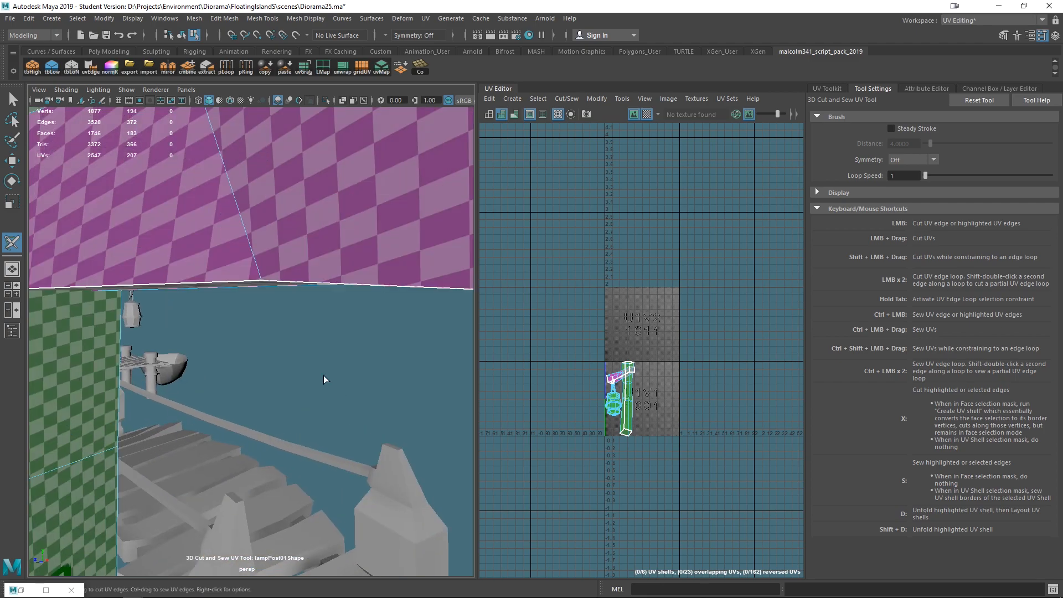
scroll(325, 379, down, 8)
mouse_move(309, 370)
alt+mouse_down()
mouse_move(308, 385)
mouse_move(313, 377)
alt+mouse_up()
scroll(318, 363, up, 5)
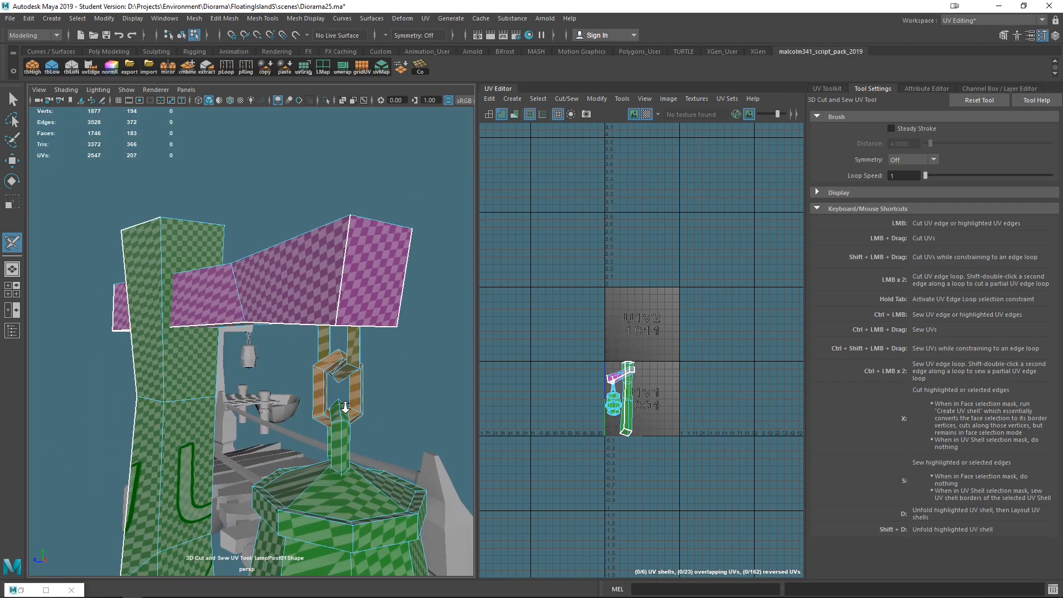
click(308, 333)
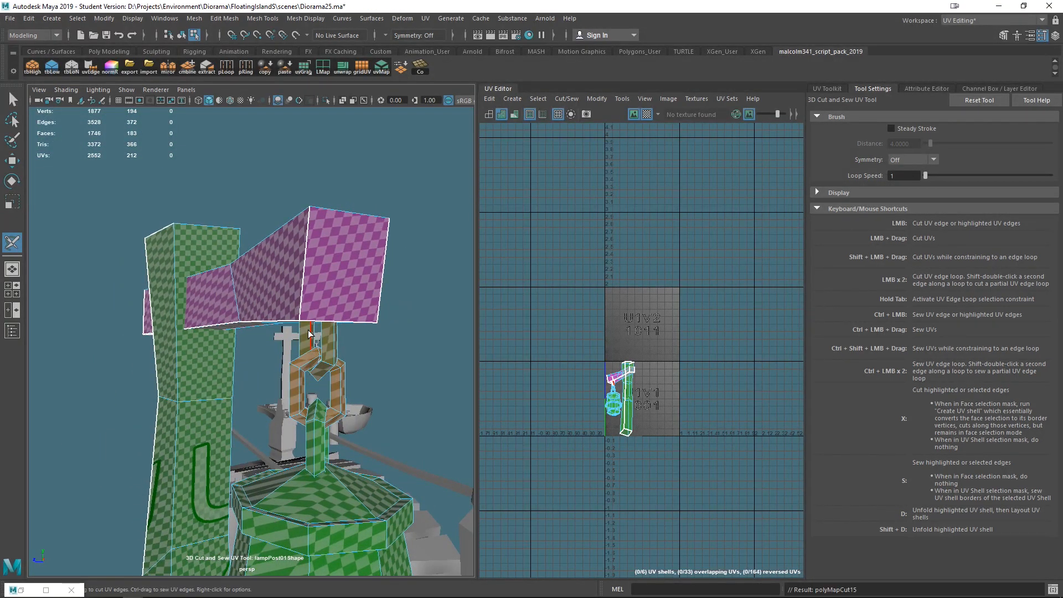
- Cut a UV edge loop around the chain link below the crossbar
double_click(302, 391)
alt+drag(314, 410, 357, 447)
click(360, 429)
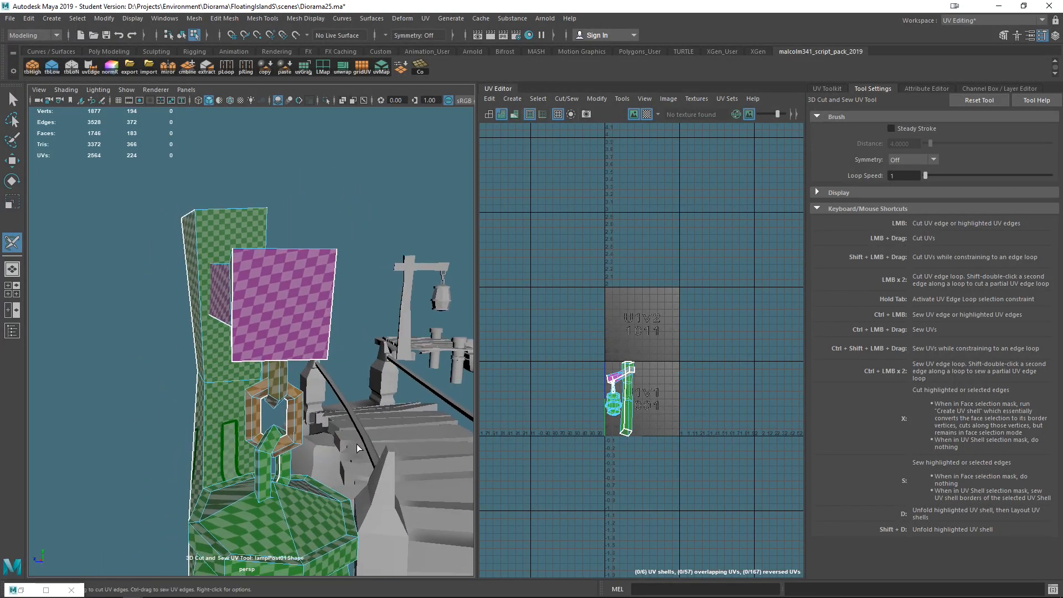
- In wireframe view, cut seams along the inner edges of the chain links
key(4)
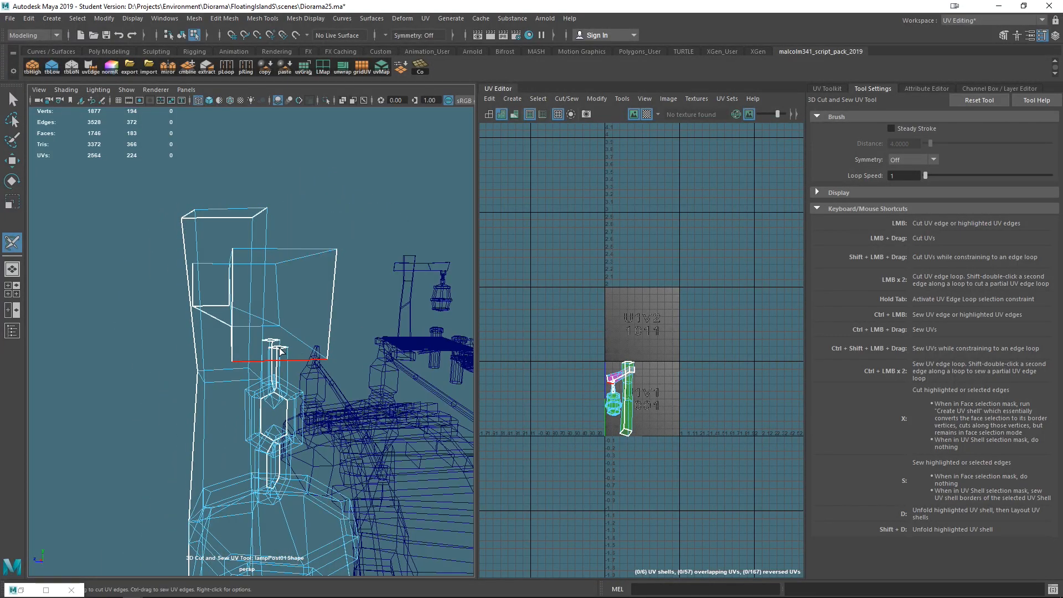
alt+drag(273, 343, 314, 341)
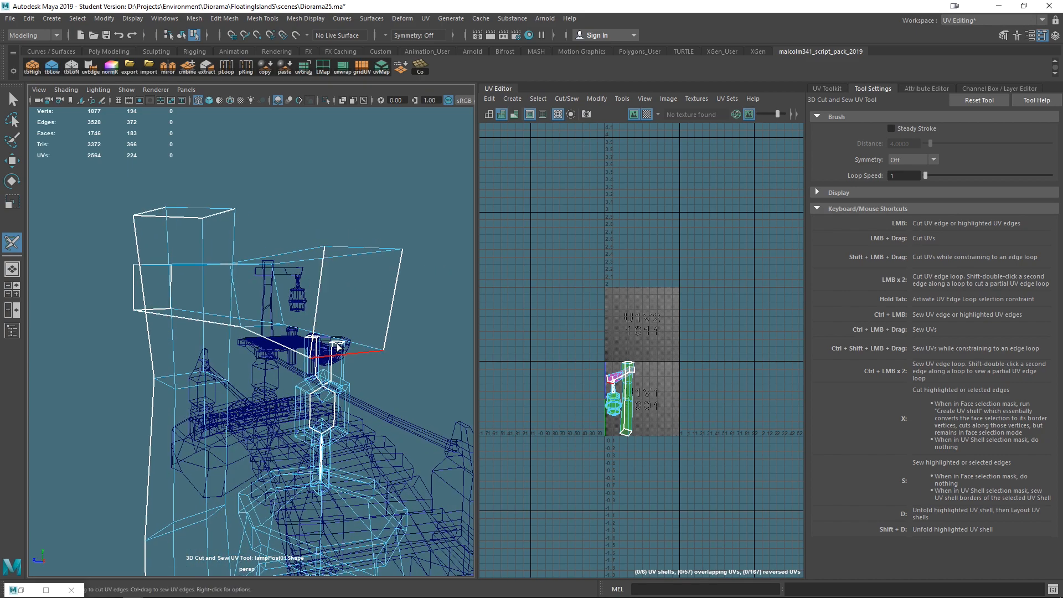
key(6)
scroll(417, 381, up, 5)
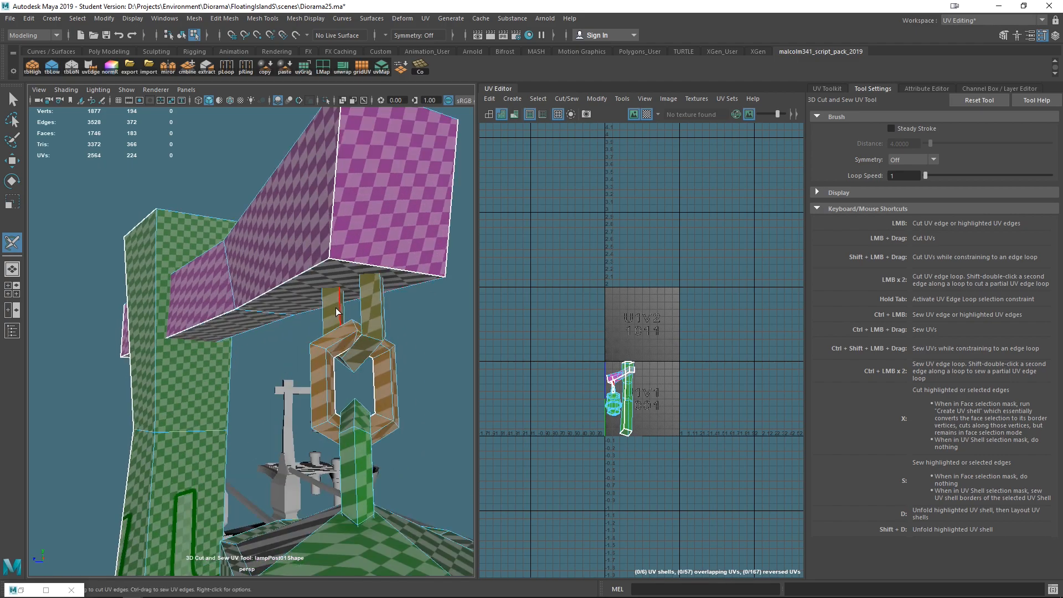
alt+middle_drag(411, 400, 337, 289)
alt+drag(263, 243, 303, 259)
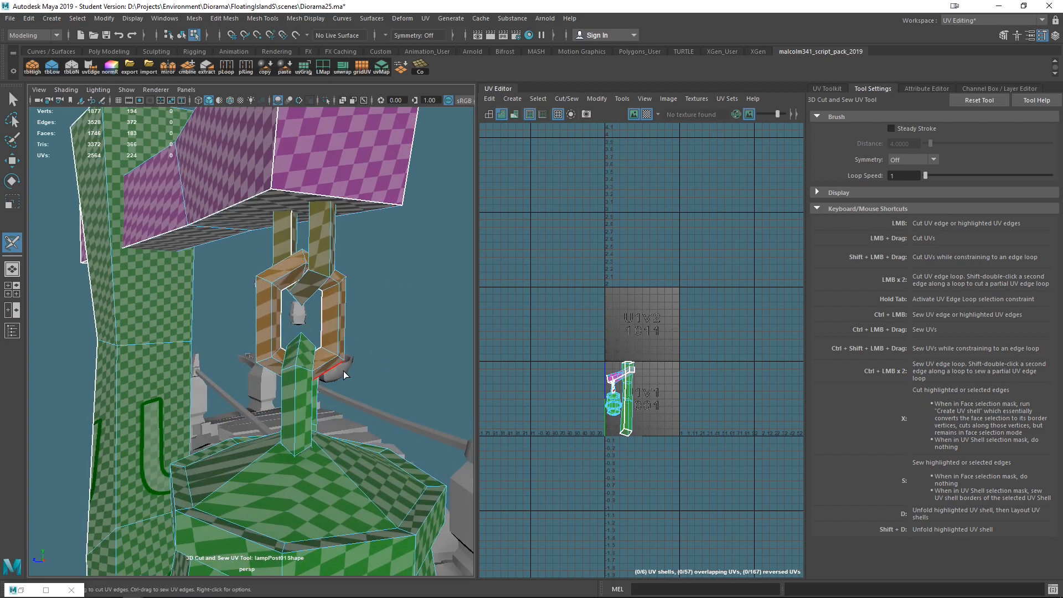
key(4)
alt+drag(305, 378, 342, 384)
scroll(270, 367, up, 5)
scroll(268, 369, down, 3)
alt+right_drag(268, 368, 292, 380)
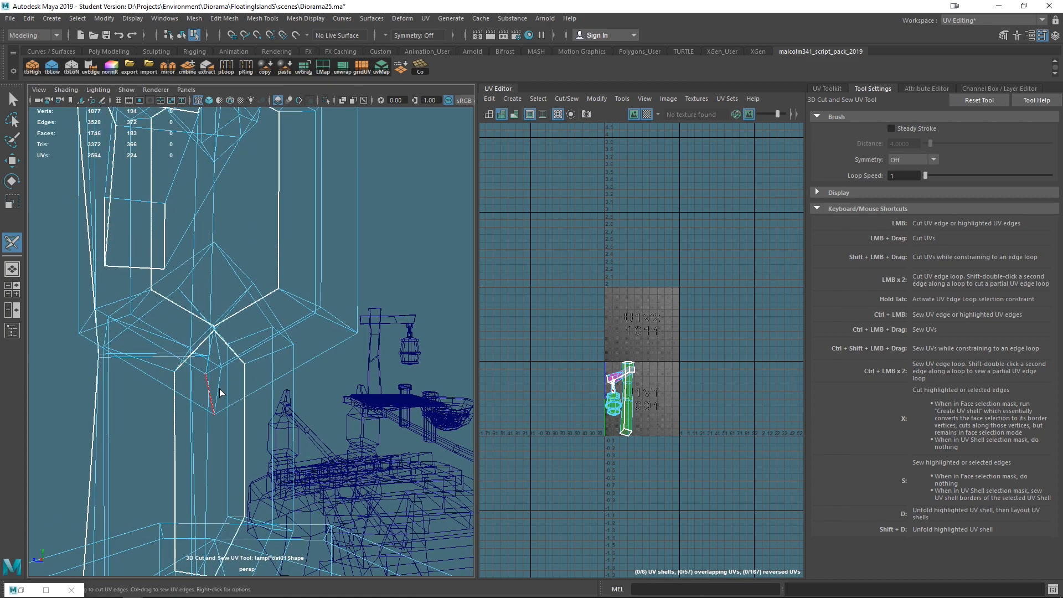
click(220, 384)
key(6)
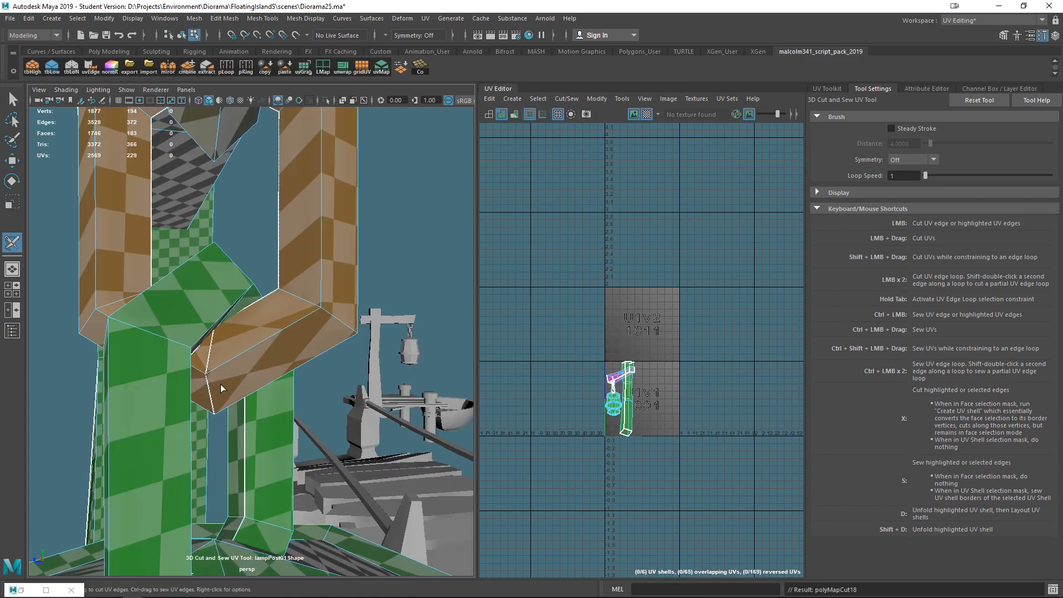
- Cut a seam across the lantern's top cap from its rim toward the hanger
mouse_move(220, 384)
alt+mouse_down()
mouse_move(298, 391)
mouse_move(304, 407)
mouse_move(380, 367)
mouse_move(393, 391)
mouse_move(209, 469)
mouse_move(285, 458)
mouse_move(286, 516)
mouse_move(302, 458)
mouse_move(280, 450)
mouse_move(209, 343)
mouse_move(310, 382)
mouse_move(275, 382)
mouse_move(348, 271)
mouse_move(418, 402)
mouse_move(285, 423)
mouse_move(379, 362)
mouse_move(270, 395)
mouse_move(296, 356)
alt+mouse_up()
click(208, 321)
scroll(380, 359, up, 6)
scroll(400, 349, down, 6)
alt+middle_drag(297, 356, 399, 303)
alt+drag(410, 371, 243, 322)
scroll(378, 358, up, 3)
click(239, 322)
alt+drag(242, 317, 127, 346)
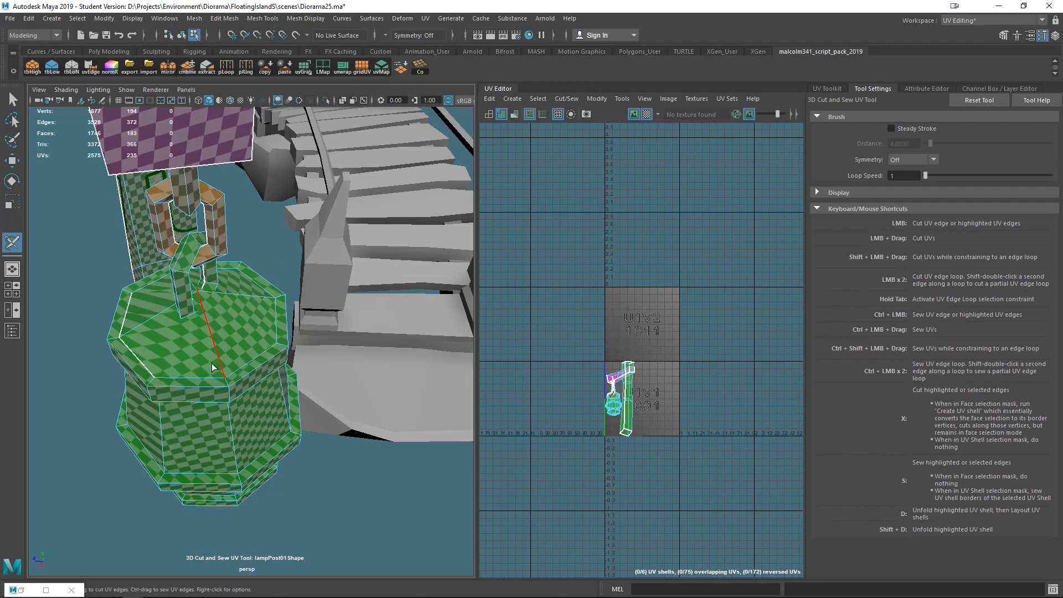
- Select a vertex on the lantern cap's rim and inspect it with the Move tool
key(q)
right_drag(189, 361, 123, 258)
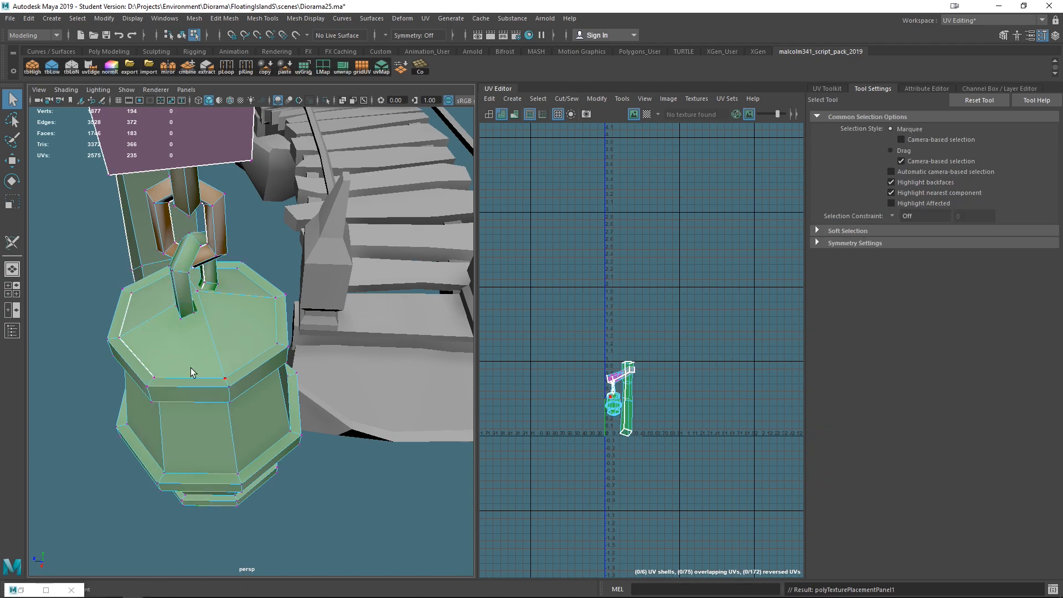
click(154, 378)
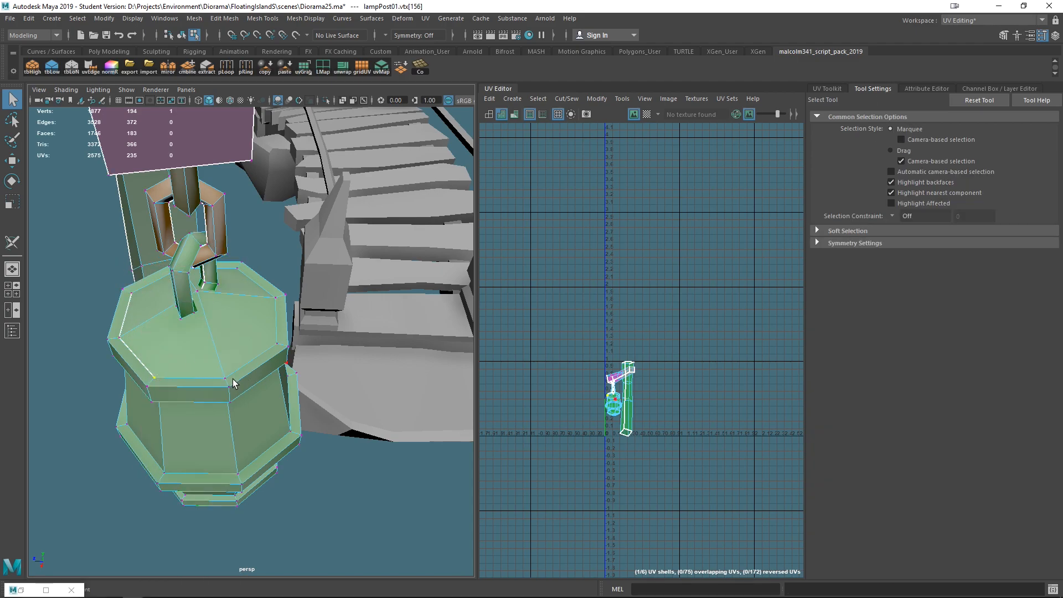
mouse_move(235, 385)
alt+mouse_down()
mouse_move(217, 356)
mouse_move(238, 381)
alt+mouse_up()
key(w)
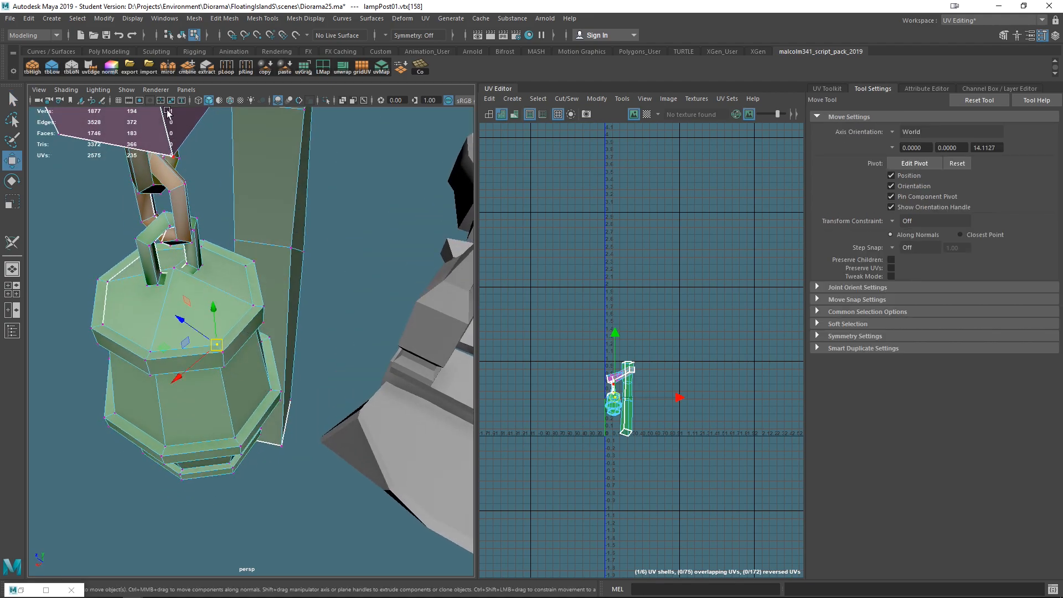
click(178, 271)
click(254, 306)
alt+drag(209, 368, 311, 371)
right_drag(308, 285, 360, 260)
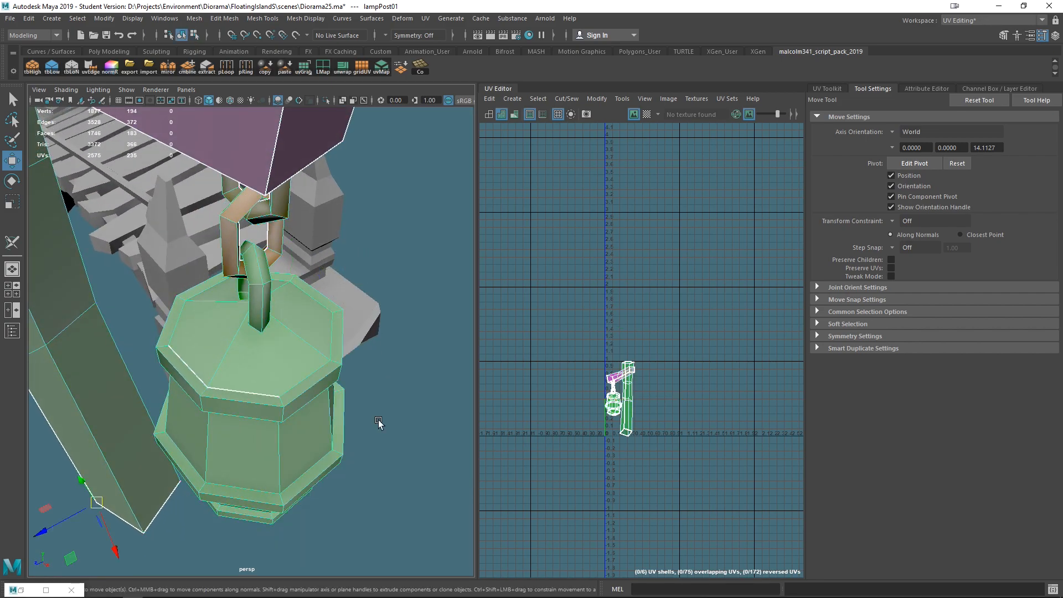
- With 3D Cut and Sew, cut a UV edge loop around the rim of the lantern's top cap
click(12, 242)
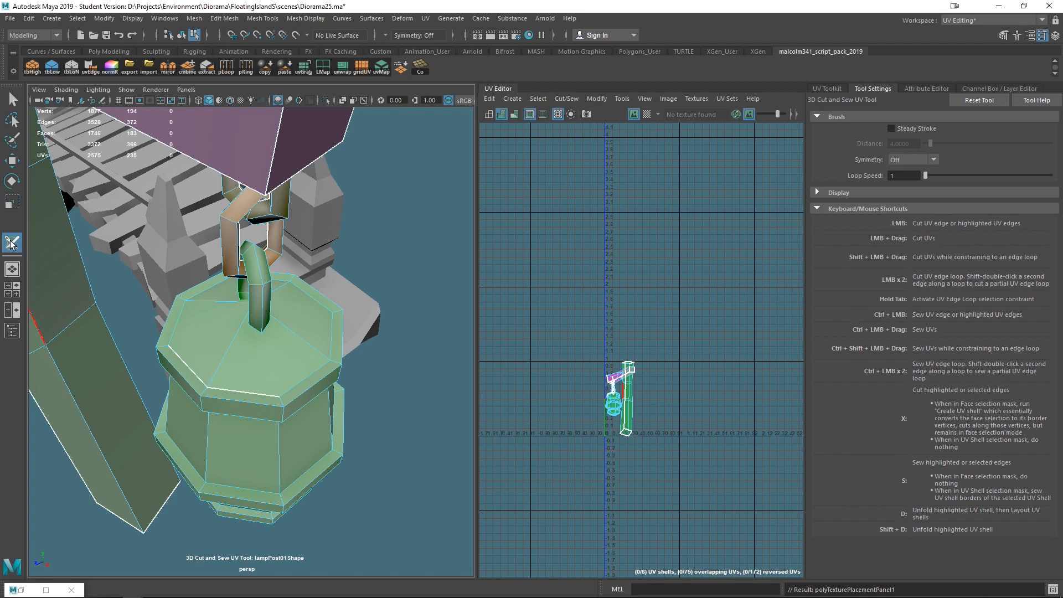
click(315, 375)
click(310, 298)
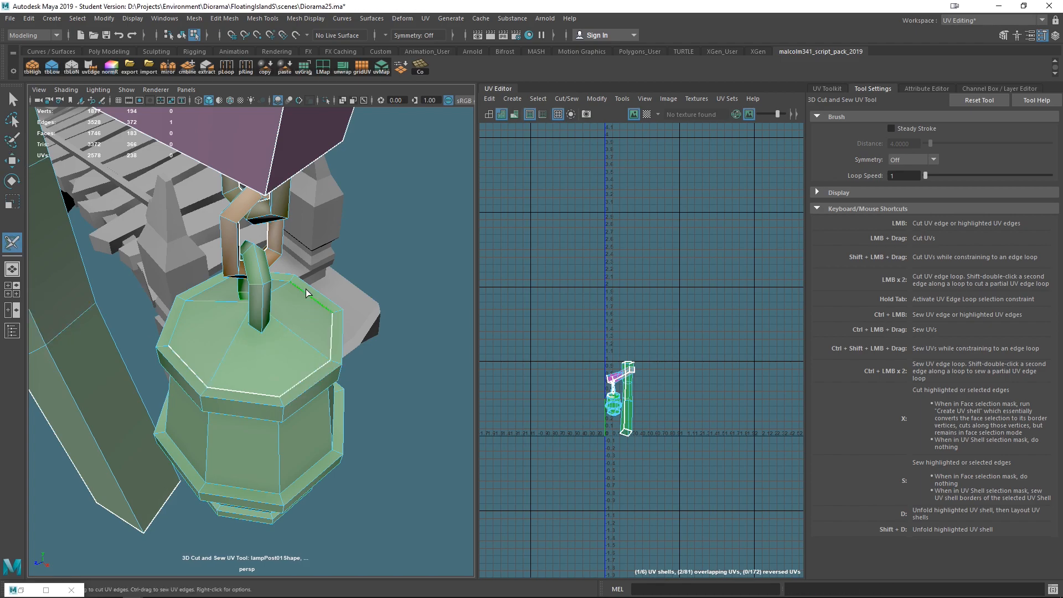
double_click(212, 289)
alt+drag(371, 441, 303, 355)
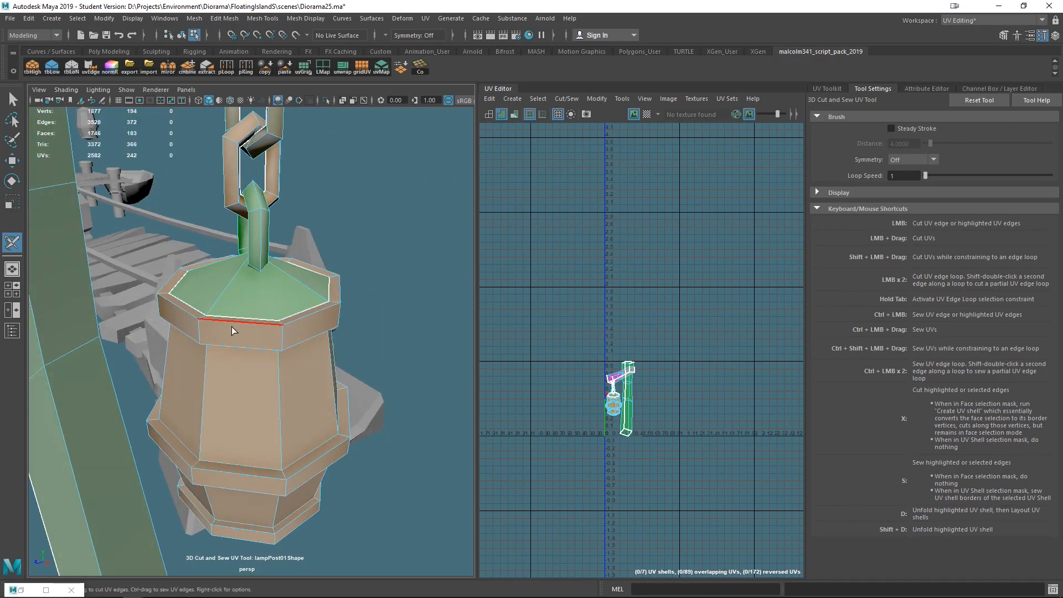
- Cut an edge loop and a seam around the band beneath the lantern's top cap
alt+drag(322, 460, 299, 362)
alt+drag(331, 407, 249, 280)
double_click(255, 285)
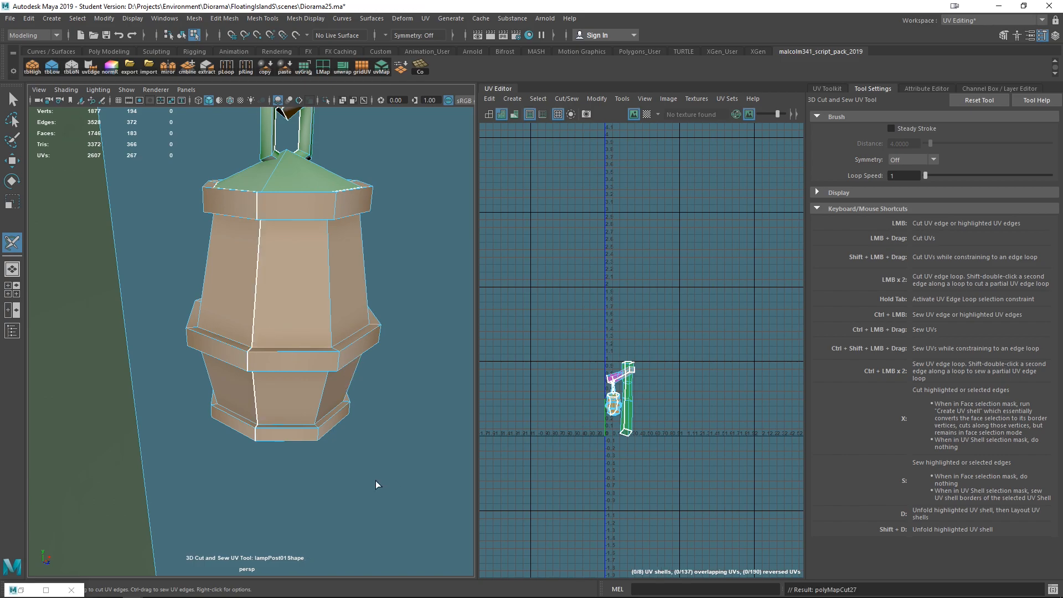
alt+drag(268, 442, 266, 356)
click(249, 343)
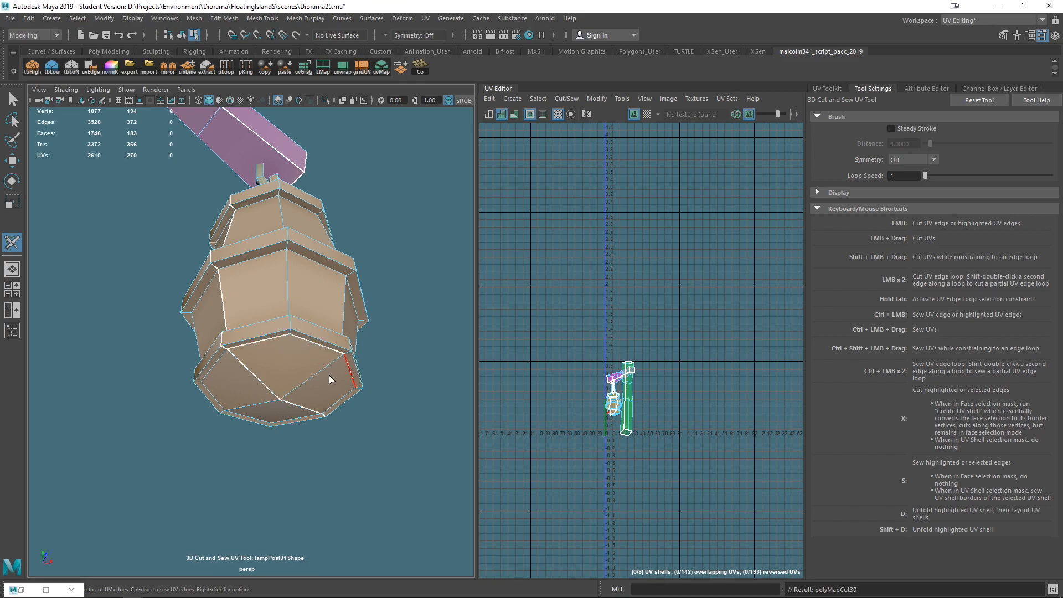
- Select the edges around the lantern's bottom face and cut them as seams
click(336, 404)
click(271, 422)
click(227, 359)
key(x)
mouse_move(391, 427)
alt+mouse_down()
mouse_move(382, 432)
mouse_move(404, 439)
mouse_move(390, 428)
alt+mouse_up()
alt+drag(250, 349, 394, 406)
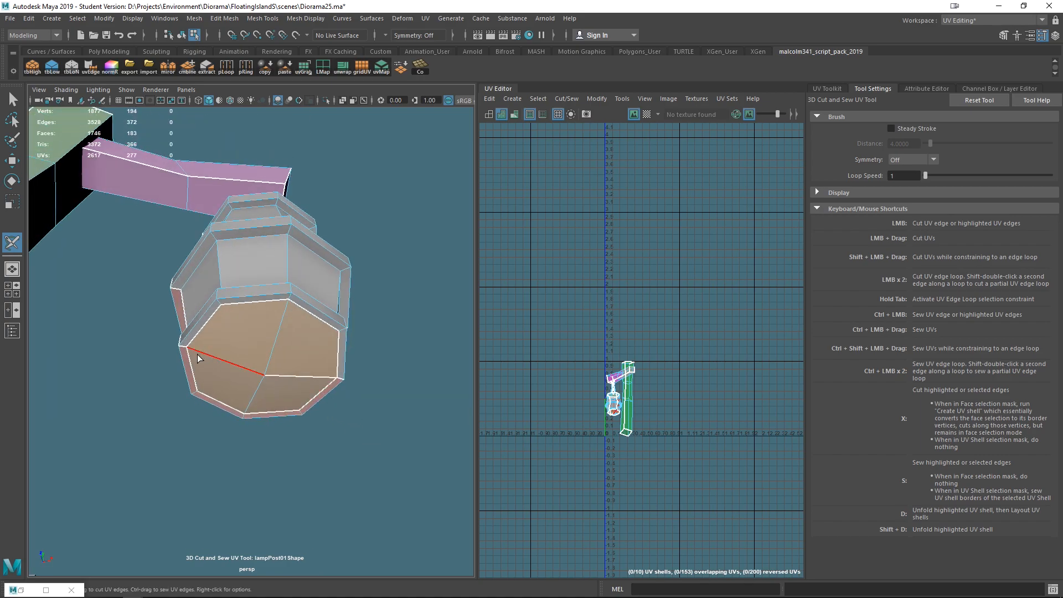
- Adjust the seams on the lantern's bottom face, sewing one edge back together
ctrl+click(215, 361)
ctrl+click(304, 381)
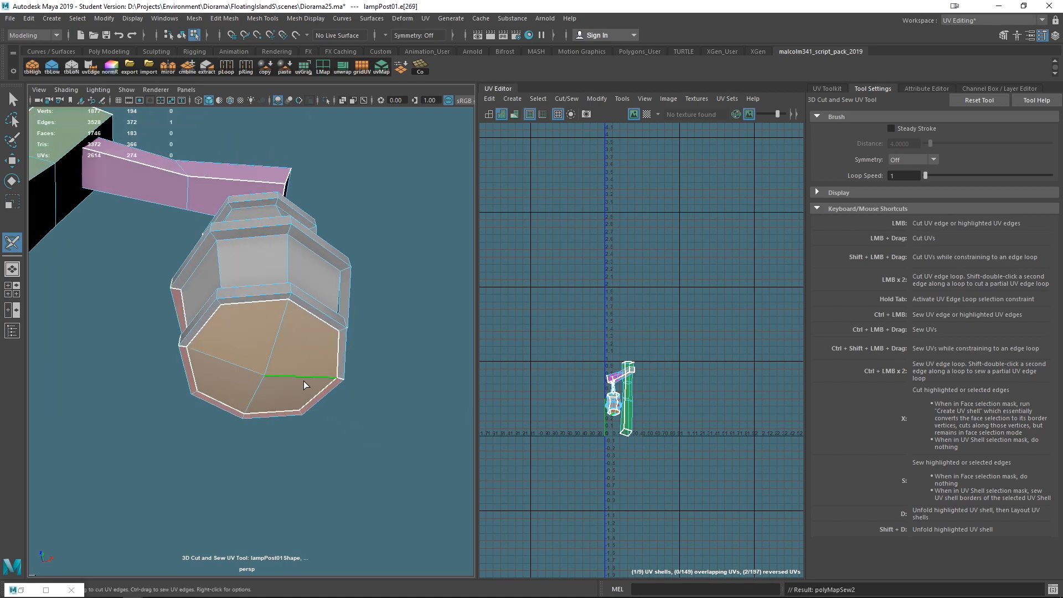
ctrl+click(341, 381)
alt+drag(367, 446, 305, 429)
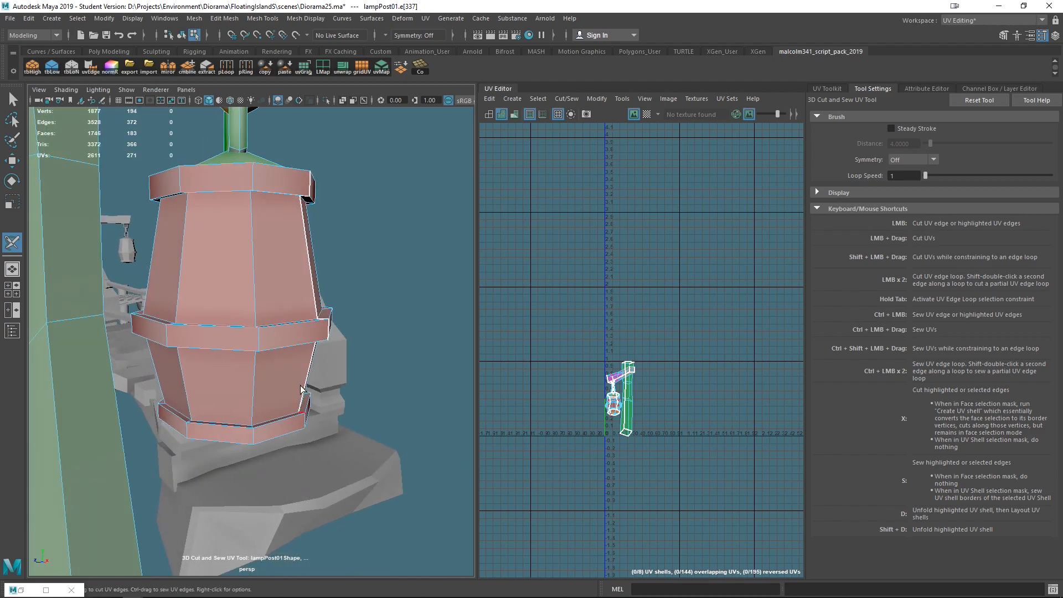
- Cut a vertical seam down one side of the lantern body
alt+drag(316, 354, 336, 394)
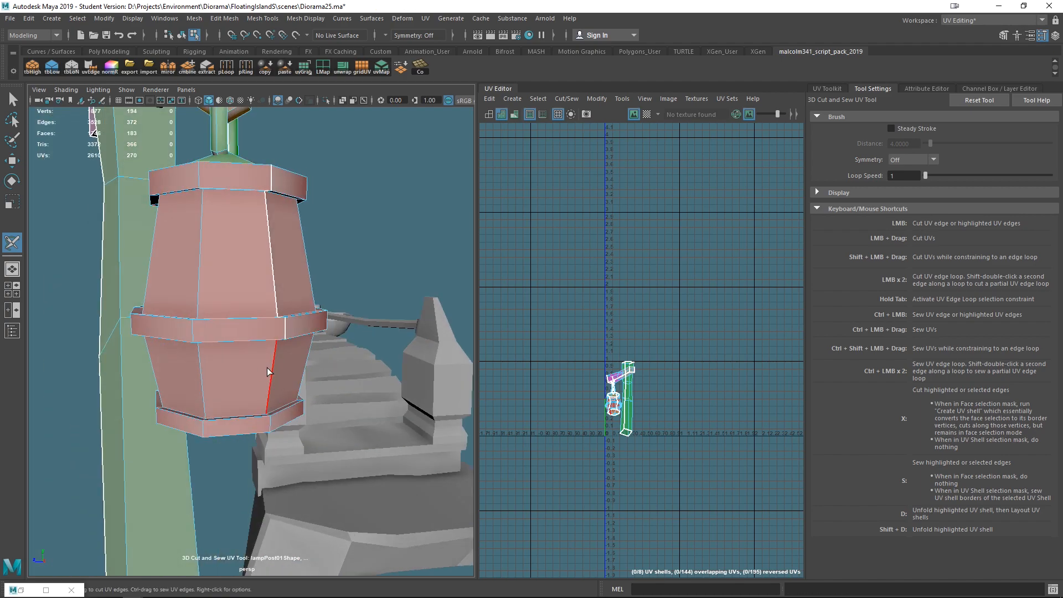
ctrl+click(290, 325)
alt+drag(290, 325, 243, 206)
ctrl+click(260, 381)
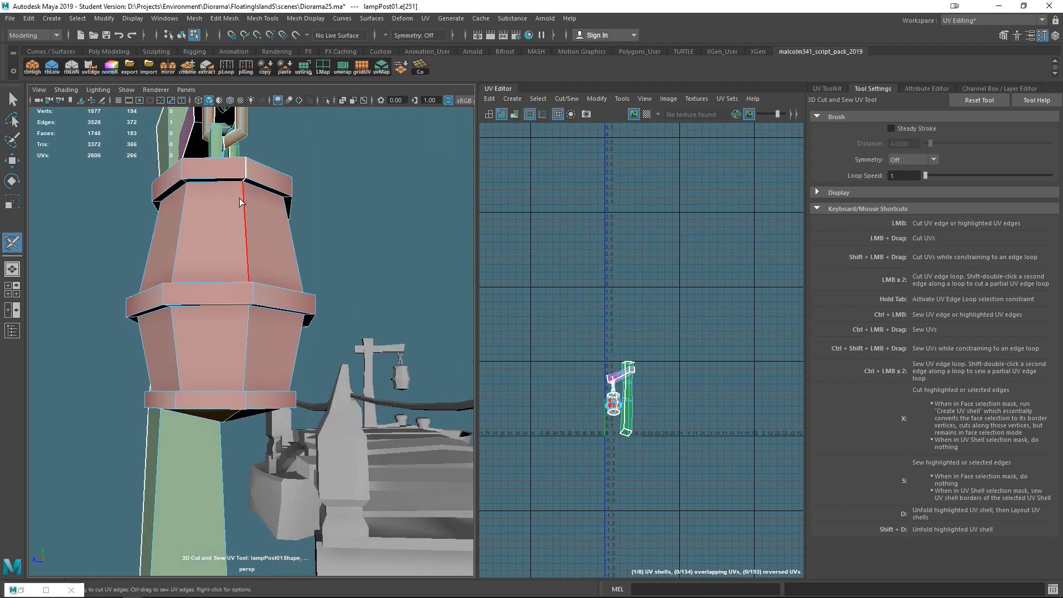
- Cut seams along the edges of the lantern's upper rim
ctrl+click(245, 185)
ctrl+click(246, 169)
click(340, 231)
alt+drag(356, 259, 347, 346)
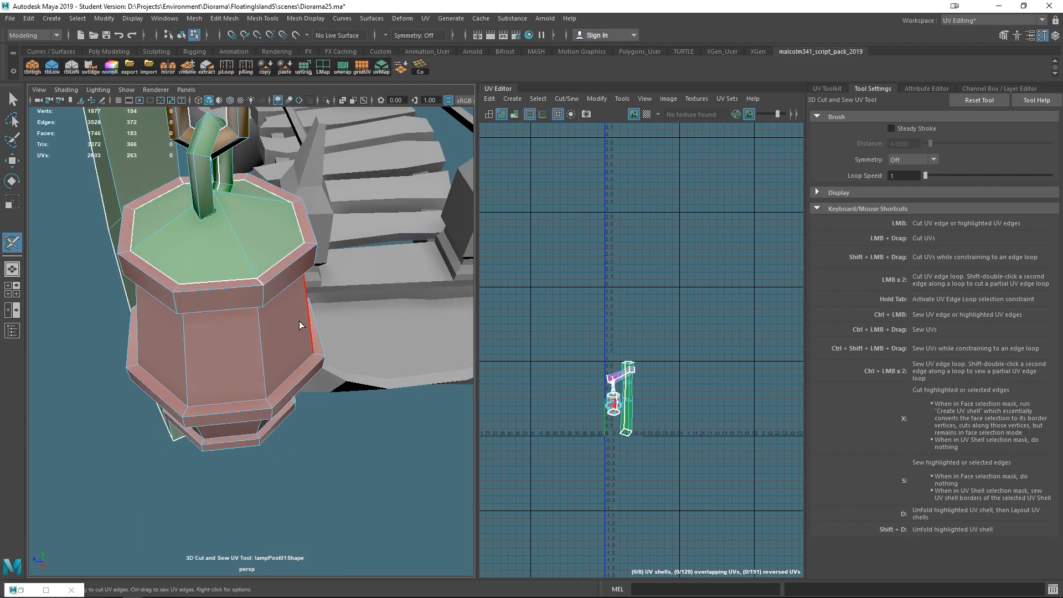
ctrl+click(262, 284)
- Cut an edge loop around the lantern's upper band
click(352, 457)
scroll(352, 457, down, 5)
alt+drag(346, 493, 449, 459)
alt+drag(268, 287, 313, 349)
scroll(314, 358, up, 5)
alt+drag(271, 407, 228, 206)
double_click(274, 204)
- Cut edge loops around the lantern's middle band and bottom rim
double_click(252, 314)
alt+drag(252, 314, 252, 431)
double_click(249, 432)
alt+drag(260, 348, 272, 431)
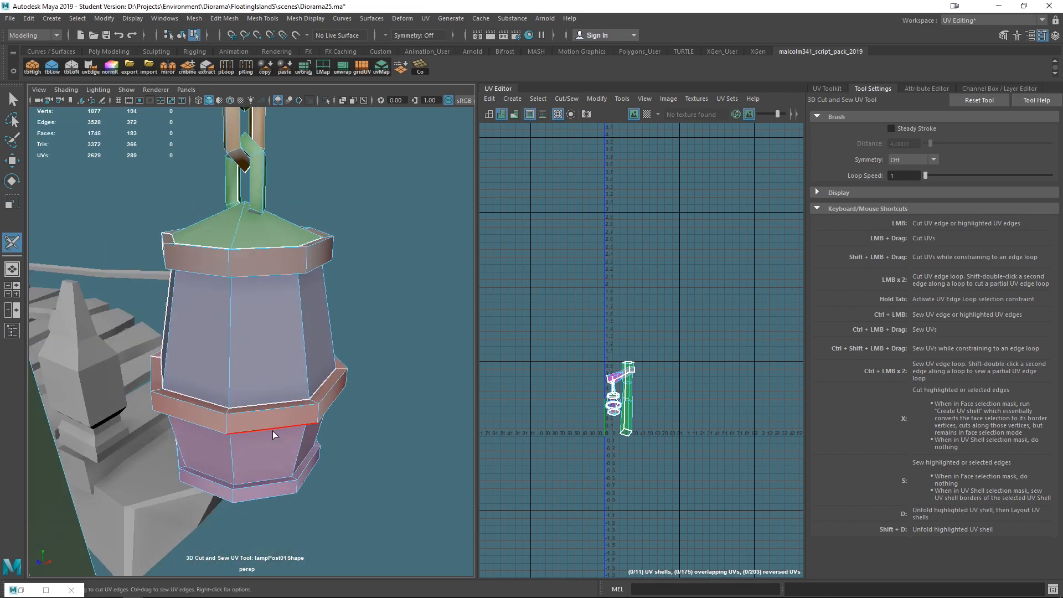
double_click(252, 485)
alt+drag(252, 485, 244, 194)
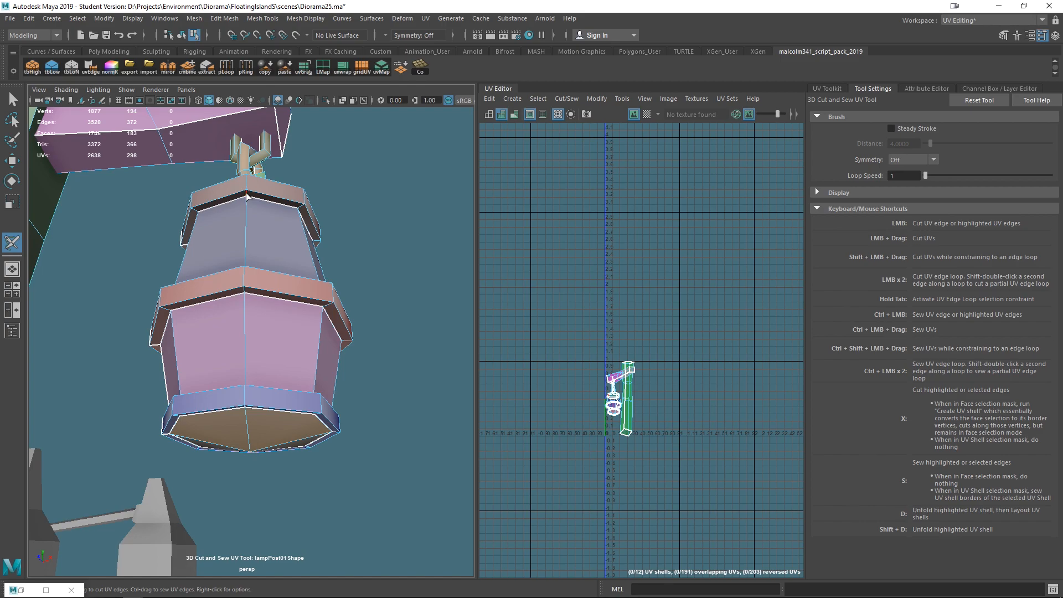
- Orbit around the lantern and lamp post to check the cut seams
alt+drag(308, 213, 319, 324)
alt+drag(363, 336, 356, 450)
alt+right_drag(356, 450, 307, 390)
alt+middle_drag(346, 386, 392, 371)
mouse_move(393, 371)
alt+mouse_down()
mouse_move(301, 380)
mouse_move(382, 387)
alt+mouse_up()
alt+right_drag(343, 394, 401, 386)
alt+middle_drag(401, 386, 347, 445)
alt+drag(347, 445, 247, 293)
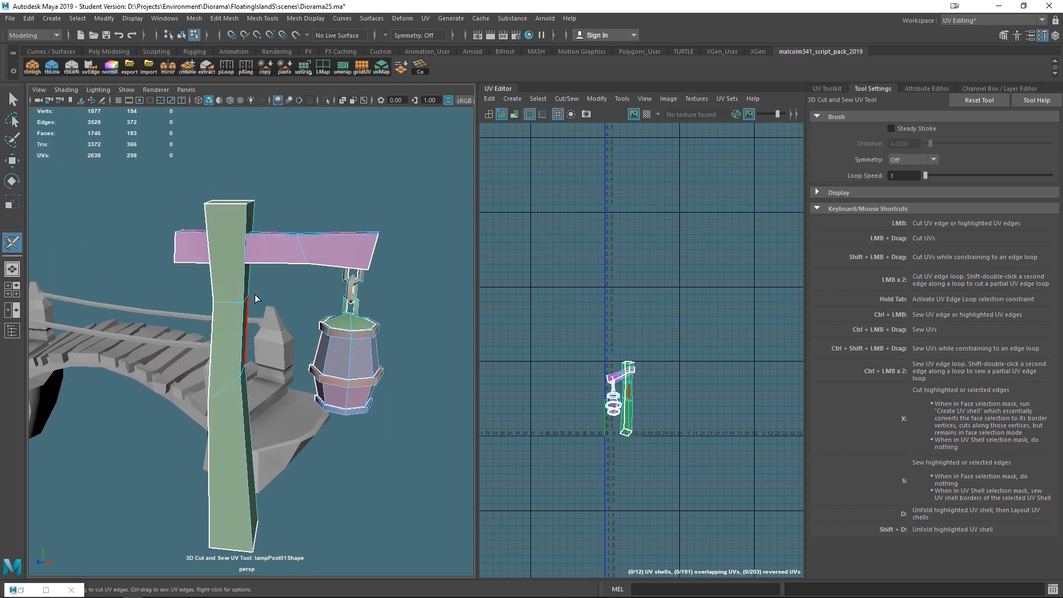
- Select all faces of the lamp post and unfold and lay out their UVs
right_click(240, 261)
right_drag(241, 261, 294, 216)
drag(89, 144, 466, 550)
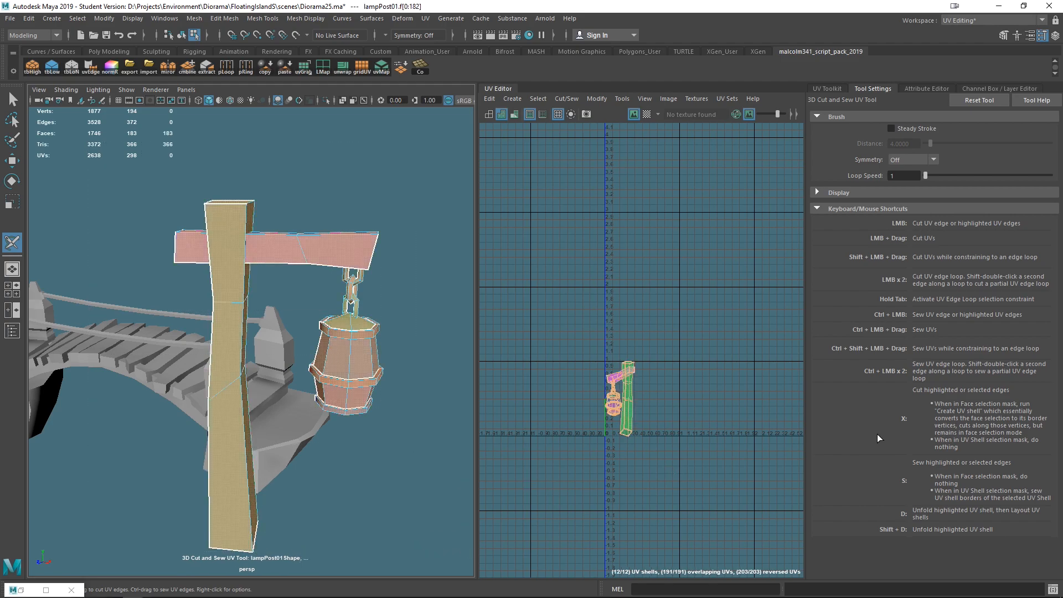
click(612, 459)
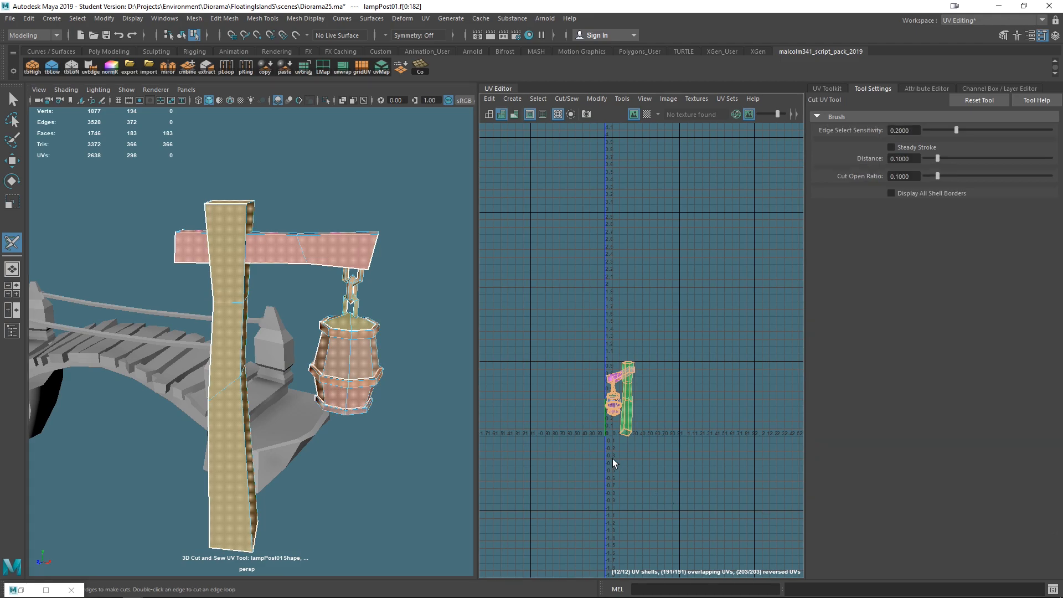
alt+middle_drag(369, 473, 343, 463)
key(d)
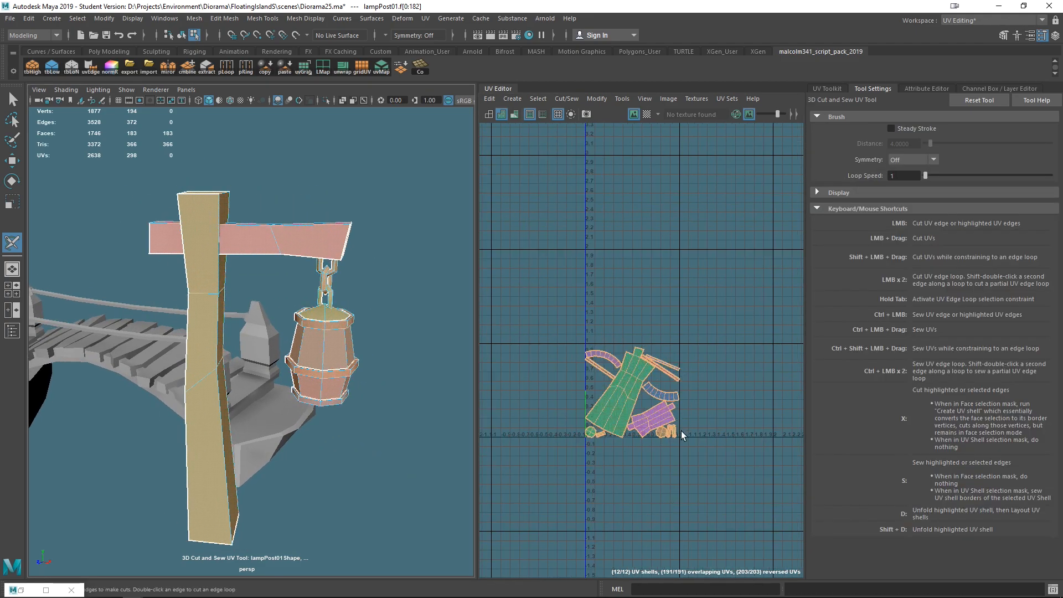
- Turn on the checker texture display in the UV Editor
scroll(680, 431, up, 5)
click(647, 115)
mouse_move(362, 440)
alt+mouse_down()
mouse_move(337, 433)
mouse_move(354, 456)
alt+mouse_up()
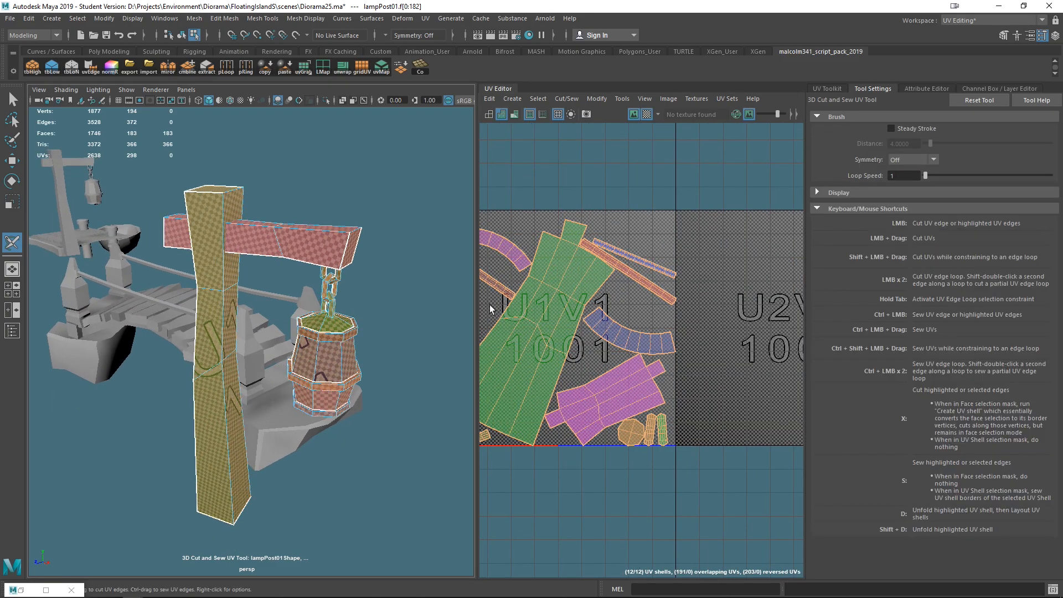
- Orient all UV shells and lay them out again
click(824, 88)
click(914, 364)
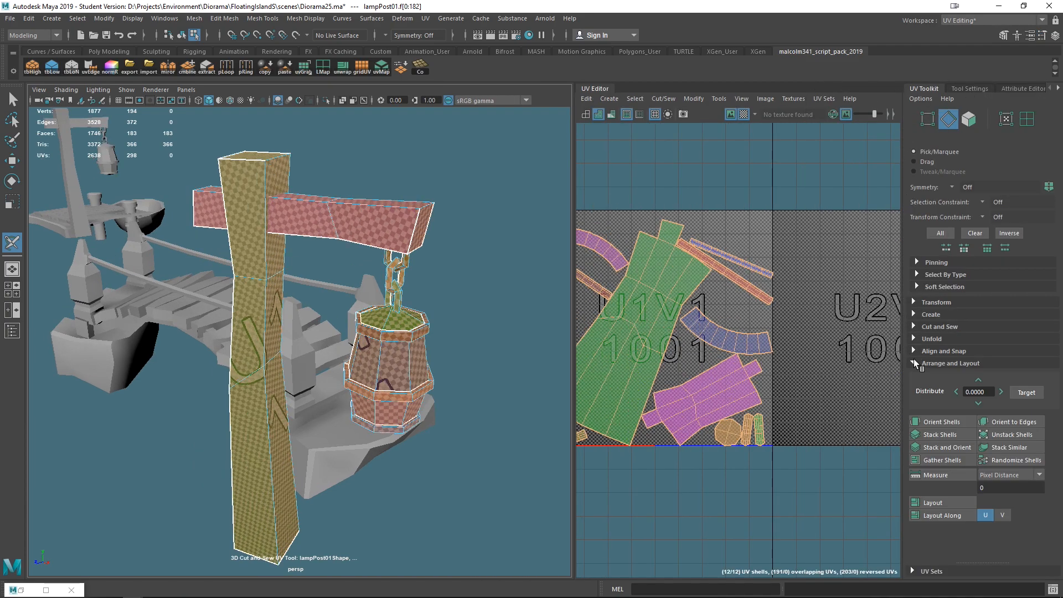
click(935, 422)
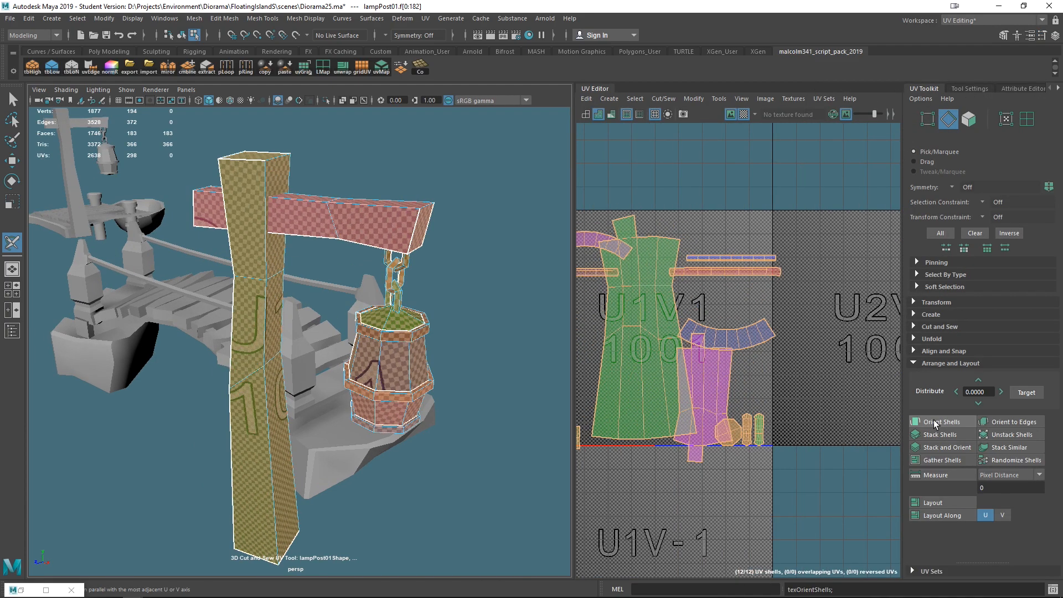
click(946, 503)
- Inspect the laid-out UV shells up close in the UV Editor
alt+middle_drag(666, 315, 781, 327)
scroll(822, 229, up, 8)
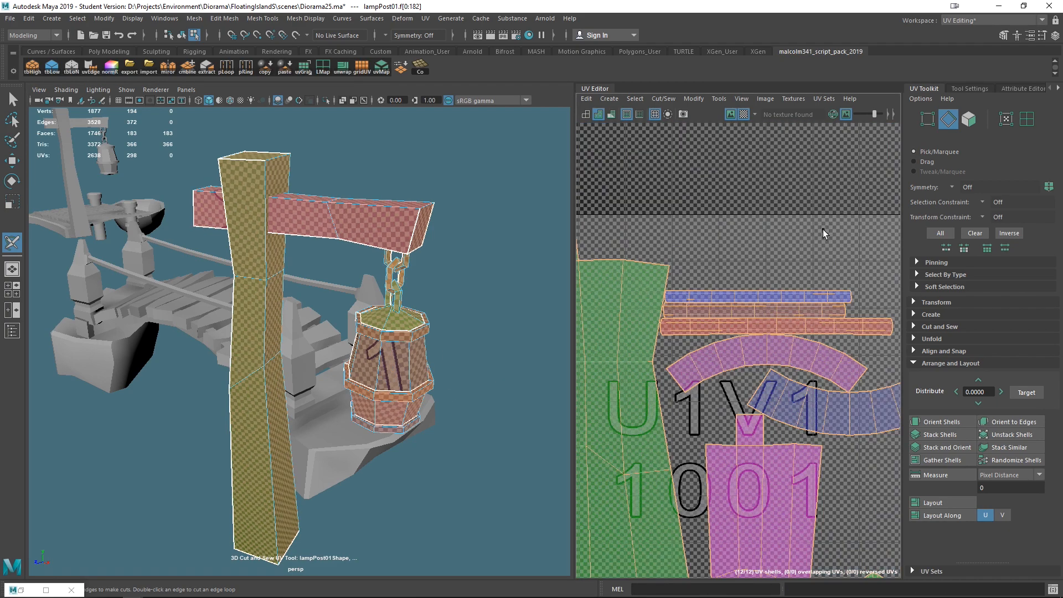
alt+middle_drag(677, 388, 851, 318)
scroll(725, 392, down, 8)
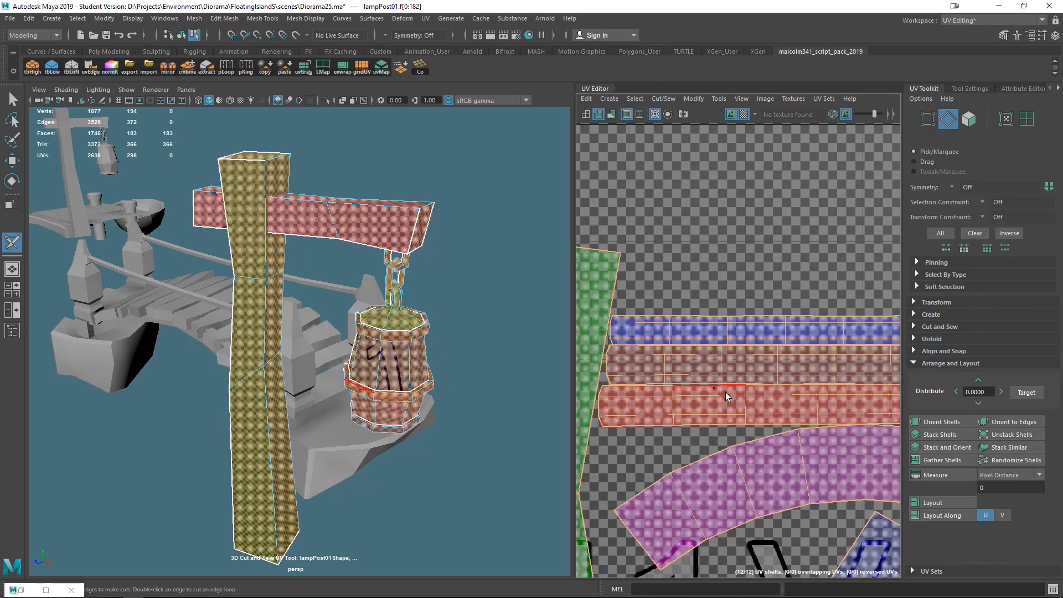
alt+middle_drag(652, 381, 721, 287)
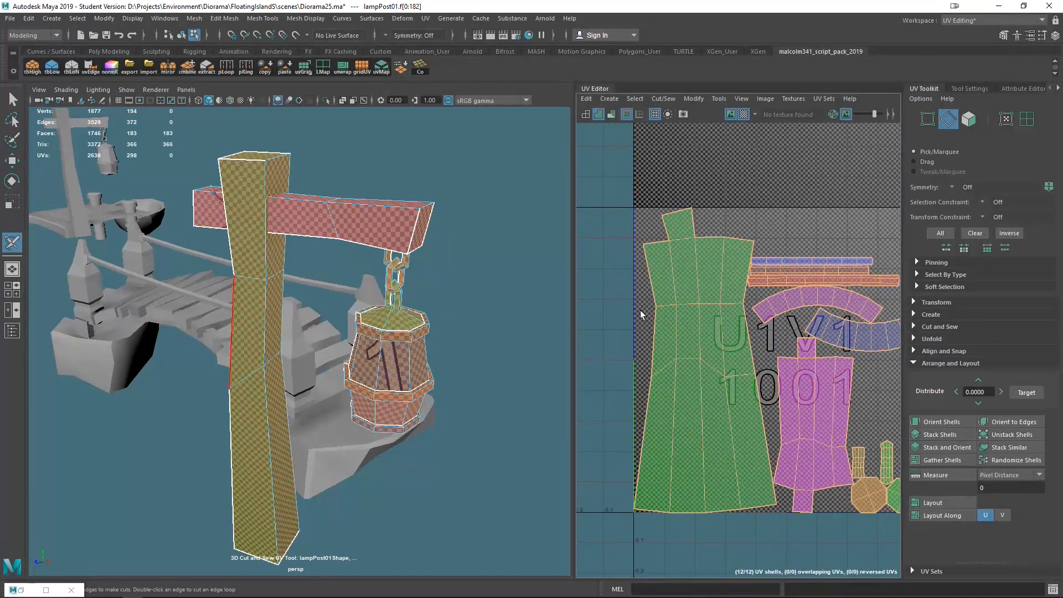
- Examine the checker texture across the lantern, hanger and post in the viewport
alt+drag(518, 404, 332, 343)
alt+drag(292, 308, 241, 367)
scroll(350, 390, up, 3)
alt+middle_drag(386, 442, 332, 312)
scroll(332, 313, up, 5)
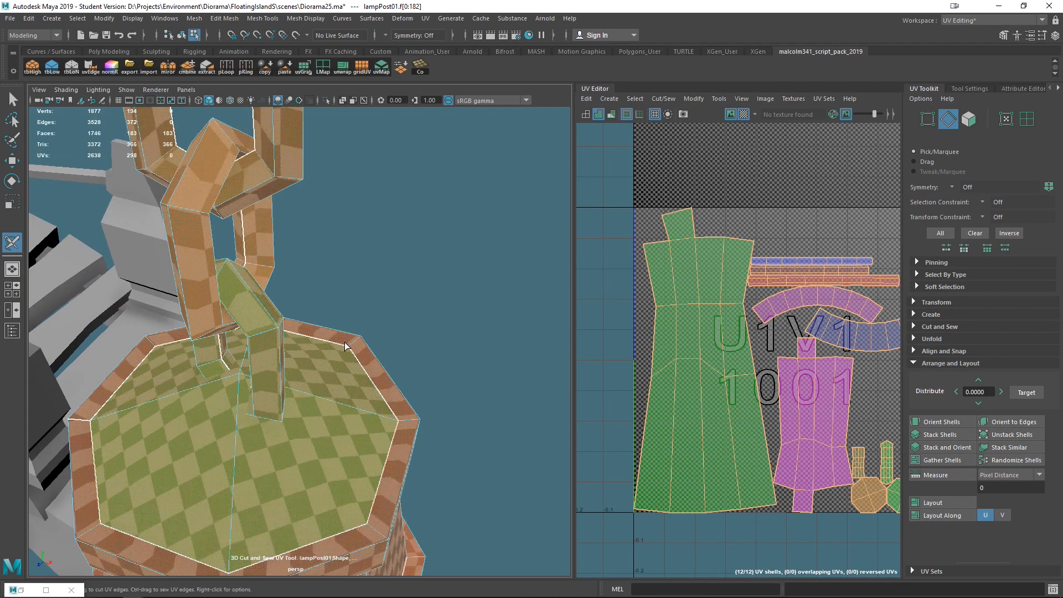
alt+middle_drag(287, 201, 356, 286)
alt+drag(355, 286, 310, 310)
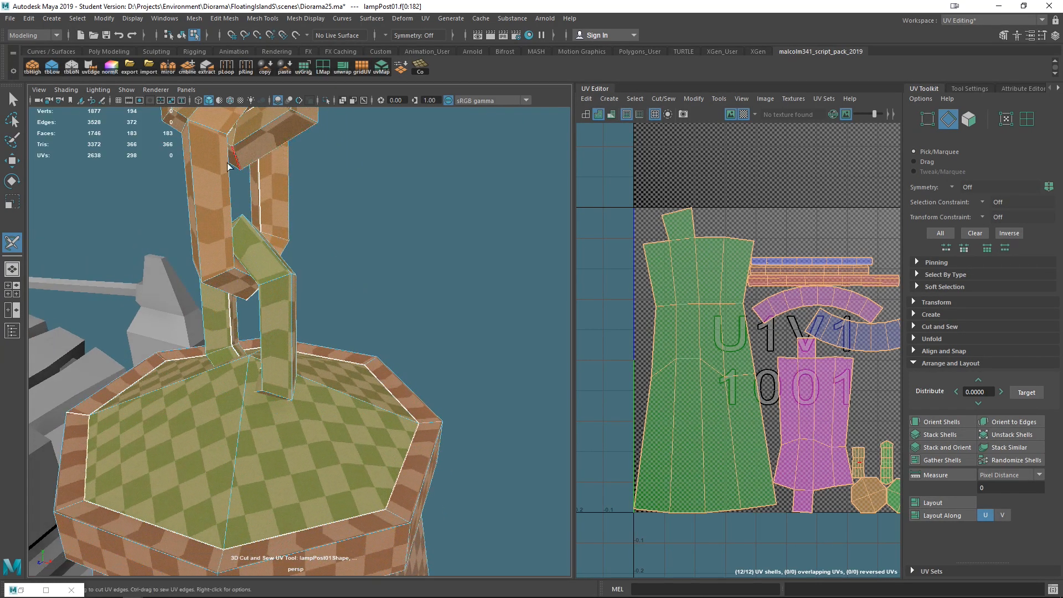
alt+drag(243, 266, 138, 260)
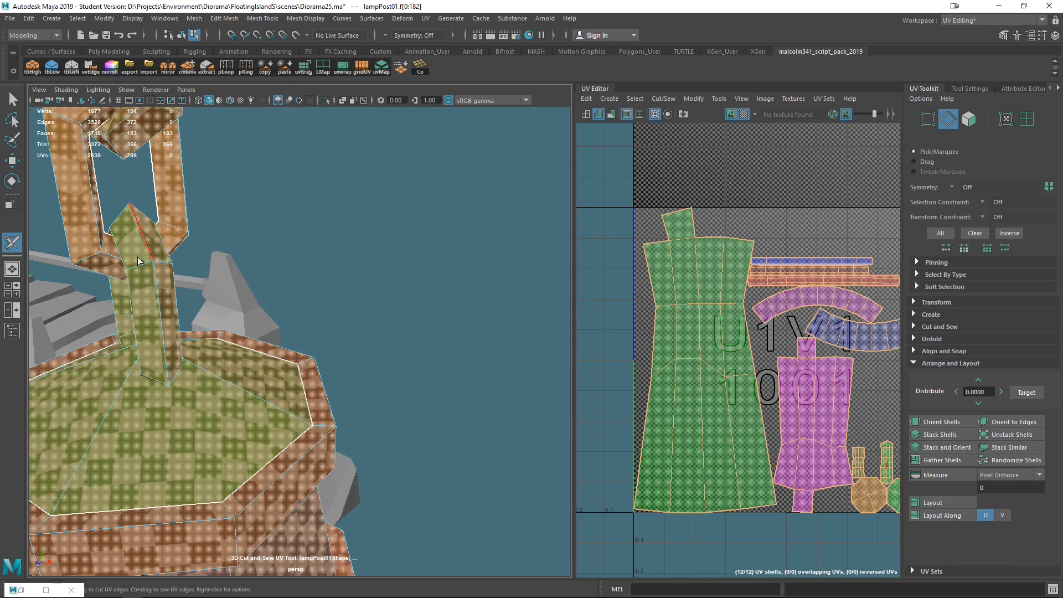
alt+drag(129, 222, 316, 302)
alt+drag(186, 164, 320, 203)
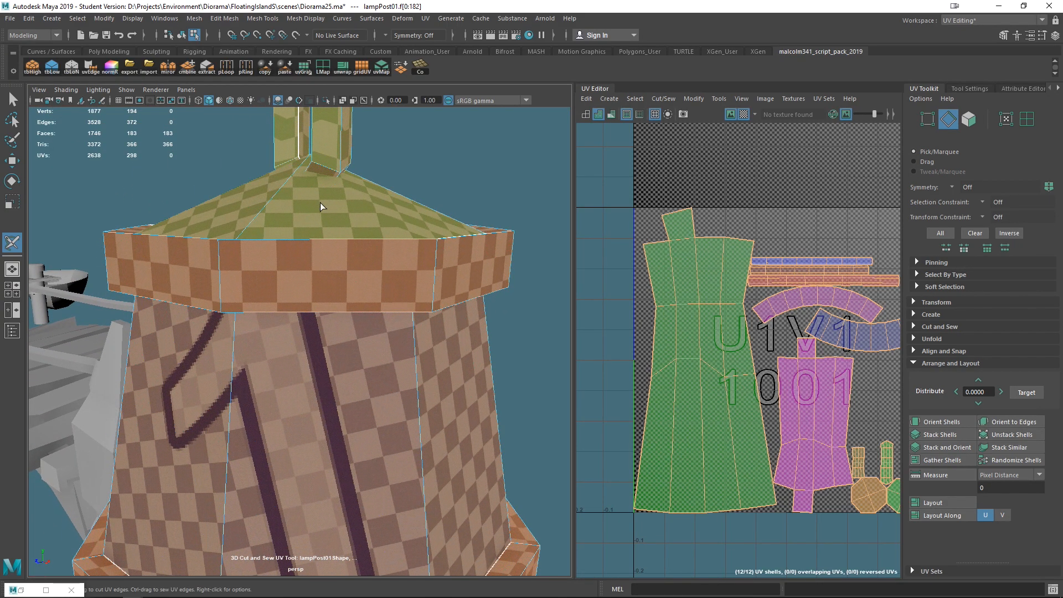
alt+drag(334, 285, 313, 301)
scroll(313, 302, down, 10)
scroll(706, 417, down, 10)
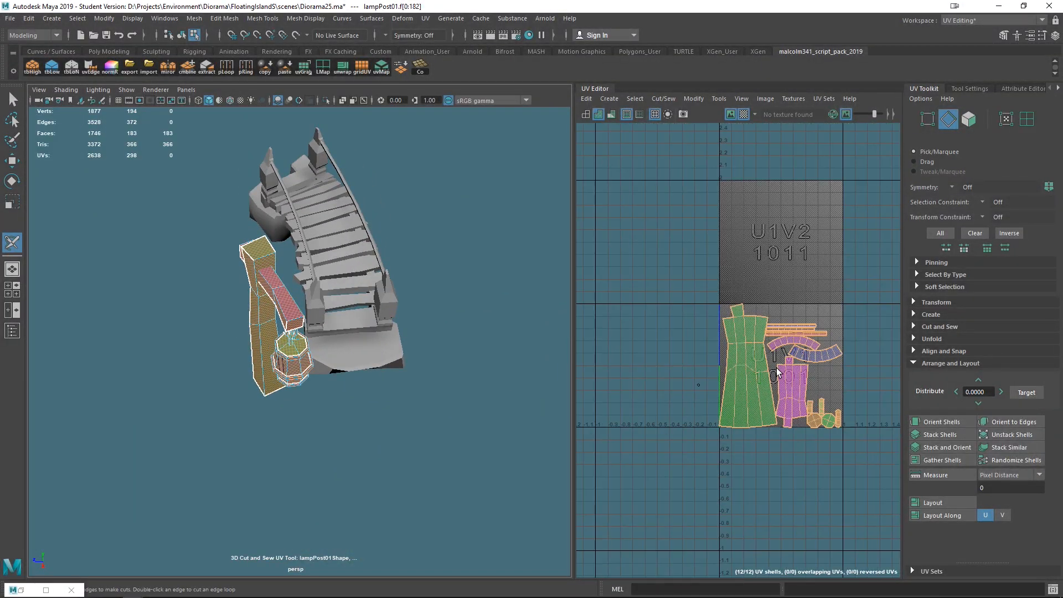
alt+drag(262, 376, 271, 347)
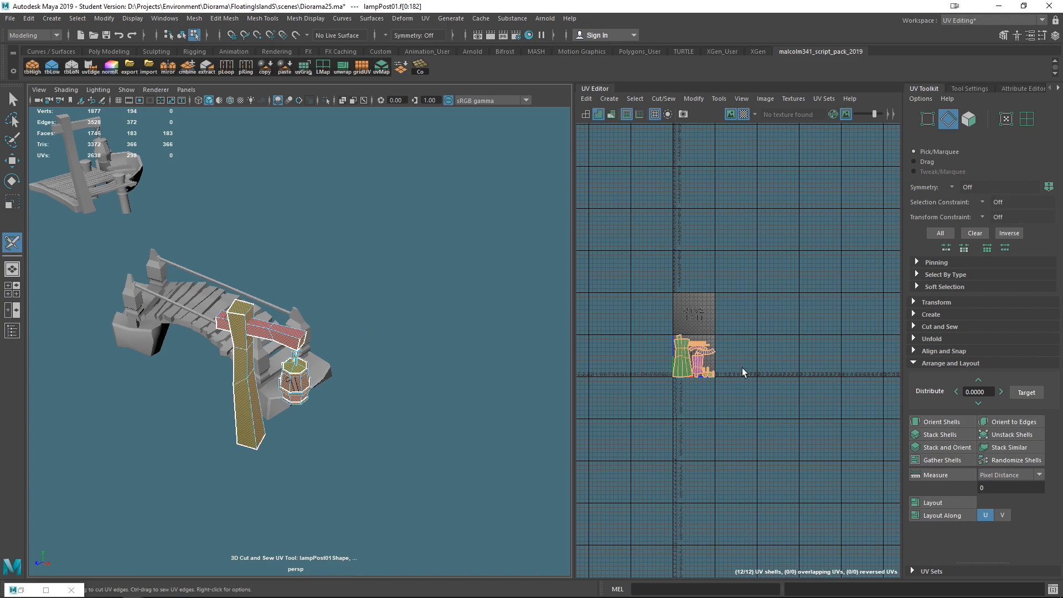
scroll(676, 357, up, 10)
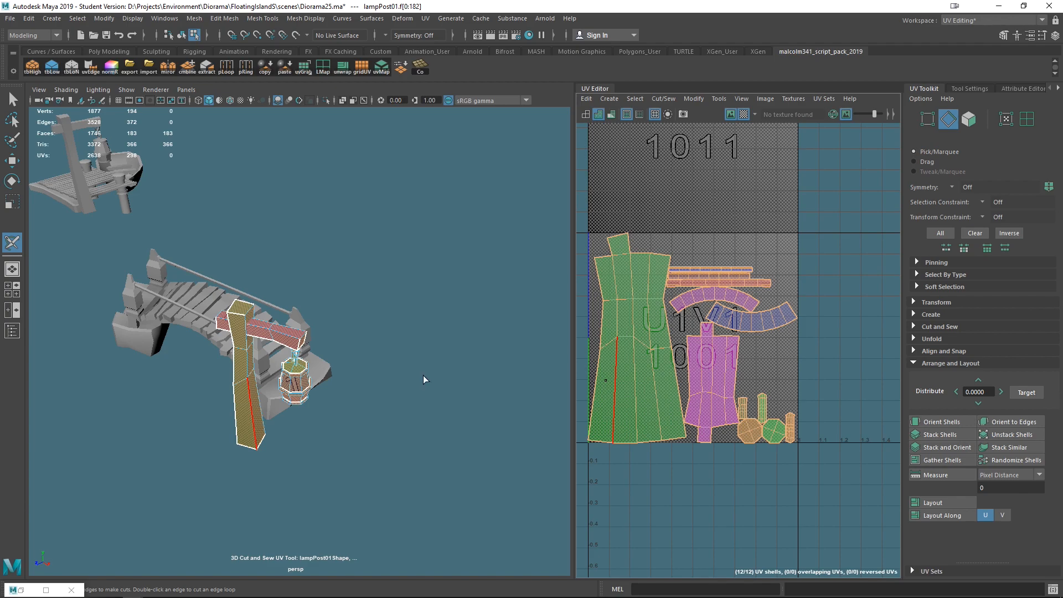
scroll(397, 251, down, 3)
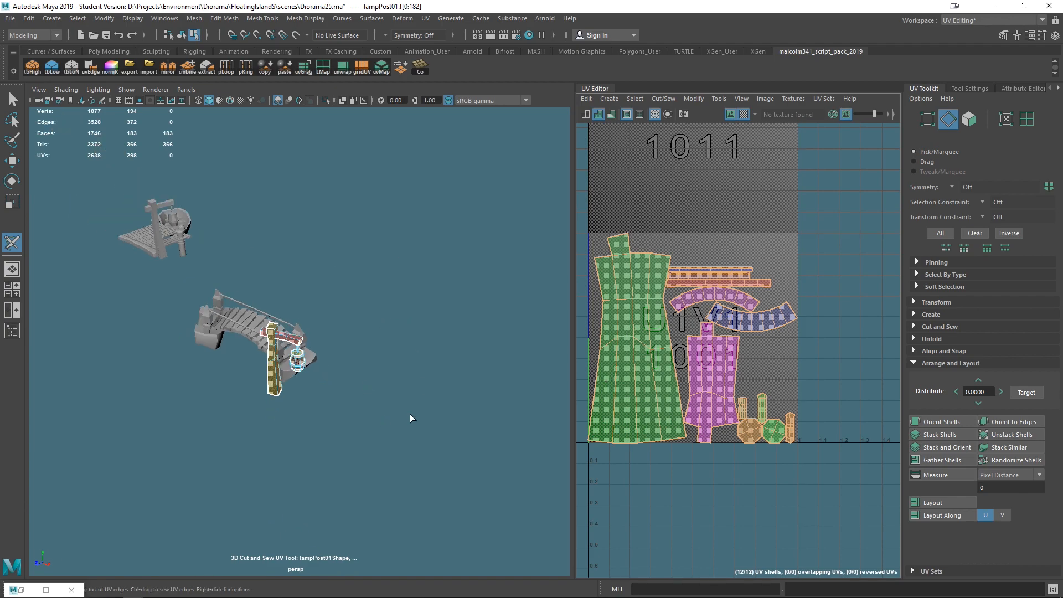
- Switch the UV Editor to UV shell selection, then select all UV shells and move them together
scroll(649, 335, down, 6)
scroll(635, 352, up, 1)
alt+middle_drag(636, 351, 690, 394)
mouse_move(718, 376)
shift+right_down()
mouse_move(761, 356)
mouse_move(718, 377)
shift+right_up()
key(q)
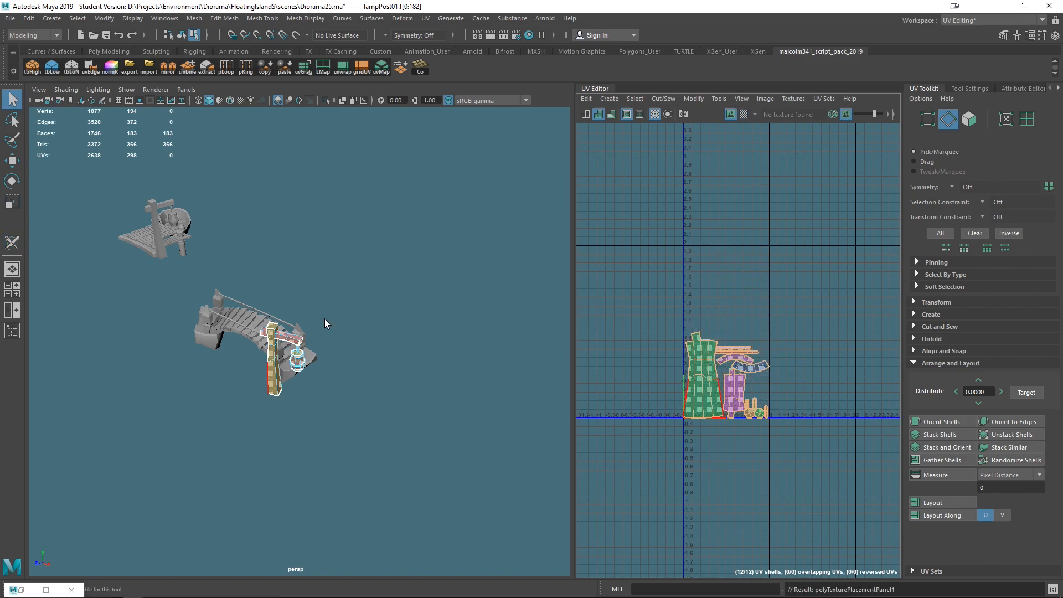
right_click(695, 414)
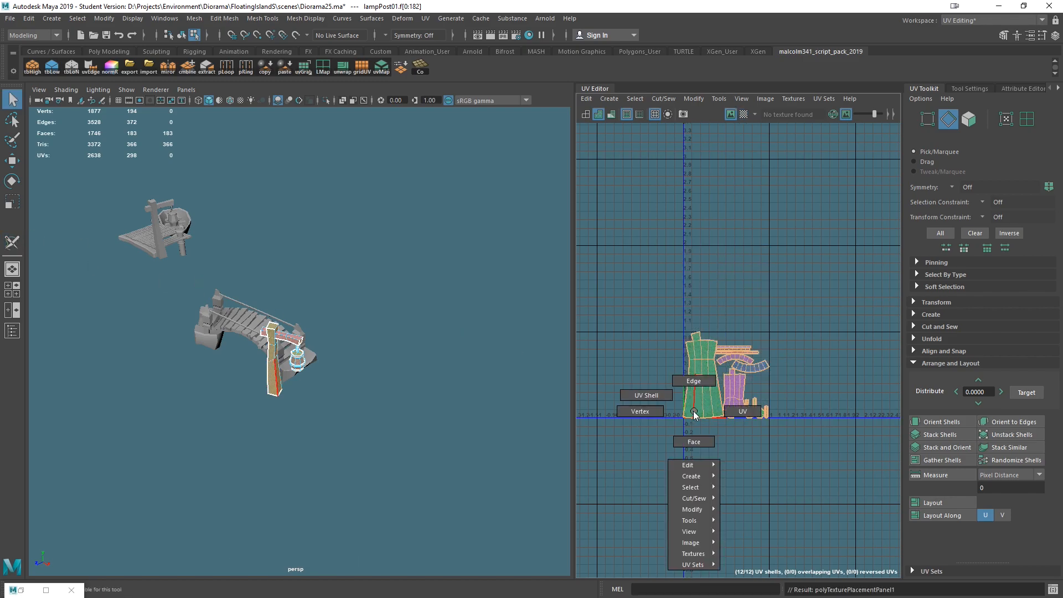
click(650, 395)
drag(624, 278, 862, 505)
right_drag(715, 372, 768, 372)
drag(848, 276, 649, 446)
right_drag(688, 361, 641, 344)
drag(629, 287, 774, 416)
click(702, 382)
click(729, 378)
drag(649, 301, 805, 487)
scroll(820, 412, up, 5)
scroll(820, 412, down, 3)
scroll(680, 324, up, 5)
scroll(681, 324, down, 8)
key(w)
drag(724, 368, 820, 231)
alt+middle_drag(787, 300, 692, 382)
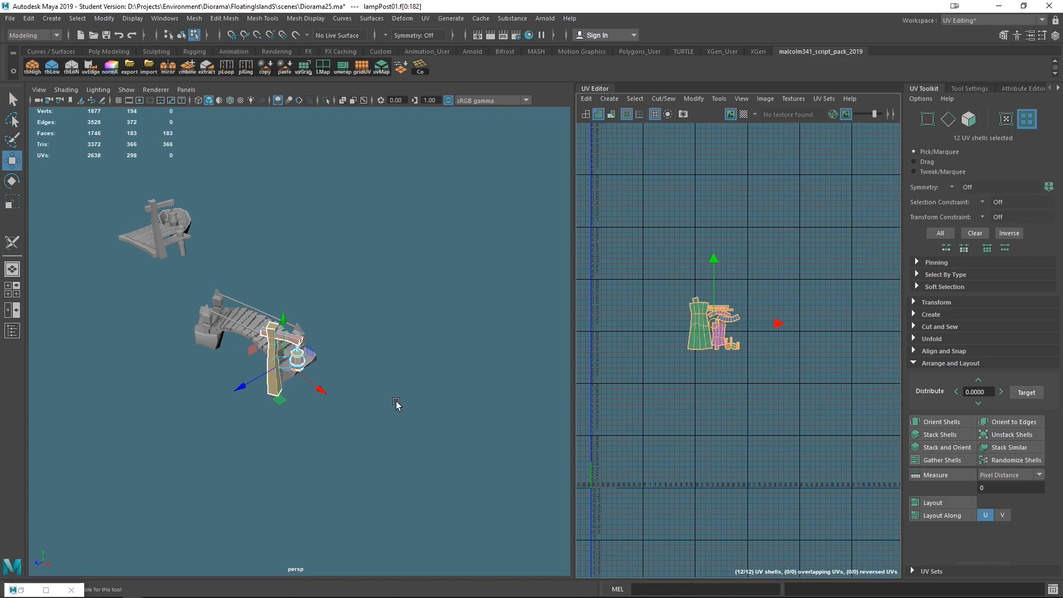
- Select the lantern's blue band shell and turn the checker texture display back on
scroll(707, 363, up, 6)
scroll(708, 362, up, 10)
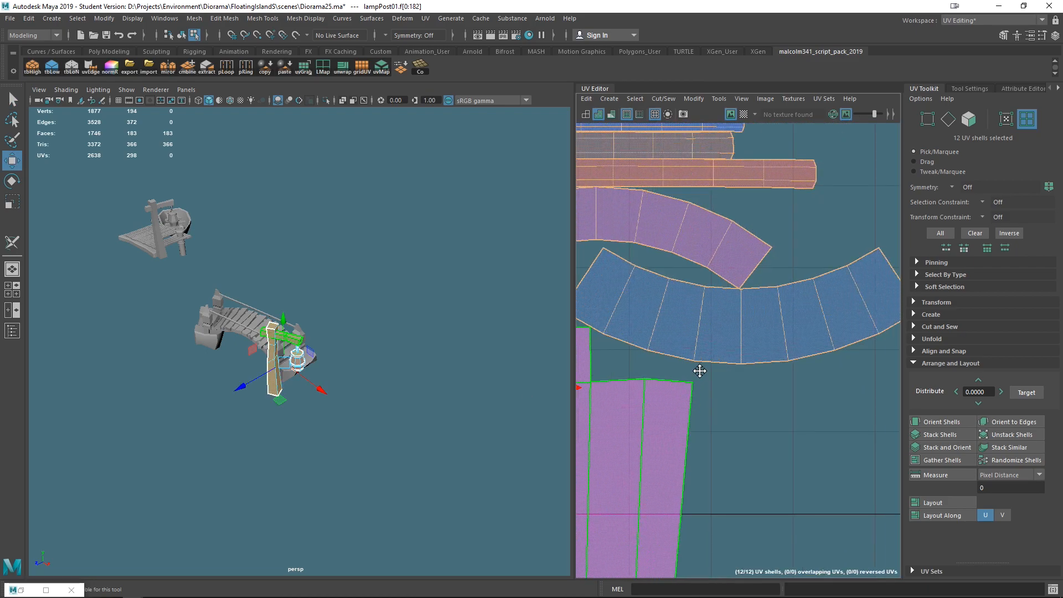
scroll(448, 343, up, 10)
click(674, 321)
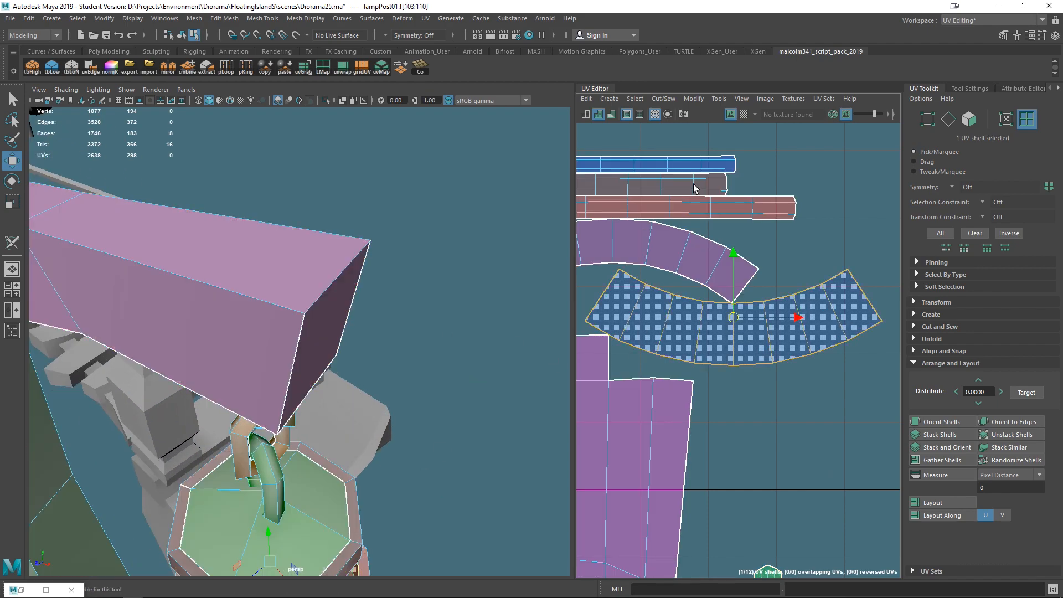
scroll(761, 519, down, 1)
click(743, 114)
alt+drag(382, 499, 406, 472)
alt+drag(474, 436, 330, 294)
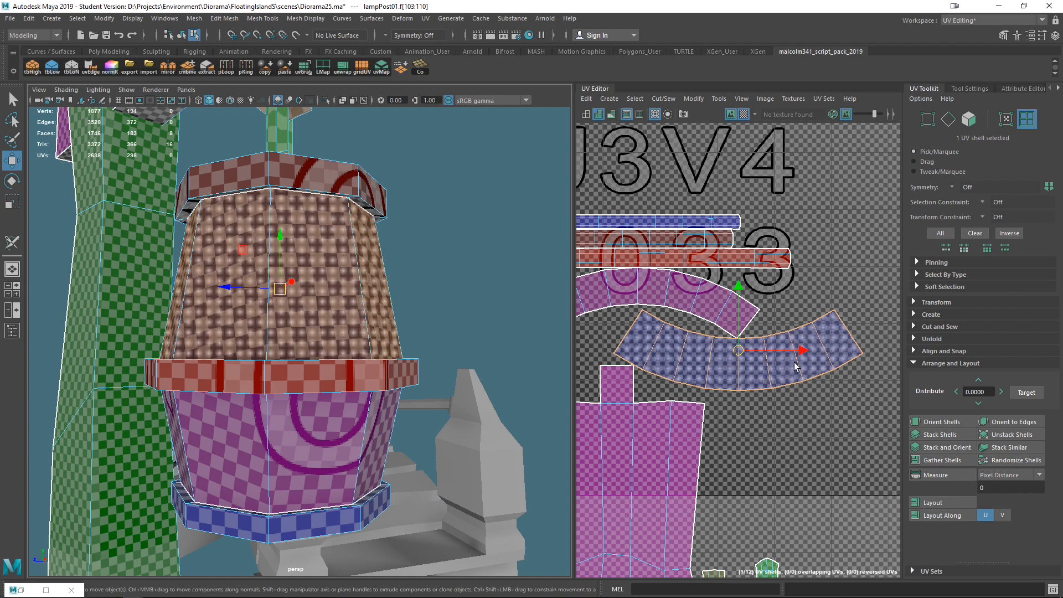
scroll(701, 362, down, 3)
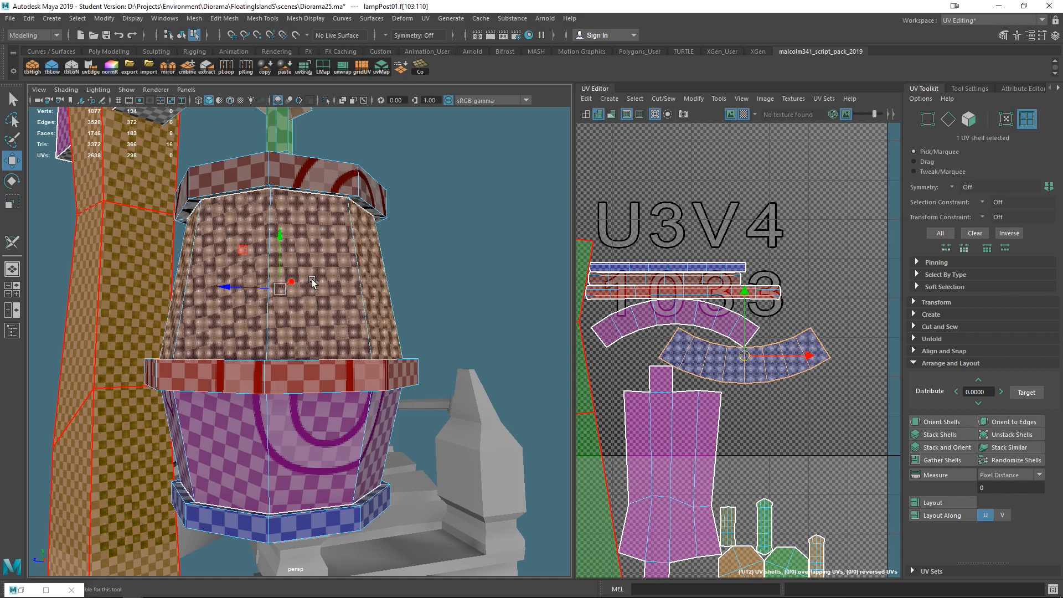
- Move the two curved lantern band shells above the straight strip shells
drag(744, 354, 694, 189)
click(675, 324)
drag(676, 321, 751, 141)
alt+middle_drag(750, 217, 706, 328)
alt+right_drag(705, 327, 711, 327)
alt+right_drag(713, 278, 628, 290)
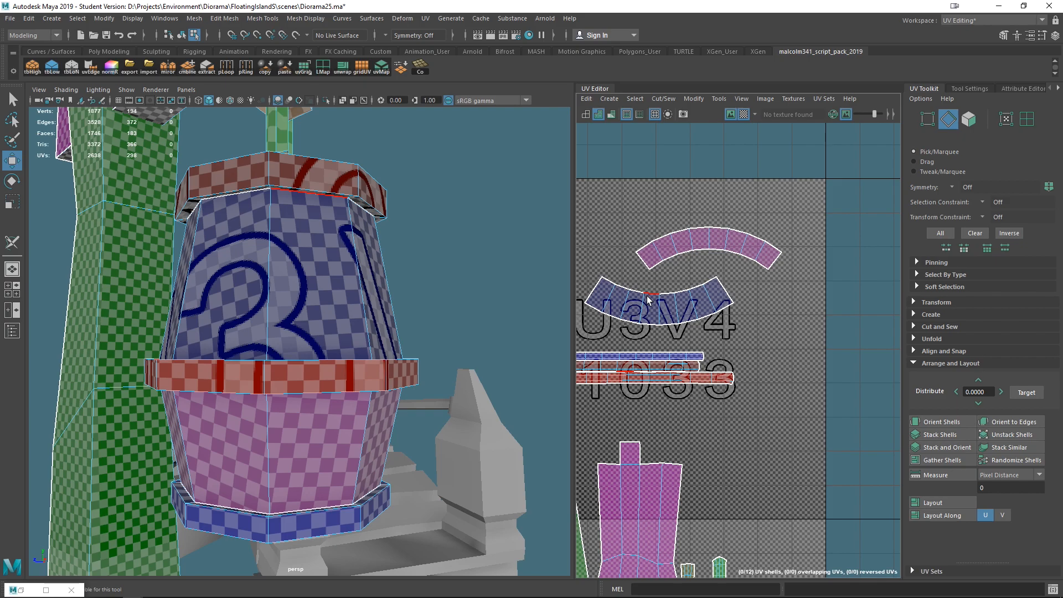
- Try straightening the blue curved band's edge loop with Straighten Shell and Straighten UVs, undoing the result
double_click(653, 331)
drag(586, 262, 699, 304)
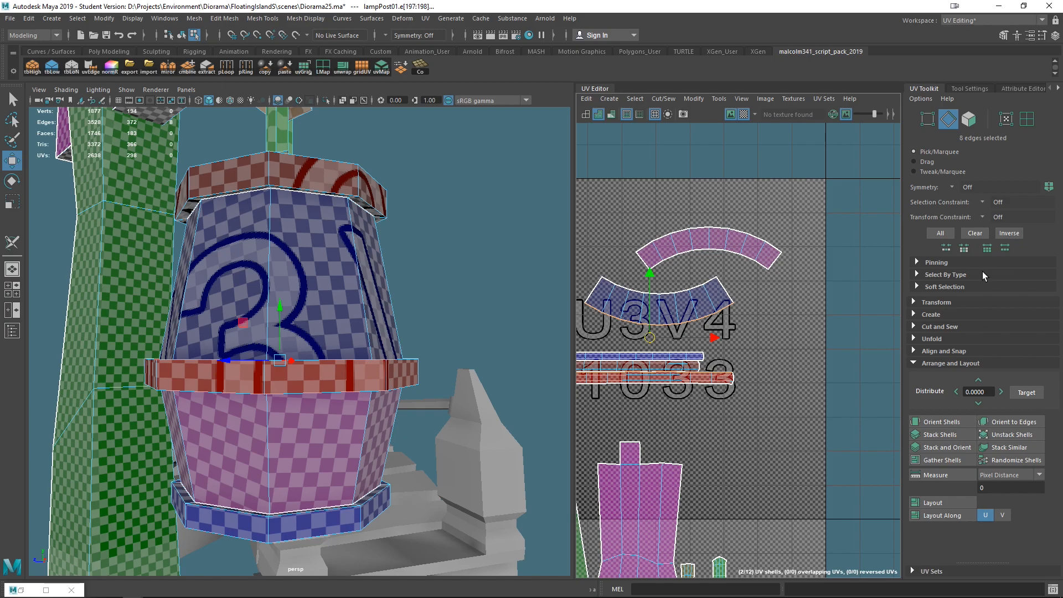
click(913, 339)
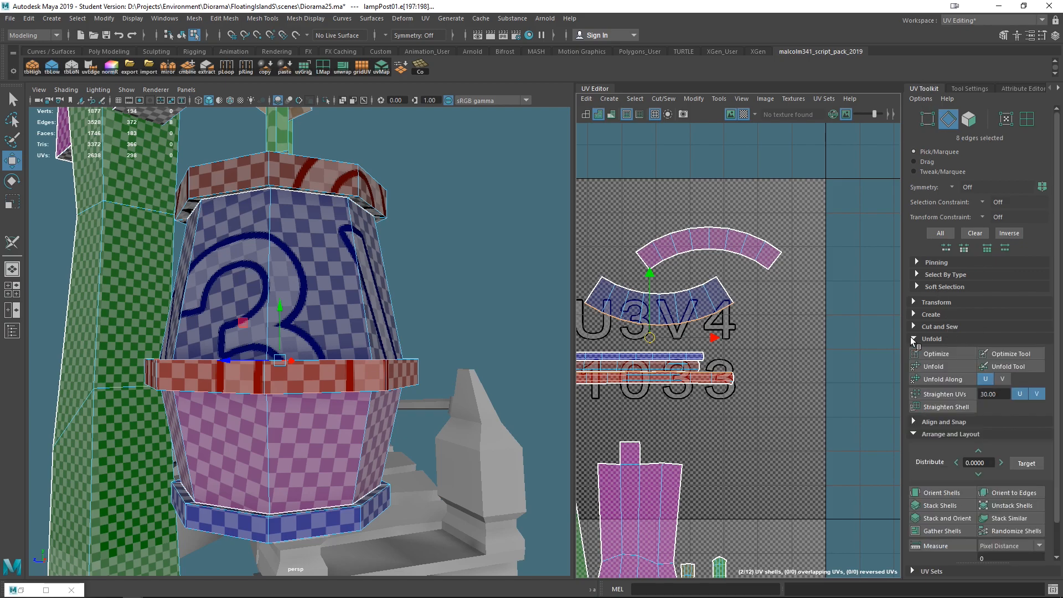
click(939, 408)
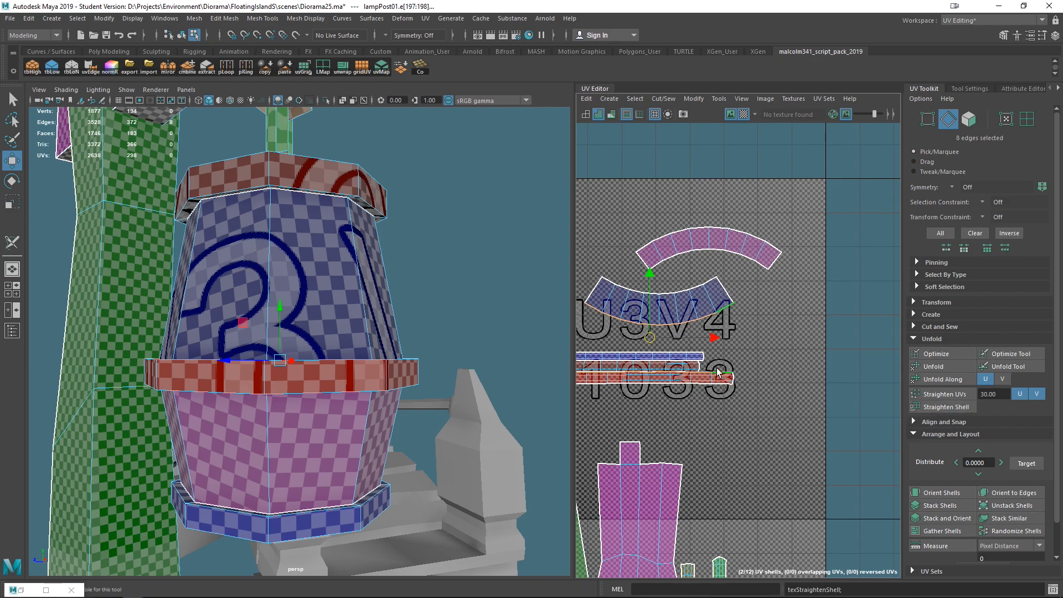
alt+middle_drag(688, 338, 753, 347)
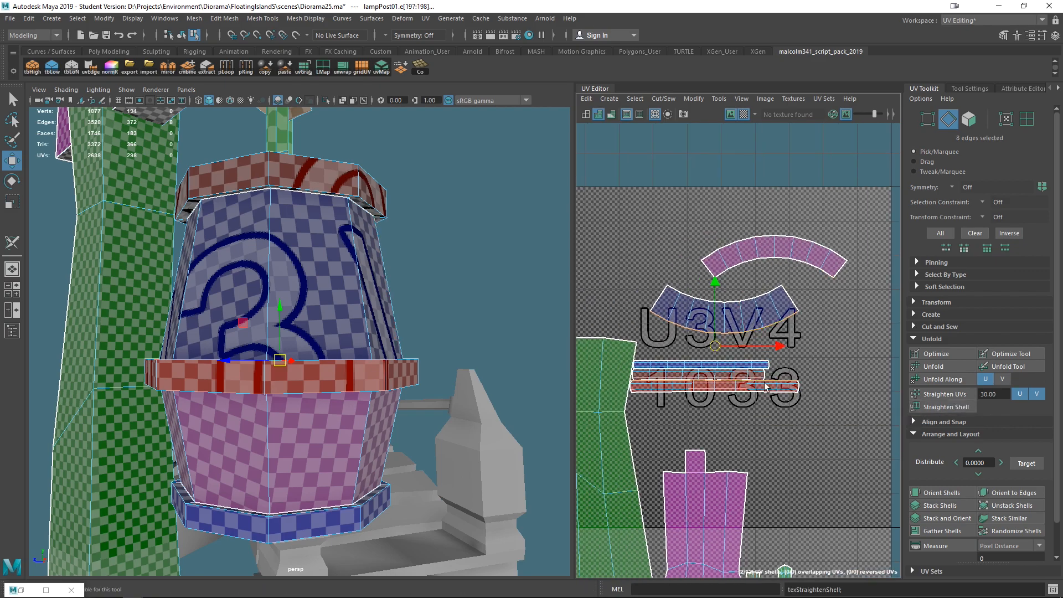
scroll(750, 407, up, 4)
scroll(797, 378, down, 2)
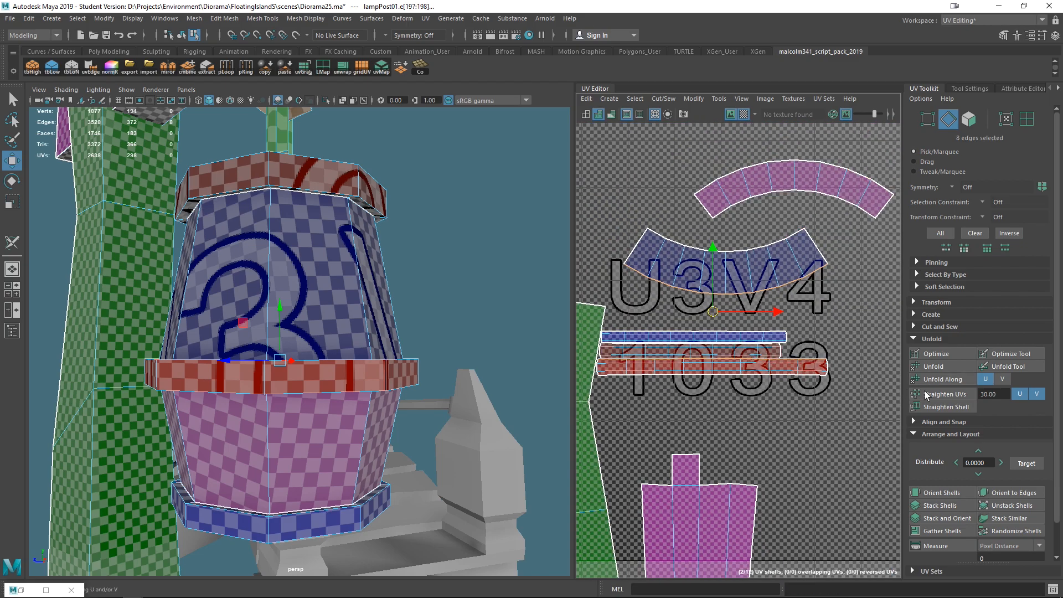
alt+middle_drag(803, 338, 779, 392)
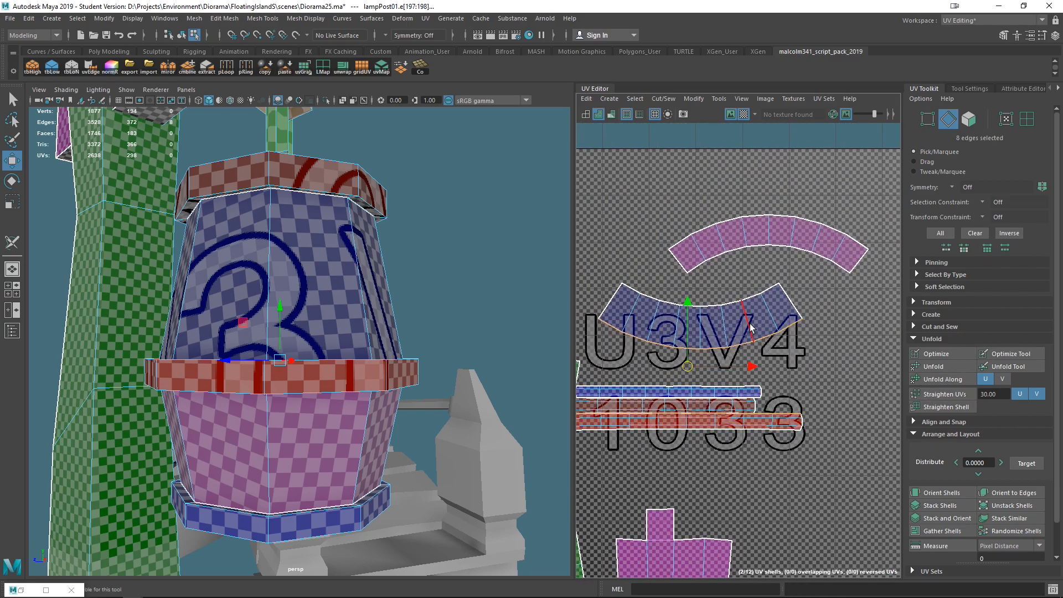
click(935, 395)
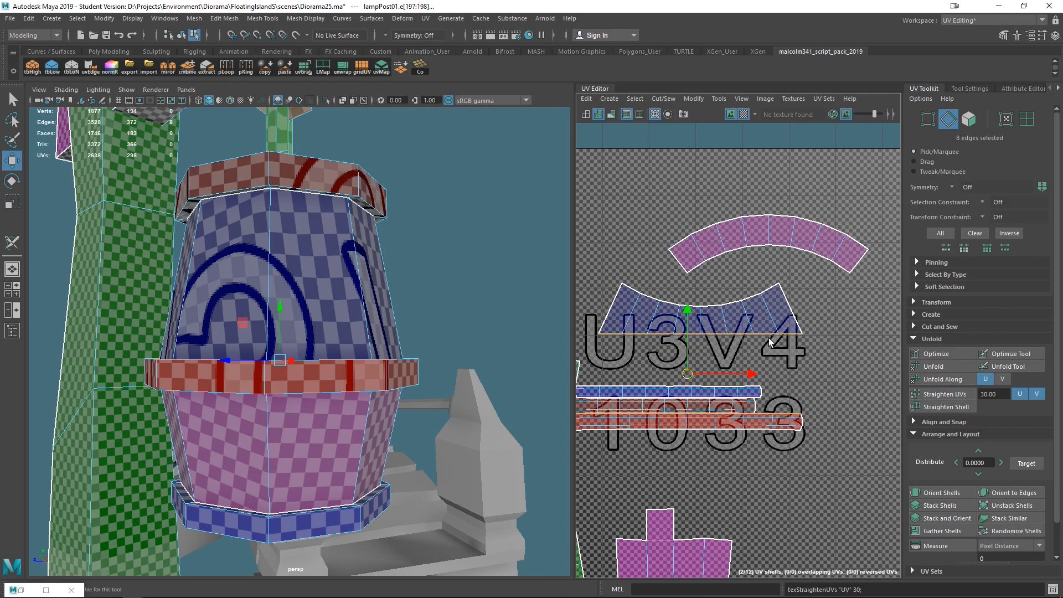
key(ctrl+z)
- Try Straighten Shell again on the blue band using its full and inner edge loops
shift+double_click(744, 297)
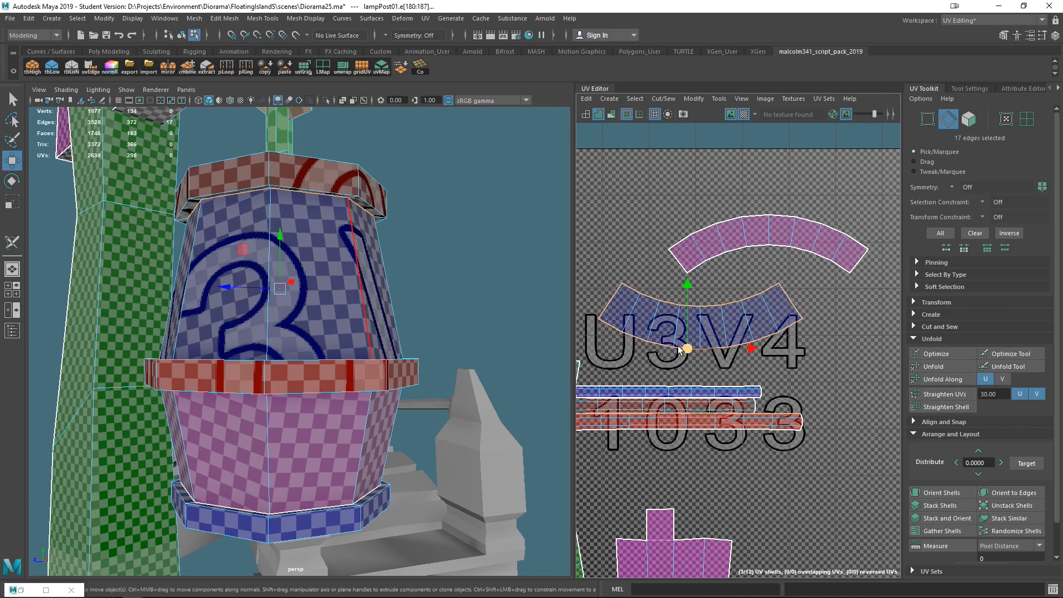
drag(767, 338, 580, 338)
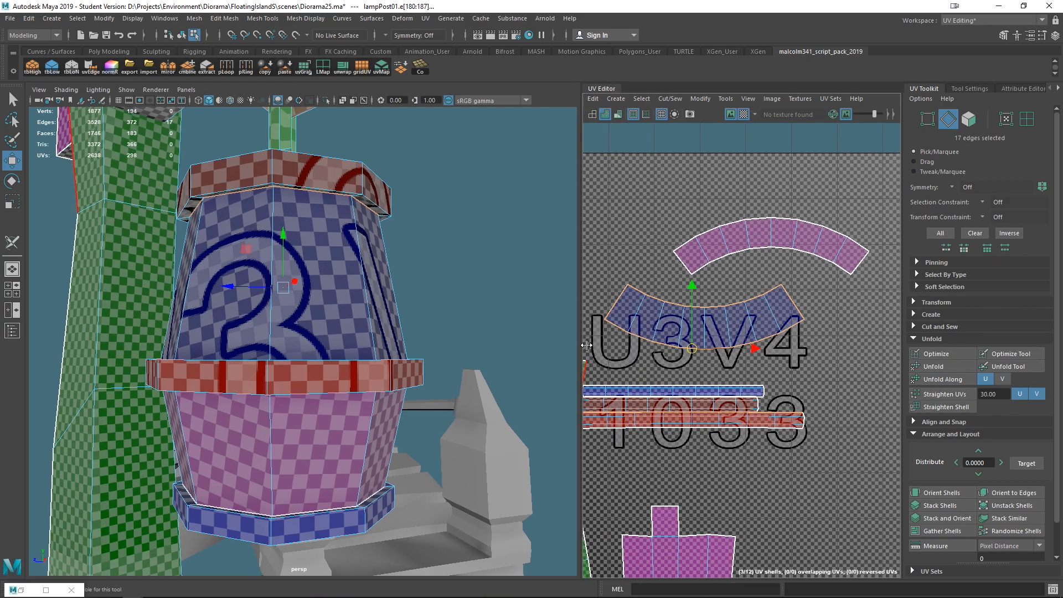
alt+middle_drag(740, 346, 776, 348)
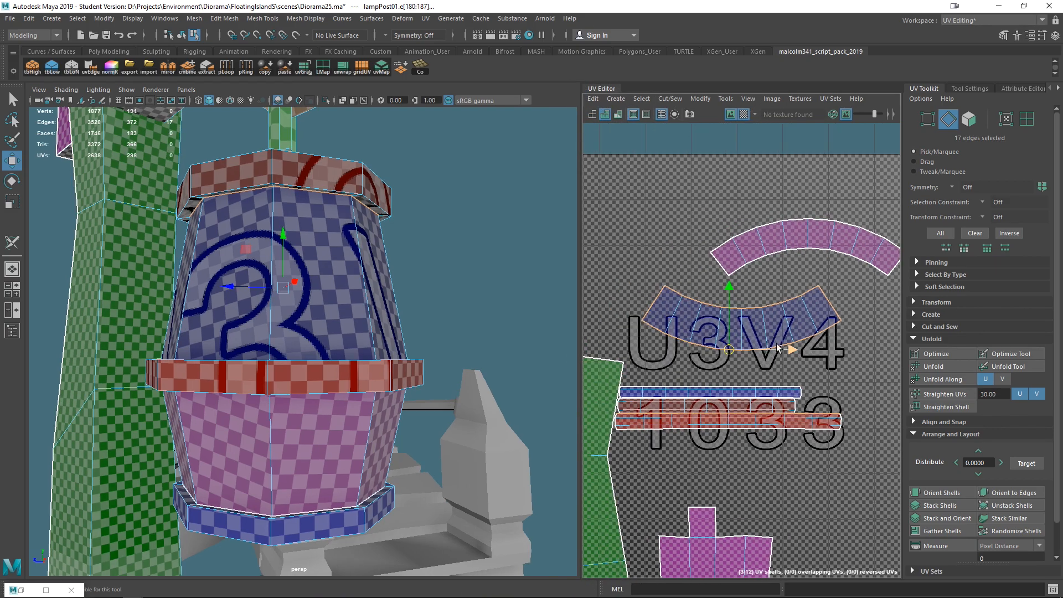
ctrl+click(656, 302)
click(942, 407)
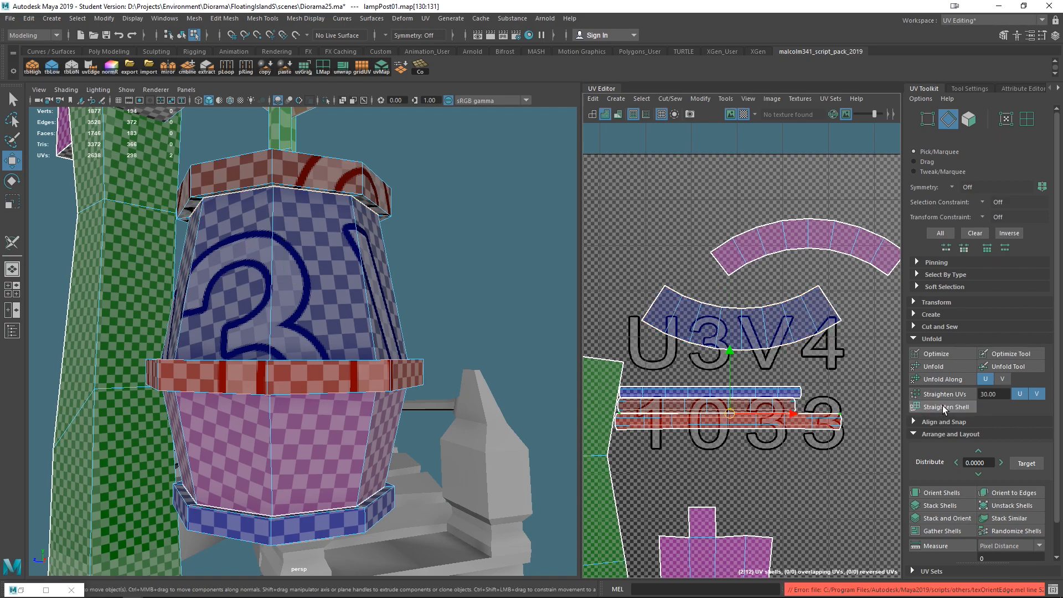
right_drag(729, 324, 727, 299)
double_click(716, 303)
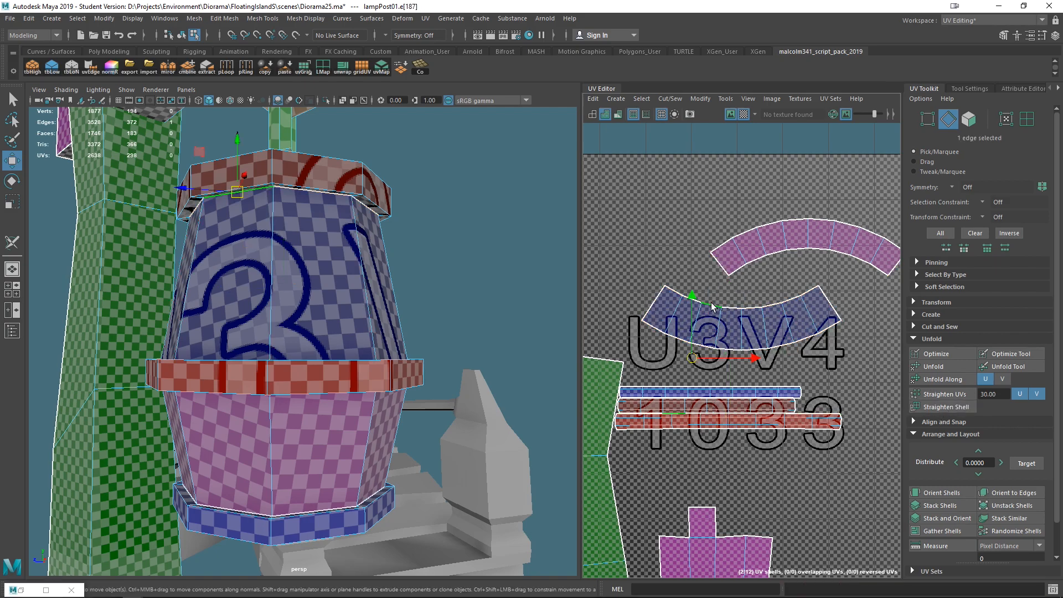
ctrl+drag(592, 374, 803, 310)
click(951, 404)
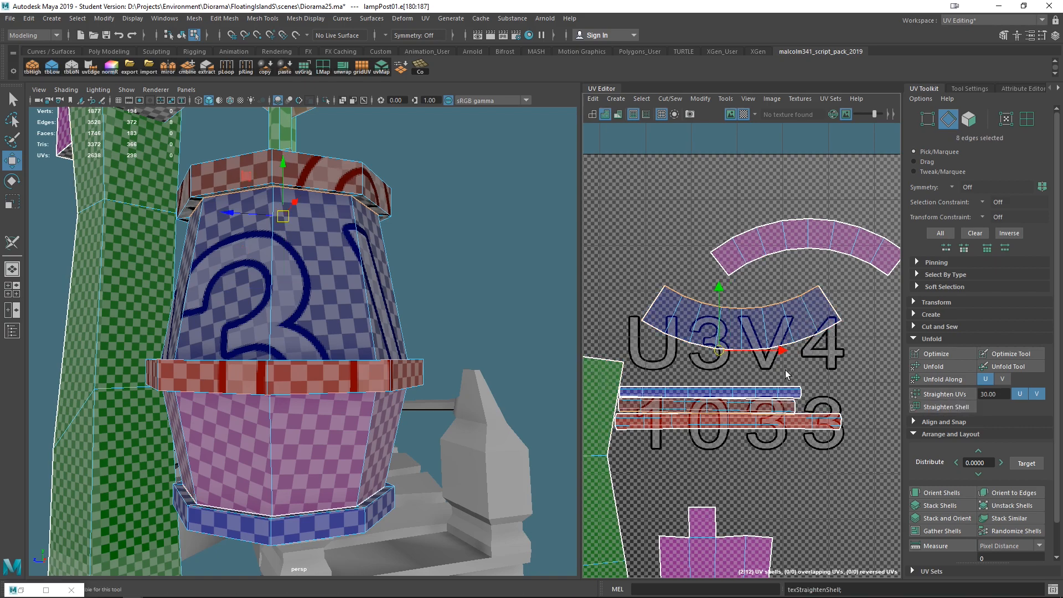
alt+middle_drag(800, 369, 782, 371)
click(941, 407)
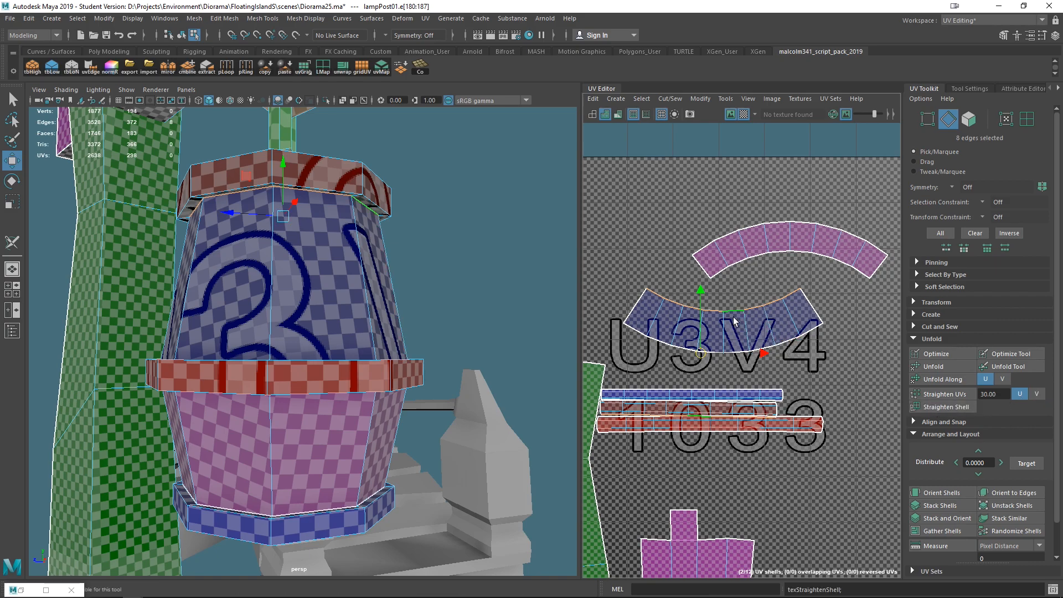
- Select the blue curved band's UVs and straighten the shell with Straighten Shell
alt+drag(505, 408, 458, 391)
right_drag(717, 328, 765, 331)
drag(616, 271, 830, 373)
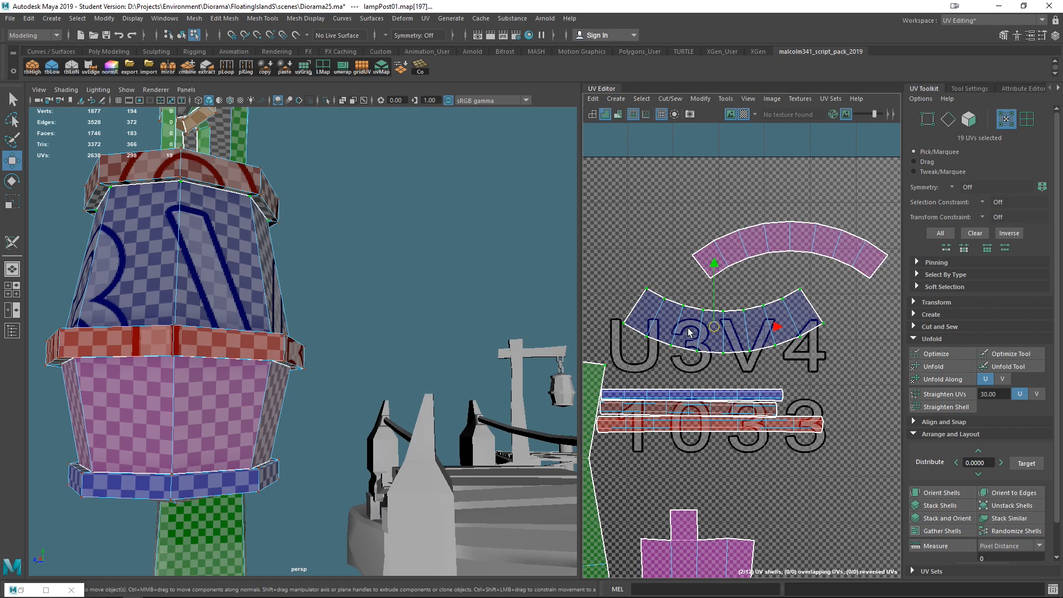
click(948, 409)
alt+drag(429, 321, 577, 354)
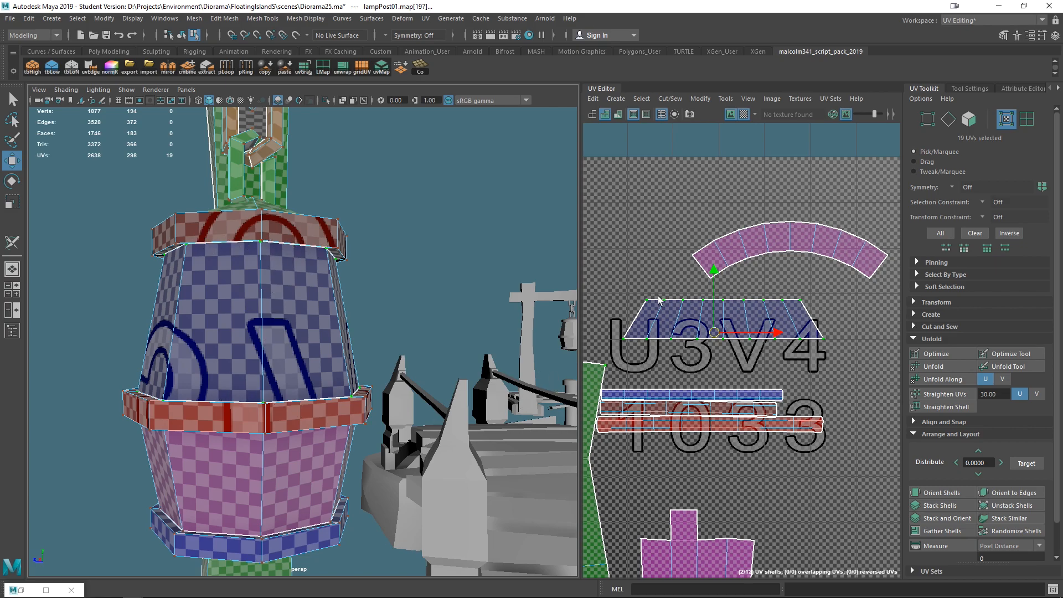
- Try scaling the straightened band's top row of UVs and undo it
drag(626, 287, 798, 304)
key(r)
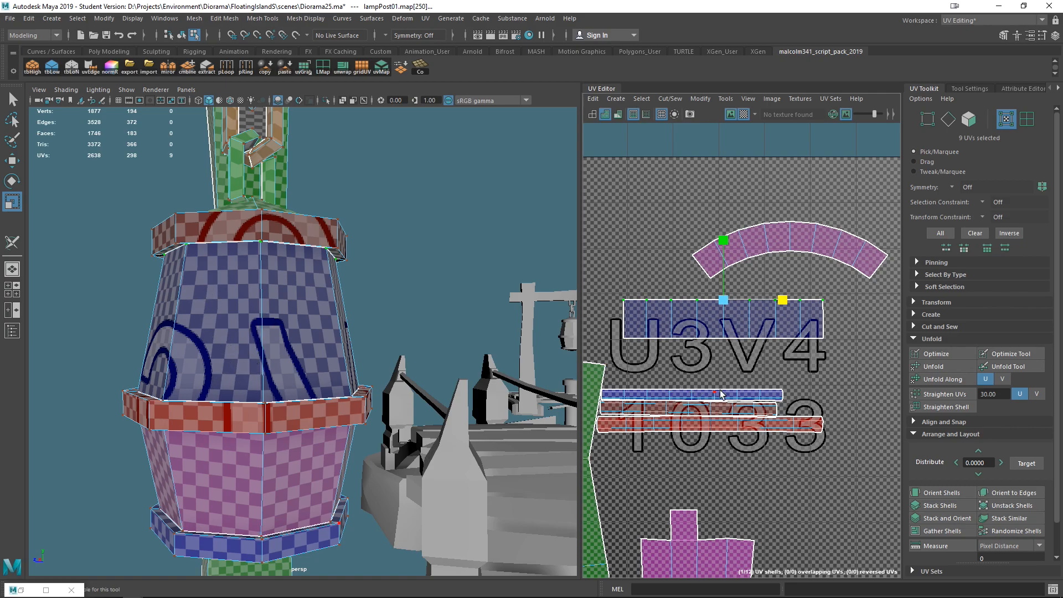
alt+middle_drag(721, 394, 743, 404)
key(ctrl+z)
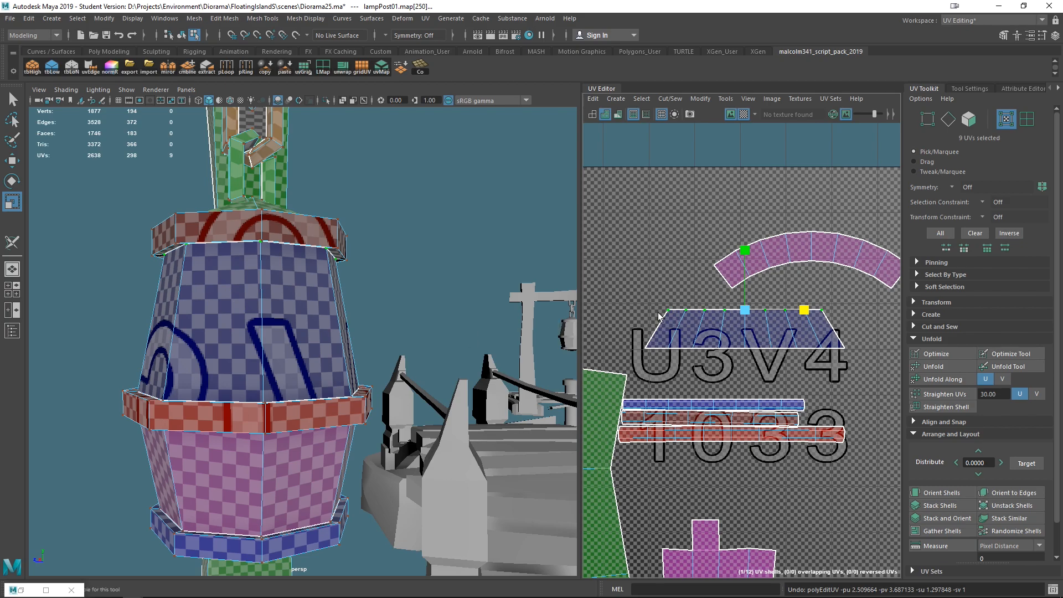
- Try Straighten Shell on the pink curved band using its inner edge loop
alt+middle_drag(614, 326, 484, 396)
alt+middle_drag(633, 359, 688, 358)
right_drag(702, 303, 726, 316)
scroll(754, 358, down, 2)
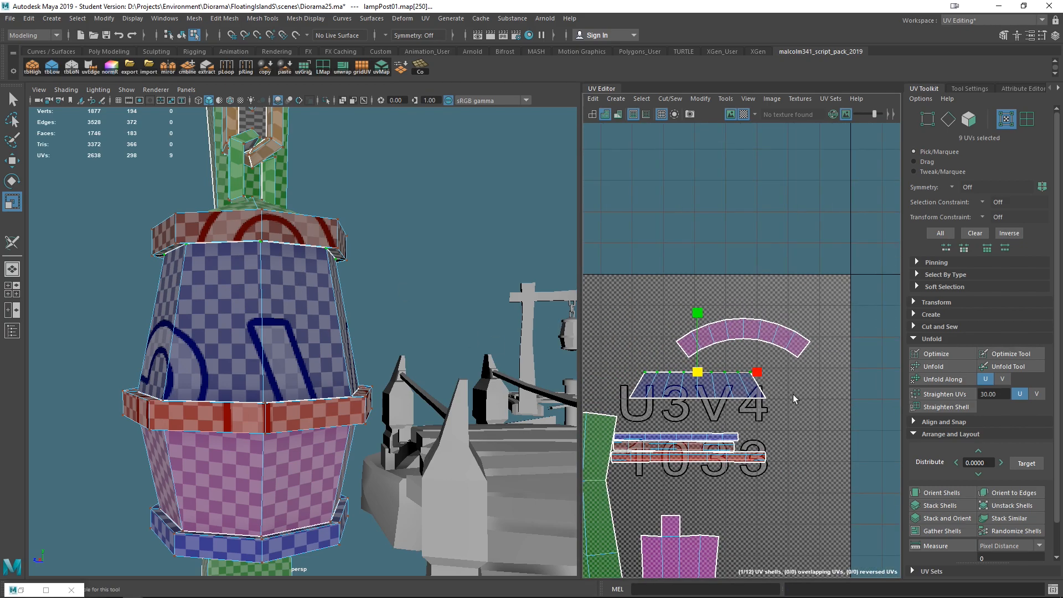
drag(649, 289, 834, 368)
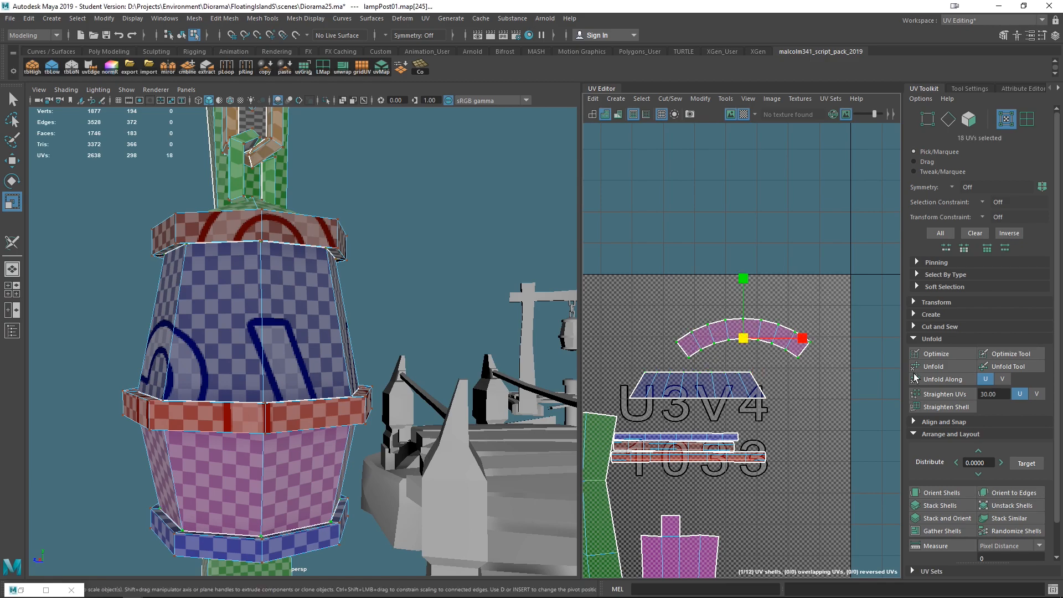
scroll(721, 378, up, 5)
scroll(717, 378, down, 4)
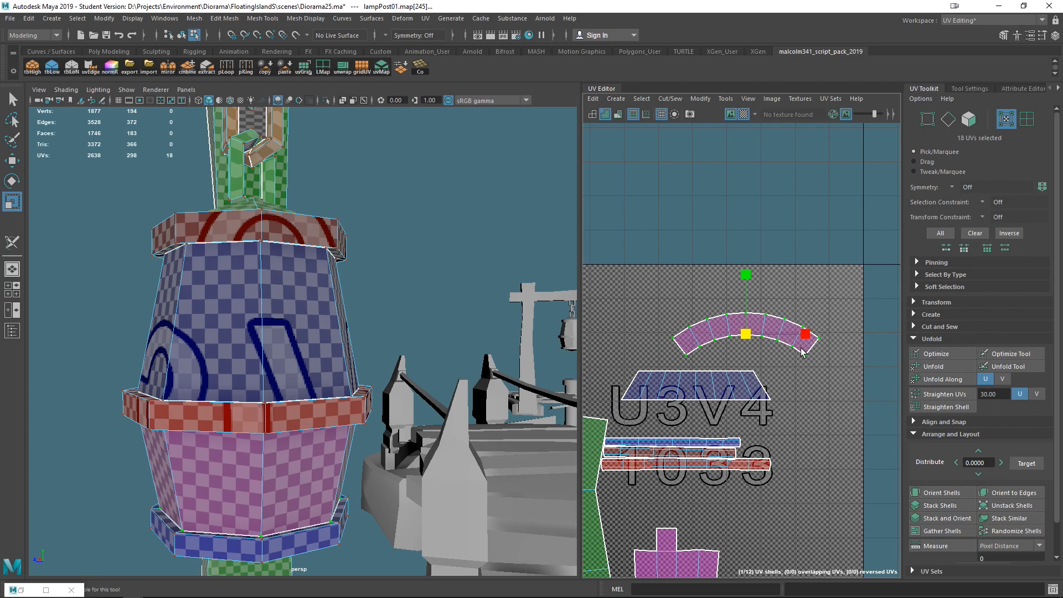
scroll(453, 411, down, 3)
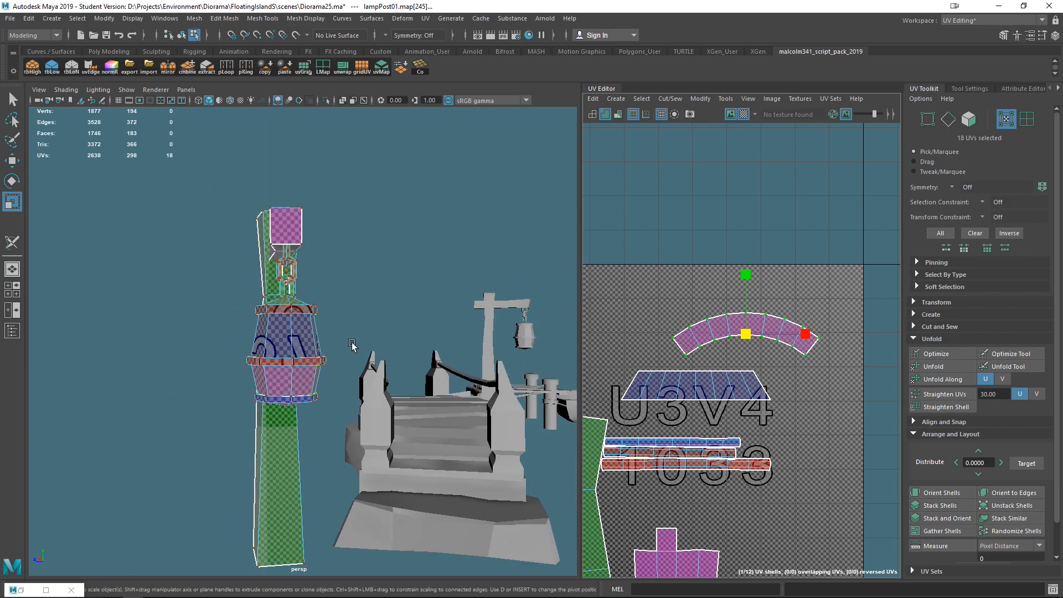
scroll(366, 365, up, 6)
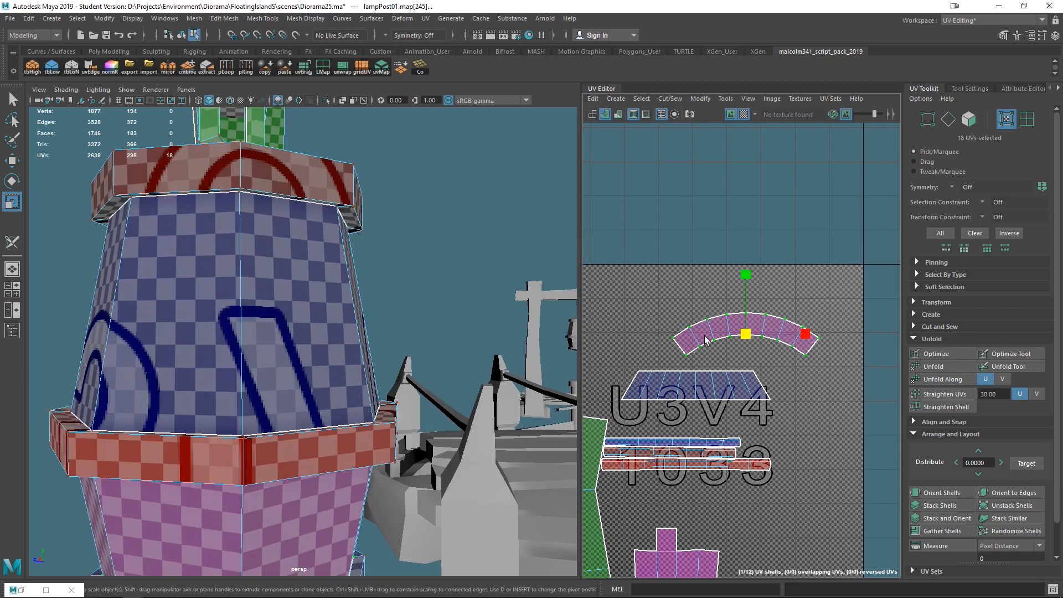
right_drag(697, 348, 685, 291)
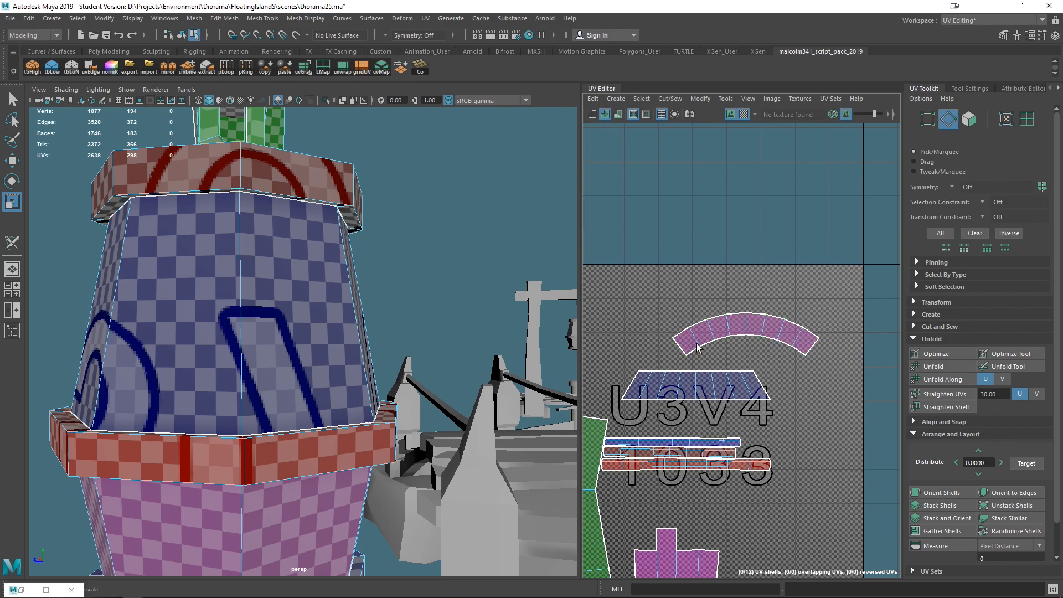
double_click(703, 345)
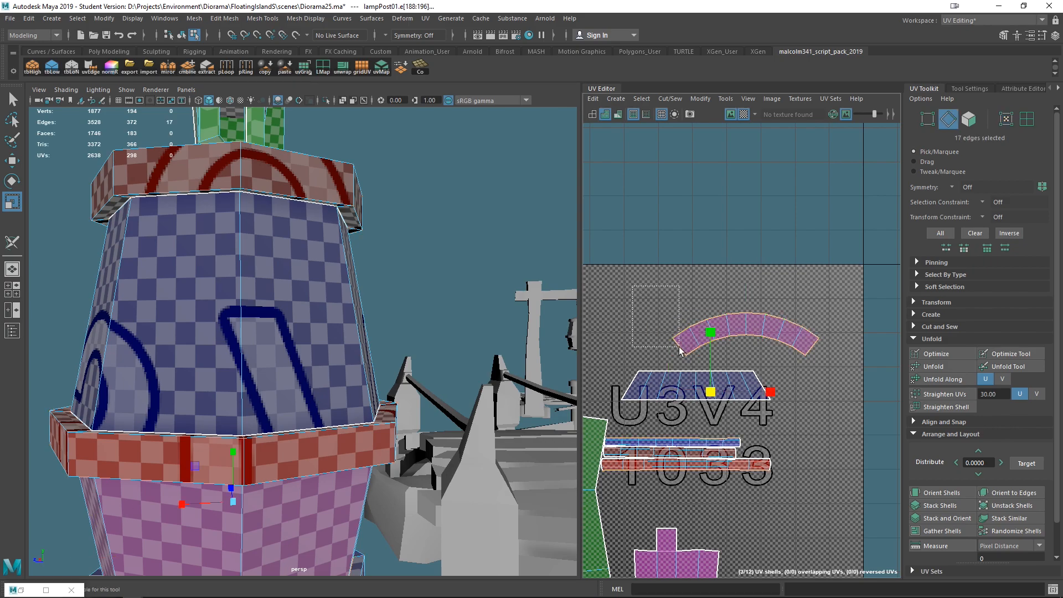
ctrl+drag(679, 306, 845, 325)
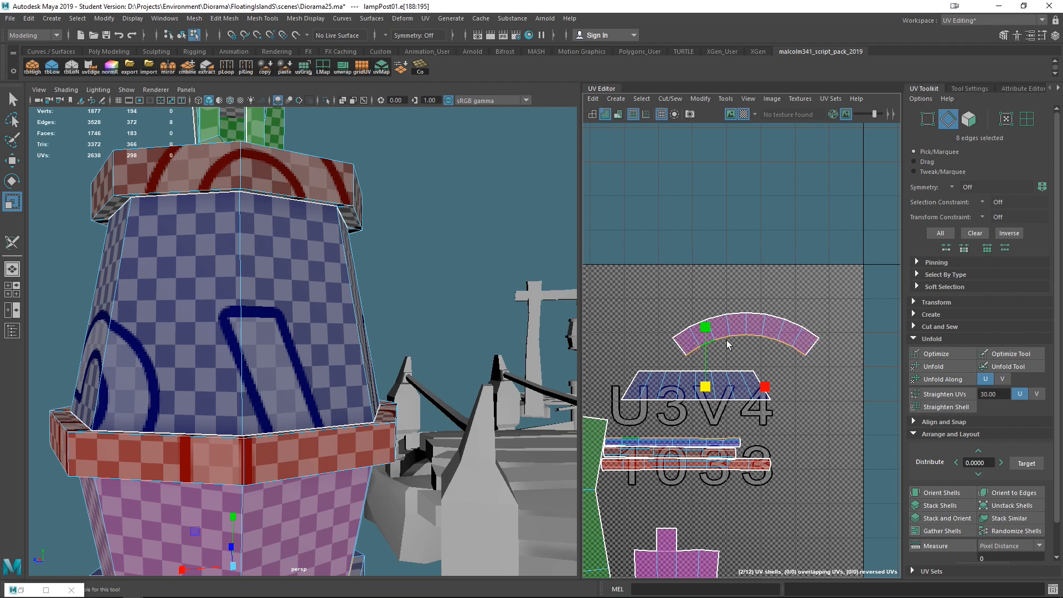
click(945, 407)
- Apply Straighten UVs to the pink curved band's UVs, undo it, and toggle the V straighten direction
right_click(766, 340)
right_drag(766, 338, 818, 325)
drag(860, 283, 638, 364)
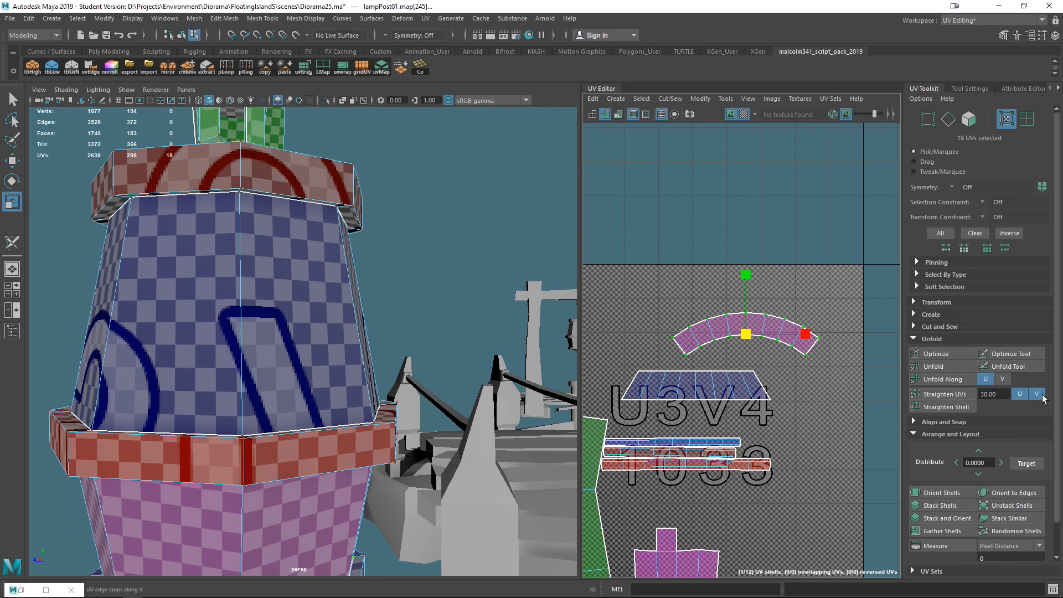
click(949, 393)
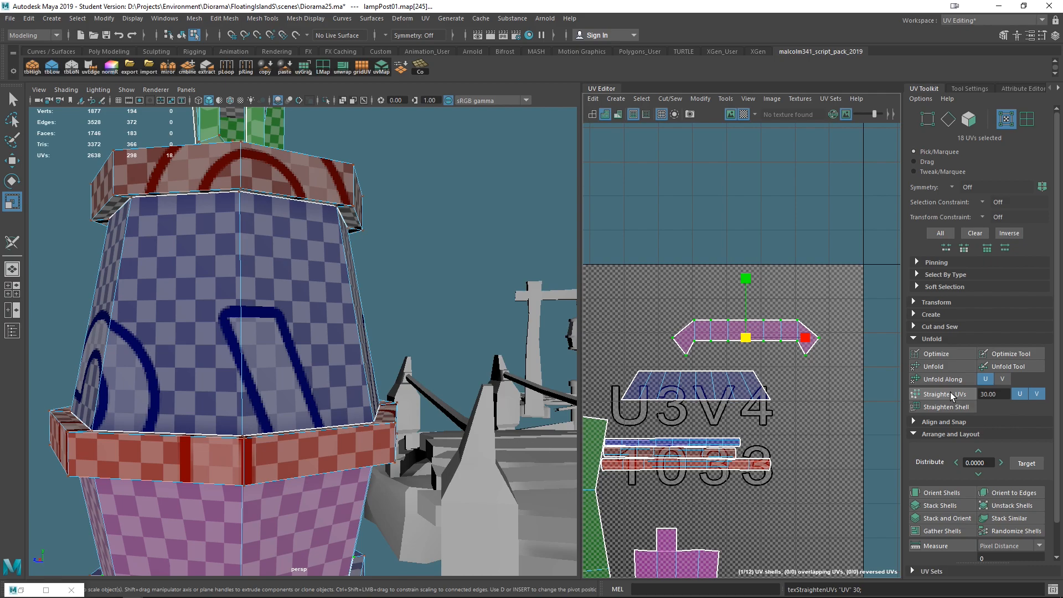
key(ctrl+z)
click(1036, 394)
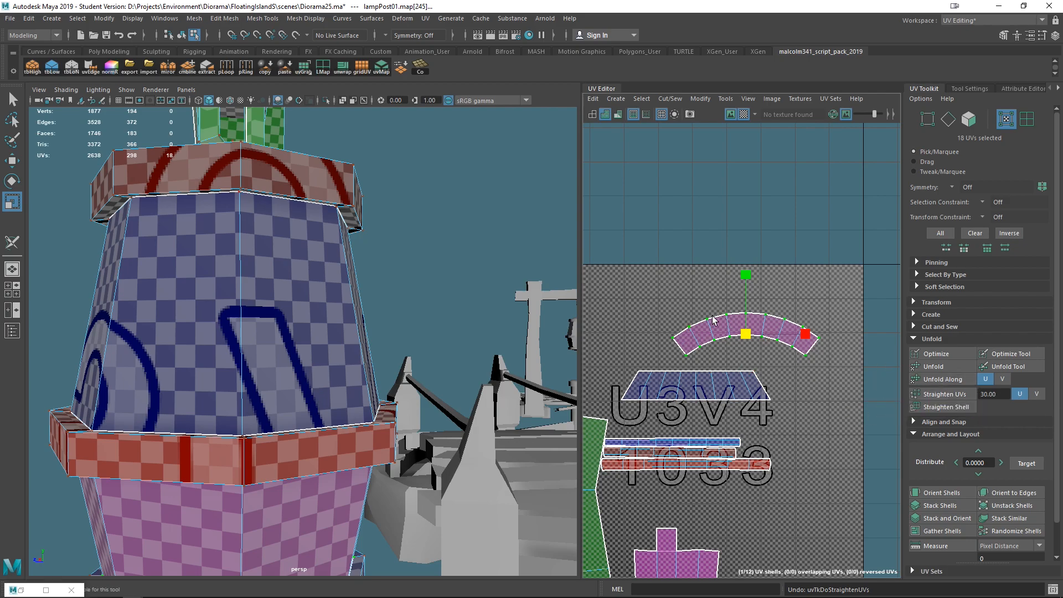
- Apply Straighten UVs along U to the pink curved band's selected UVs
click(944, 393)
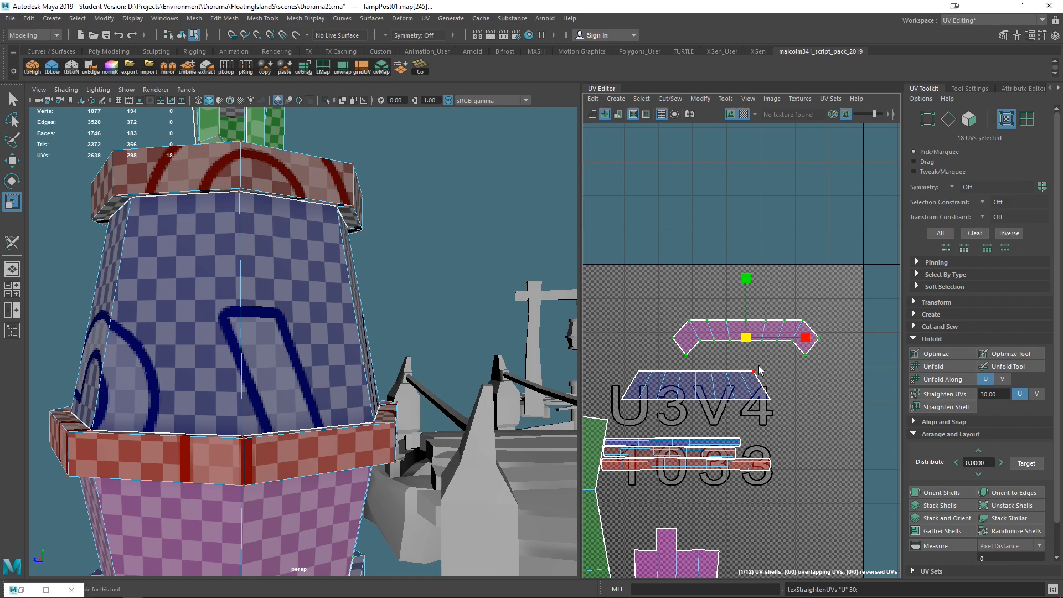
key(f)
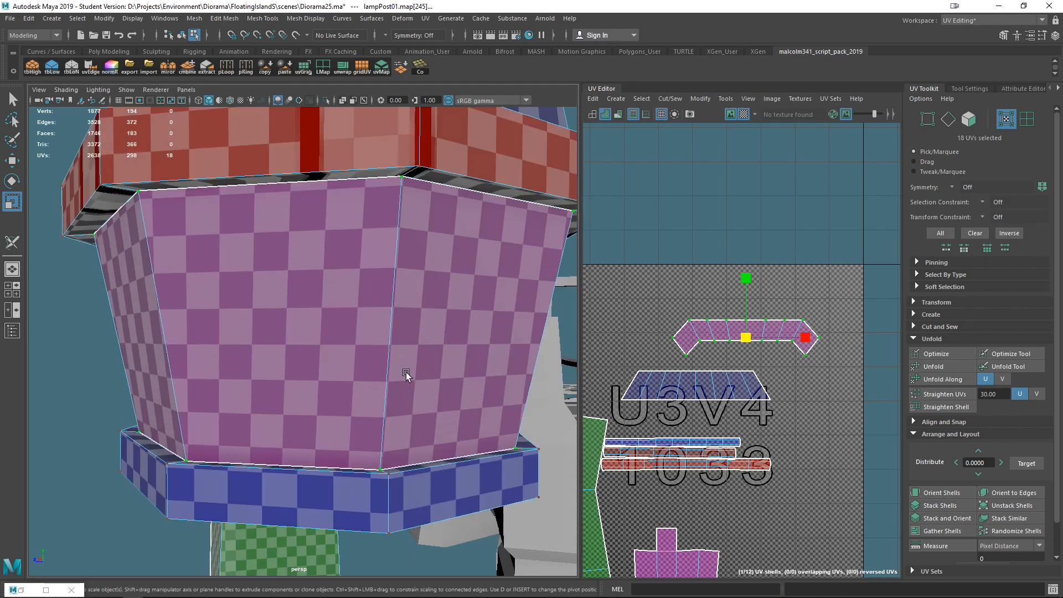
alt+drag(321, 402, 646, 386)
scroll(494, 384, down, 5)
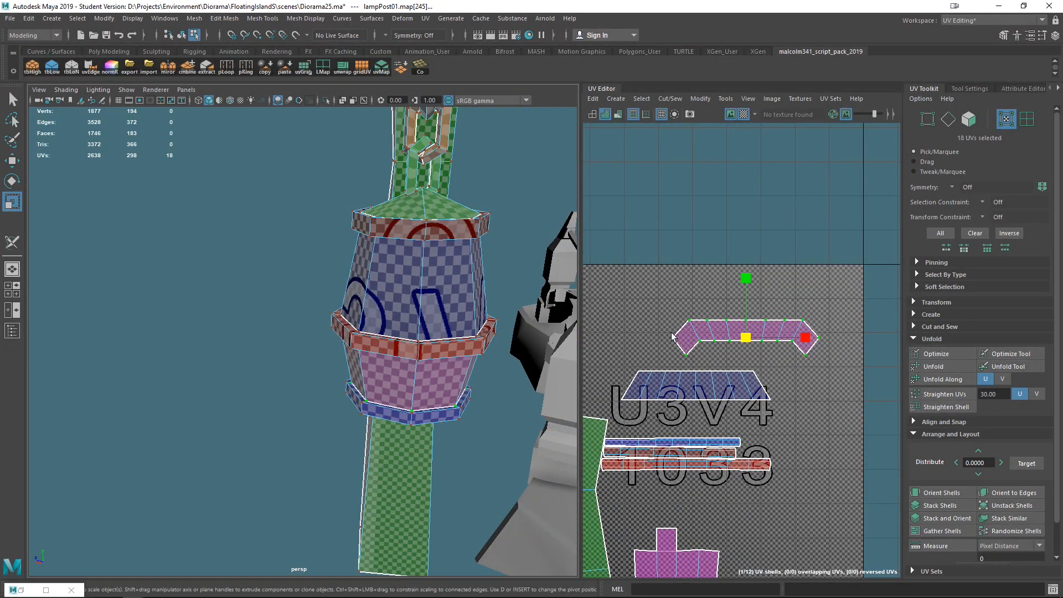
- Select the UVs at both ends of the straightened pink band and nudge them slightly upward
drag(662, 332, 697, 372)
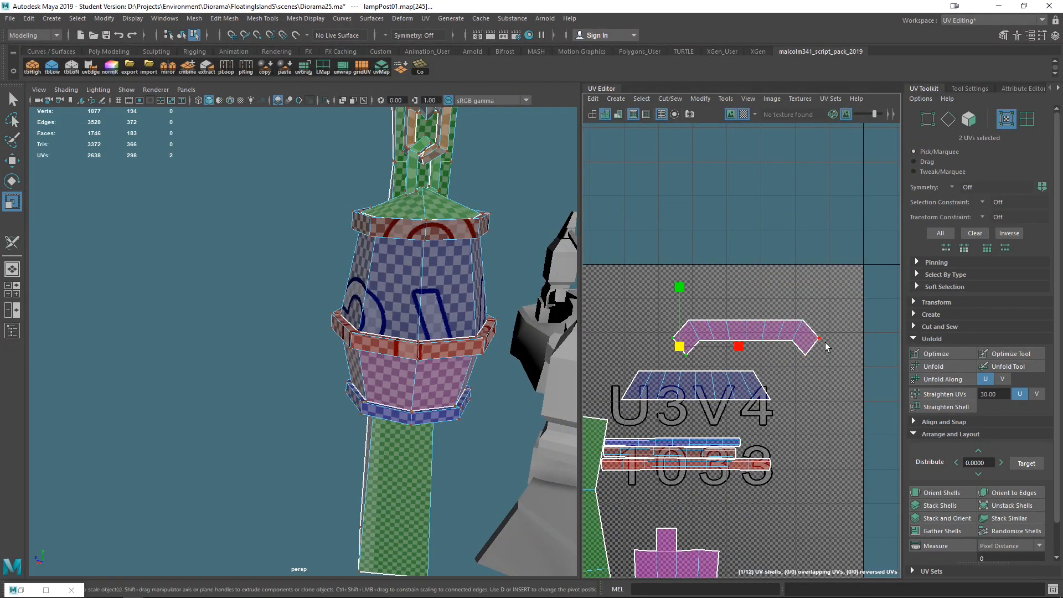
shift+drag(829, 333, 797, 380)
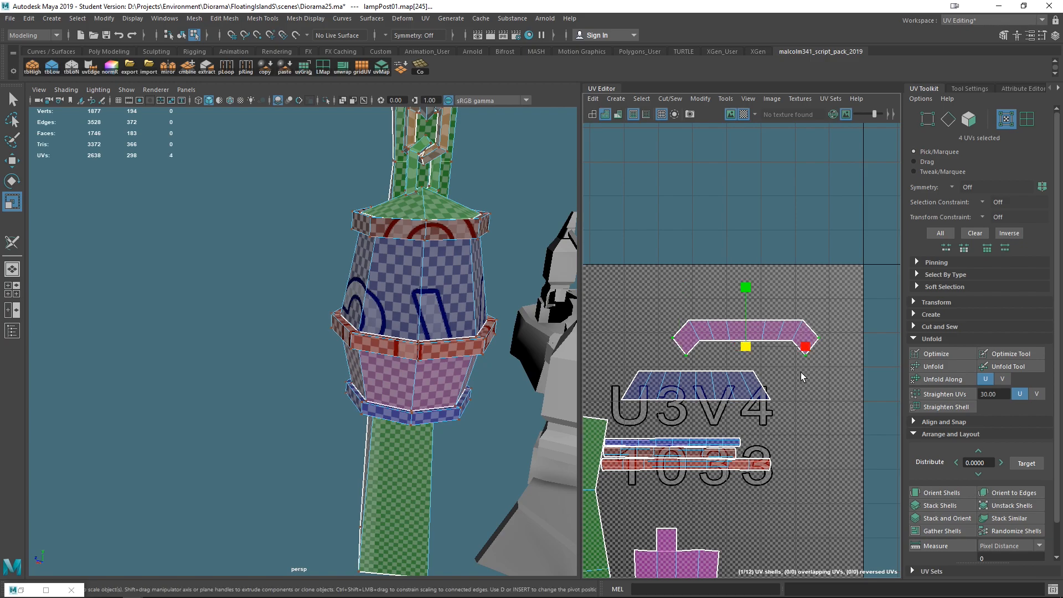
key(w)
alt+drag(485, 379, 299, 360)
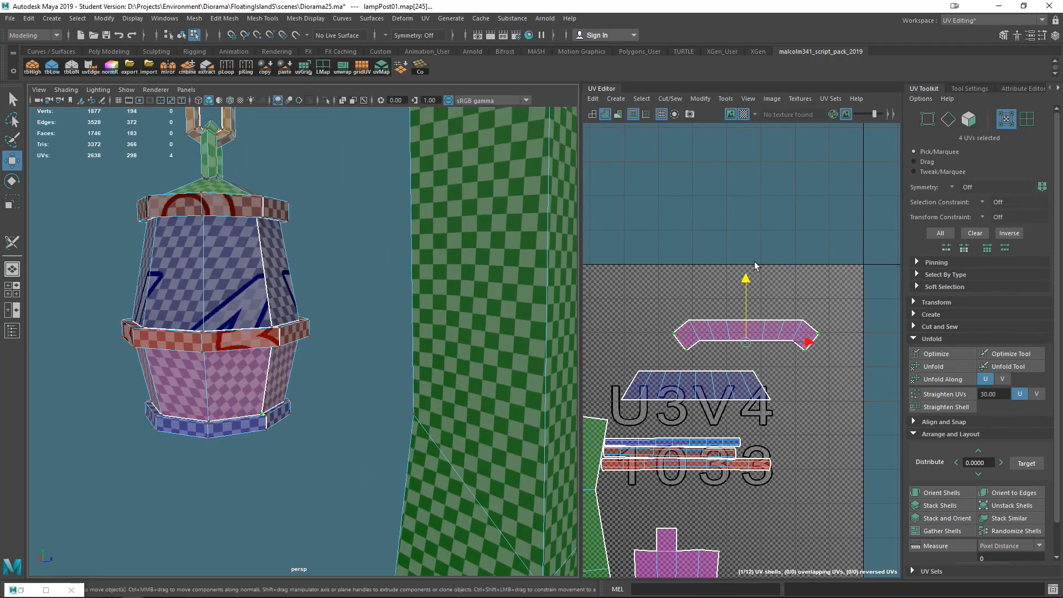
mouse_move(744, 278)
mouse_down()
mouse_move(742, 260)
mouse_move(744, 275)
mouse_up()
- Select all UVs of the pink band and move the band slightly upward
scroll(719, 304, down, 4)
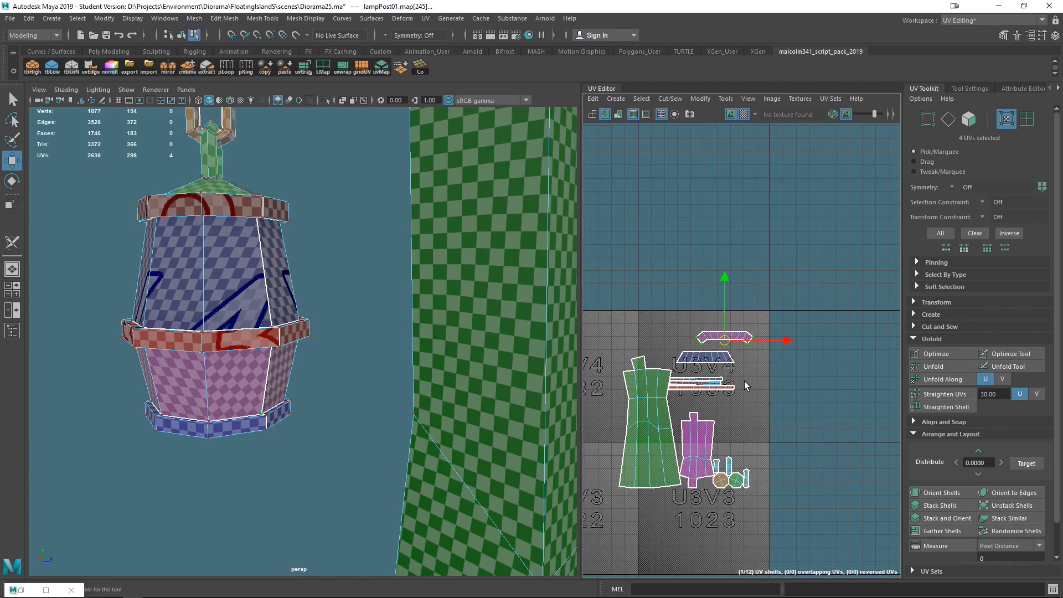
scroll(703, 316, up, 3)
right_drag(693, 318, 733, 318)
drag(632, 296, 791, 344)
right_drag(710, 317, 706, 305)
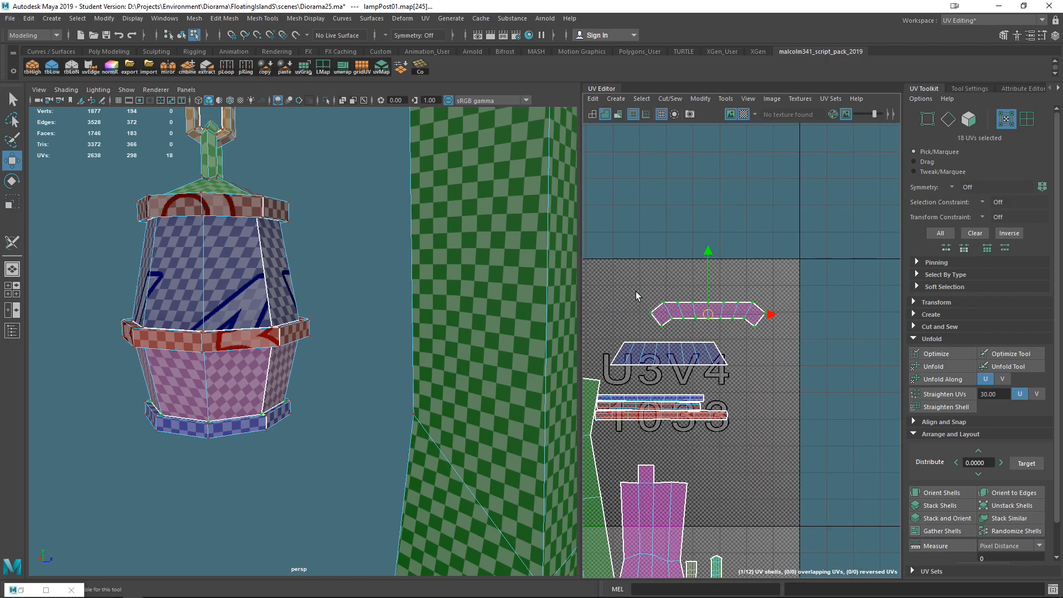
- In shell selection mode, move the pink band shell down beneath the blue band shell
scroll(705, 324, down, 3)
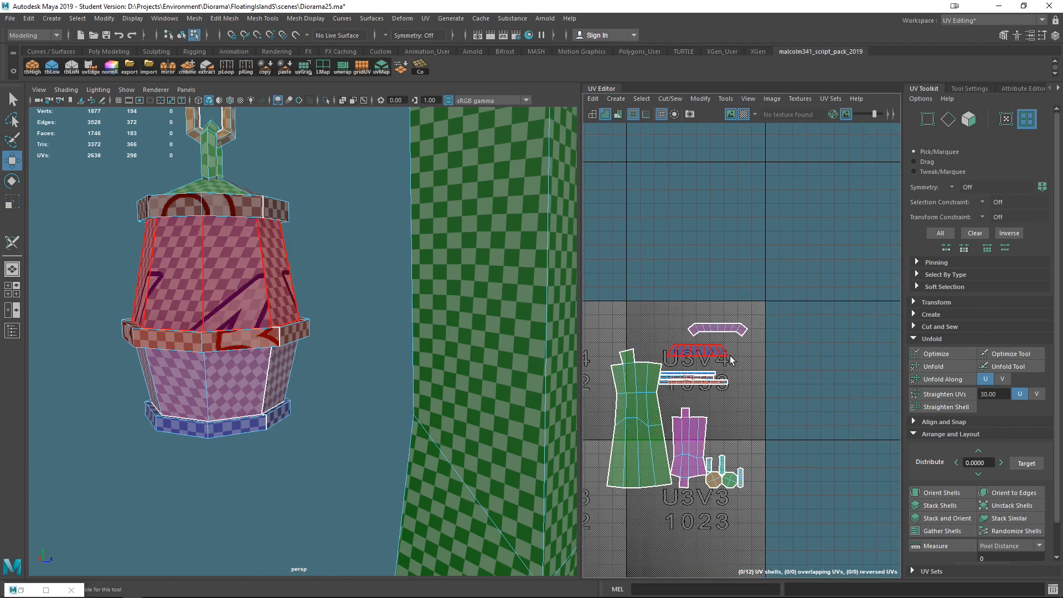
click(718, 330)
drag(717, 330, 697, 361)
alt+right_drag(728, 379, 754, 393)
alt+middle_drag(754, 393, 888, 407)
alt+right_drag(889, 408, 866, 403)
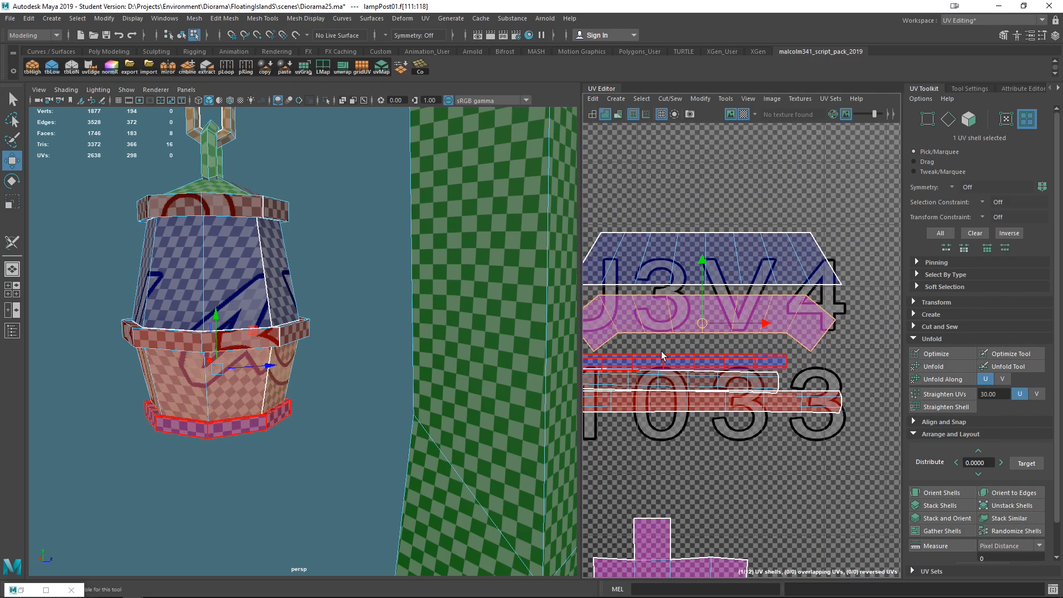
- Turn off the checker texture display and nudge the pink band shell slightly upward
click(745, 114)
alt+right_drag(768, 246, 775, 251)
alt+middle_drag(775, 251, 851, 259)
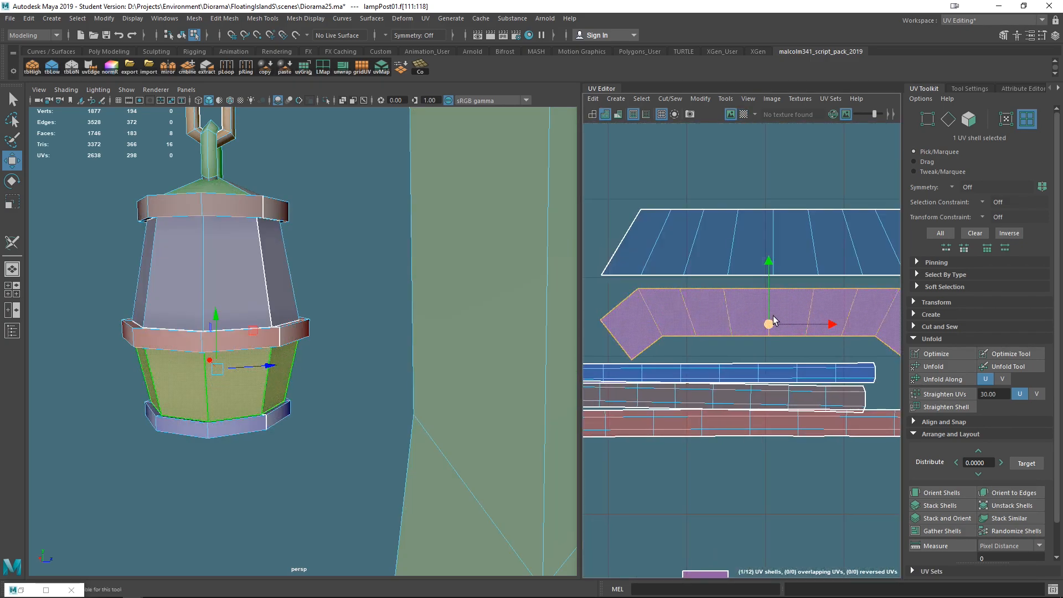
drag(769, 323, 767, 318)
scroll(730, 351, down, 3)
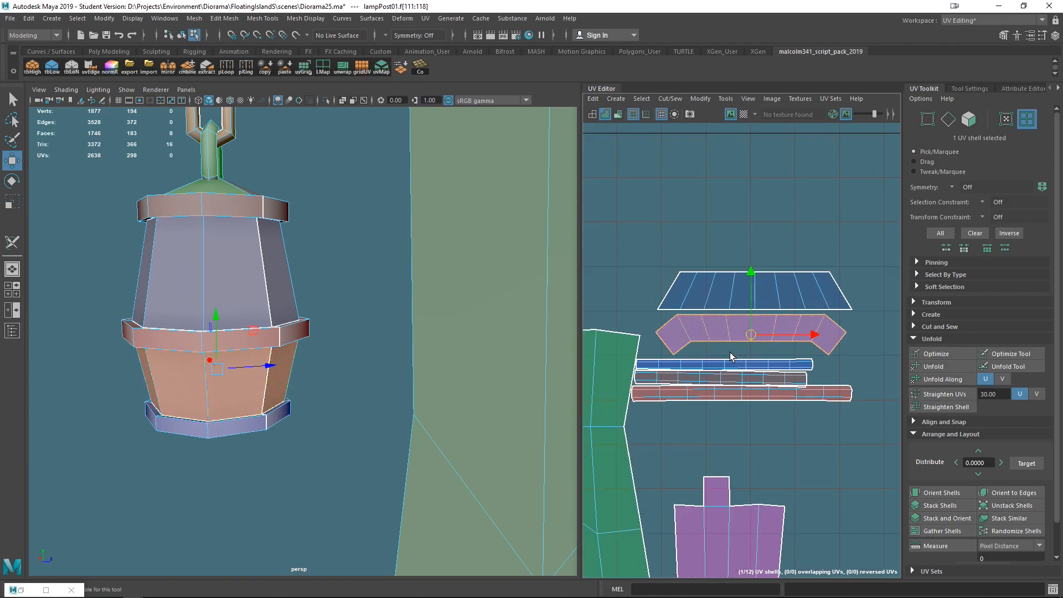
- Select the thin band shells beneath the pink band and nudge them into a tidy stack
click(736, 396)
mouse_move(737, 396)
mouse_down()
mouse_move(749, 409)
mouse_move(738, 390)
mouse_up()
click(727, 384)
scroll(653, 406, down, 2)
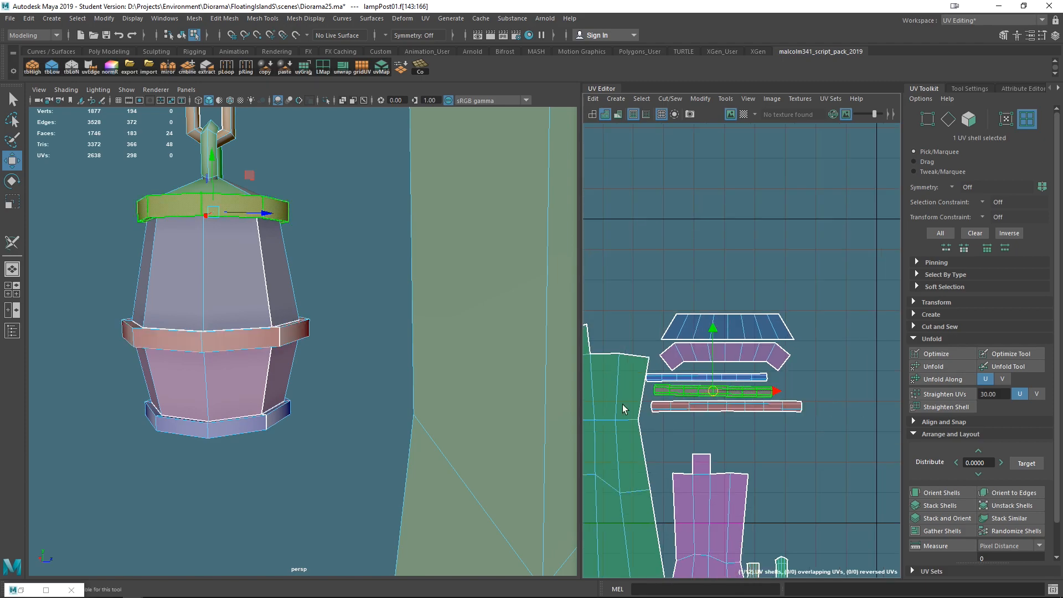
- Select the tall green shell and shift it slightly left beside the other shells
click(622, 412)
scroll(622, 412, down, 2)
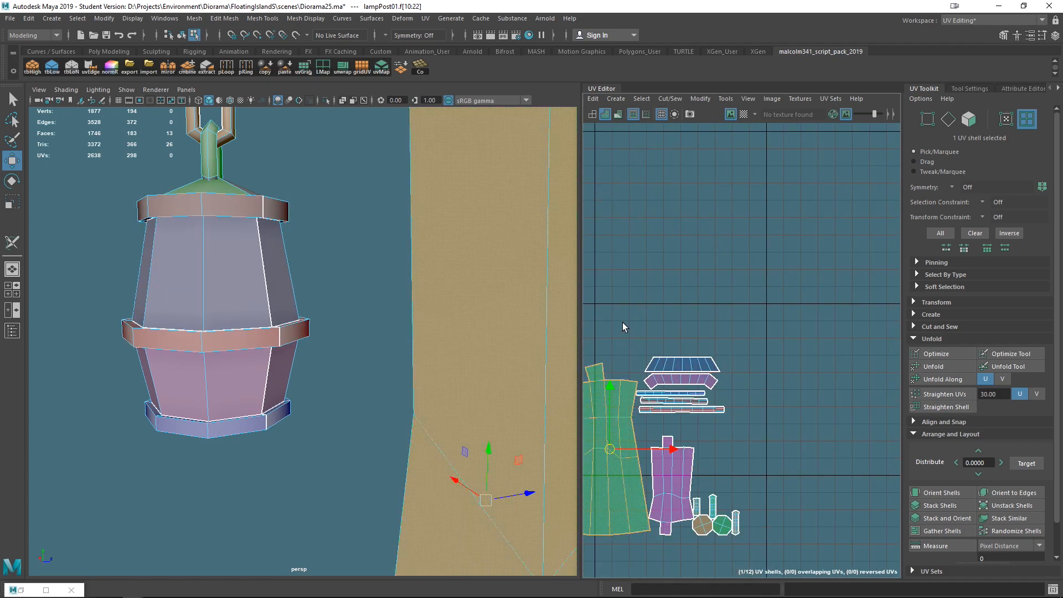
scroll(622, 327, down, 5)
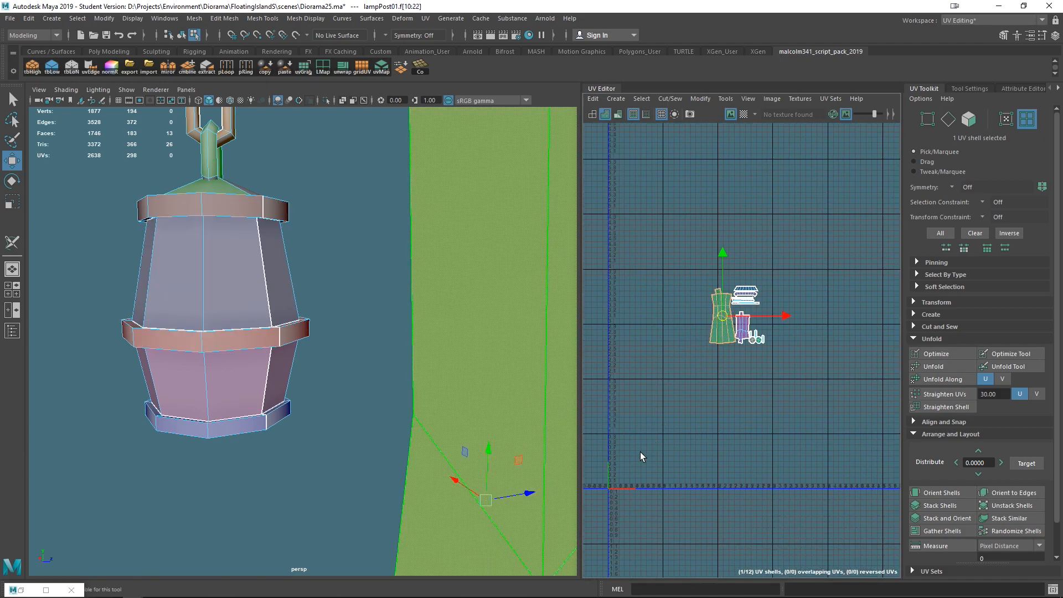
scroll(742, 313, up, 10)
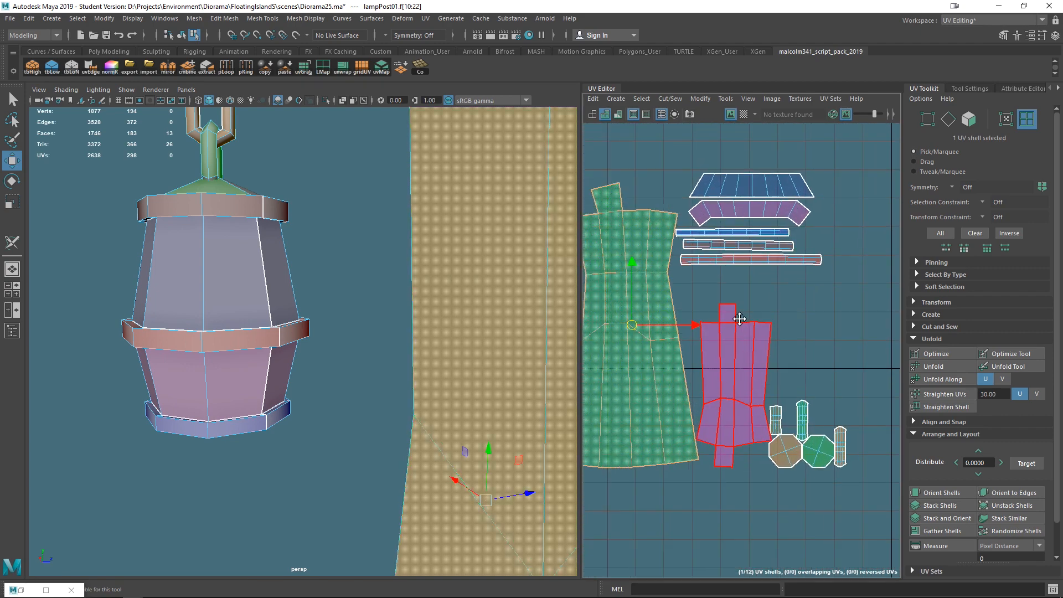
drag(652, 321, 648, 319)
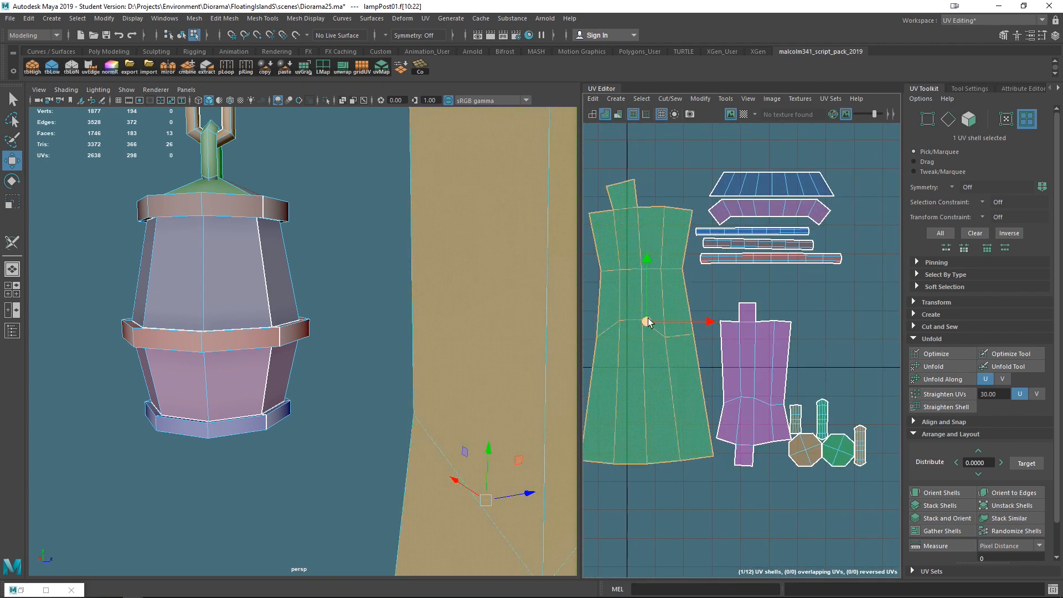
- Move the tall pink shell upward next to the green shell and nudge the green shell
click(753, 366)
mouse_move(751, 373)
mouse_down()
mouse_move(738, 349)
mouse_move(724, 361)
mouse_move(741, 357)
mouse_up()
click(671, 360)
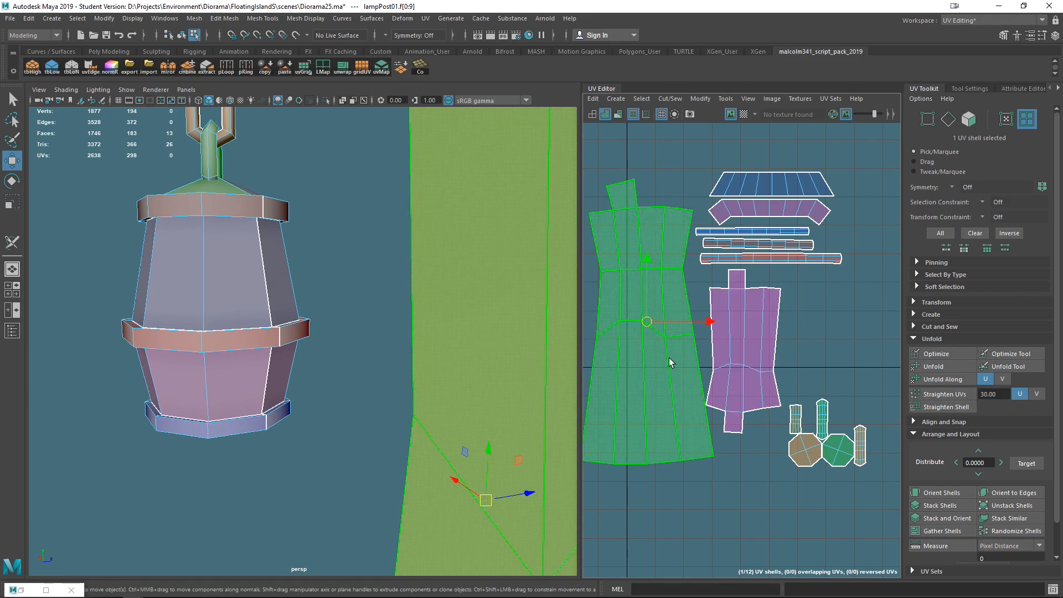
drag(710, 323, 705, 323)
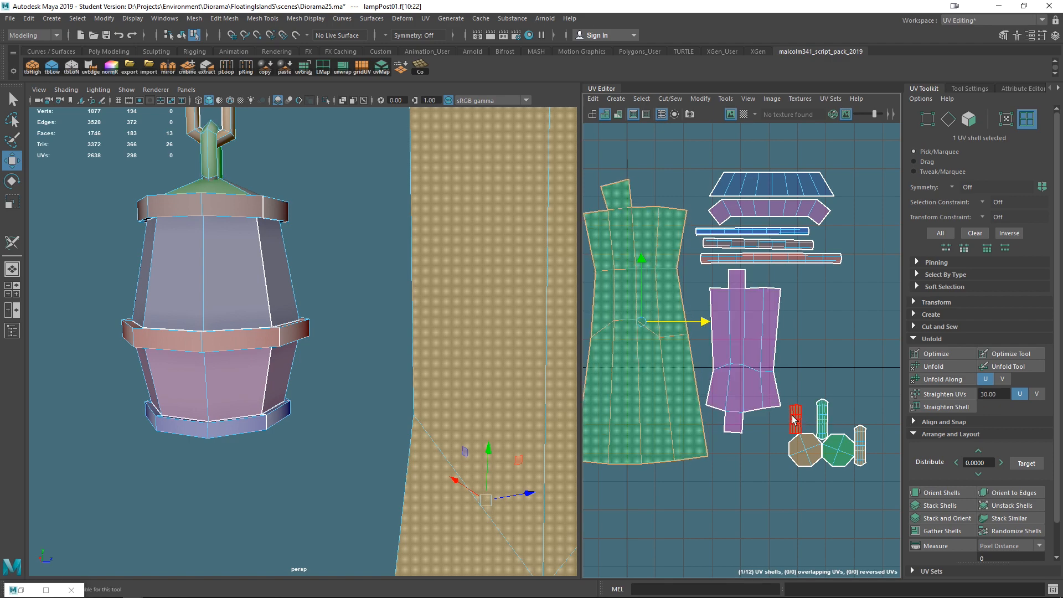
- Select and rearrange the small chain and octagon shells below the tall pink shell
click(795, 356)
click(822, 409)
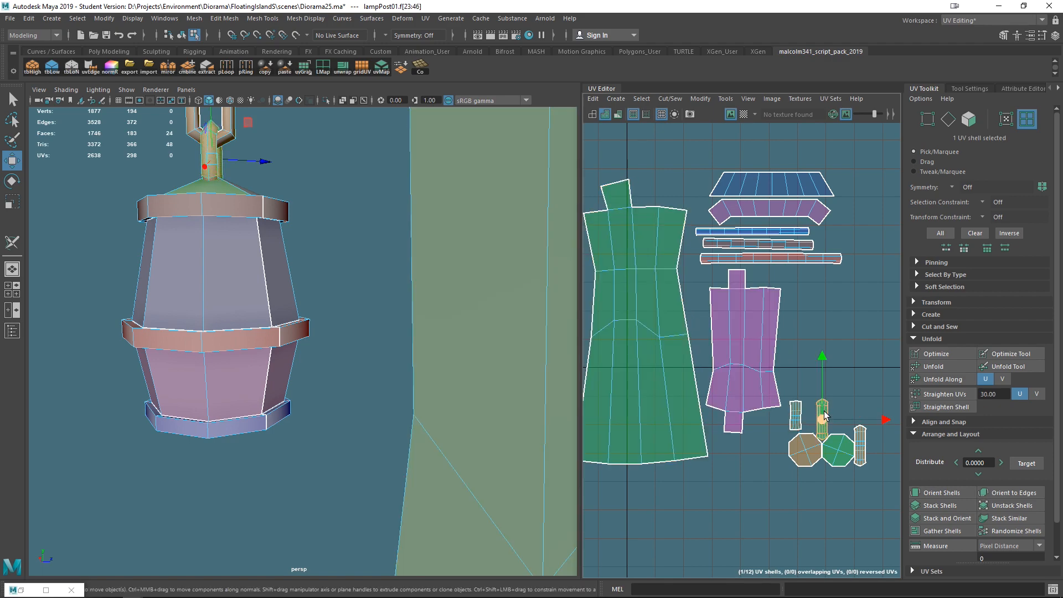
click(859, 445)
drag(857, 445, 802, 454)
click(805, 451)
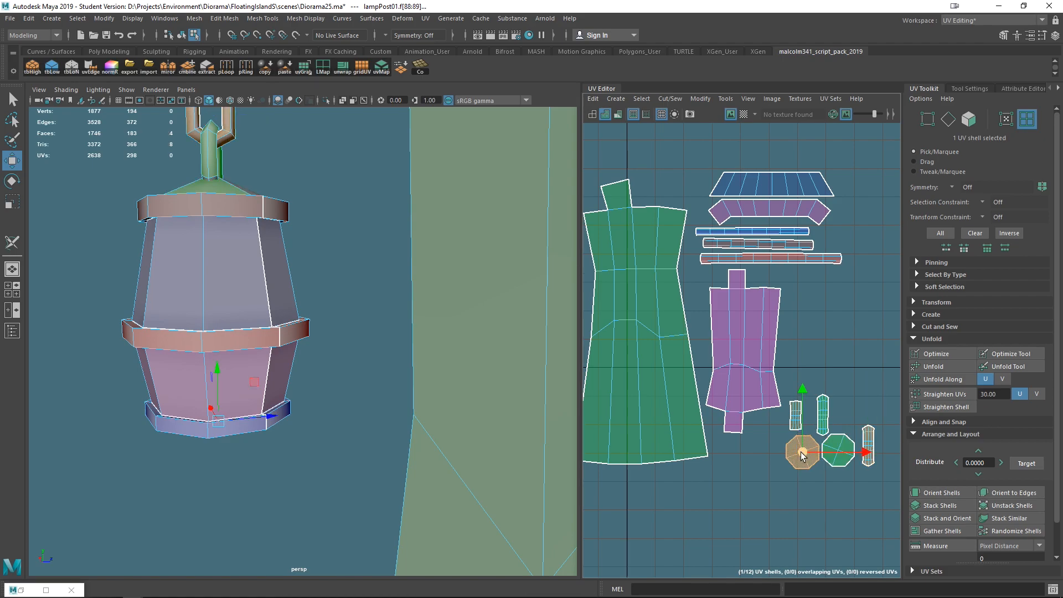
- Select all twelve UV shells and move them together toward the upper right of the grid
scroll(687, 266, down, 9)
drag(641, 227, 774, 361)
scroll(741, 360, down, 5)
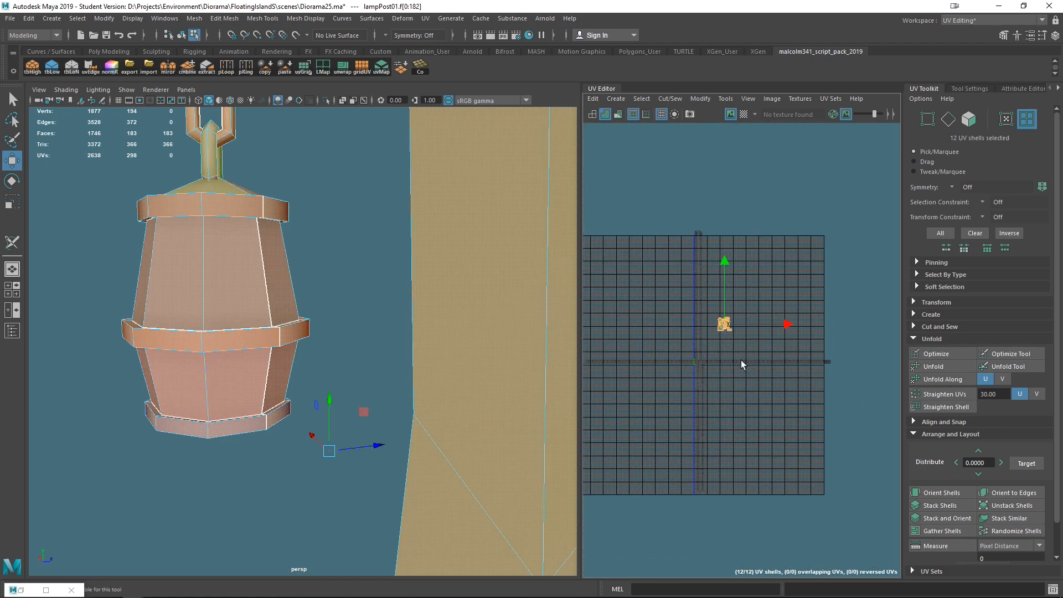
right_drag(711, 324, 659, 304)
drag(702, 299, 786, 350)
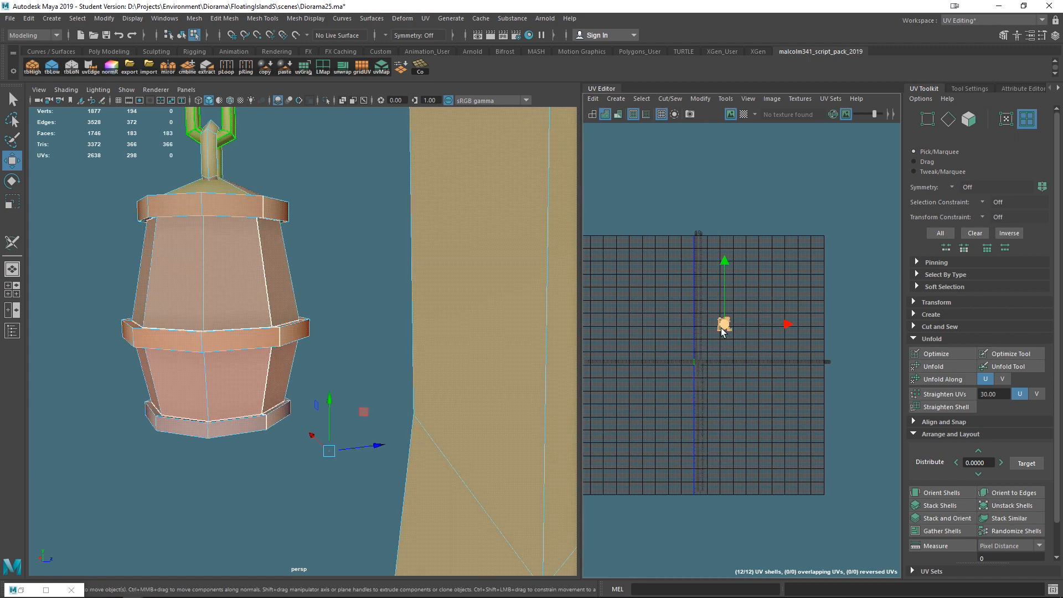
drag(724, 323, 758, 321)
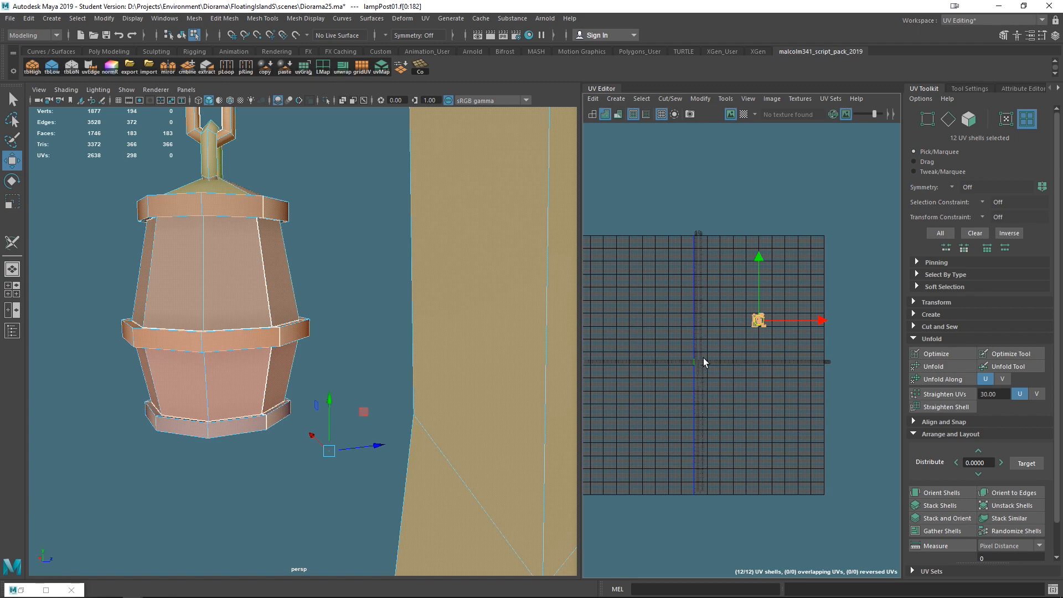
- Scale all twelve selected UV shells up together
scroll(442, 349, down, 5)
right_drag(314, 268, 377, 256)
alt+drag(375, 260, 522, 373)
alt+drag(260, 327, 389, 319)
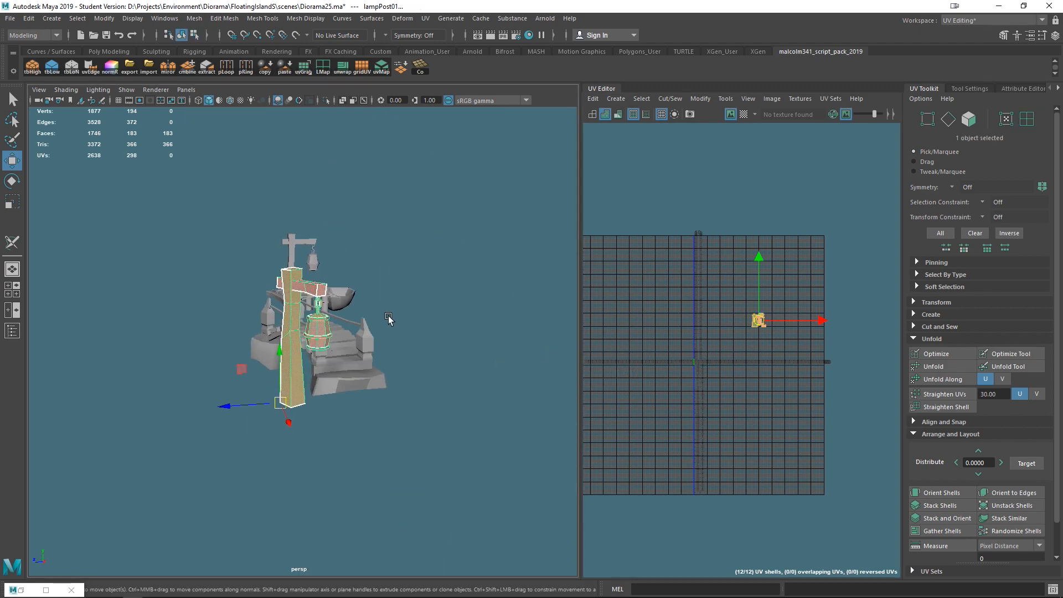
scroll(389, 319, up, 5)
key(r)
drag(760, 327, 818, 329)
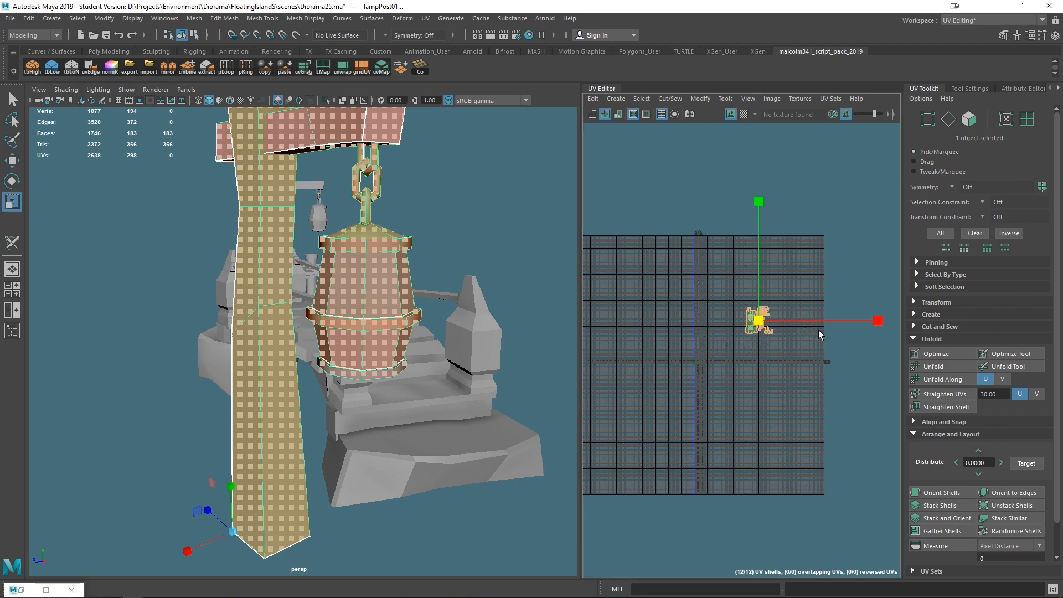
- Turn the checker texture display back on and move the shells into the UV tile
click(743, 114)
drag(756, 321, 729, 294)
scroll(757, 337, up, 3)
key(w)
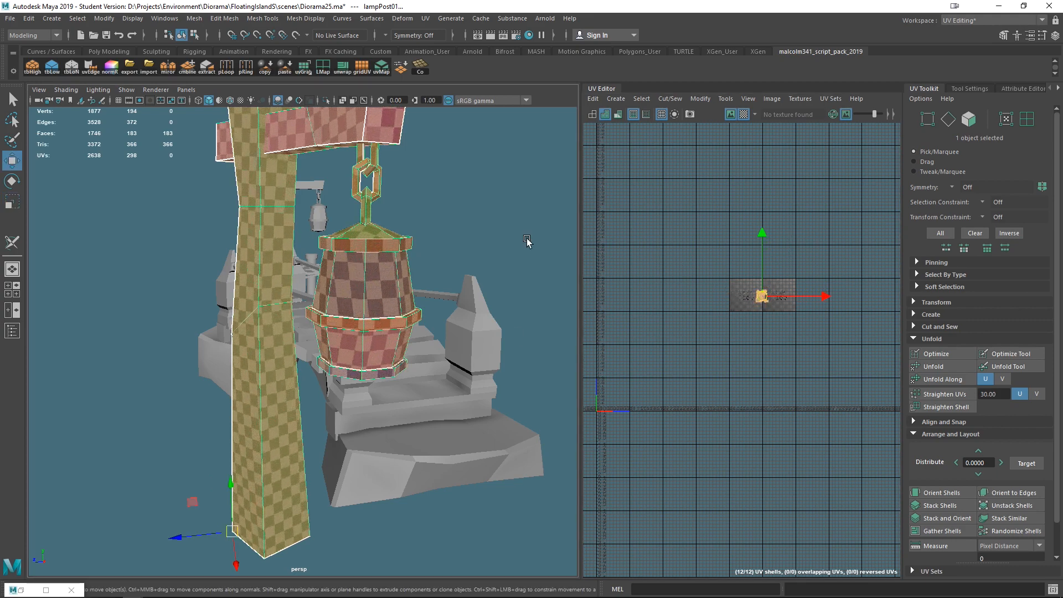
- Switch to object mode, select lampPost01 and add the second lamp post, lampPost02, to the selection
scroll(507, 311, down, 8)
alt+drag(508, 311, 439, 256)
click(439, 256)
right_click(315, 316)
click(312, 314)
right_drag(313, 307, 353, 256)
key(q)
alt+drag(422, 342, 314, 280)
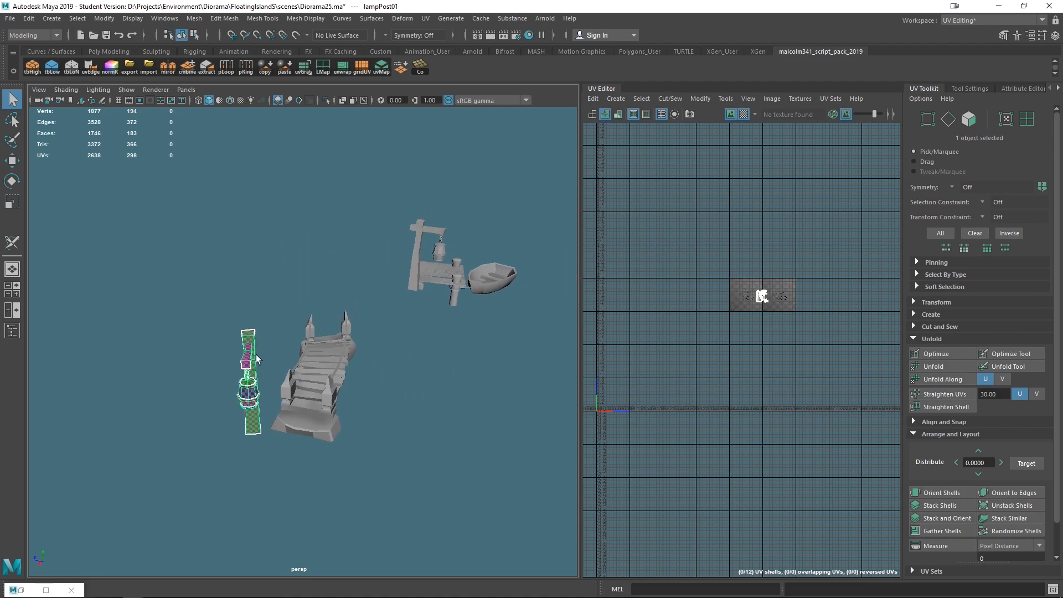
shift+click(427, 230)
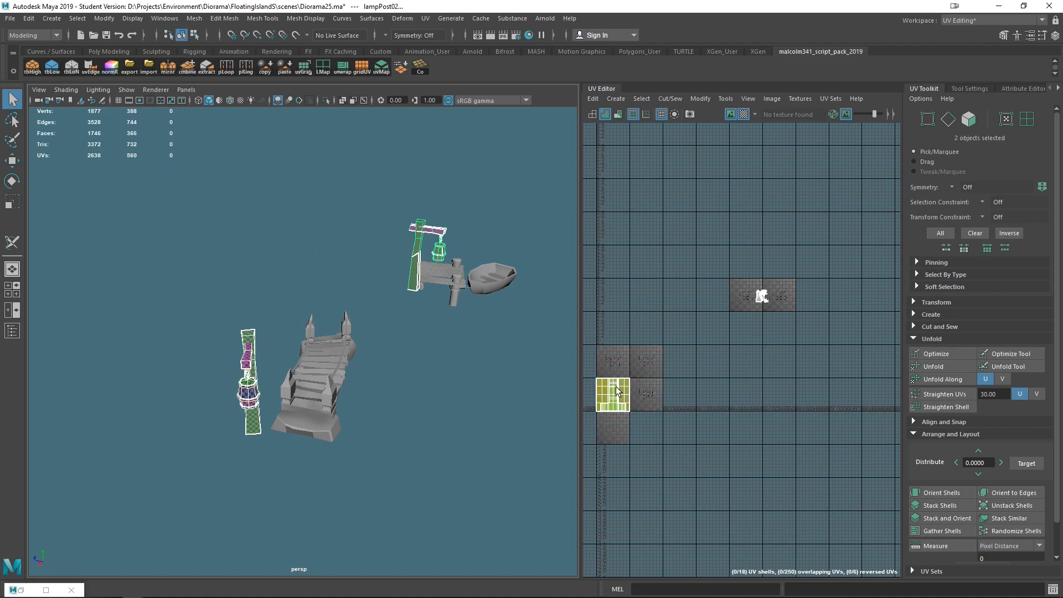
- Transfer UV sets from lampPost01 to lampPost02 using Transfer Attributes with Component sample space, then close the dialog
click(194, 18)
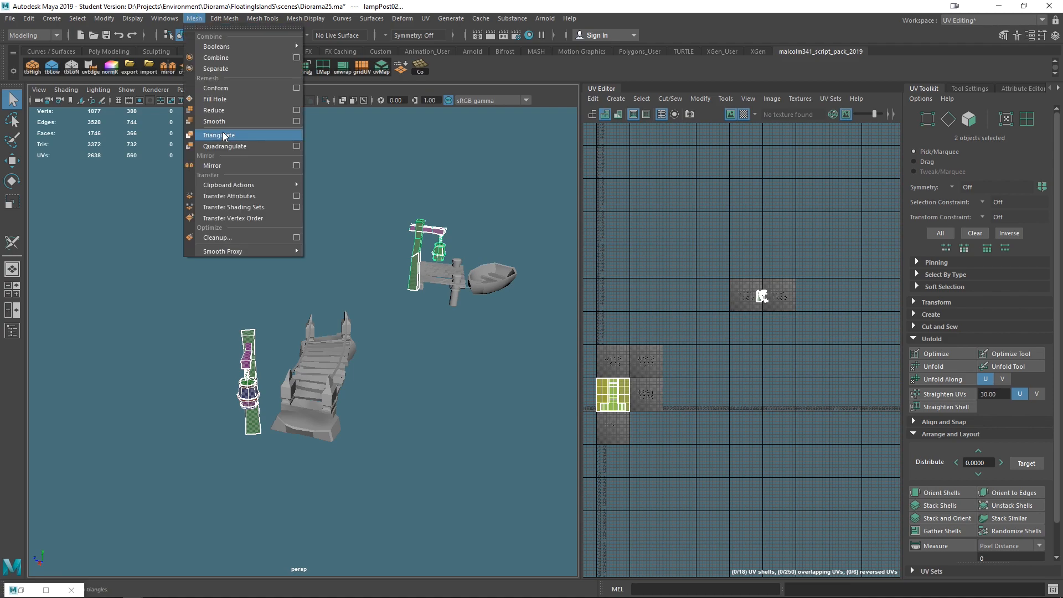
click(293, 194)
click(695, 339)
click(719, 358)
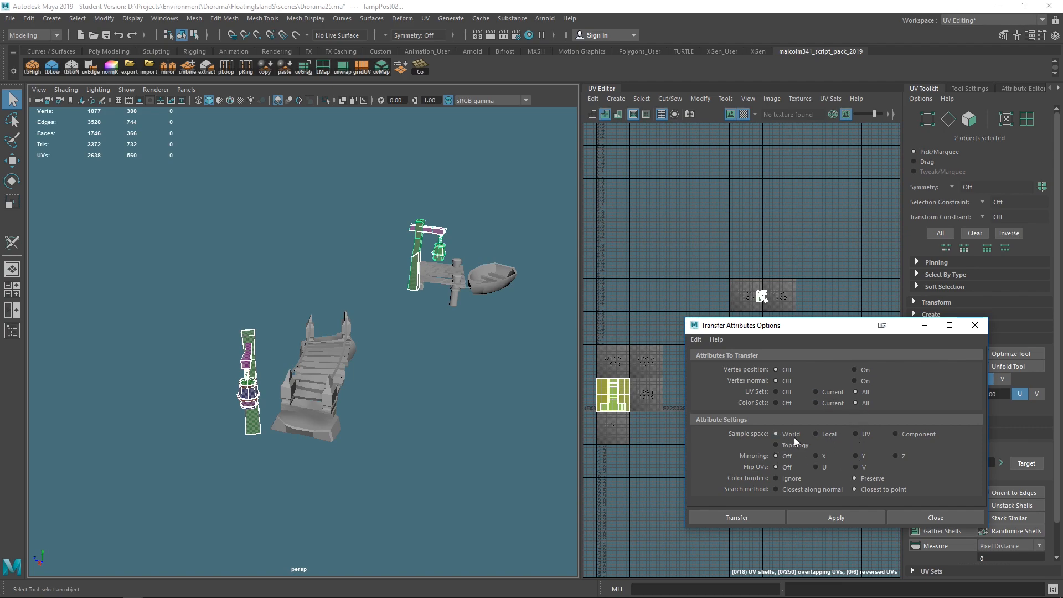
click(895, 434)
click(831, 515)
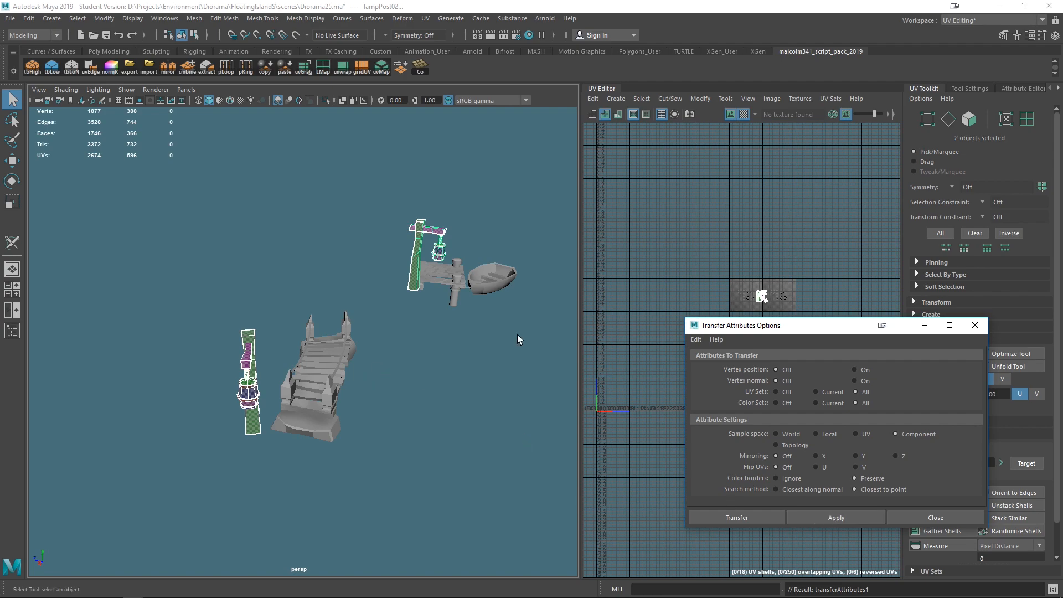
scroll(363, 255, up, 5)
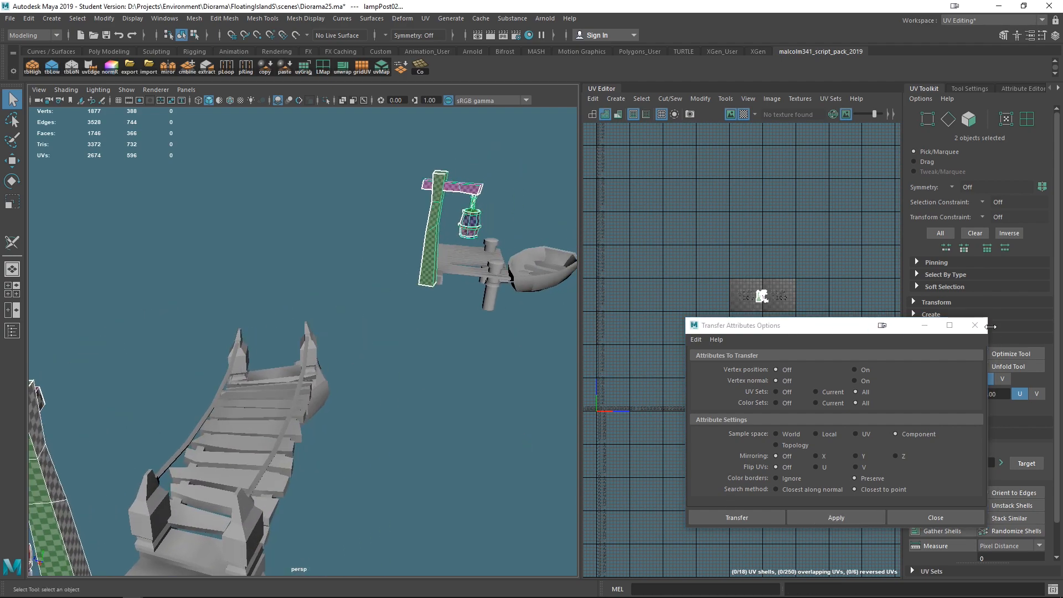
click(974, 324)
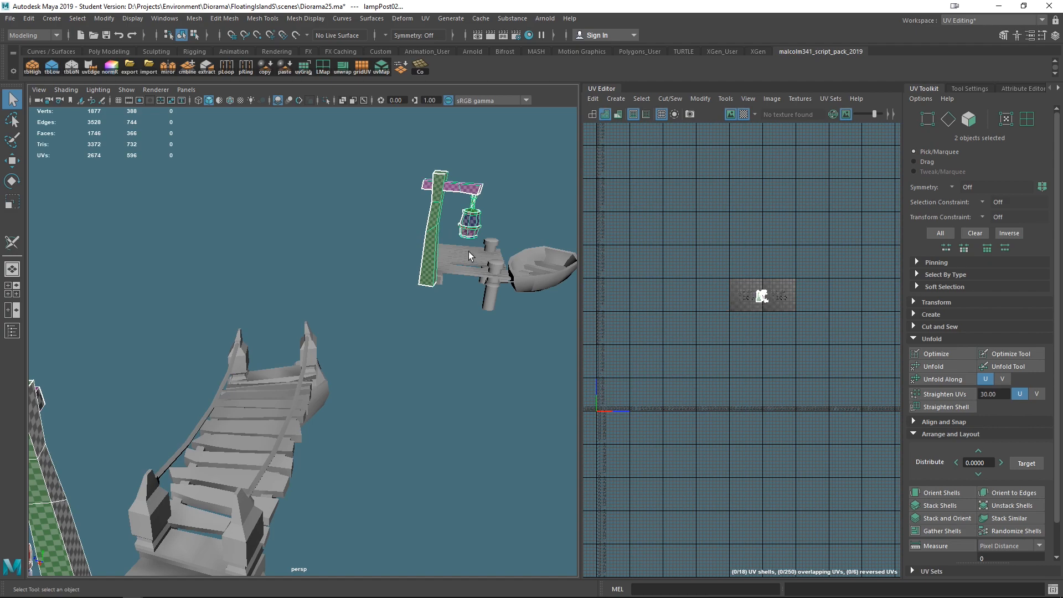
alt+right_drag(463, 320, 233, 402)
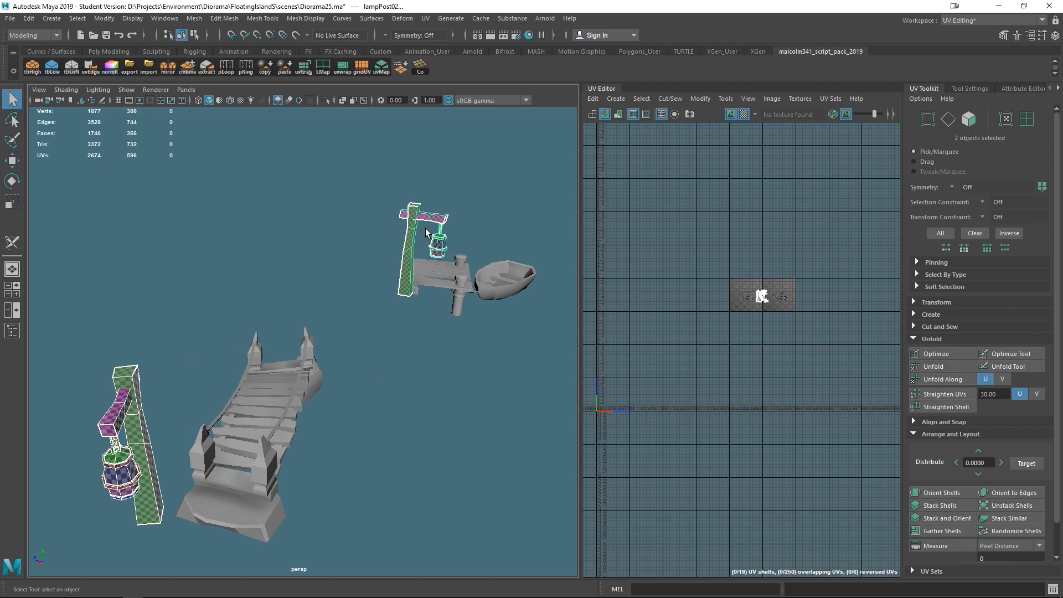
- Select the bridge mesh and apply a camera-based UV projection to it
alt+drag(324, 399, 468, 331)
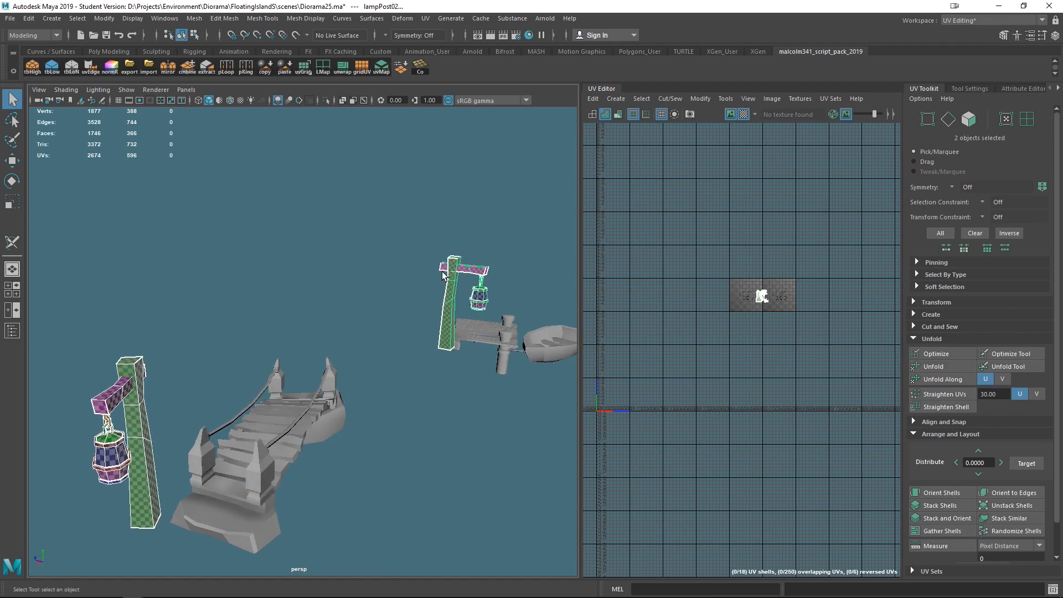
alt+drag(484, 410, 481, 402)
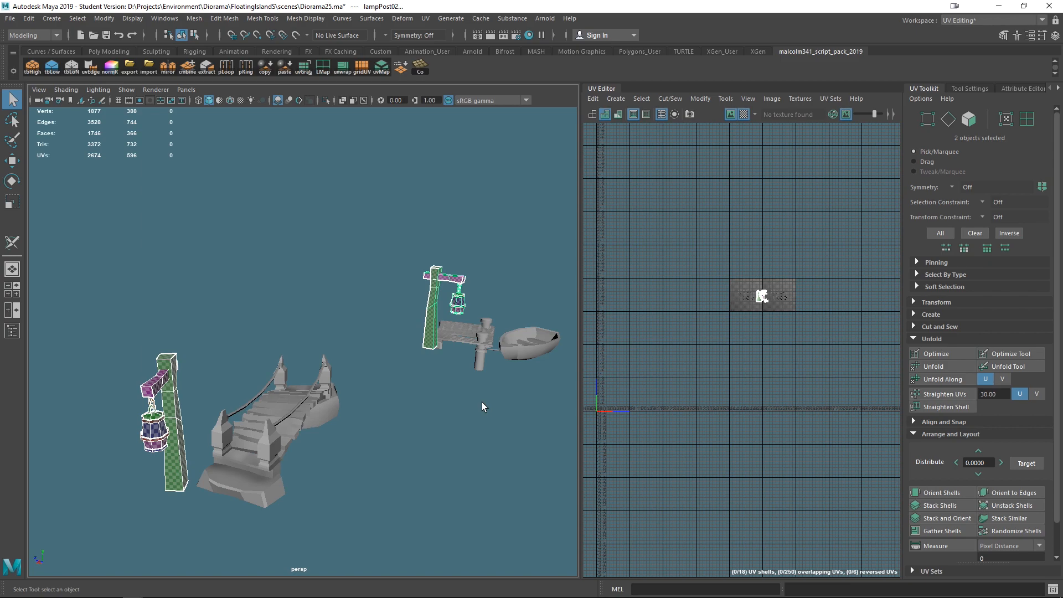
alt+drag(549, 414, 485, 372)
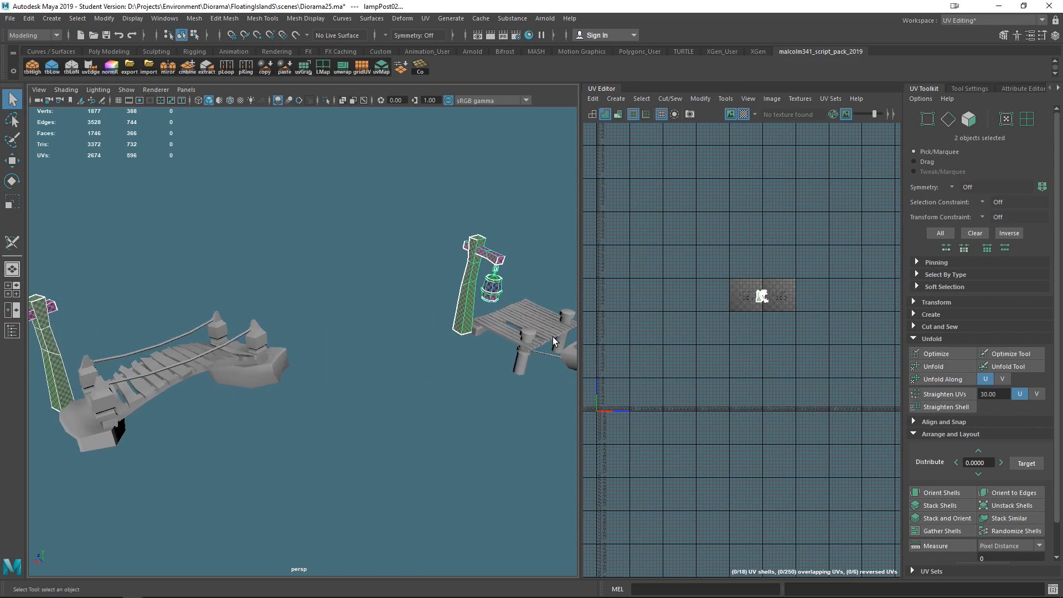
scroll(459, 379, down, 4)
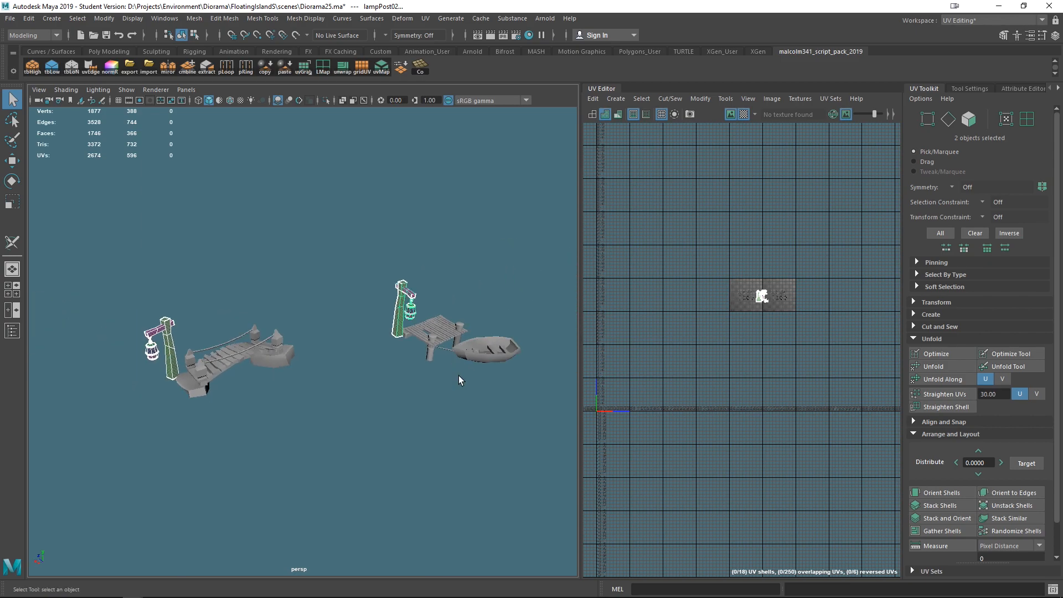
click(212, 365)
alt+drag(330, 439, 434, 415)
scroll(415, 423, up, 5)
alt+drag(444, 359, 438, 331)
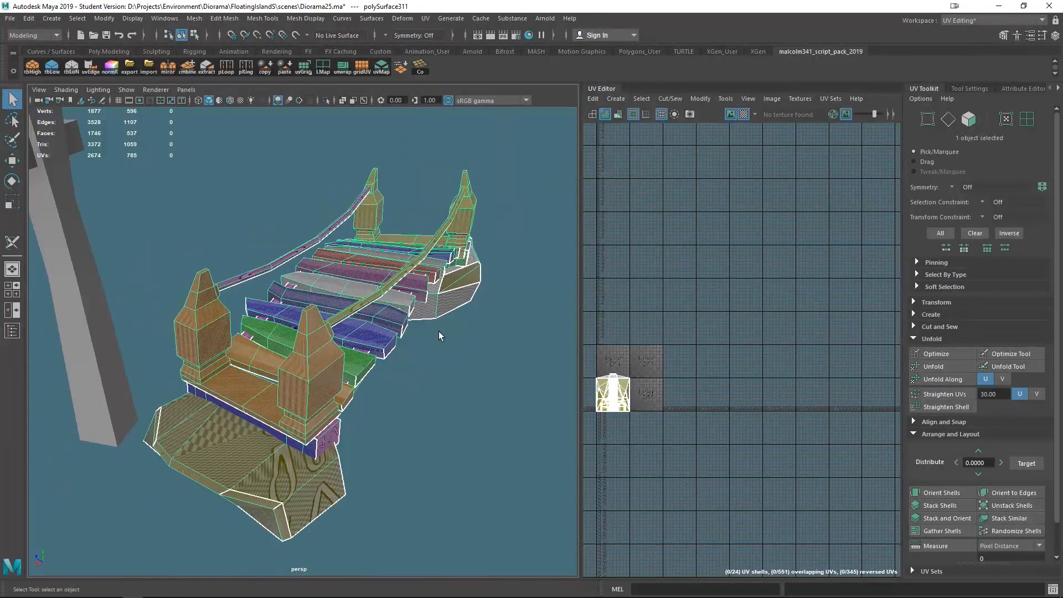
click(426, 19)
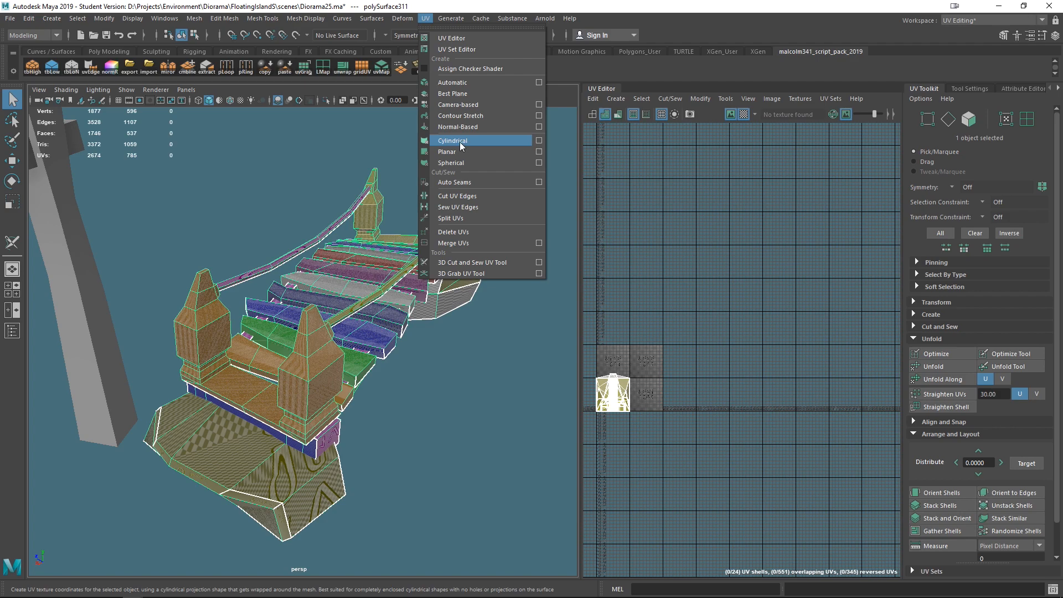
click(459, 104)
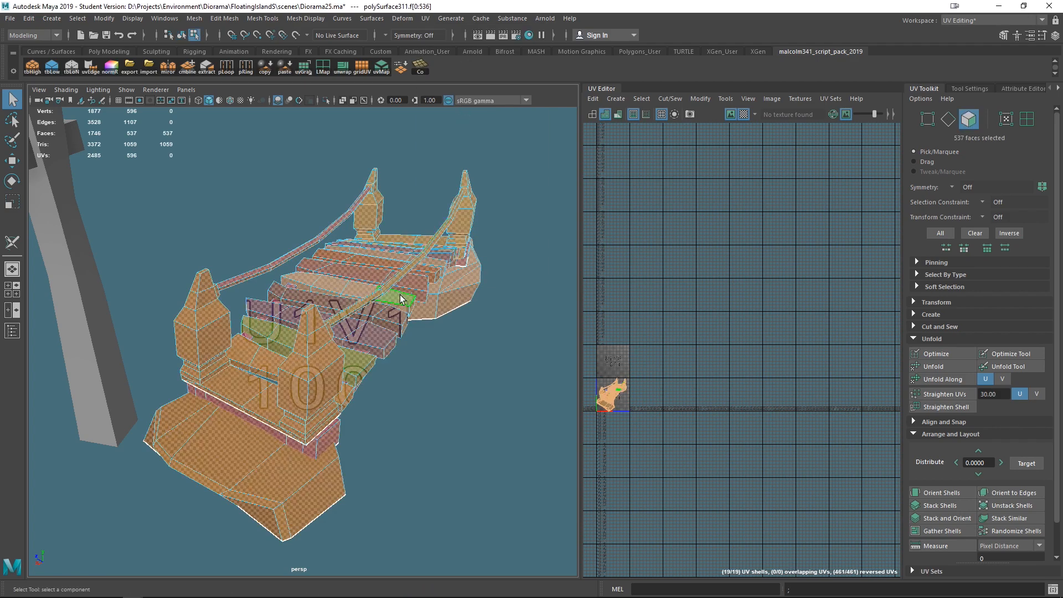
- Open the 3D Cut and Sew UV Tool and cut seams along the bridge's handrails and around the post bases
click(426, 18)
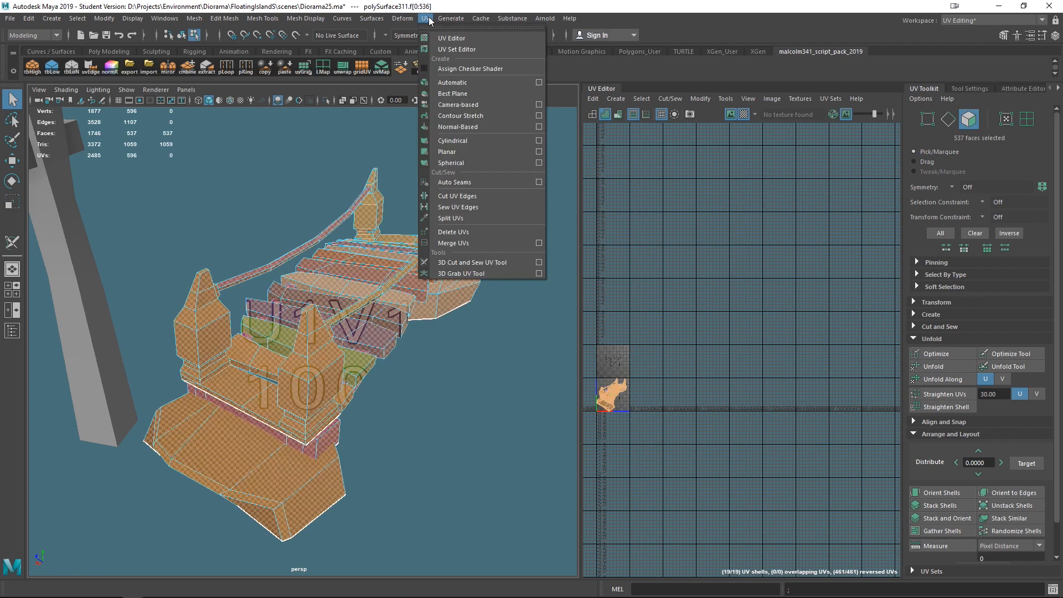
click(471, 262)
alt+drag(419, 479, 420, 448)
right_drag(317, 280, 314, 249)
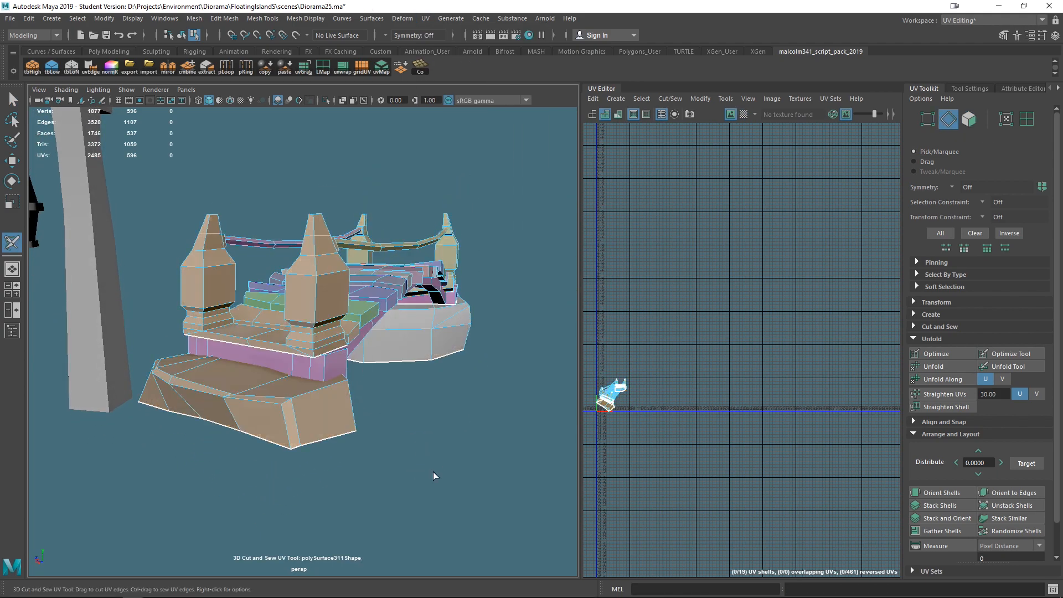
alt+drag(433, 471, 425, 459)
alt+drag(391, 495, 411, 336)
scroll(430, 348, up, 4)
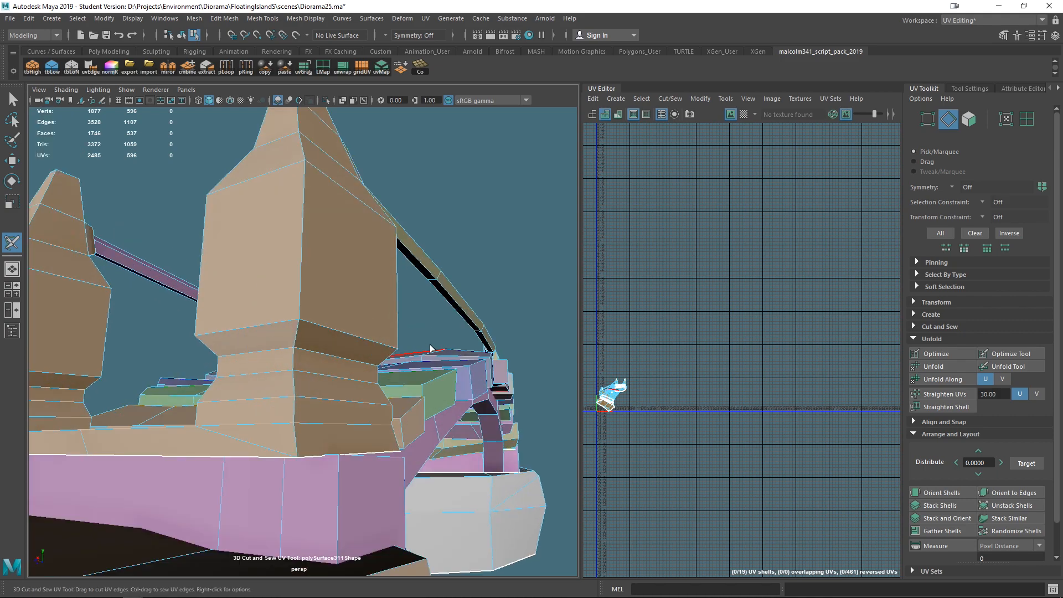
alt+drag(416, 256, 496, 291)
click(490, 274)
double_click(491, 274)
alt+drag(225, 285, 277, 316)
double_click(237, 311)
scroll(304, 403, down, 4)
alt+drag(304, 403, 178, 367)
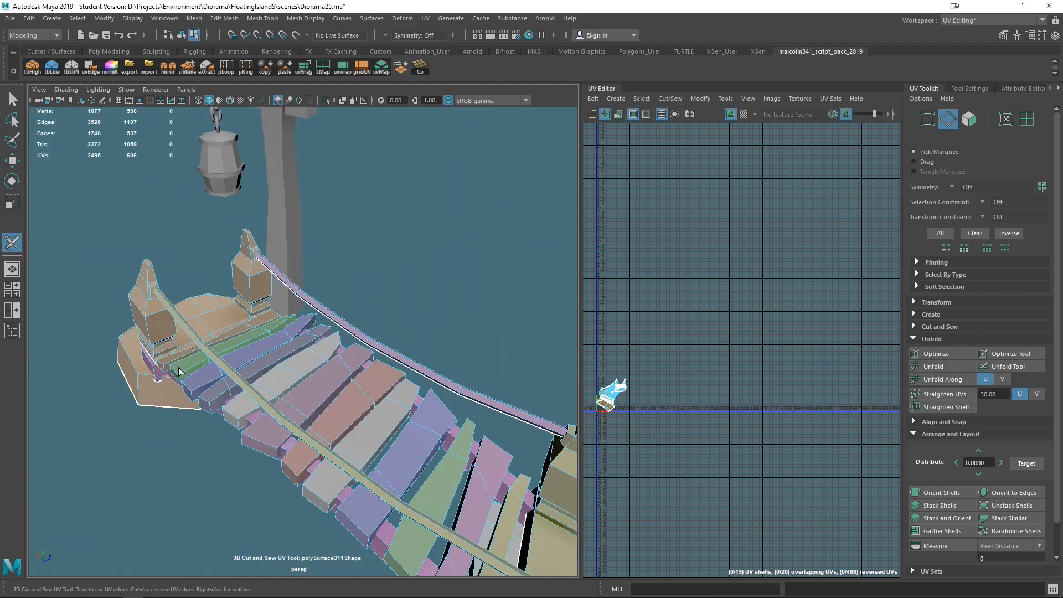
double_click(250, 286)
alt+drag(249, 286, 264, 205)
double_click(261, 277)
scroll(261, 278, up, 4)
click(266, 177)
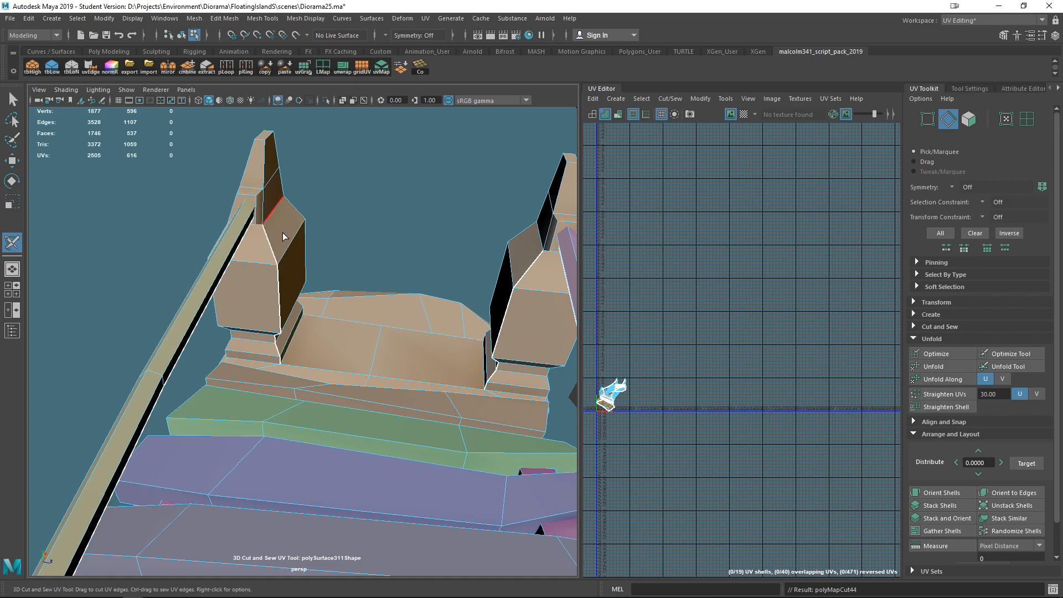
- Cut seams around the cap of the front post where the handrail joins it
alt+drag(282, 235, 260, 240)
scroll(498, 280, up, 5)
scroll(516, 283, down, 4)
alt+drag(465, 280, 506, 260)
alt+middle_drag(482, 216, 392, 254)
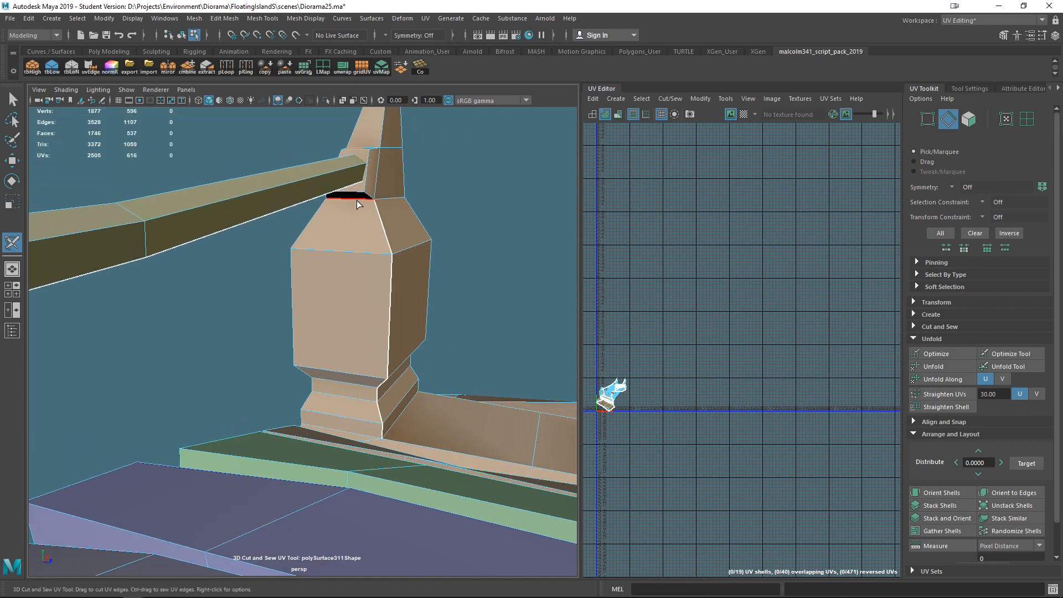
click(356, 201)
alt+drag(378, 182, 443, 253)
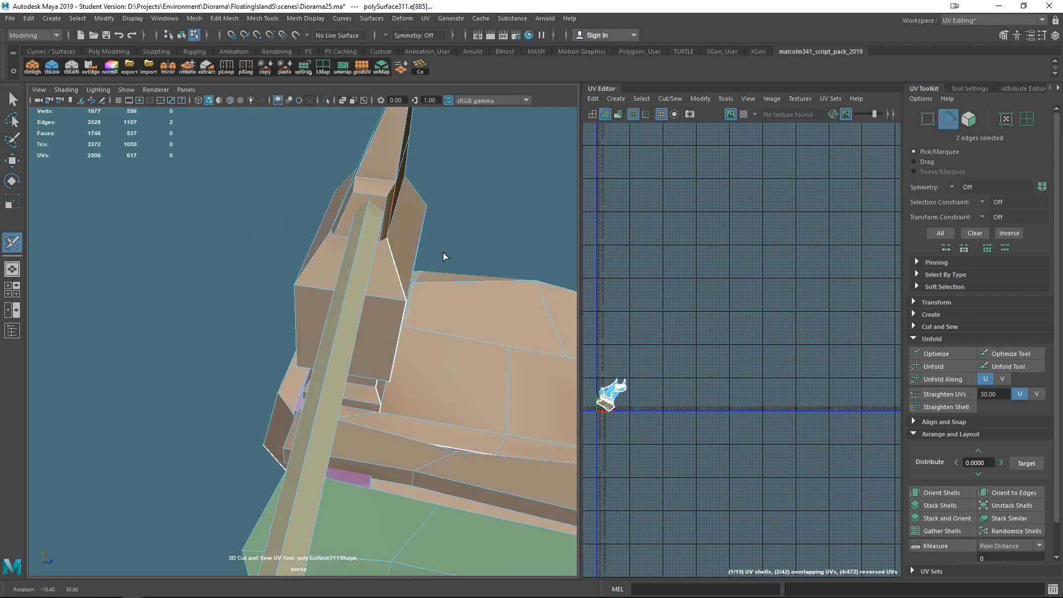
alt+drag(372, 177, 456, 176)
click(329, 166)
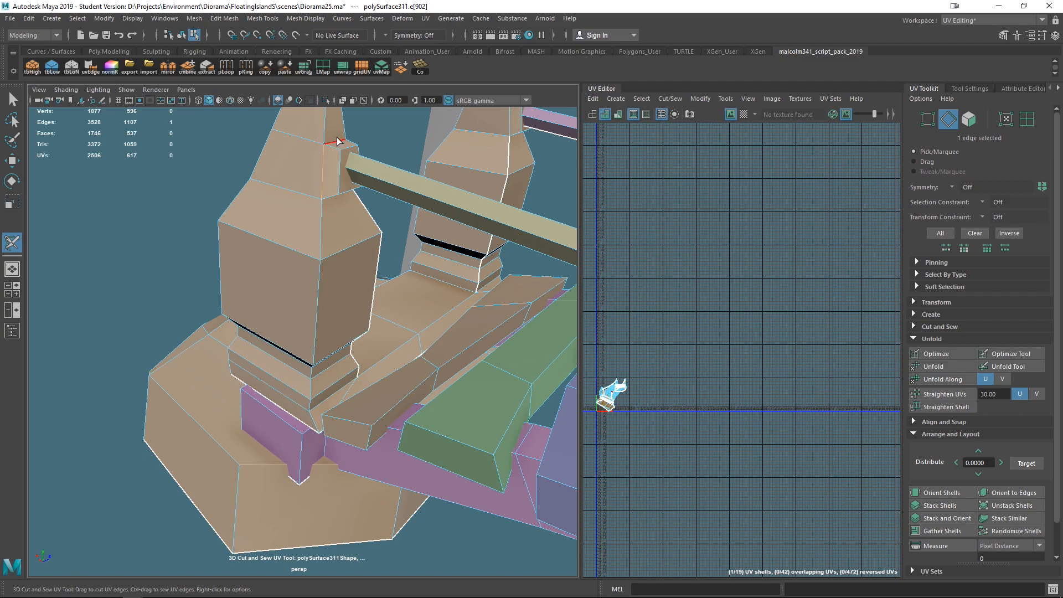
mouse_move(338, 141)
mouse_down()
mouse_move(349, 143)
mouse_move(335, 164)
mouse_move(313, 153)
mouse_move(433, 264)
mouse_up()
click(363, 176)
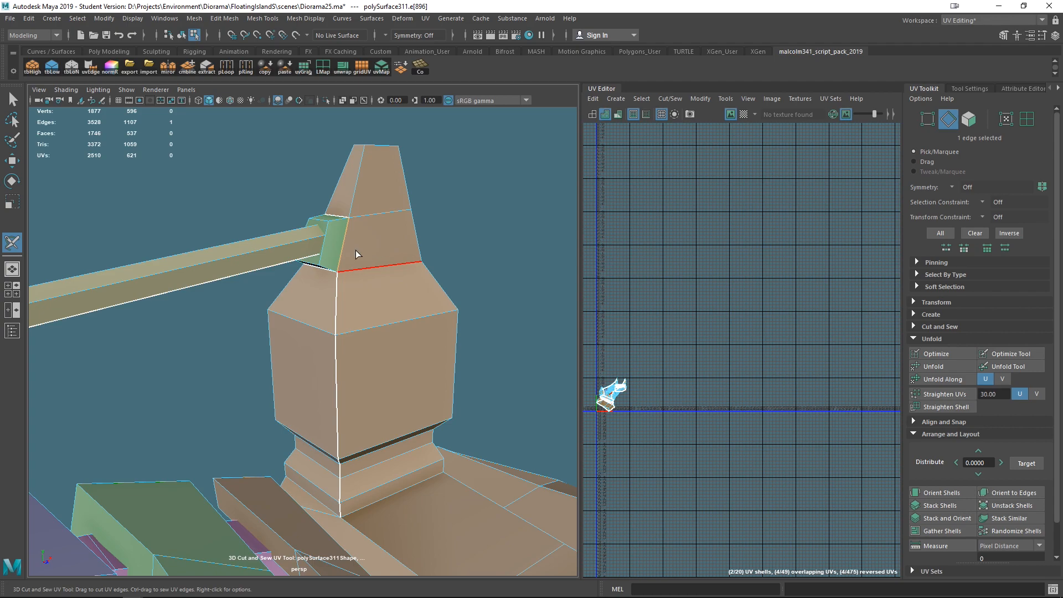
click(357, 177)
scroll(477, 226, down, 5)
scroll(380, 302, up, 4)
ctrl+click(335, 265)
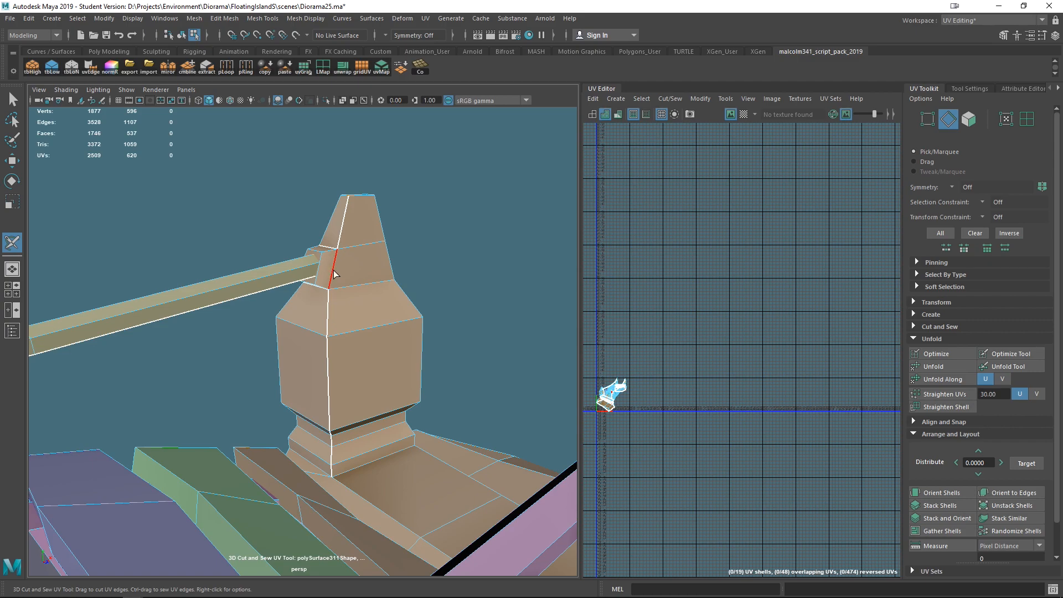
- Cut vertical seams down the back post and around the handrail joint at its top
alt+drag(479, 315, 446, 310)
scroll(443, 308, up, 5)
alt+drag(391, 271, 429, 268)
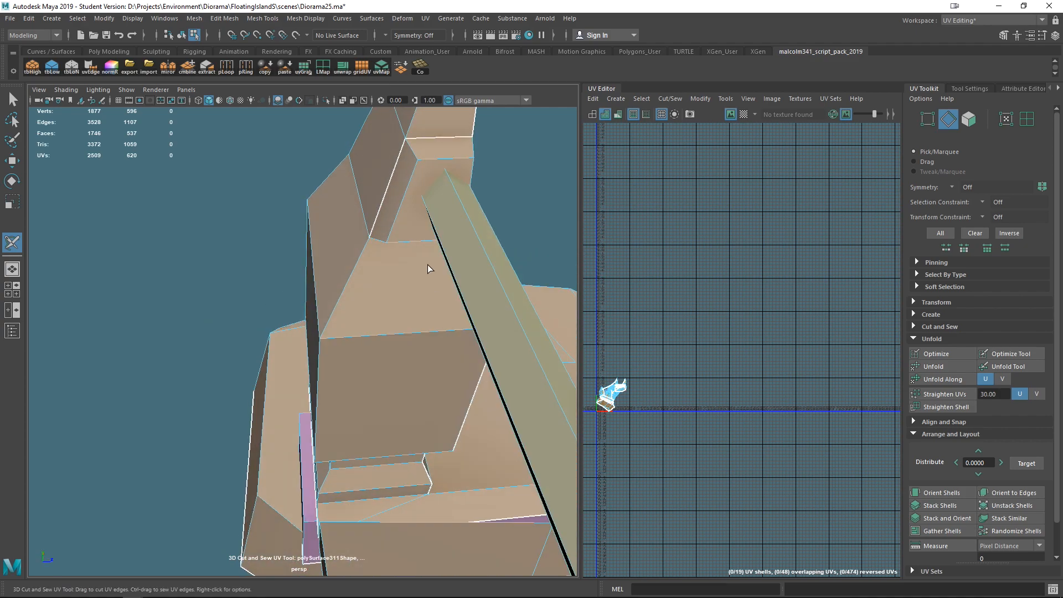
alt+middle_drag(429, 268, 399, 311)
alt+drag(400, 311, 409, 315)
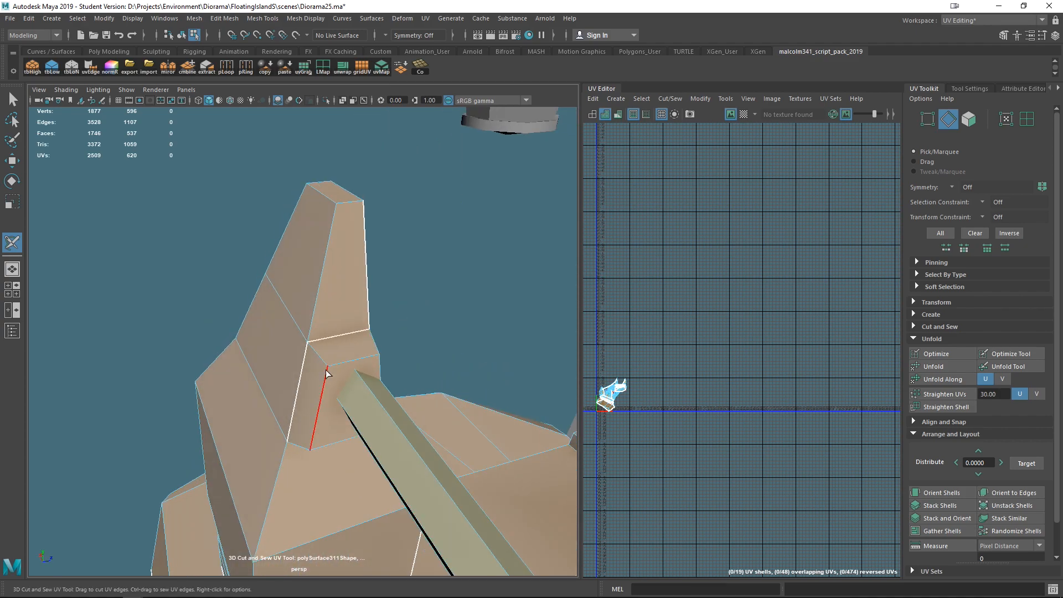
alt+drag(313, 355, 379, 240)
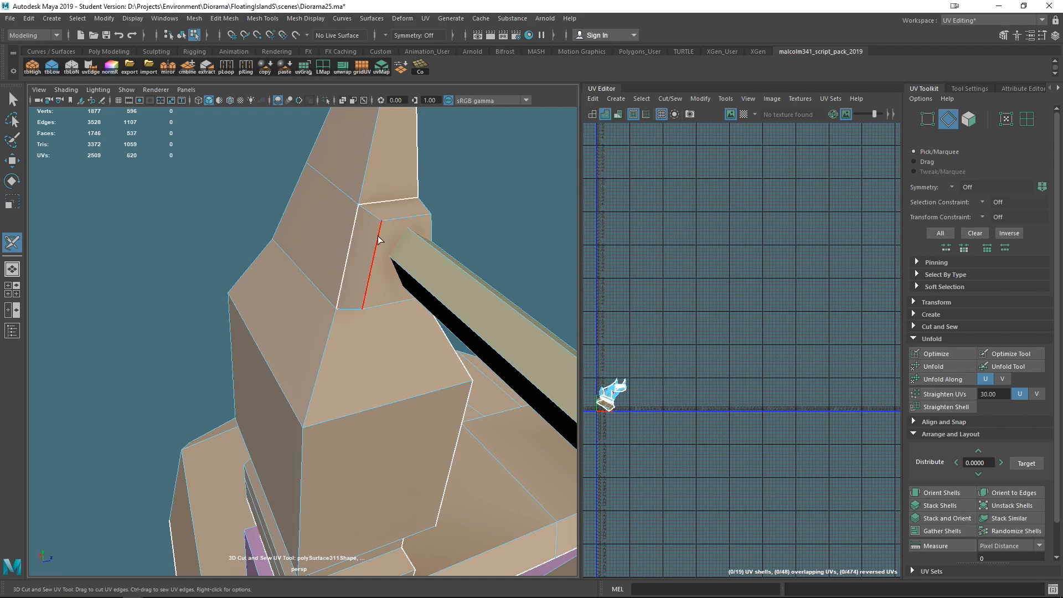
click(371, 212)
alt+drag(347, 296, 404, 274)
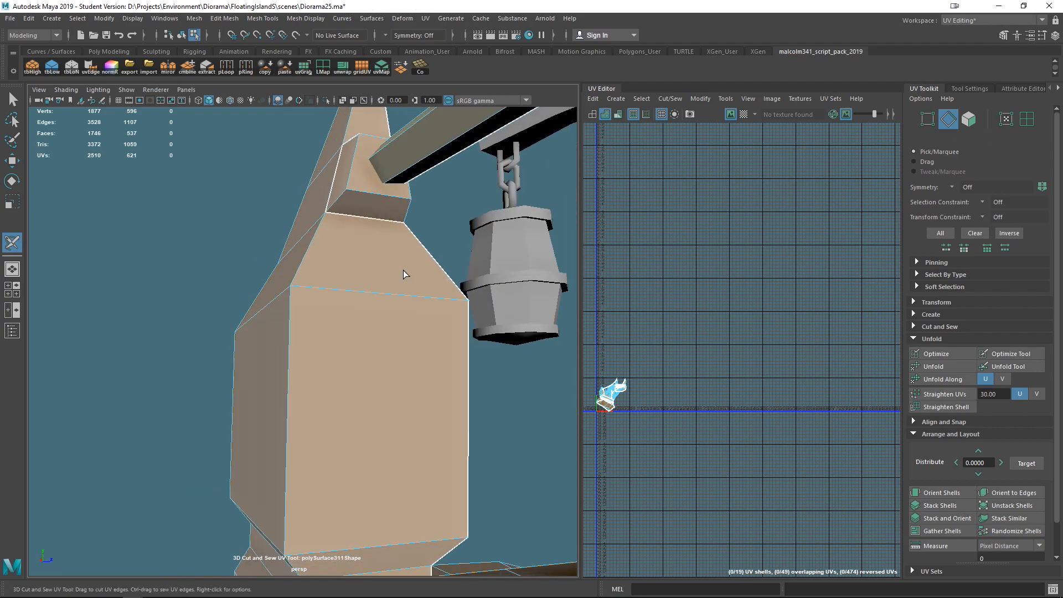
click(339, 202)
alt+drag(343, 216, 415, 261)
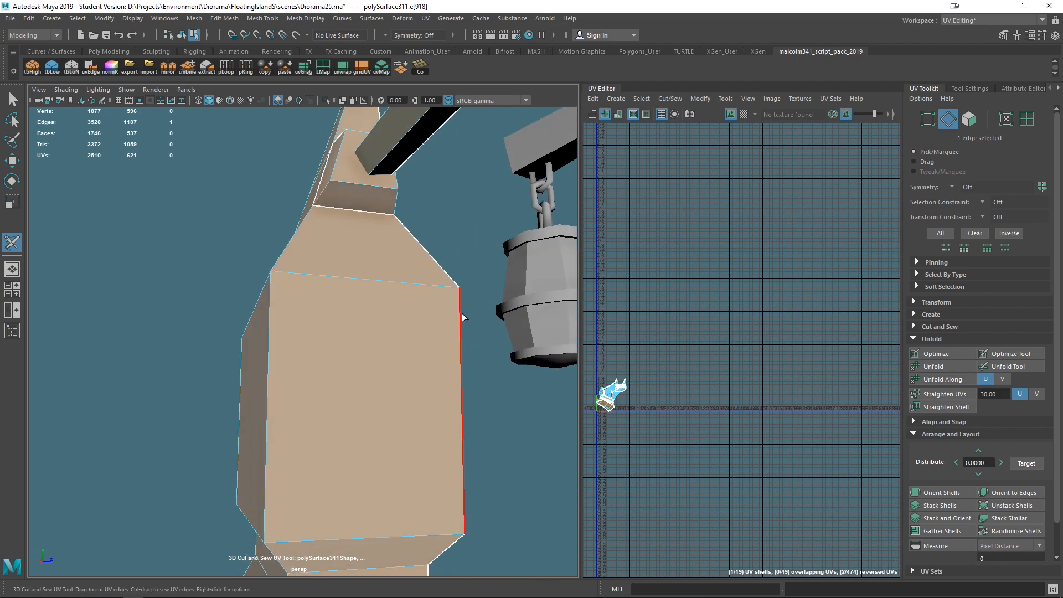
alt+drag(480, 286, 300, 146)
click(302, 133)
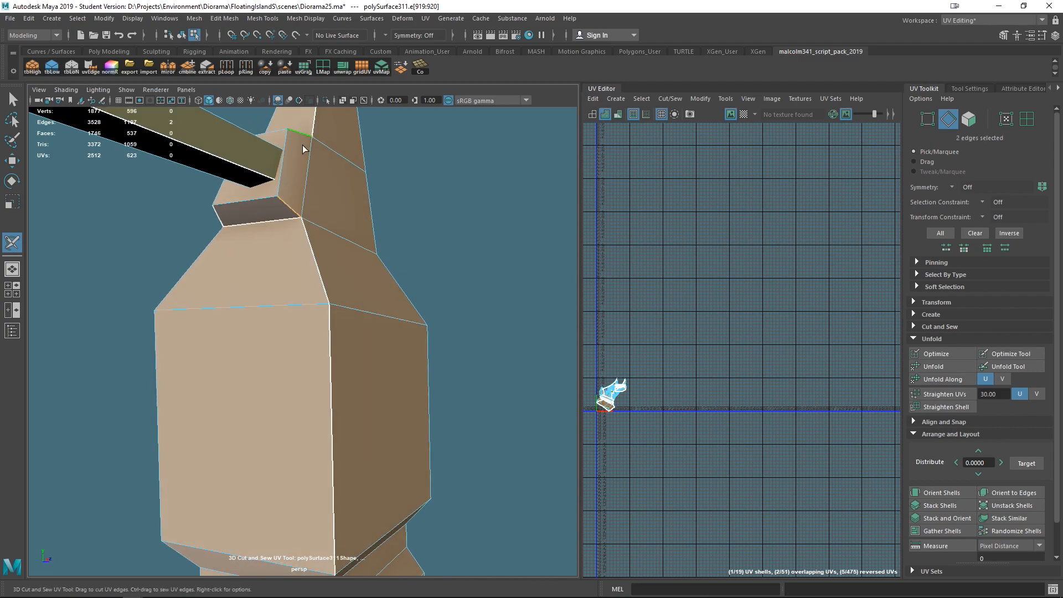
alt+drag(463, 245, 300, 253)
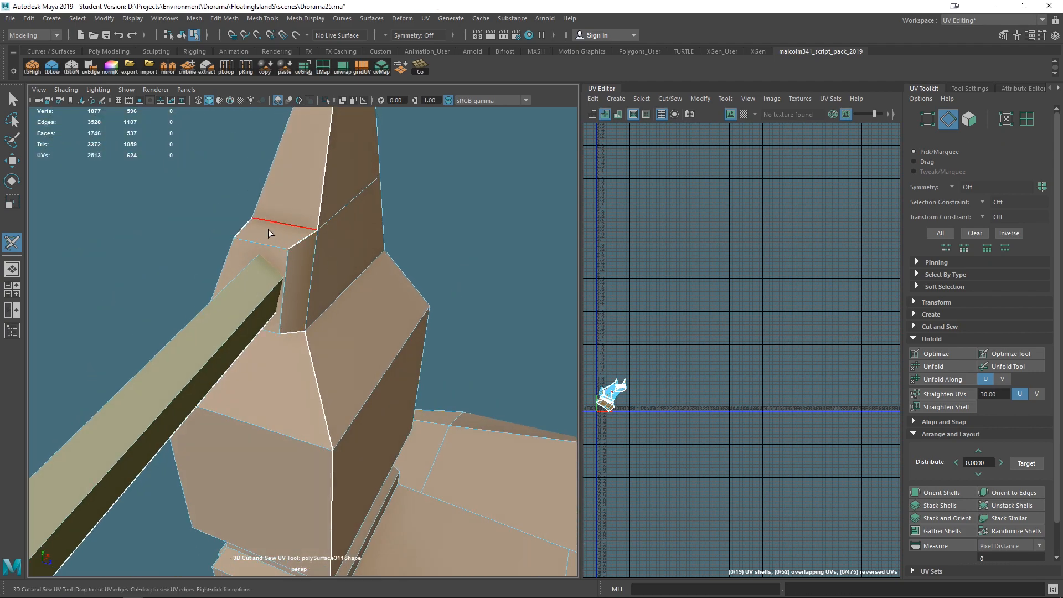
alt+drag(278, 260, 351, 242)
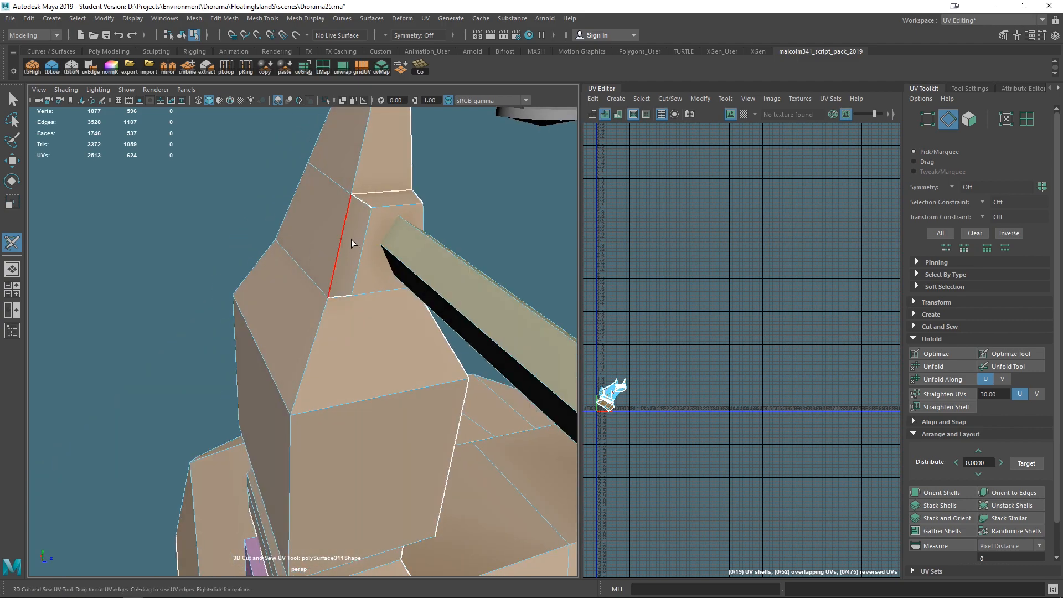
scroll(456, 280, down, 7)
alt+drag(456, 280, 331, 289)
scroll(332, 289, up, 5)
click(308, 238)
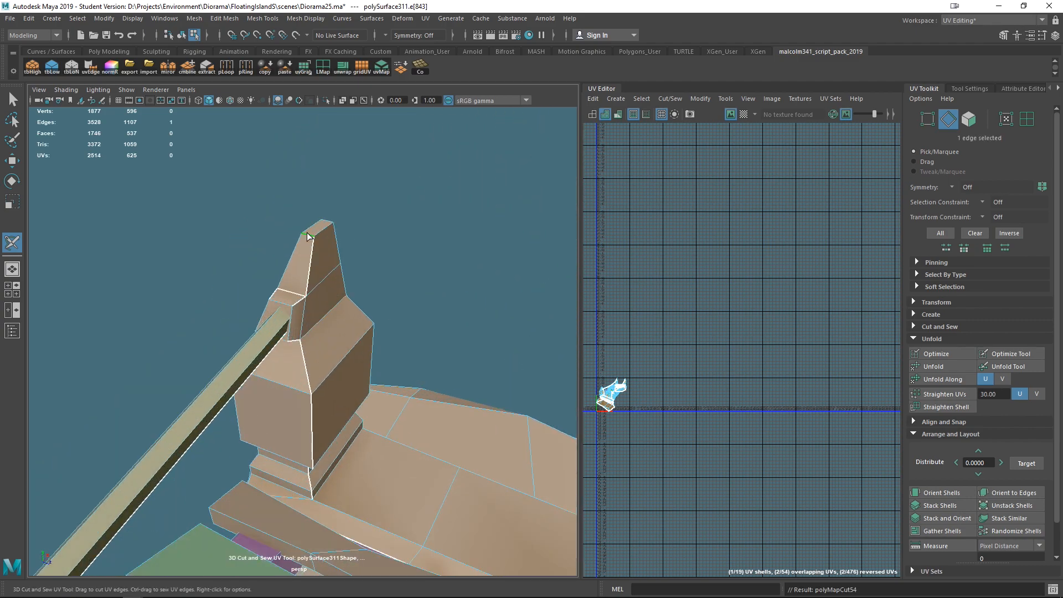
- Cut a vertical seam on the opposite front post, then undo the last cut
click(387, 252)
alt+drag(388, 253, 283, 493)
click(283, 497)
alt+drag(389, 515, 365, 437)
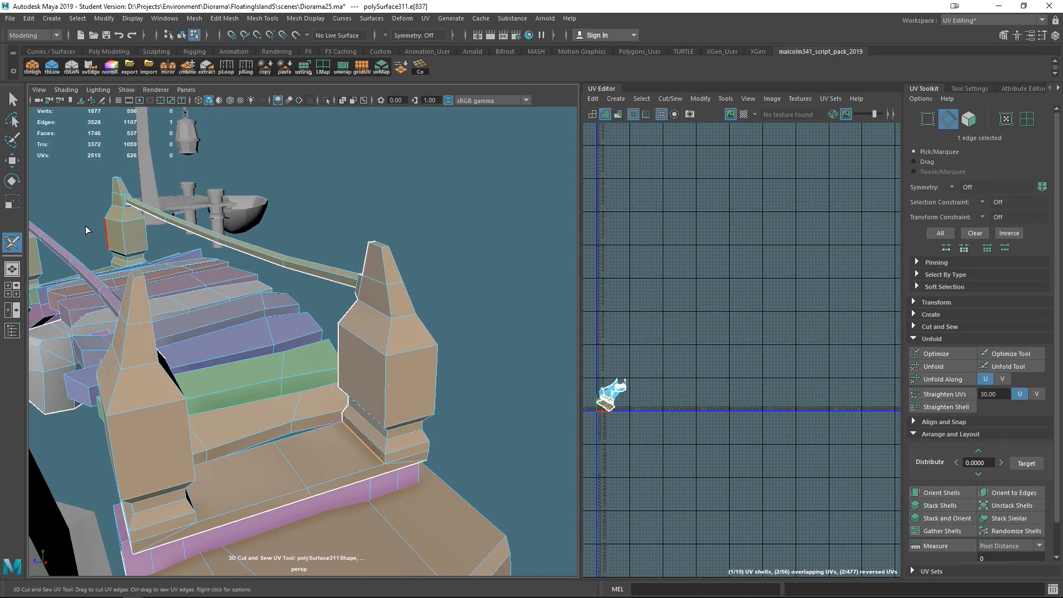
alt+drag(378, 464, 468, 412)
click(368, 459)
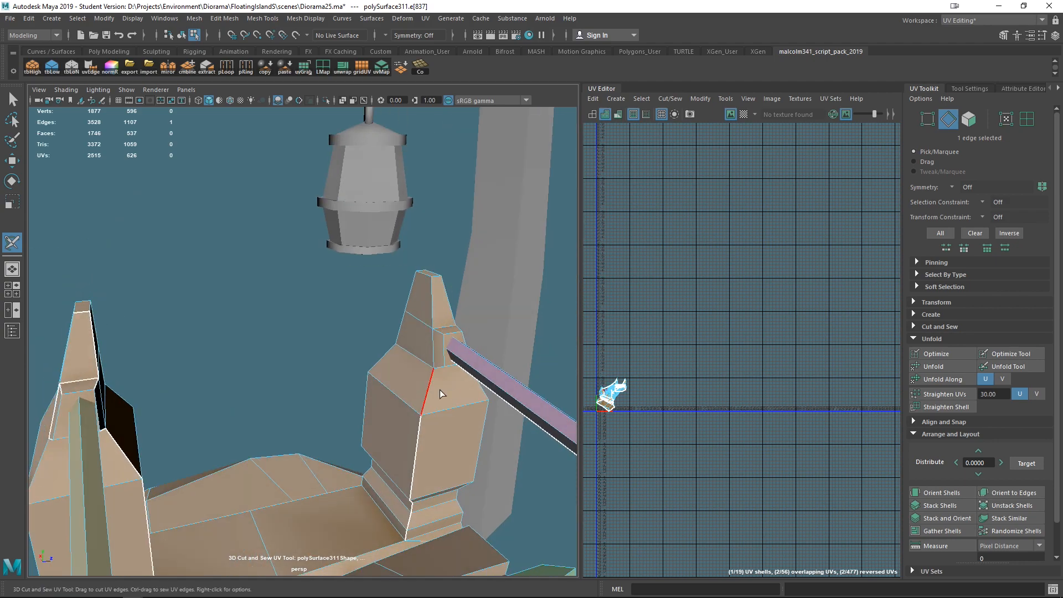
mouse_move(434, 352)
mouse_down()
mouse_move(434, 275)
mouse_move(460, 320)
mouse_move(441, 320)
mouse_up()
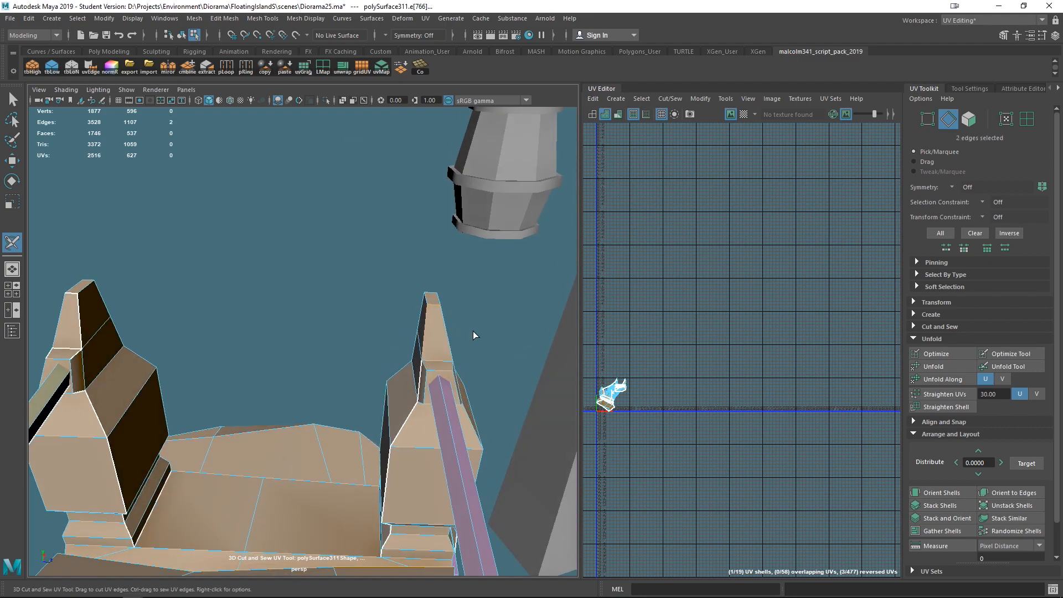
alt+drag(456, 385, 479, 347)
key(ctrl+z)
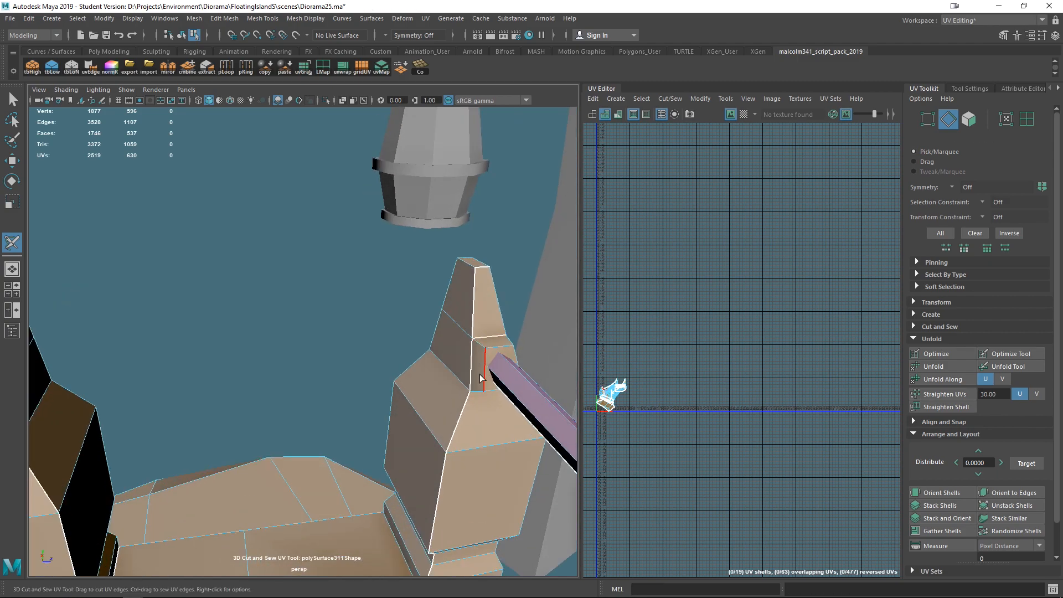
- Cut seams around the back post's handrail joint, along its top edge and beneath the handrail
alt+drag(477, 389, 378, 342)
click(380, 331)
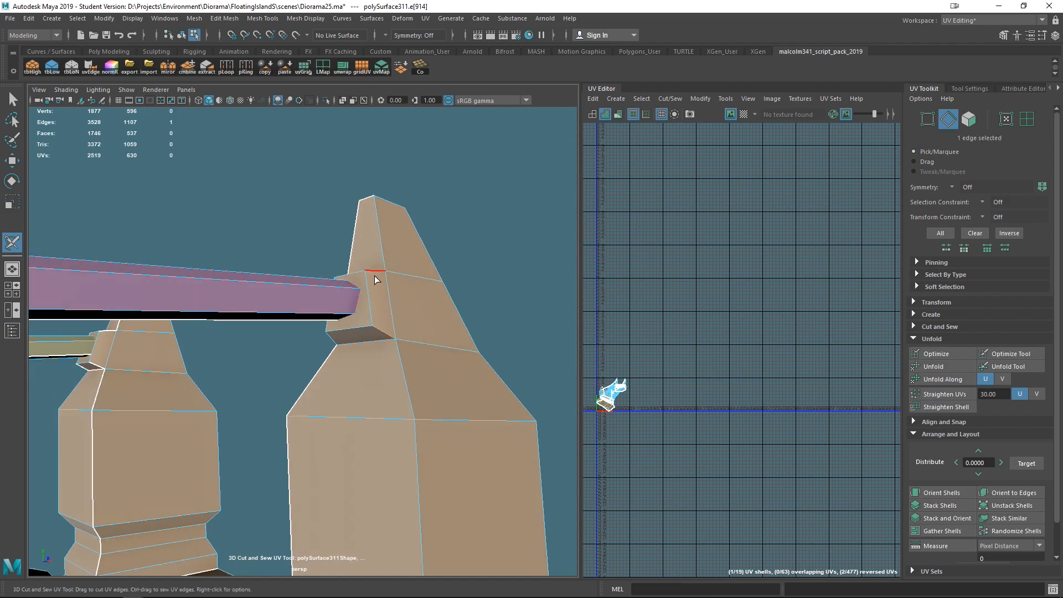
alt+drag(450, 339, 443, 326)
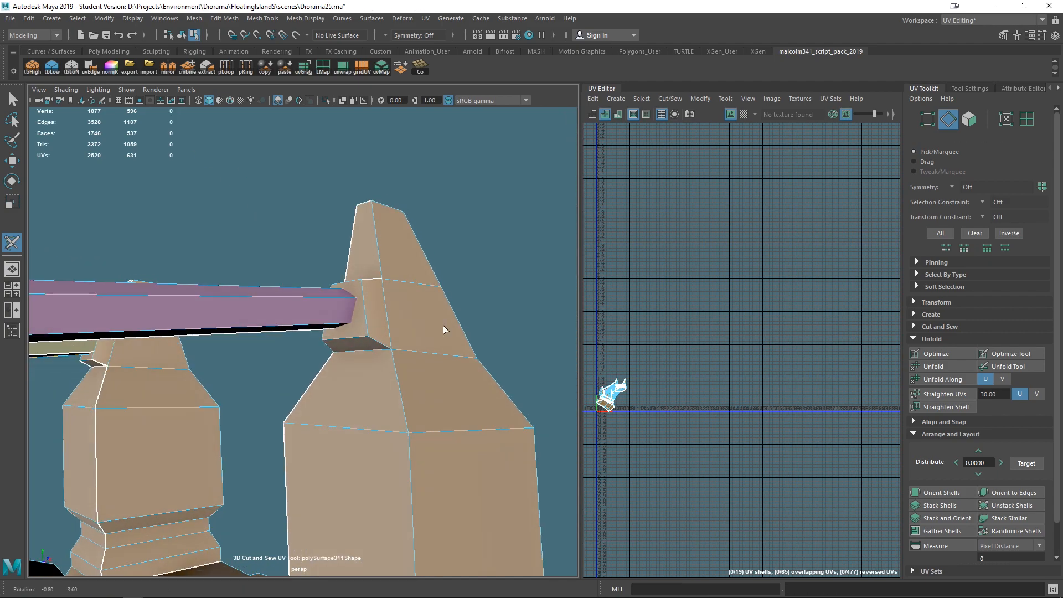
ctrl+click(377, 341)
click(377, 342)
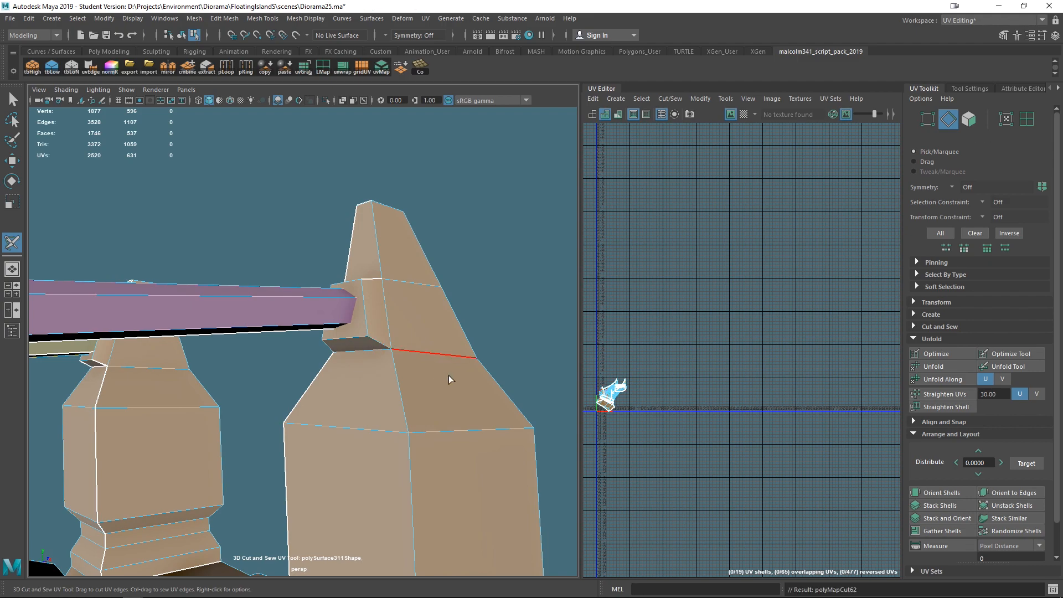
click(373, 343)
ctrl+click(372, 342)
- Cut seams around the handrail joint on the other back post, including the diagonal side edge
scroll(435, 382, down, 8)
click(387, 402)
alt+drag(381, 401, 411, 273)
scroll(355, 401, up, 6)
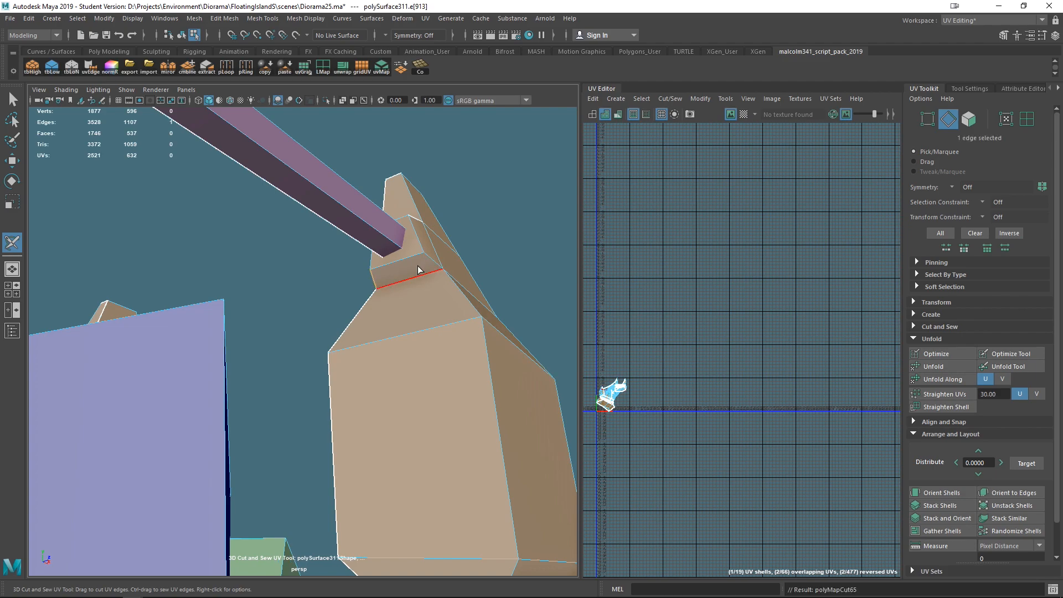
click(435, 260)
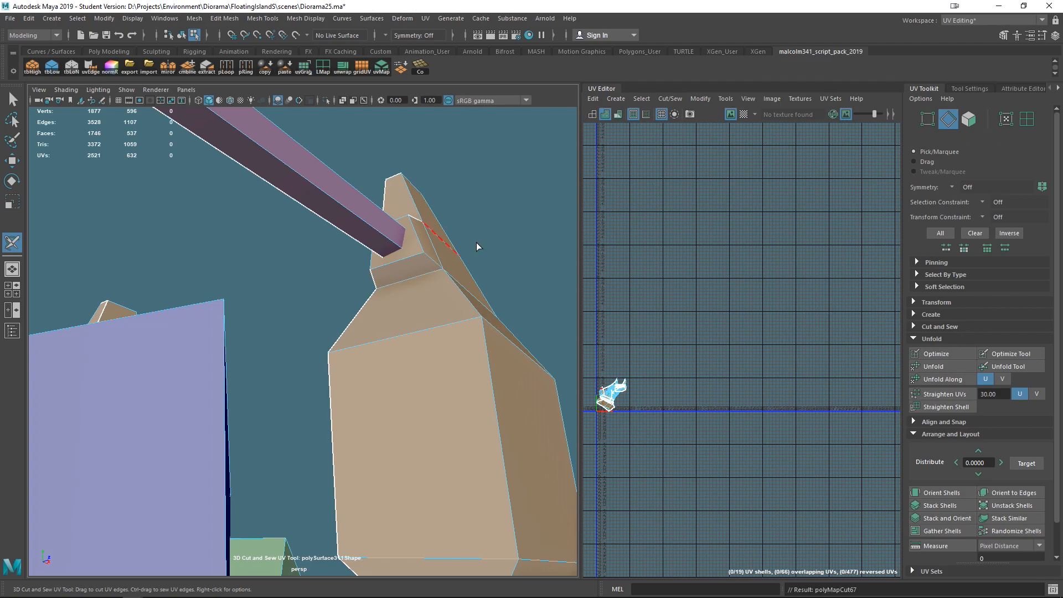
ctrl+click(431, 261)
- Cut seams around the front post's base and along the step edge beside it
click(536, 252)
alt+drag(477, 271, 324, 443)
click(316, 445)
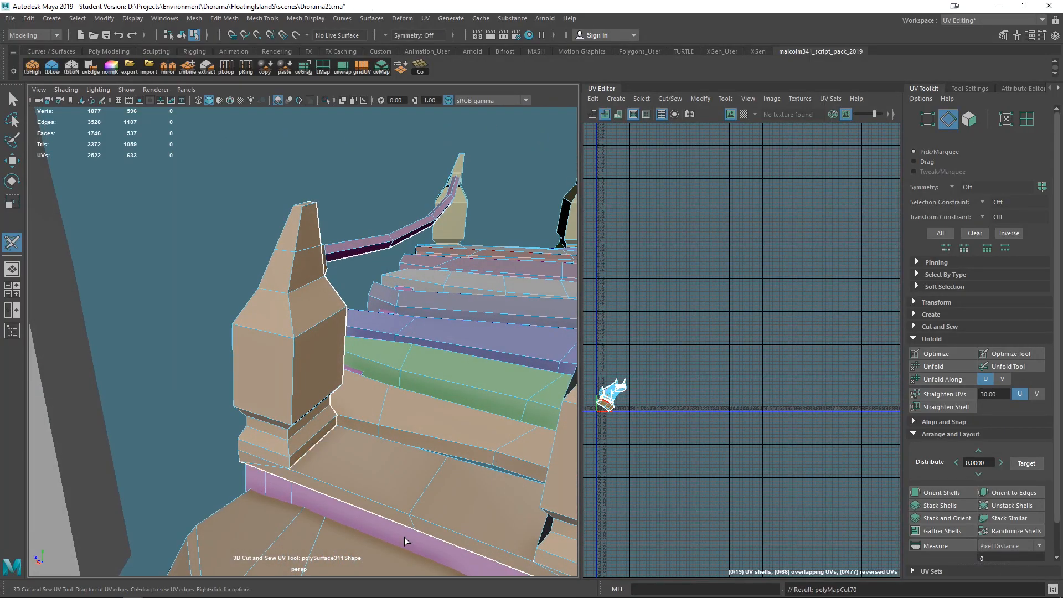
alt+drag(372, 530, 354, 492)
alt+right_drag(355, 492, 389, 509)
alt+middle_drag(389, 510, 394, 352)
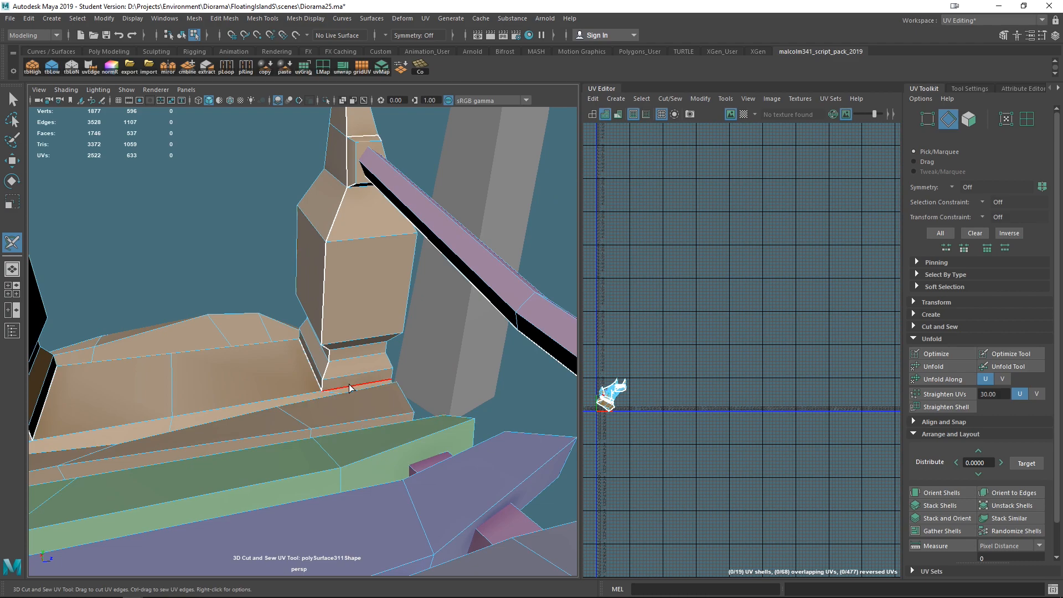
alt+drag(368, 403, 309, 414)
alt+drag(313, 412, 189, 426)
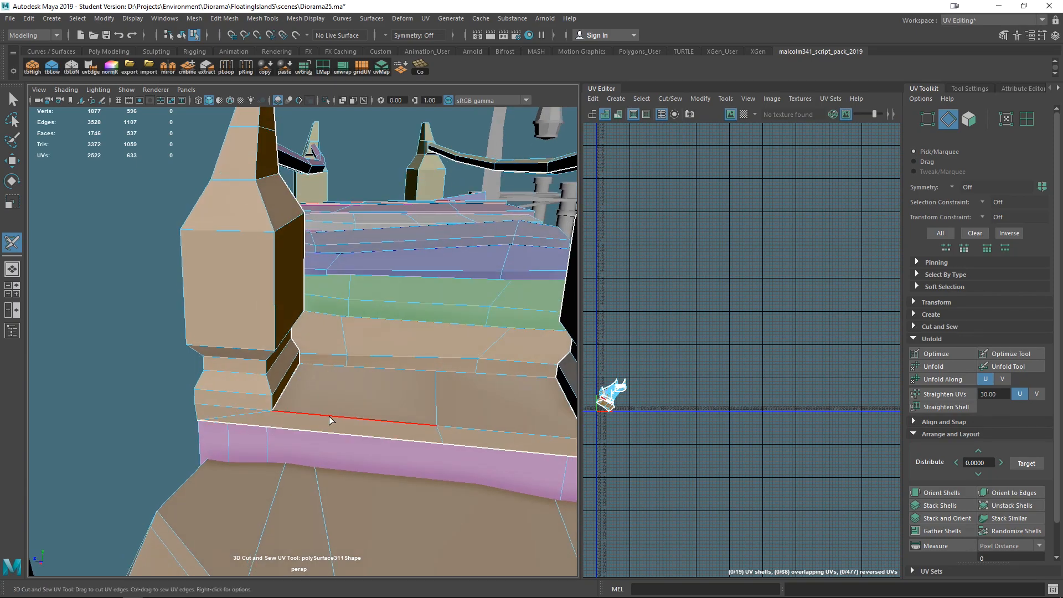
- Cut a seam along the top front edge of the landing between the two front posts
alt+drag(426, 436, 226, 395)
click(226, 394)
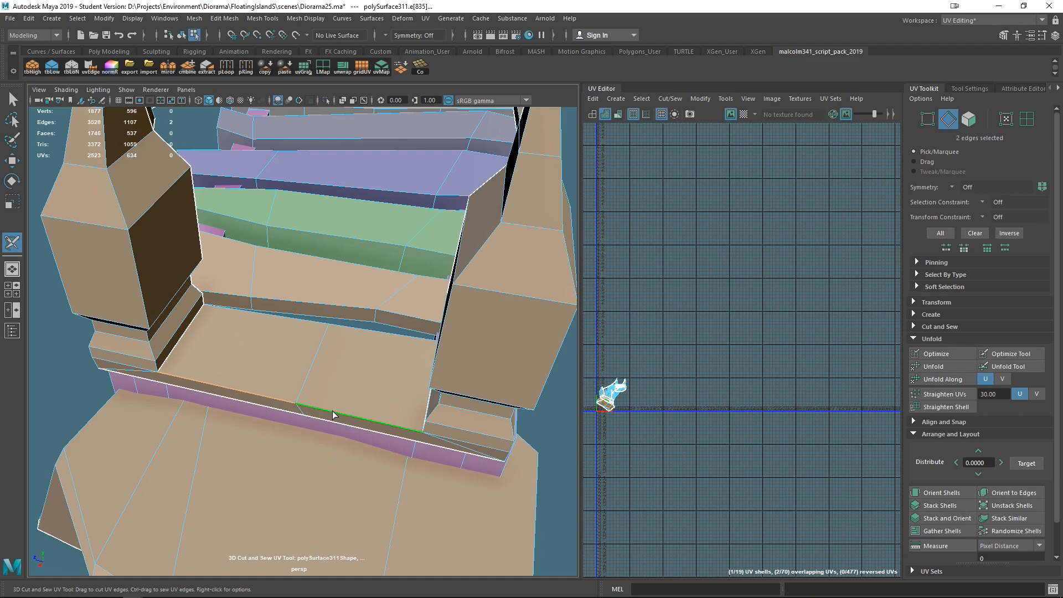
click(351, 332)
click(290, 324)
alt+drag(483, 403, 325, 431)
click(326, 398)
alt+drag(358, 175, 402, 360)
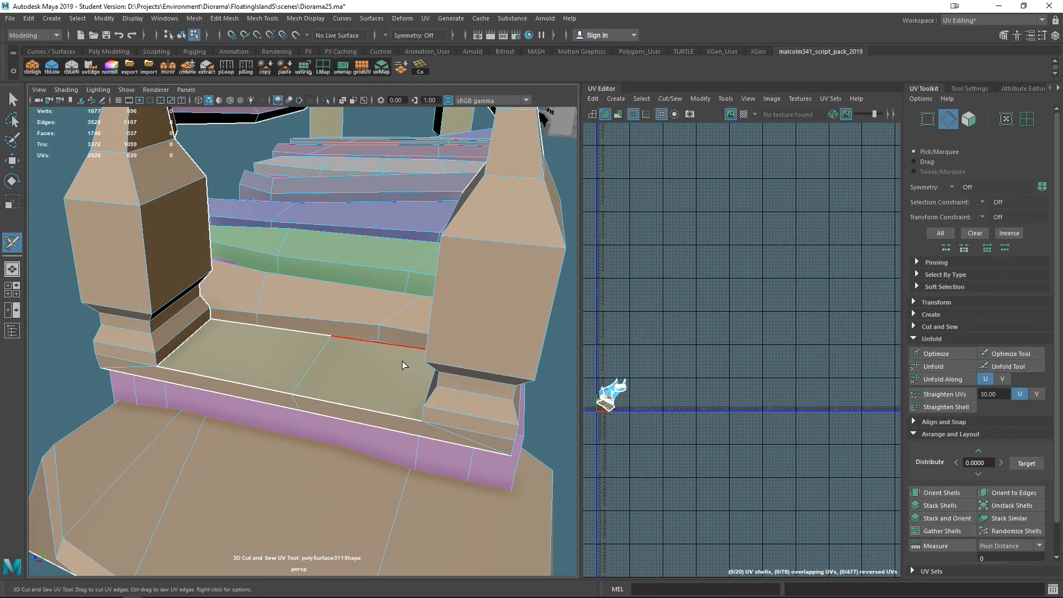
click(236, 380)
mouse_move(236, 379)
alt+mouse_down()
mouse_move(255, 363)
mouse_move(255, 376)
alt+mouse_up()
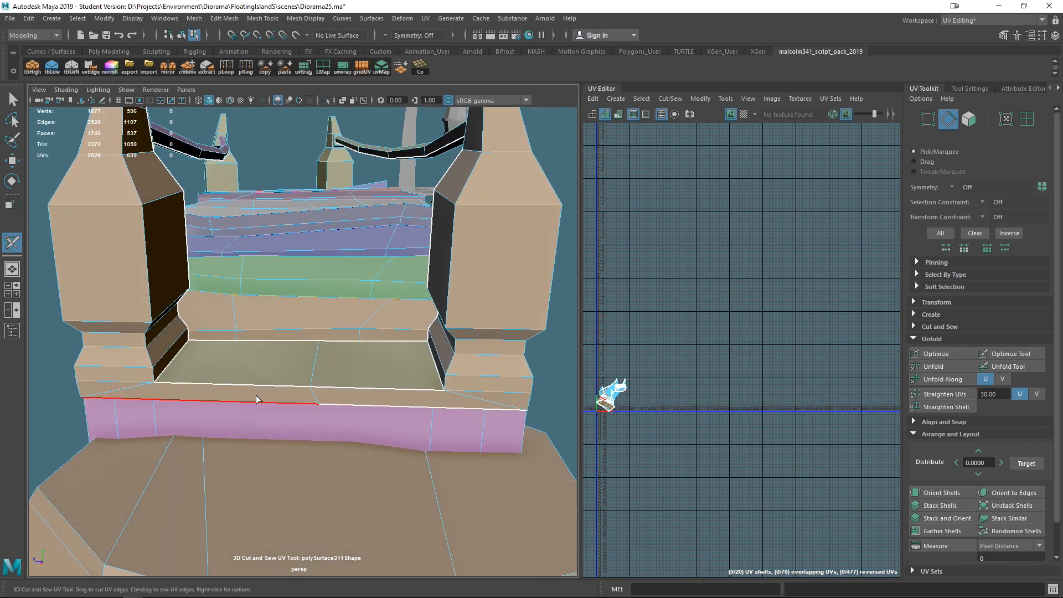
ctrl+drag(256, 391, 296, 388)
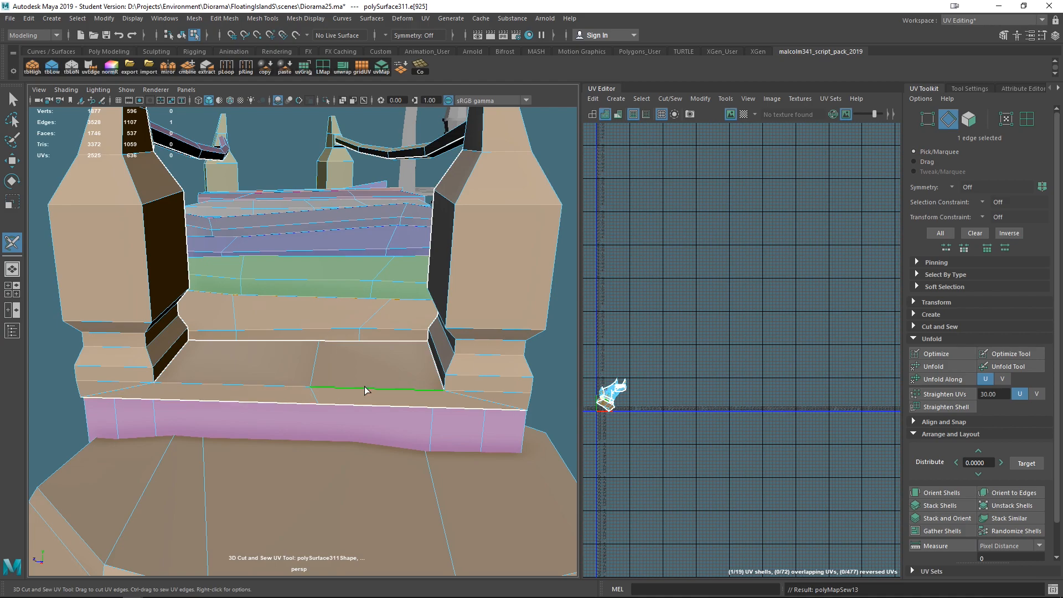
ctrl+drag(280, 392, 304, 390)
- Cut a vertical seam down the side of the post base and a seam around the opposite post's base
alt+drag(316, 471, 353, 374)
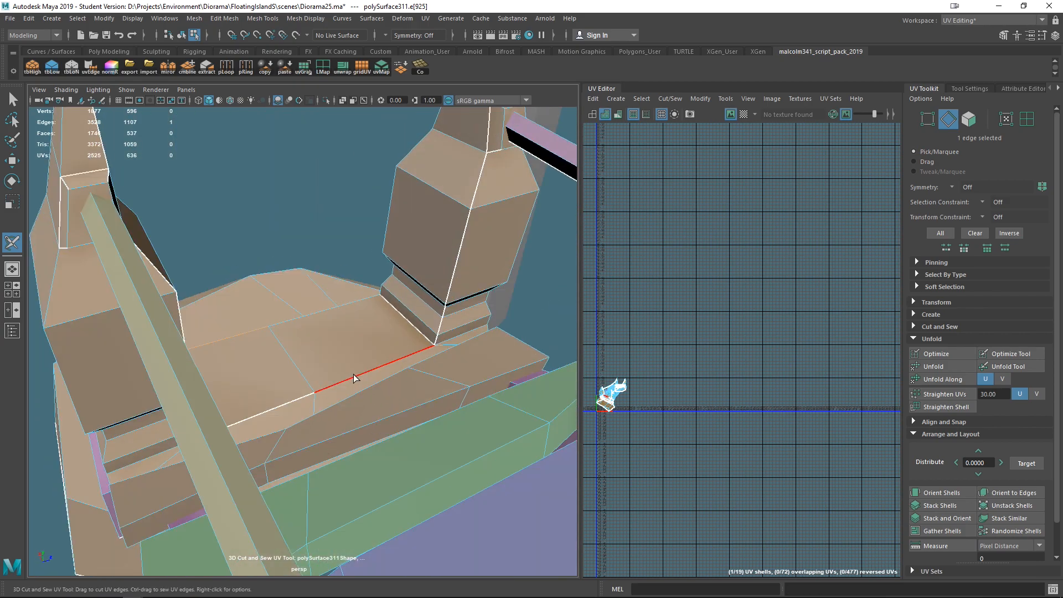
alt+drag(329, 451, 168, 372)
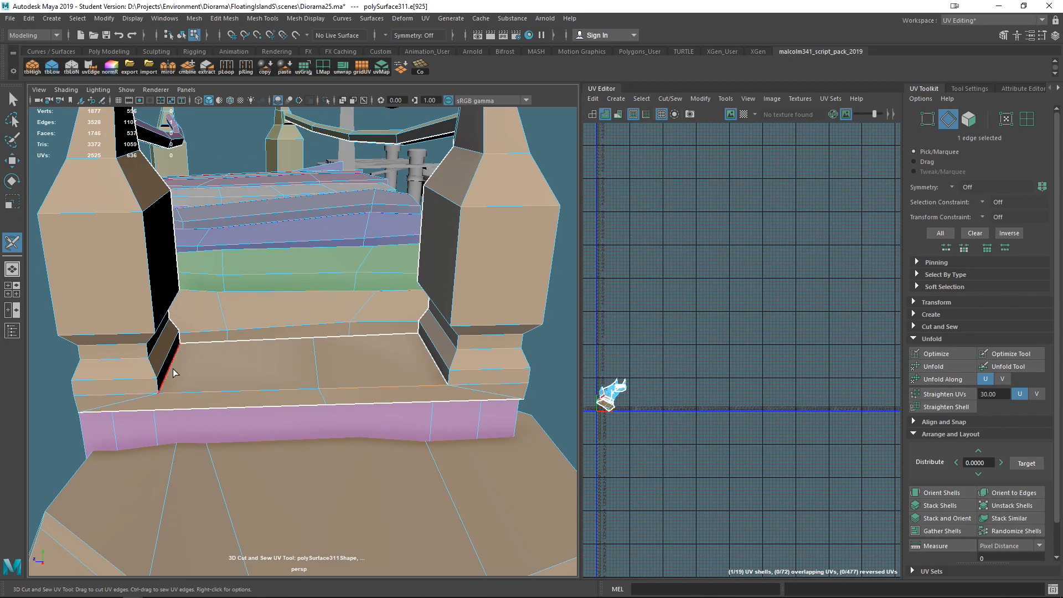
alt+drag(175, 369, 164, 409)
alt+drag(279, 436, 378, 408)
click(496, 388)
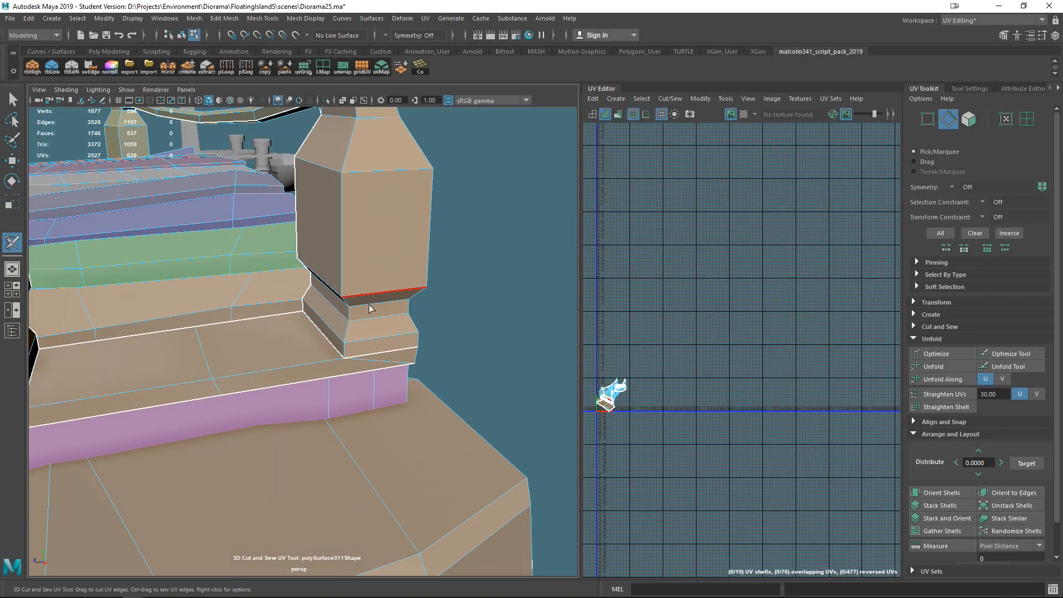
scroll(435, 241, down, 5)
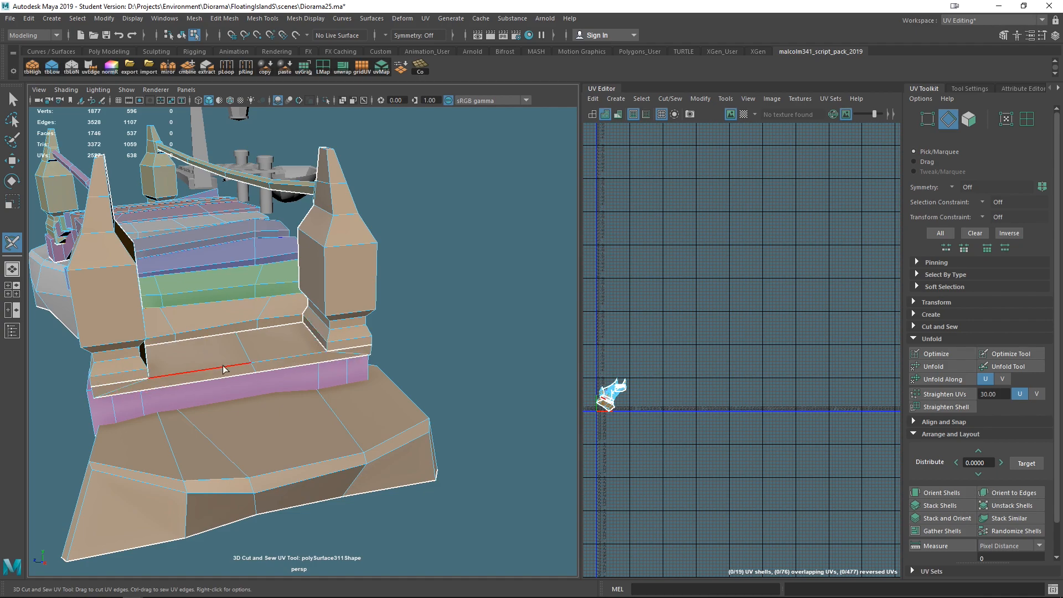
- Cut a seam along the front step edge and a vertical seam down the landing base's corner
alt+drag(364, 400, 253, 447)
scroll(252, 447, down, 5)
alt+drag(293, 509, 195, 453)
click(327, 376)
alt+drag(318, 381, 278, 430)
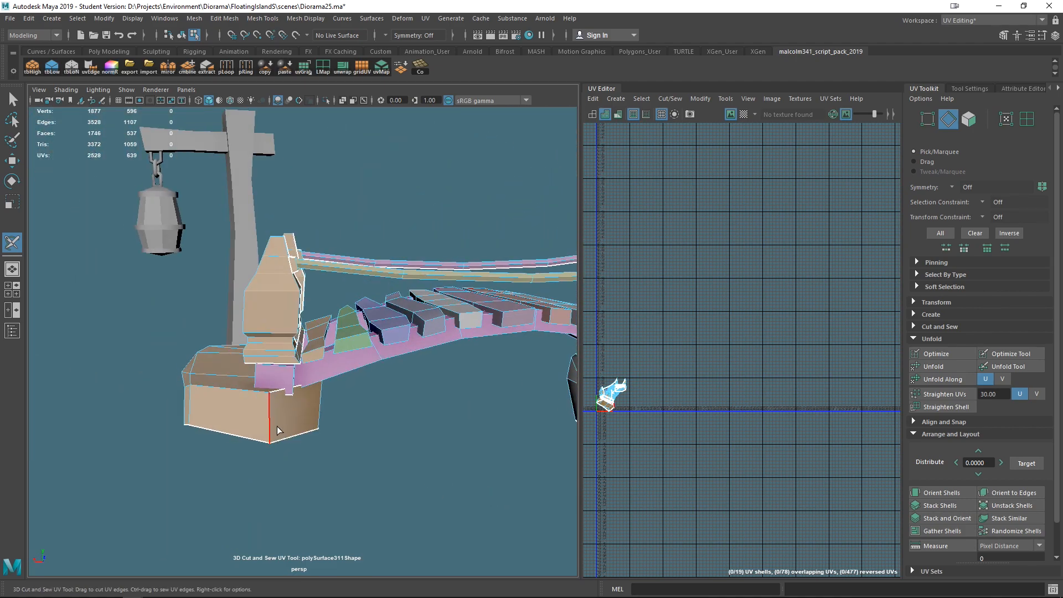
click(269, 423)
alt+drag(462, 465, 383, 432)
click(375, 432)
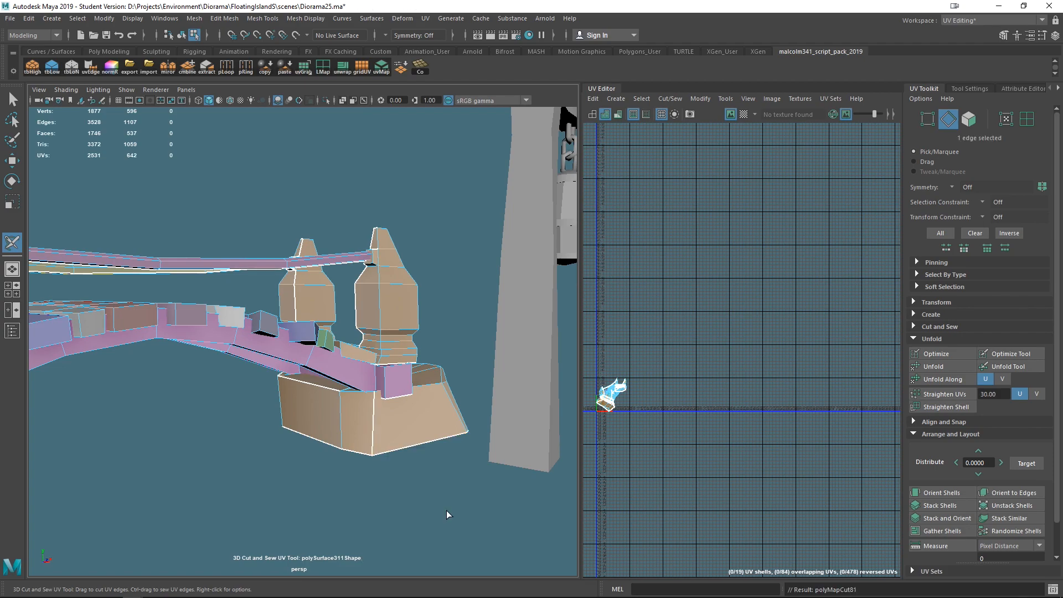
- Cut vertical seams down the other base corners and a seam along the base's top edge
alt+drag(468, 508, 357, 520)
click(254, 447)
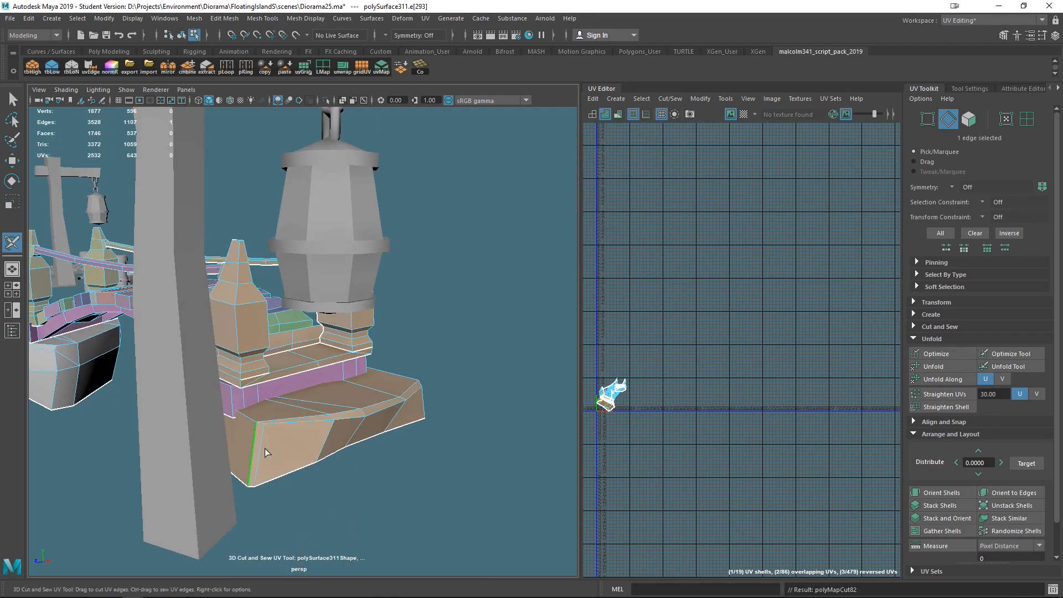
alt+drag(355, 502, 291, 449)
click(289, 448)
alt+drag(372, 489, 391, 487)
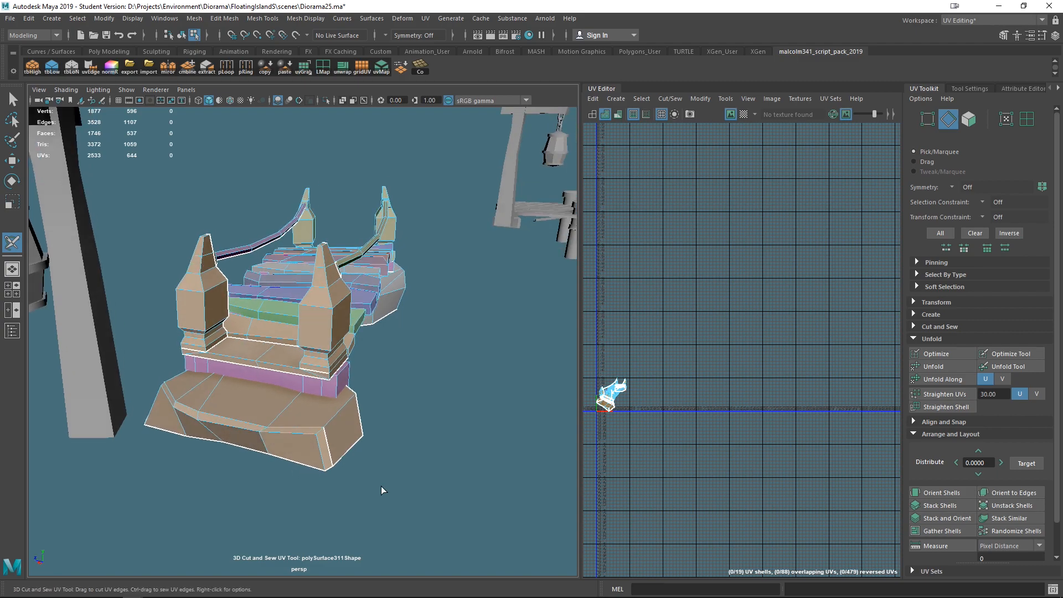
click(322, 436)
alt+drag(380, 417, 271, 468)
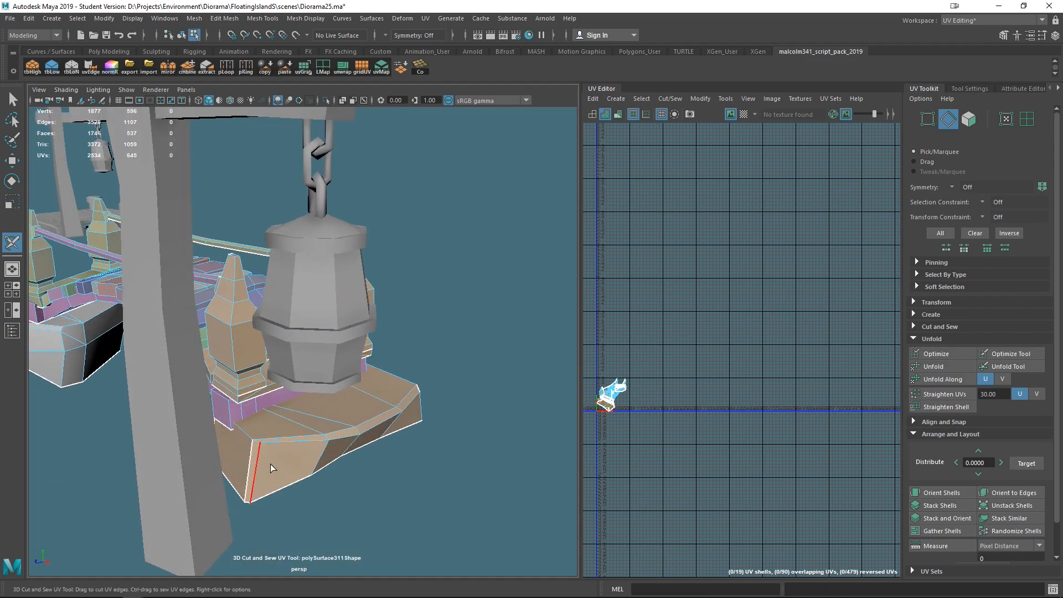
click(256, 443)
click(275, 477)
alt+drag(313, 472, 353, 459)
scroll(353, 458, up, 2)
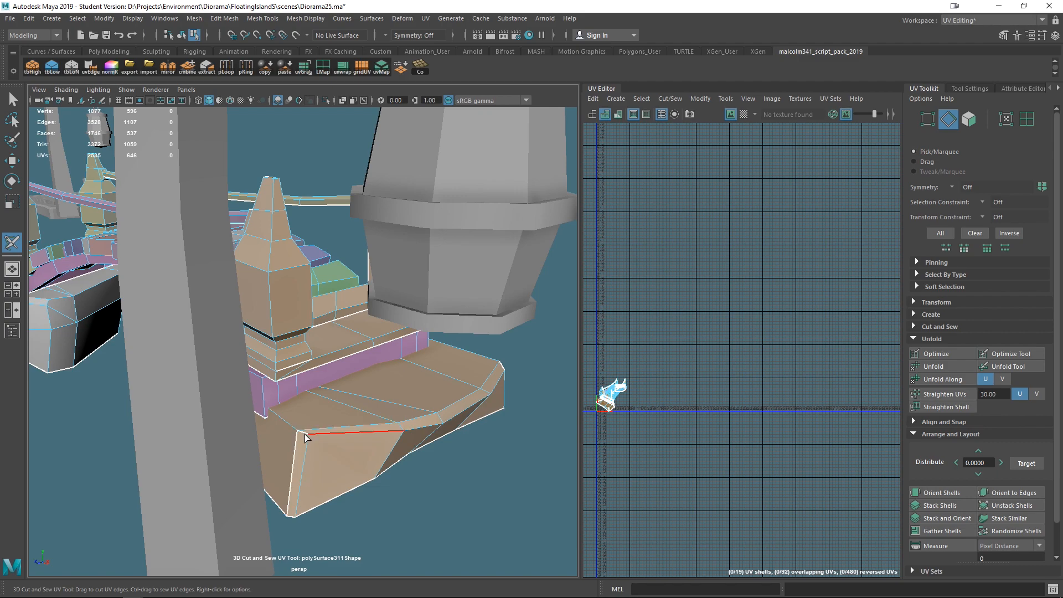
- Cut seams beneath the post and along the edges on the underside of the bridge steps
alt+drag(388, 503, 225, 377)
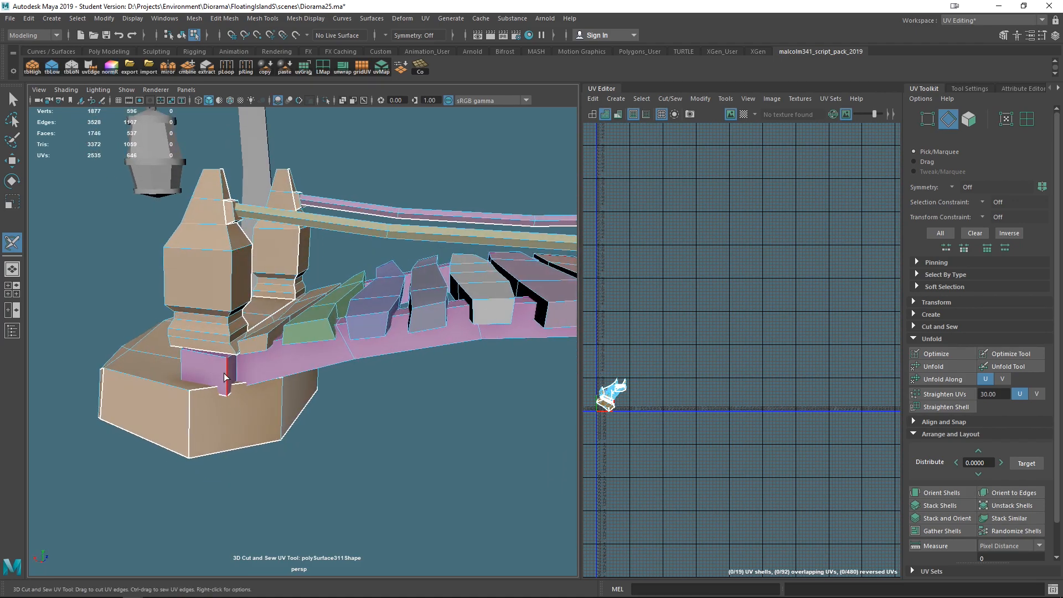
click(227, 371)
click(230, 359)
alt+drag(360, 432, 388, 432)
alt+drag(462, 445, 320, 434)
click(393, 347)
alt+drag(412, 404, 334, 331)
scroll(453, 399, up, 4)
click(473, 341)
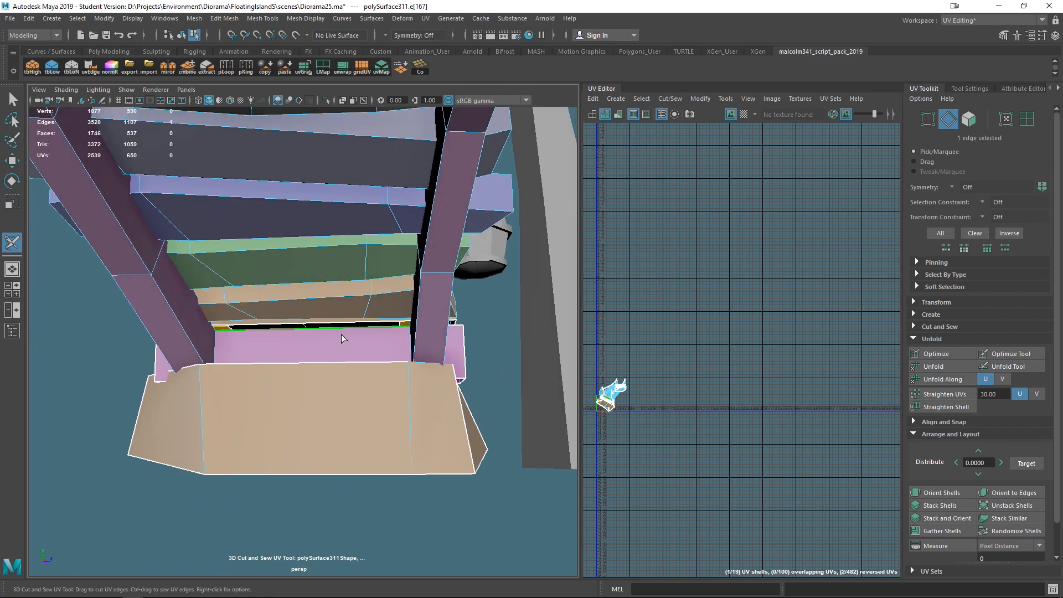
click(387, 332)
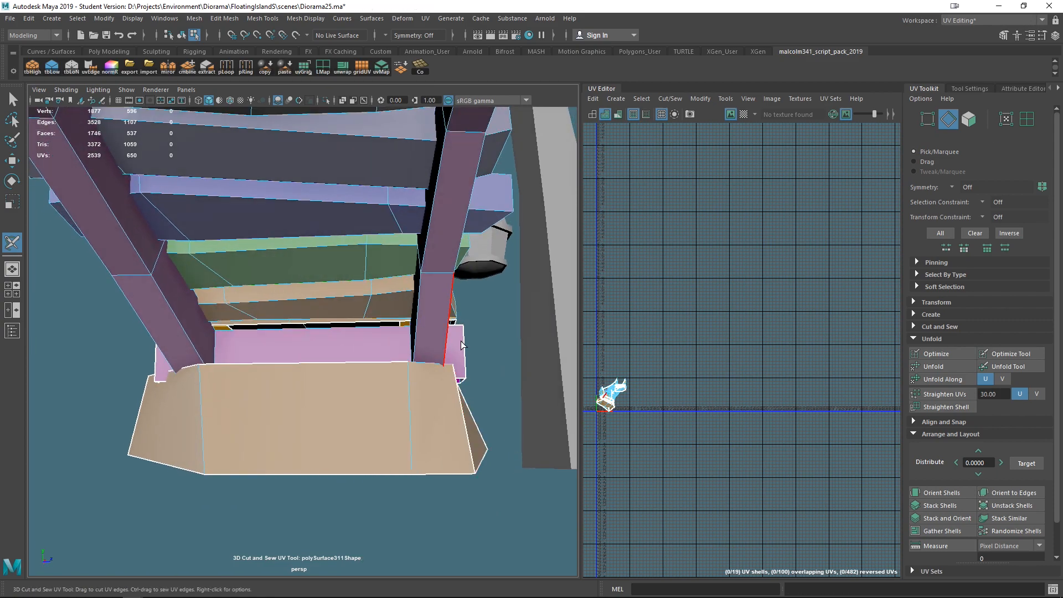
alt+drag(405, 519, 334, 401)
click(321, 326)
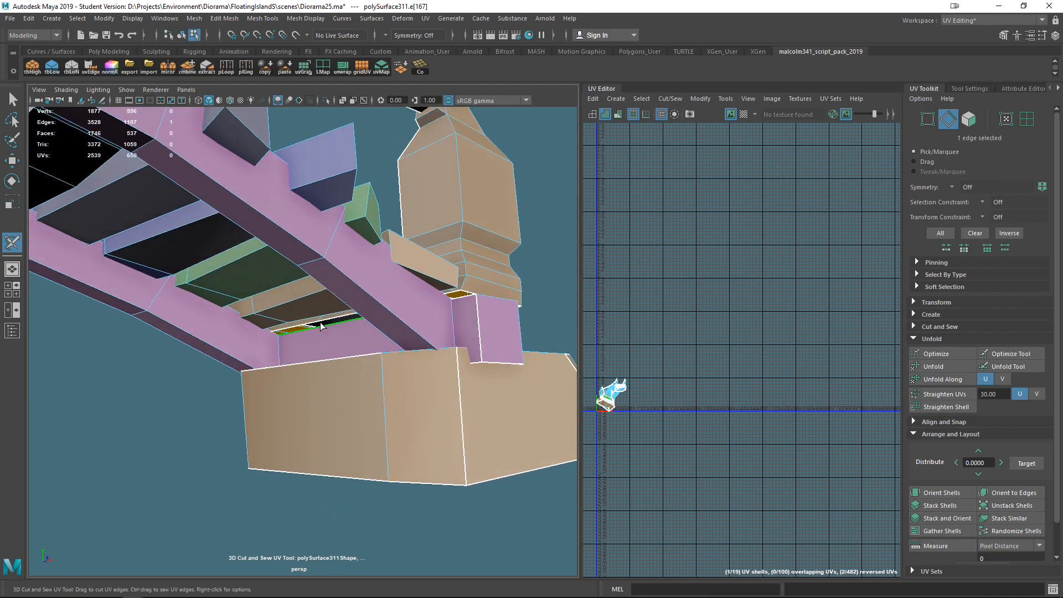
click(321, 326)
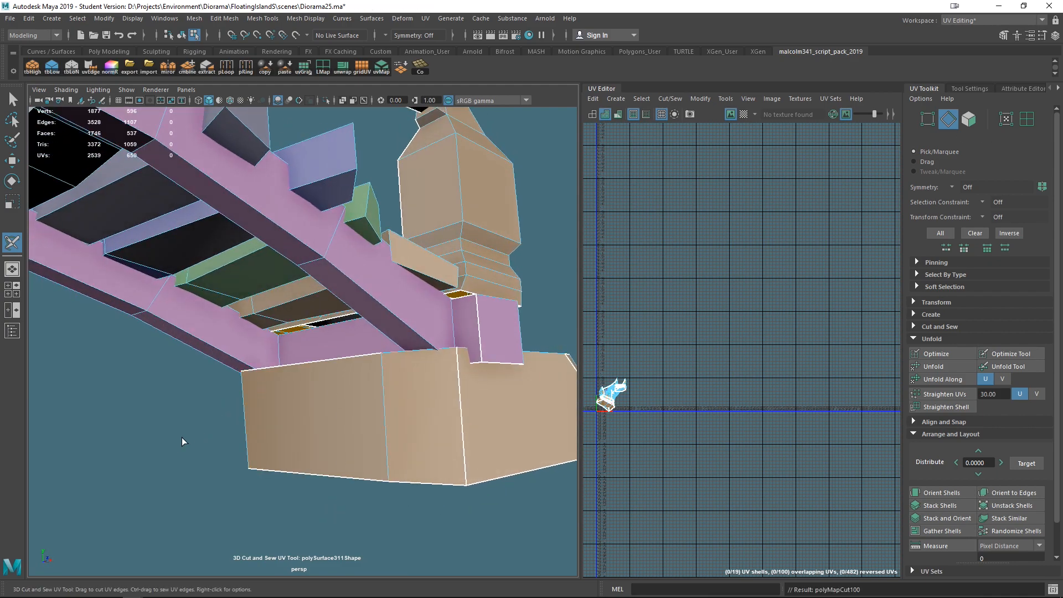
- Inspect the bridge's underside in wireframe and shaded display for remaining seams
alt+drag(182, 437, 96, 371)
mouse_move(278, 328)
mouse_down()
mouse_move(422, 439)
mouse_move(450, 439)
mouse_move(393, 436)
mouse_move(430, 464)
mouse_up()
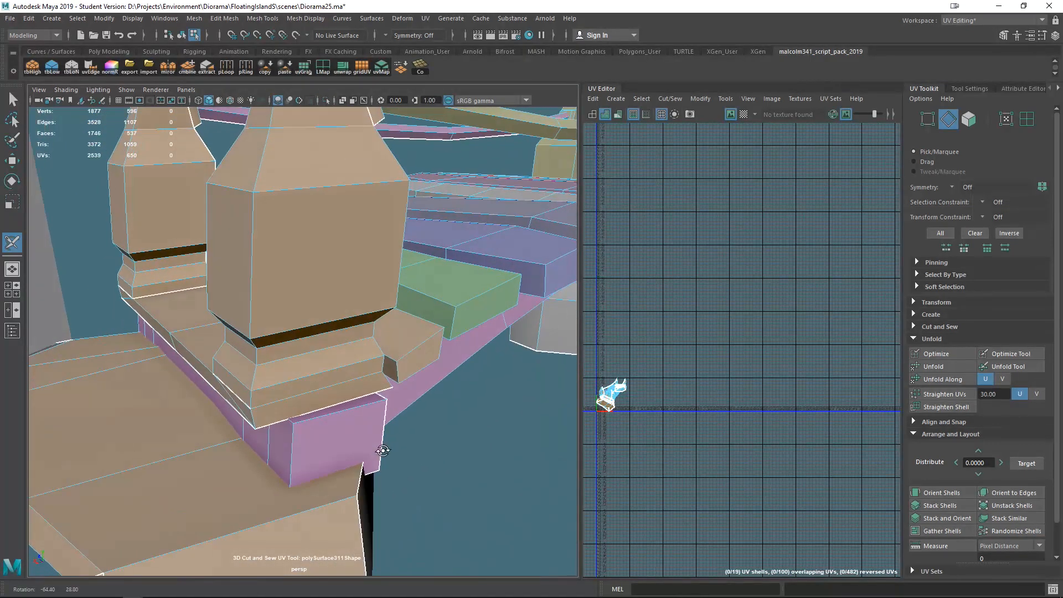
alt+drag(363, 416, 436, 464)
scroll(363, 429, up, 5)
key(4)
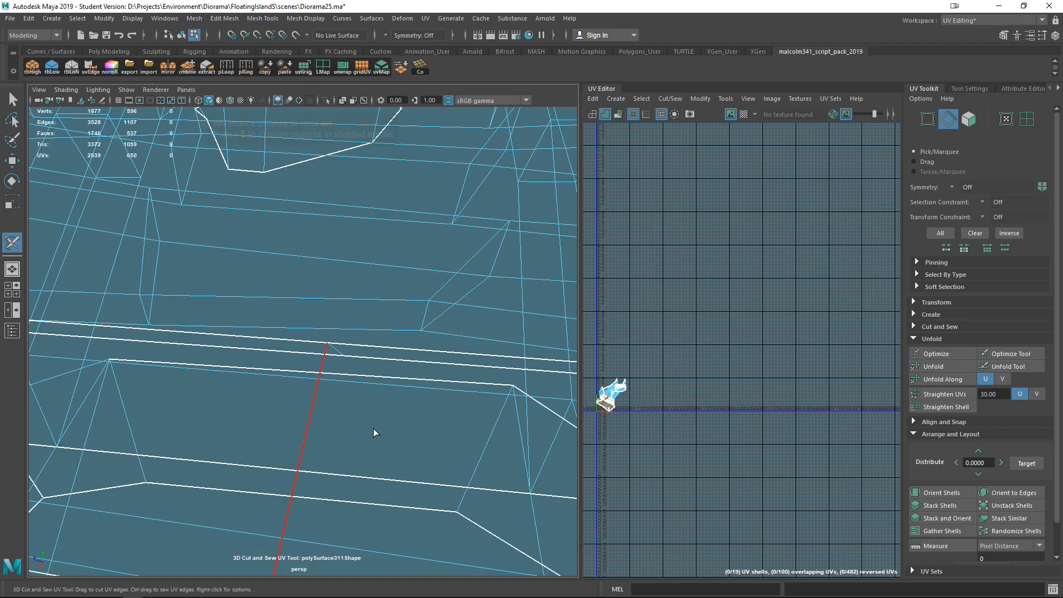
scroll(405, 434, down, 5)
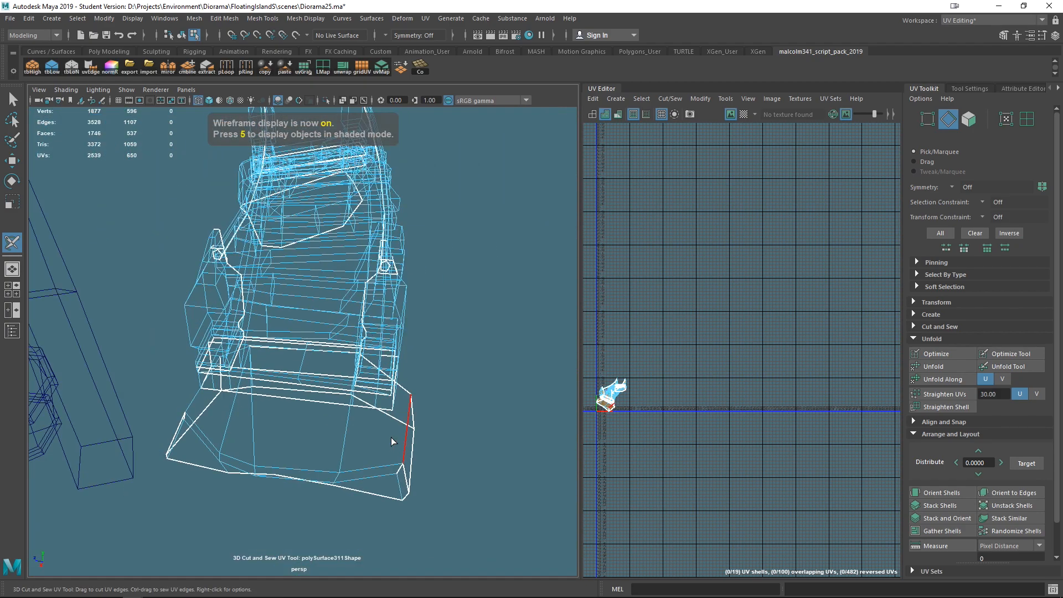
key(5)
mouse_move(380, 434)
alt+mouse_down()
mouse_move(419, 403)
mouse_move(363, 350)
mouse_move(330, 339)
mouse_move(268, 360)
mouse_move(247, 409)
mouse_move(195, 418)
mouse_move(160, 374)
alt+mouse_up()
scroll(364, 304, up, 10)
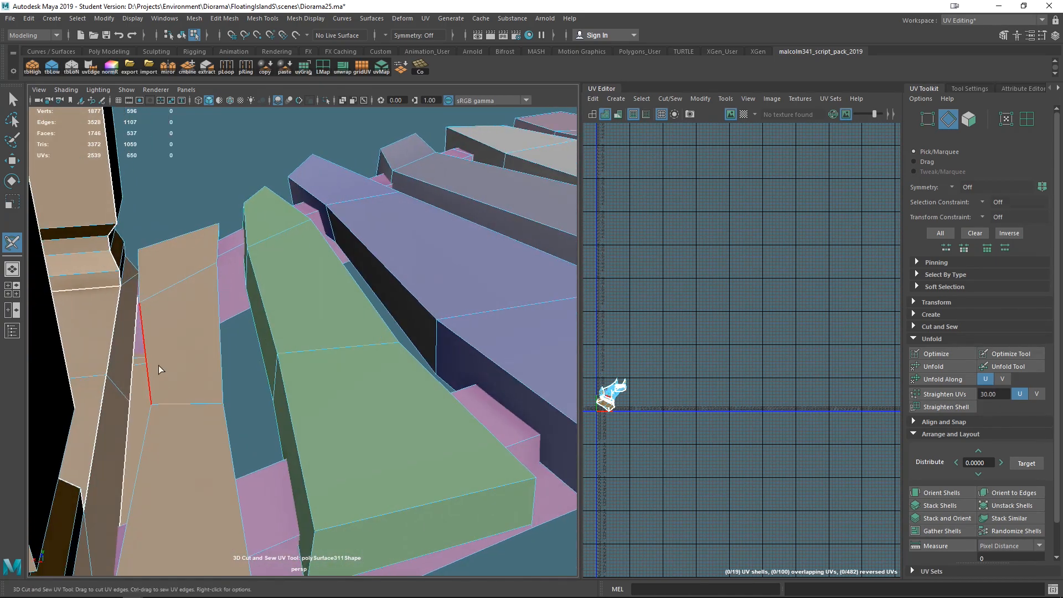
alt+middle_drag(176, 370, 212, 337)
alt+drag(211, 338, 91, 283)
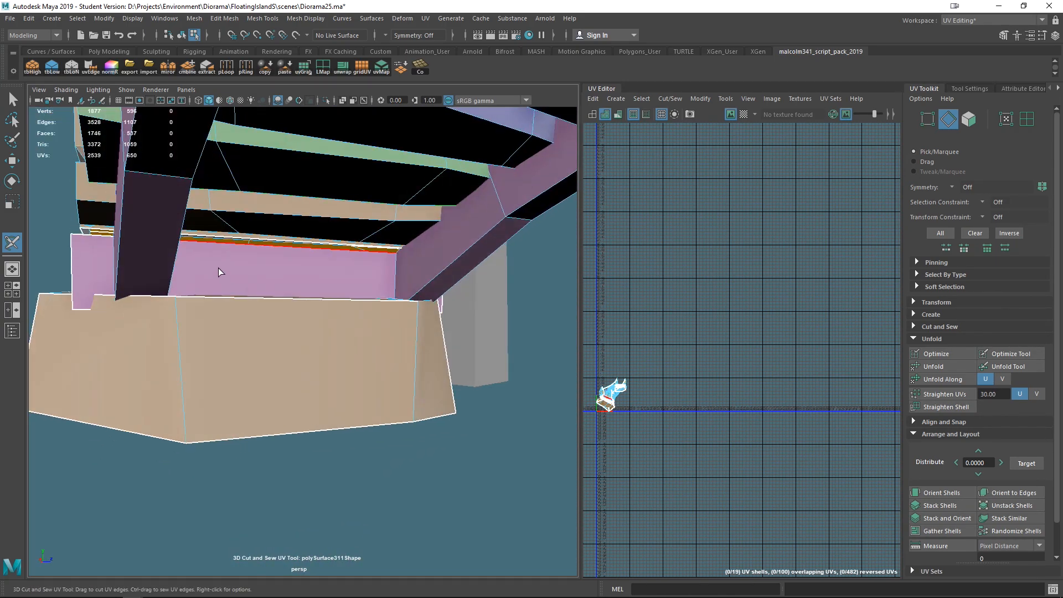
- Leave the Cut and Sew tool for the Select tool and turn off the UV checker display
right_click(218, 268)
key(q)
click(247, 276)
alt+drag(243, 286, 342, 354)
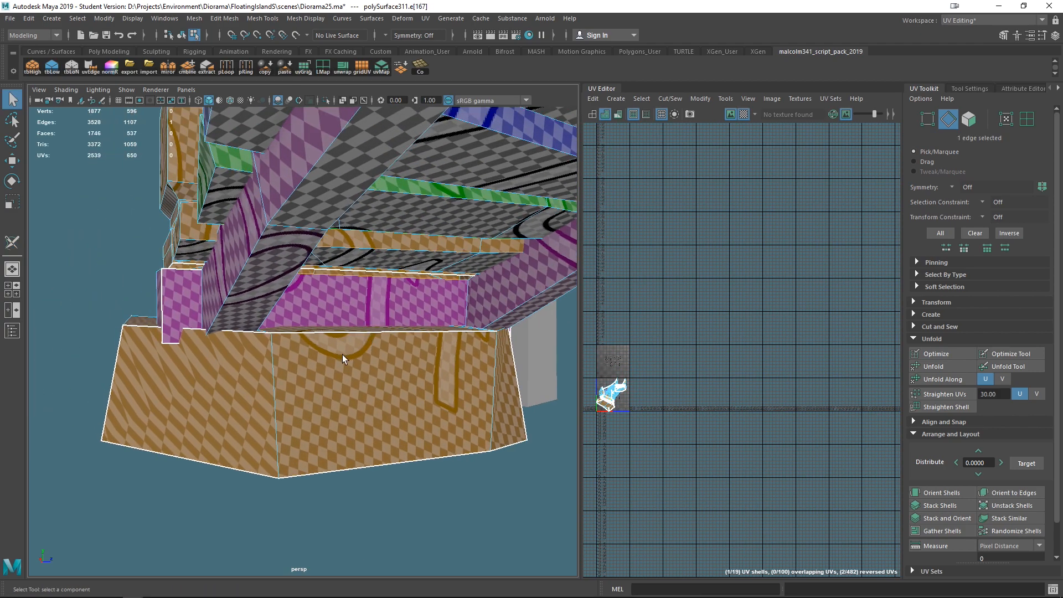
click(743, 113)
- Switch to face selection and select a face on the landing underneath the bridge
alt+drag(445, 247, 421, 335)
right_drag(88, 268, 83, 298)
click(313, 368)
alt+drag(329, 382, 526, 509)
scroll(334, 463, up, 3)
alt+middle_drag(334, 463, 400, 458)
alt+drag(401, 458, 376, 425)
alt+middle_drag(375, 425, 363, 425)
scroll(363, 425, up, 2)
scroll(371, 431, up, 3)
scroll(366, 435, down, 3)
alt+drag(321, 432, 365, 432)
alt+middle_drag(365, 433, 398, 408)
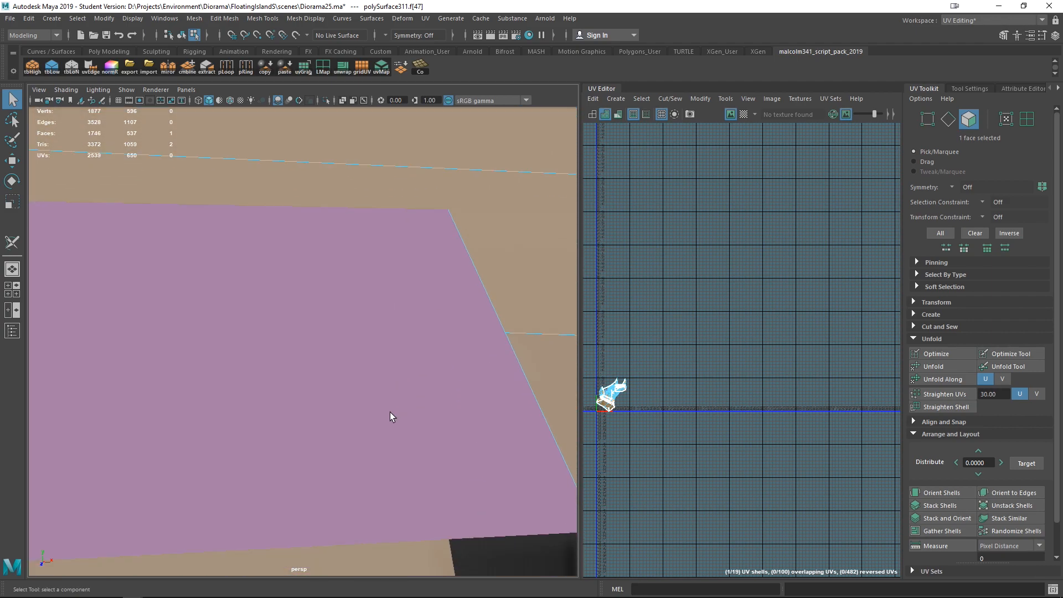
alt+drag(389, 412, 387, 409)
right_drag(329, 267, 330, 290)
click(326, 284)
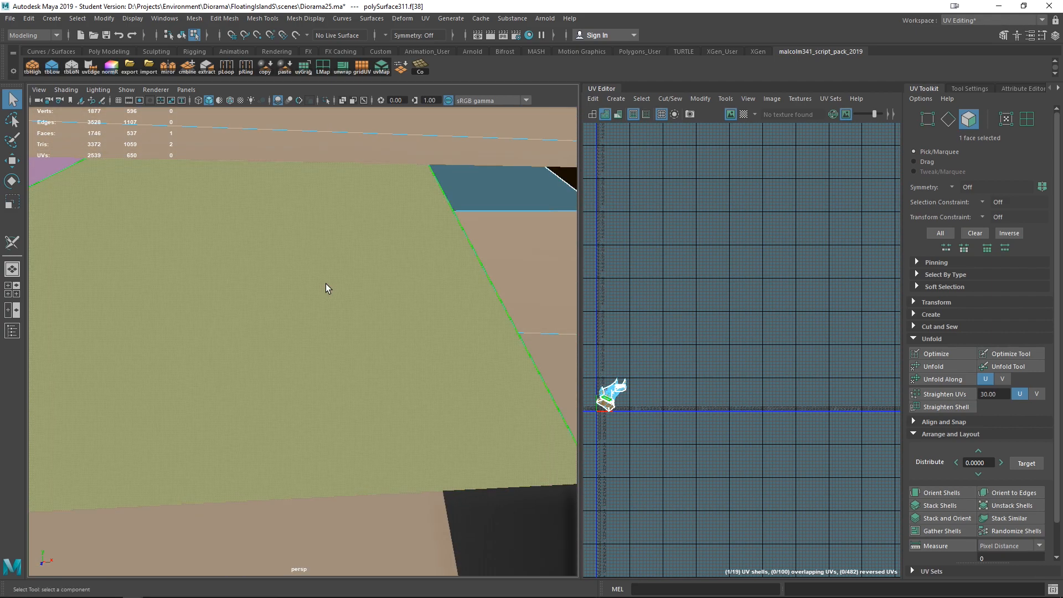
- Delete the selected face on the landing underneath the bridge, checking it in wireframe display
scroll(509, 192, down, 10)
alt+drag(501, 296, 449, 380)
key(4)
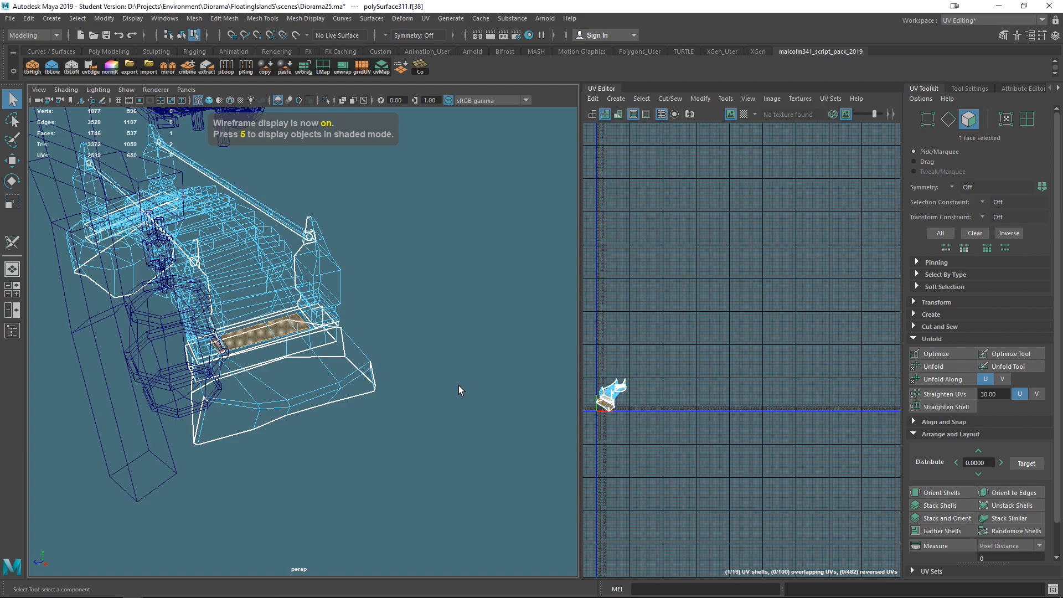
scroll(441, 400, up, 6)
alt+drag(472, 428, 508, 427)
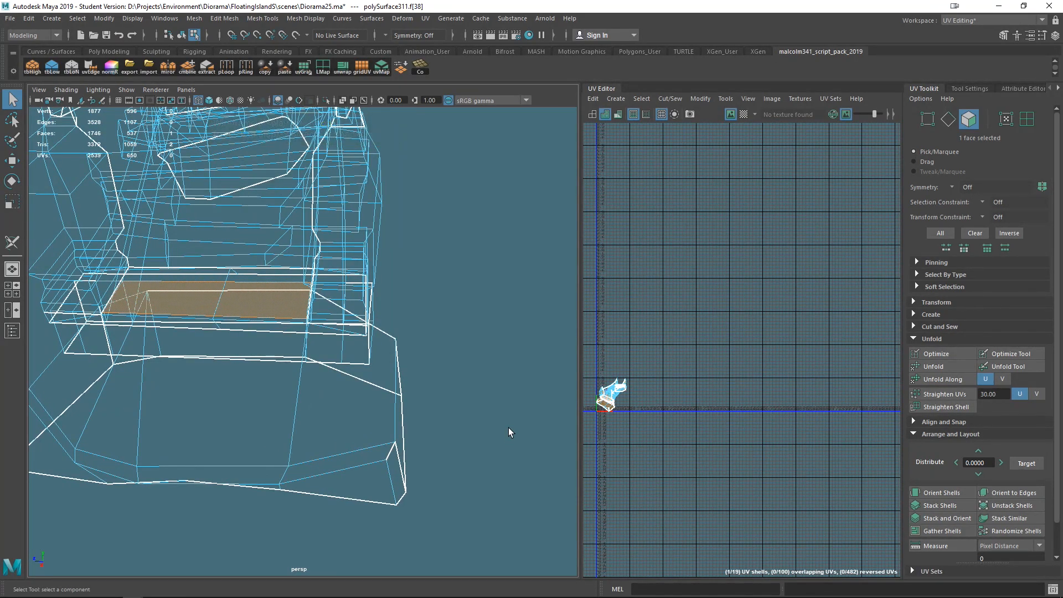
key(Delete)
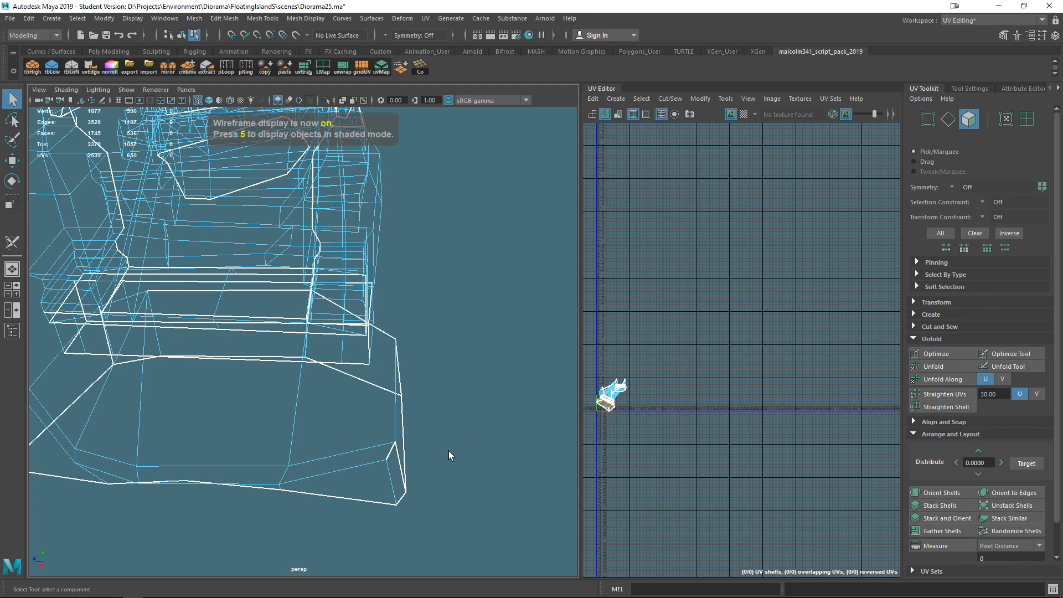
- Cut seams around the post base and the front landing edges with the 3D Cut and Sew tool
key(5)
alt+middle_drag(439, 395, 457, 459)
alt+drag(457, 459, 480, 451)
scroll(346, 462, up, 5)
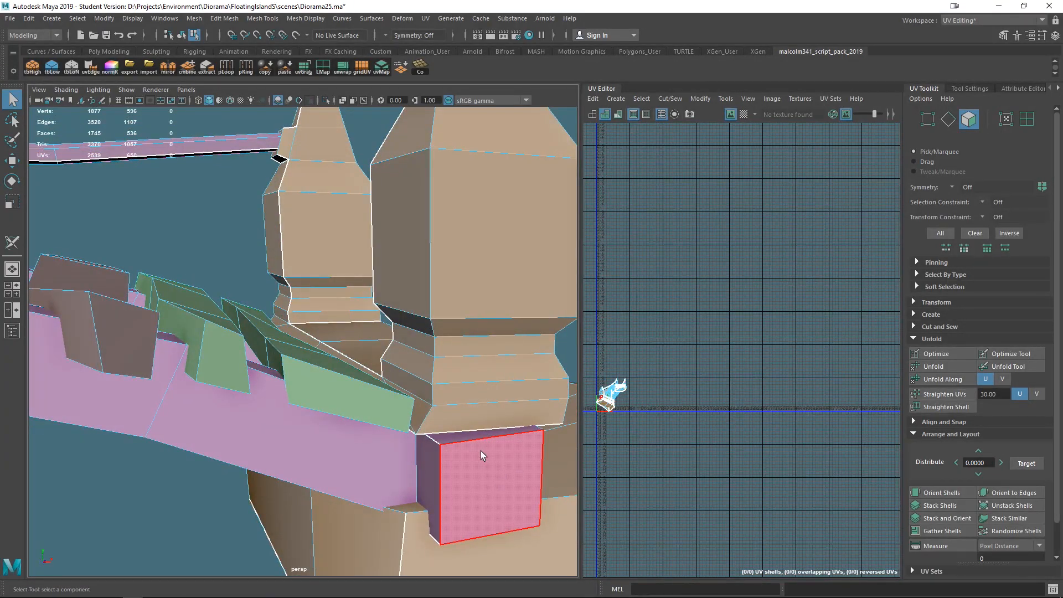
click(11, 243)
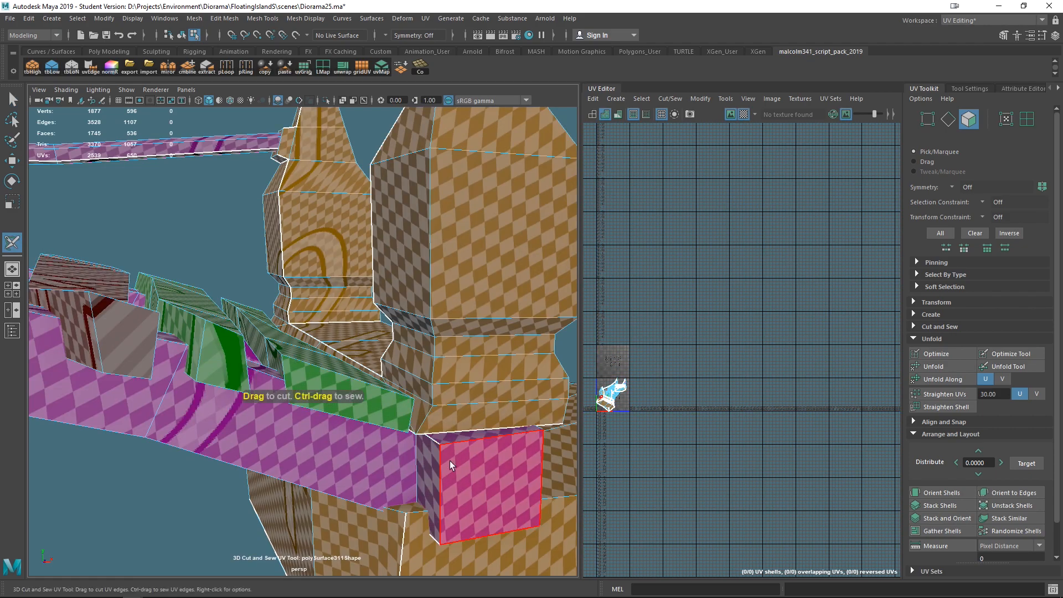
right_drag(438, 348, 439, 309)
alt+drag(425, 387, 299, 375)
click(219, 350)
alt+drag(280, 450, 396, 412)
click(336, 314)
click(364, 430)
scroll(364, 430, down, 5)
alt+drag(357, 443, 218, 452)
key(q)
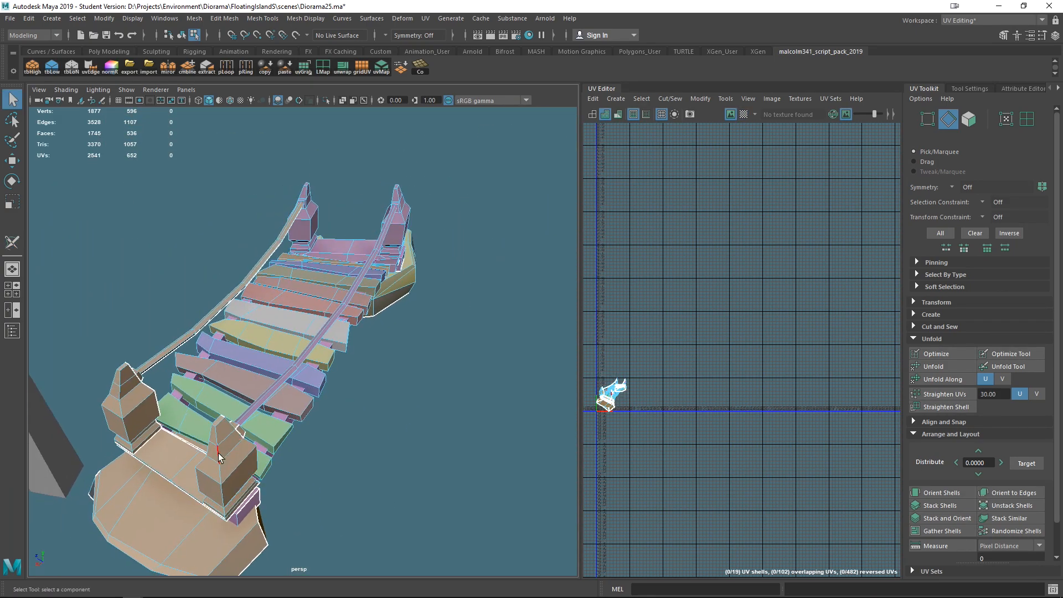
- Select the frame mesh with two posts at the near end of the bridge and show its UV checker
right_drag(286, 339, 362, 253)
scroll(415, 350, down, 6)
scroll(361, 379, up, 2)
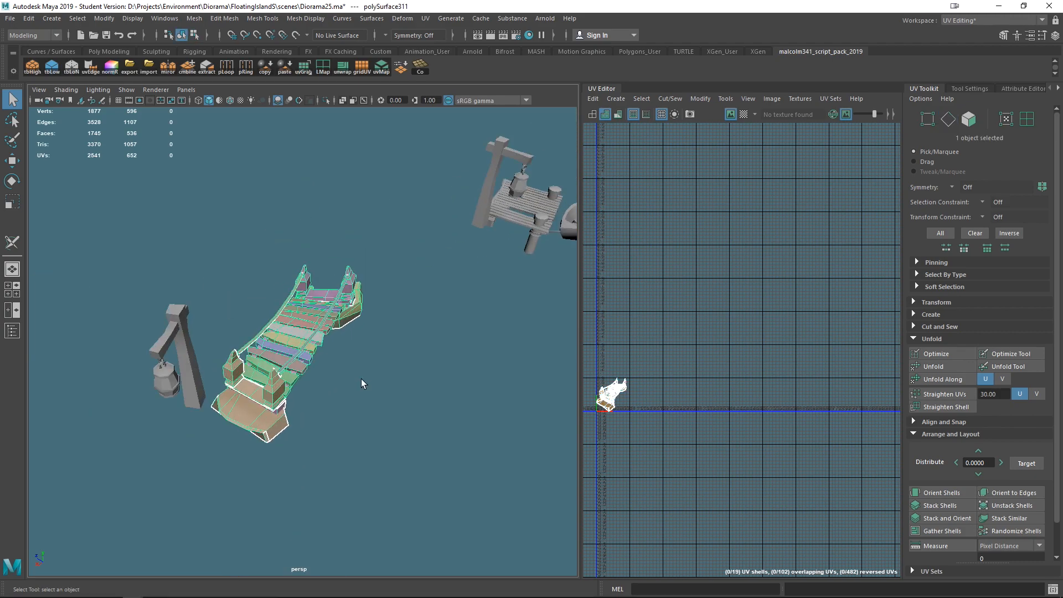
right_drag(299, 344, 268, 503)
scroll(304, 456, up, 2)
click(252, 433)
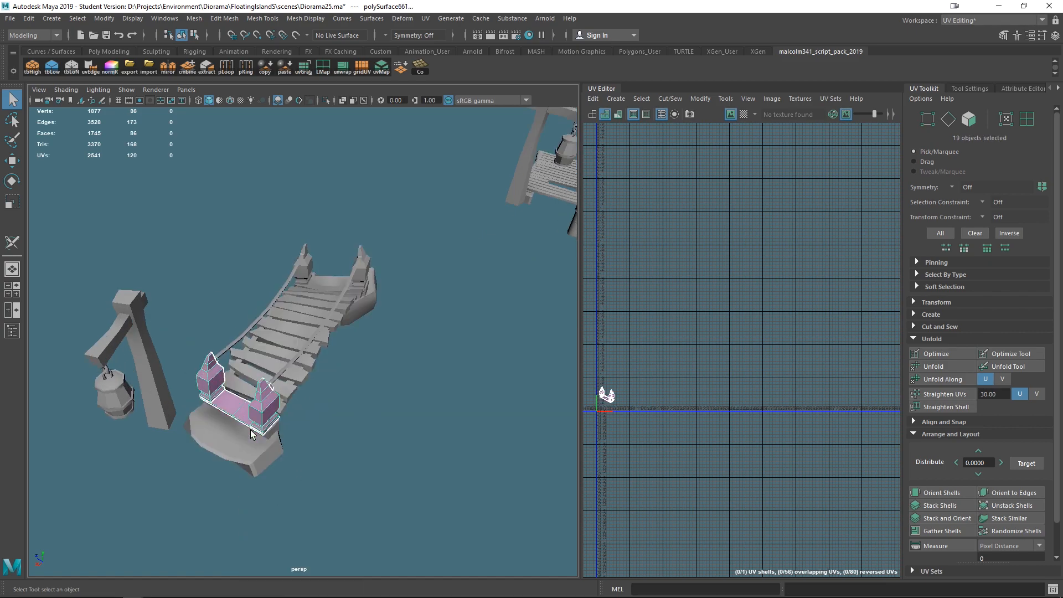
click(269, 335)
click(299, 270)
alt+drag(299, 270, 343, 395)
click(205, 362)
alt+drag(206, 362, 354, 420)
click(744, 113)
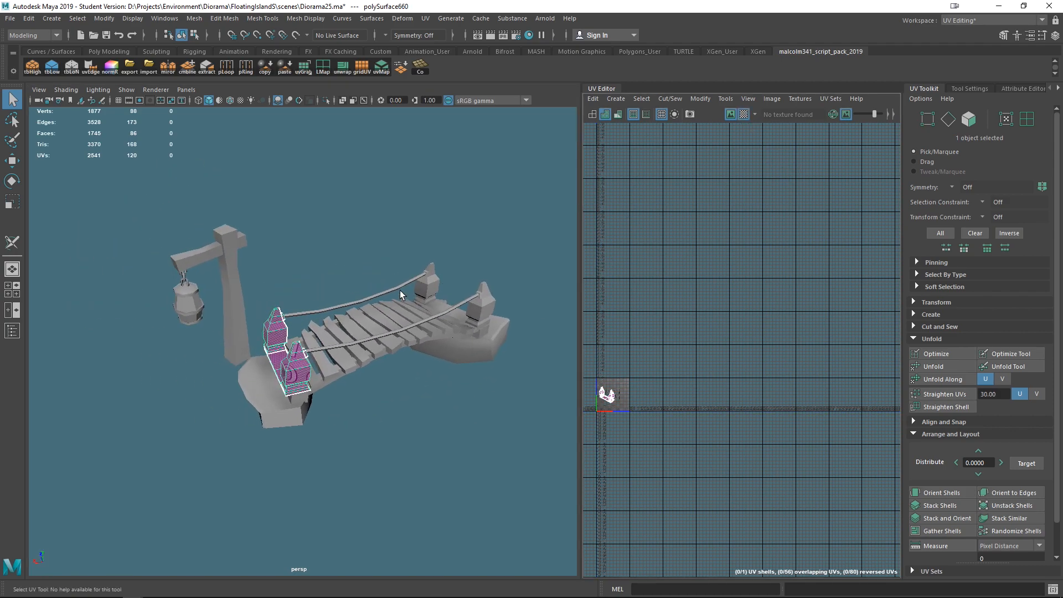
- Inspect the post frame at the far end of the bridge and reselect the near-end frame
alt+right_drag(400, 290, 402, 355)
alt+middle_drag(422, 400, 327, 446)
click(462, 249)
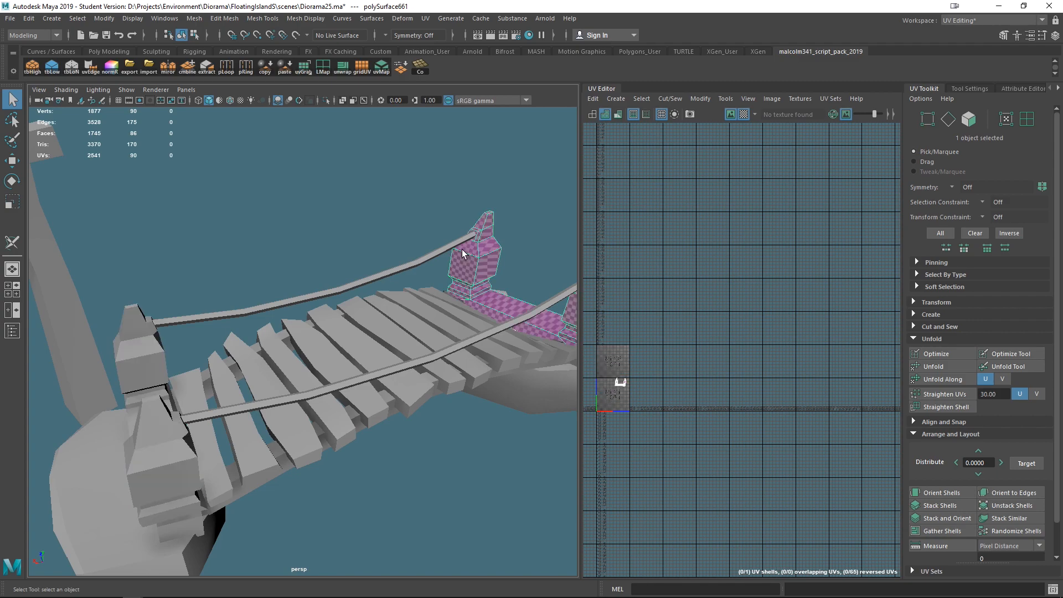
alt+drag(463, 379, 381, 374)
alt+middle_drag(363, 390, 517, 337)
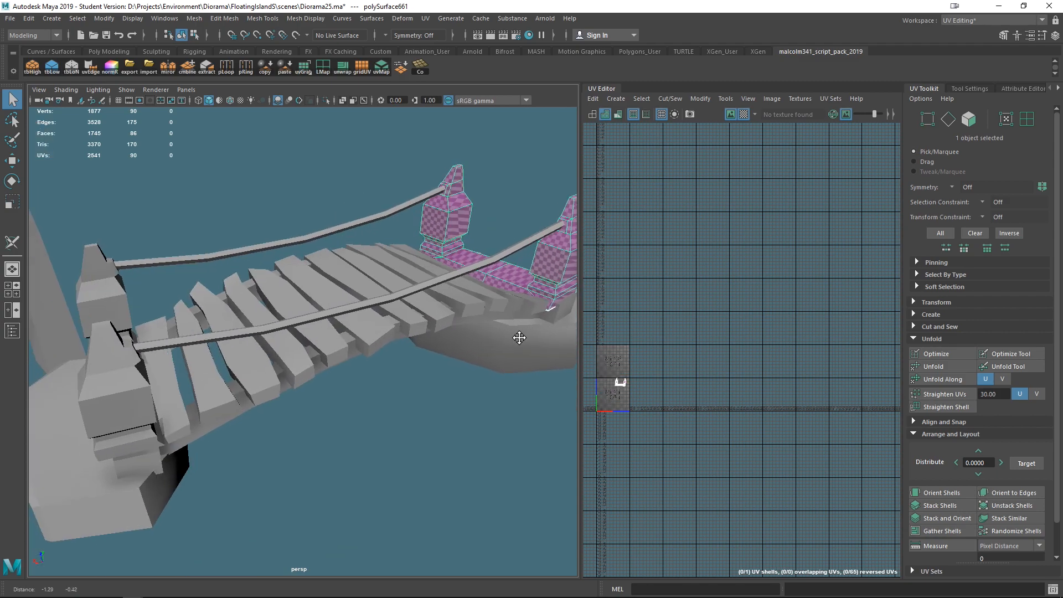
click(123, 386)
alt+drag(203, 437, 343, 450)
- Cut a vertical seam on the left post of the frame with the 3D Cut and Sew tool
click(12, 241)
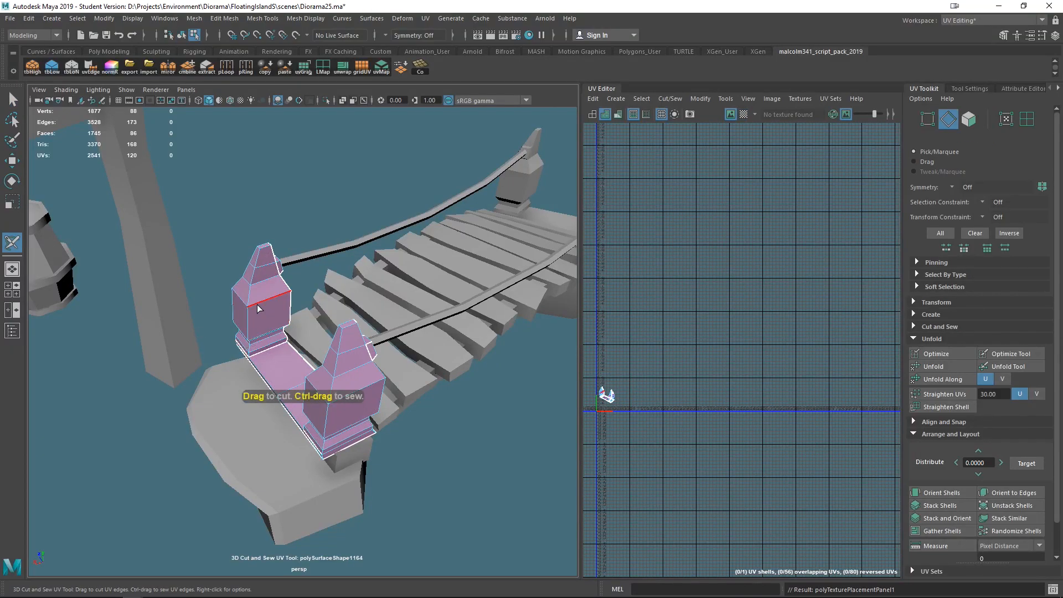
shift+right_drag(257, 306, 256, 276)
key(q)
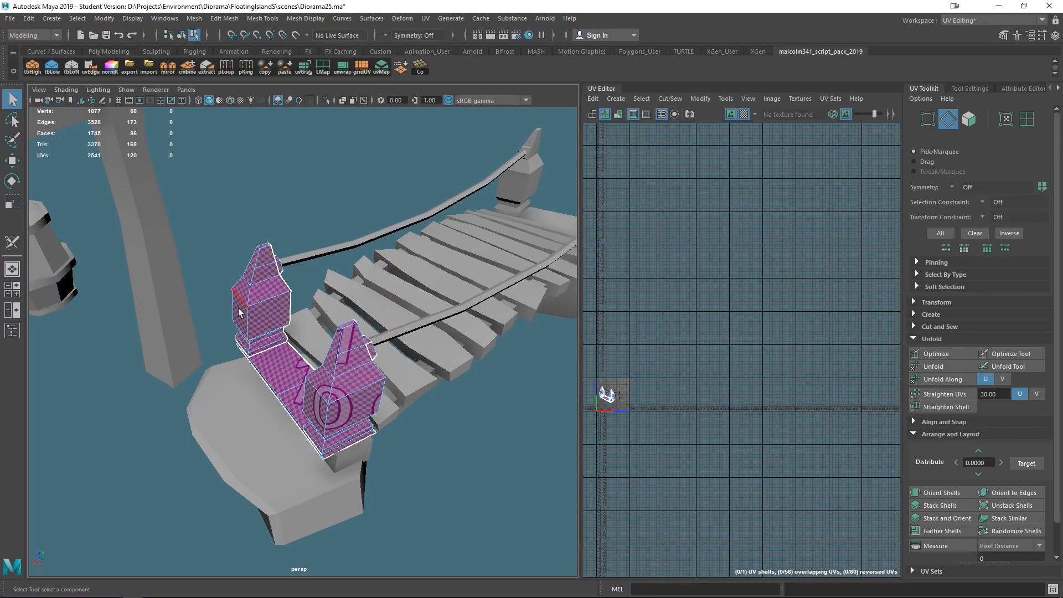
- Cut another seam on the left post, then select the whole frame and unfold its UVs
click(14, 245)
right_drag(261, 316, 300, 270)
drag(208, 224, 470, 523)
key(ctrl+u)
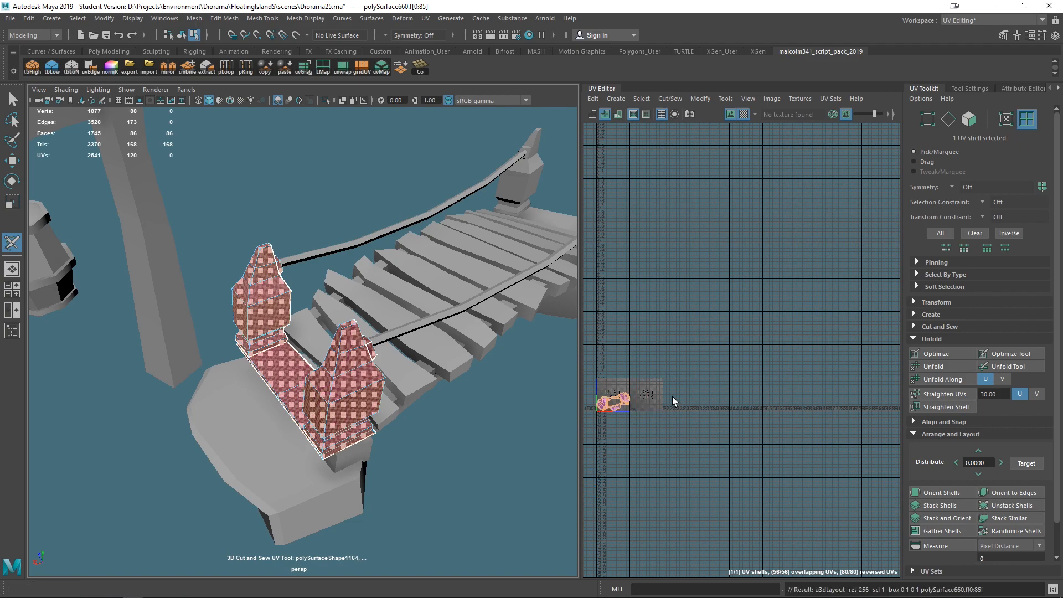
- Examine the unfolded frame shell in the UV editor and the frame from several angles in the viewport
scroll(634, 432, up, 9)
scroll(645, 409, down, 1)
alt+middle_drag(651, 387, 830, 496)
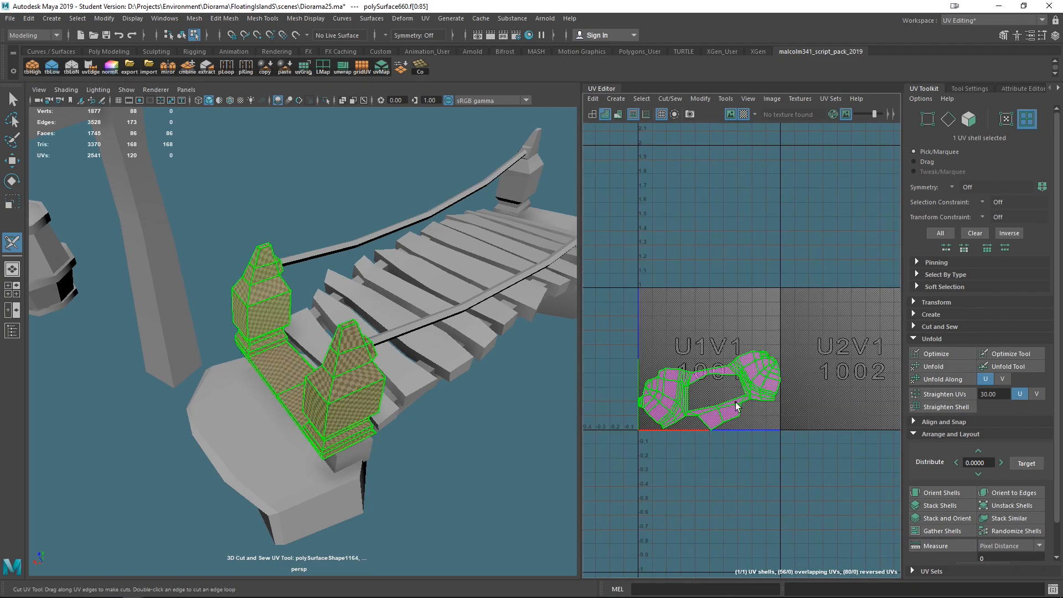
key(f)
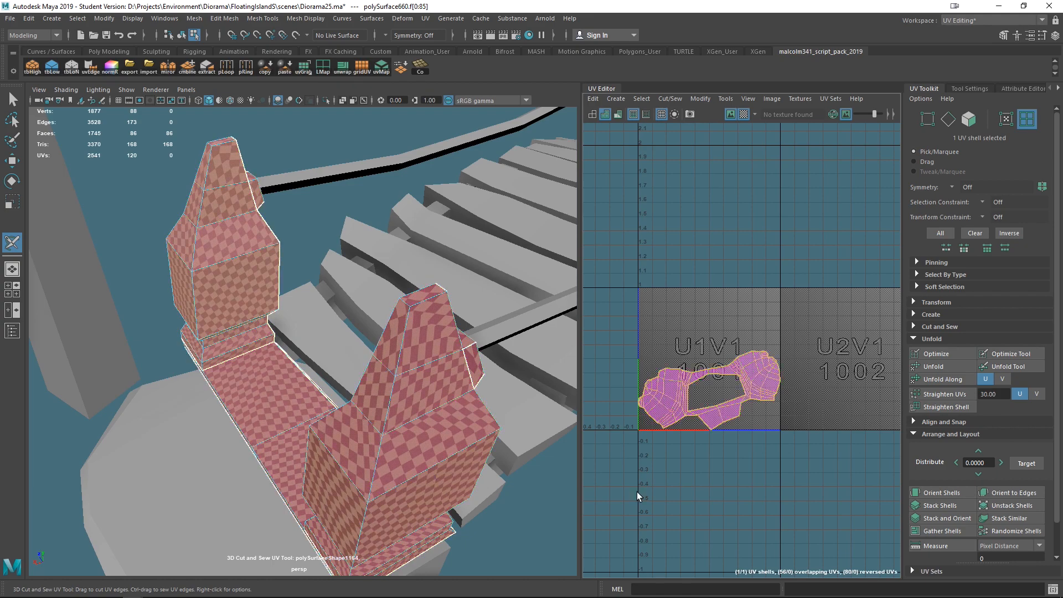
key(e)
drag(747, 346, 772, 376)
scroll(509, 410, down, 5)
alt+drag(491, 403, 301, 377)
alt+middle_drag(301, 376, 514, 426)
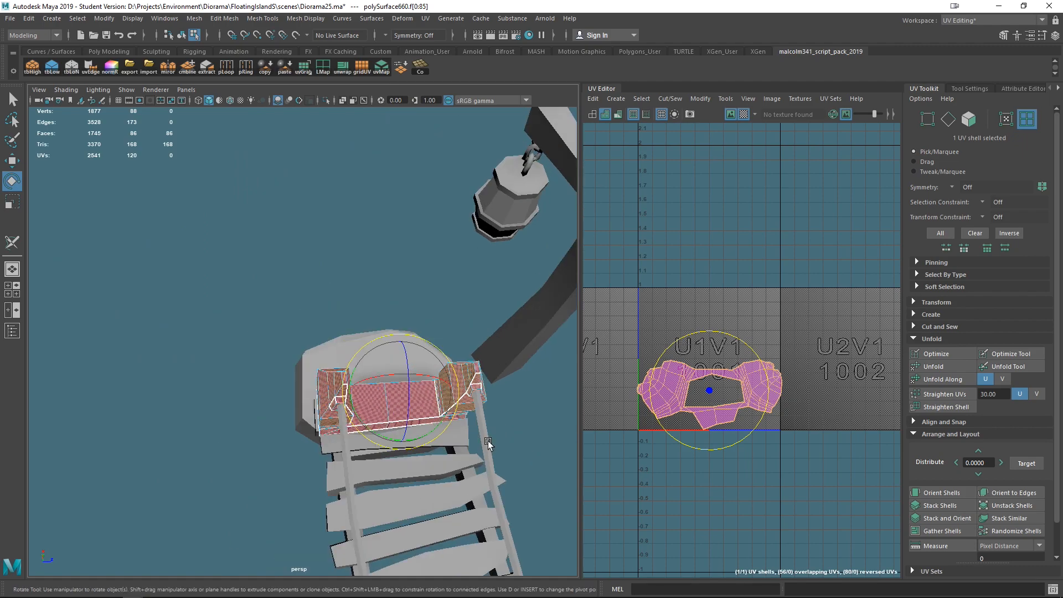
key(f)
alt+drag(469, 444, 415, 376)
alt+middle_drag(416, 354, 434, 406)
scroll(434, 405, up, 5)
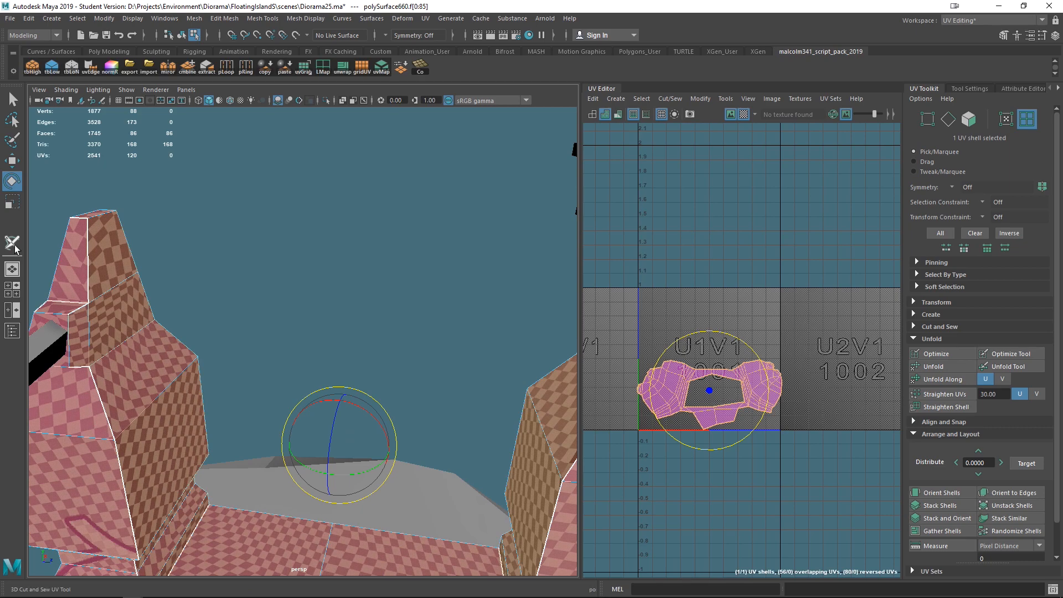
- Cut seams along the post edges and the base edges of the frame using edge cuts
click(12, 242)
alt+drag(210, 360, 197, 342)
alt+drag(326, 345, 135, 273)
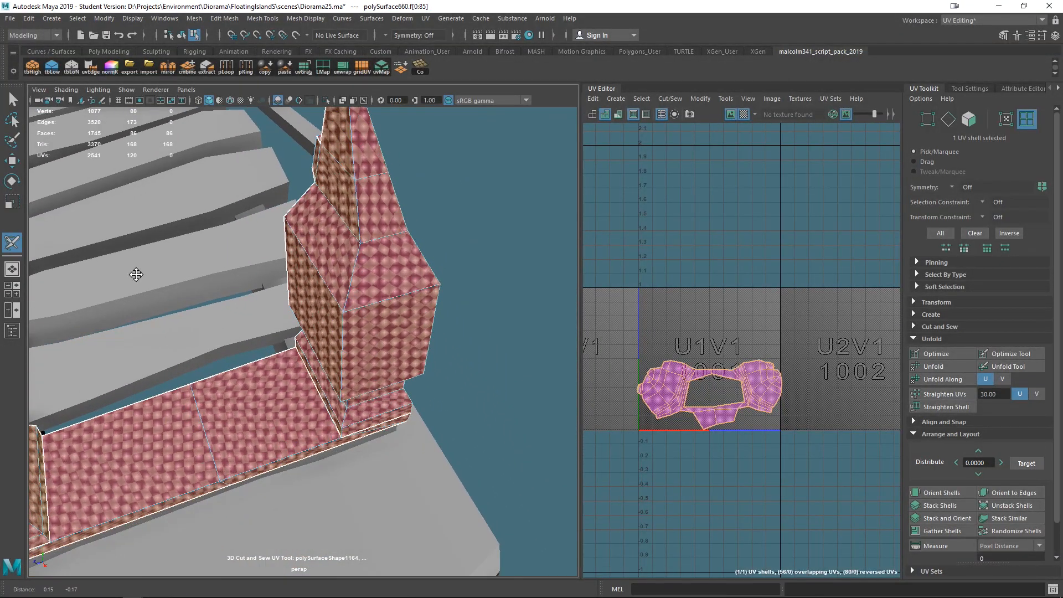
right_drag(361, 209, 357, 170)
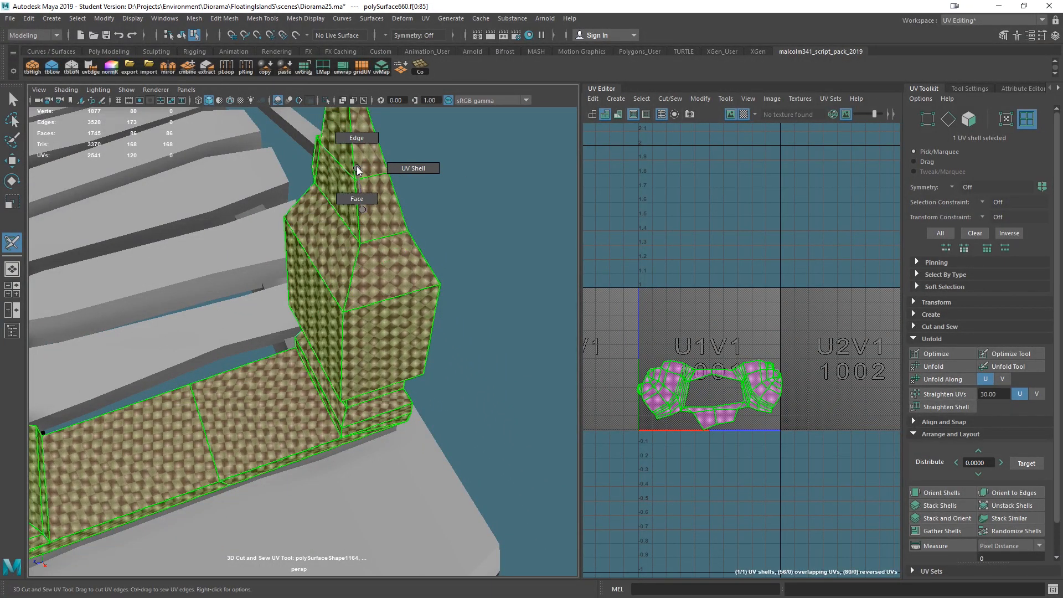
right_drag(354, 131, 356, 137)
alt+drag(479, 407, 166, 336)
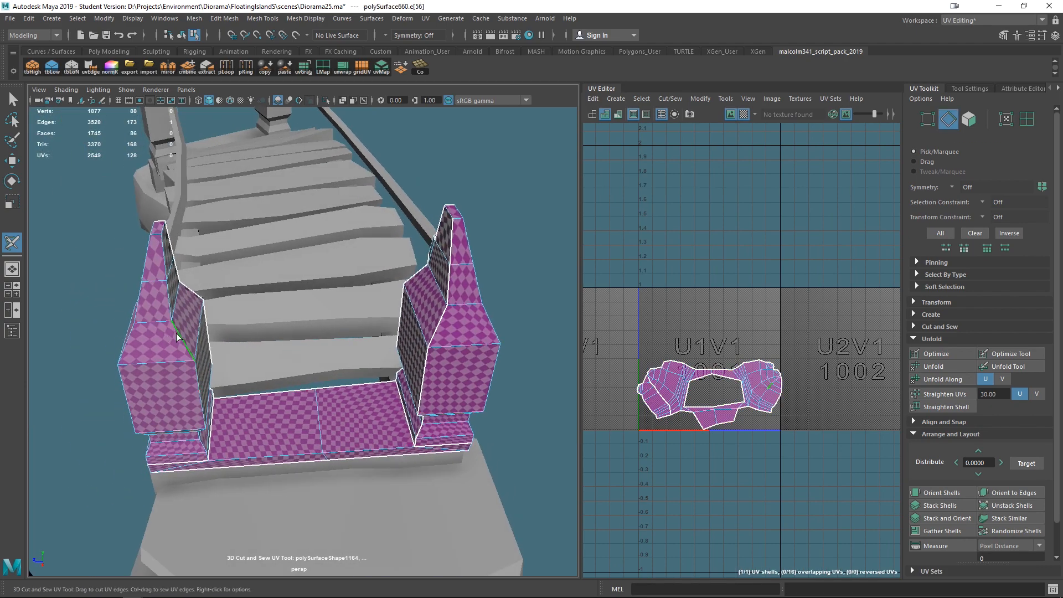
alt+drag(317, 455, 263, 464)
alt+drag(413, 453, 285, 437)
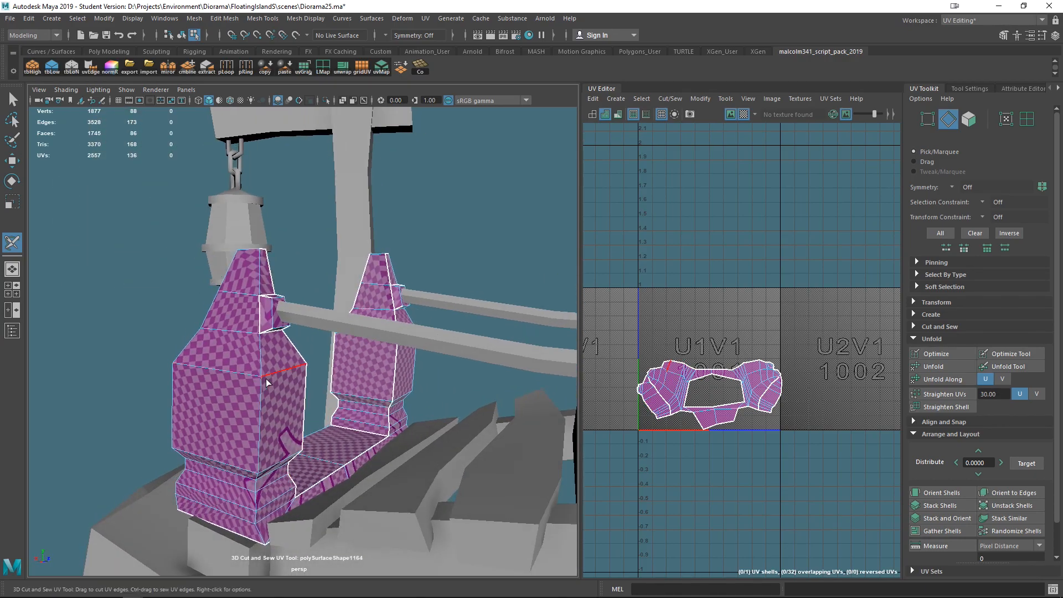
- Cut seams on the other post and across the frame's floor, then leave the cut tool
alt+drag(193, 397, 435, 522)
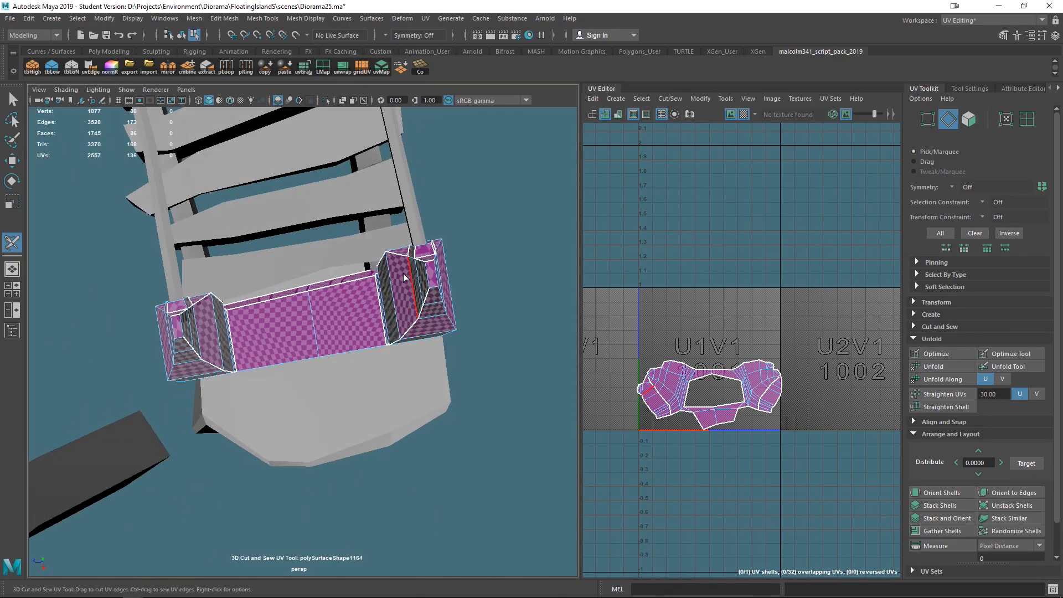
alt+drag(396, 303, 347, 392)
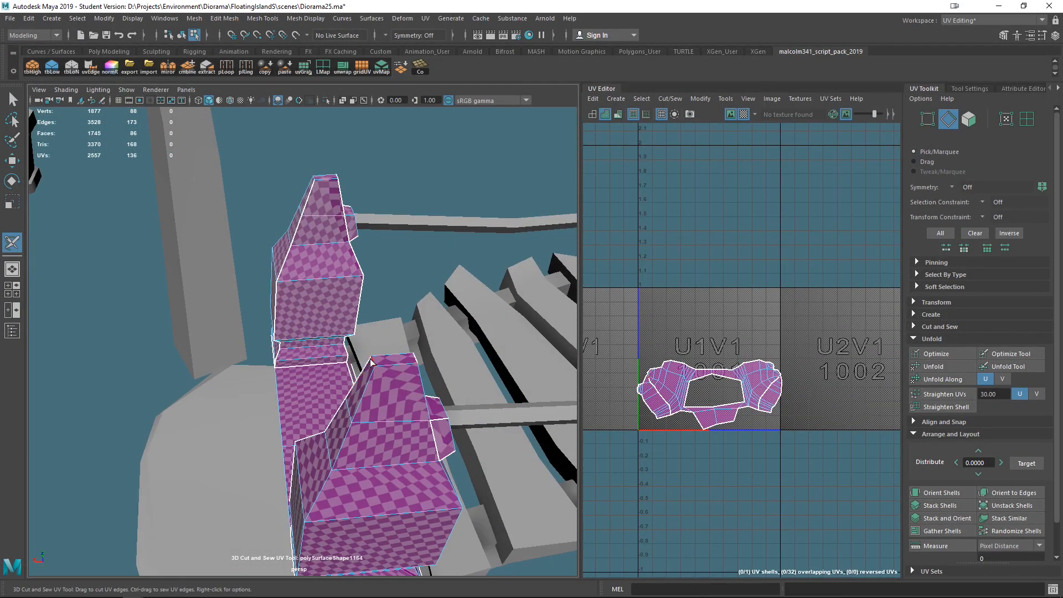
click(397, 455)
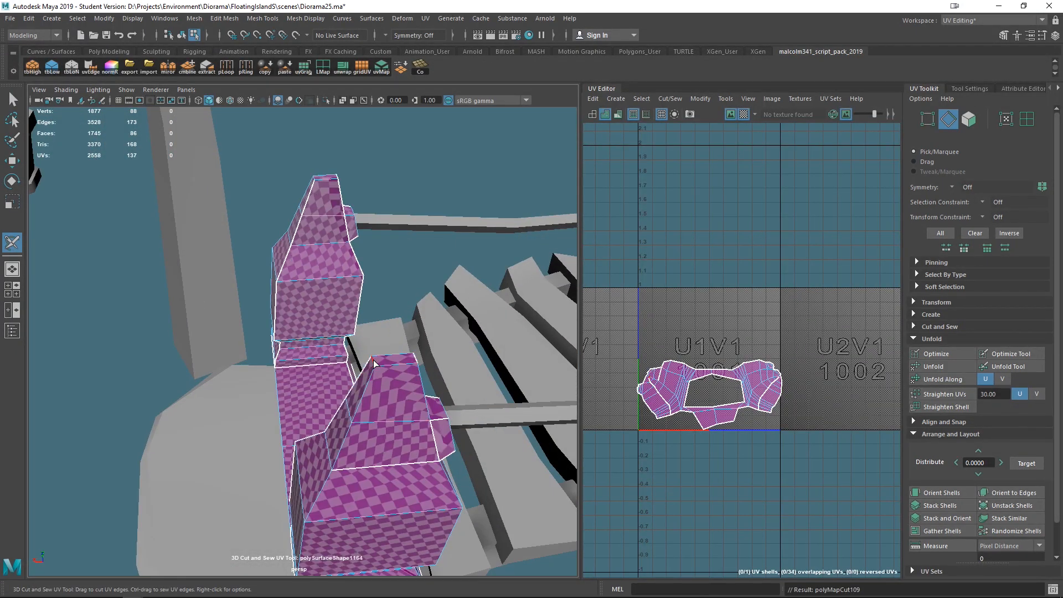
alt+drag(192, 337, 247, 177)
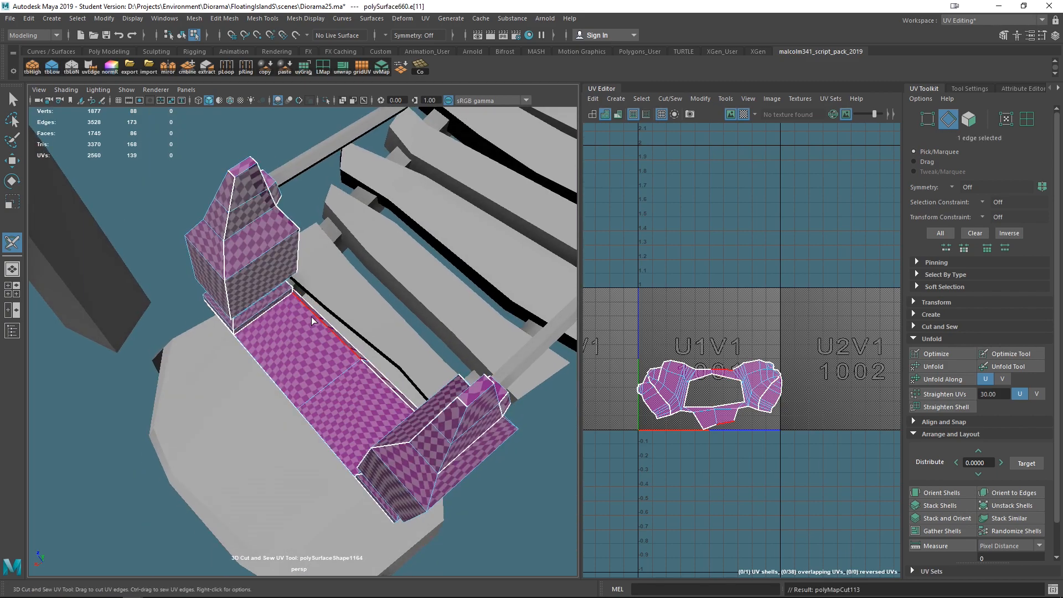
scroll(311, 317, down, 4)
alt+drag(331, 385, 350, 371)
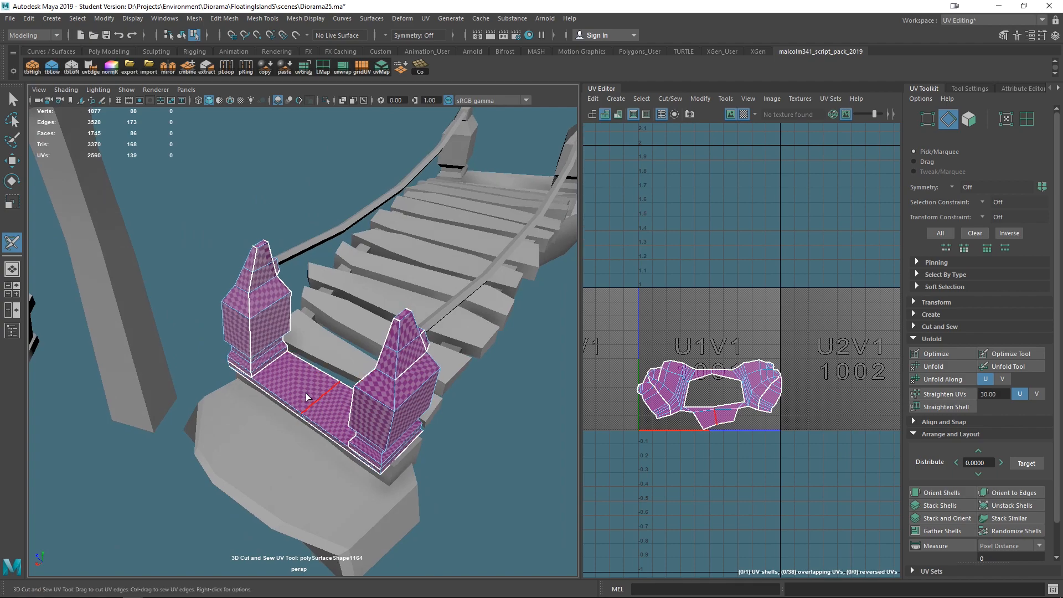
key(q)
- Select the entire frame mesh and unfold its UVs again
shift+right_drag(255, 348, 253, 308)
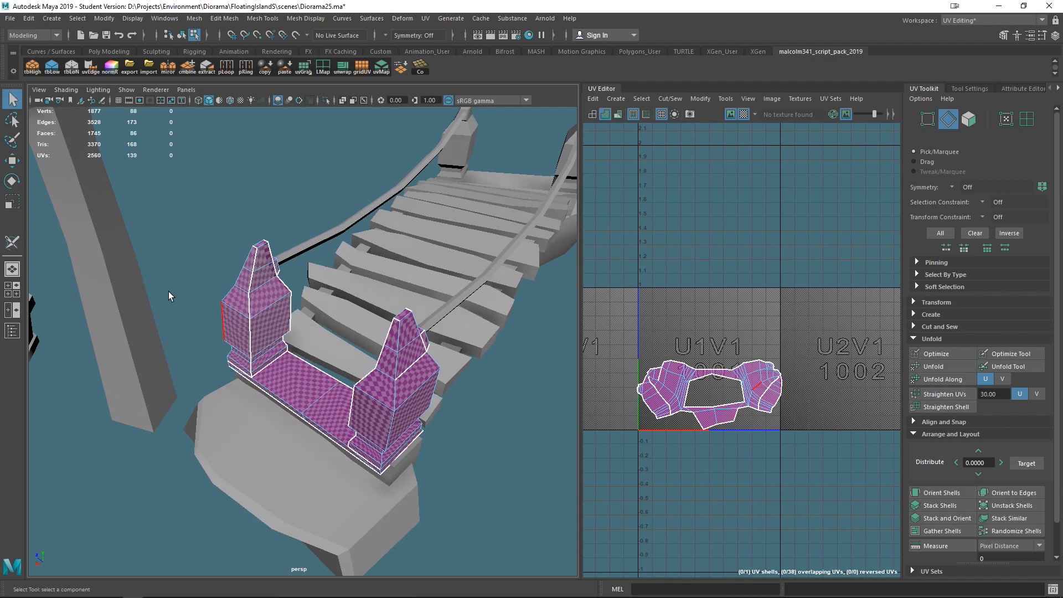
click(12, 244)
right_drag(309, 374, 354, 318)
drag(172, 206, 525, 513)
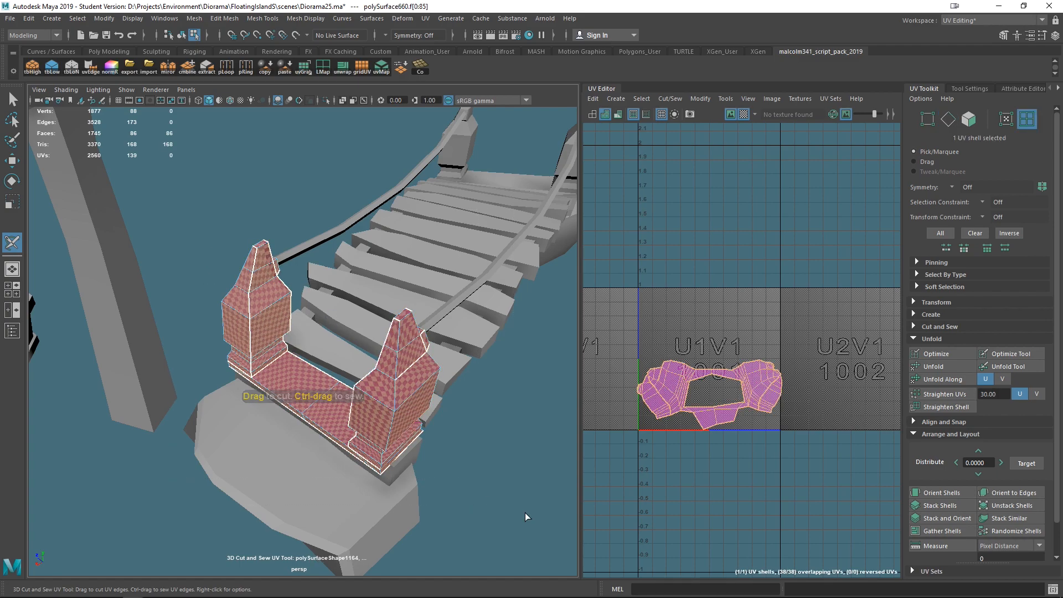
key(ctrl+u)
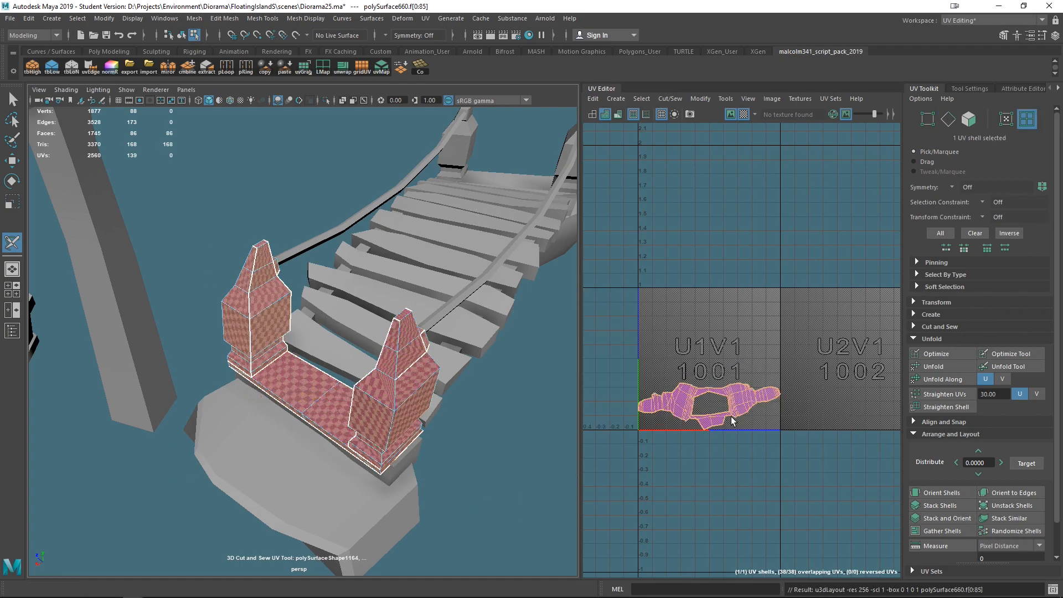
- Cut a seam along the top edge of the right post of the frame
alt+right_drag(526, 468, 549, 470)
alt+drag(398, 349, 357, 330)
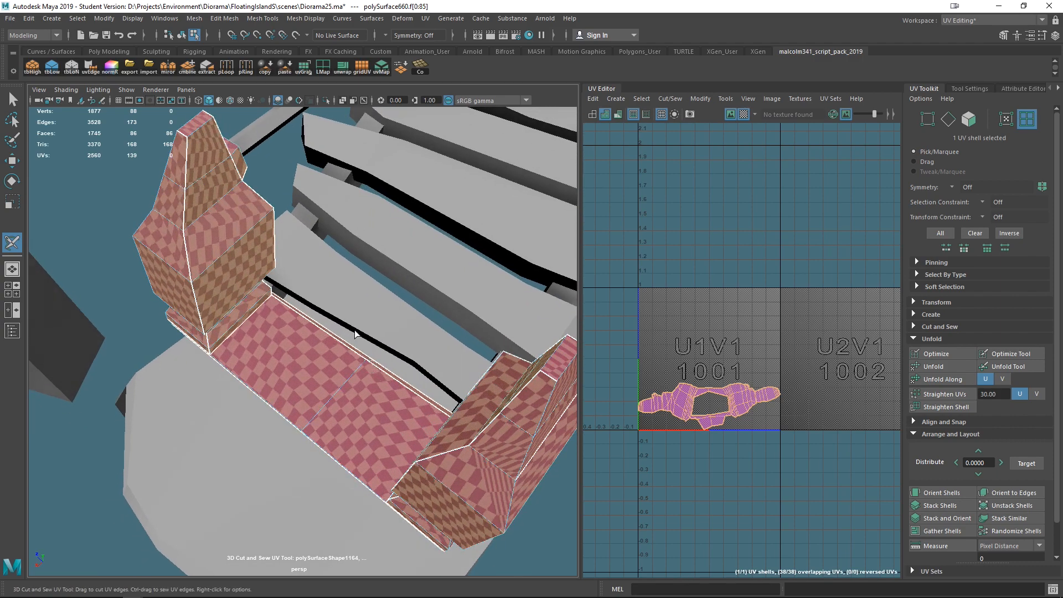
alt+middle_drag(357, 331, 432, 420)
alt+drag(433, 419, 334, 301)
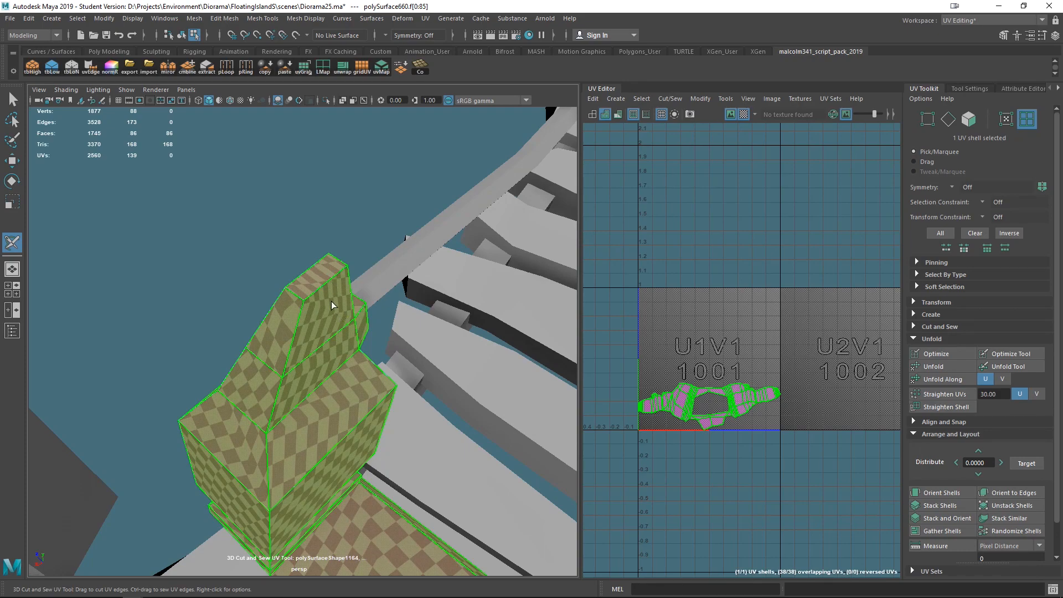
right_drag(327, 319, 315, 244)
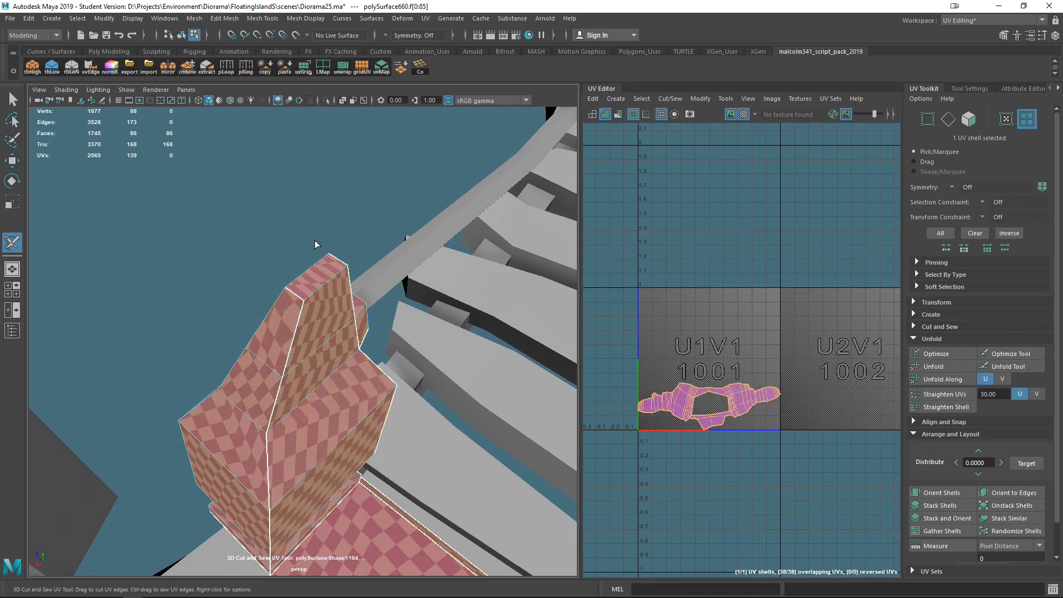
alt+drag(304, 272, 325, 282)
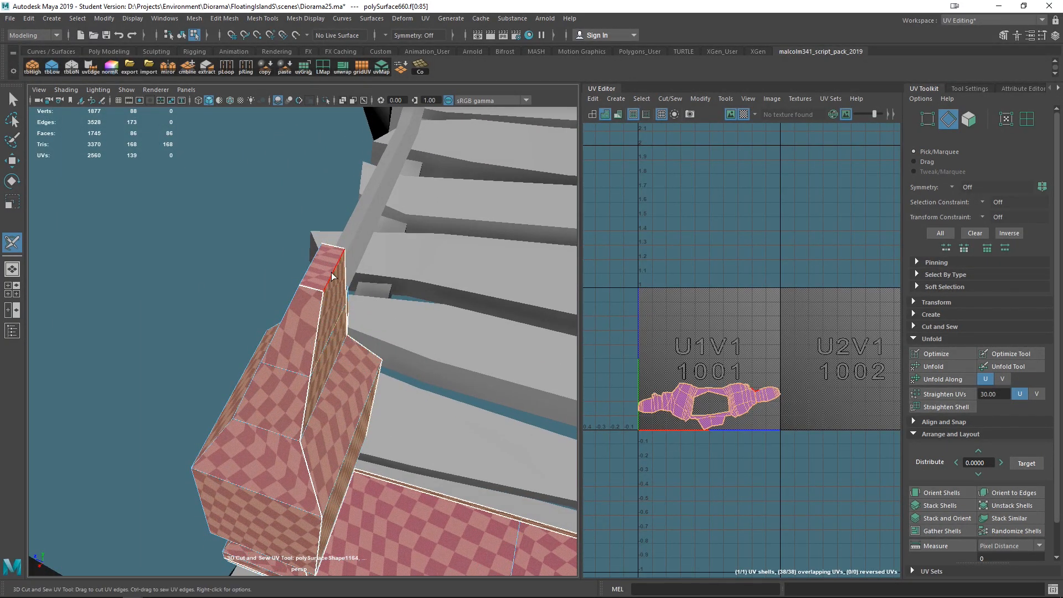
click(336, 270)
alt+drag(336, 270, 392, 360)
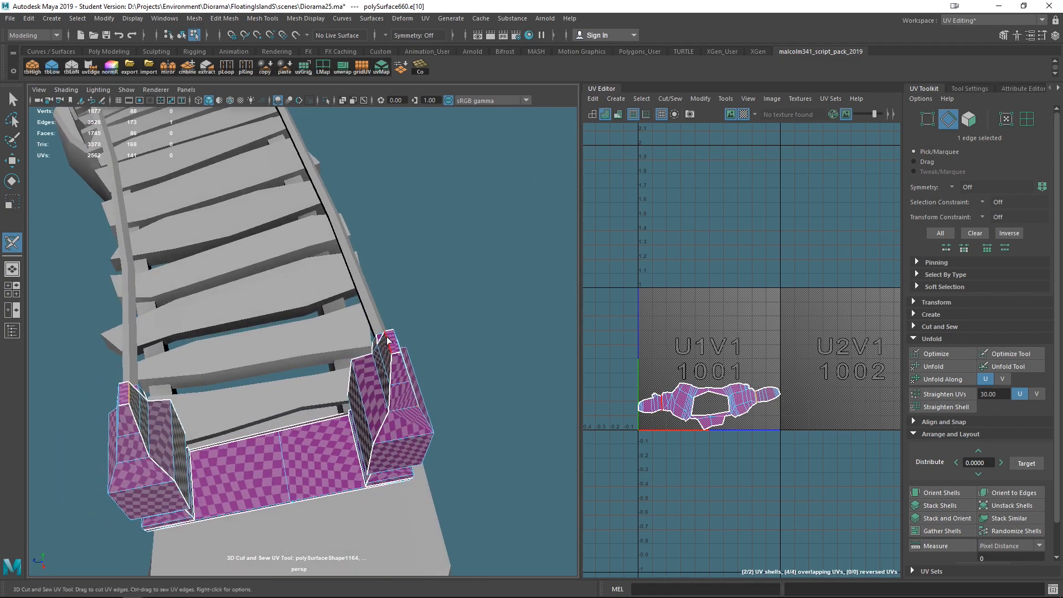
- Cut seams along the top and side edges of both frame posts with the 3D Cut and Sew tool
click(387, 343)
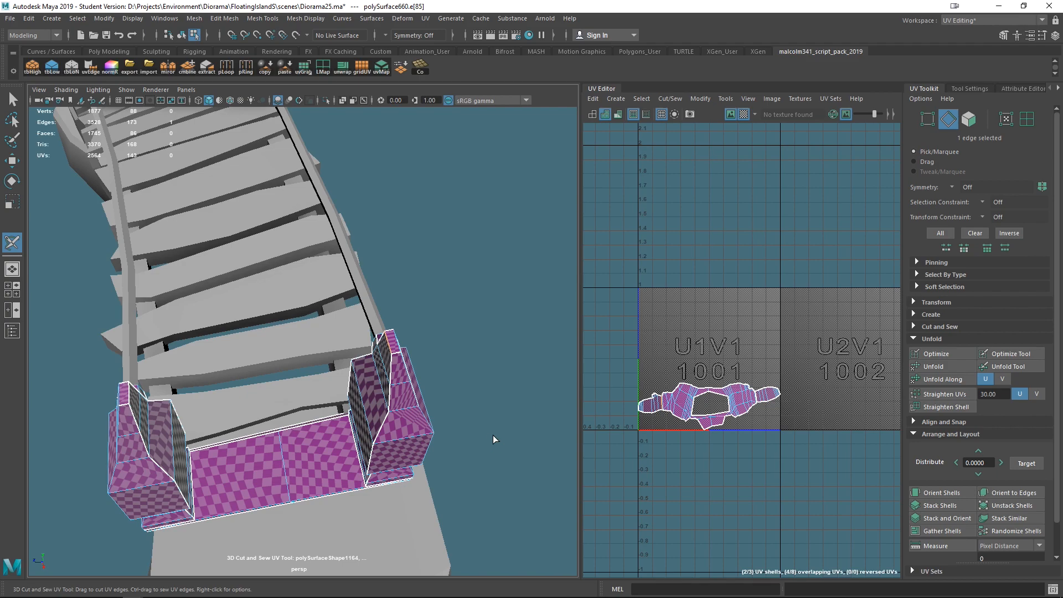
alt+drag(242, 437, 496, 301)
alt+drag(495, 338, 154, 292)
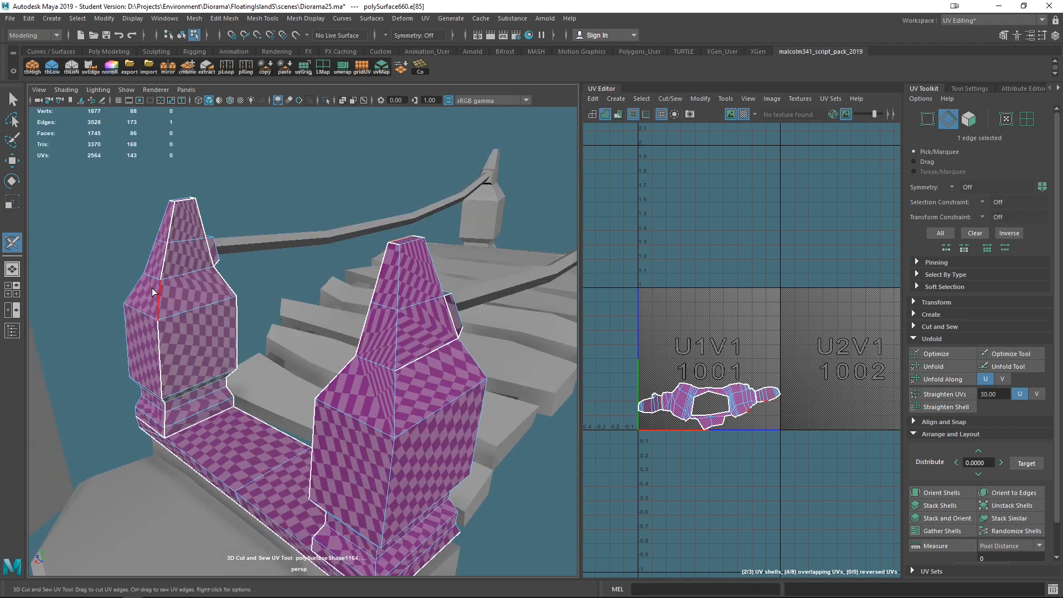
alt+drag(250, 386, 302, 355)
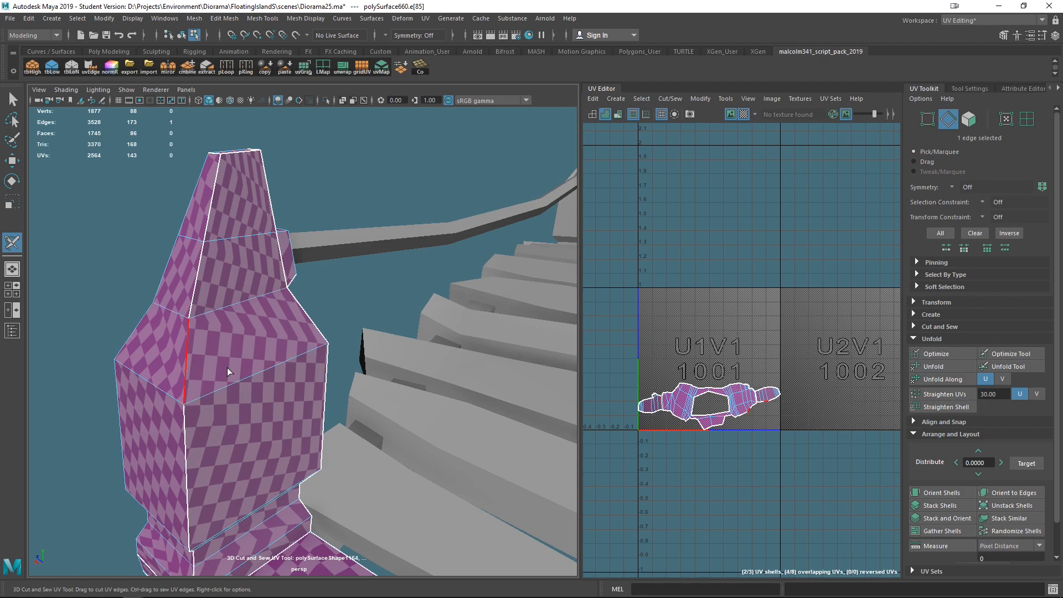
alt+middle_drag(358, 471, 351, 307)
alt+drag(350, 308, 319, 379)
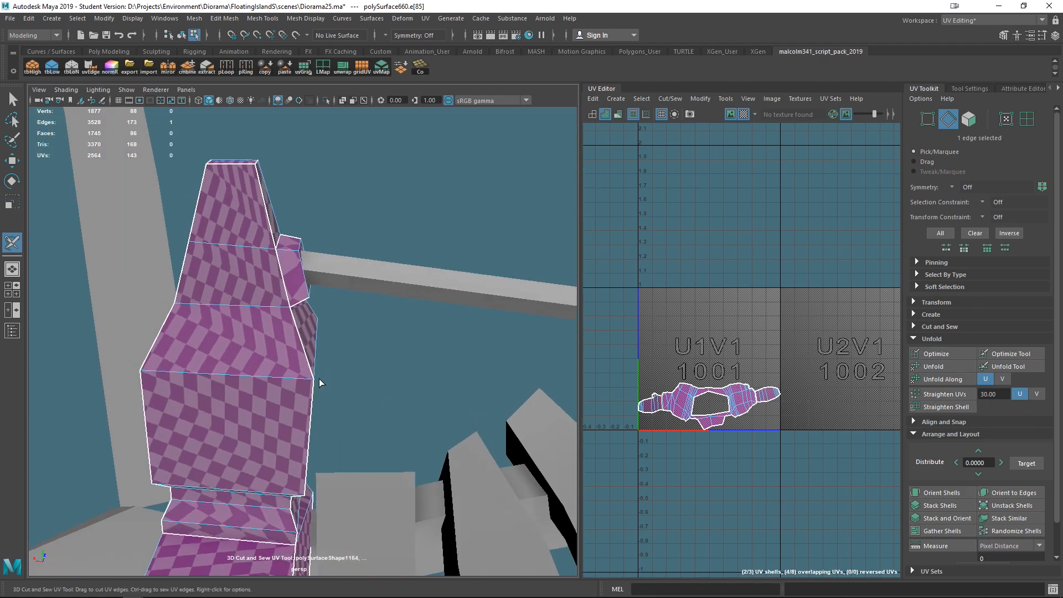
alt+drag(253, 469, 294, 381)
right_drag(301, 403, 331, 368)
click(273, 395)
alt+drag(439, 485, 429, 349)
- Select all of the frame's UV shells and unfold and lay them out again
shift+click(342, 350)
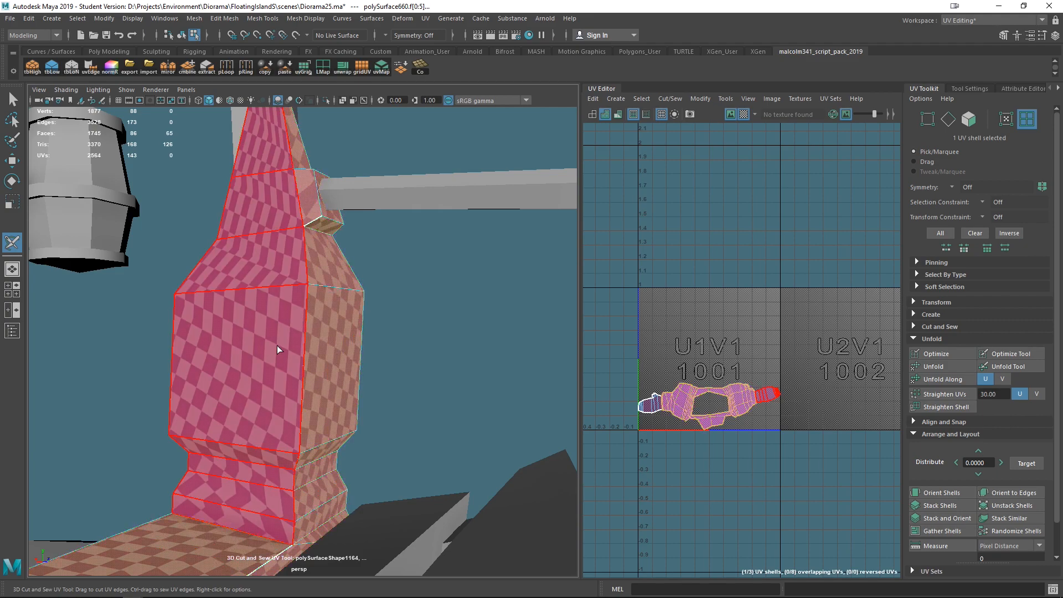
alt+drag(292, 338, 357, 212)
right_drag(342, 181, 338, 148)
scroll(439, 213, down, 6)
alt+drag(441, 249, 294, 349)
right_drag(298, 313, 360, 314)
scroll(280, 329, down, 6)
drag(256, 278, 463, 468)
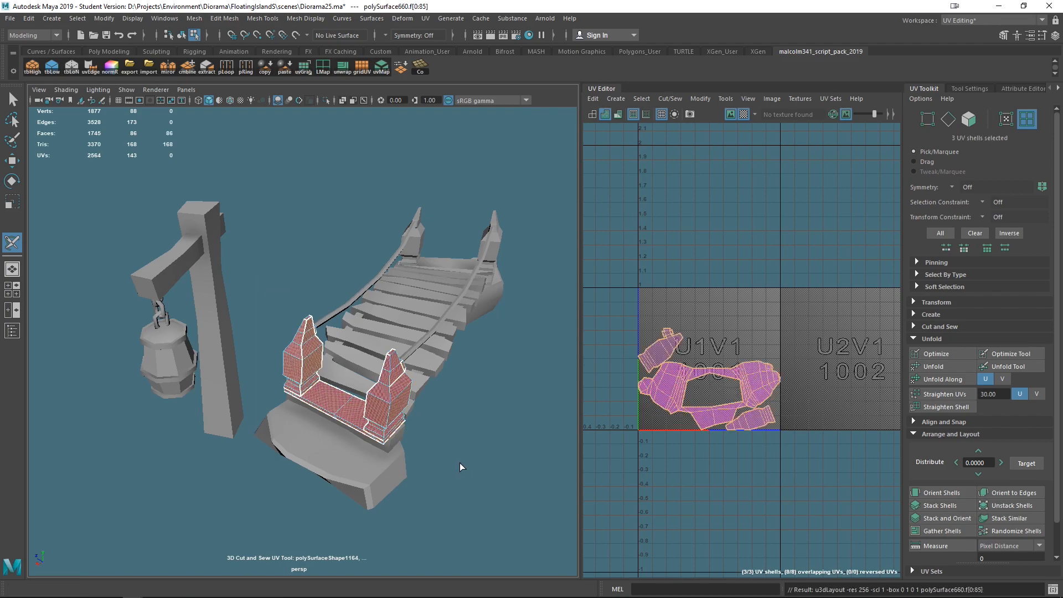
- Cut and sew edges around the base of the left post to adjust its seams
scroll(369, 425, up, 7)
alt+drag(369, 424, 310, 395)
right_drag(221, 327, 217, 259)
scroll(347, 405, down, 6)
alt+drag(347, 405, 420, 345)
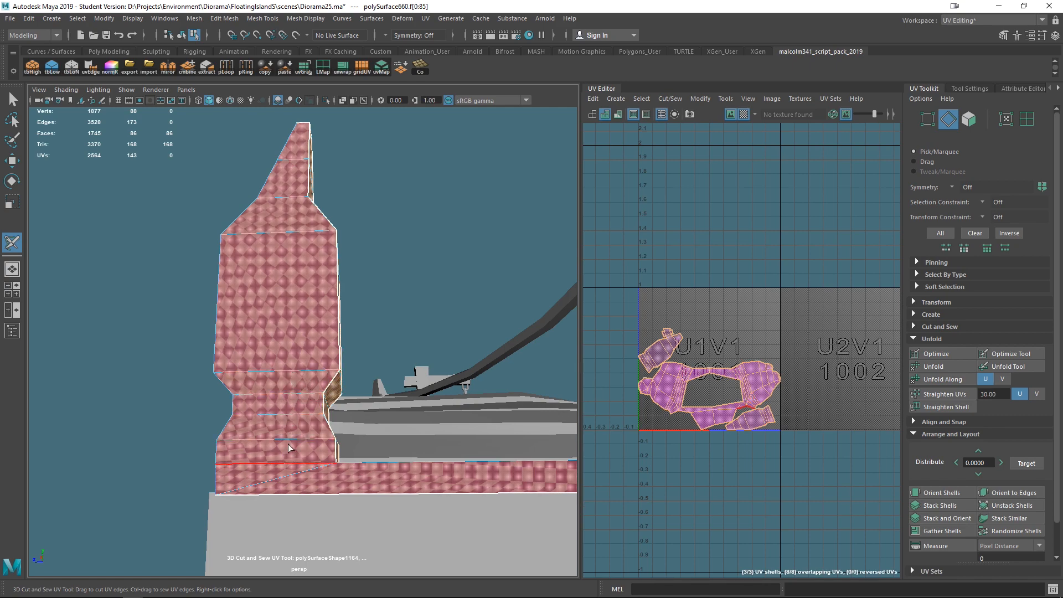
alt+drag(294, 446, 231, 437)
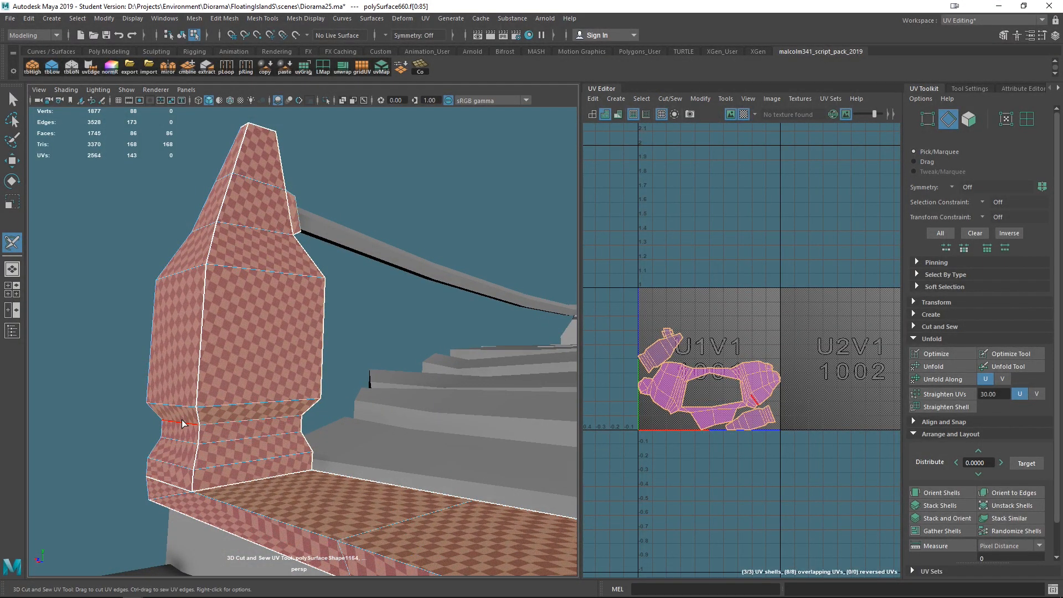
alt+middle_drag(309, 432, 339, 419)
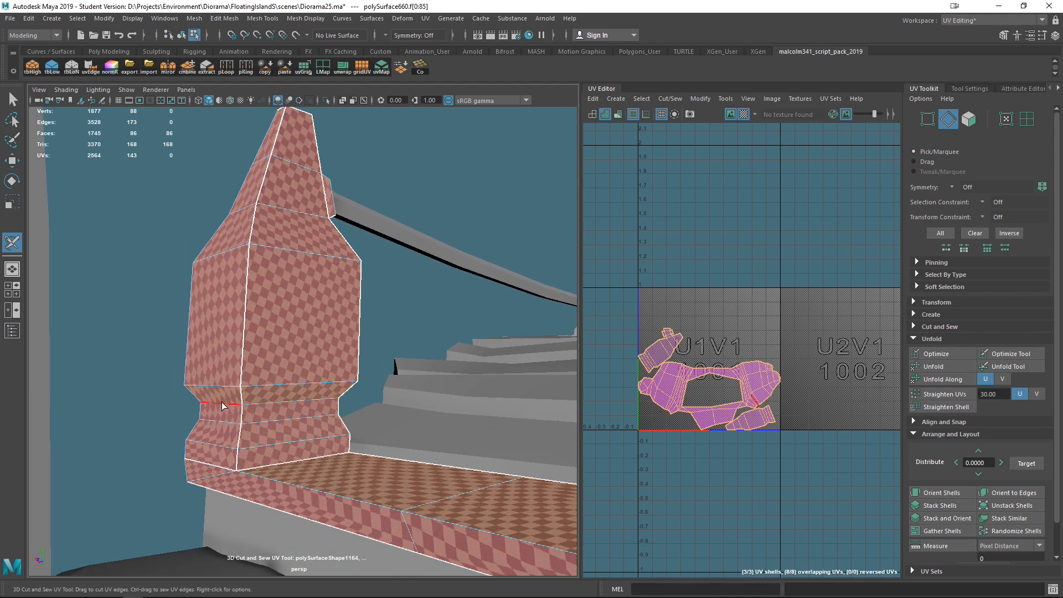
alt+drag(266, 422, 308, 406)
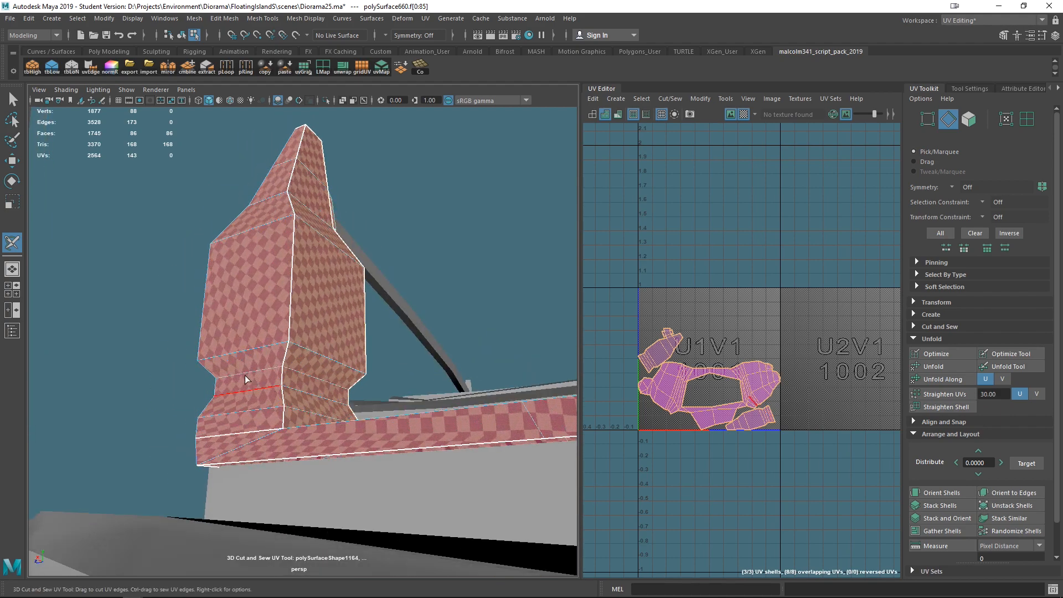
double_click(247, 377)
alt+drag(327, 487, 321, 451)
alt+drag(292, 397, 525, 491)
mouse_move(295, 396)
ctrl+mouse_down()
mouse_move(328, 393)
mouse_move(280, 357)
ctrl+mouse_up()
ctrl+click(326, 395)
mouse_move(335, 400)
alt+mouse_down()
mouse_move(346, 418)
mouse_move(319, 403)
alt+mouse_up()
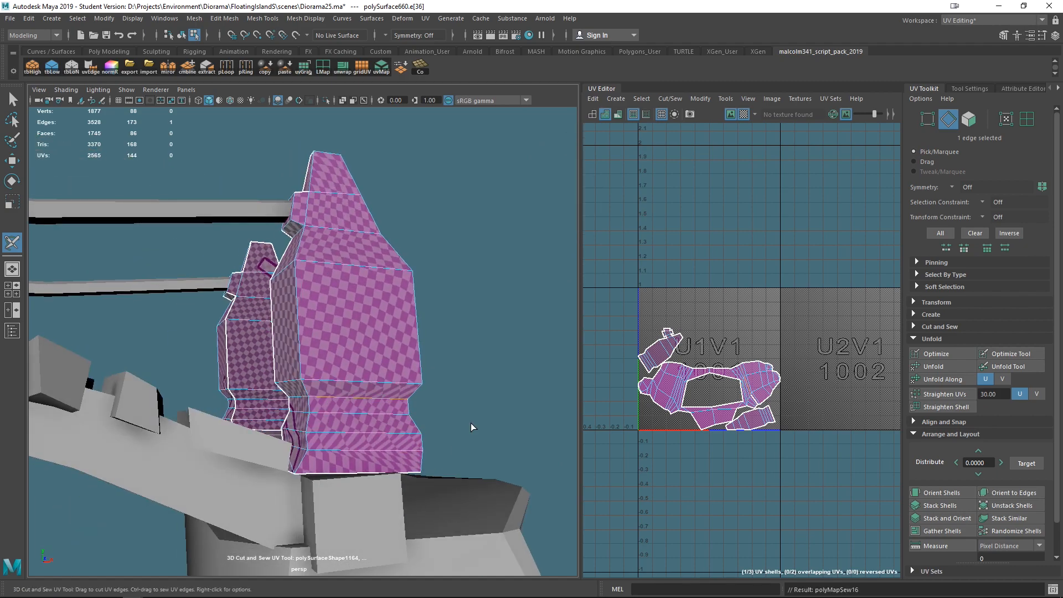
- Select the frame's three UV shells and unfold them once more
alt+drag(486, 423, 302, 429)
right_drag(291, 360, 343, 323)
scroll(332, 324, down, 7)
drag(252, 271, 449, 401)
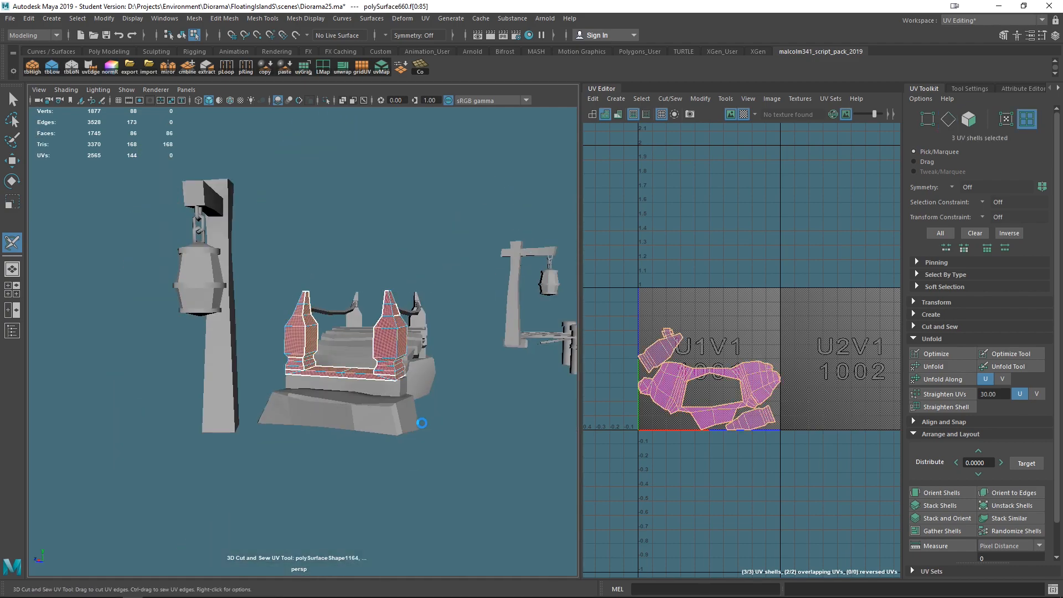
alt+scroll(421, 420, up, 10)
mouse_move(412, 403)
alt+mouse_down()
mouse_move(417, 391)
mouse_move(476, 402)
mouse_move(368, 399)
mouse_move(400, 404)
alt+mouse_up()
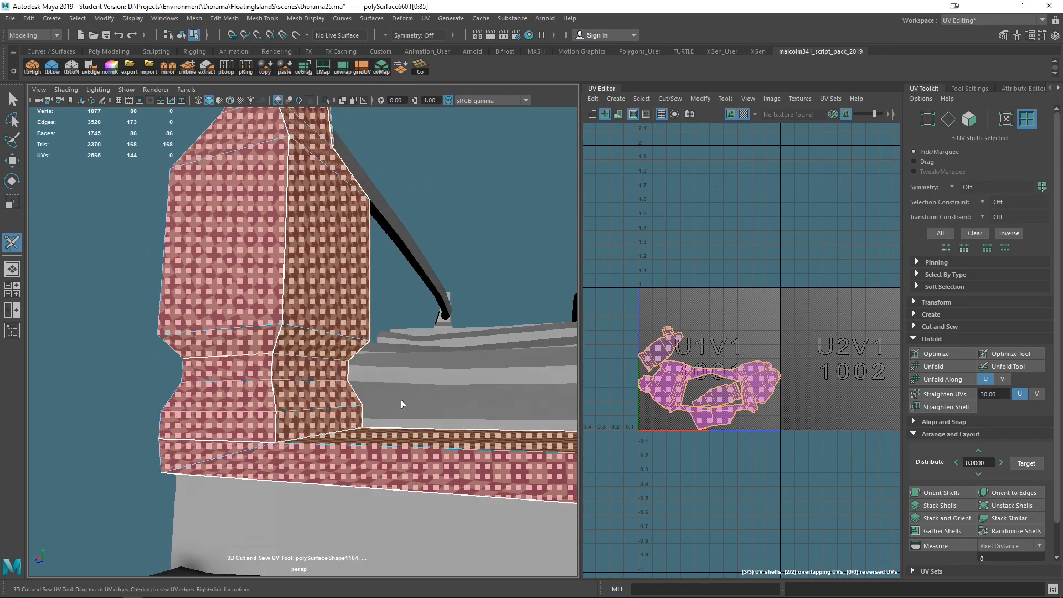
scroll(675, 375, up, 2)
right_drag(262, 389, 245, 233)
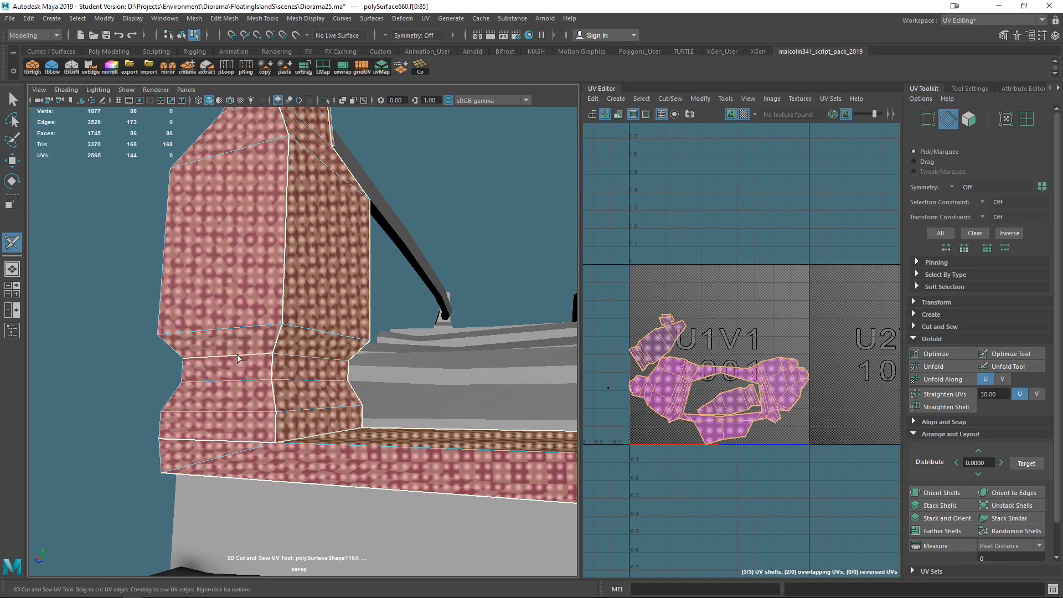
- Examine where the frame's edges and floor faces sit in the UV layout by selecting them
scroll(791, 485, up, 4)
scroll(790, 485, down, 2)
alt+middle_drag(724, 448, 807, 481)
key(w)
right_drag(237, 320, 210, 242)
click(231, 353)
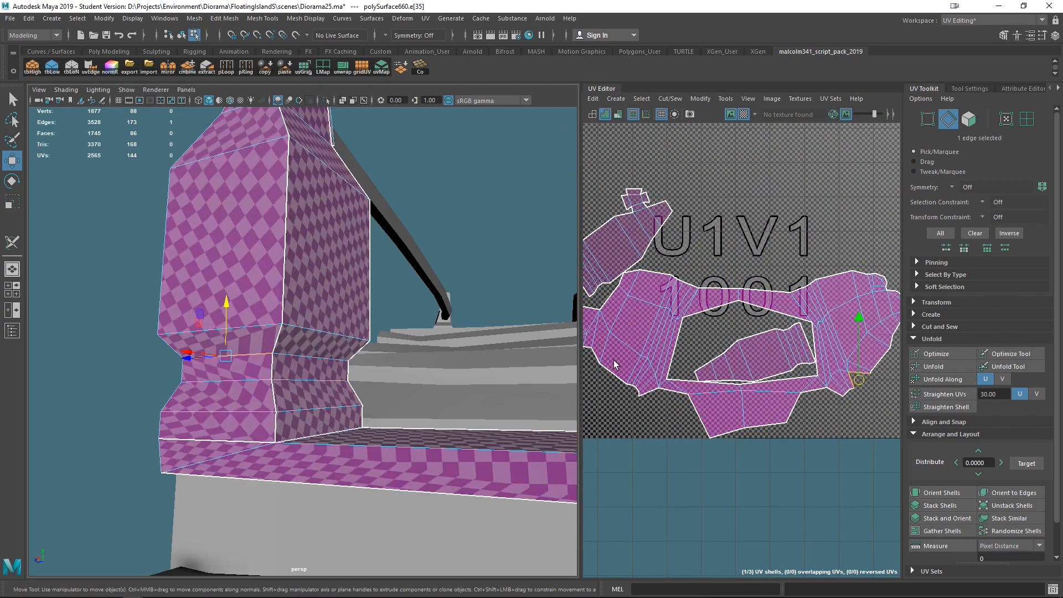
alt+middle_drag(767, 370, 701, 360)
scroll(867, 386, up, 5)
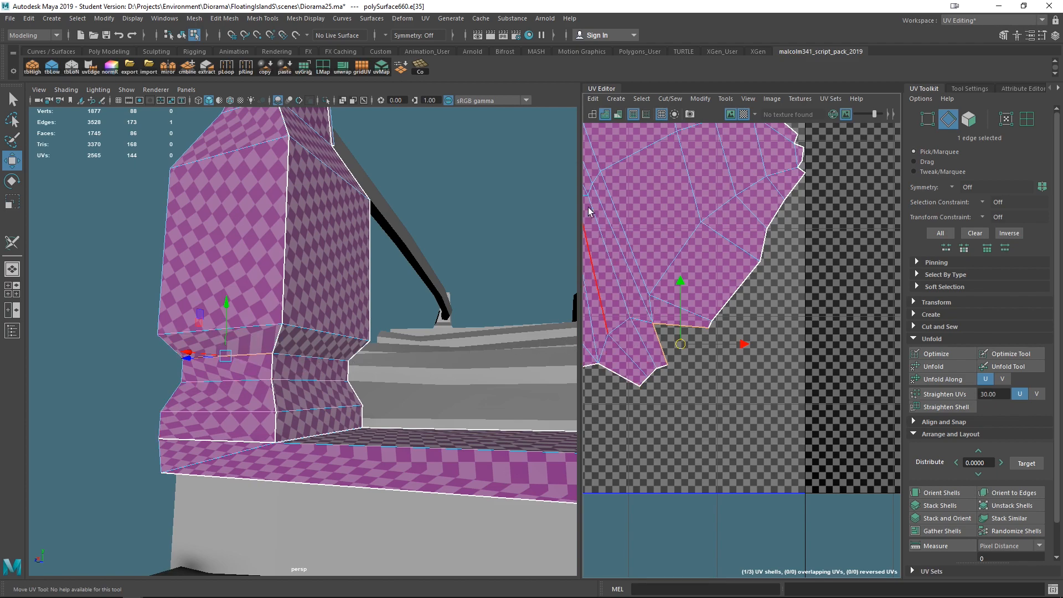
scroll(609, 282, down, 5)
alt+middle_drag(623, 296, 671, 321)
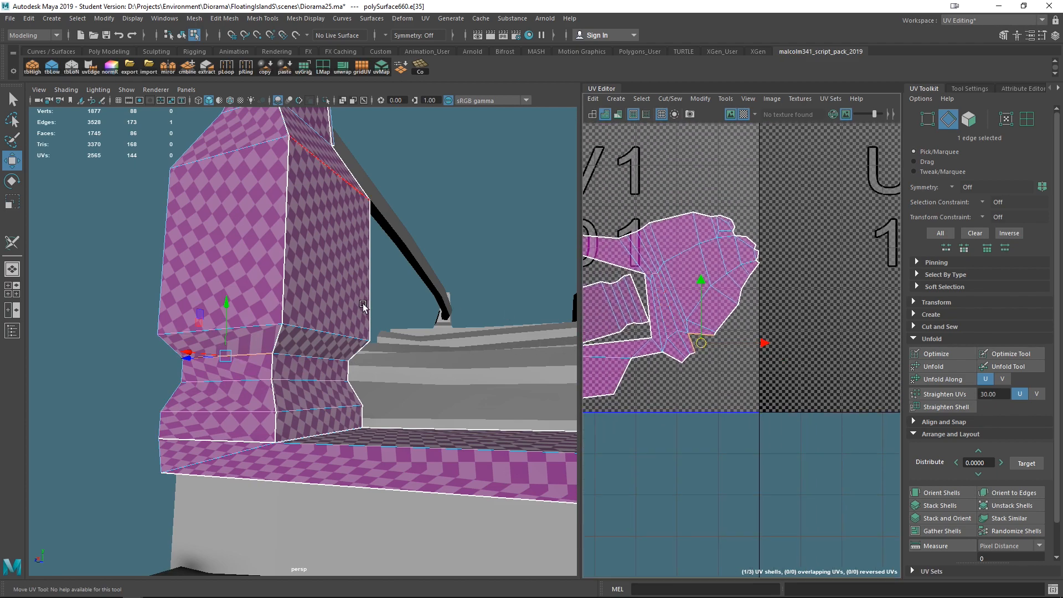
scroll(751, 369, down, 5)
alt+middle_drag(752, 369, 846, 371)
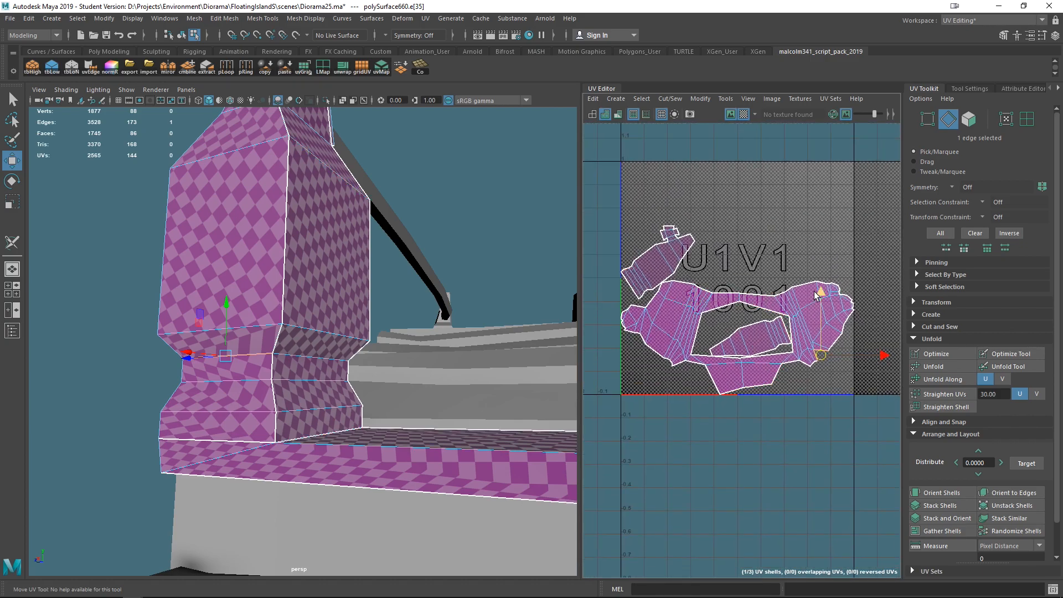
right_drag(817, 313, 863, 315)
drag(887, 251, 786, 394)
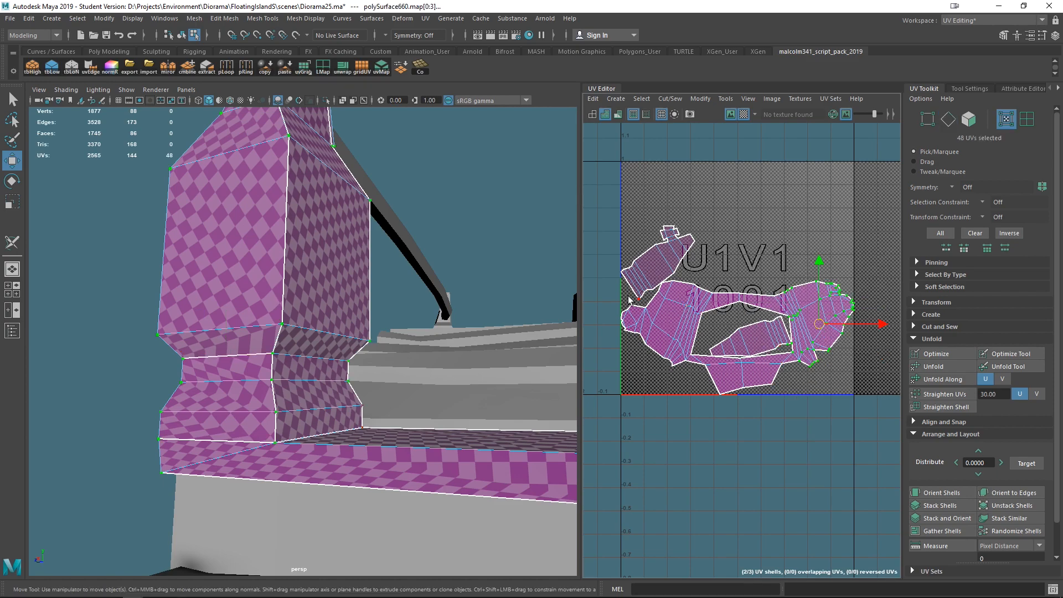
drag(621, 370, 771, 398)
right_drag(700, 255, 710, 284)
click(755, 300)
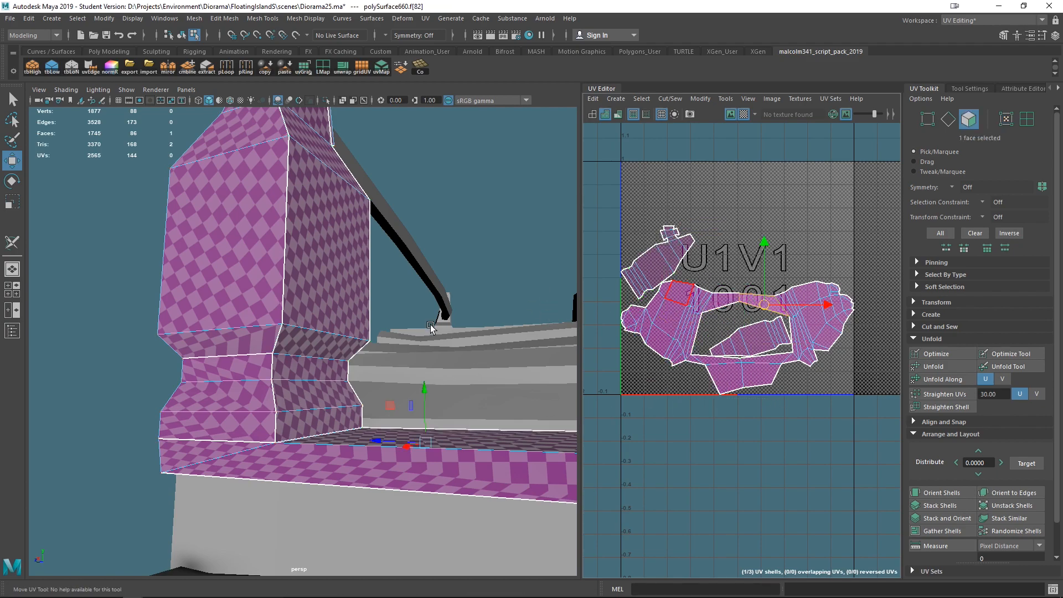
shift+click(775, 358)
shift+click(724, 359)
shift+click(723, 302)
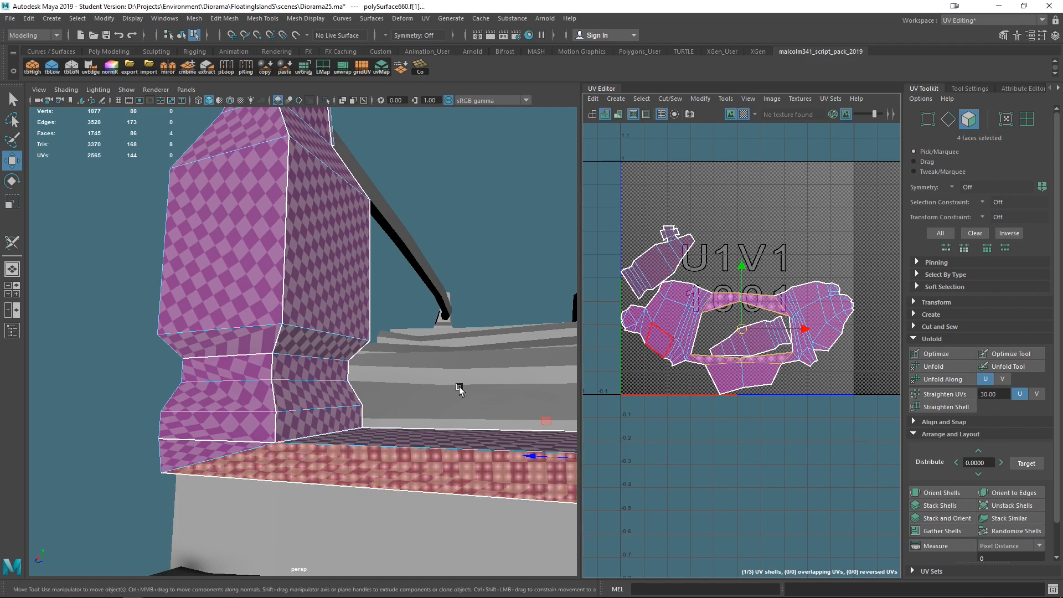
scroll(458, 386, down, 5)
click(745, 115)
alt+drag(515, 177, 447, 319)
alt+drag(357, 369, 187, 391)
scroll(428, 369, up, 5)
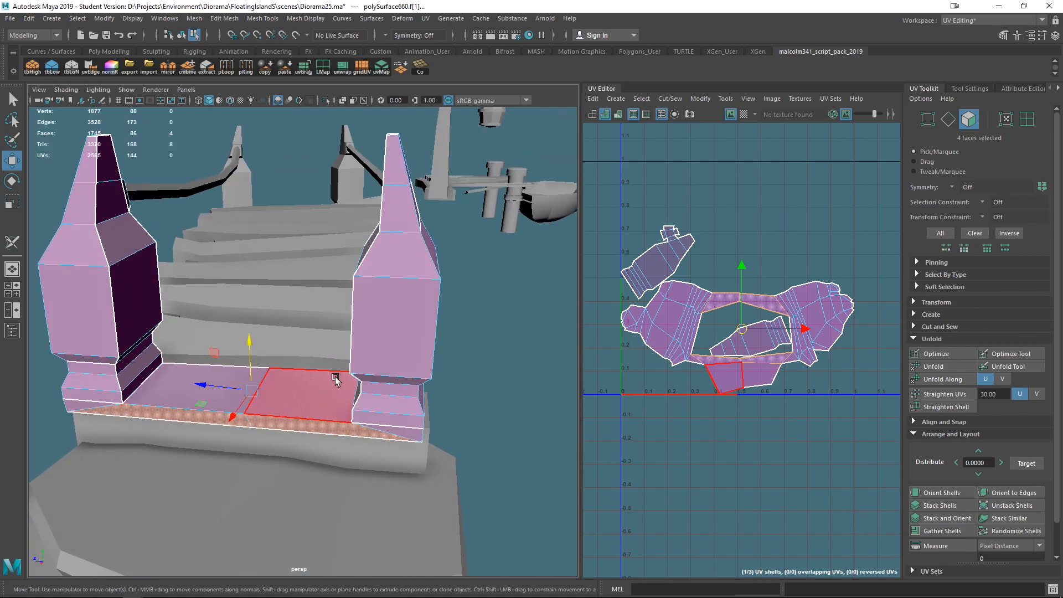
- Return to the 3D Cut and Sew tool and cut an edge loop where the floor meets the right post
key(q)
click(13, 243)
right_drag(131, 332, 134, 270)
alt+drag(365, 354, 271, 384)
click(263, 390)
double_click(263, 389)
alt+drag(362, 427, 500, 425)
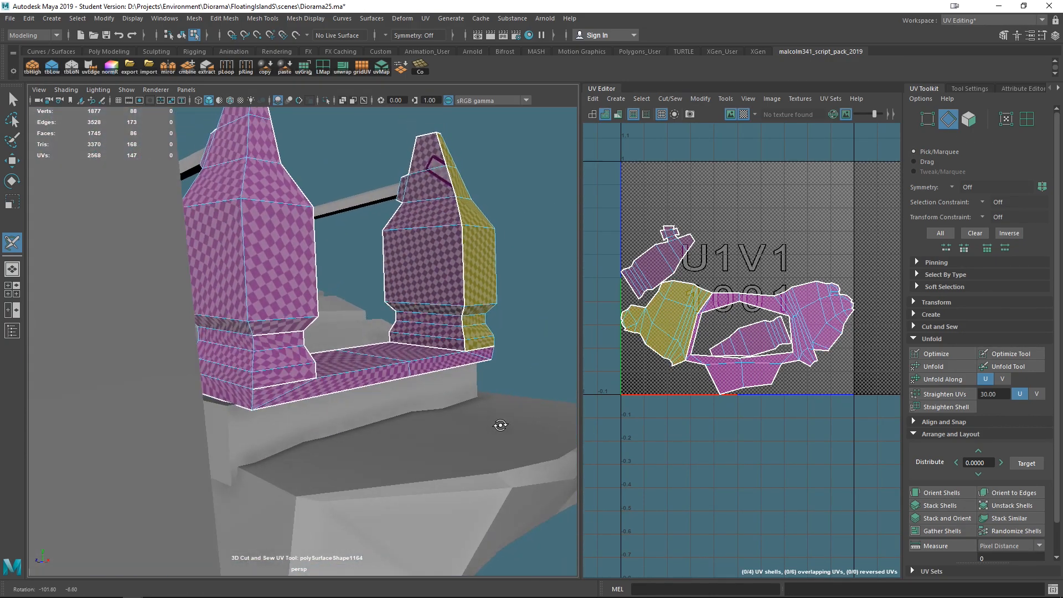
- Cut another edge loop where the floor meets the left post
double_click(247, 393)
alt+drag(266, 432, 127, 374)
ctrl+click(135, 342)
alt+drag(243, 379, 399, 396)
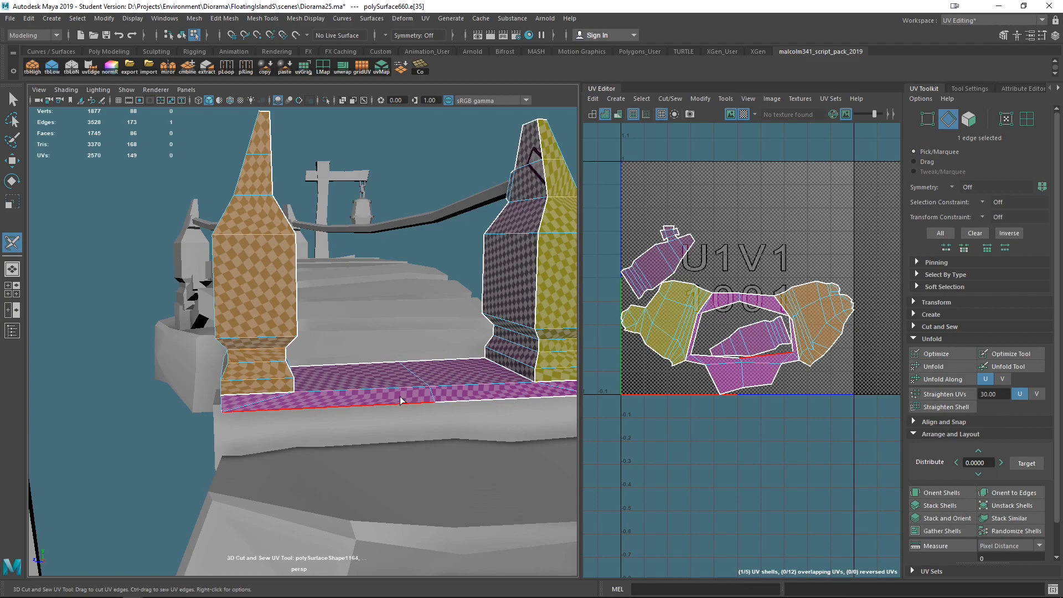
- Select all of the frame's UV shells and unfold them
key(q)
mouse_move(384, 268)
right_down()
mouse_move(424, 253)
mouse_move(386, 265)
right_up()
click(12, 244)
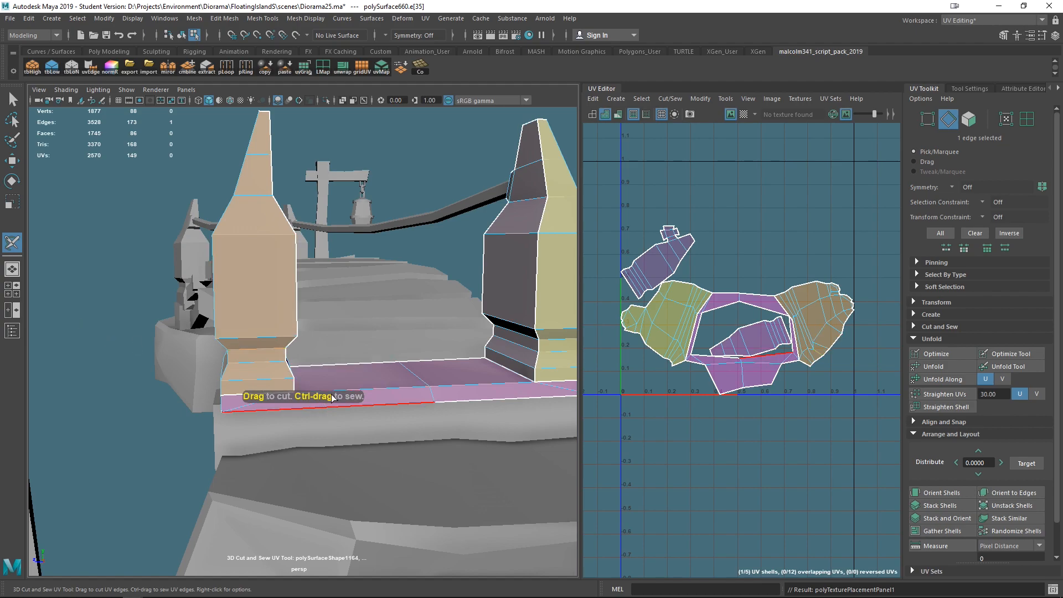
right_drag(330, 394, 370, 339)
scroll(367, 368, down, 5)
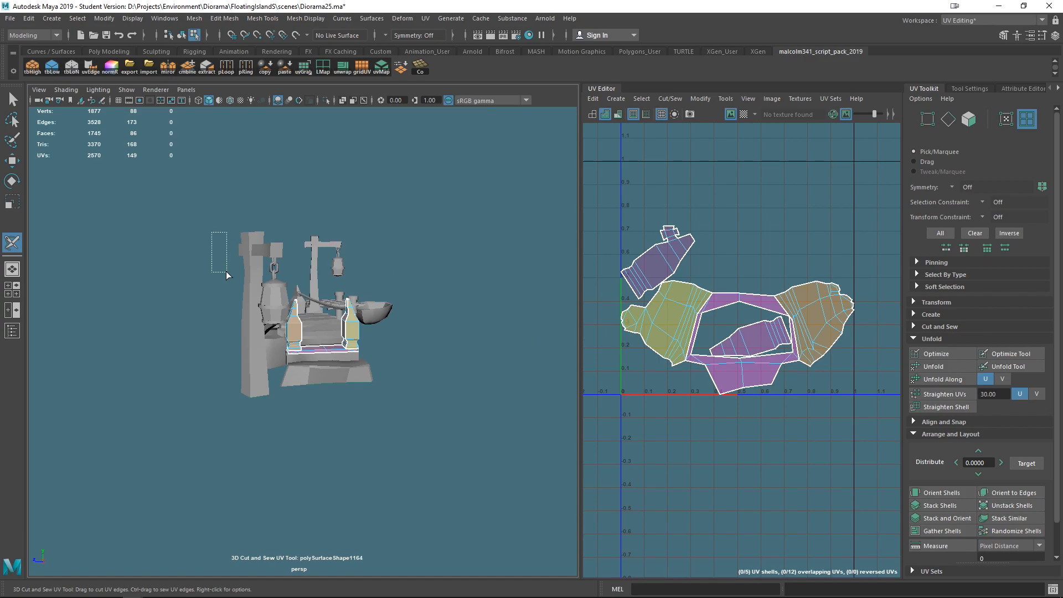
key(f)
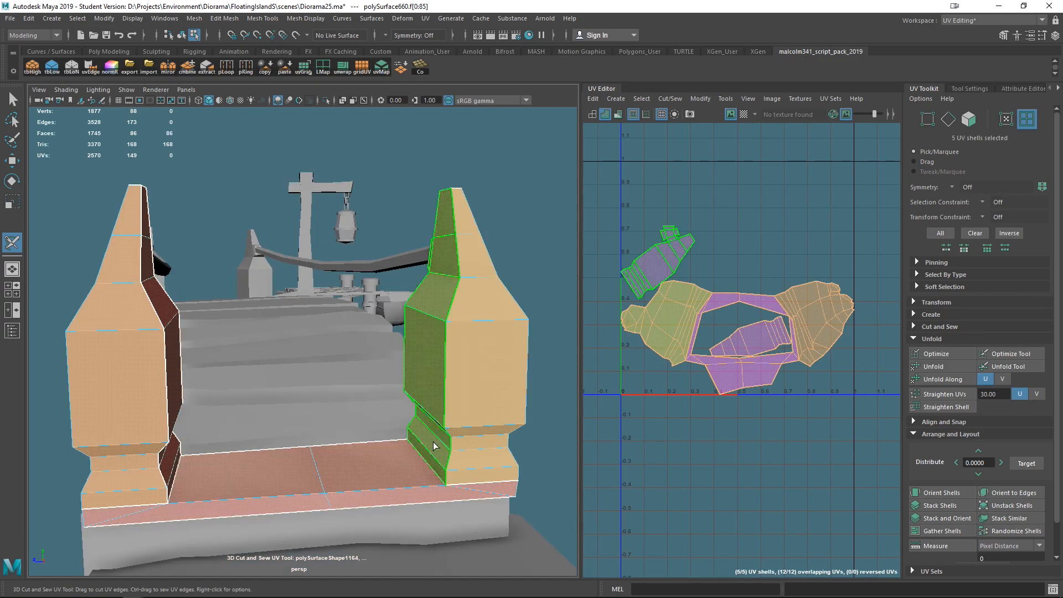
key(ctrl+u)
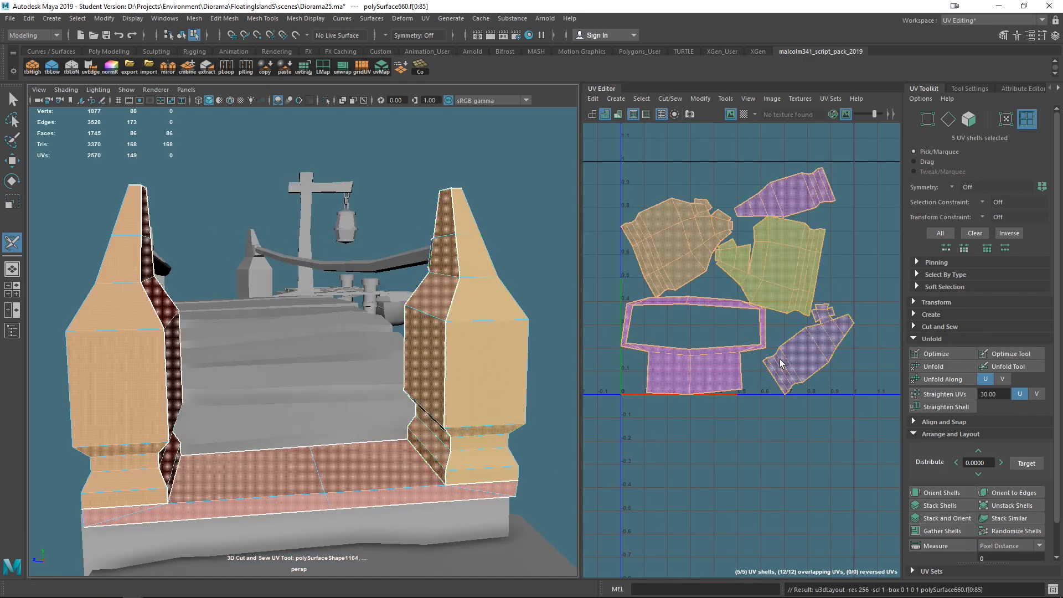
- Show the checker texture, then orient the shells and lay them out in the 0 to 1 UV space
click(744, 114)
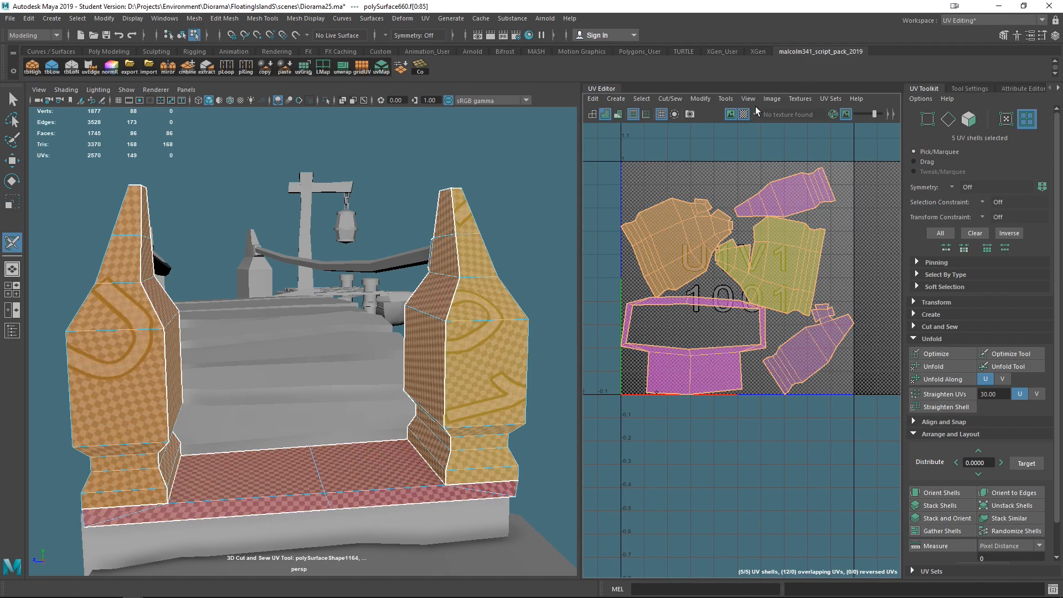
key(F10)
alt+drag(423, 370, 532, 443)
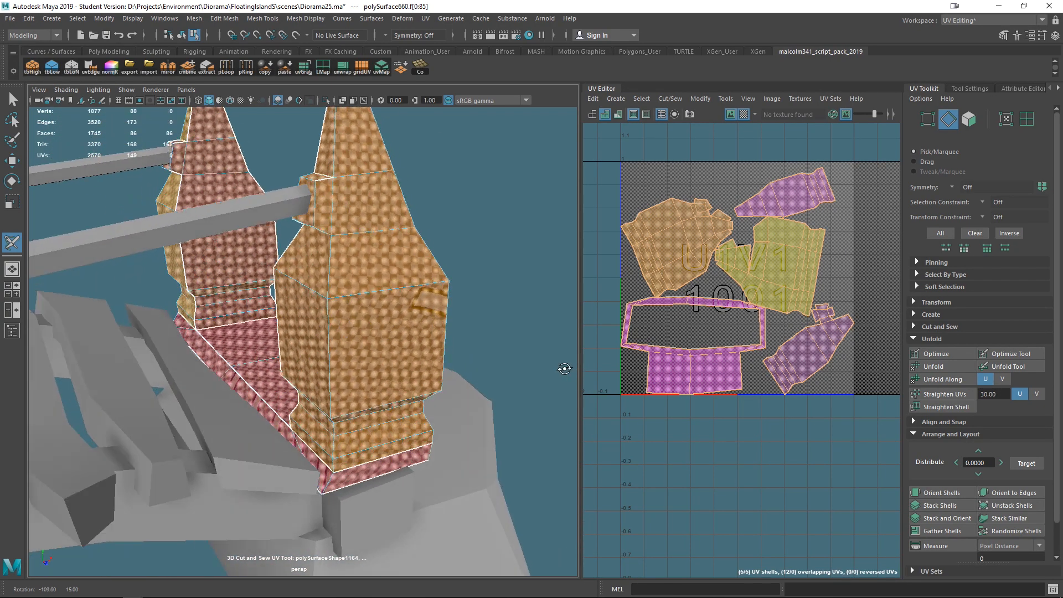
click(940, 492)
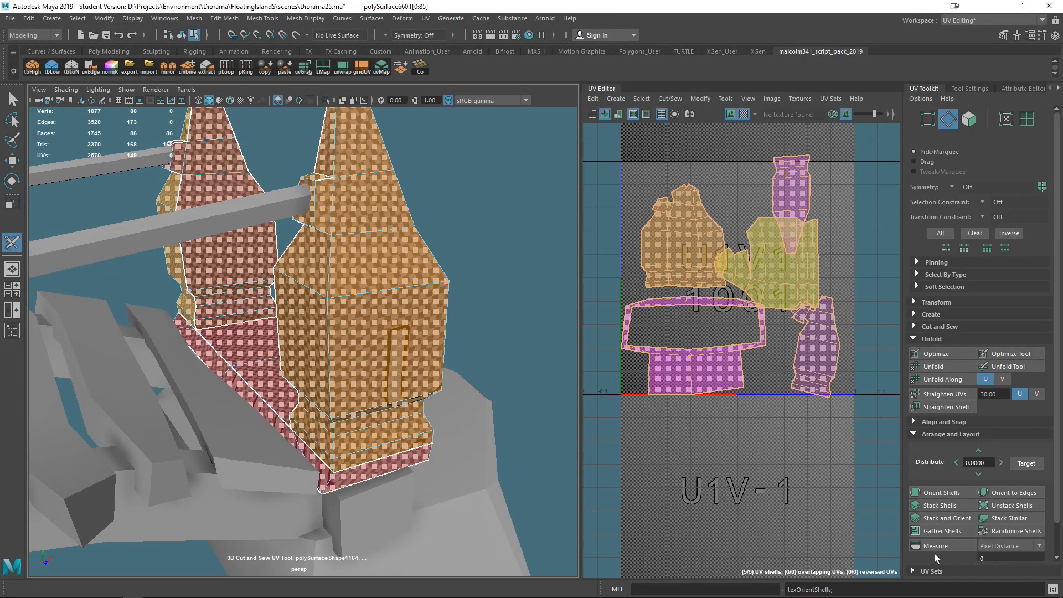
scroll(926, 536, down, 1)
click(927, 537)
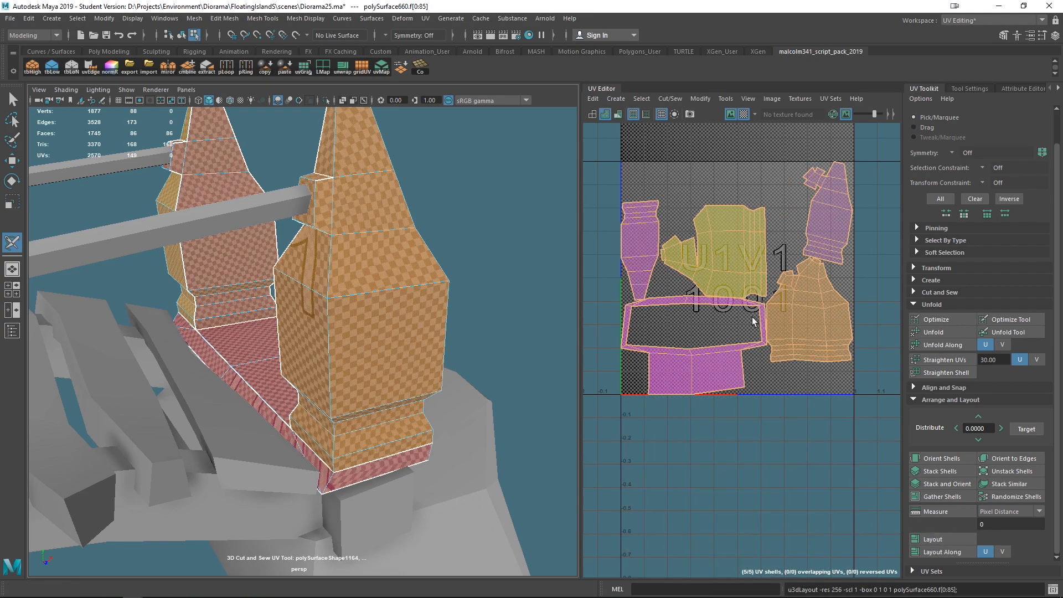
scroll(443, 357, down, 5)
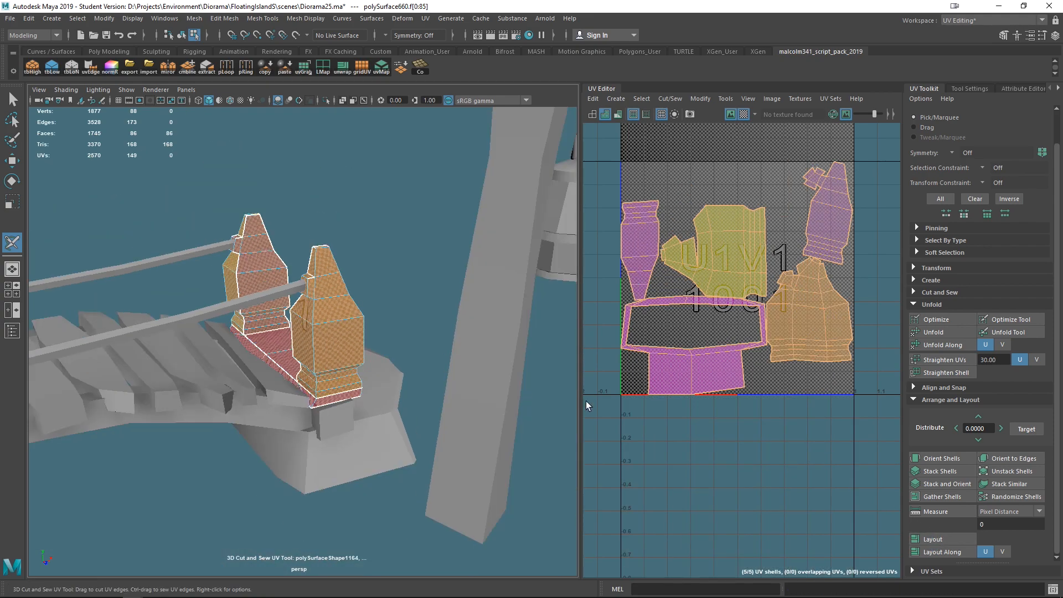
- Move the orange, yellow and purple post shells to new positions within the 0 to 1 UV space
right_drag(809, 297, 751, 287)
key(q)
click(783, 313)
key(w)
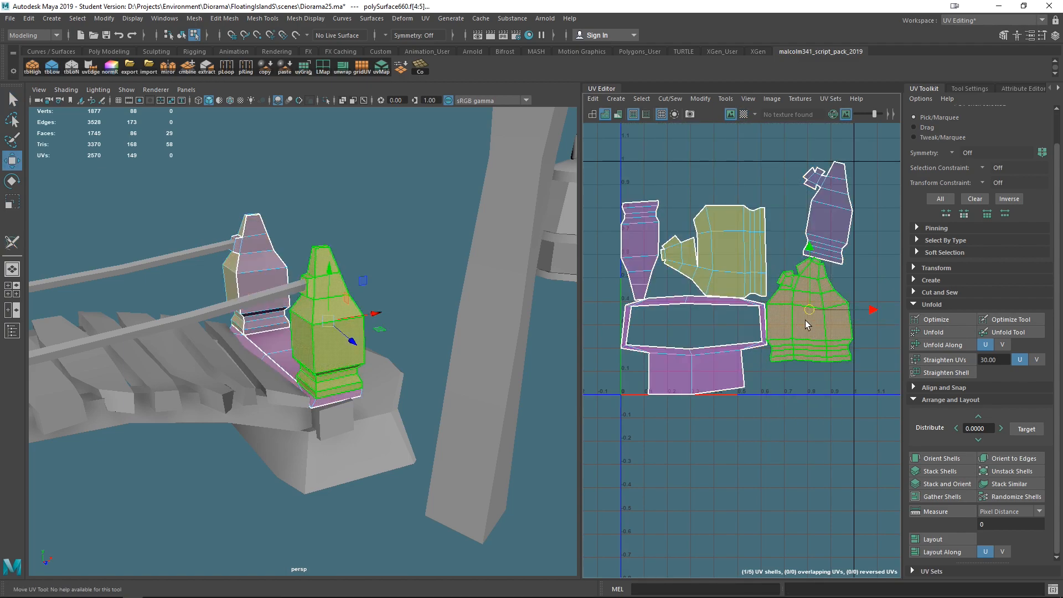
drag(805, 320, 812, 331)
click(715, 232)
drag(713, 244, 726, 234)
click(639, 249)
drag(639, 250, 627, 245)
- Rotate the small post shell upright and shift it left beside the others
click(811, 223)
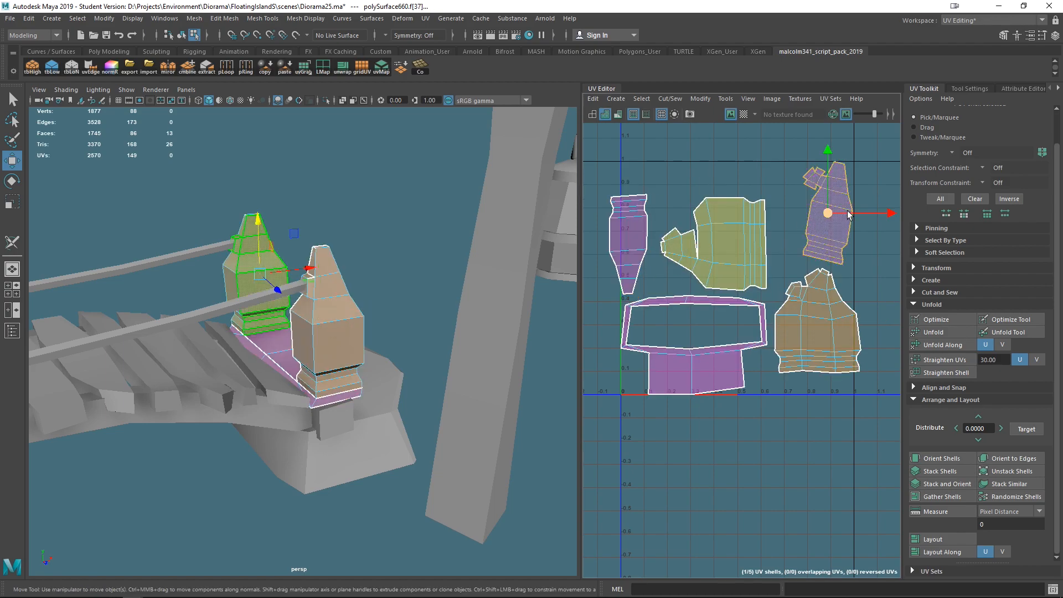
key(e)
drag(875, 176, 861, 166)
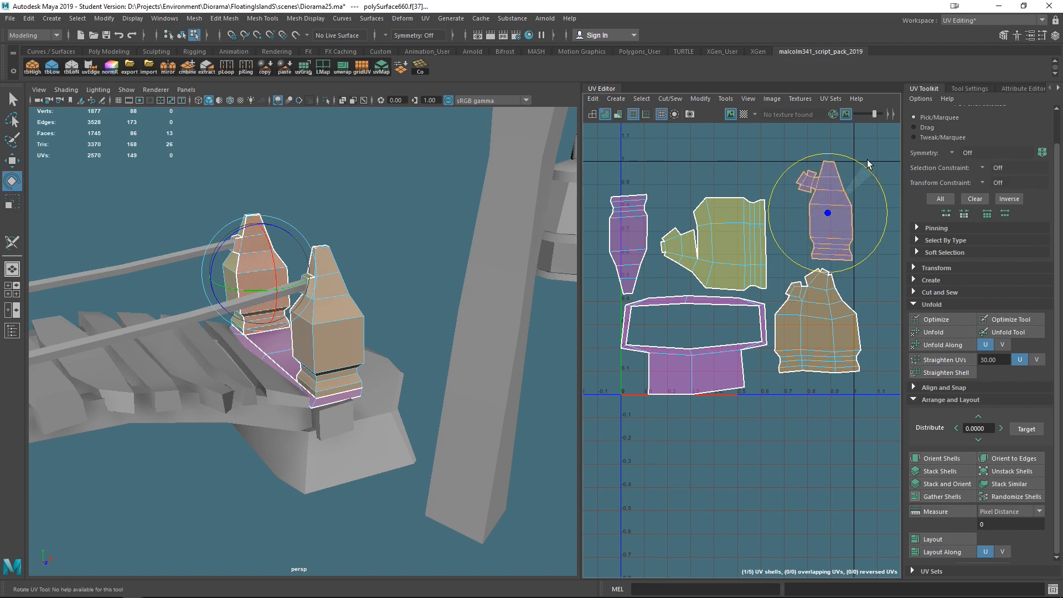
key(w)
drag(828, 213, 801, 216)
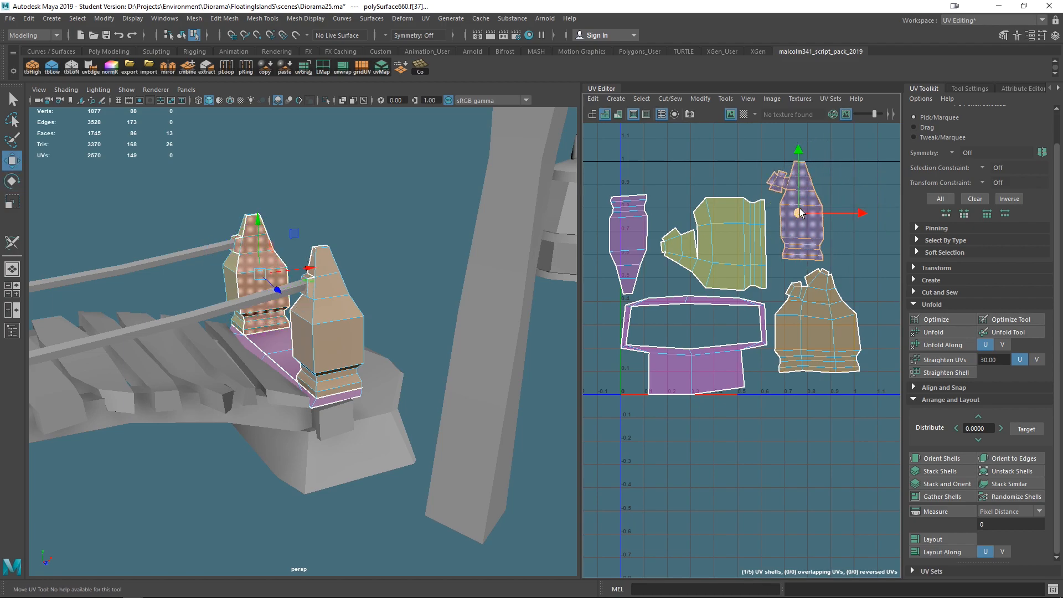
- Rotate the left post shell and the large yellow shell upright, then reposition the yellow shell
click(630, 233)
key(e)
drag(663, 195, 604, 281)
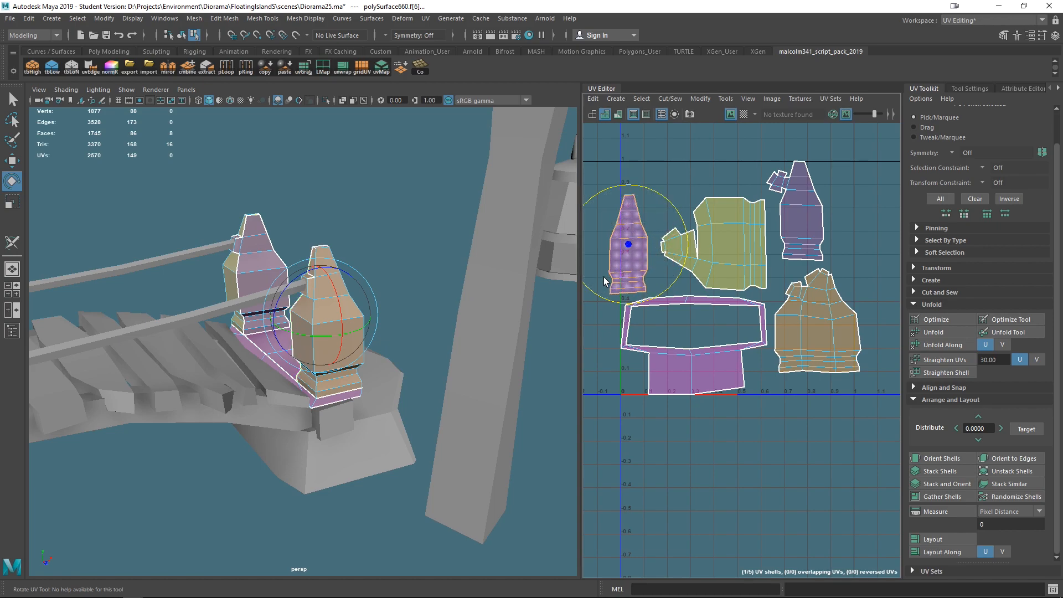
click(757, 248)
drag(746, 199, 787, 292)
key(w)
drag(713, 244, 705, 230)
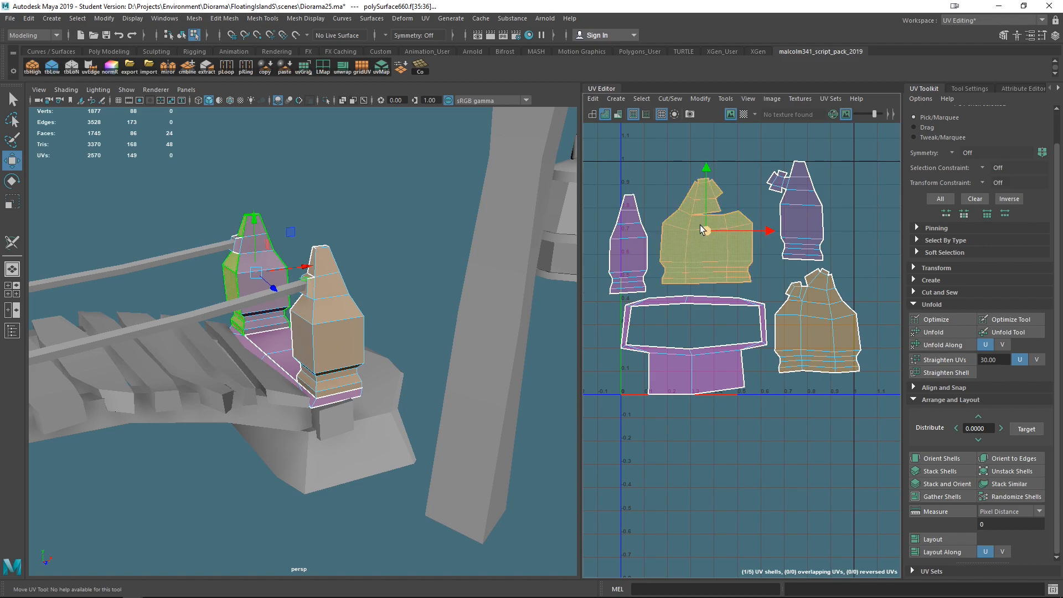
key(e)
mouse_move(722, 169)
mouse_down()
mouse_move(642, 254)
mouse_move(643, 399)
mouse_move(678, 394)
mouse_move(752, 174)
mouse_move(732, 162)
mouse_up()
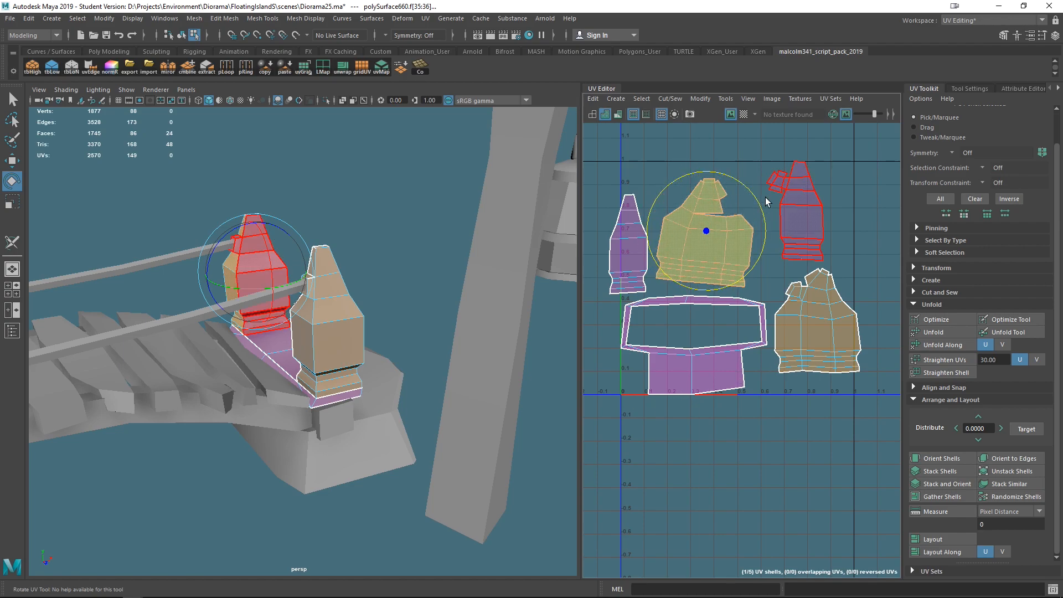
key(ctrl+z)
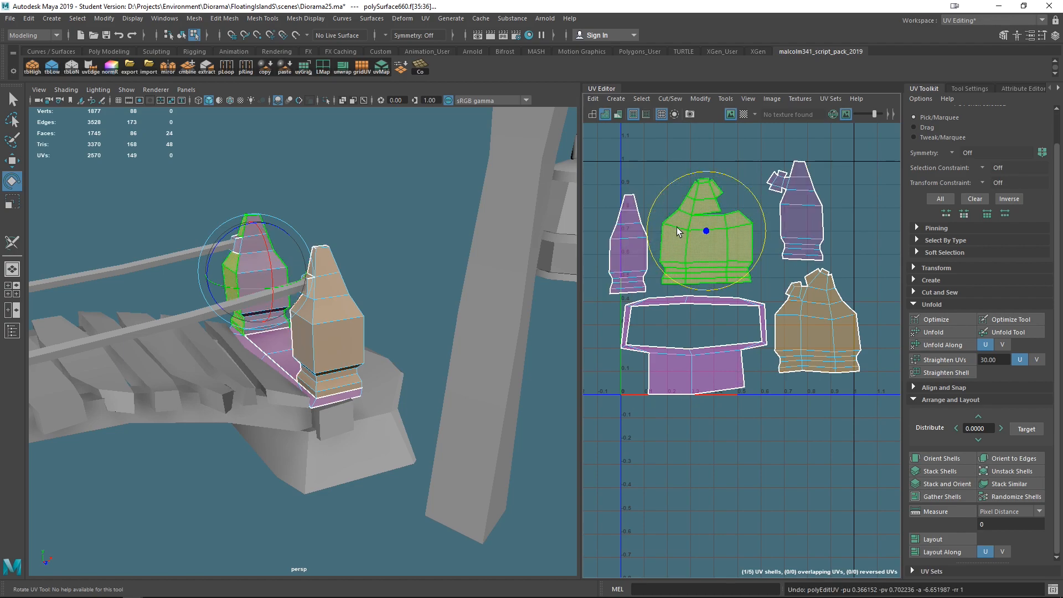
- Select the floor ring shell's upper edges and cut them to split off a separate UV strip
scroll(677, 418, up, 4)
alt+middle_drag(718, 303, 847, 402)
scroll(756, 312, down, 2)
alt+middle_drag(803, 342, 704, 325)
right_drag(664, 300, 637, 307)
click(628, 302)
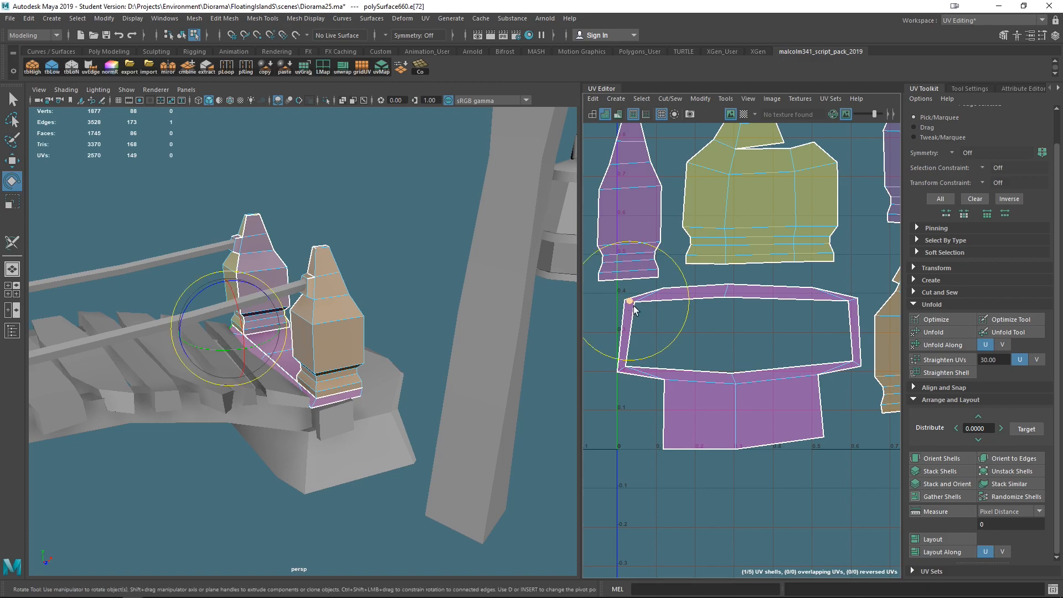
click(622, 369)
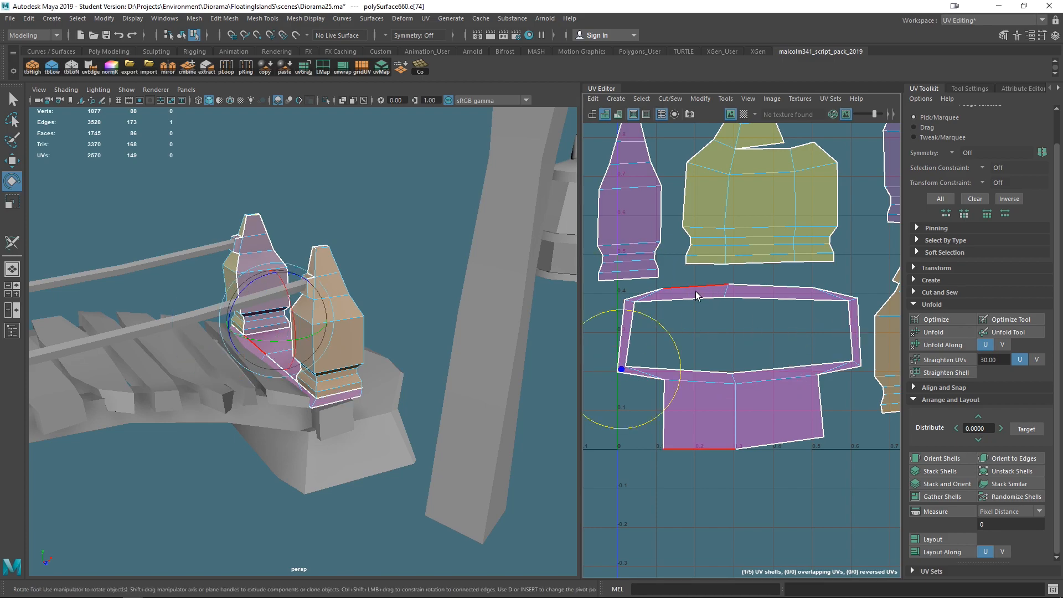
click(630, 302)
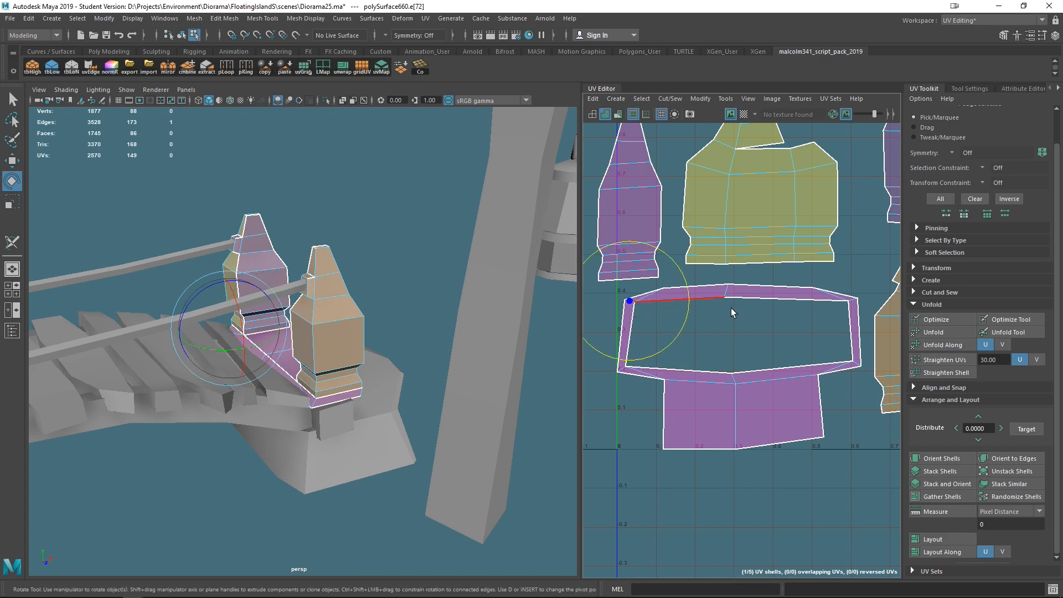
shift+click(854, 302)
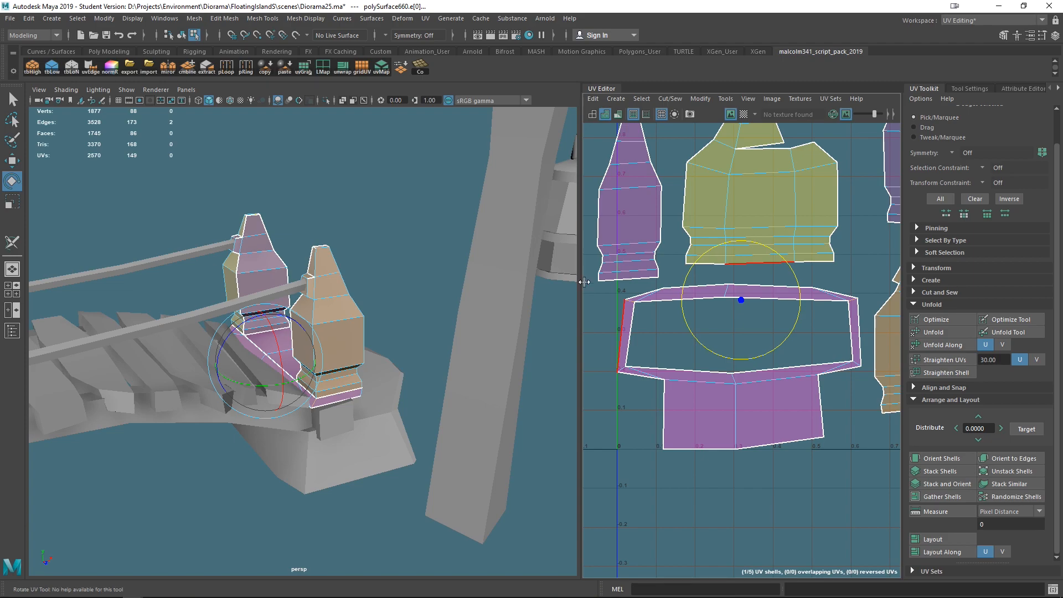
click(425, 19)
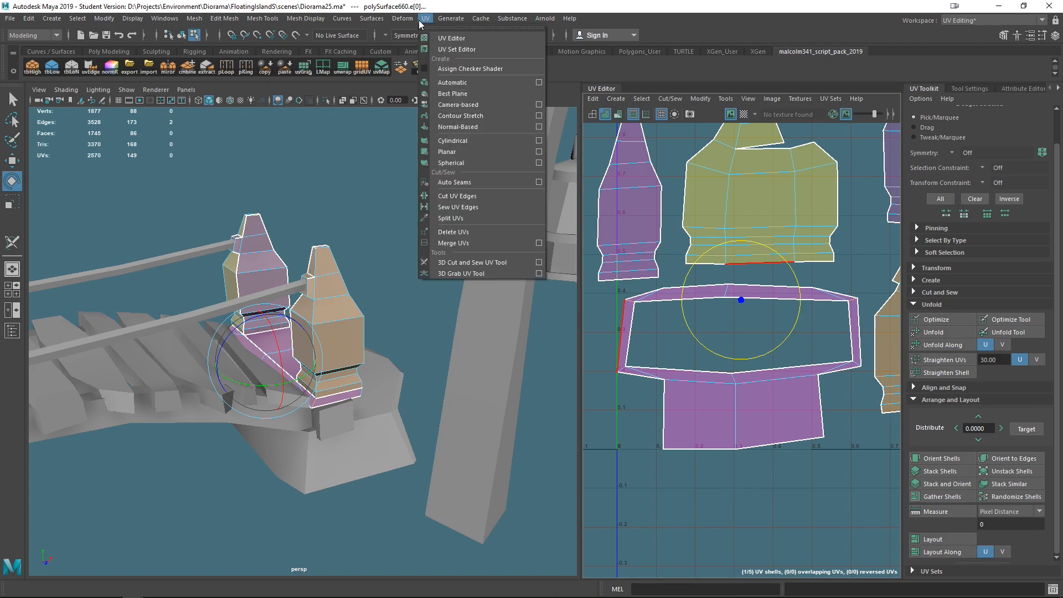
click(455, 194)
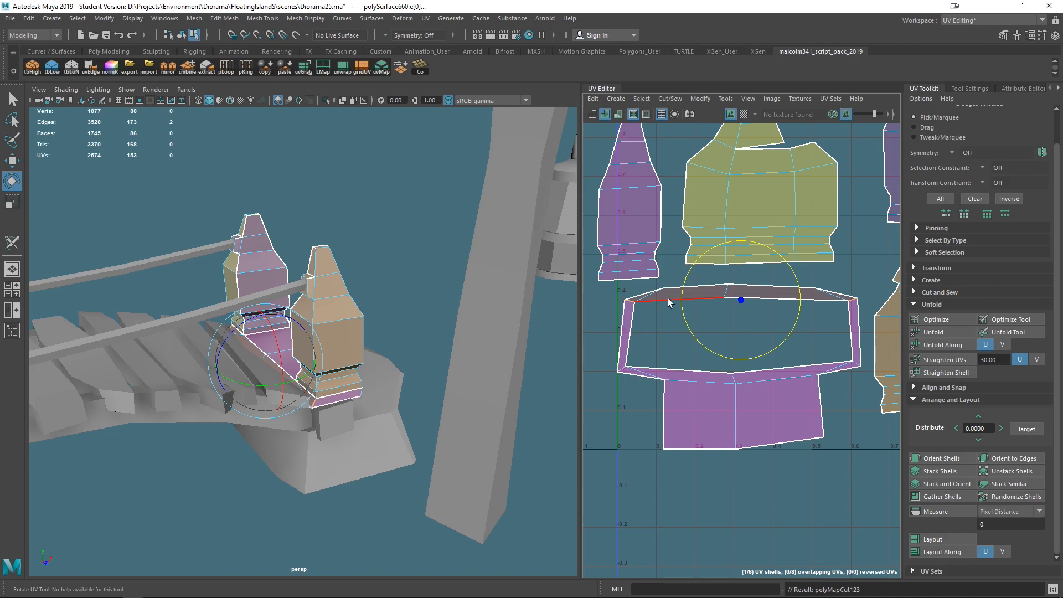
- Select the cut-off strip shell, move it lower in the layout and show the checker texture
click(653, 340)
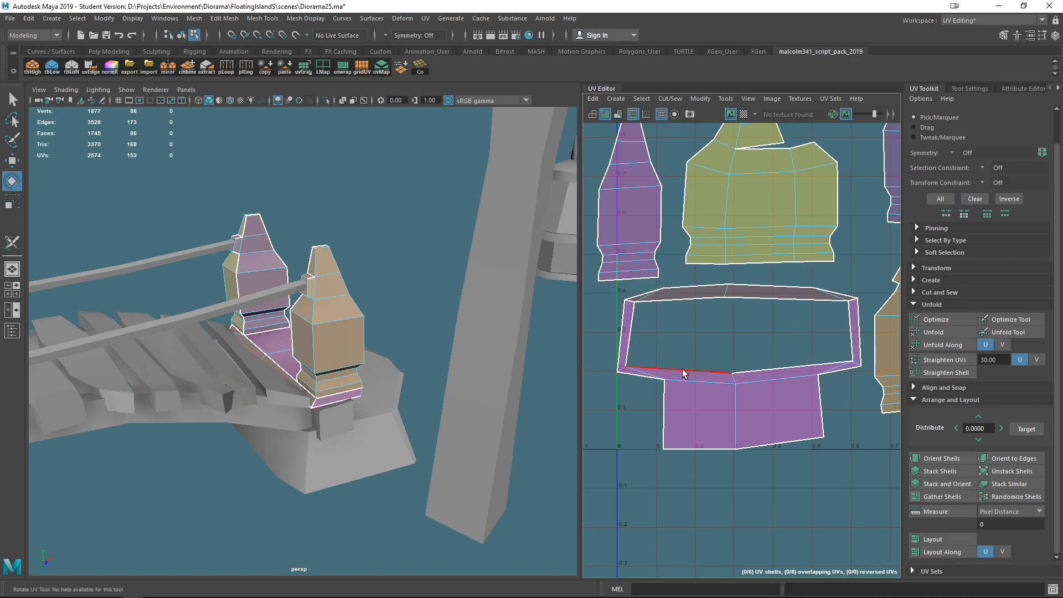
right_drag(713, 294, 673, 270)
click(714, 298)
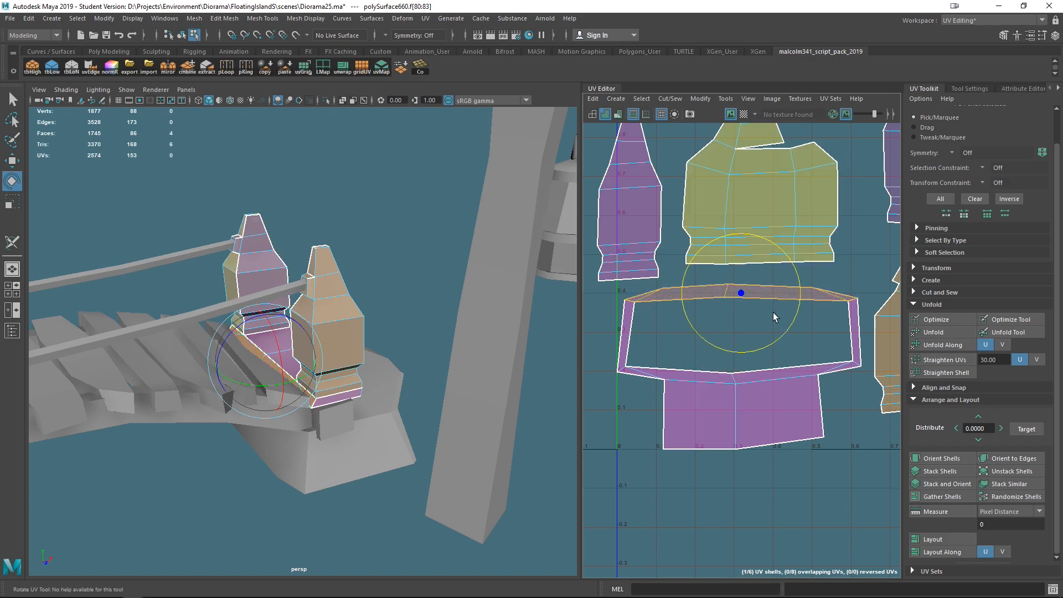
key(w)
scroll(751, 320, down, 3)
middle_drag(719, 300, 756, 292)
click(743, 114)
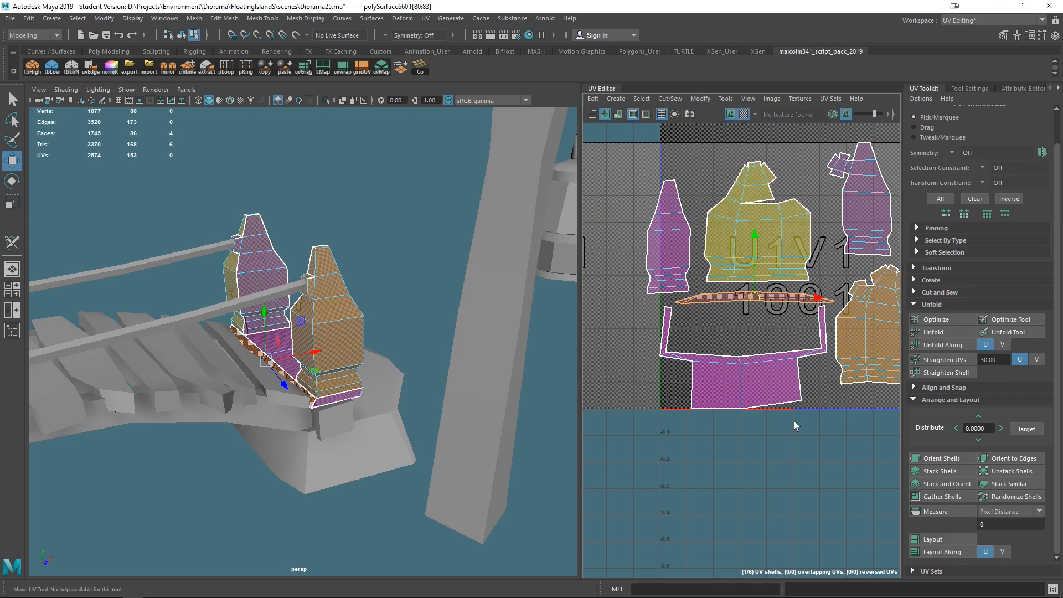
- Select all of the frame's UV shells, then orient and lay them out in the 0 to 1 space
scroll(420, 363, up, 5)
alt+drag(417, 352, 507, 415)
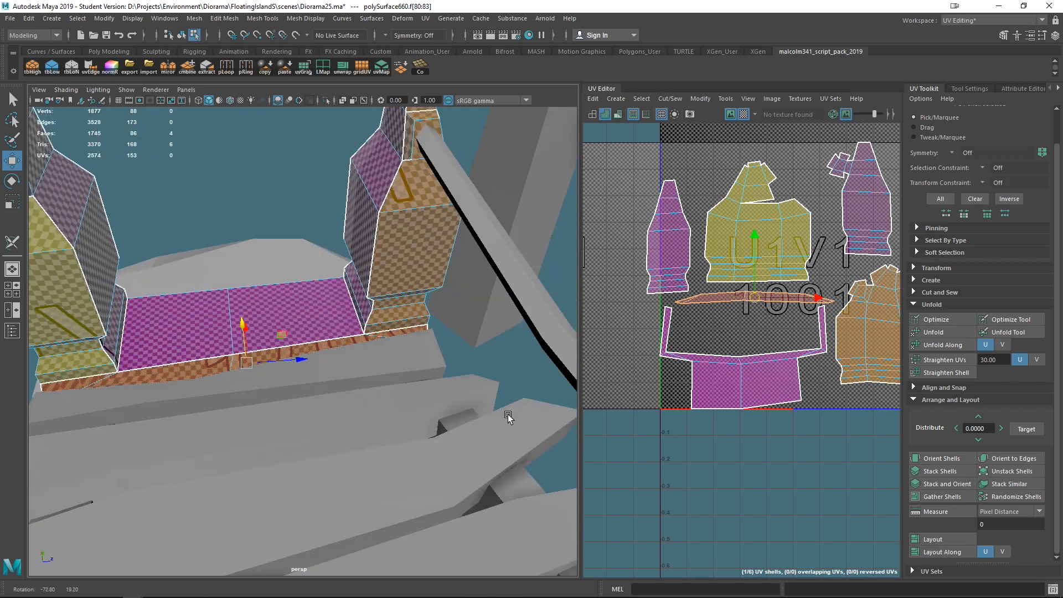
alt+middle_drag(395, 378, 510, 367)
alt+drag(510, 369, 410, 352)
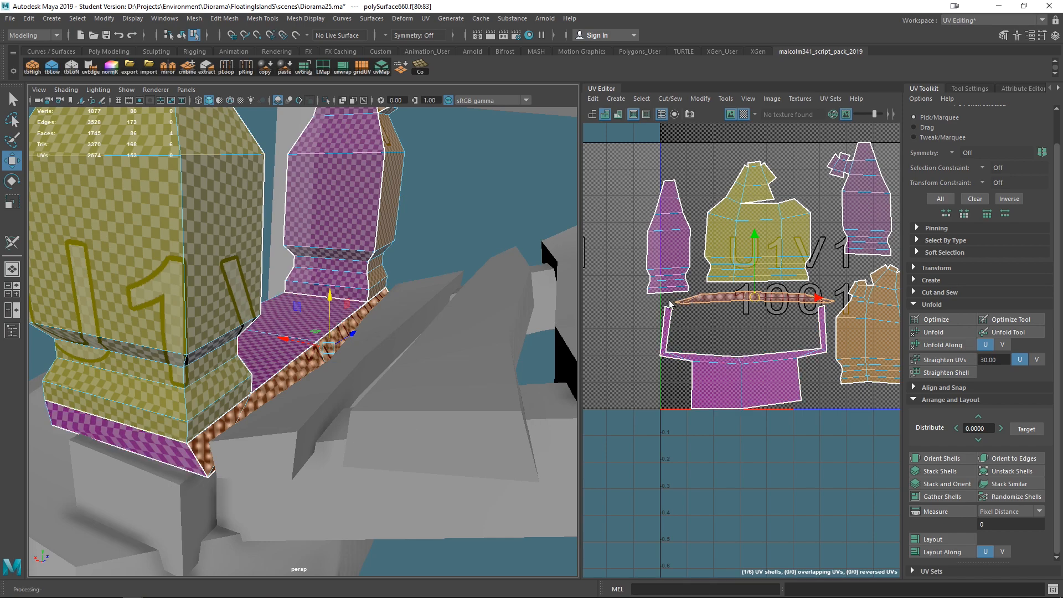
scroll(693, 337, down, 4)
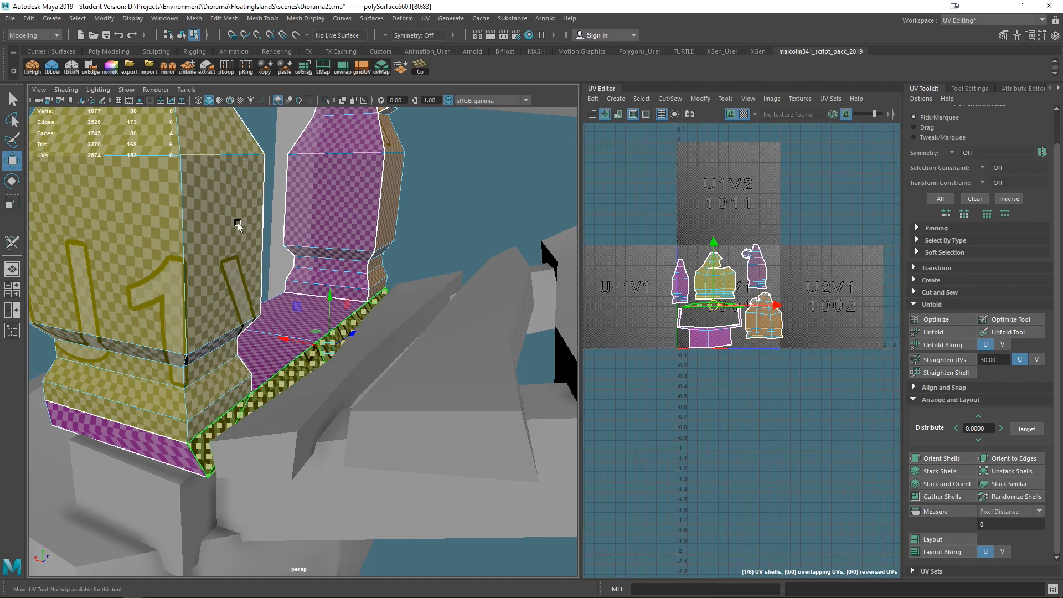
click(11, 242)
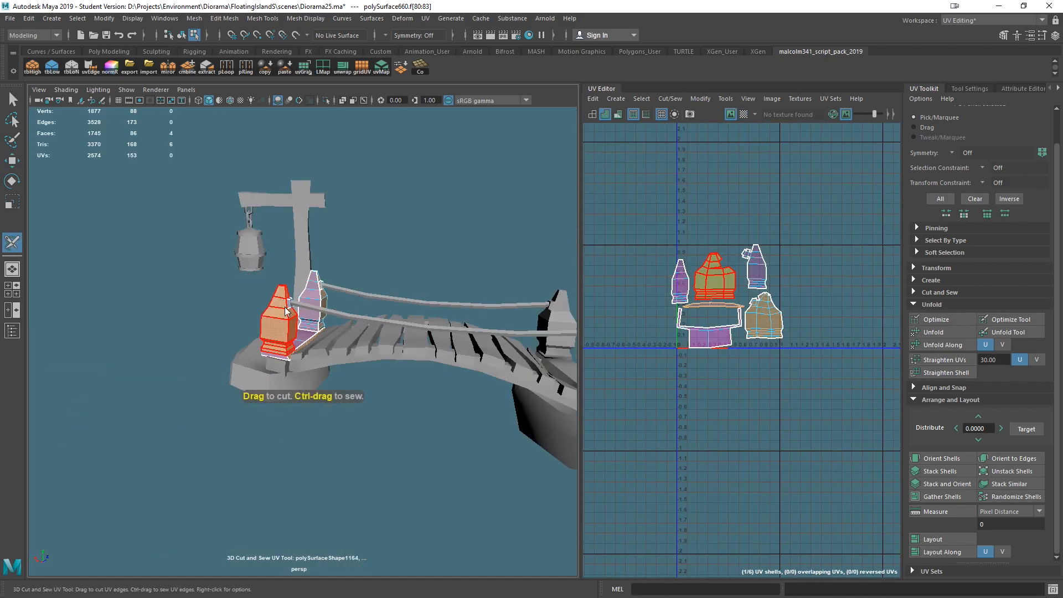
right_click(280, 280)
click(336, 279)
drag(210, 218, 436, 418)
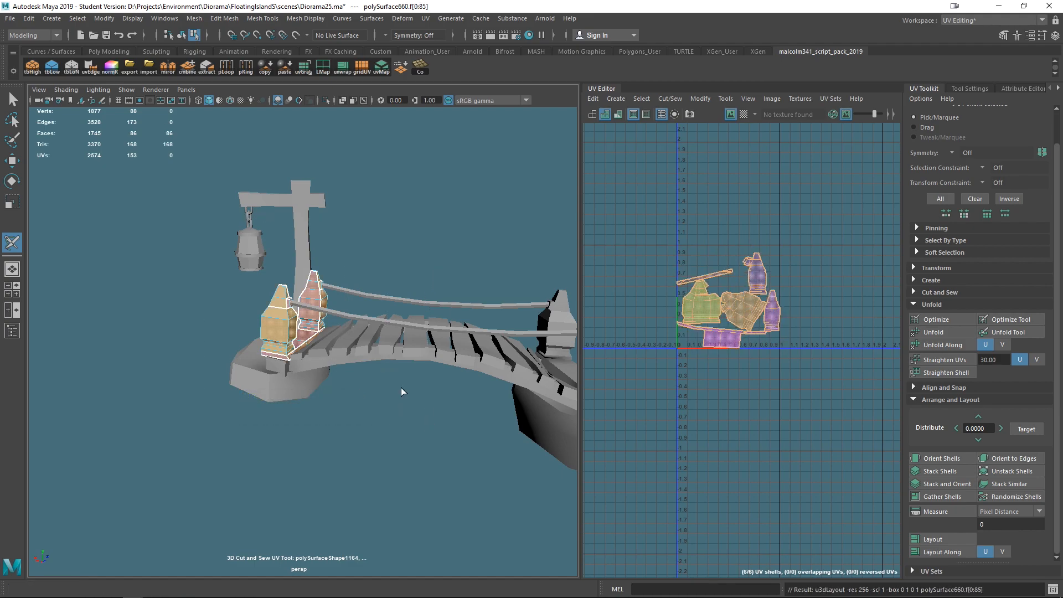
key(f)
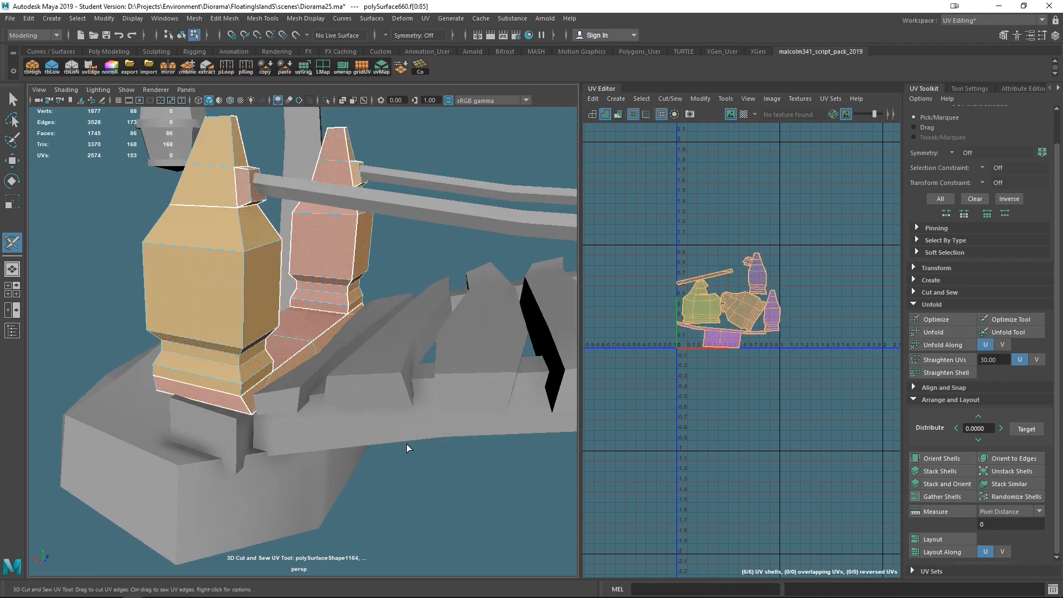
alt+drag(406, 446, 693, 461)
click(941, 458)
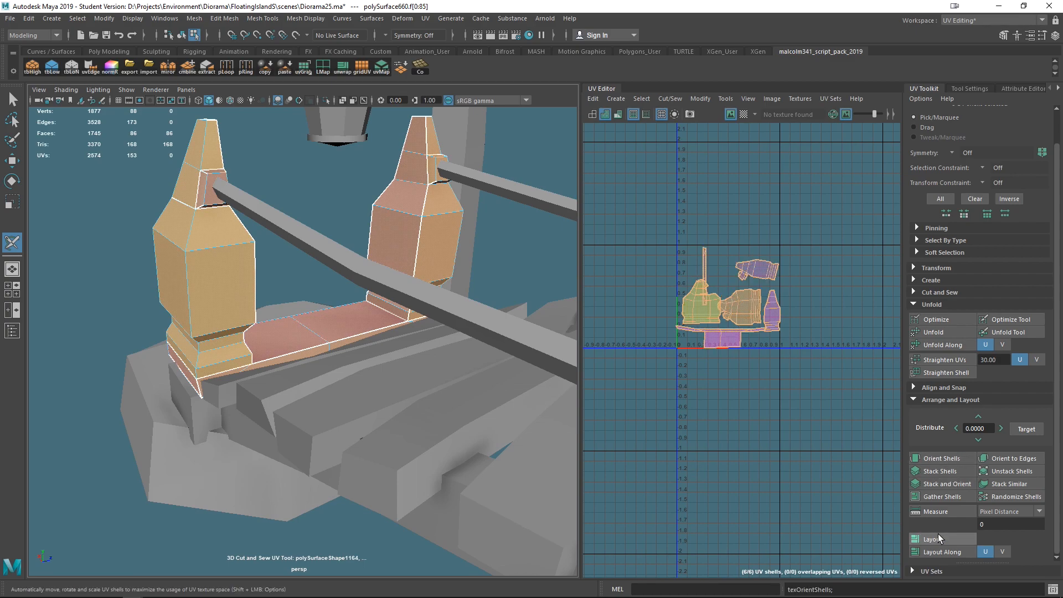
scroll(804, 423, up, 5)
scroll(805, 423, down, 5)
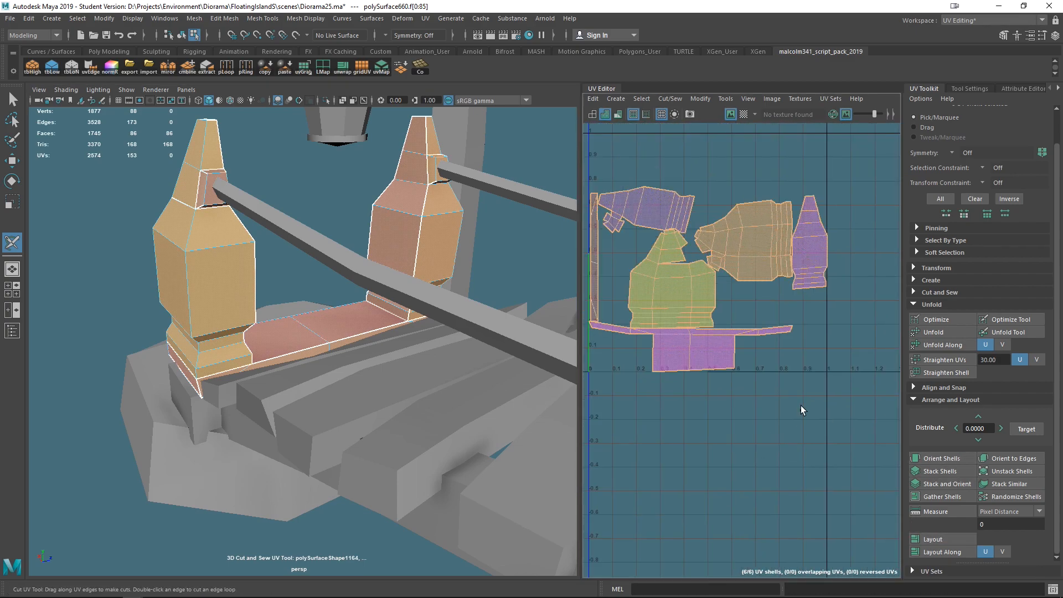
alt+middle_drag(700, 421, 782, 464)
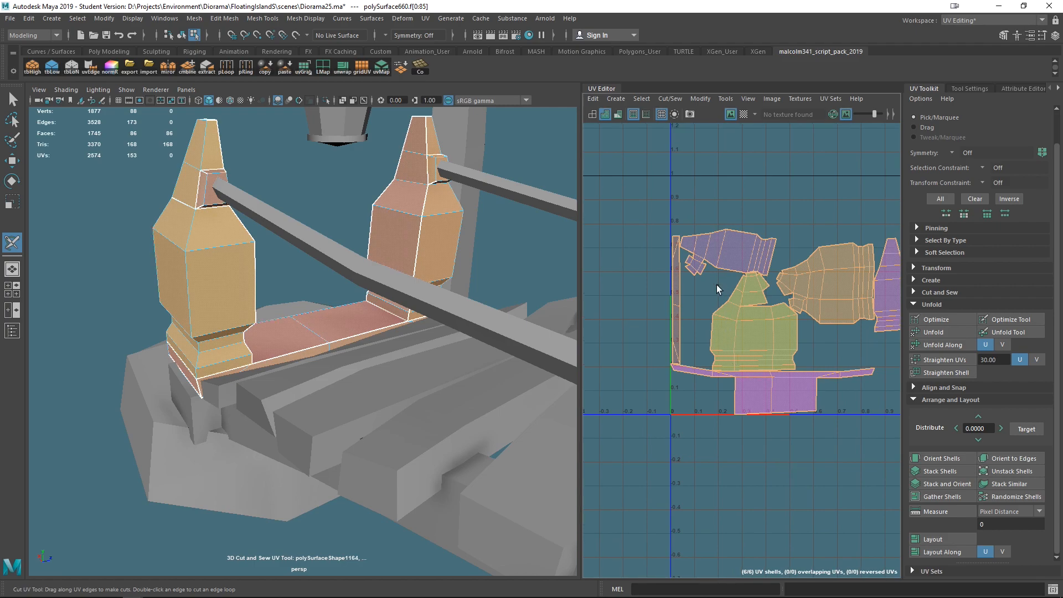
- Rearrange the post and floor shells by moving them apart inside the 0 to 1 UV space
key(w)
right_drag(674, 314, 624, 291)
click(675, 304)
drag(674, 304, 660, 296)
click(730, 258)
drag(730, 255, 721, 240)
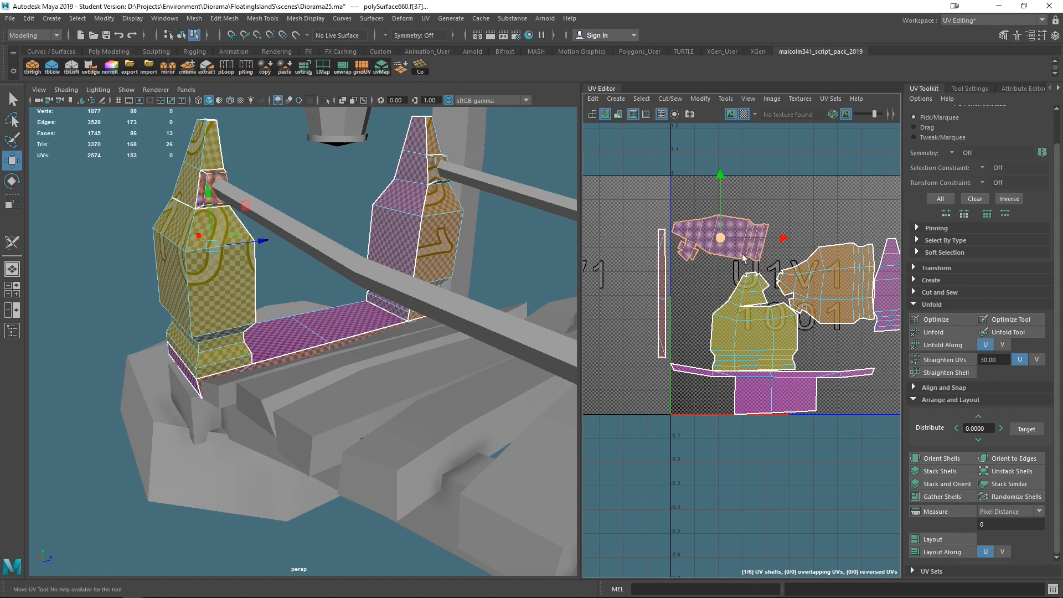
click(837, 276)
drag(836, 277, 820, 251)
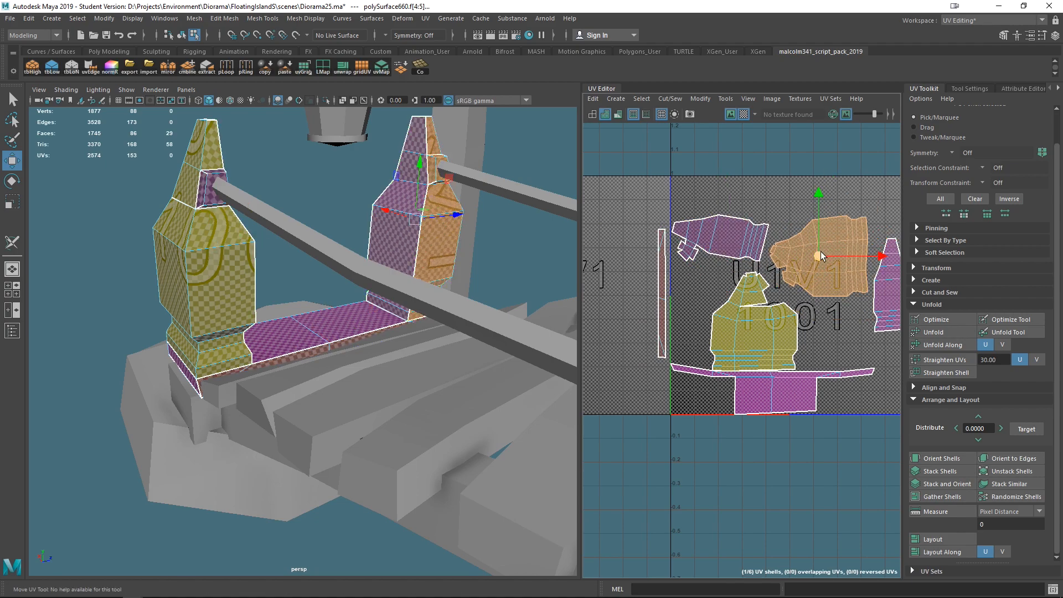
scroll(820, 251, down, 3)
click(773, 296)
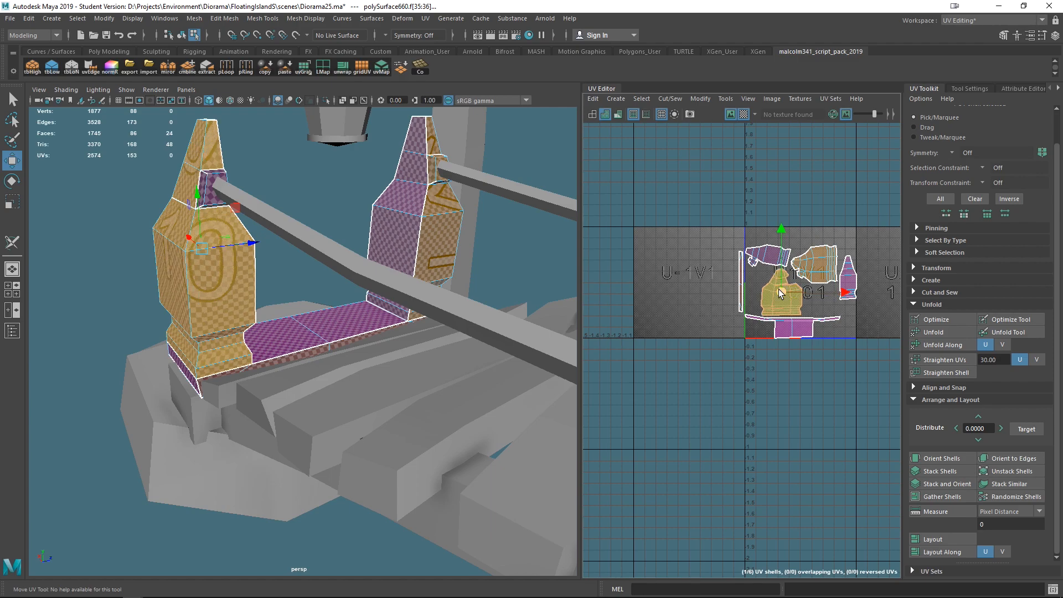
- Add the matching frame at the bridge's far end to the selection and transfer attributes onto it
scroll(754, 264, down, 1)
scroll(363, 230, down, 8)
alt+drag(363, 230, 435, 294)
right_drag(289, 347, 316, 287)
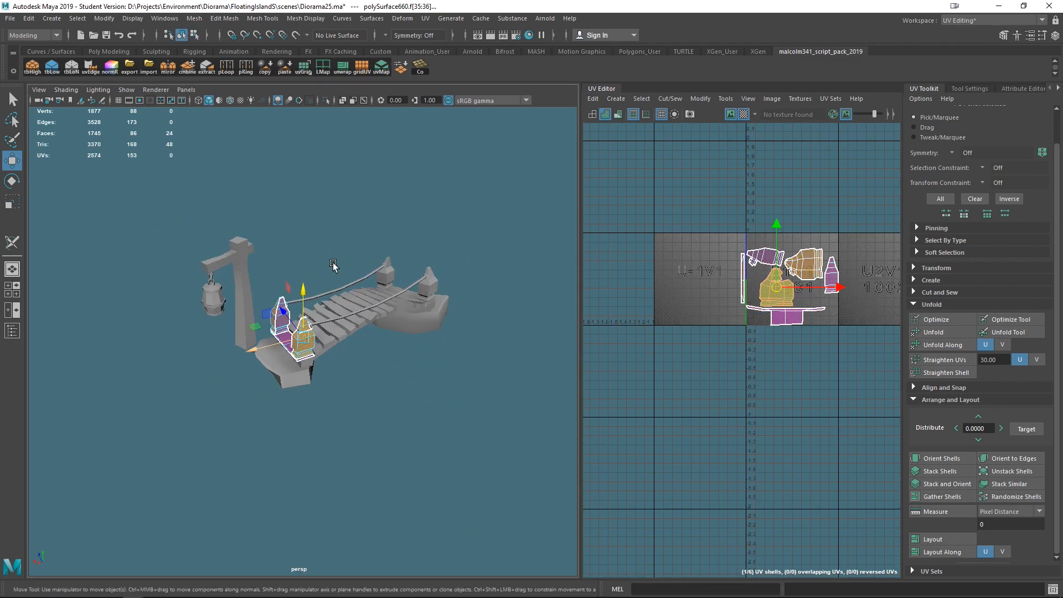
shift+click(431, 294)
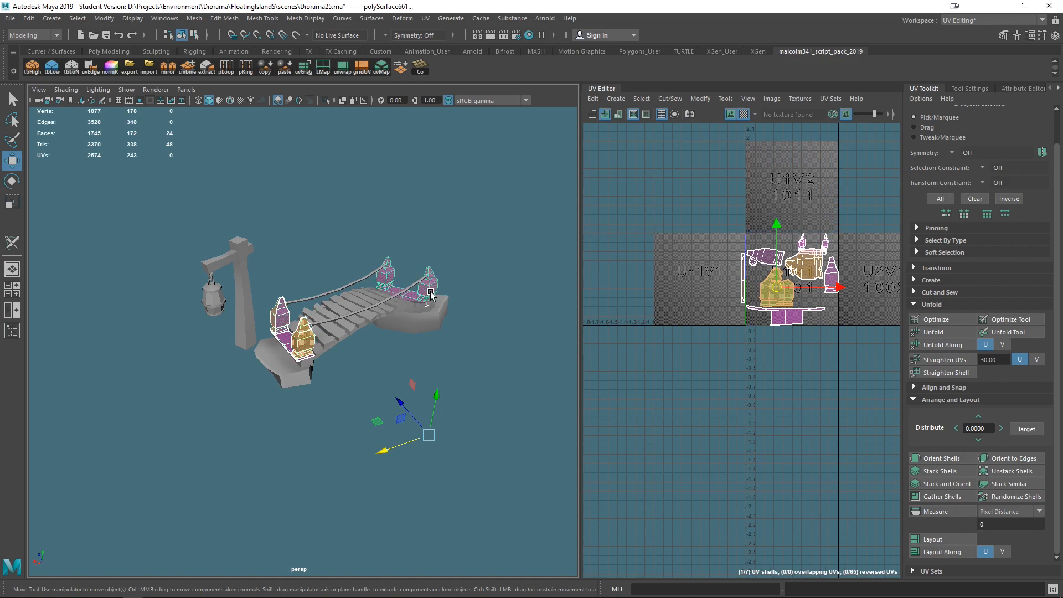
click(135, 17)
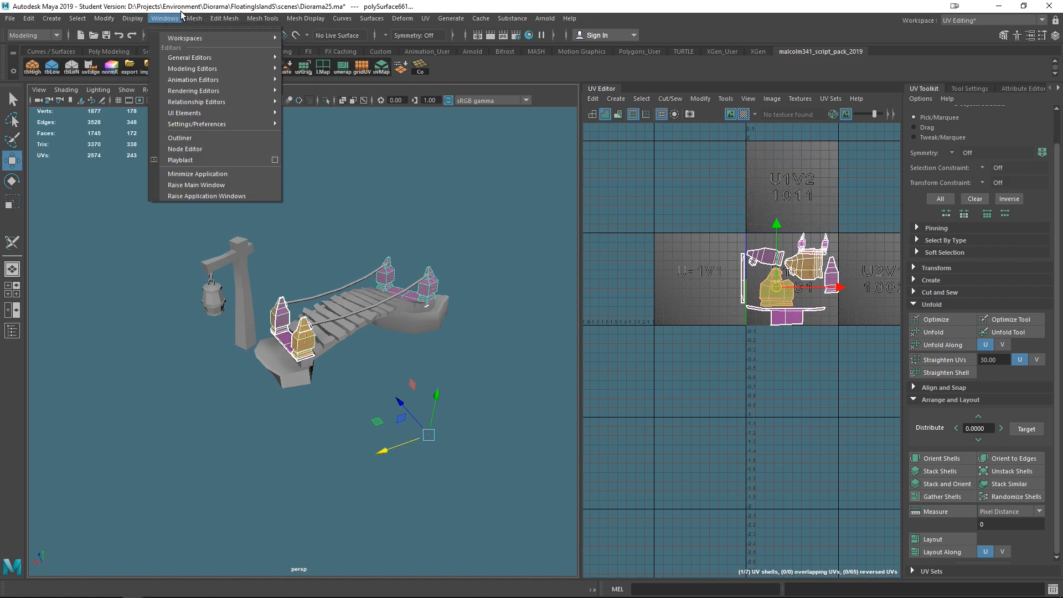
mouse_move(194, 18)
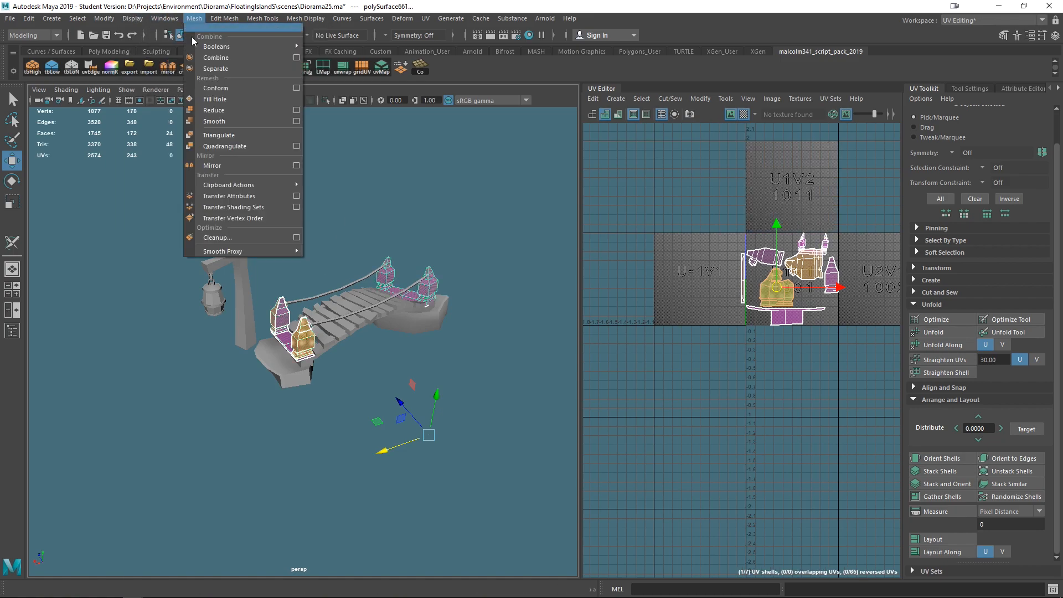
click(250, 198)
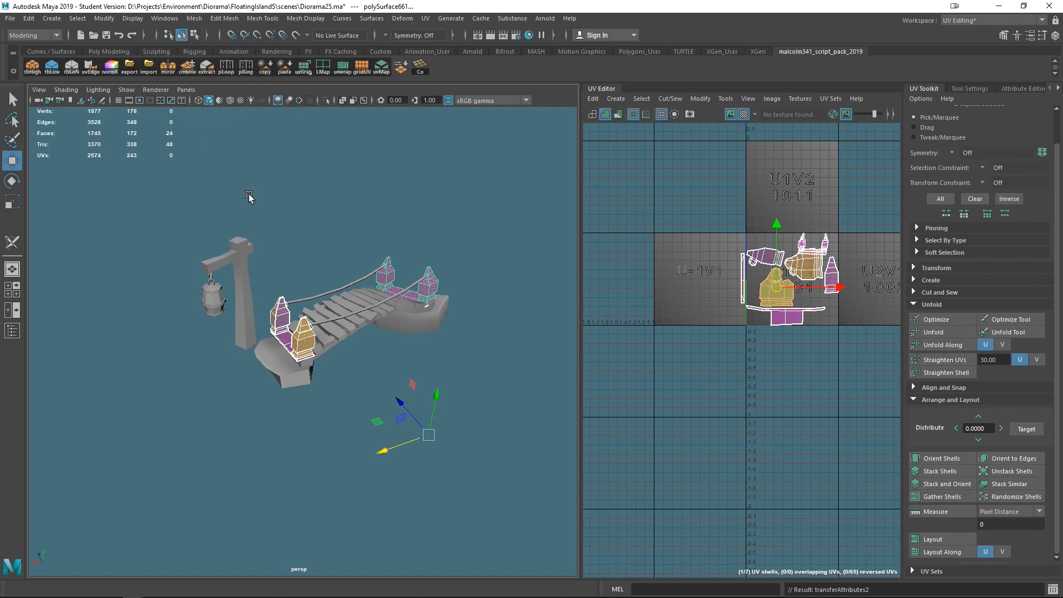
- Reset the Transfer Attributes options and apply the UV transfer to the far-end frame with Component sample space
scroll(408, 354, up, 6)
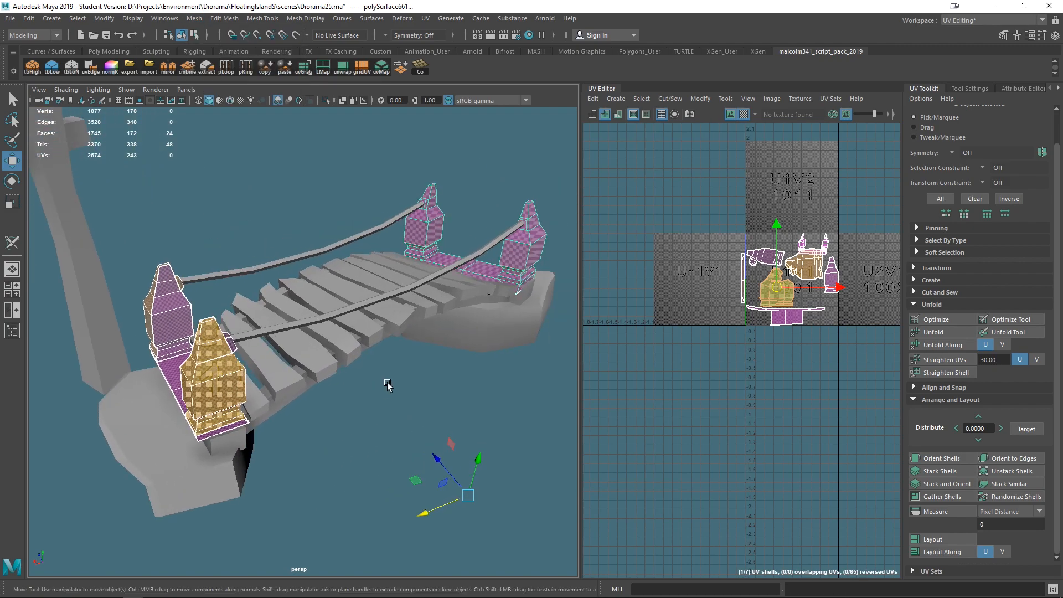
click(195, 19)
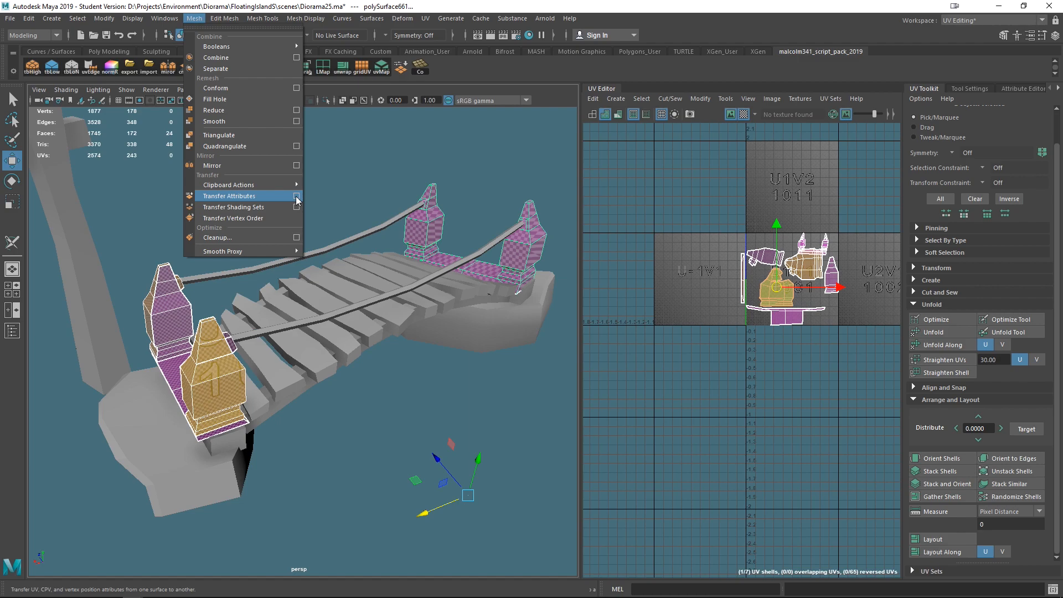
click(297, 197)
drag(792, 332, 686, 245)
click(590, 251)
click(614, 273)
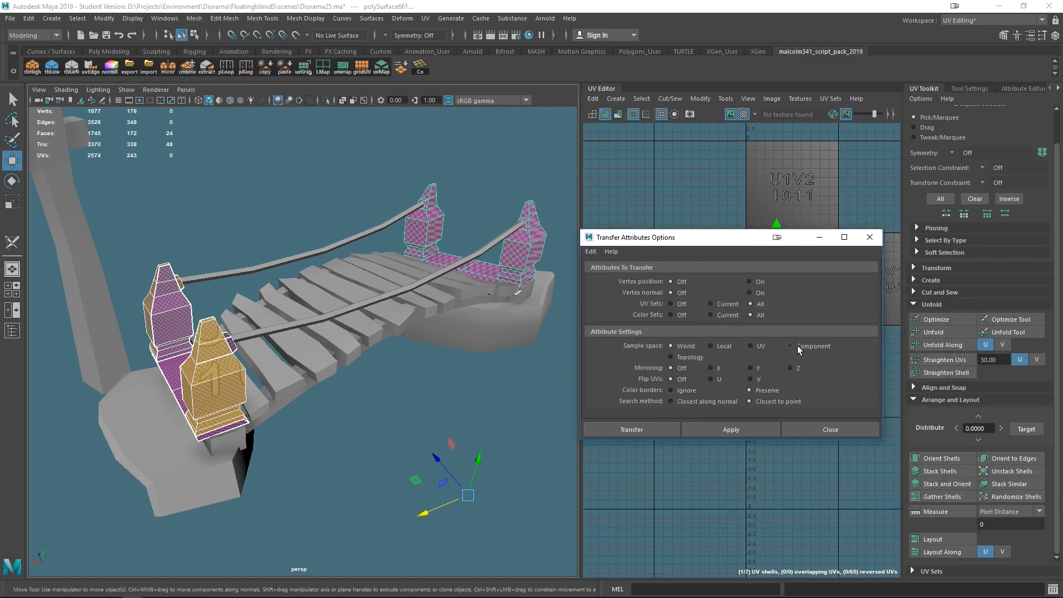
alt+drag(494, 330, 304, 355)
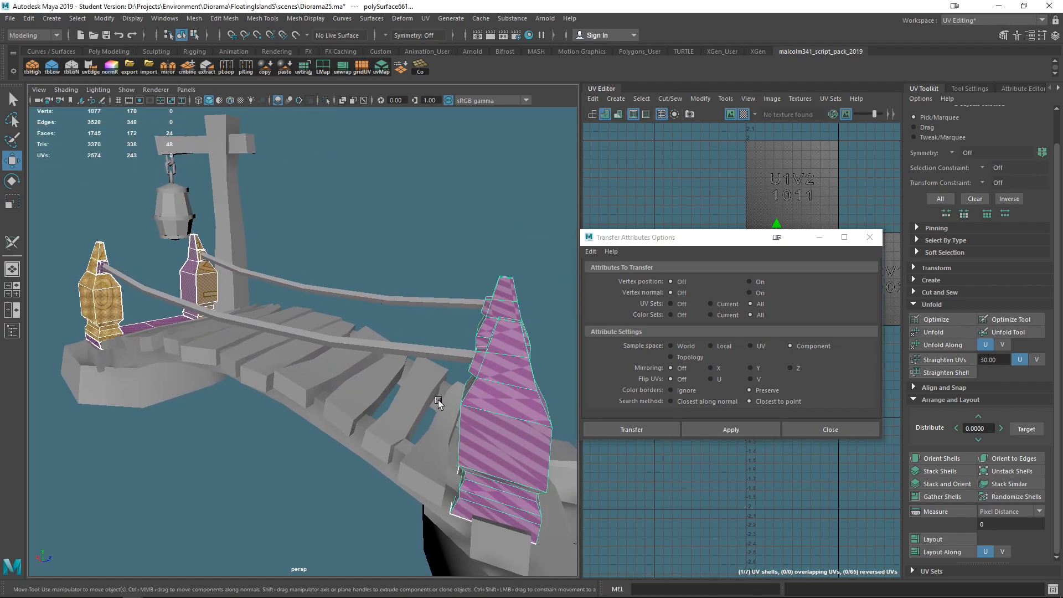
click(729, 430)
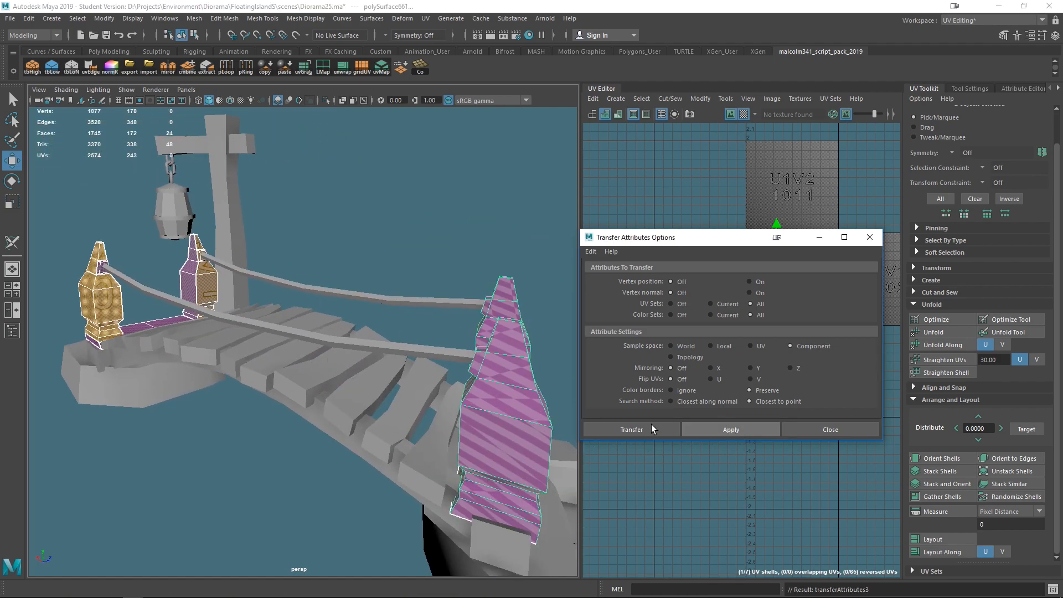
- Select the near-end frame and the far-end frame, then apply the attribute transfer again
scroll(480, 396, down, 5)
alt+middle_drag(446, 411, 348, 425)
alt+drag(344, 424, 450, 427)
scroll(427, 413, down, 8)
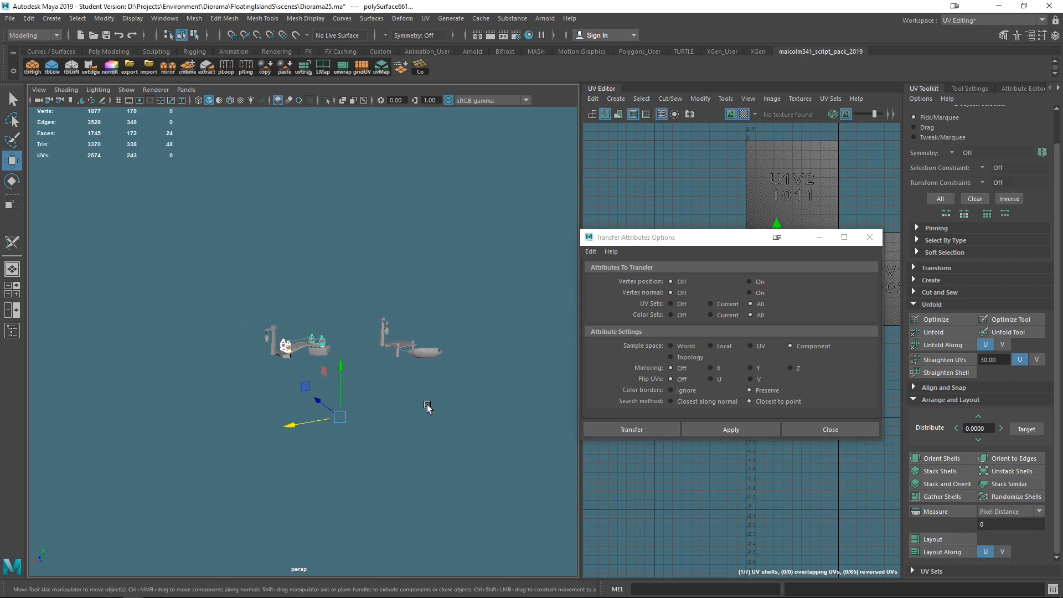
key(f)
key(q)
click(466, 339)
alt+drag(466, 338, 453, 432)
drag(667, 231, 672, 282)
drag(687, 289, 678, 393)
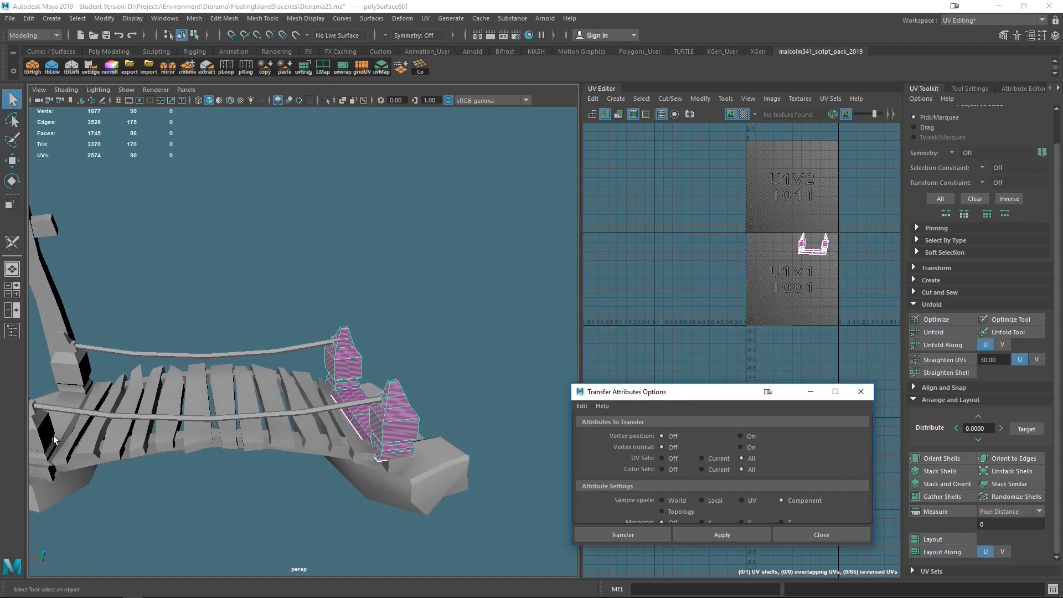
click(67, 451)
shift+click(386, 419)
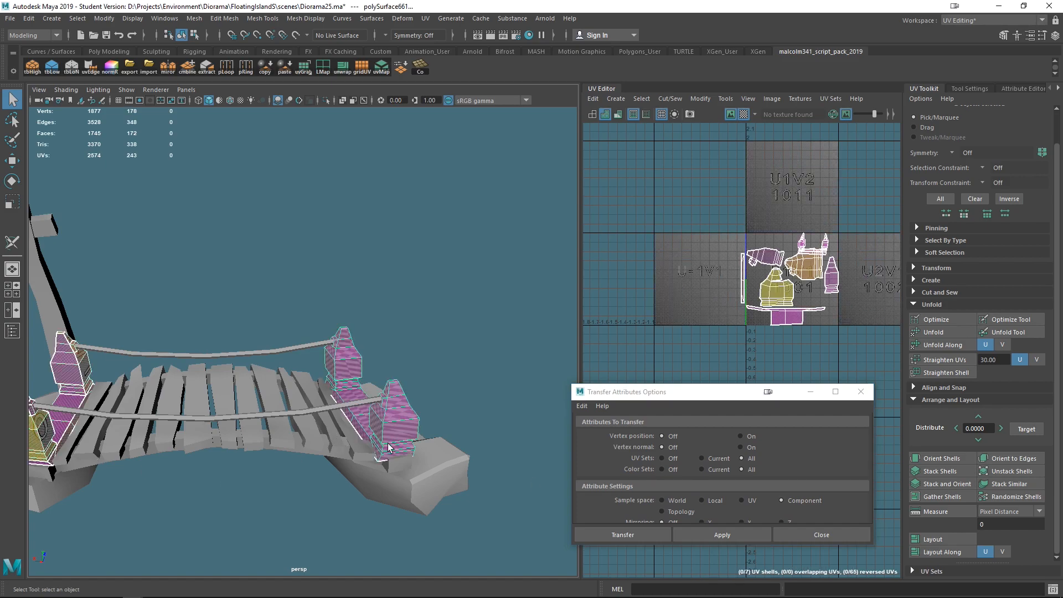
click(701, 531)
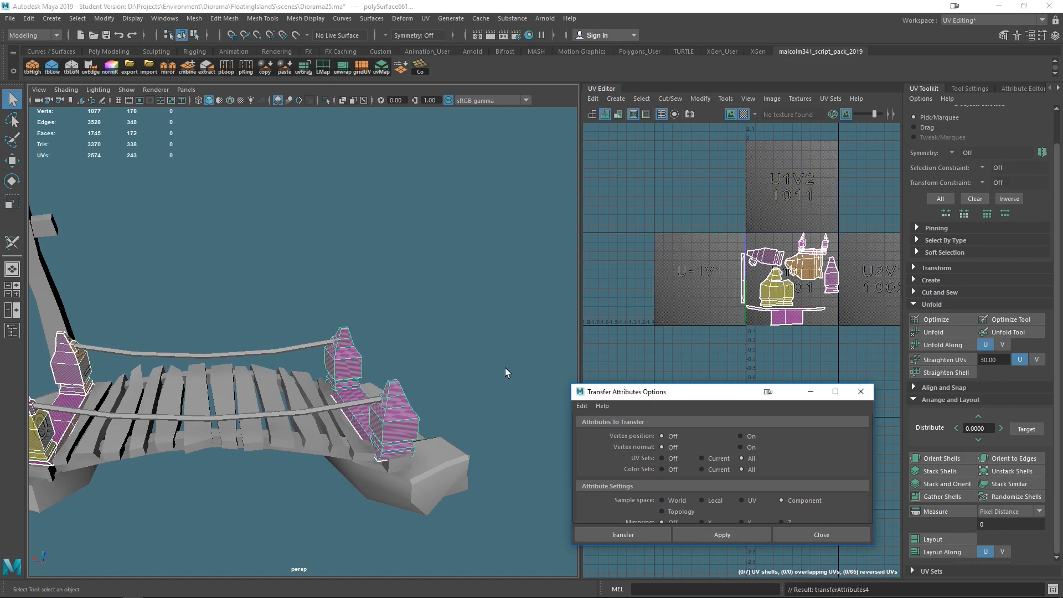
- Reselect the near-end source frame, add the far-end target frame and apply the transfer once more
scroll(505, 367, down, 5)
scroll(747, 271, down, 2)
scroll(747, 271, up, 4)
scroll(747, 271, up, 1)
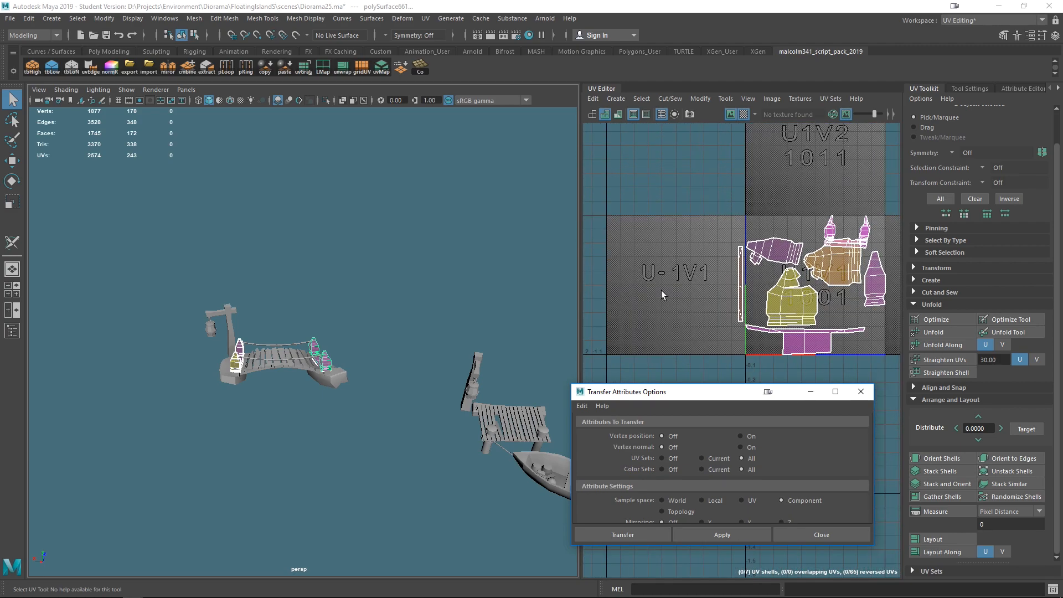
click(346, 409)
scroll(282, 381, up, 5)
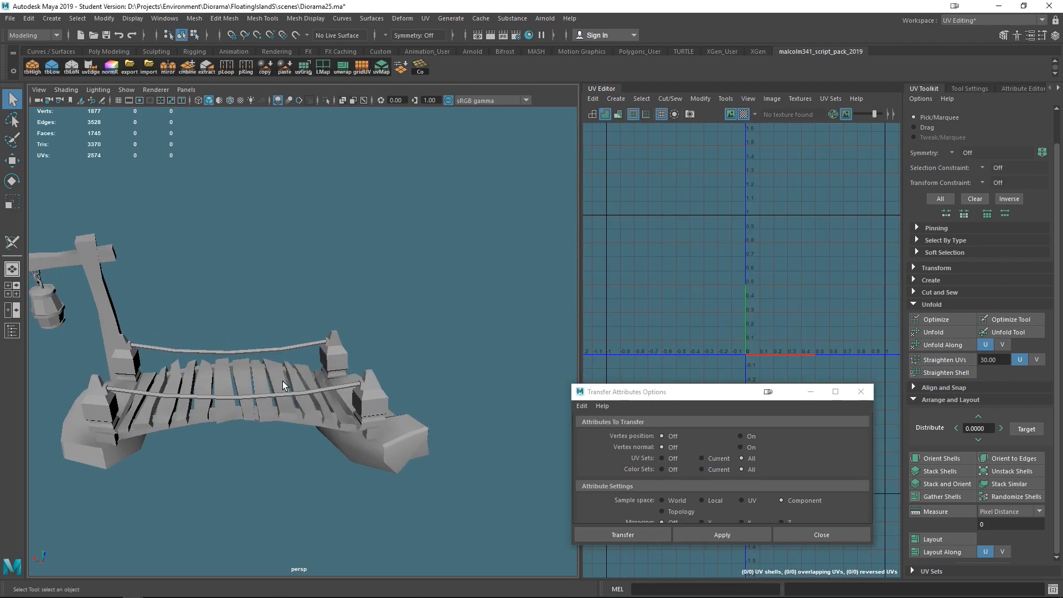
click(91, 406)
key(w)
scroll(741, 313, down, 2)
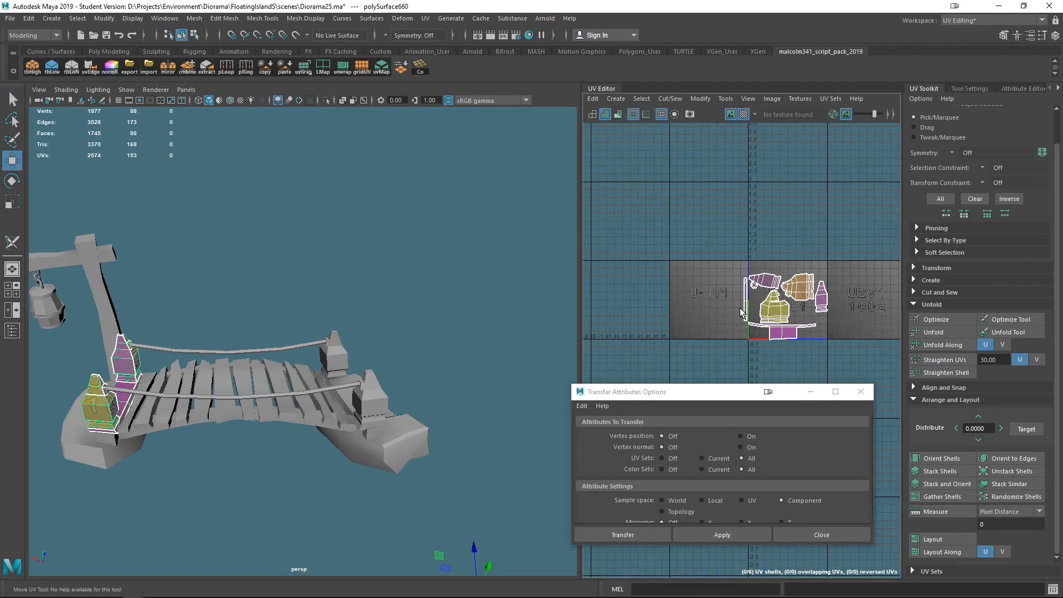
right_drag(787, 315, 789, 320)
drag(786, 307, 679, 207)
right_drag(125, 363, 178, 253)
click(377, 408)
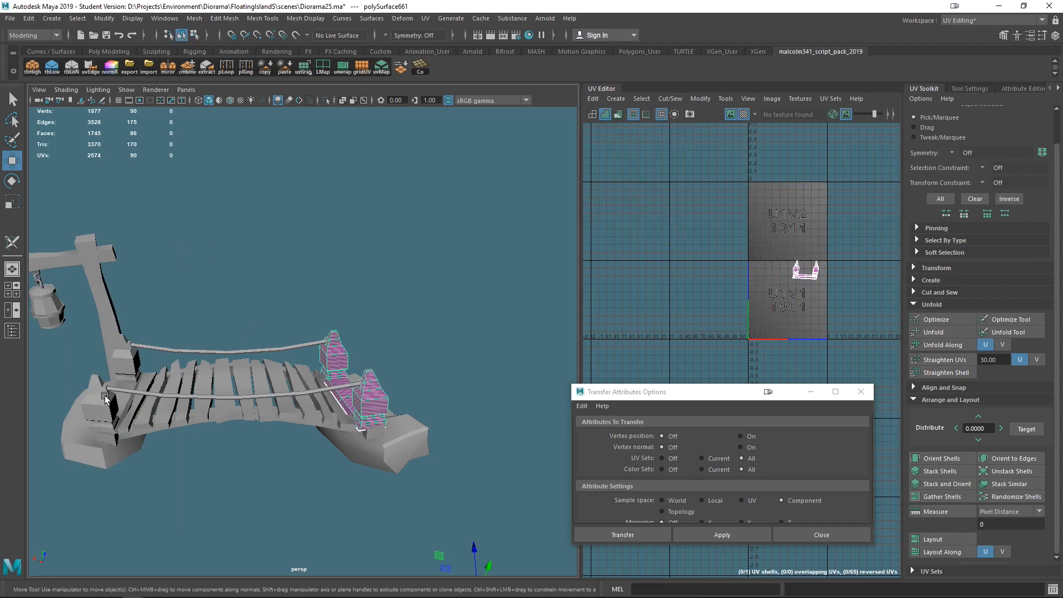
click(105, 397)
shift+click(372, 401)
click(713, 530)
- Retry the UV transfer, switching the sample space between Component and Local before each apply
drag(718, 394, 704, 374)
click(698, 515)
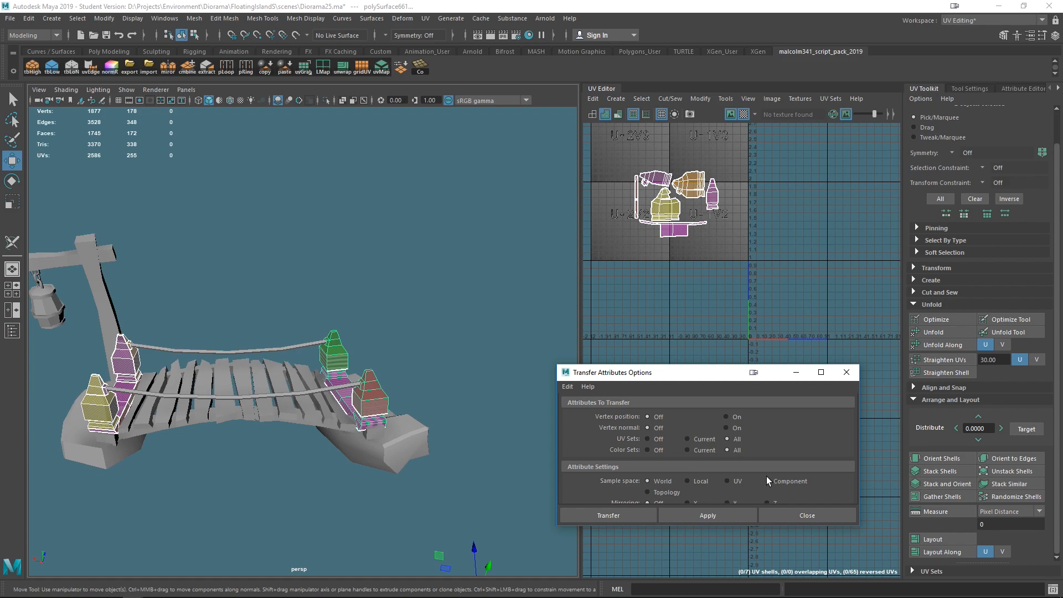
click(767, 480)
click(703, 514)
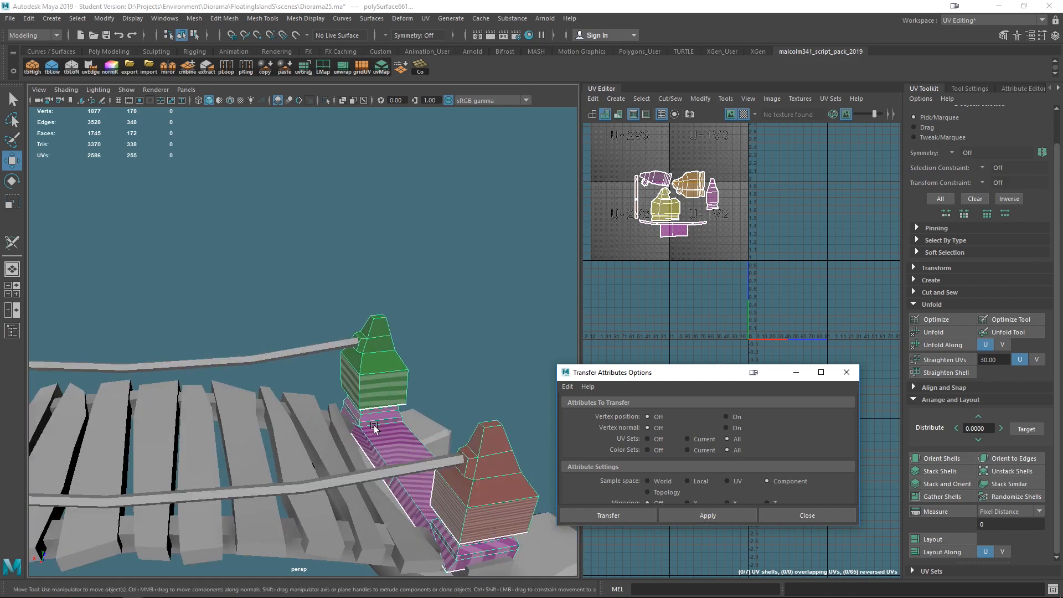
alt+drag(374, 427, 379, 324)
click(697, 482)
click(704, 515)
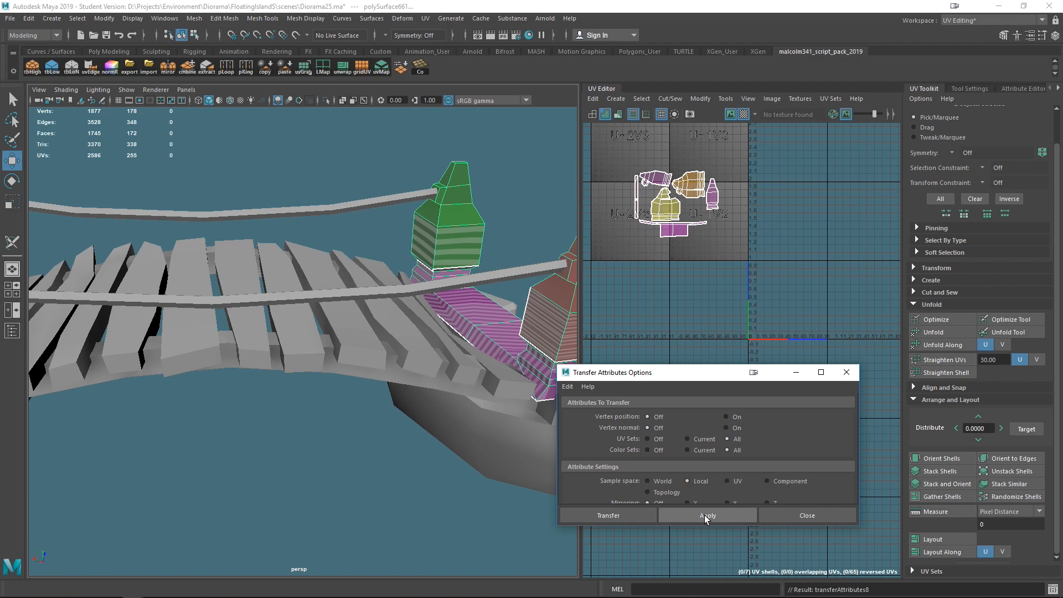
scroll(445, 357, down, 5)
scroll(359, 389, up, 5)
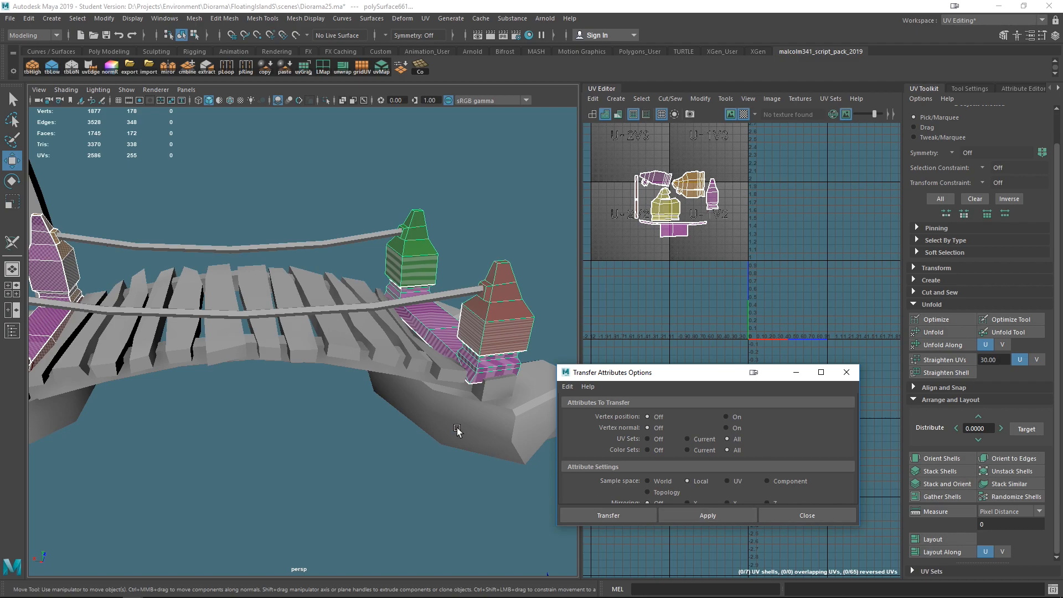
click(792, 481)
click(705, 514)
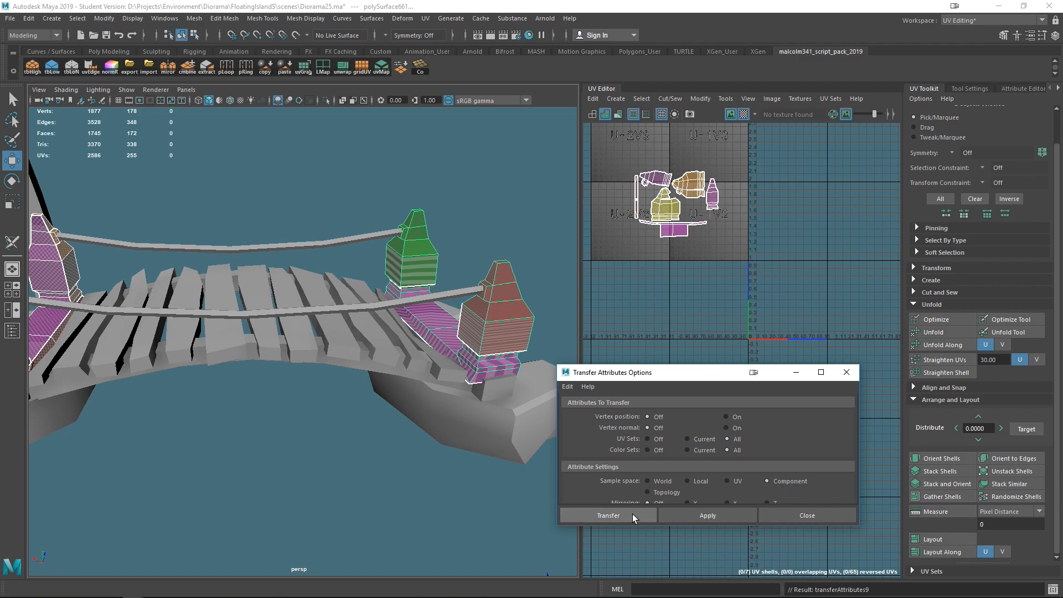
- Inspect the transferred UVs on the frames at both ends of the bridge
scroll(360, 415, down, 5)
alt+drag(357, 414, 331, 416)
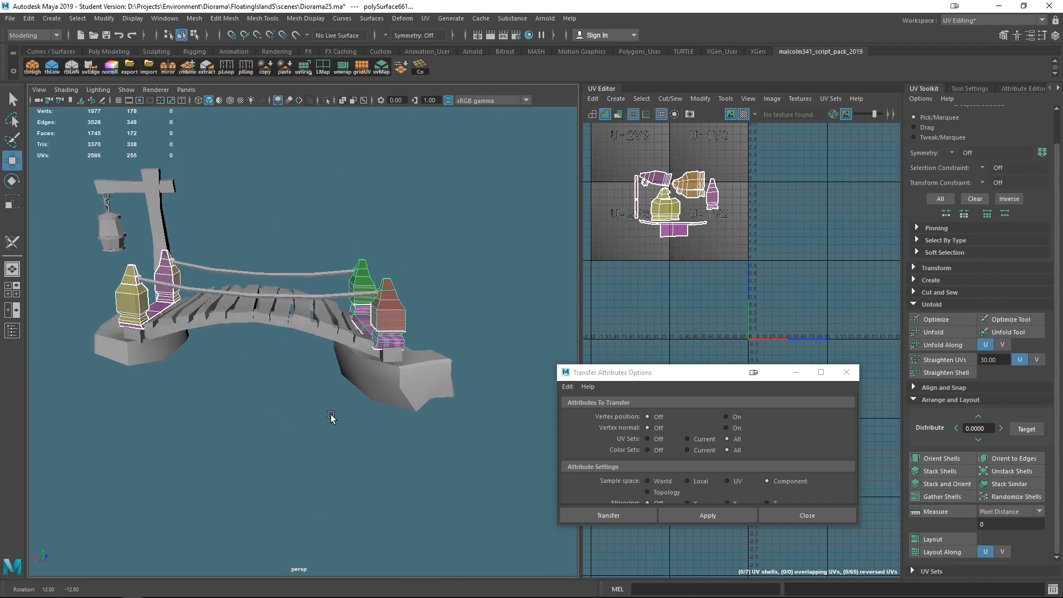
scroll(277, 382, up, 5)
alt+middle_drag(232, 346, 333, 392)
alt+drag(333, 389, 447, 437)
drag(726, 379, 681, 389)
click(797, 383)
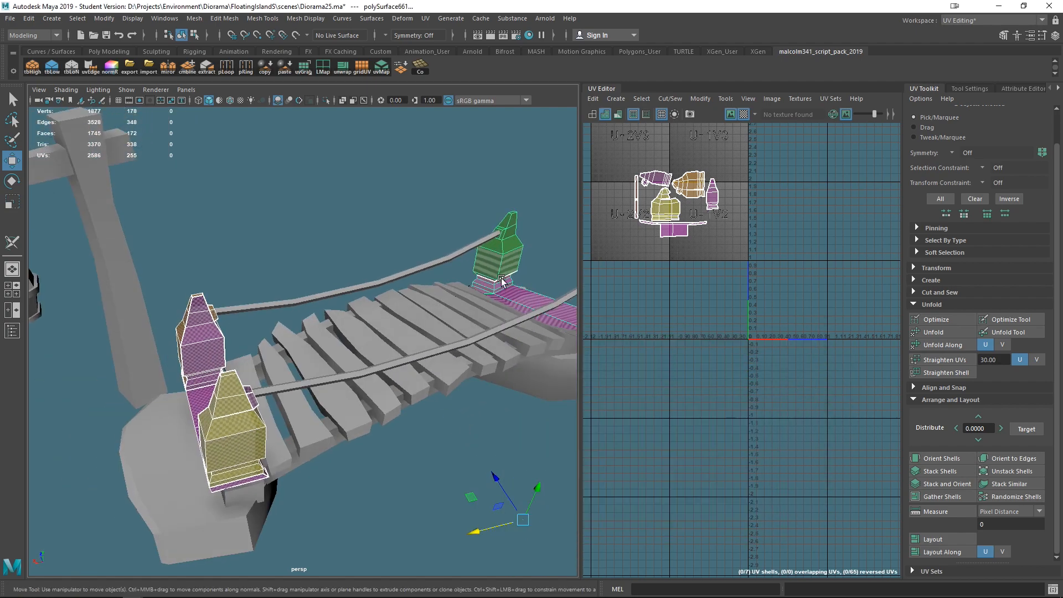
alt+drag(554, 369, 405, 360)
alt+middle_drag(405, 359, 424, 335)
alt+drag(397, 344, 471, 349)
click(511, 297)
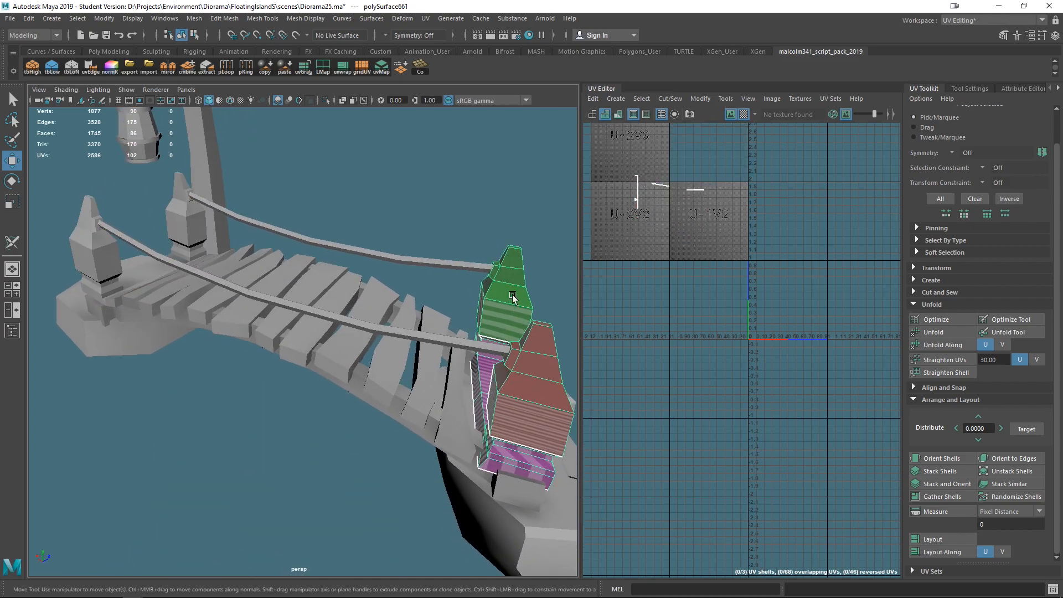
click(184, 231)
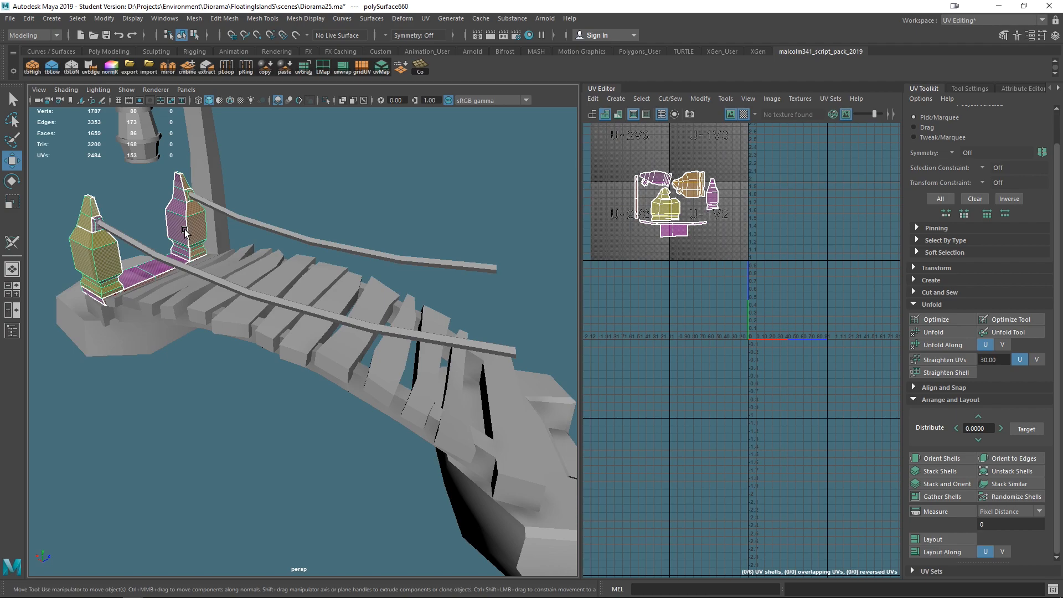
- Try to rotate and reposition the selected end frame, working partly in top view
scroll(226, 326, down, 5)
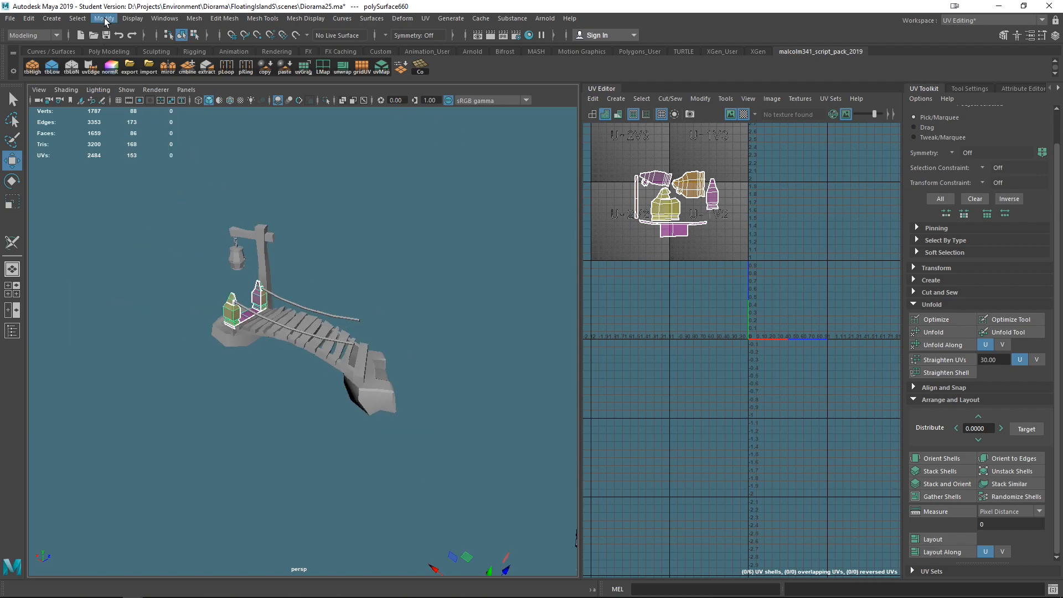
click(132, 18)
click(129, 103)
alt+drag(193, 164, 372, 315)
shift+drag(223, 318, 370, 320)
key(space)
click(351, 358)
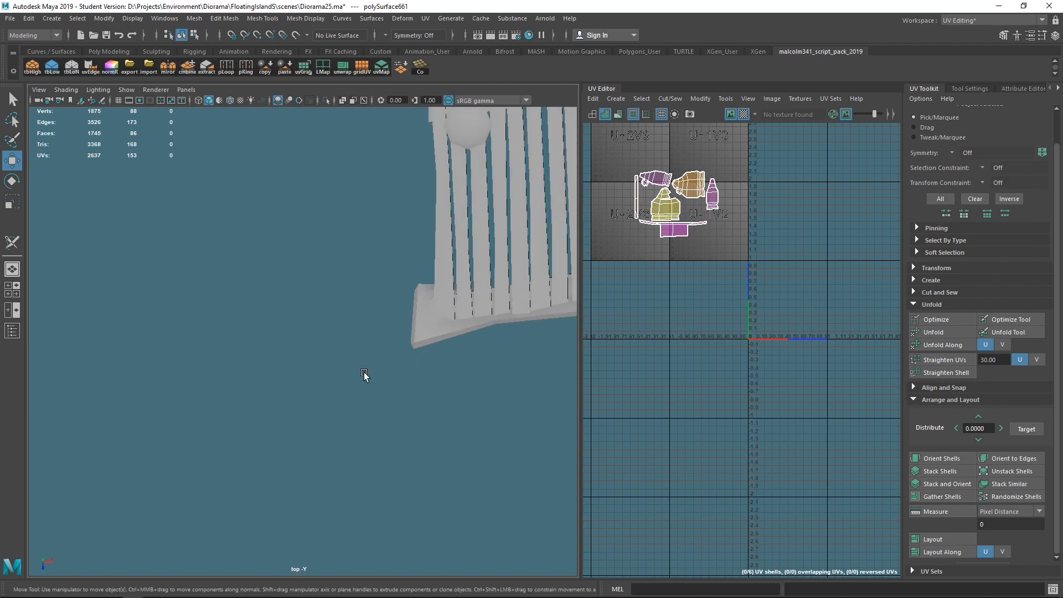
key(f)
scroll(327, 433, down, 6)
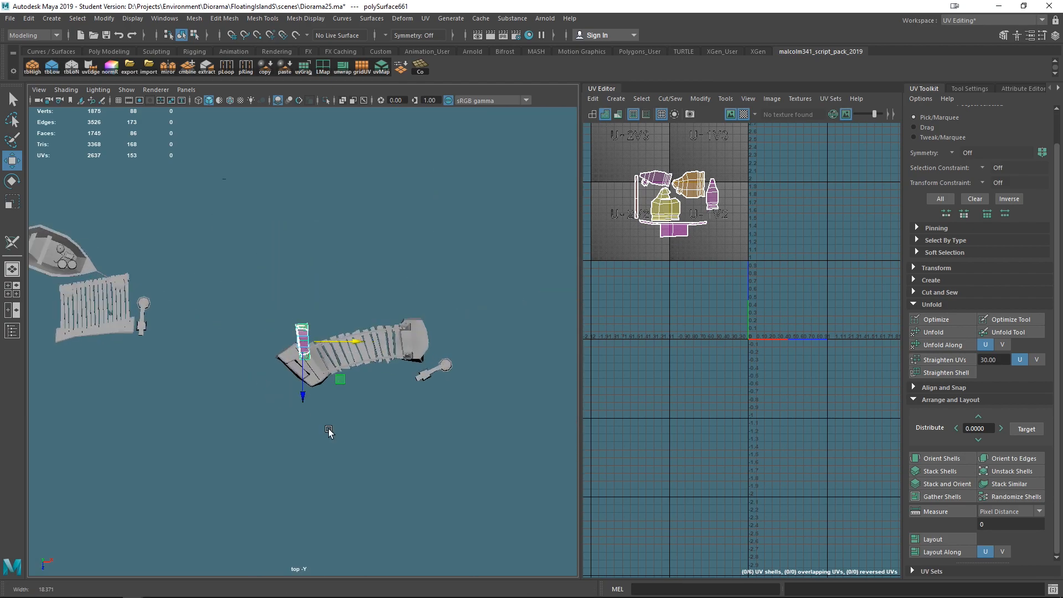
key(e)
drag(349, 313, 278, 399)
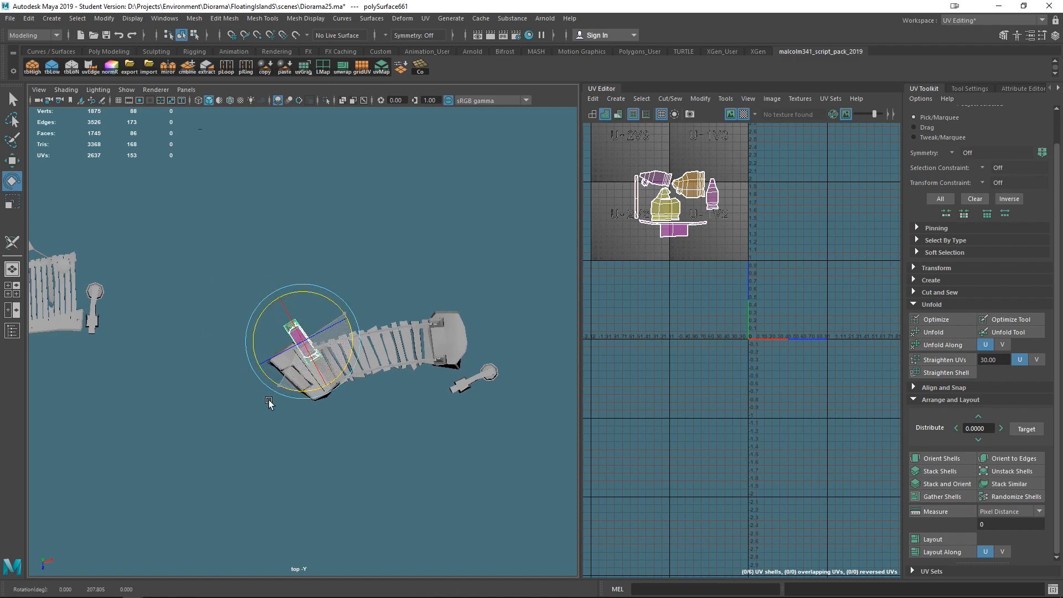
key(w)
scroll(270, 397, up, 5)
drag(318, 278, 334, 325)
key(space)
drag(439, 396, 439, 354)
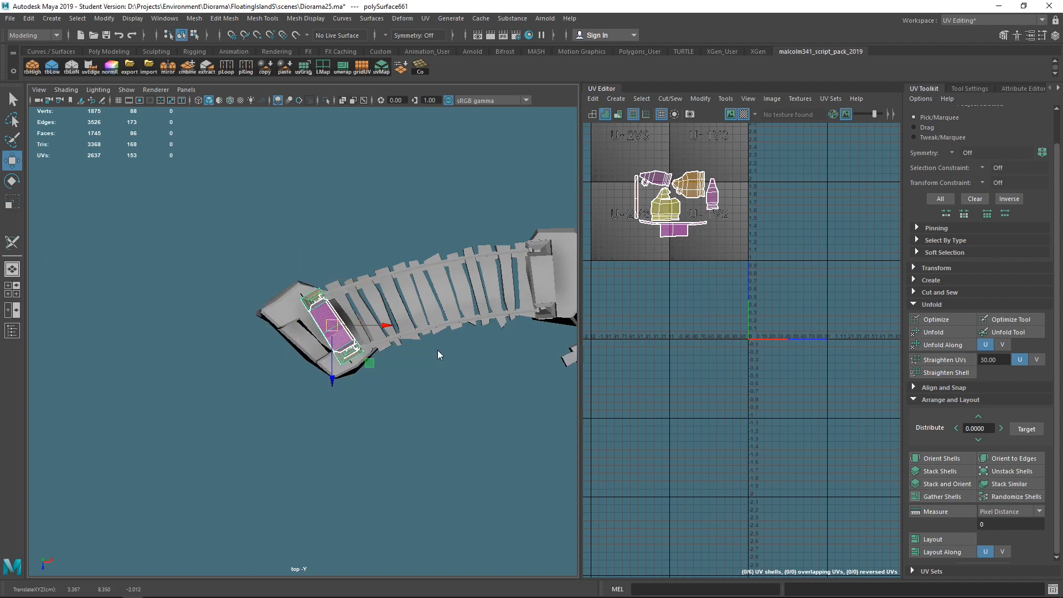
alt+right_drag(370, 400, 474, 358)
alt+middle_drag(474, 358, 424, 401)
alt+drag(425, 401, 380, 443)
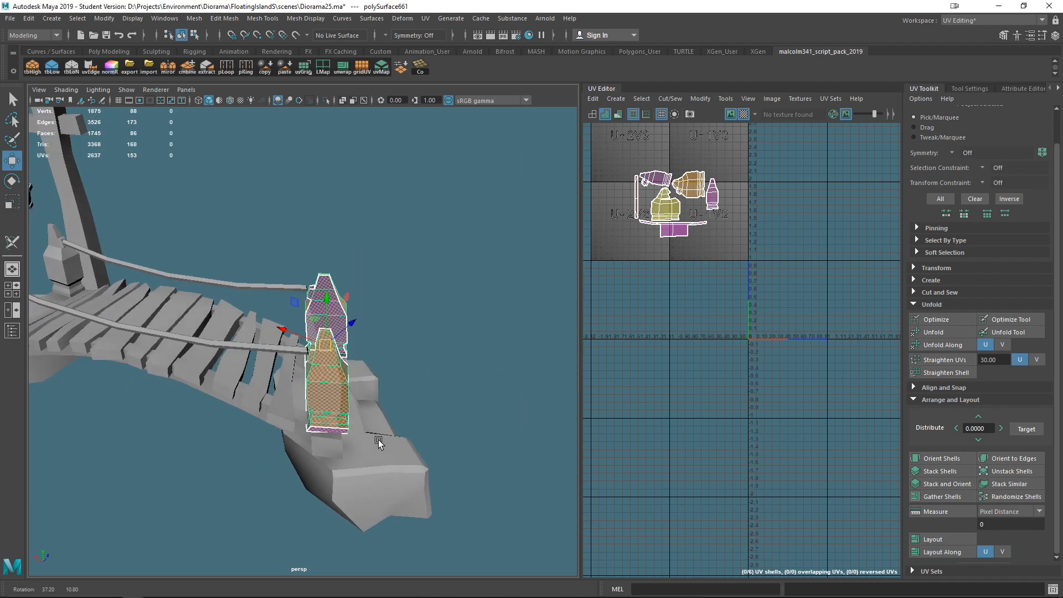
alt+right_drag(408, 386, 407, 413)
alt+drag(407, 412, 430, 401)
drag(366, 271, 381, 380)
drag(335, 347, 326, 344)
alt+drag(407, 391, 411, 337)
scroll(400, 336, up, 3)
alt+middle_drag(398, 284, 392, 336)
alt+drag(377, 337, 361, 341)
drag(348, 282, 363, 323)
key(e)
drag(424, 359, 418, 364)
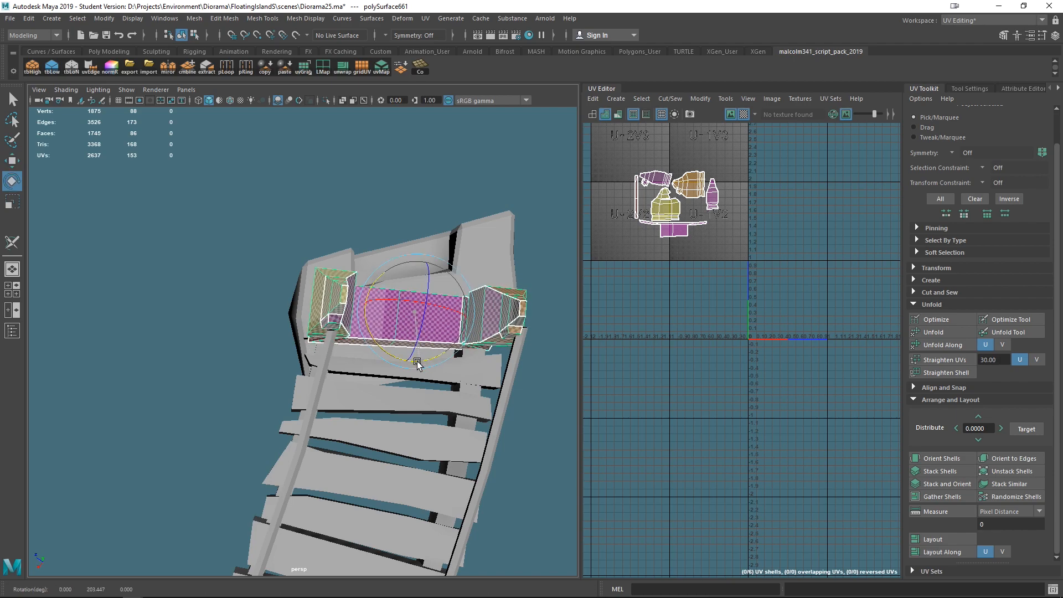
- Undo the rotation and move attempts on the frame
key(ctrl+z)
key(ctrl+z)
key(ctrl+z)
key(ctrl+z)
key(ctrl+z)
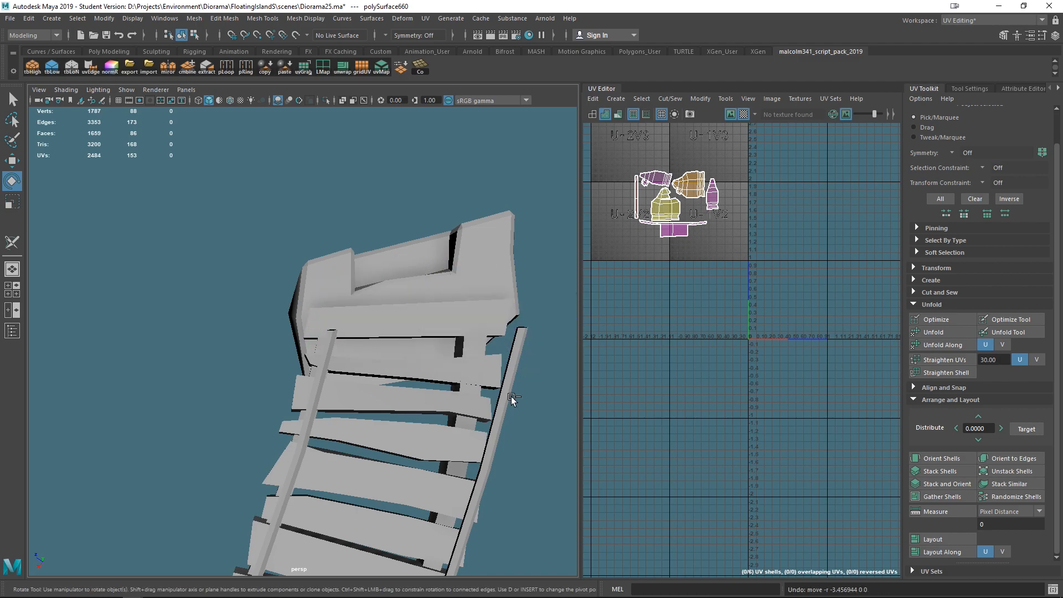
key(ctrl+z)
alt+right_drag(511, 397, 463, 424)
alt+drag(462, 424, 384, 386)
key(ctrl+z)
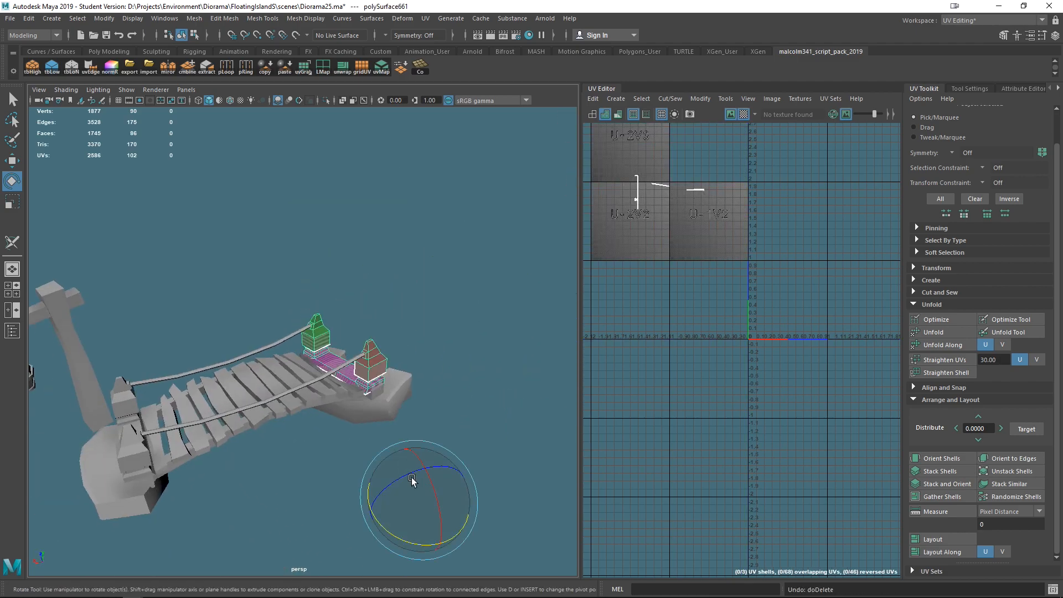
- Select the near-end frame and center its pivot
click(277, 494)
click(113, 418)
key(w)
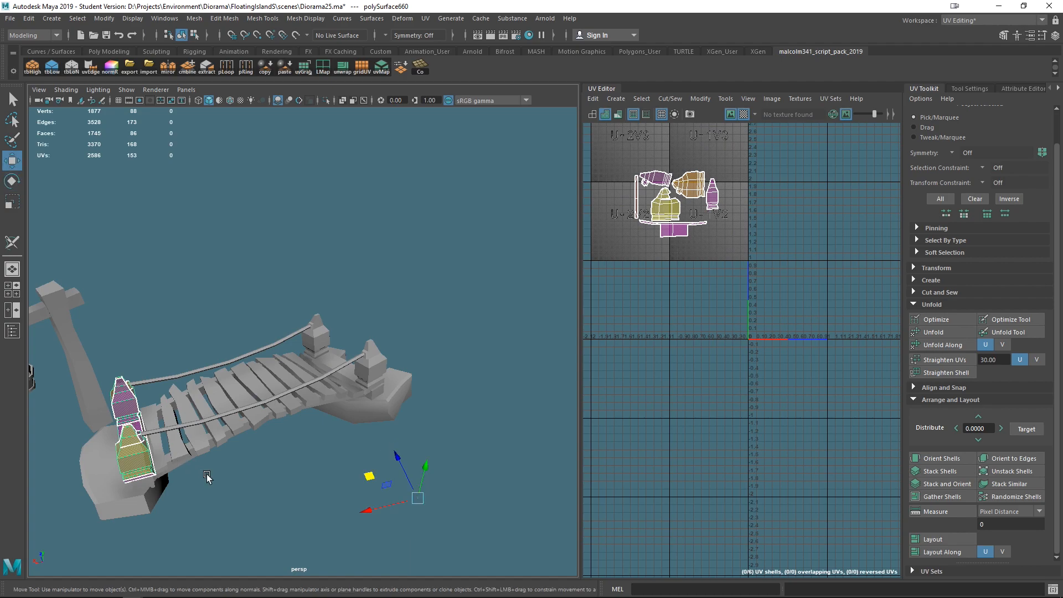
key(space)
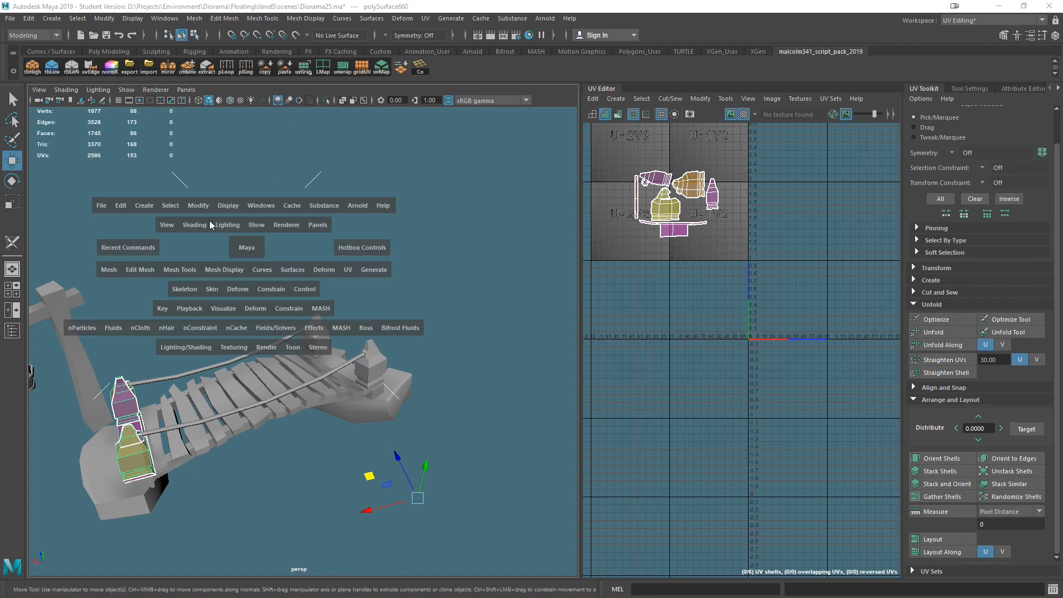
click(198, 205)
click(222, 288)
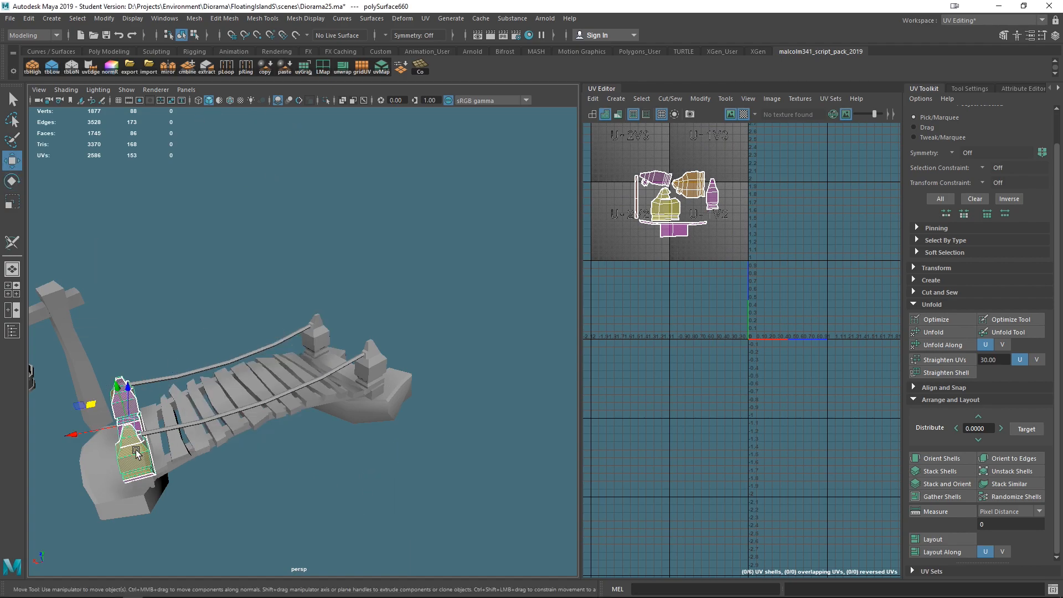
- Duplicate the near-end frame and move the copy over to the far end of the bridge
key(ctrl+d)
drag(113, 435, 410, 413)
key(e)
key(w)
scroll(437, 446, up, 6)
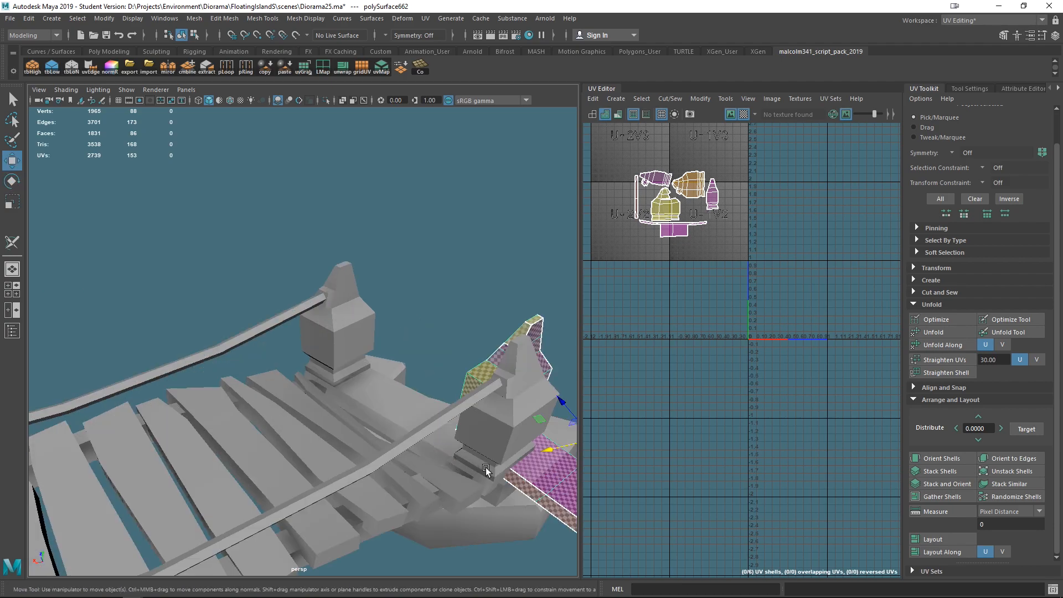
drag(396, 370, 307, 353)
drag(264, 319, 445, 372)
- Reposition the copy's pivot and move the copy onto the far-end posts
key(d)
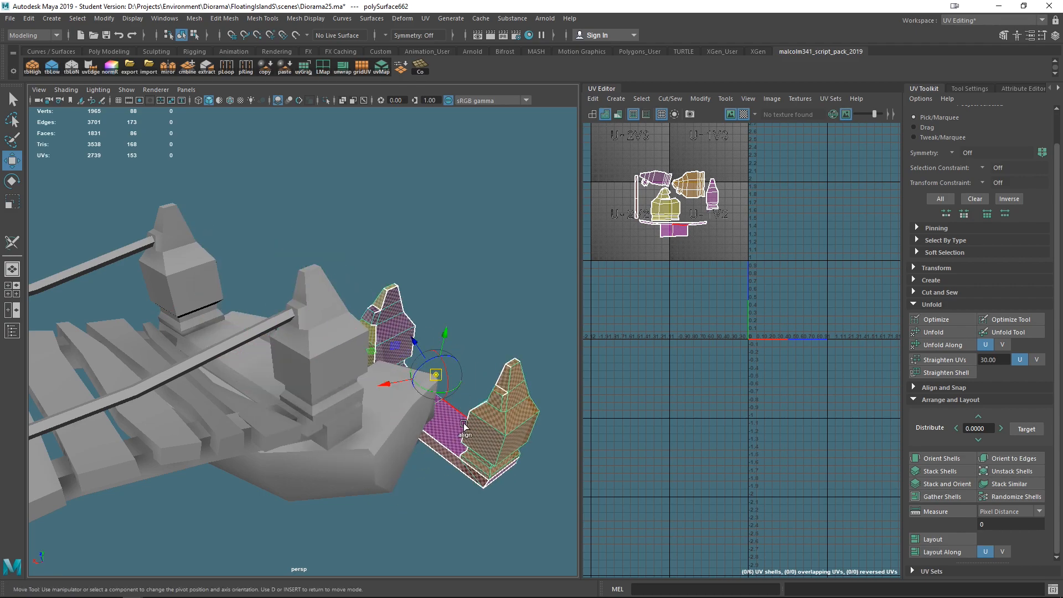
drag(518, 367, 511, 368)
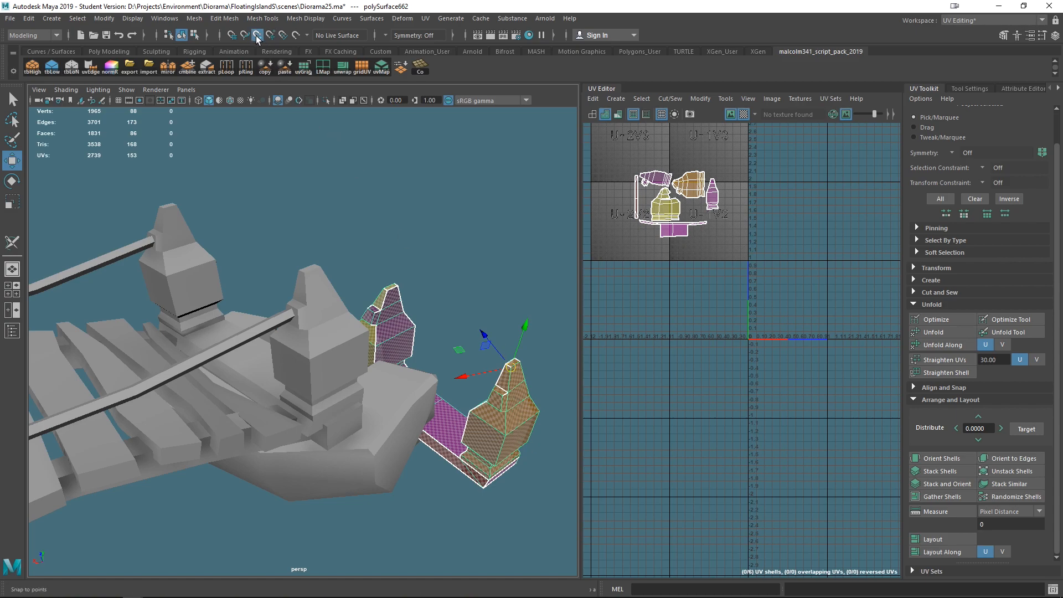
key(d)
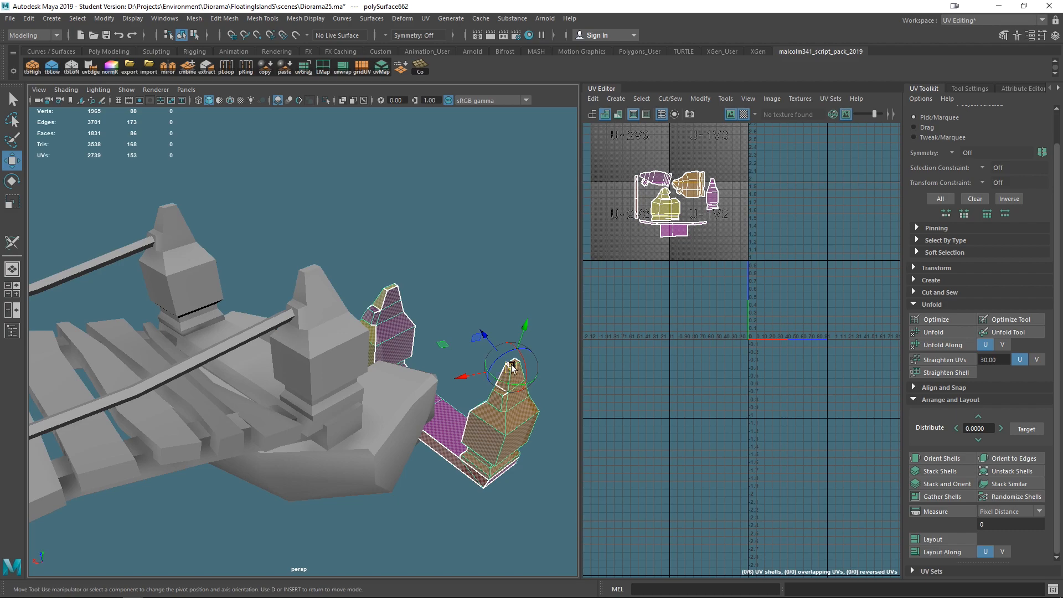
key(d)
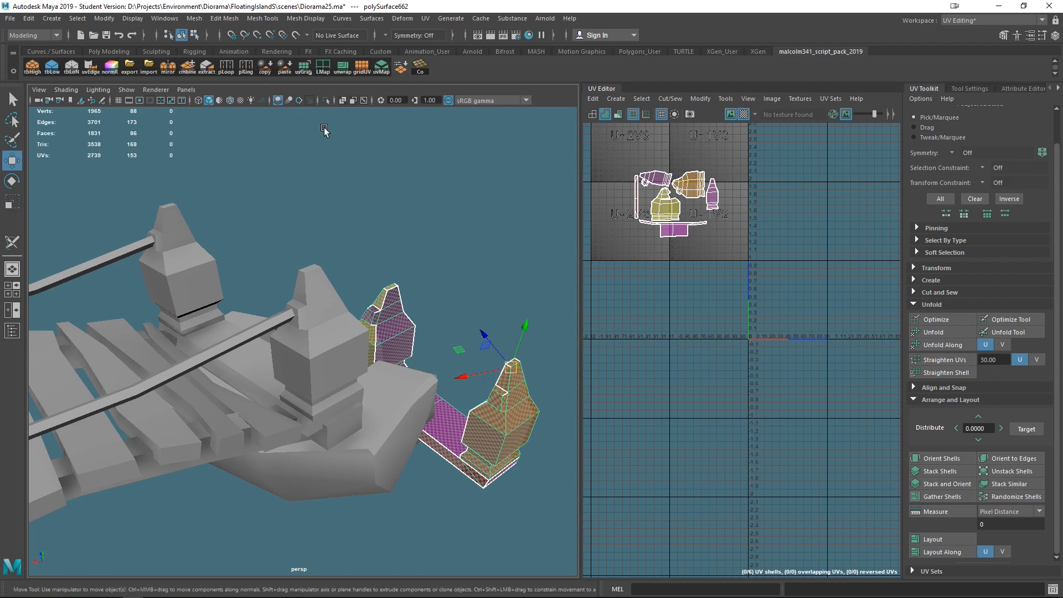
drag(512, 377, 365, 364)
- Scale and rotate the copied frame so it fits the far-end posts
key(e)
key(r)
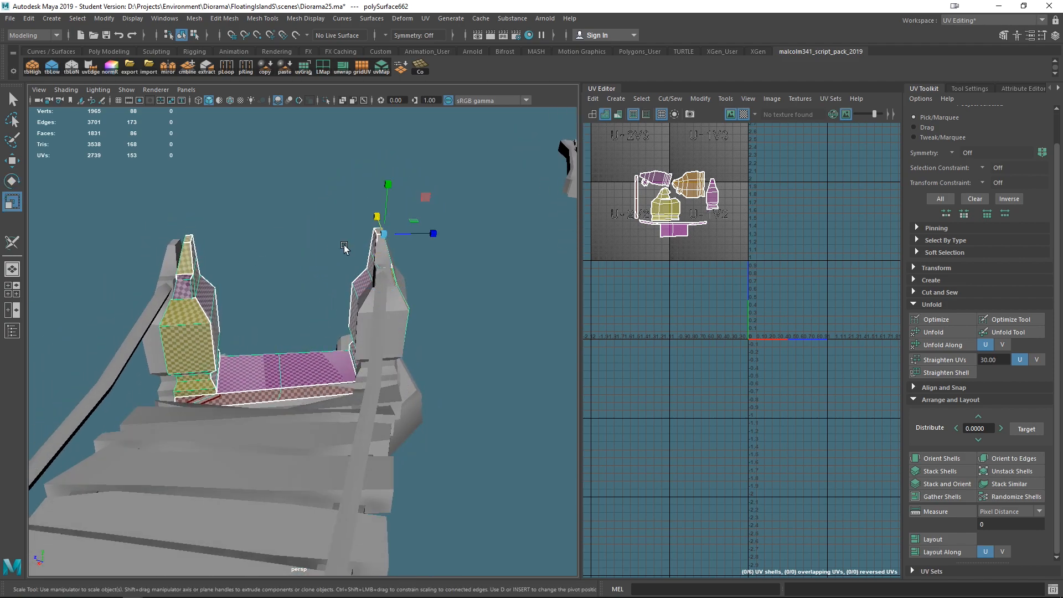
drag(434, 239, 443, 238)
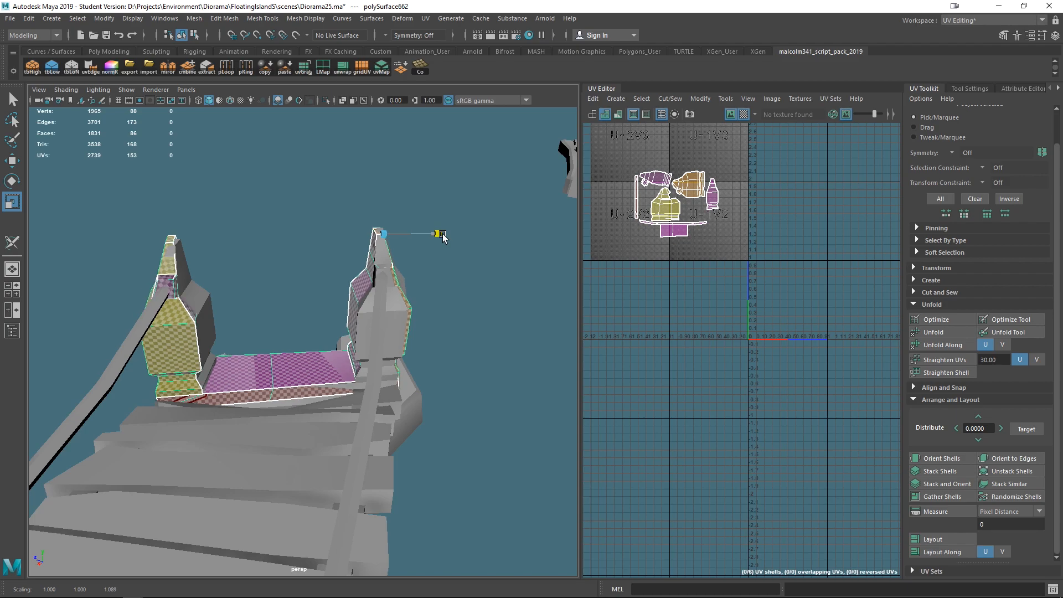
alt+drag(433, 280, 418, 413)
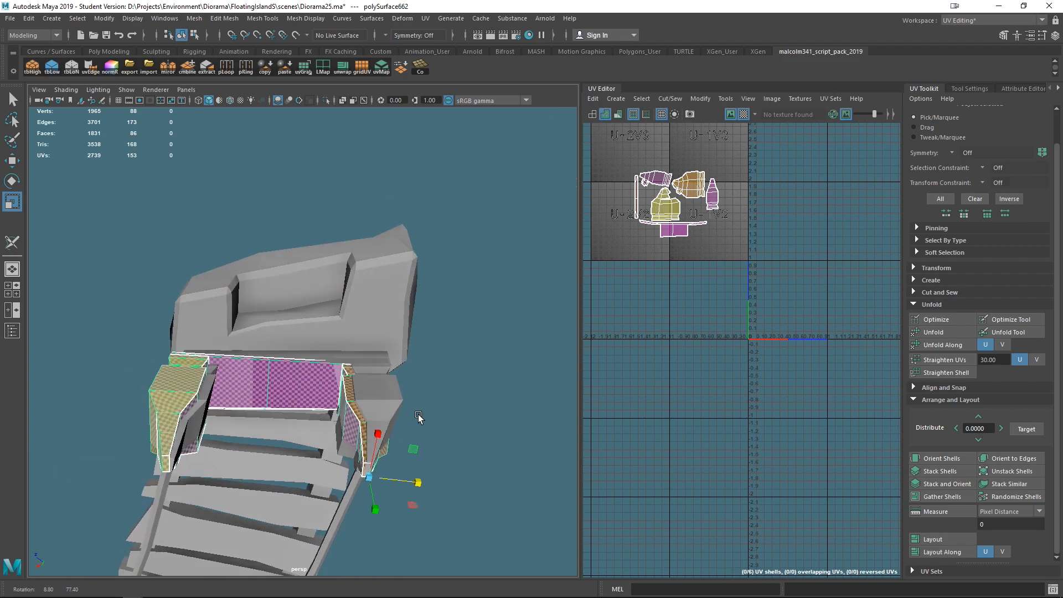
drag(421, 483, 403, 331)
drag(413, 208, 162, 321)
key(q)
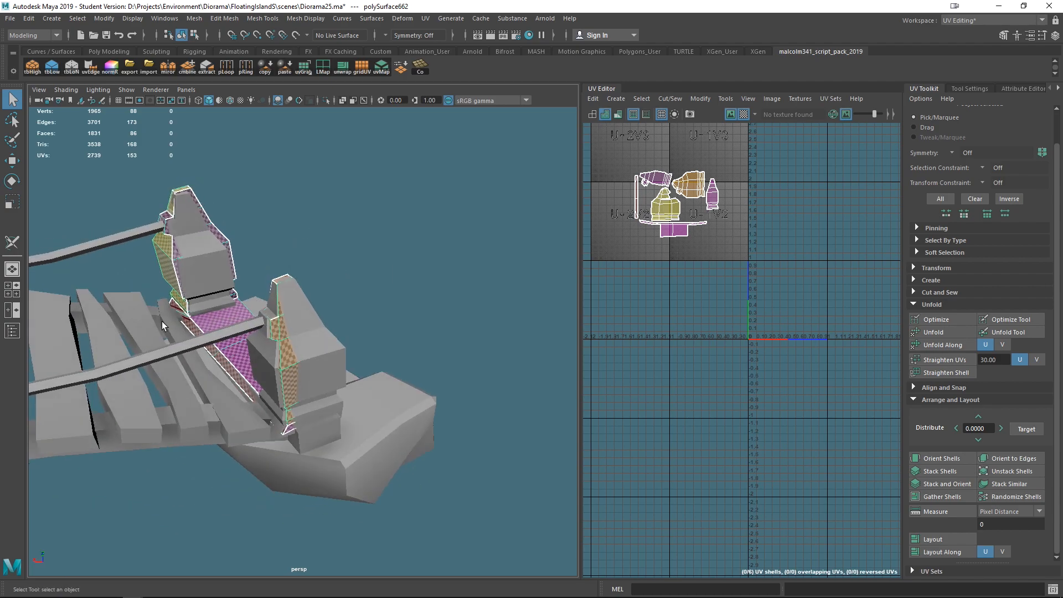
- Delete the original frame at the far end
click(194, 247)
key(Delete)
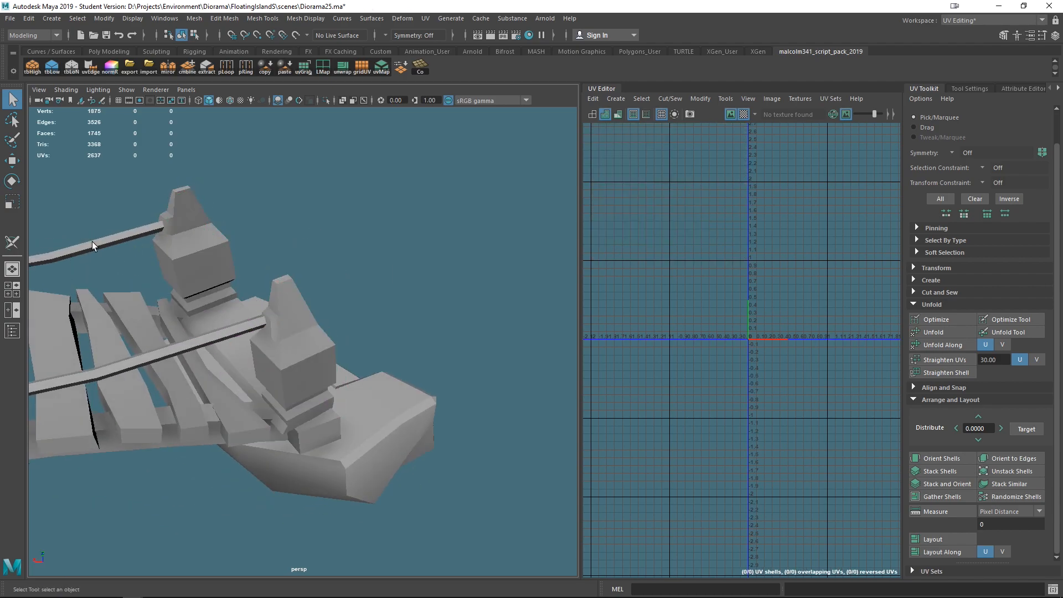
- Select the crossbar beam under the near-end frame and center its pivot
click(194, 265)
alt+drag(194, 264, 368, 372)
scroll(369, 340, up, 3)
alt+middle_drag(444, 277, 353, 324)
alt+drag(353, 325, 376, 503)
click(333, 306)
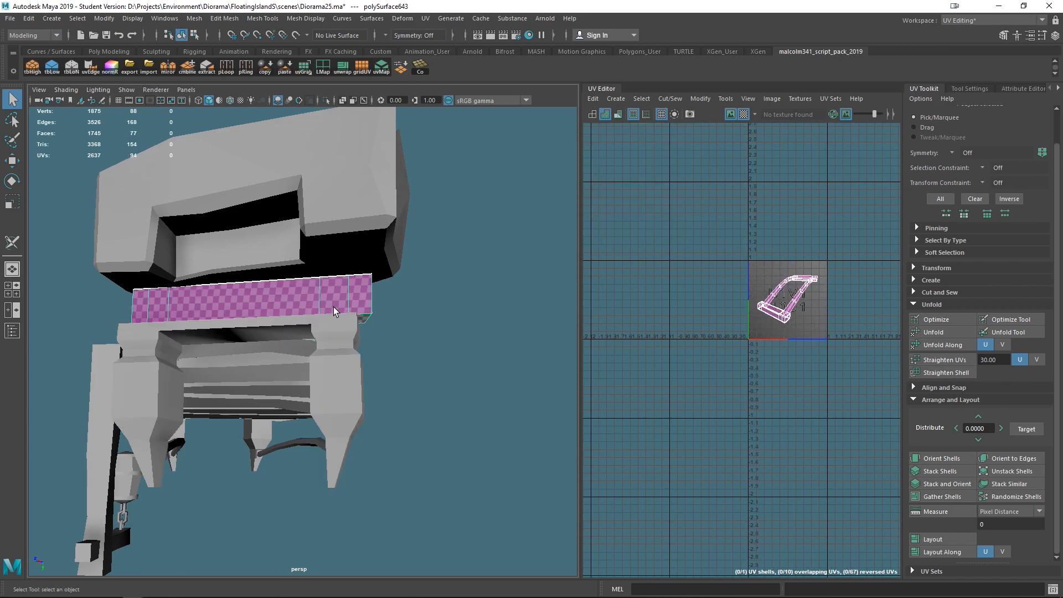
key(w)
key(space)
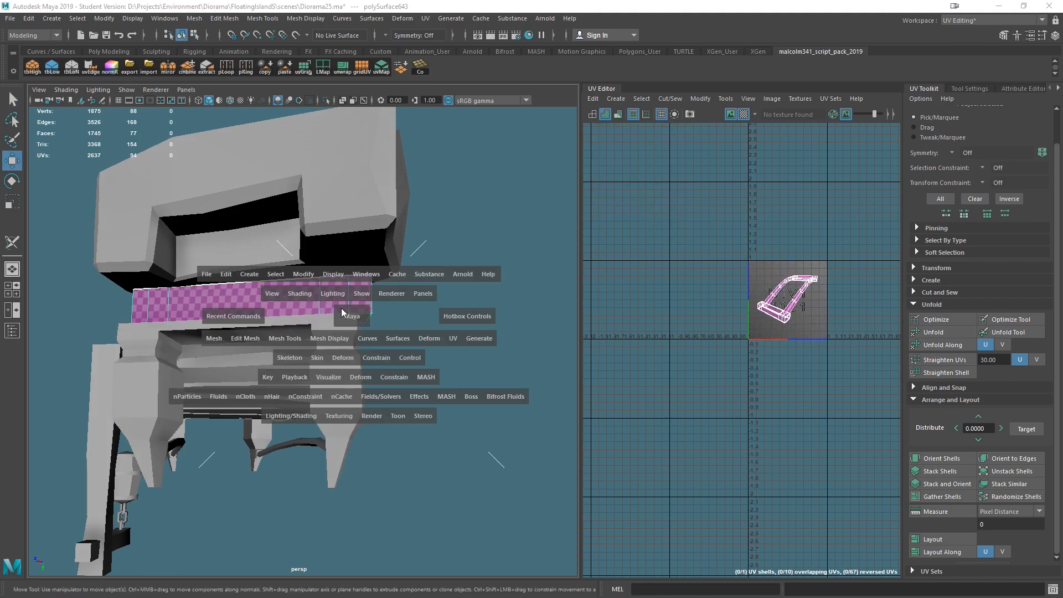
click(308, 273)
click(329, 355)
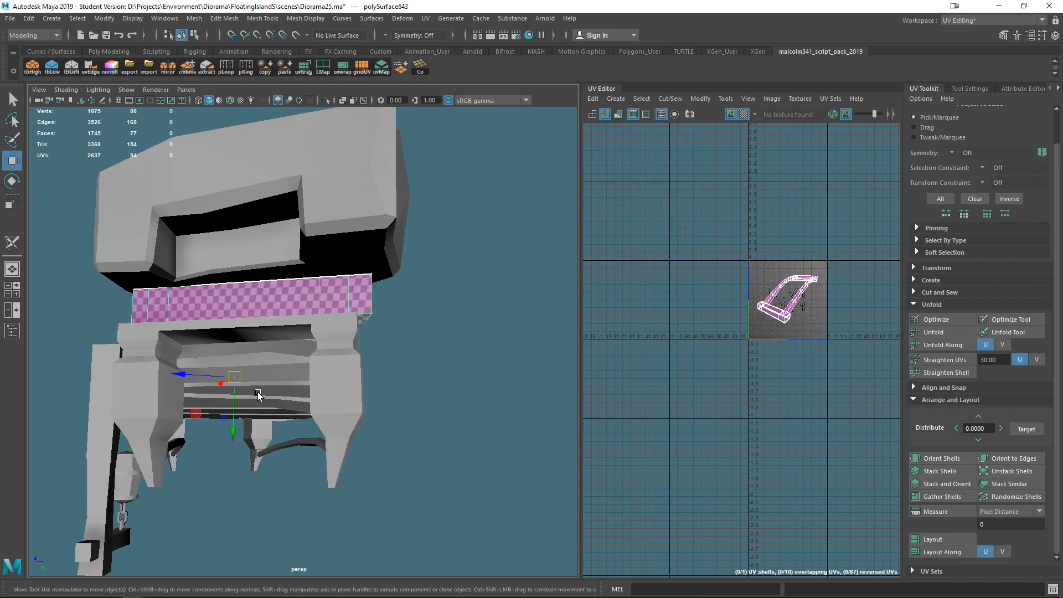
- Examine the crossbar beam and a small plank piece at the near end in vertex mode
drag(199, 381, 391, 378)
scroll(437, 393, down, 5)
alt+drag(416, 424, 379, 412)
right_drag(328, 363, 224, 315)
drag(183, 312, 390, 349)
click(394, 347)
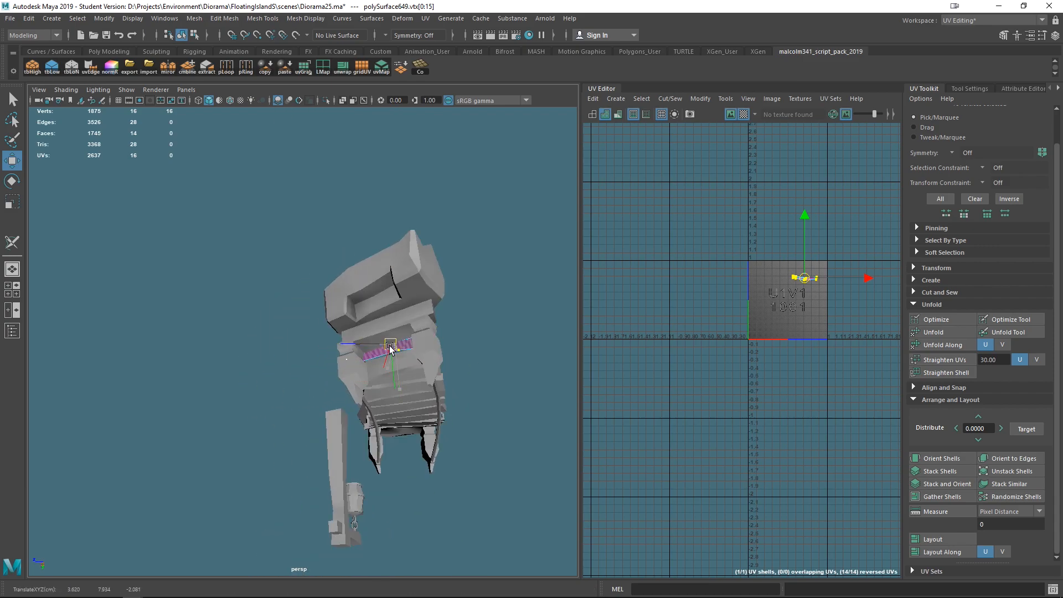
alt+drag(457, 380, 241, 352)
click(241, 352)
alt+drag(369, 323, 401, 387)
right_drag(398, 385, 341, 270)
drag(208, 325, 352, 396)
drag(478, 495, 479, 495)
alt+drag(479, 495, 348, 334)
drag(348, 374, 357, 376)
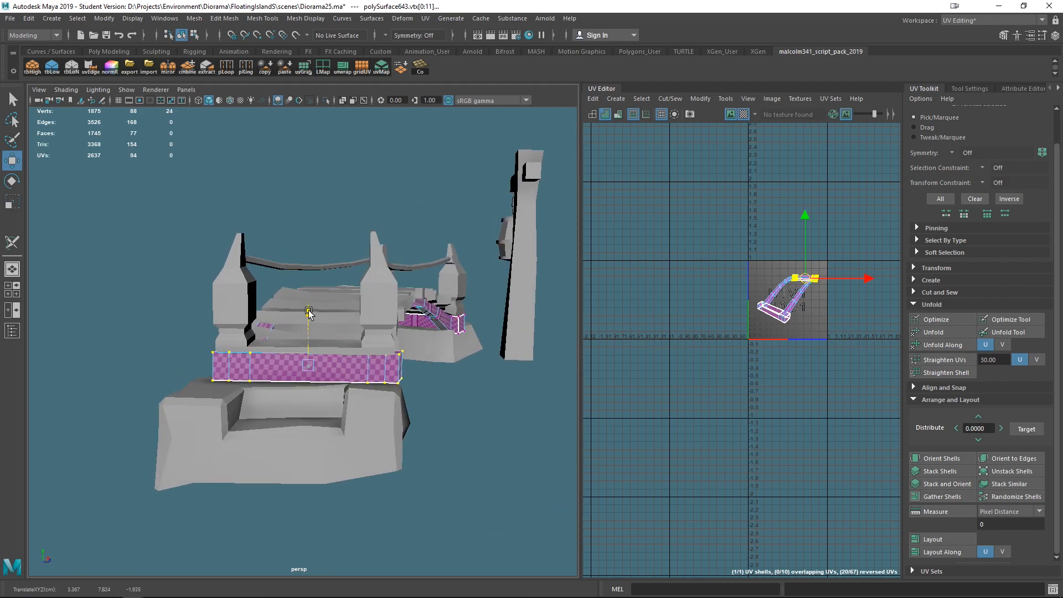
- Select the base block under the near end and center its pivot
mouse_move(449, 359)
alt+mouse_down()
mouse_move(394, 351)
mouse_move(440, 376)
alt+mouse_up()
click(381, 426)
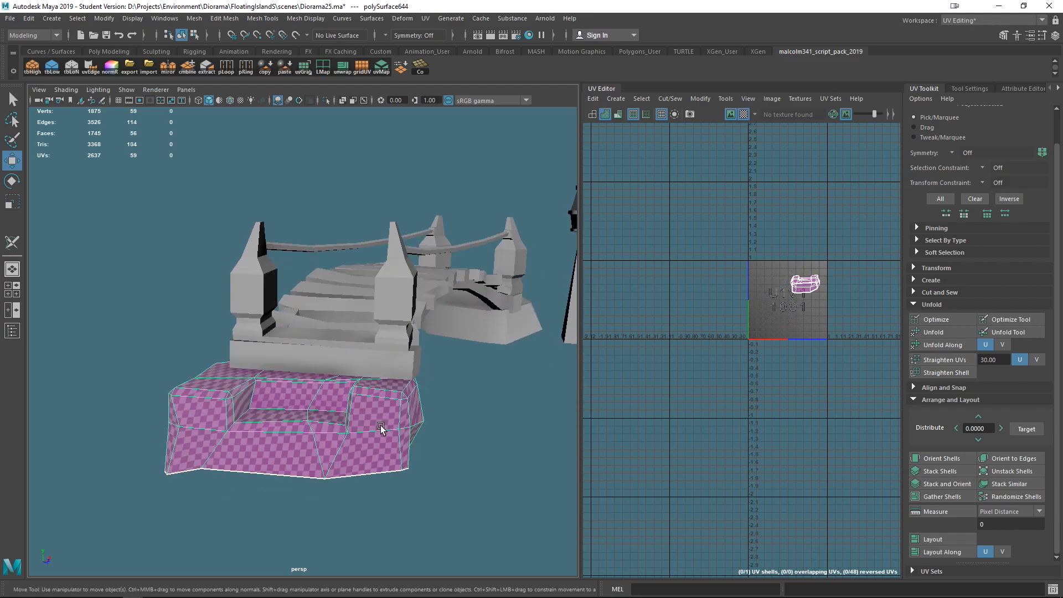
scroll(390, 428, down, 6)
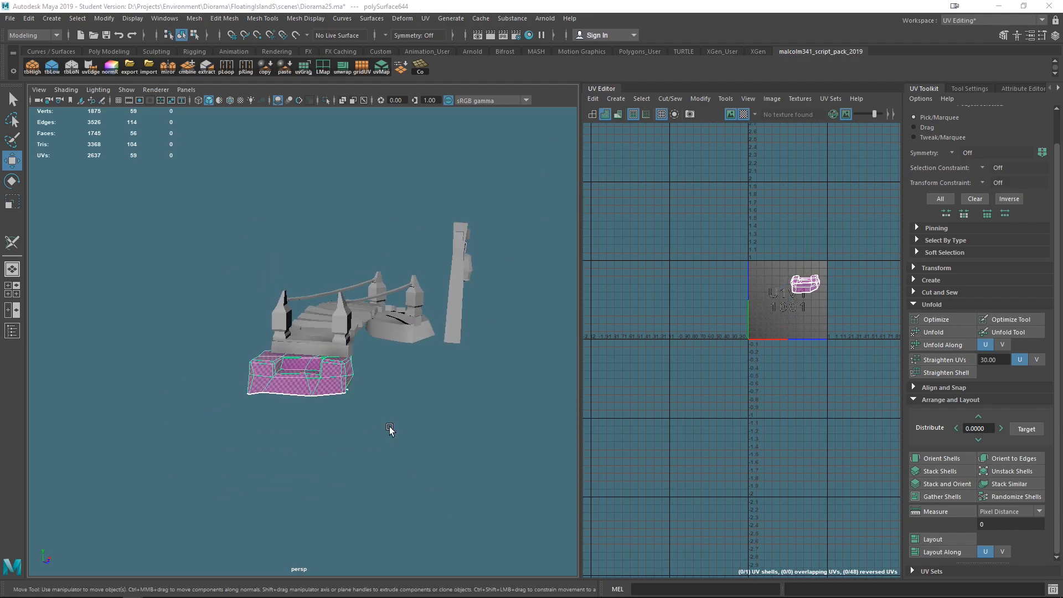
key(space)
click(373, 384)
click(344, 384)
click(344, 384)
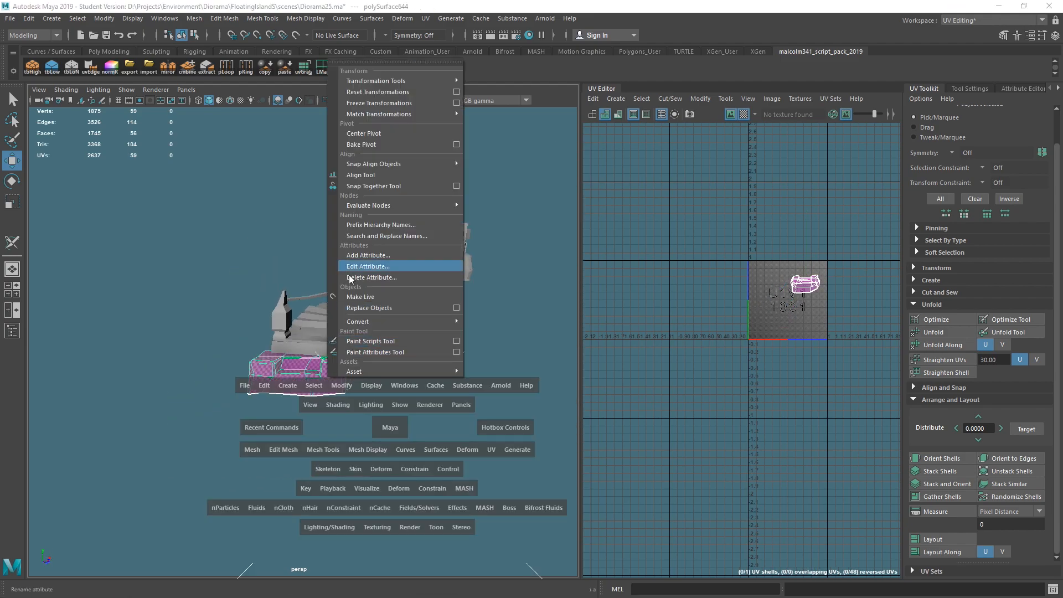
click(341, 134)
- Switch the Move tool's axis orientation to Object and nudge the base block slightly
alt+drag(387, 391, 318, 346)
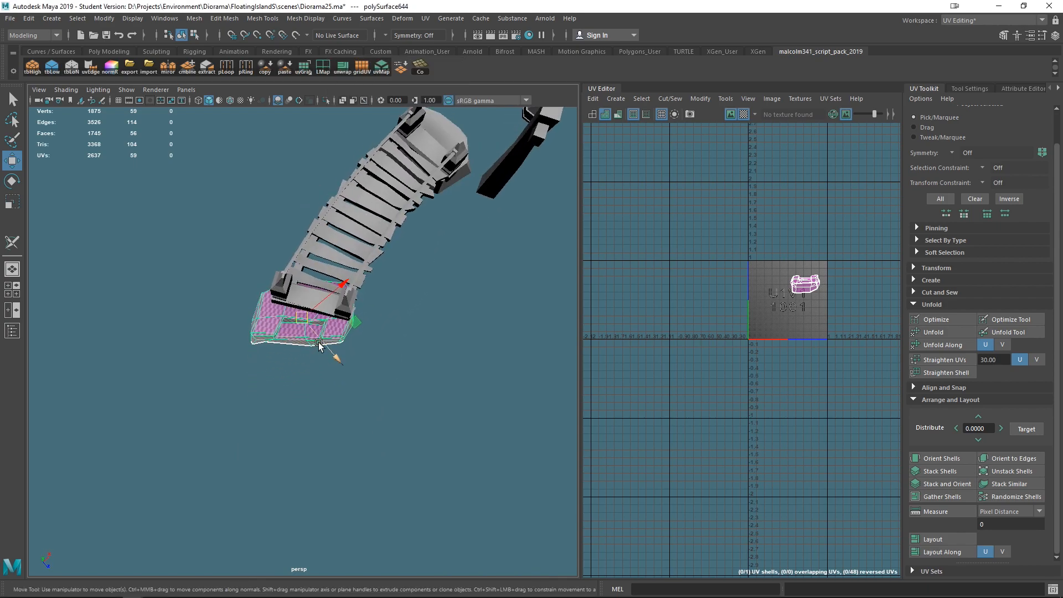
click(318, 345)
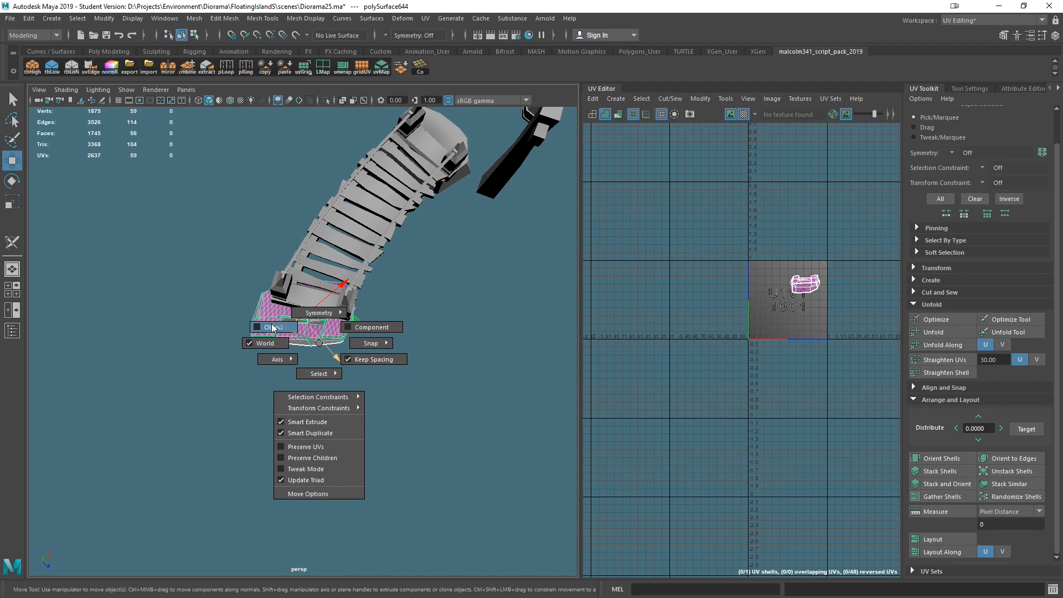
click(272, 327)
click(330, 342)
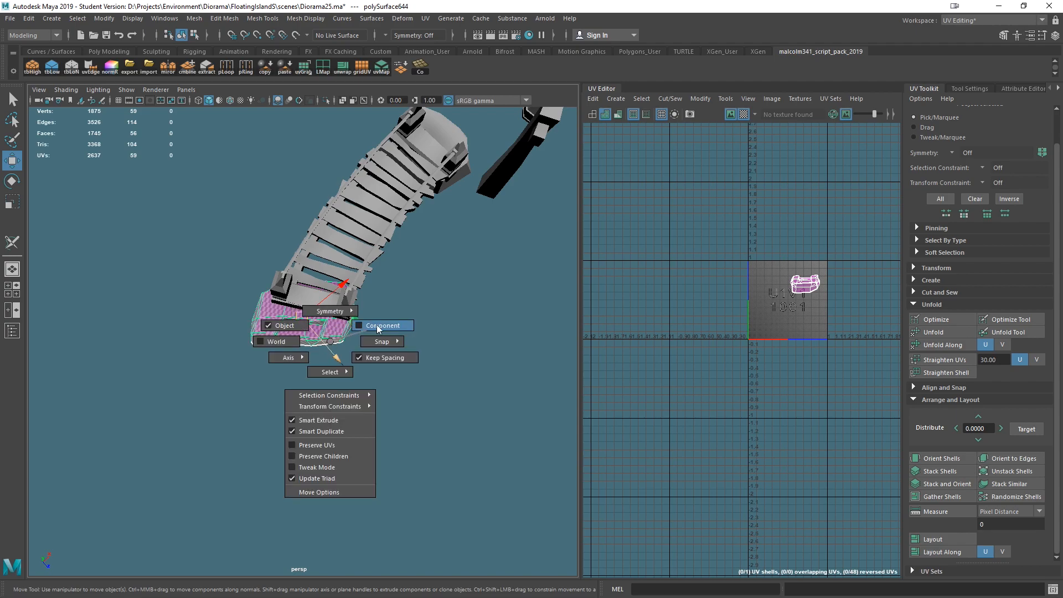
click(283, 344)
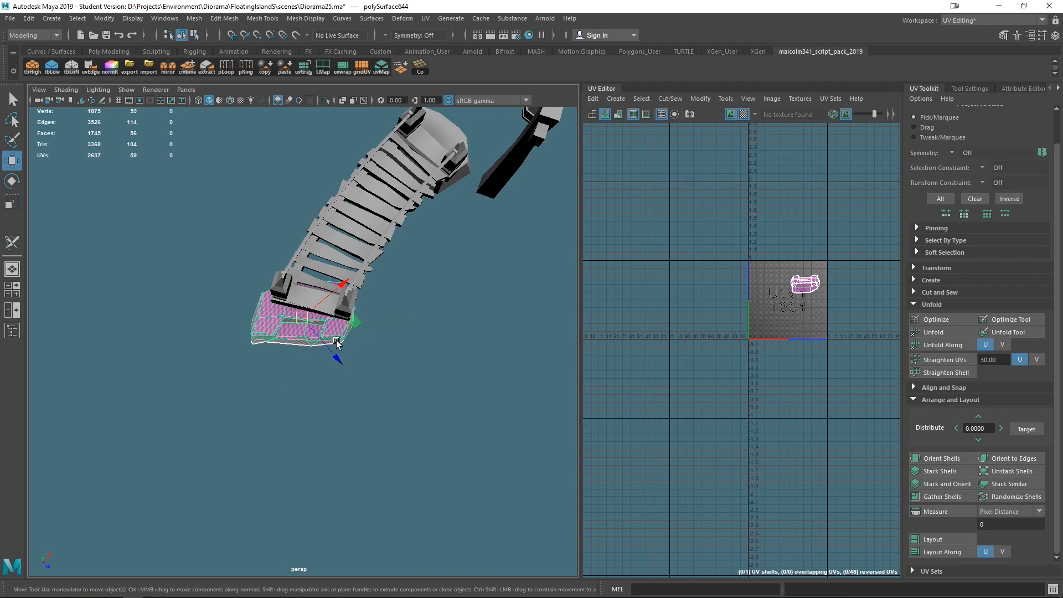
middle_drag(355, 326, 363, 326)
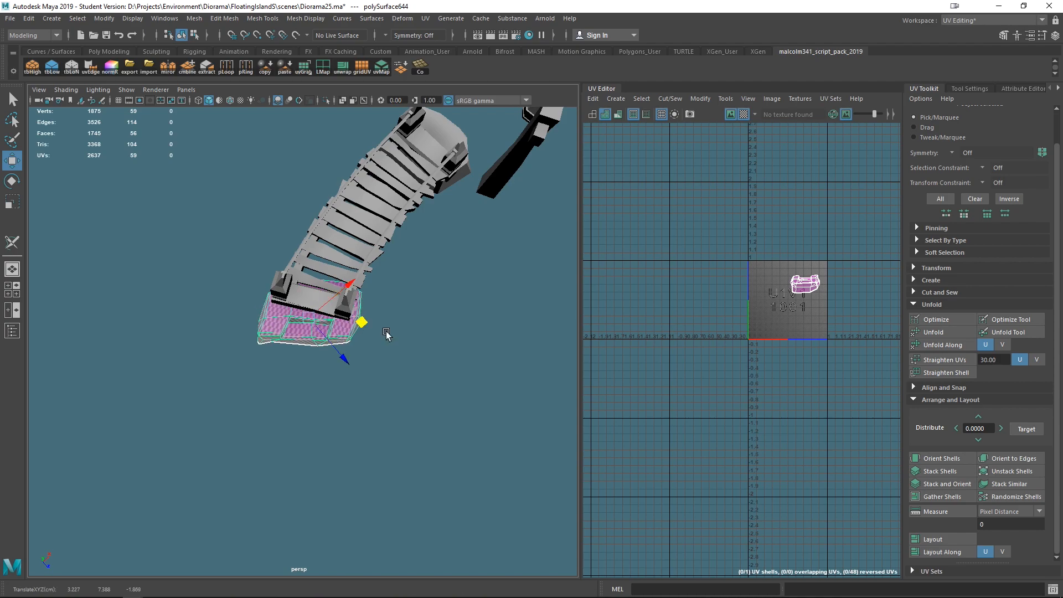
key(e)
drag(323, 372, 318, 367)
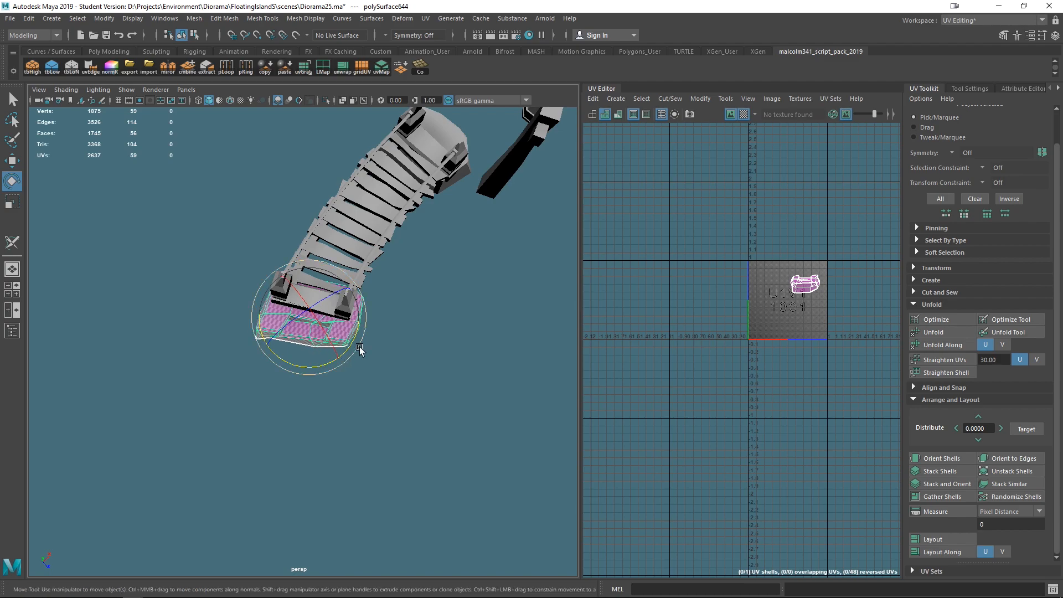
key(w)
- Examine the rope and far-end parts of the bridge
click(437, 357)
alt+drag(438, 356, 237, 333)
alt+right_drag(237, 332, 311, 353)
click(516, 359)
right_drag(509, 326, 451, 268)
drag(451, 269, 538, 325)
drag(460, 308, 463, 307)
alt+drag(488, 364, 427, 346)
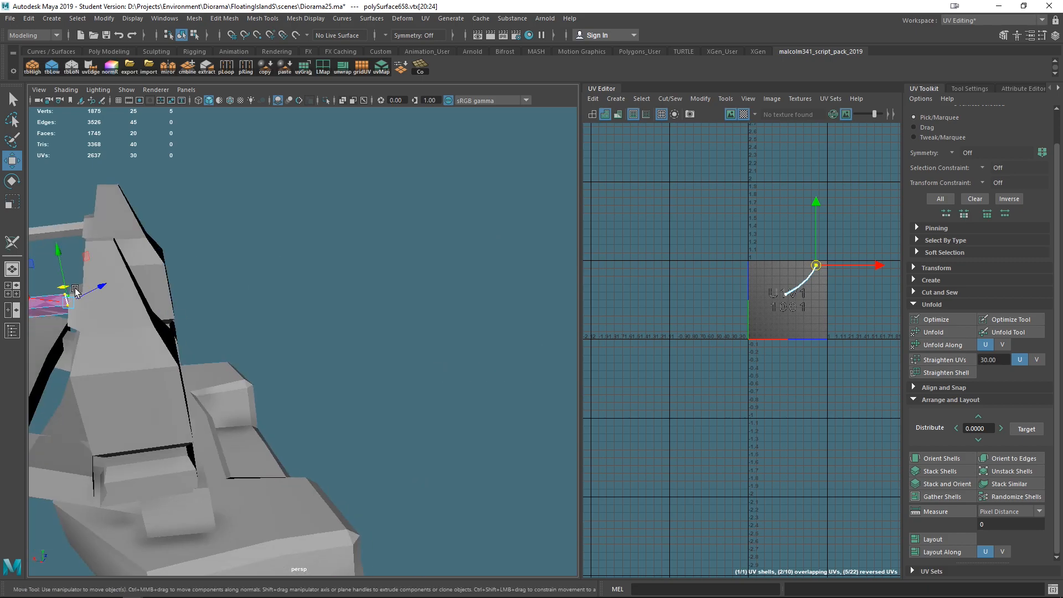
drag(89, 261, 355, 294)
scroll(356, 293, up, 4)
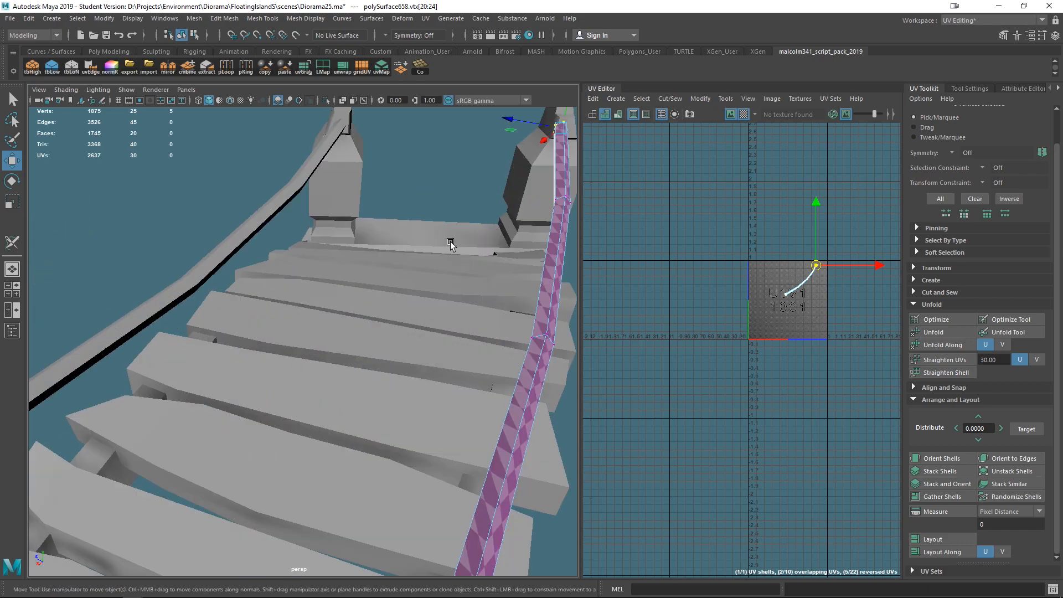
scroll(530, 199, down, 2)
alt+middle_drag(449, 214, 376, 223)
right_drag(414, 206, 453, 185)
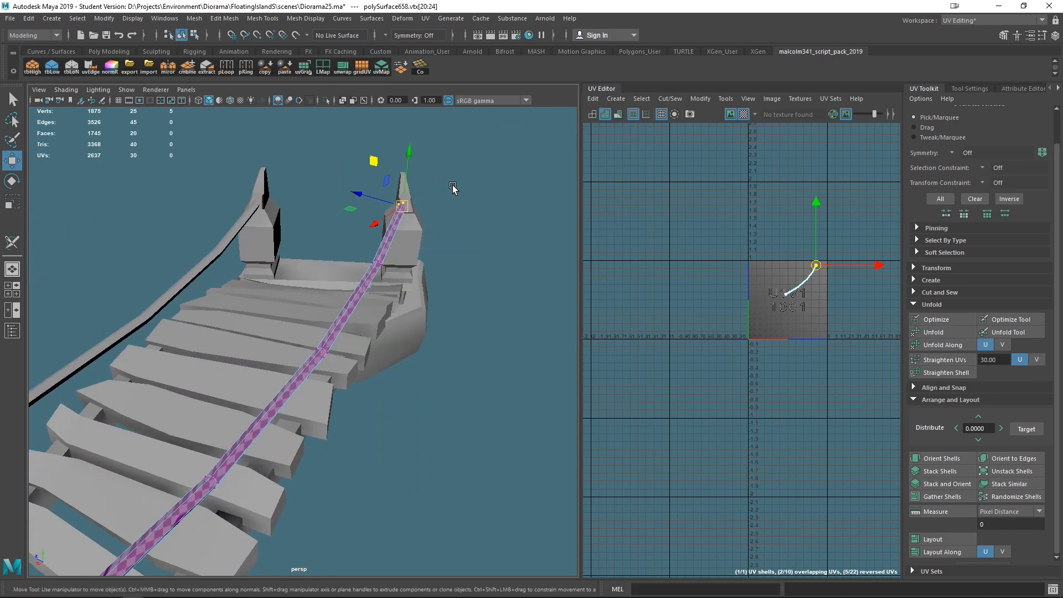
click(476, 239)
scroll(476, 239, down, 8)
alt+drag(395, 379, 331, 342)
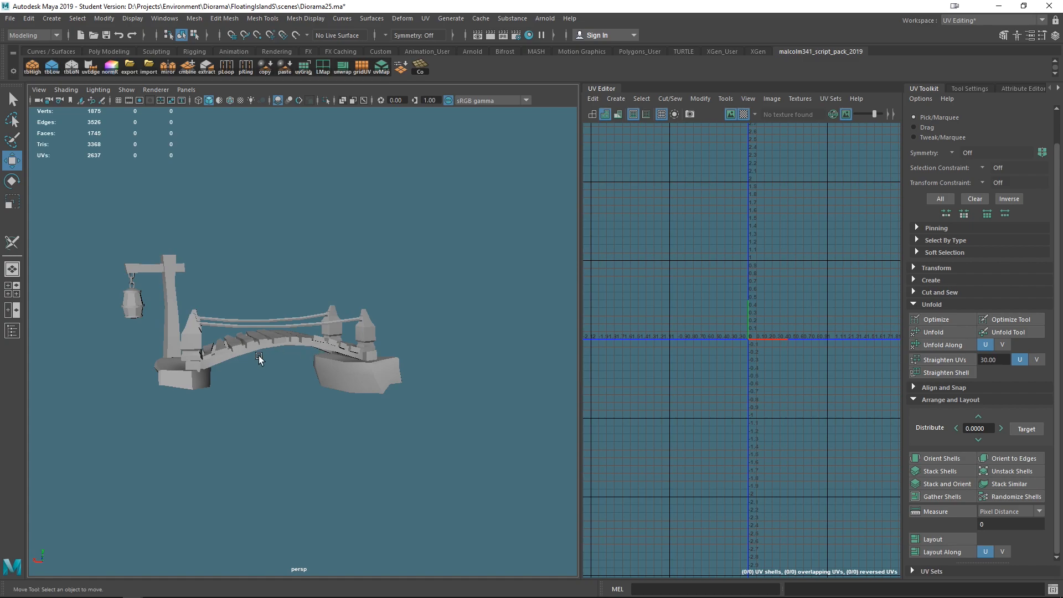
- Check the near-end planks and save the scene, confirming the student version notice
scroll(259, 360, up, 3)
mouse_move(278, 392)
alt+mouse_down()
mouse_move(367, 429)
mouse_move(288, 404)
mouse_move(353, 437)
mouse_move(344, 467)
mouse_move(387, 424)
mouse_move(393, 440)
mouse_move(271, 382)
alt+mouse_up()
click(350, 443)
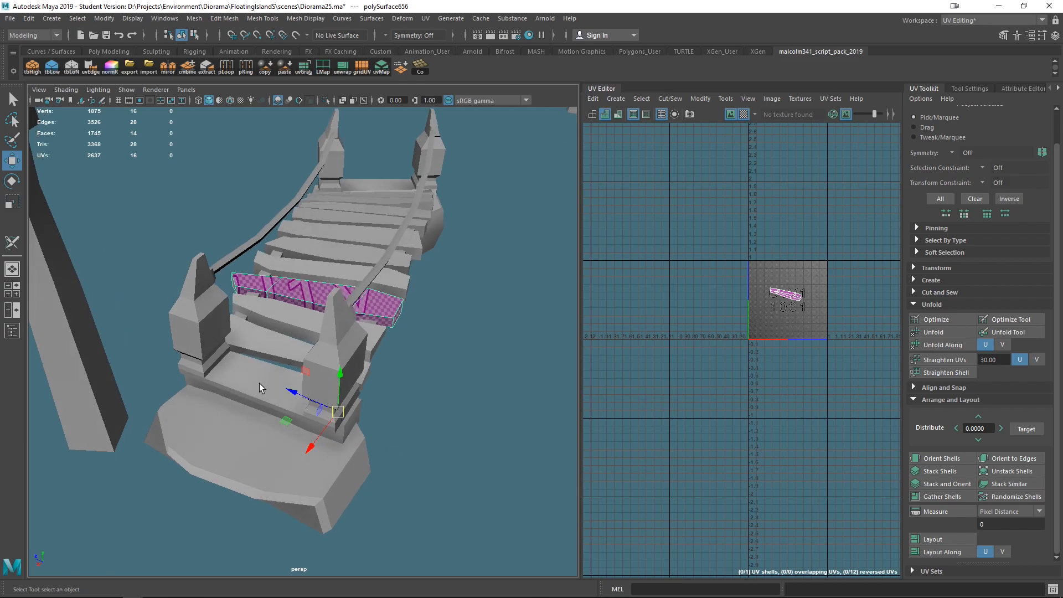
click(259, 383)
alt+drag(414, 454, 346, 437)
click(518, 223)
alt+drag(518, 224, 378, 314)
alt+drag(261, 387, 359, 430)
key(ctrl+s)
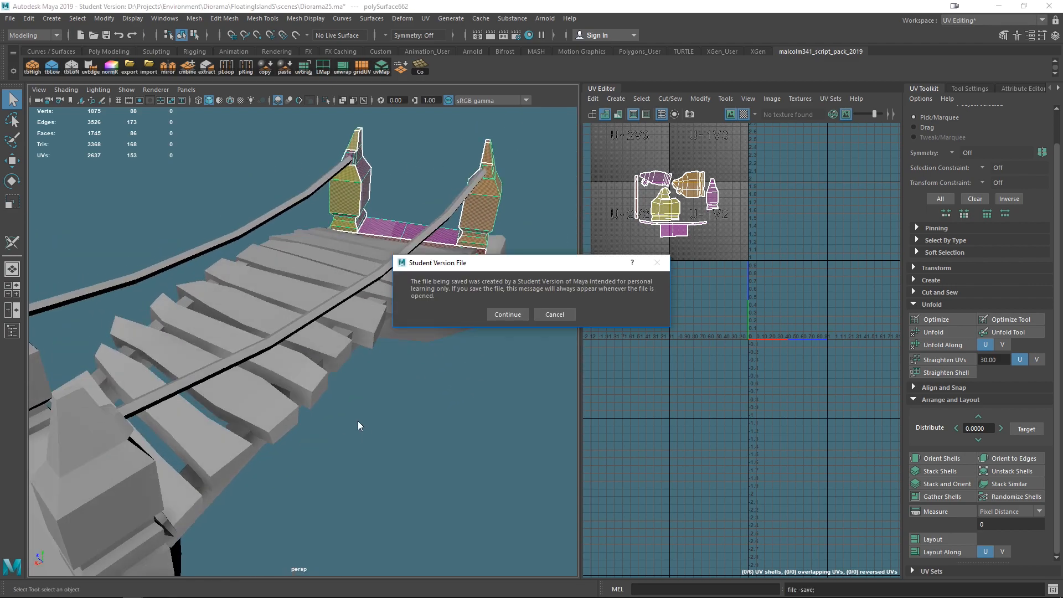
click(507, 314)
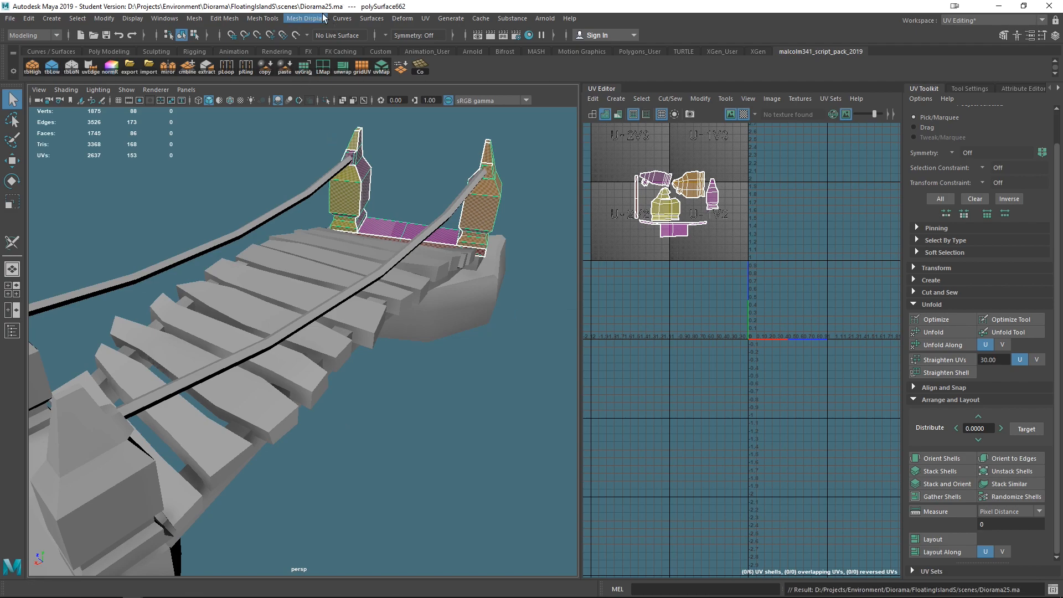
- Select one of the near-end planks and give it a Camera-based UV projection
alt+drag(354, 345, 282, 365)
click(285, 363)
scroll(367, 340, down, 5)
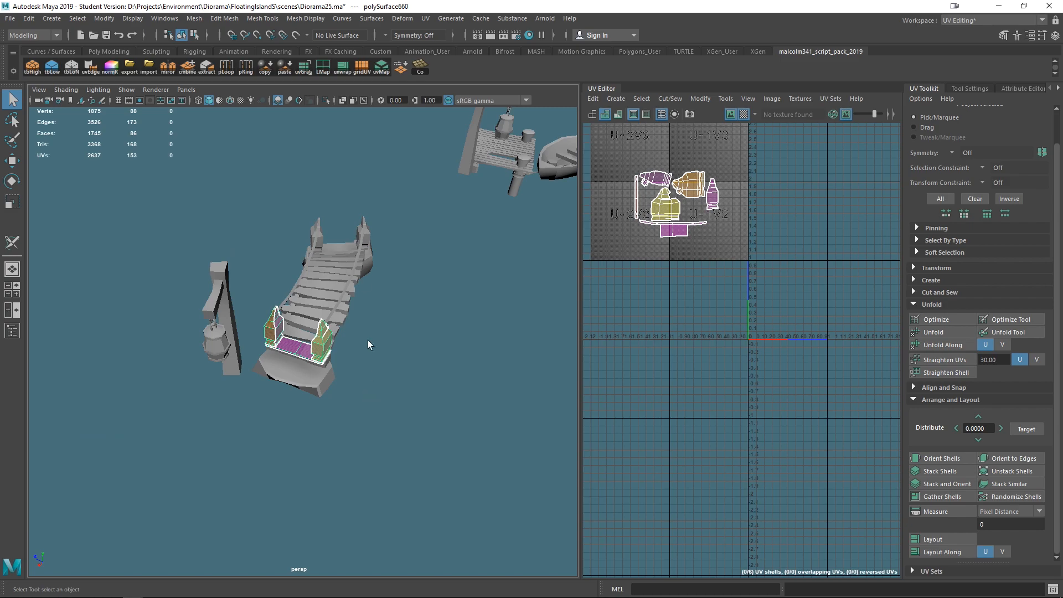
scroll(367, 320, up, 4)
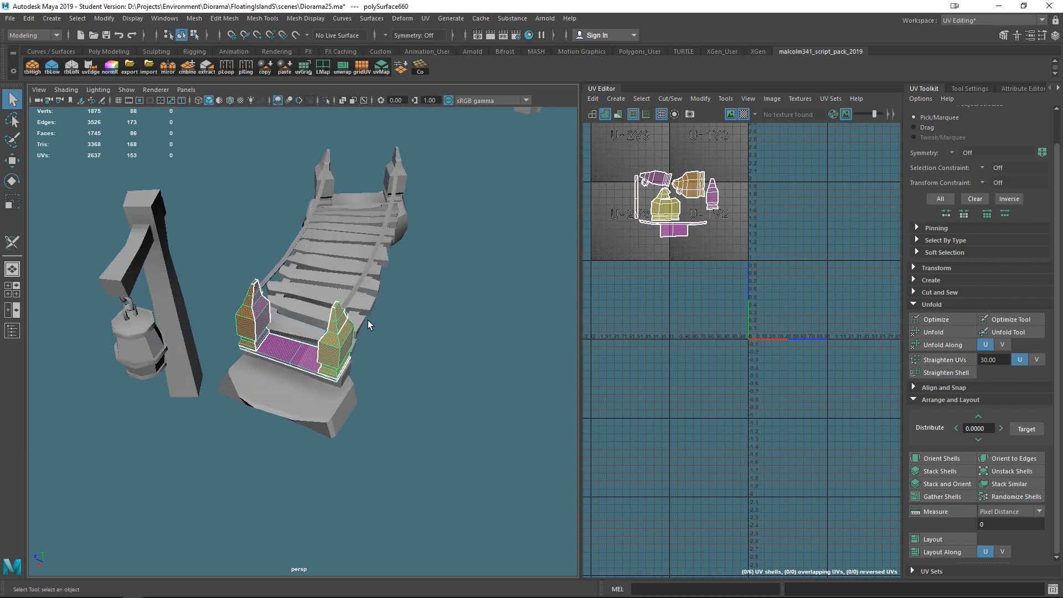
click(351, 296)
click(307, 346)
click(294, 326)
scroll(403, 350, up, 5)
alt+drag(355, 363, 377, 393)
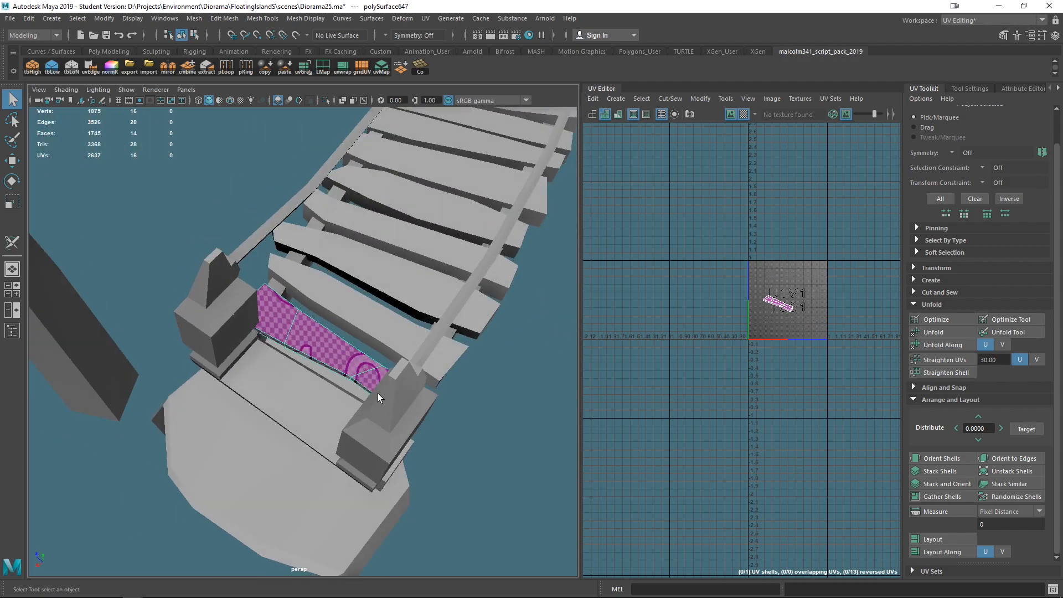
click(427, 19)
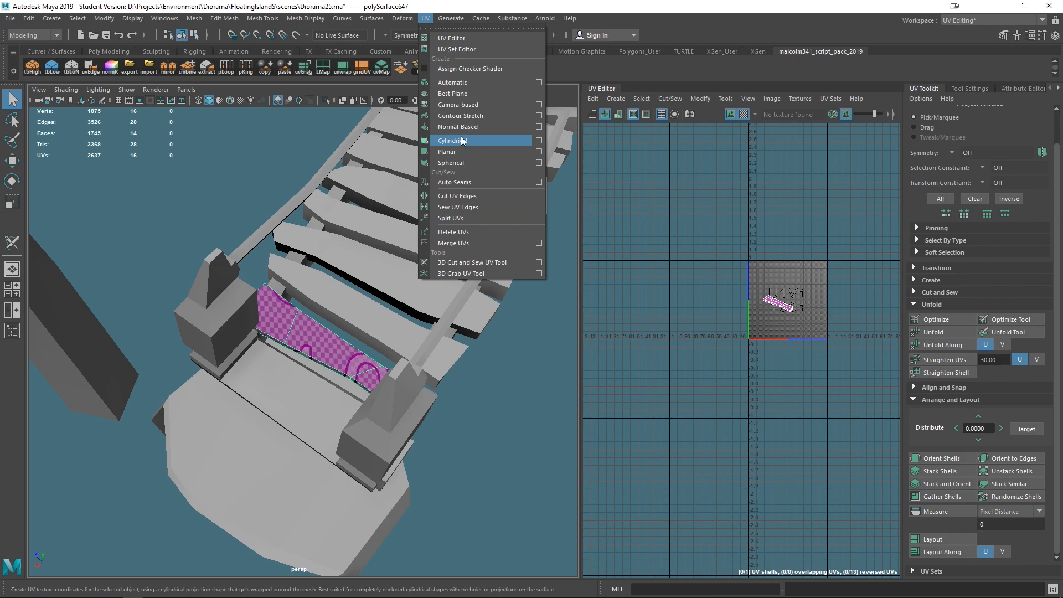
click(460, 104)
key(f)
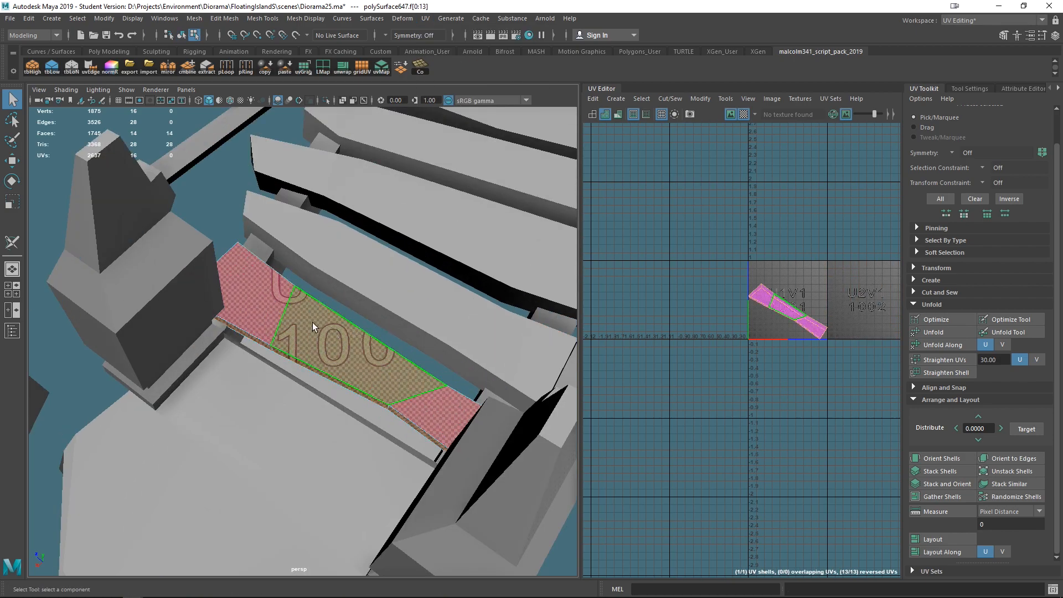
- Open the 3D Cut and Sew UV Tool and cut seams along the plank's long edges
click(427, 19)
click(471, 263)
alt+drag(479, 264, 251, 270)
mouse_move(252, 228)
right_down()
mouse_move(248, 178)
mouse_move(241, 211)
right_up()
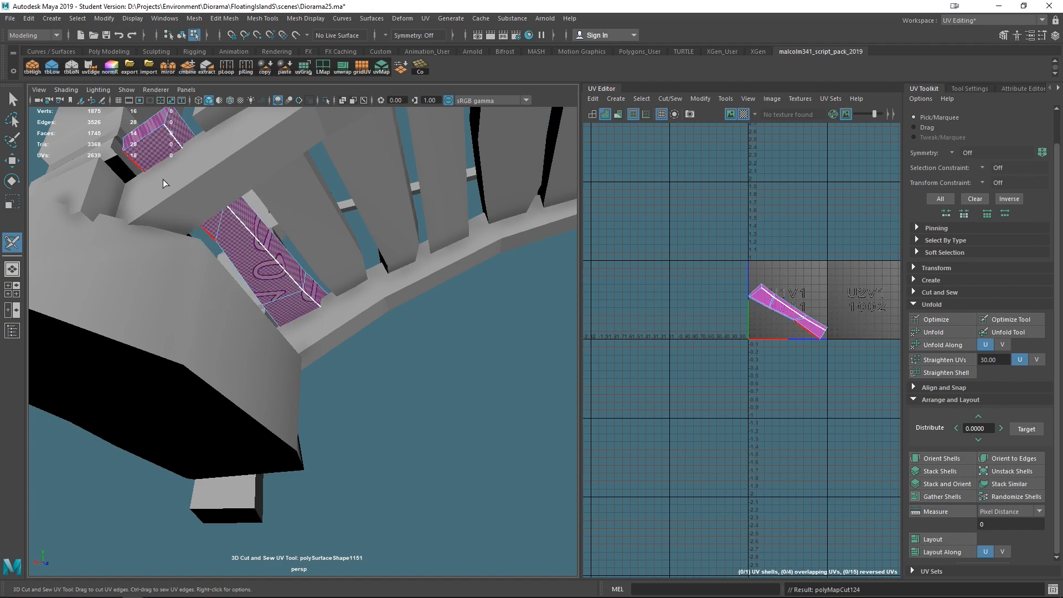
alt+drag(181, 191, 310, 425)
scroll(407, 374, up, 5)
mouse_move(407, 375)
alt+mouse_down()
mouse_move(399, 379)
mouse_move(423, 461)
mouse_move(550, 442)
mouse_move(416, 378)
alt+mouse_up()
scroll(415, 379, down, 3)
scroll(415, 379, down, 5)
alt+drag(399, 426, 268, 398)
scroll(389, 409, up, 2)
scroll(388, 409, down, 3)
alt+drag(368, 402, 255, 398)
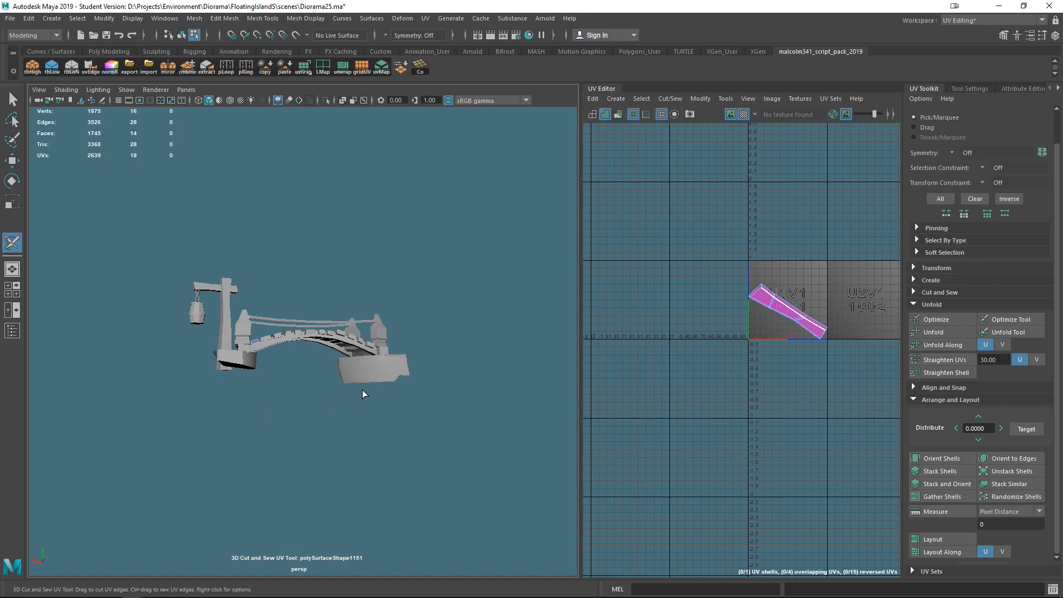
scroll(340, 413, up, 3)
alt+drag(363, 420, 309, 372)
scroll(310, 371, up, 4)
alt+drag(248, 325, 342, 370)
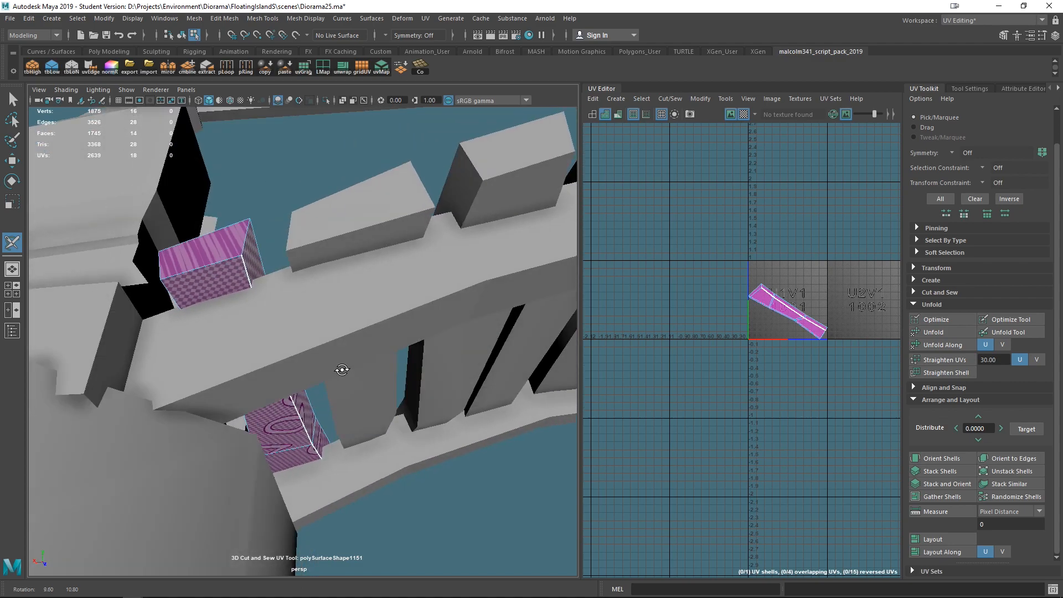
- Cut seams around the plank's end faces, undoing one stray cut
alt+drag(189, 303, 194, 342)
click(228, 380)
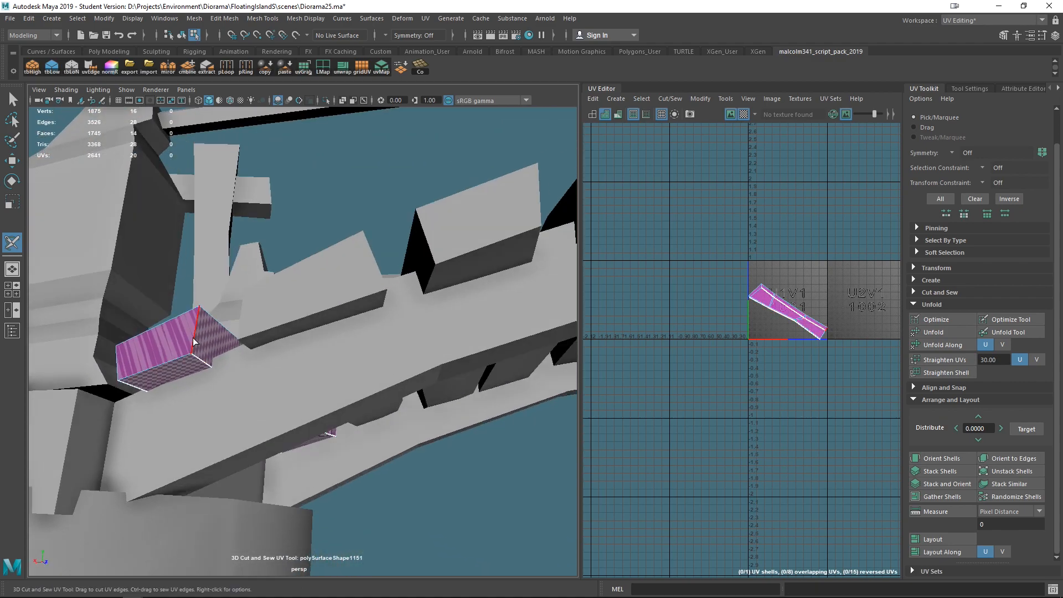
click(195, 340)
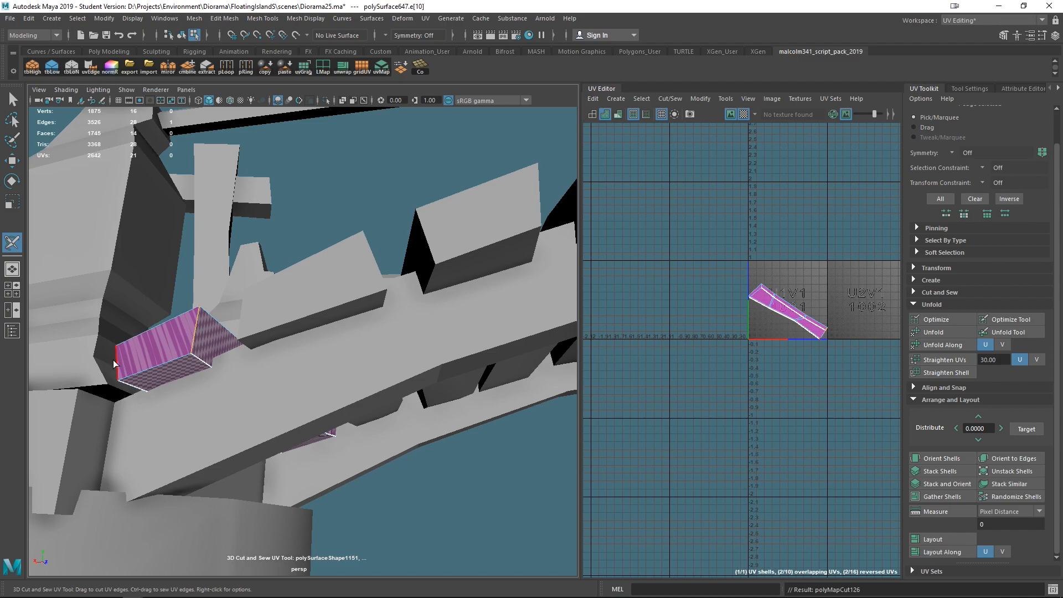
alt+drag(258, 390, 175, 443)
click(235, 359)
key(ctrl+z)
click(418, 258)
click(352, 271)
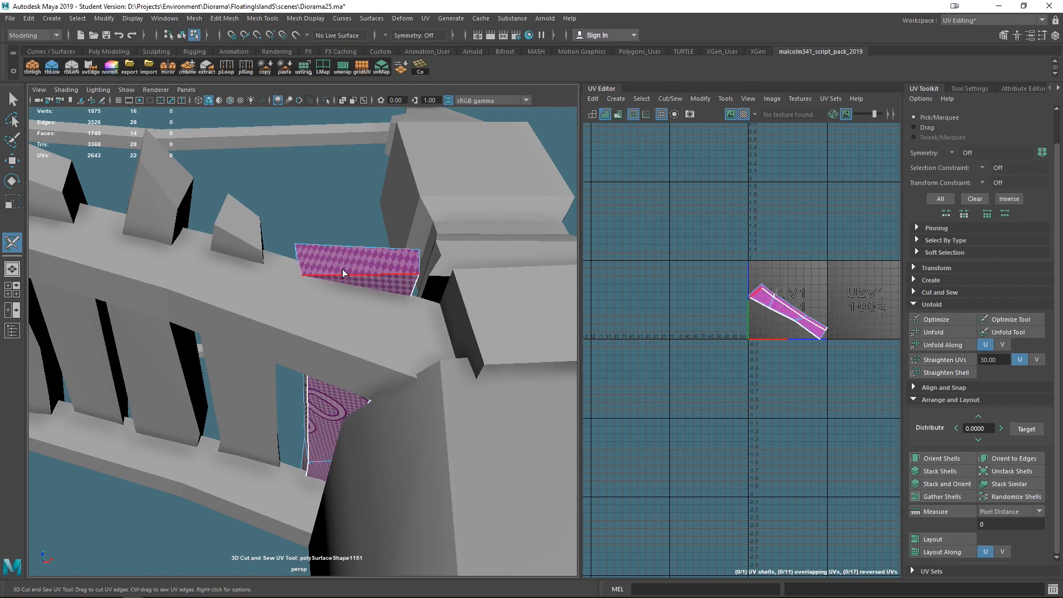
click(395, 273)
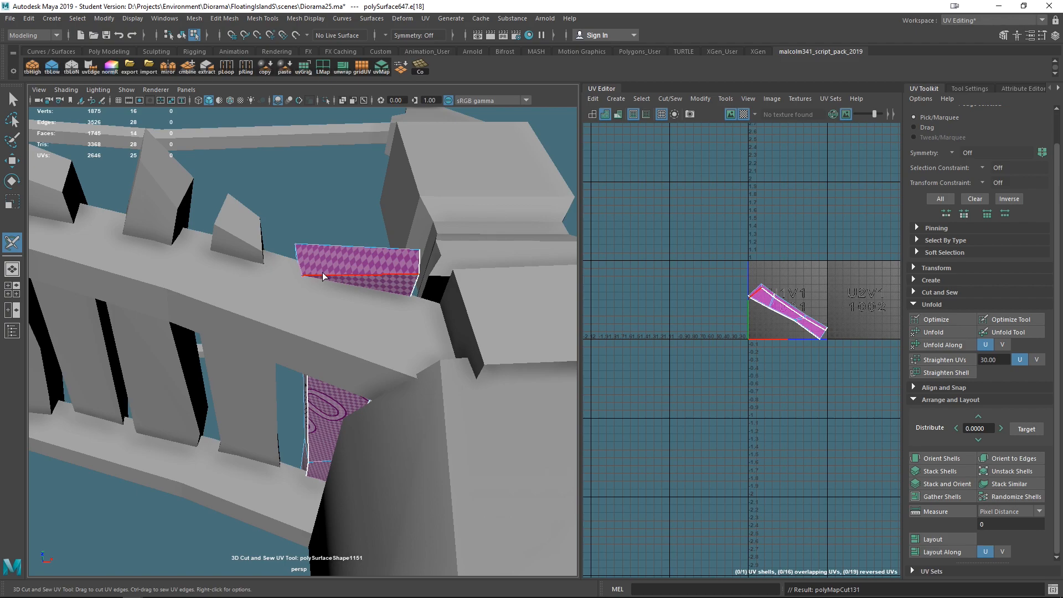
click(300, 262)
alt+drag(315, 227, 250, 335)
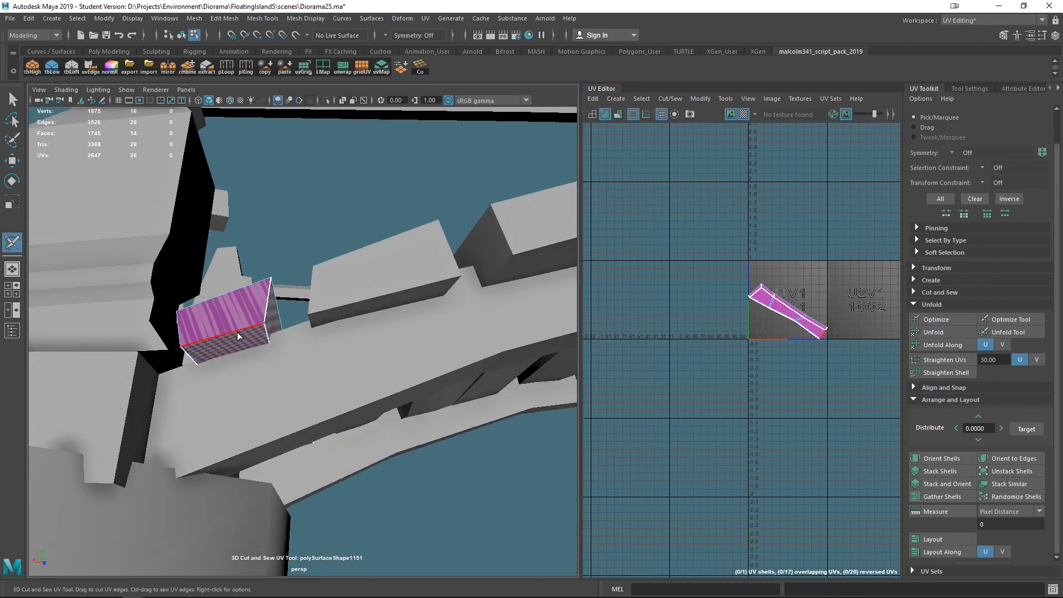
click(178, 333)
alt+drag(229, 338, 207, 390)
key(q)
click(181, 367)
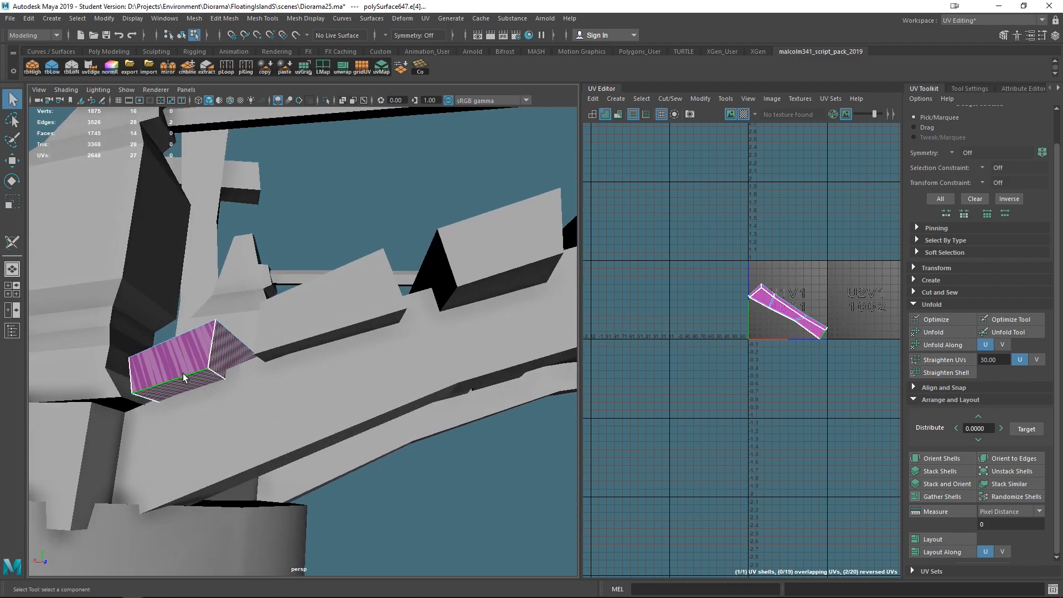
click(11, 244)
click(177, 383)
alt+drag(412, 499, 325, 567)
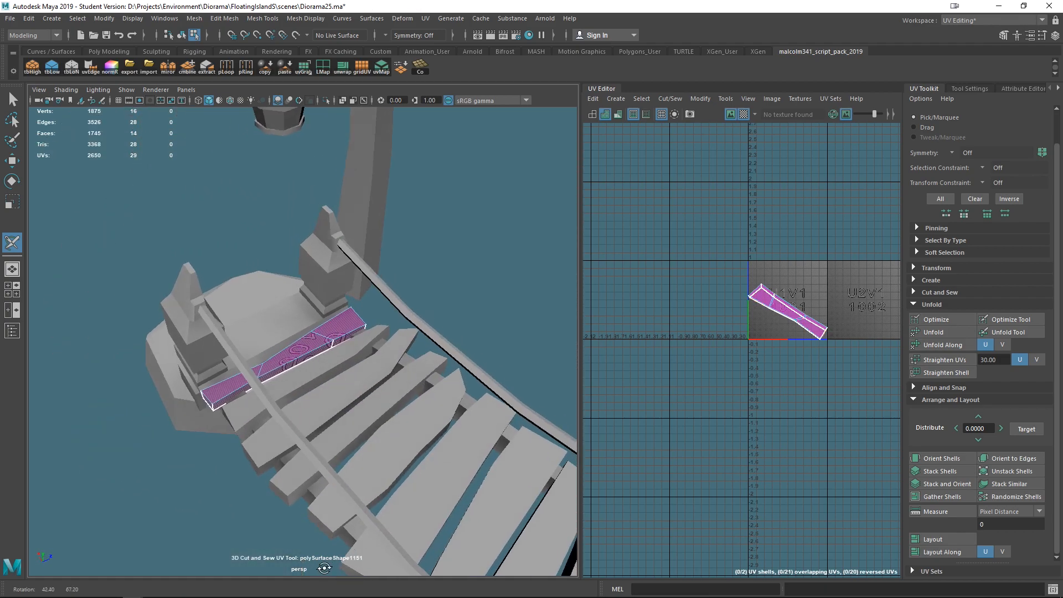
- Sew one edge back, cut a seam along the plank's top, and unfold its UVs
scroll(393, 434, up, 8)
ctrl+click(378, 346)
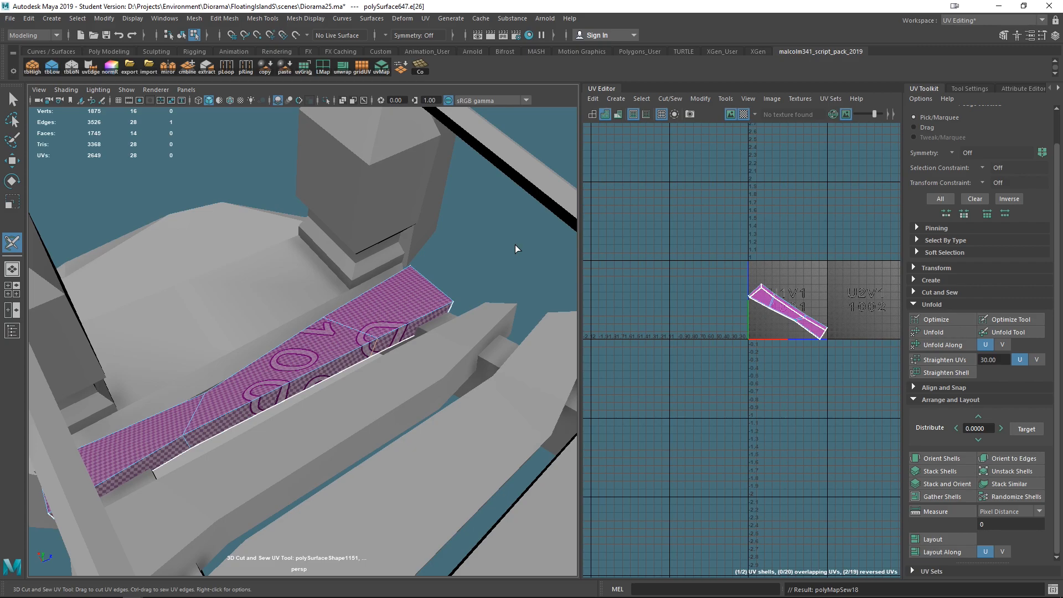
alt+drag(518, 247, 338, 410)
right_drag(345, 422, 385, 422)
scroll(385, 423, down, 10)
alt+drag(385, 423, 308, 347)
key(ctrl+u)
scroll(821, 324, up, 2)
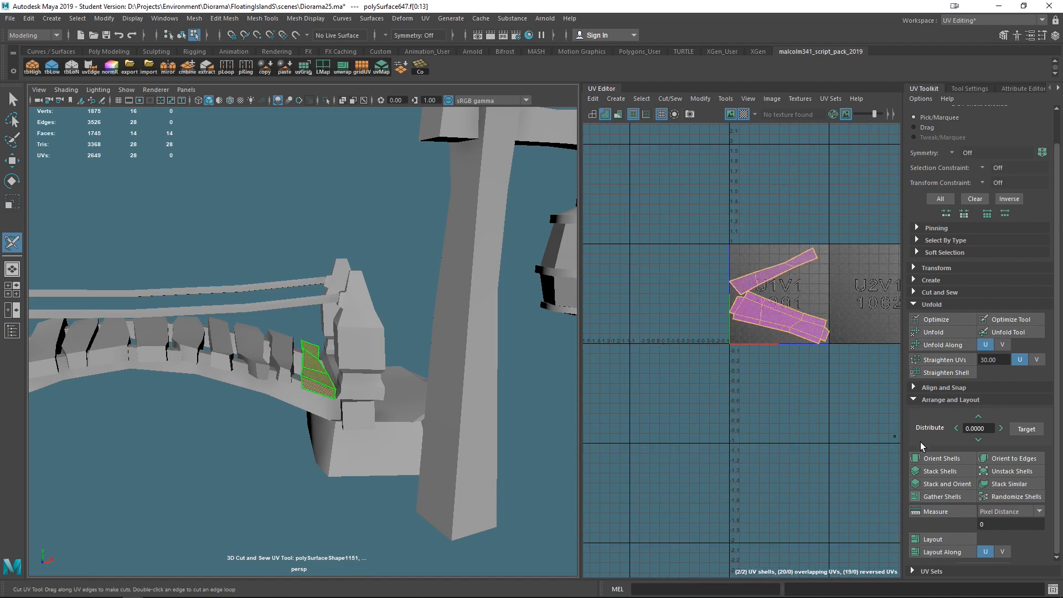
- Orient the plank's UV shells and lay them out in the 0–1 tile
click(941, 458)
click(935, 538)
scroll(809, 360, up, 2)
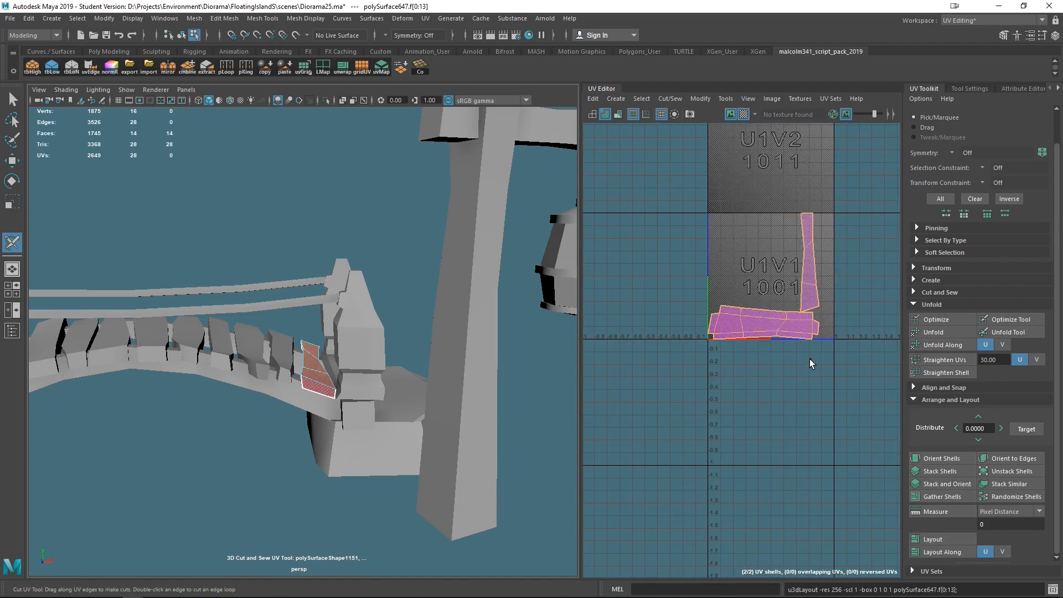
scroll(809, 360, up, 2)
scroll(321, 364, up, 6)
- Select the unwrapped plank and then the neighbouring plank, and transfer UVs between them with Transfer Attributes in Component sample space
alt+drag(396, 377, 303, 414)
key(q)
right_drag(337, 397, 409, 243)
scroll(487, 311, down, 6)
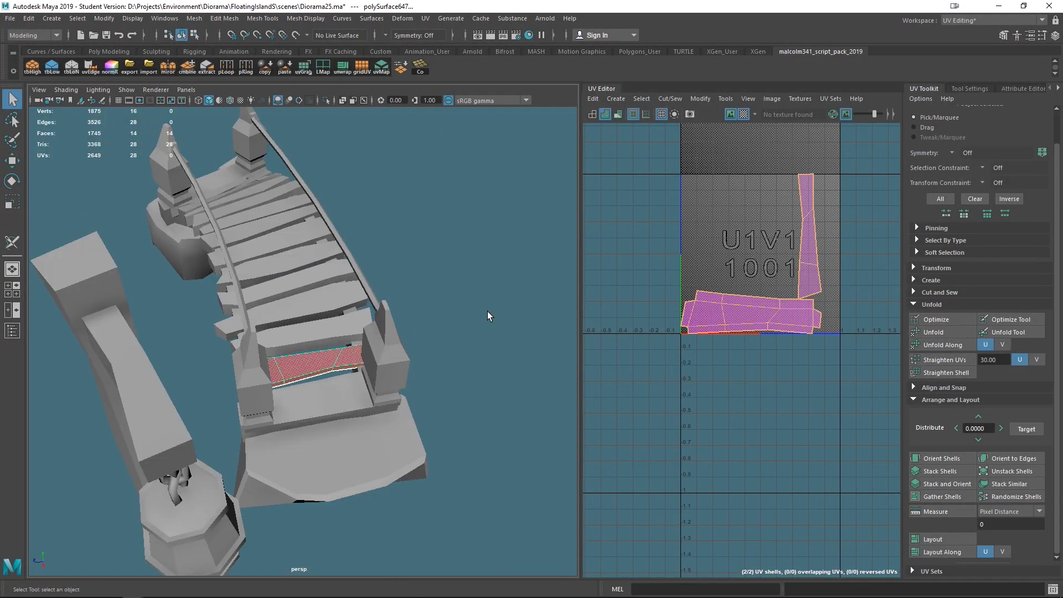
alt+drag(487, 311, 453, 376)
click(453, 376)
click(295, 354)
alt+drag(359, 371, 305, 330)
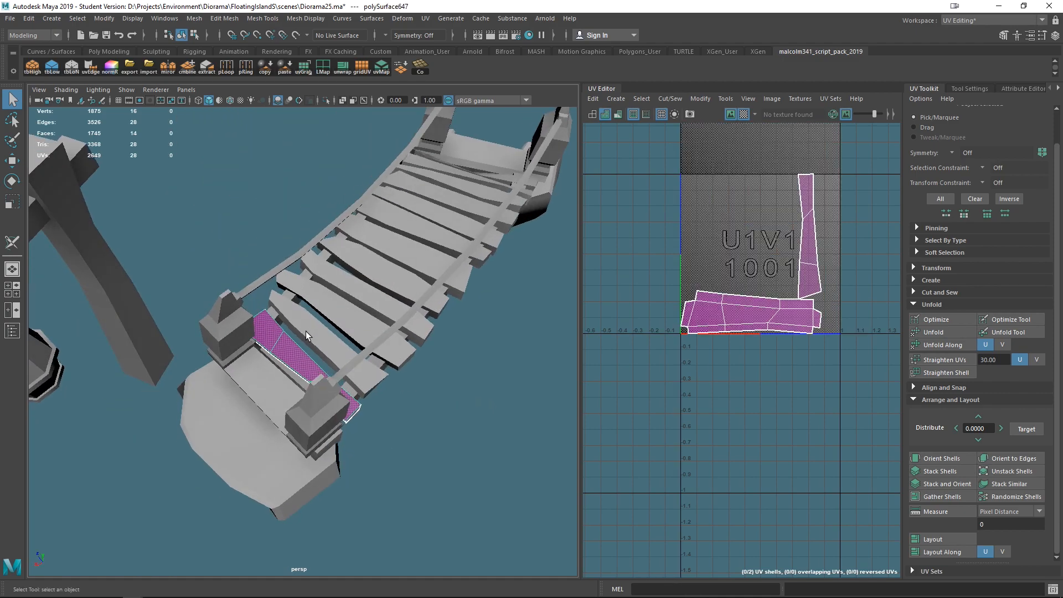
shift+click(306, 331)
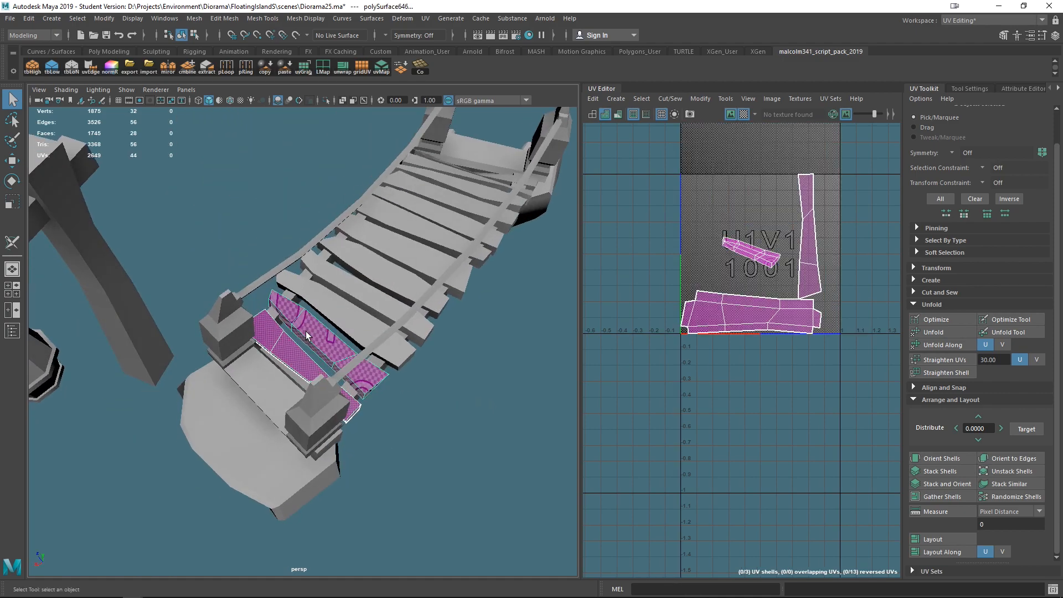
click(194, 18)
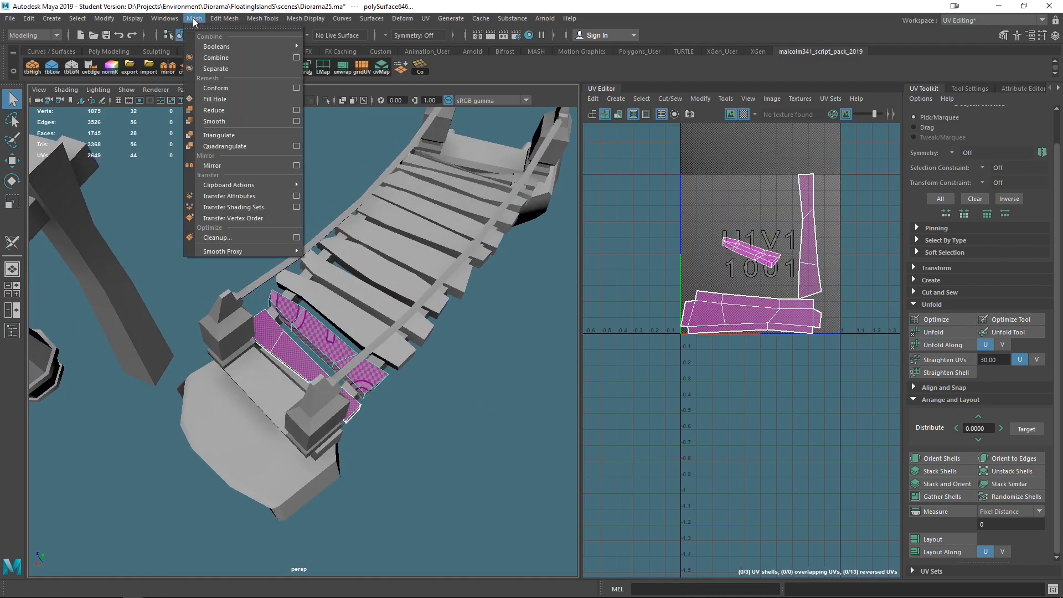
click(296, 196)
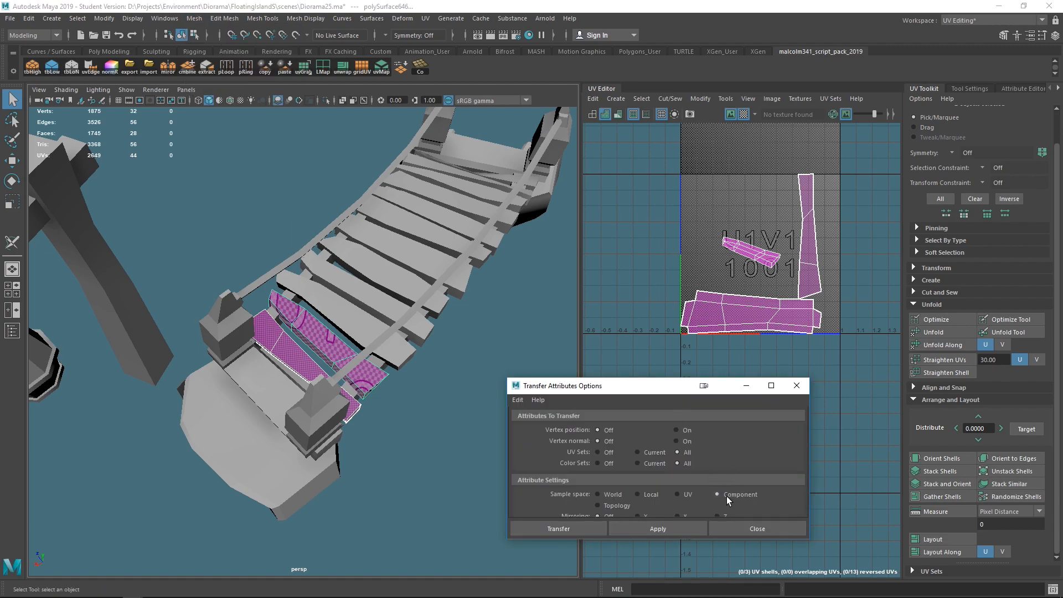
click(622, 531)
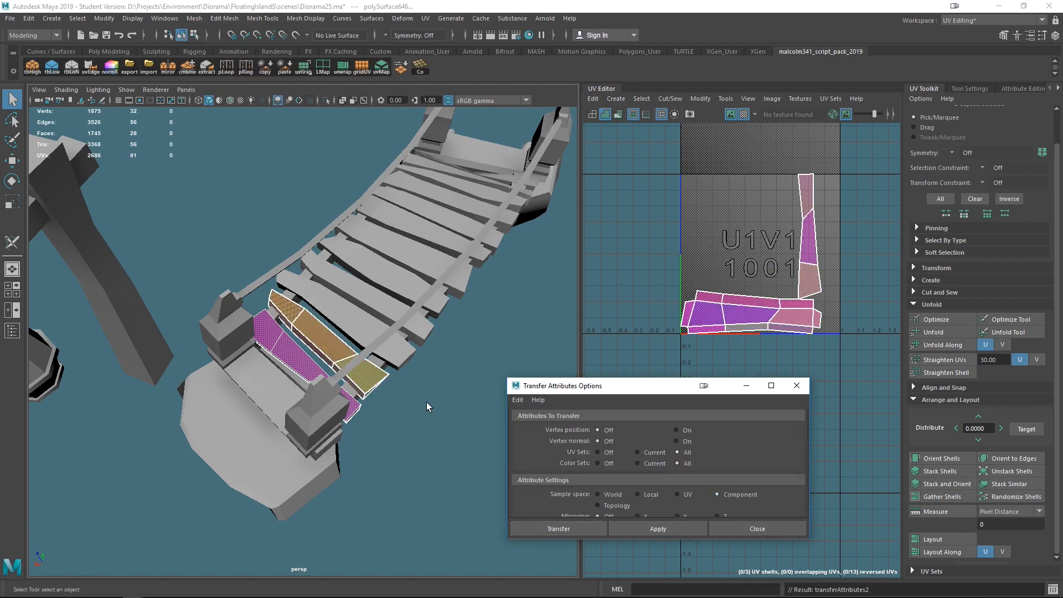
- Apply the UV transfer again and enlarge the Transfer Attributes options dialog to show all settings
key(f)
mouse_move(449, 405)
alt+mouse_down()
mouse_move(409, 398)
mouse_move(345, 280)
mouse_move(408, 356)
mouse_move(432, 407)
mouse_move(465, 412)
alt+mouse_up()
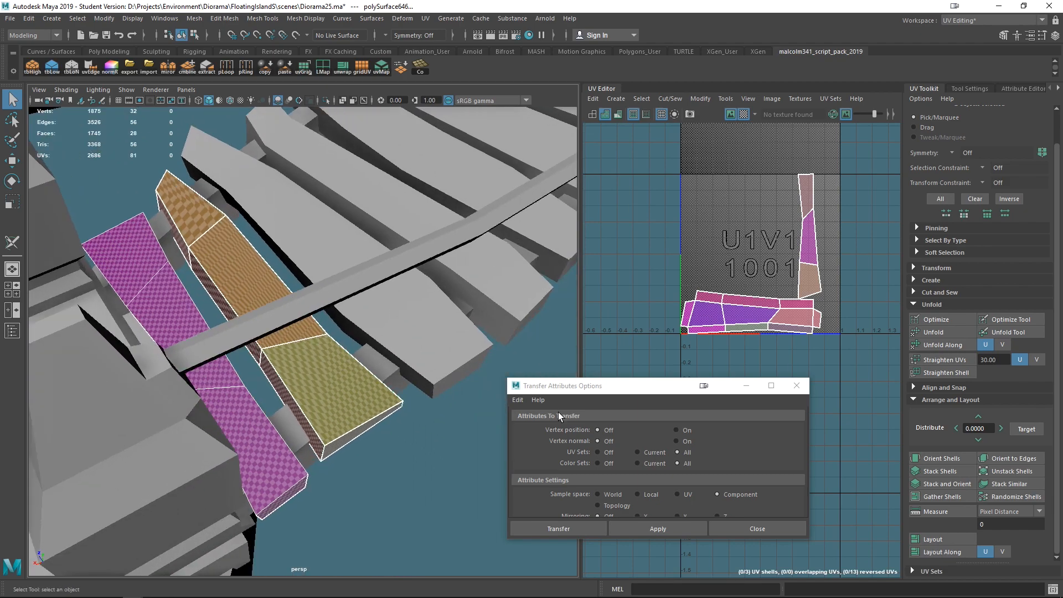
click(523, 399)
click(522, 400)
drag(662, 385, 621, 277)
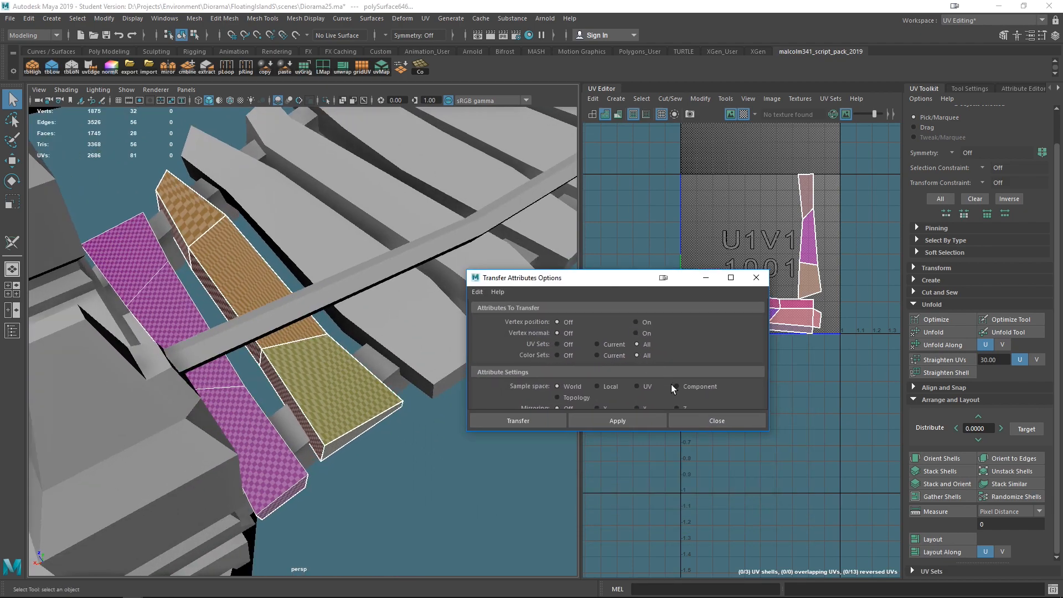
click(627, 419)
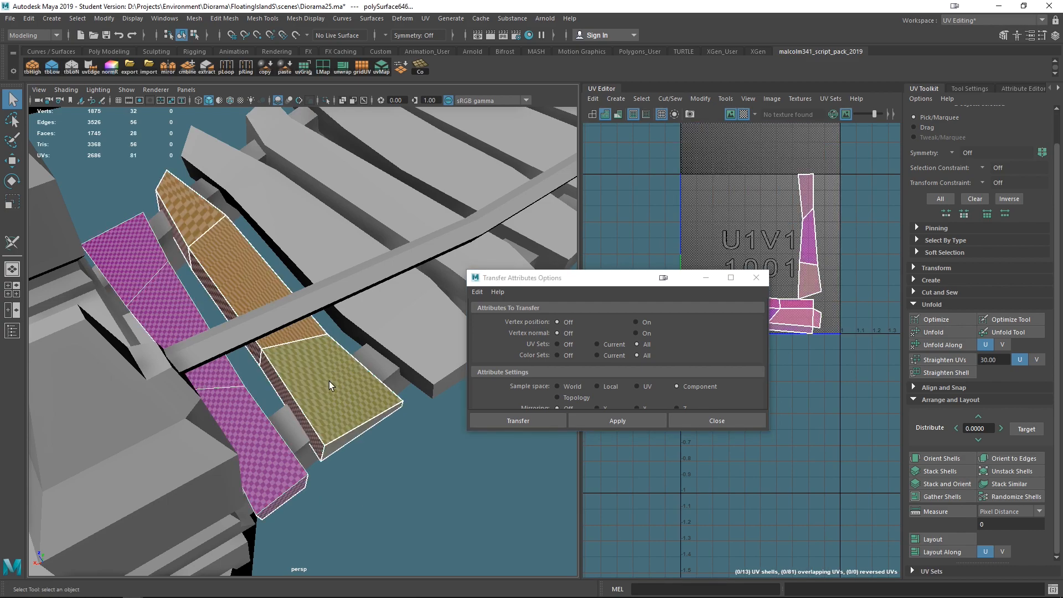
click(597, 418)
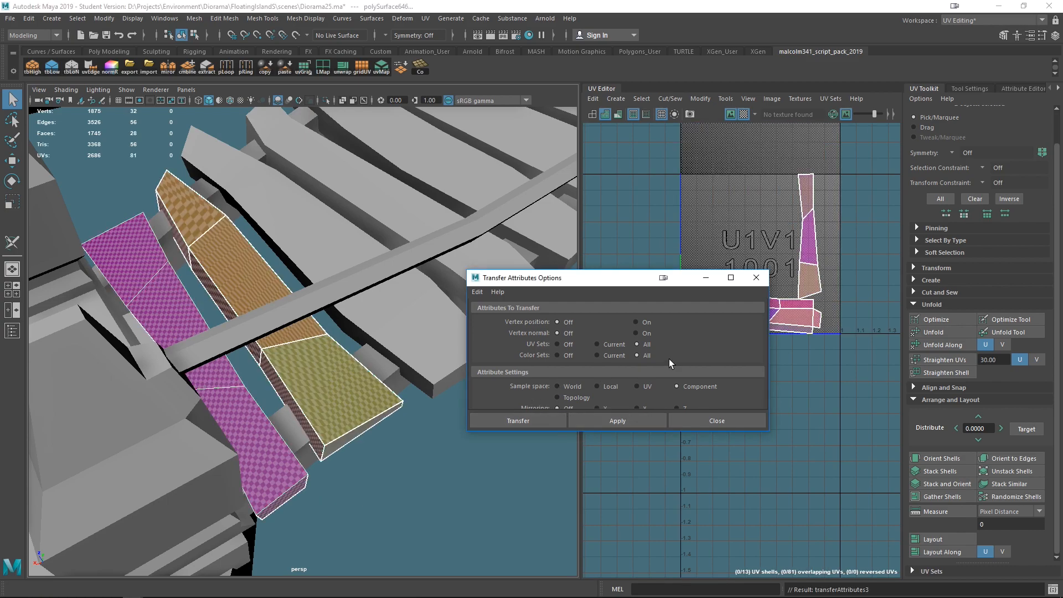
drag(767, 429, 839, 532)
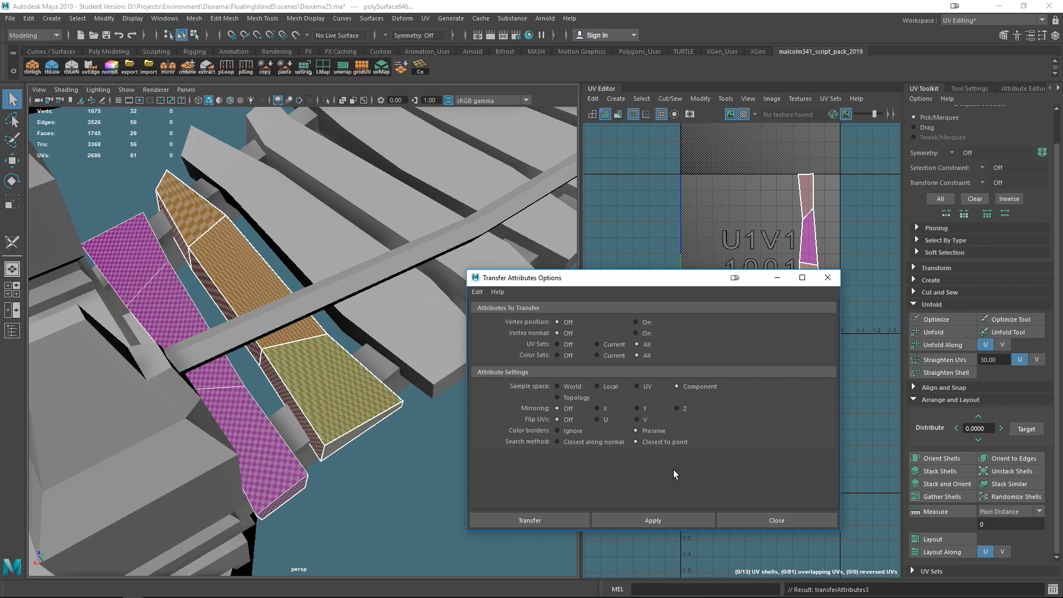
- Switch the transfer sample space to Topology, apply it, and repeat the UV transfer on the next pair of planks
click(576, 398)
click(660, 518)
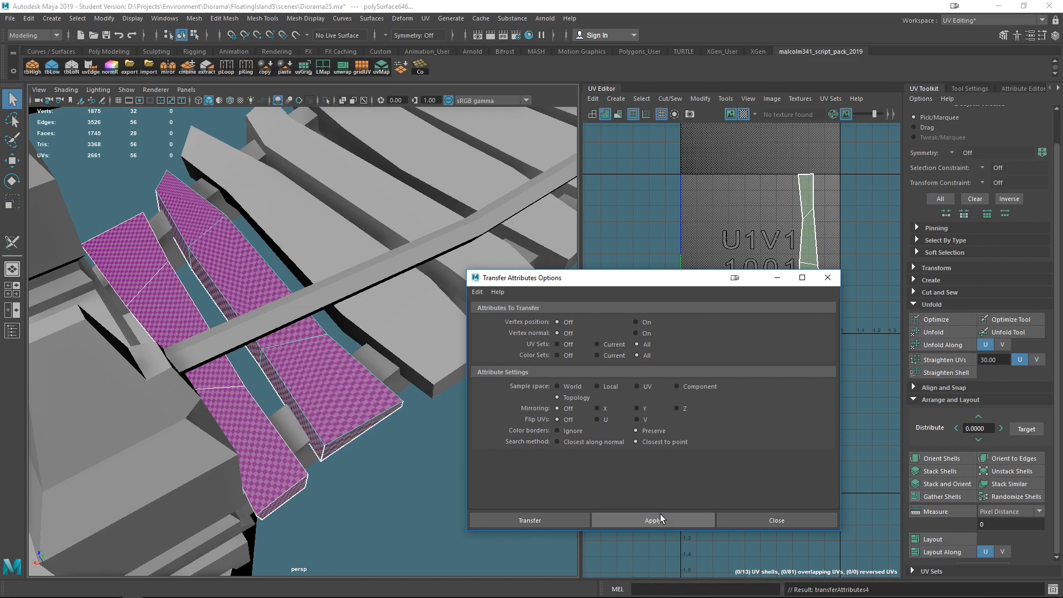
alt+drag(319, 472, 249, 382)
scroll(360, 373, up, 6)
scroll(352, 343, down, 6)
alt+middle_drag(349, 354, 336, 381)
click(257, 342)
shift+click(273, 319)
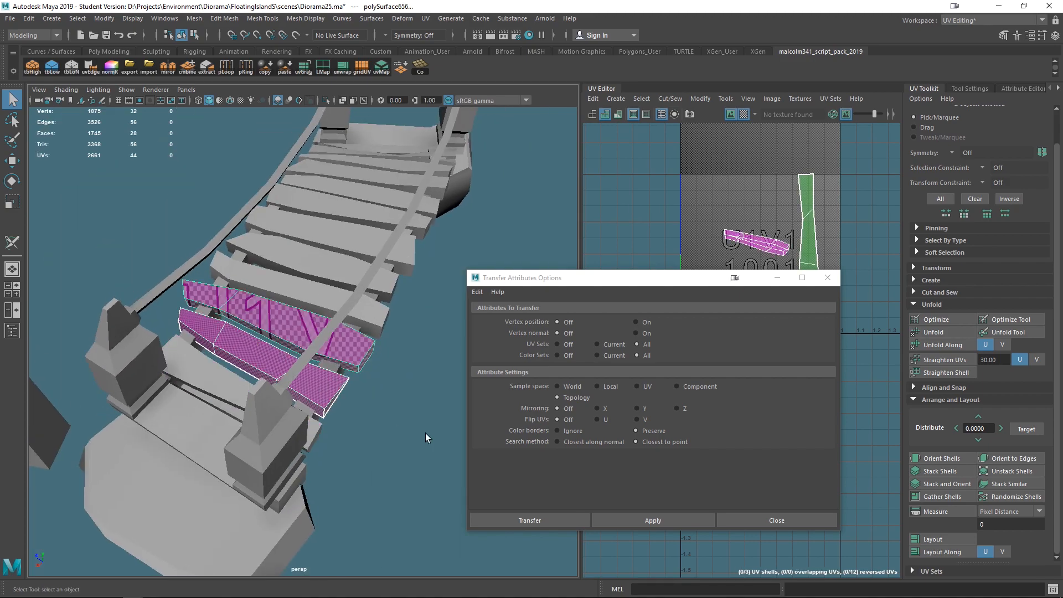
key(g)
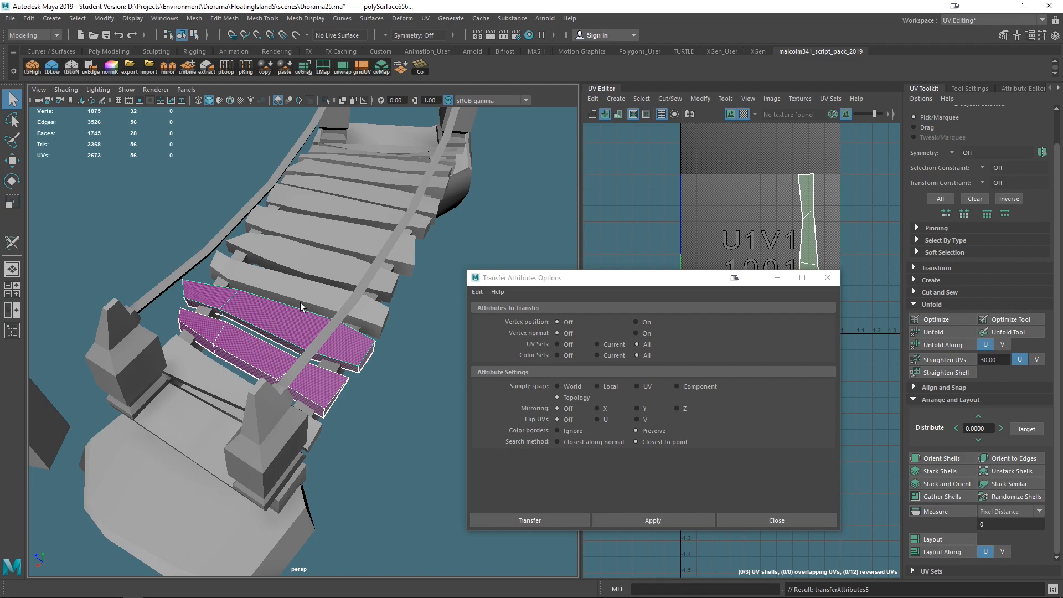
- Repeat the UV transfer from unwrapped planks onto further neighbouring planks near the bridge's near end
click(293, 318)
shift+click(307, 296)
alt+drag(253, 398, 202, 414)
key(g)
click(255, 342)
shift+click(269, 302)
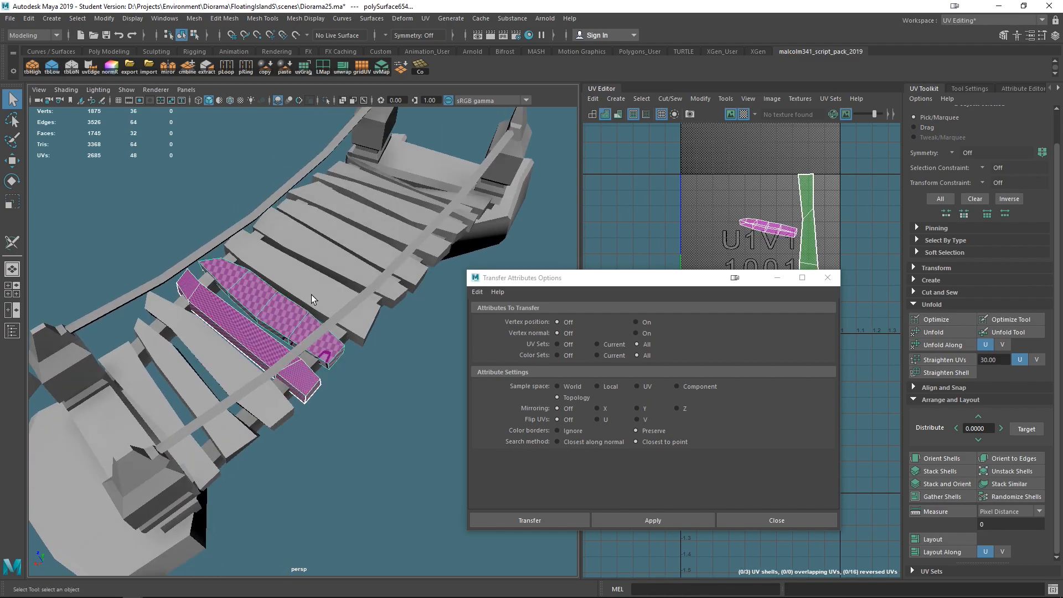
shift+click(311, 294)
shift+click(331, 254)
key(g)
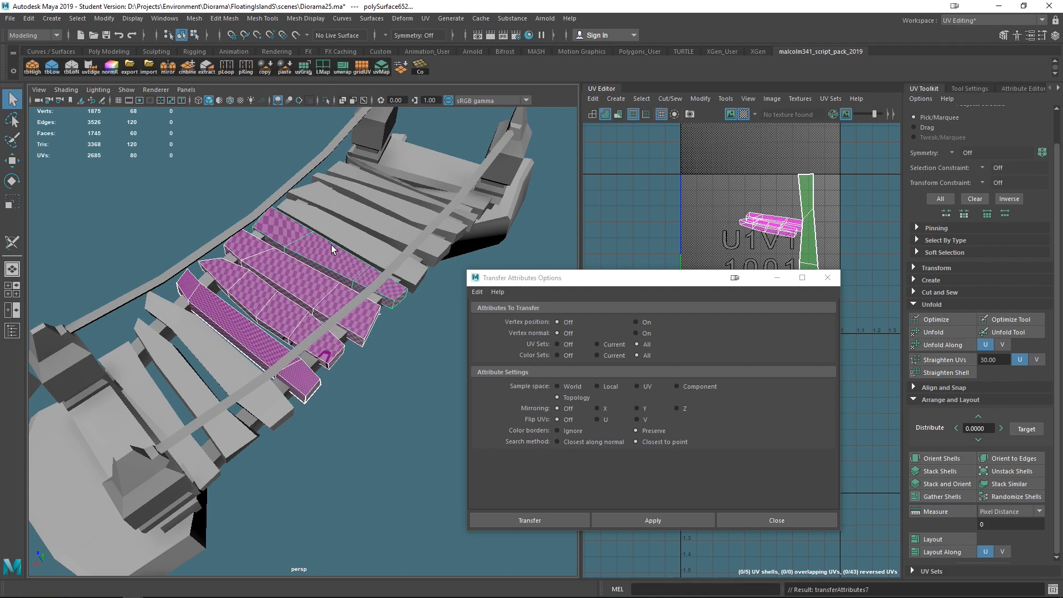
- Transfer UVs from unwrapped planks onto three more planks along the bridge's lower section
click(312, 415)
click(224, 336)
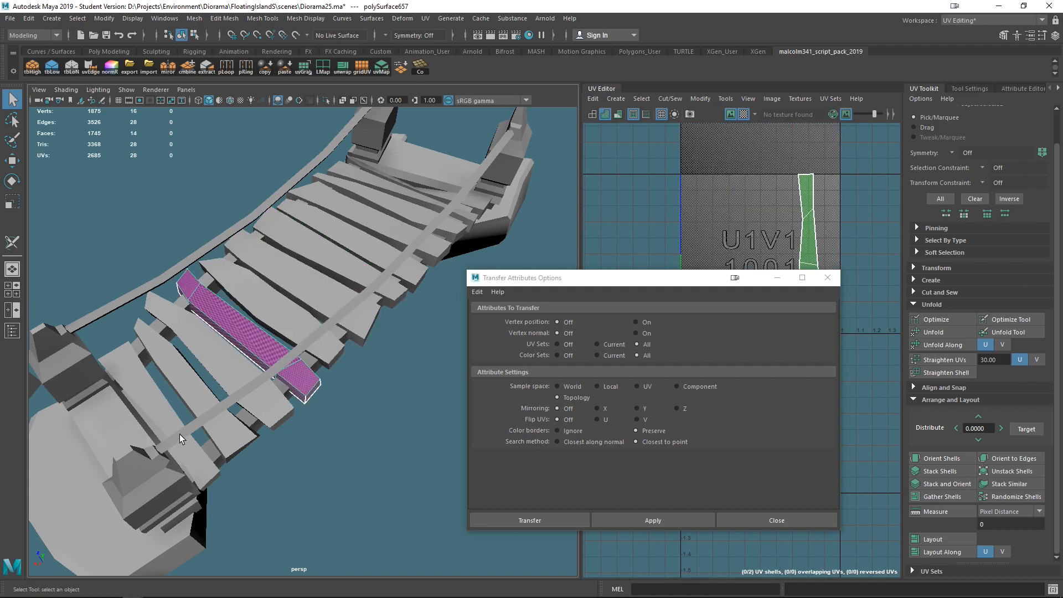
shift+click(261, 306)
key(g)
click(253, 334)
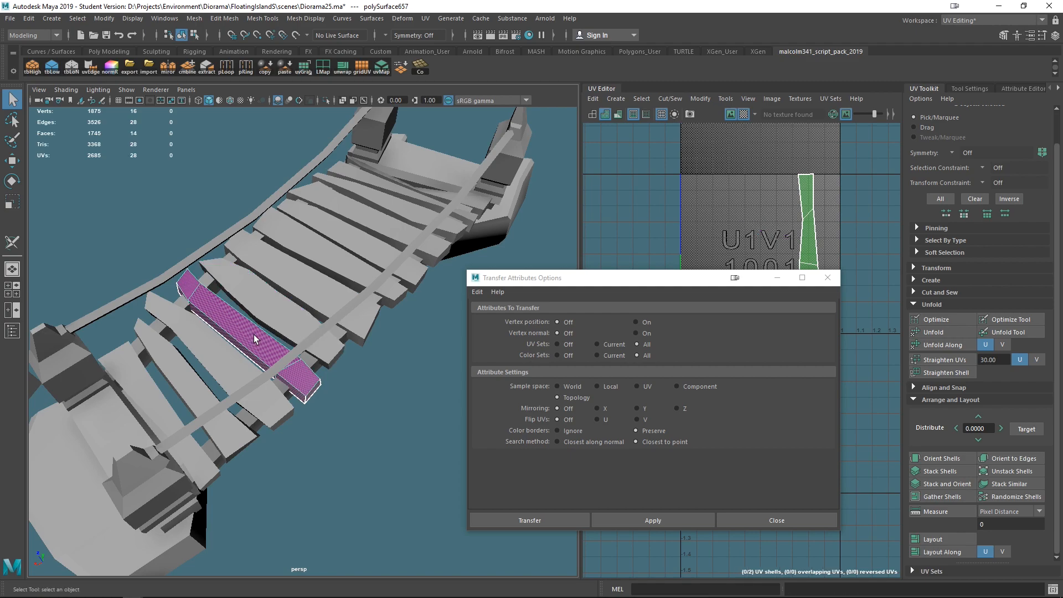
shift+click(276, 304)
click(618, 521)
click(239, 367)
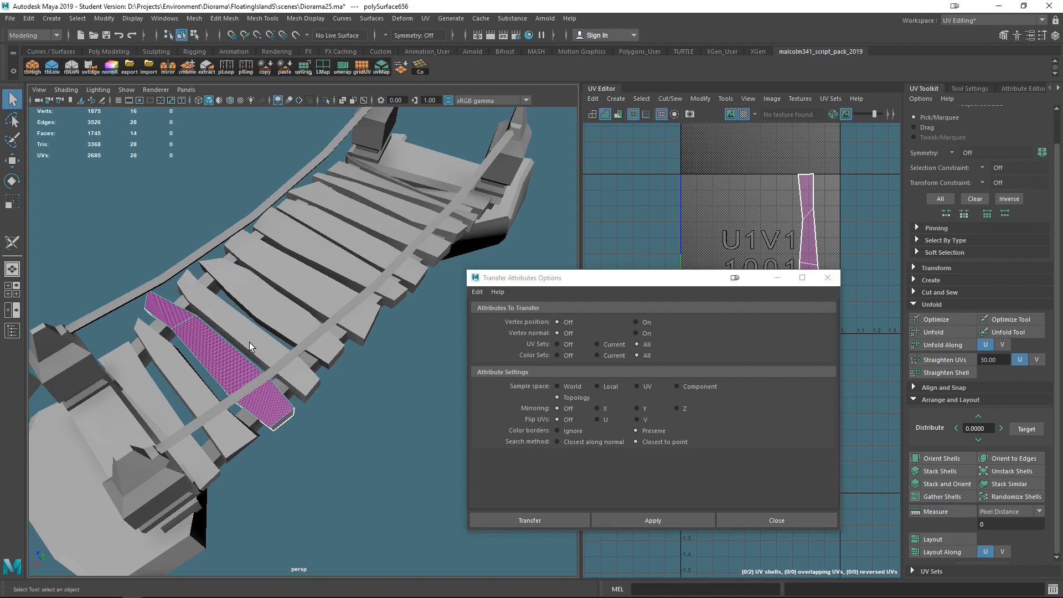
shift+click(257, 301)
click(664, 514)
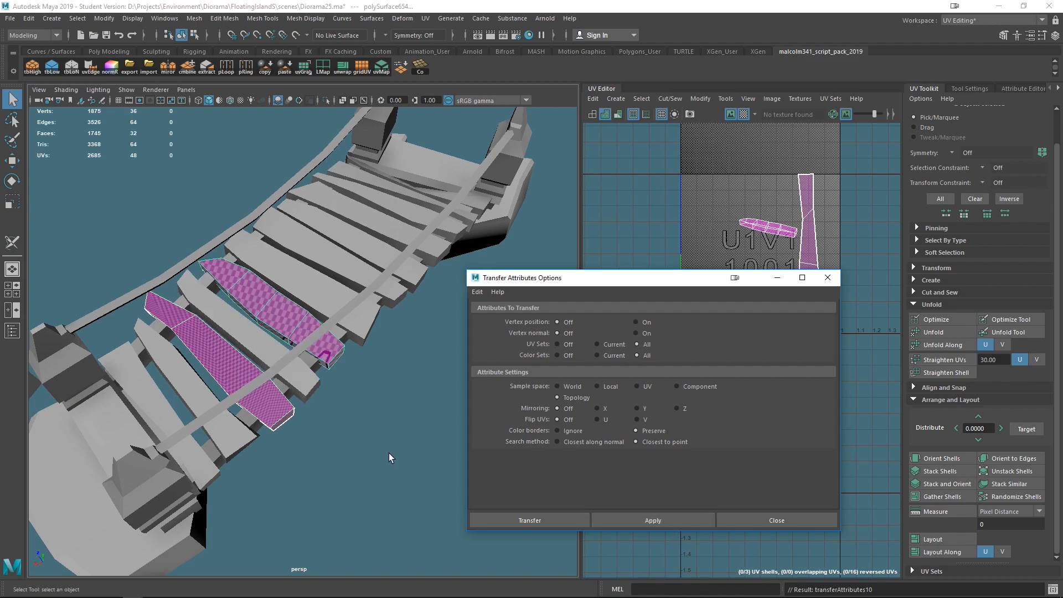
- Transfer UVs onto the plank beside the bridge's end post, reapplying with Topology sample space
click(173, 431)
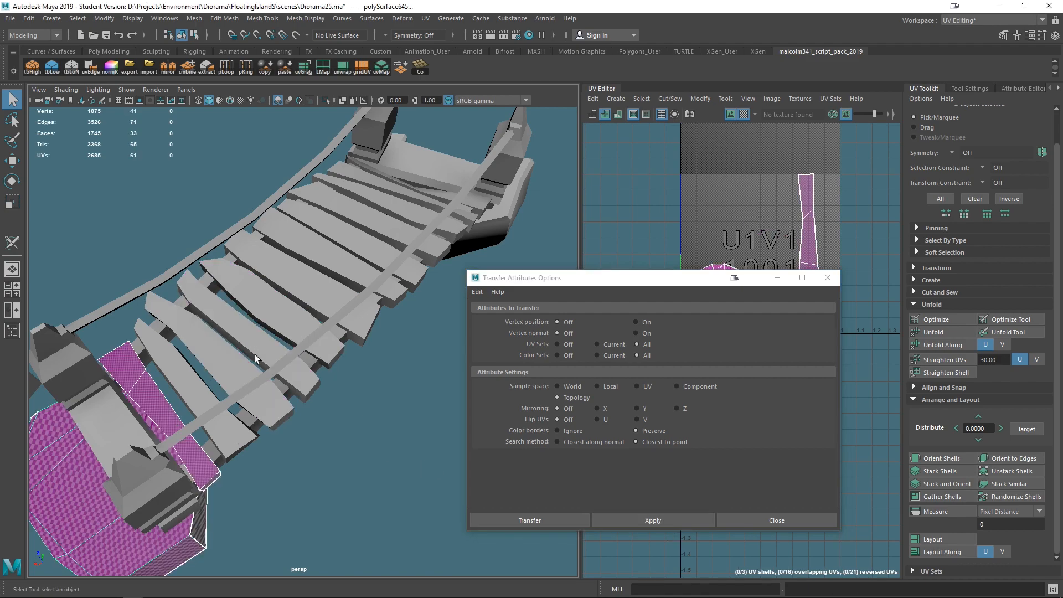
click(128, 382)
shift+click(260, 302)
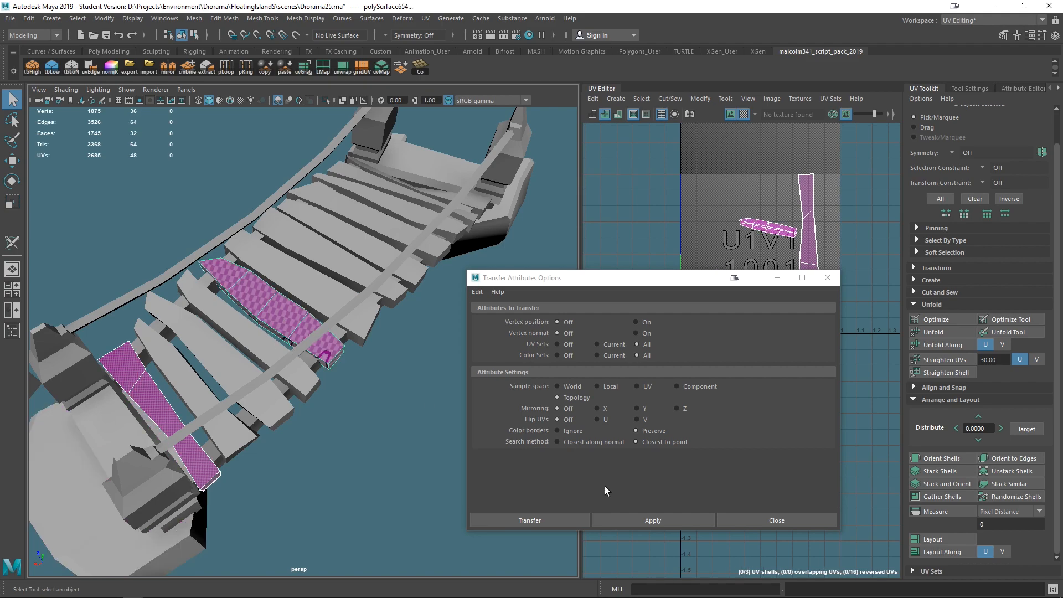
click(630, 518)
alt+drag(404, 428, 385, 409)
click(686, 389)
click(571, 398)
click(644, 522)
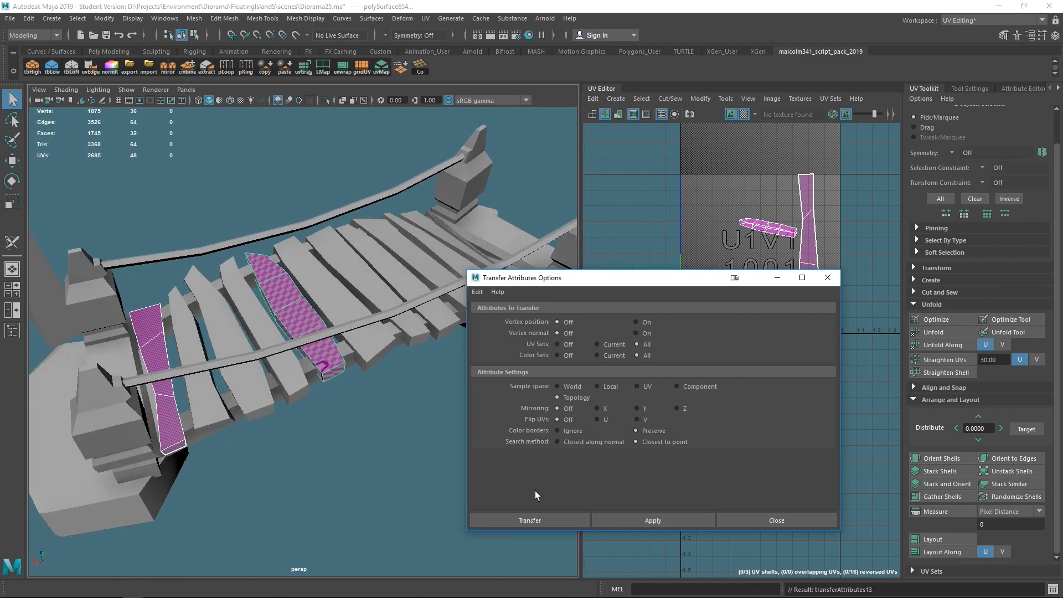
- Transfer UVs onto a plank at the bridge's far end next to the post
alt+middle_drag(367, 408, 289, 444)
click(256, 478)
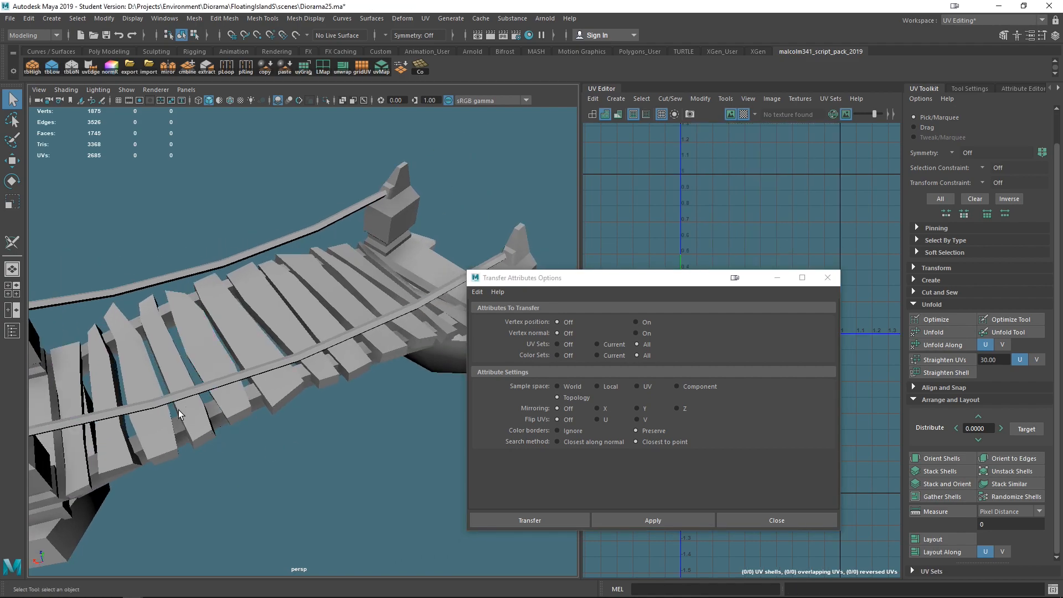
click(70, 360)
alt+drag(453, 370, 221, 339)
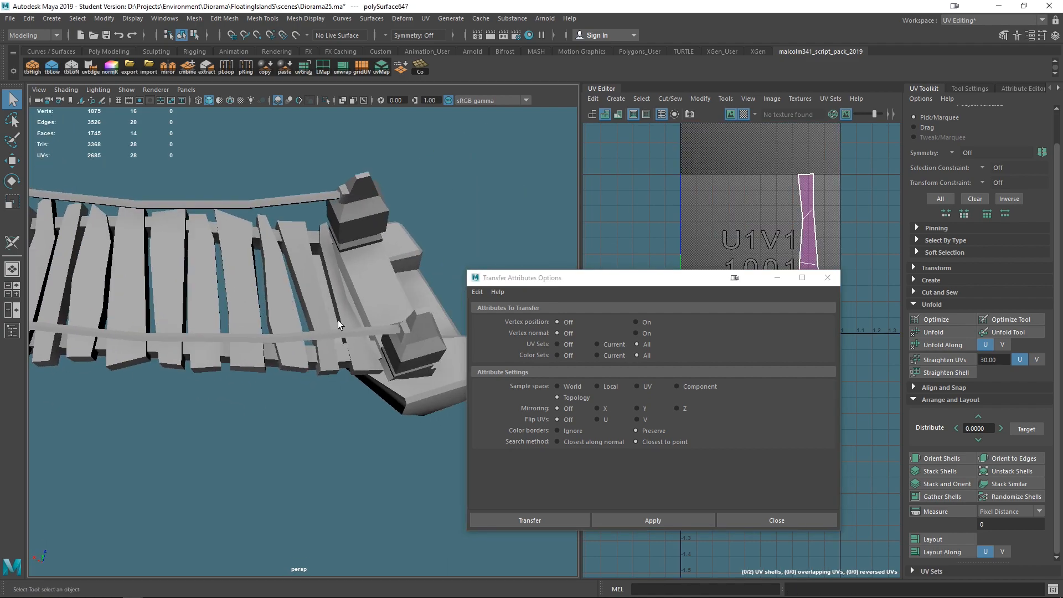
shift+click(341, 315)
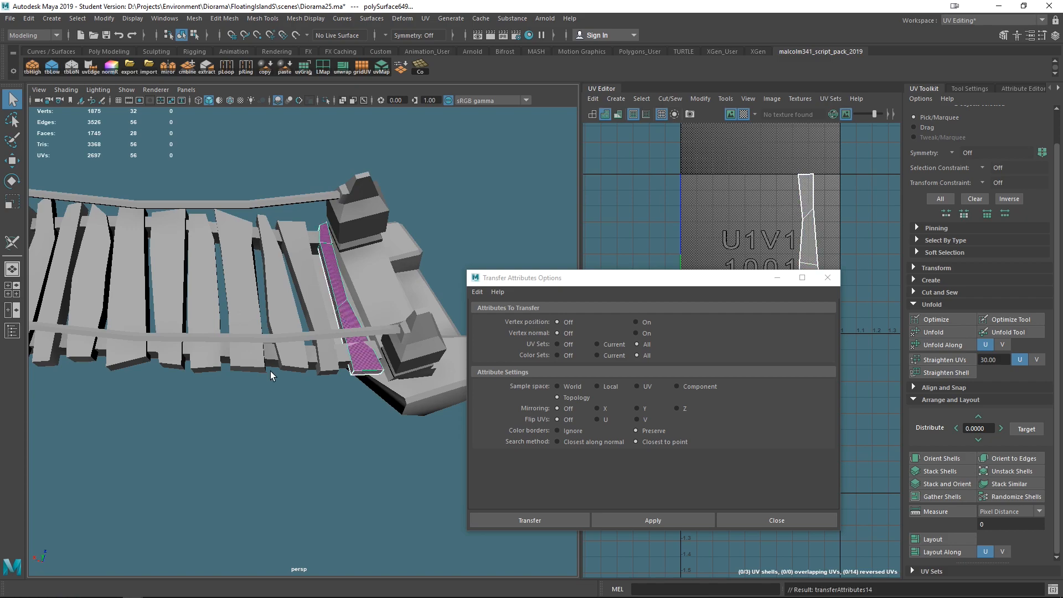
key(f)
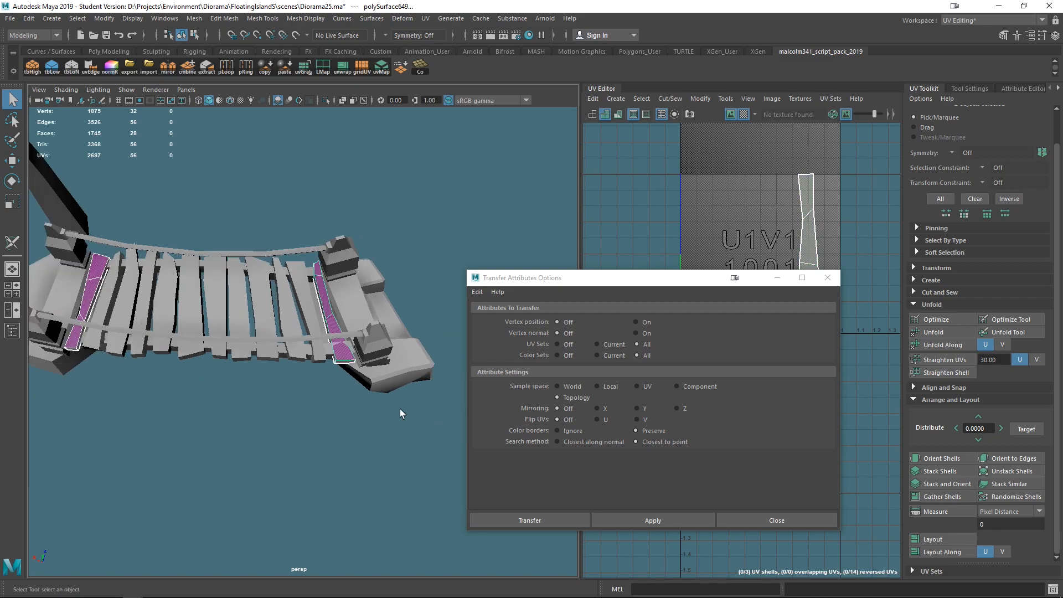
alt+right_drag(367, 351, 383, 378)
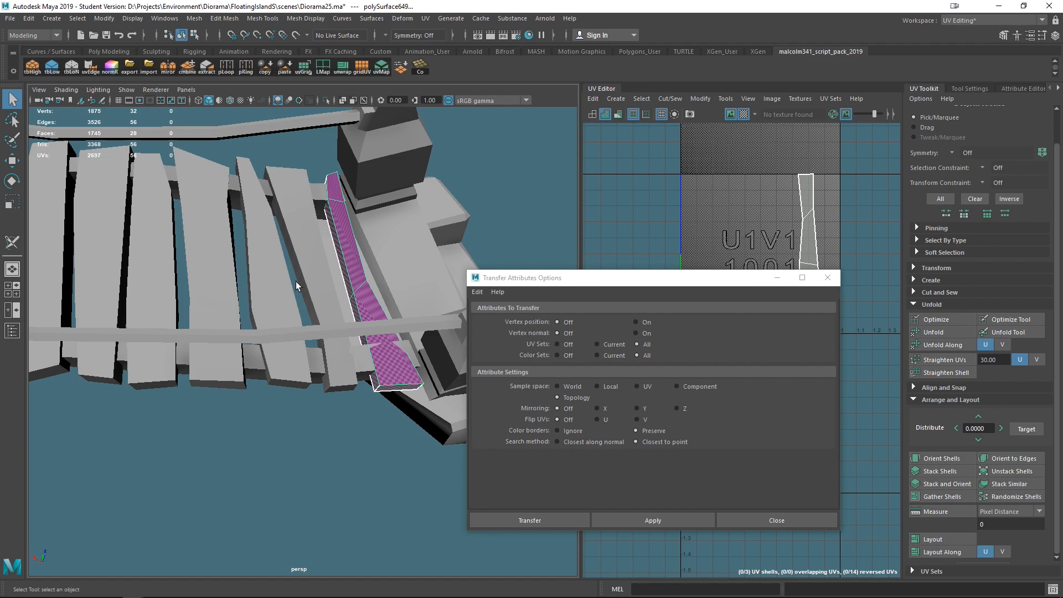
alt+right_drag(296, 282, 141, 309)
shift+click(301, 305)
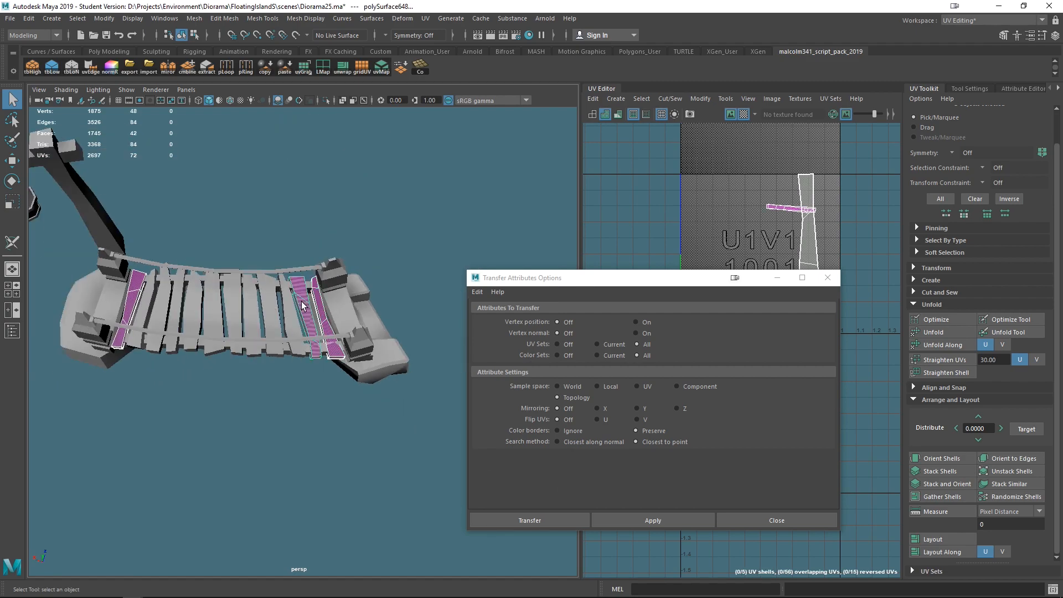
key(g)
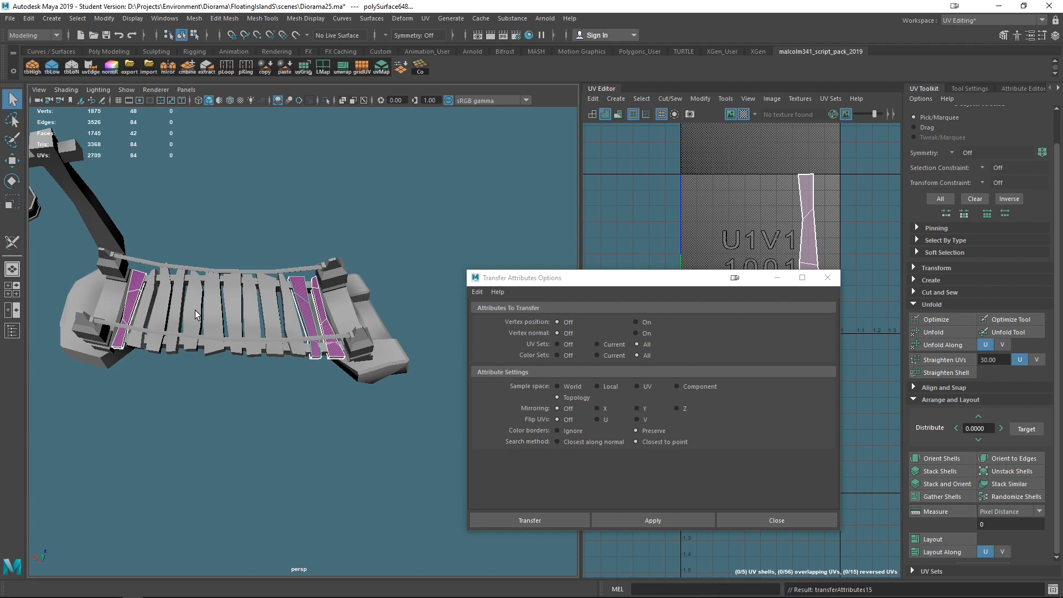
- Transfer UVs plank by plank across the bridge's far section
click(131, 295)
shift+click(289, 302)
key(g)
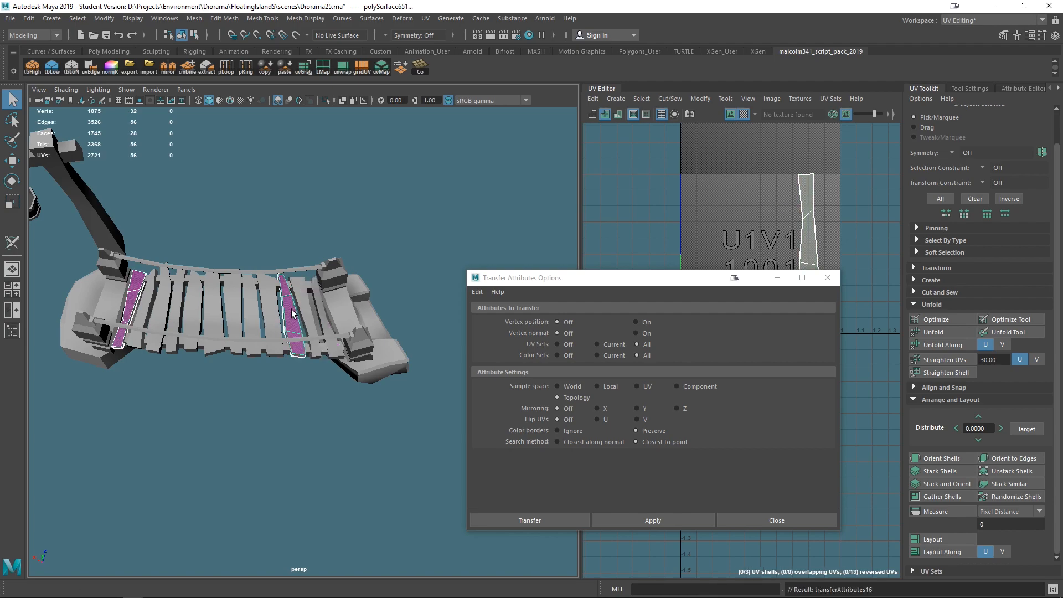
click(283, 311)
shift+click(274, 313)
key(g)
- Continue transferring UVs to successive planks toward the bridge's middle
click(270, 313)
shift+click(256, 317)
key(g)
click(254, 314)
shift+click(236, 310)
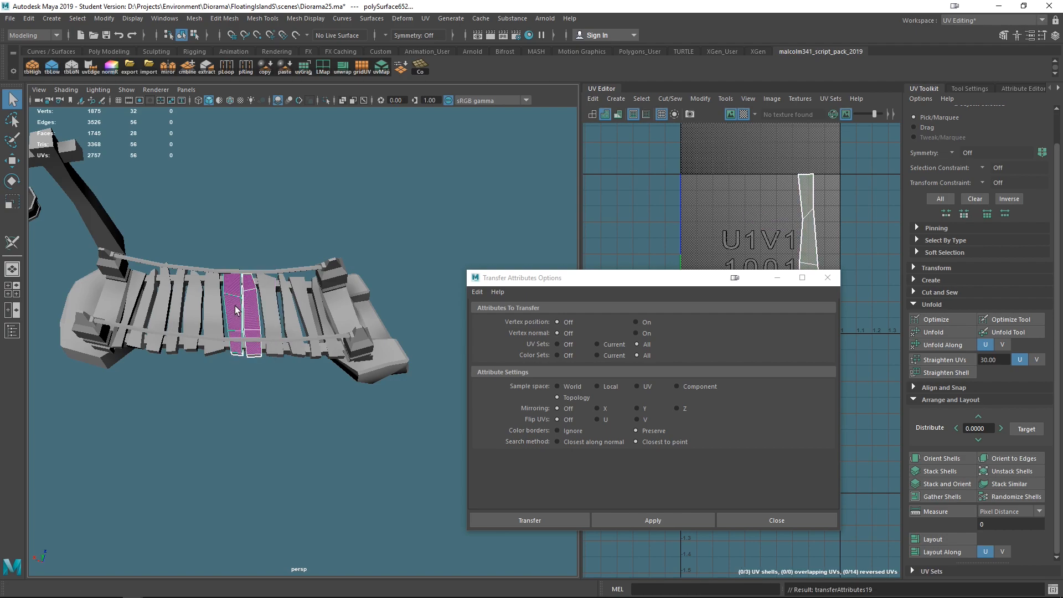
key(g)
click(235, 310)
shift+click(216, 311)
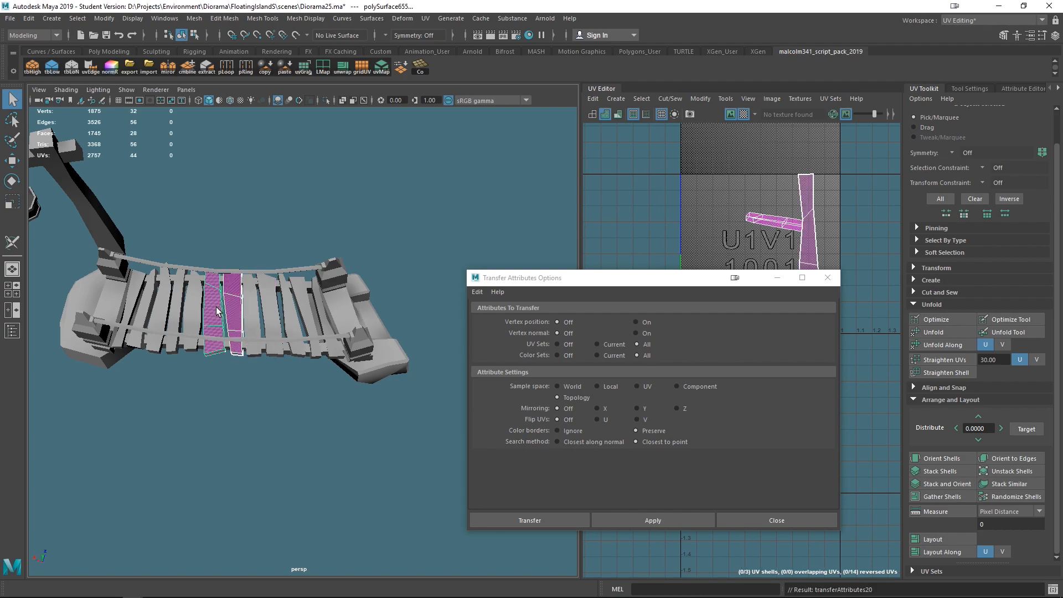
- Transfer UVs between the planks in the bridge's middle section from a closer view
scroll(259, 376, up, 6)
alt+drag(258, 381, 290, 370)
alt+middle_drag(290, 370, 404, 301)
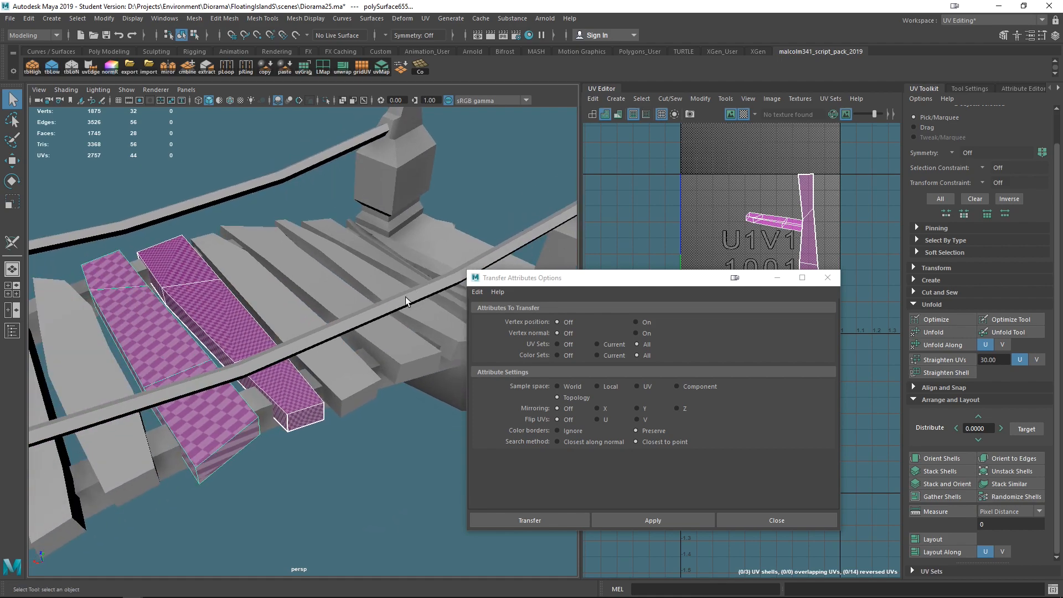
click(78, 355)
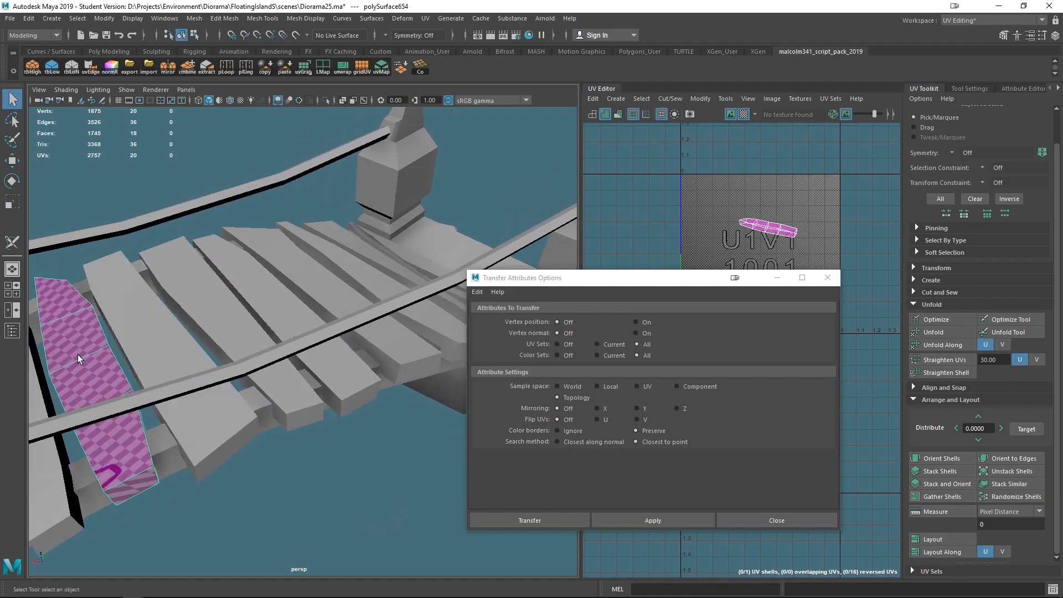
click(198, 313)
shift+click(153, 328)
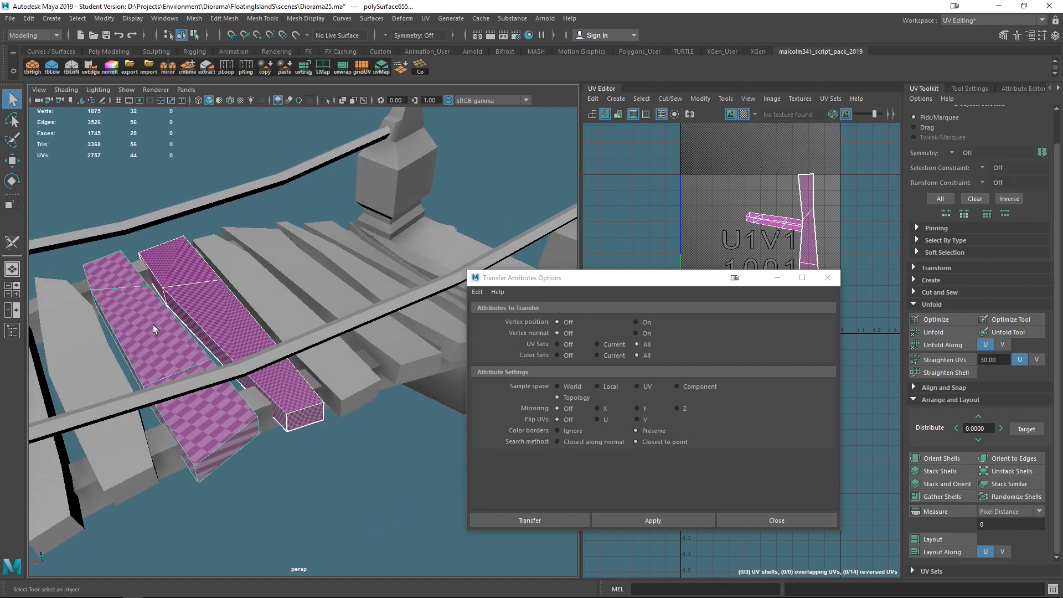
scroll(170, 374, down, 5)
alt+middle_drag(200, 414, 292, 396)
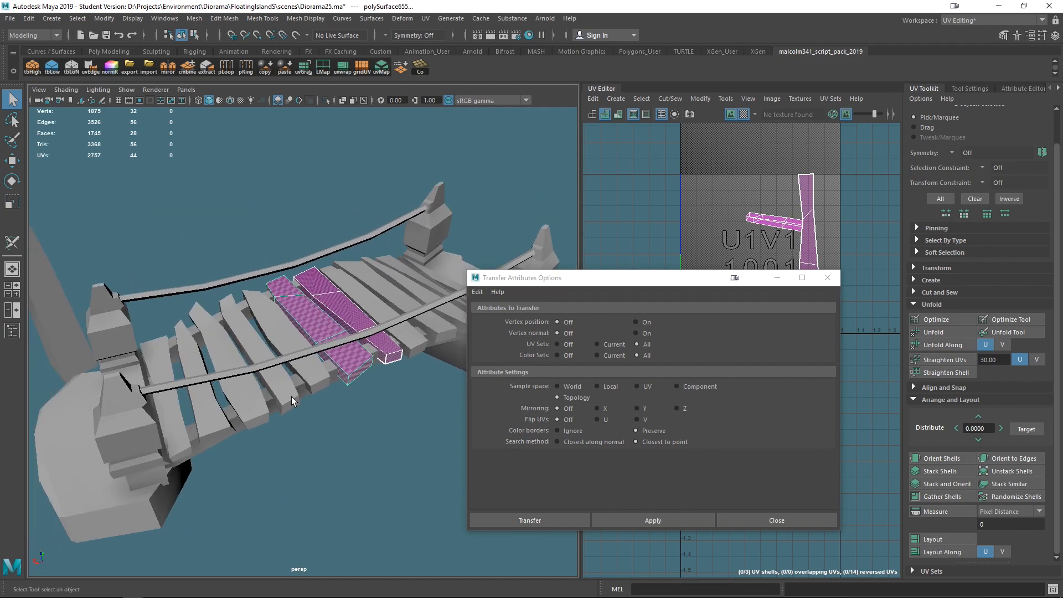
click(222, 342)
shift+click(307, 311)
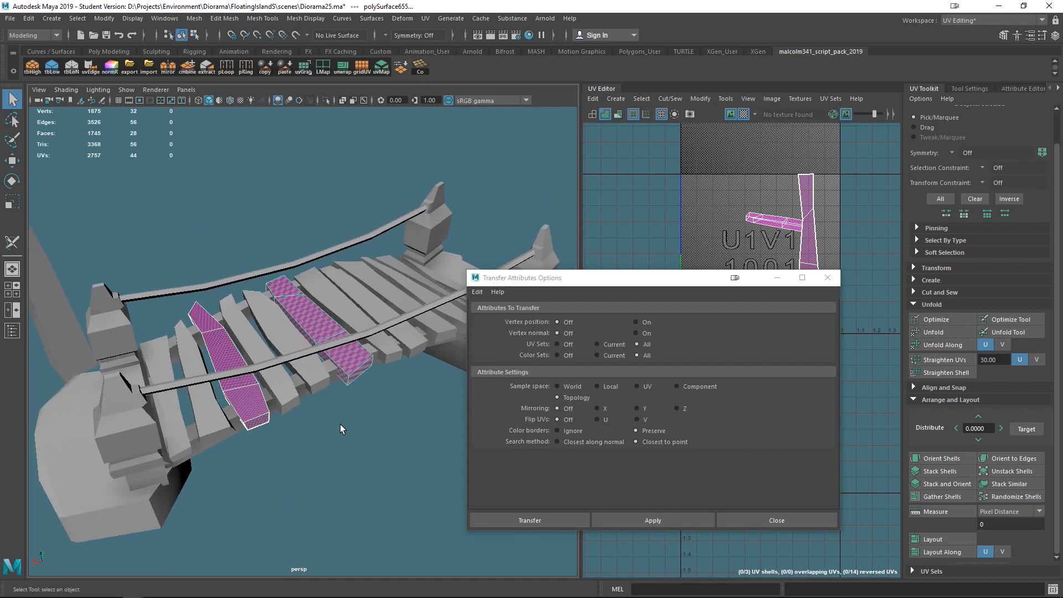
key(g)
- Transfer UVs from a selected unwrapped plank onto several adjacent planks at the centre
click(332, 323)
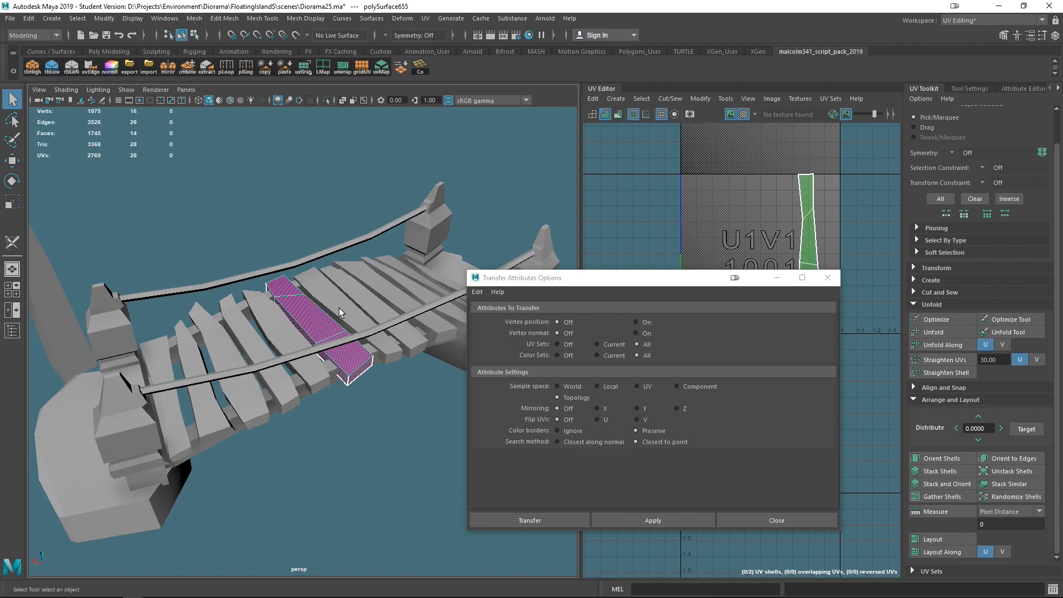
shift+click(343, 304)
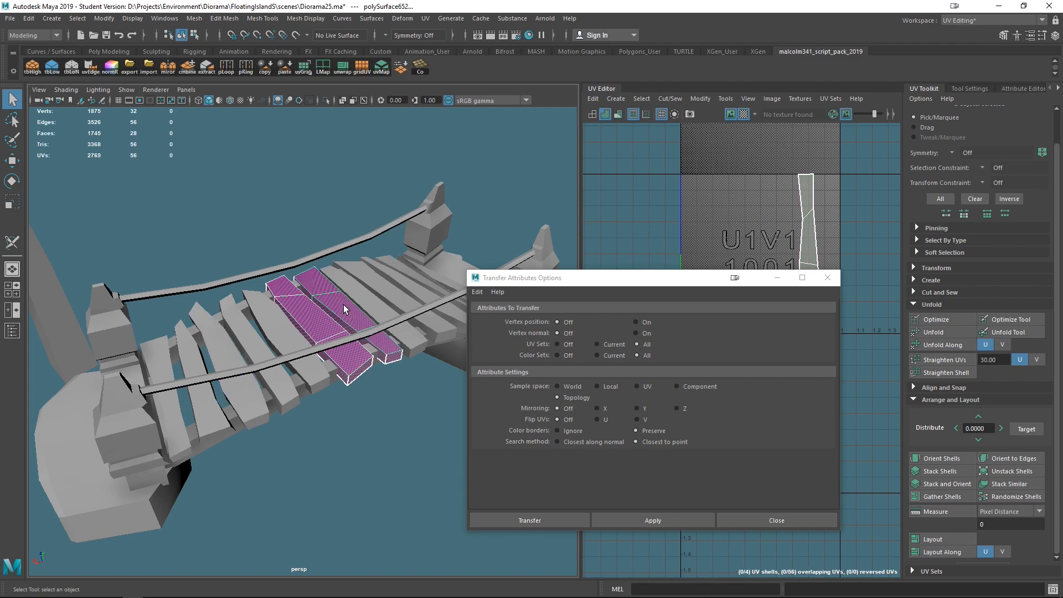
click(276, 324)
click(308, 312)
shift+click(286, 322)
key(g)
click(627, 519)
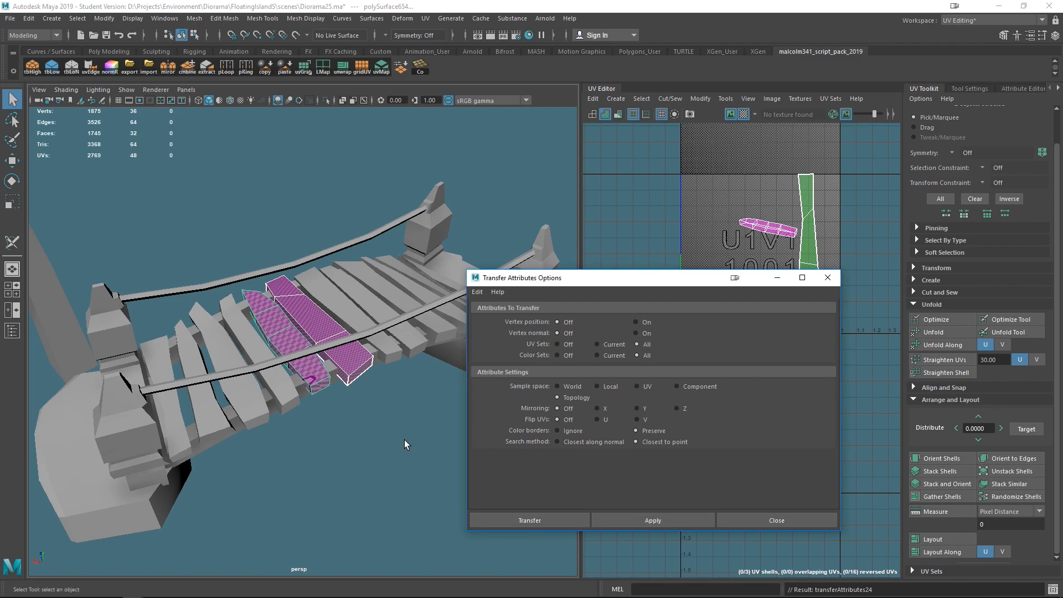
- Apply the UV transfer to another adjacent pair of planks
scroll(374, 421, up, 2)
click(233, 327)
shift+click(277, 325)
click(636, 520)
- Transfer UVs onto two more planks near the bridge's centre
mouse_move(365, 410)
alt+mouse_down()
mouse_move(343, 405)
mouse_move(366, 400)
alt+mouse_up()
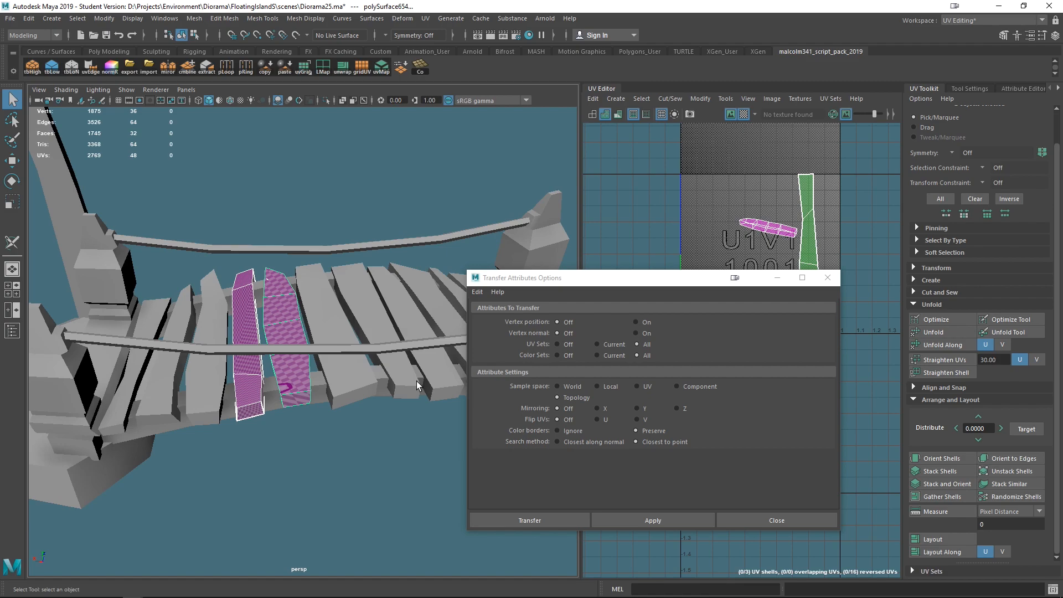
click(405, 382)
shift+click(293, 385)
key(g)
click(344, 385)
shift+click(297, 385)
key(g)
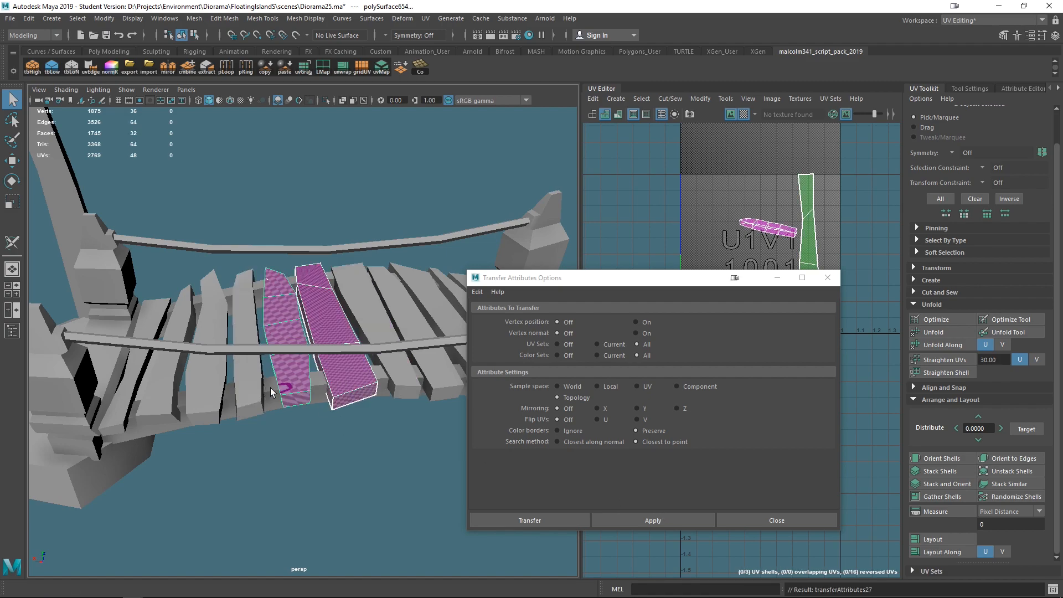
- Select a plank and cut UV seams along its corner edges with the 3D Cut and Sew UV tool
click(189, 388)
alt+right_drag(289, 402, 310, 423)
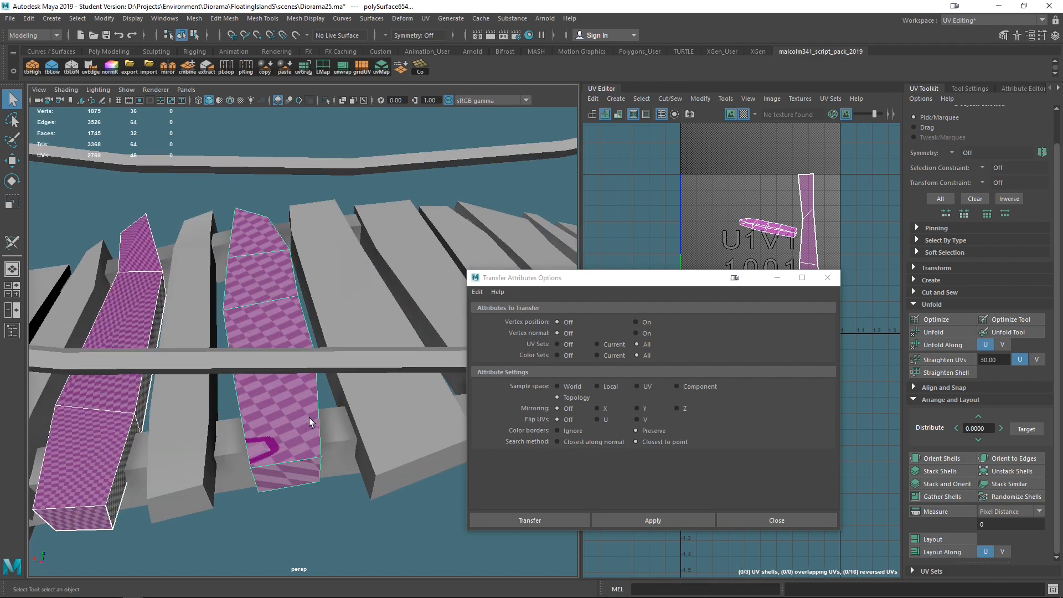
alt+drag(310, 423, 316, 421)
click(325, 421)
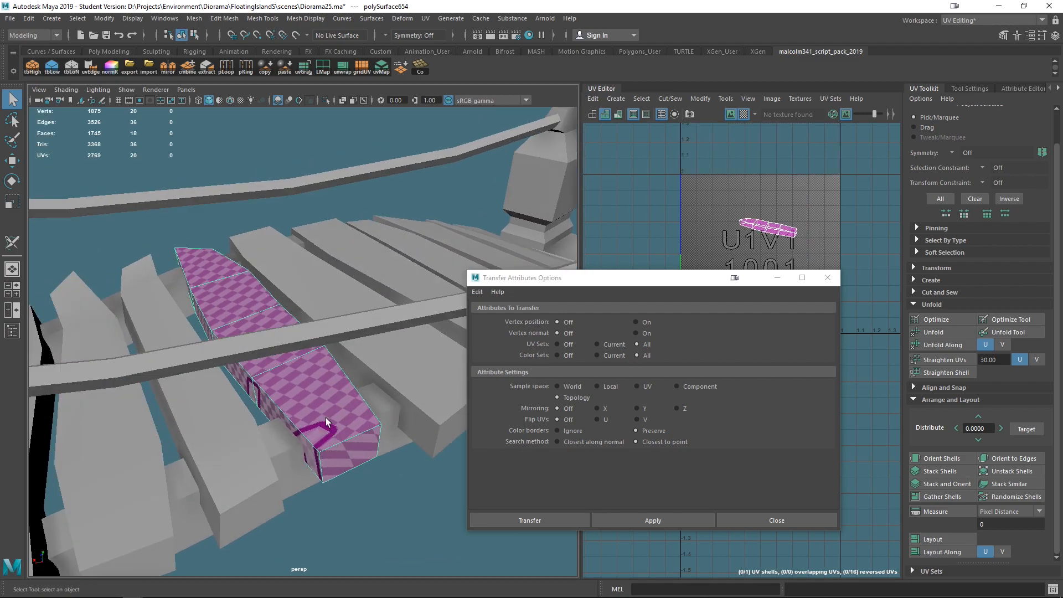
click(11, 242)
alt+drag(260, 363, 233, 345)
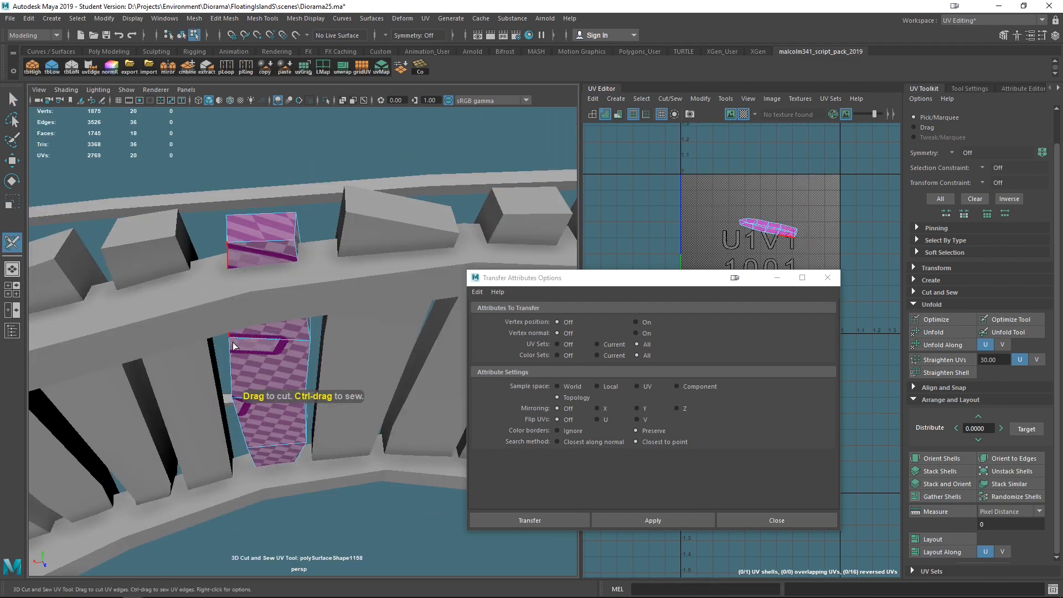
click(227, 348)
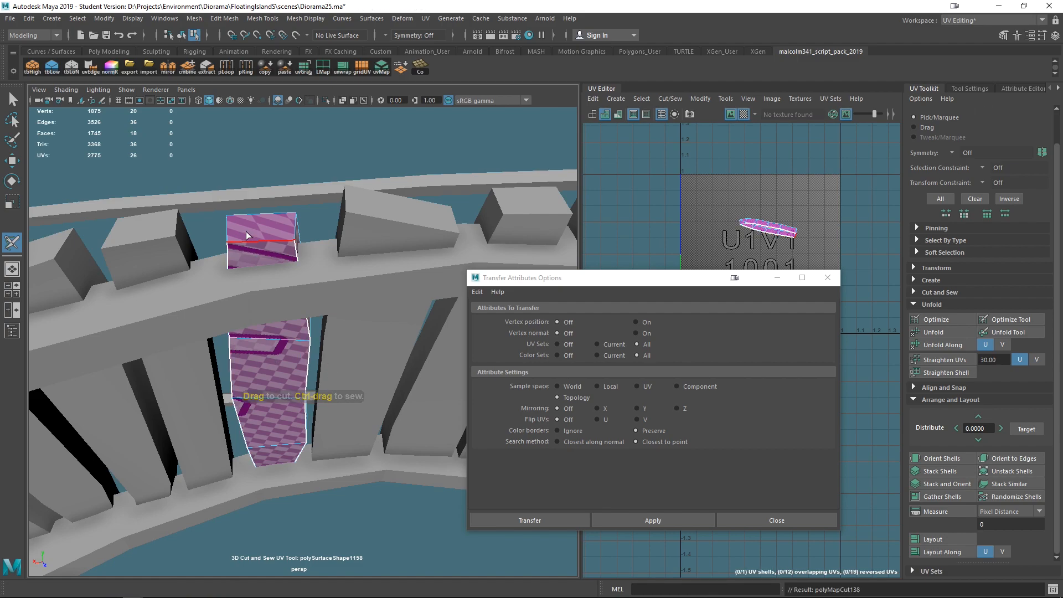
click(295, 233)
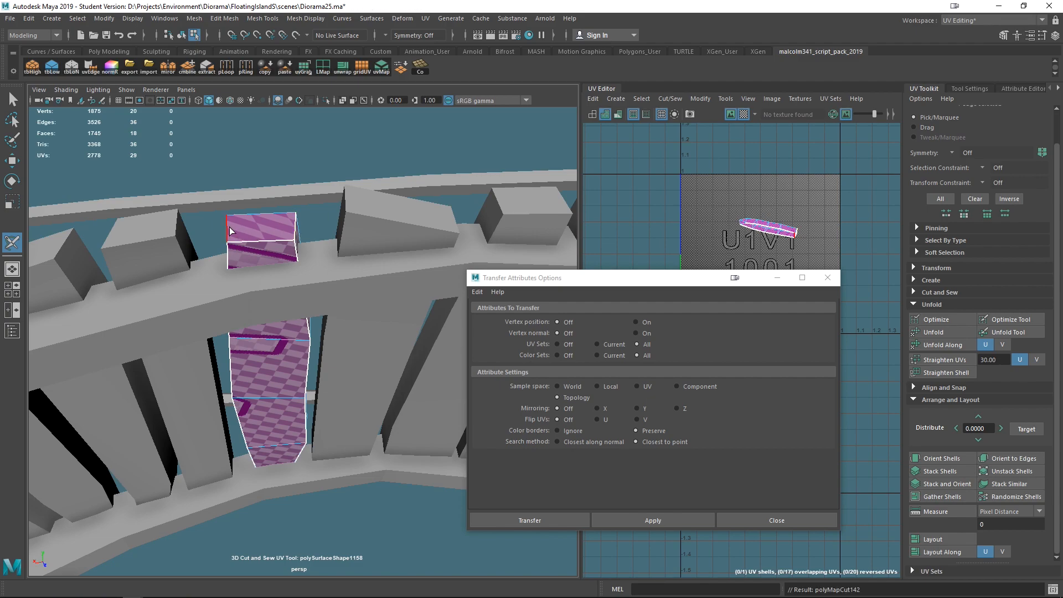
alt+drag(299, 260, 145, 446)
scroll(287, 272, up, 4)
click(313, 139)
drag(278, 150, 281, 158)
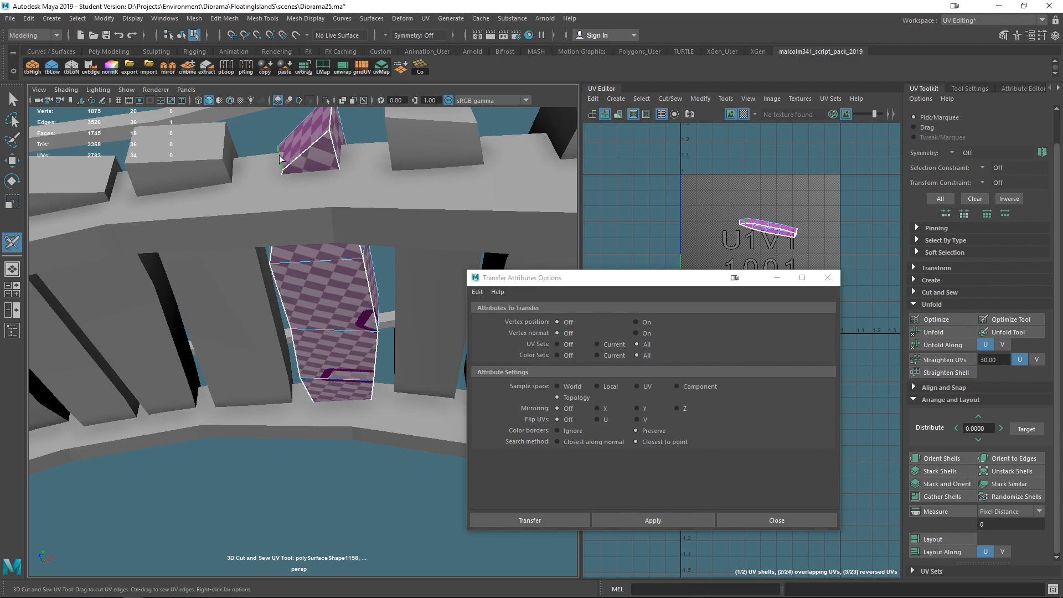
- Select all the bridge planks across the whole walkway
alt+drag(340, 286, 244, 272)
key(q)
right_drag(240, 267, 307, 240)
alt+right_drag(311, 238, 275, 290)
alt+drag(301, 311, 292, 203)
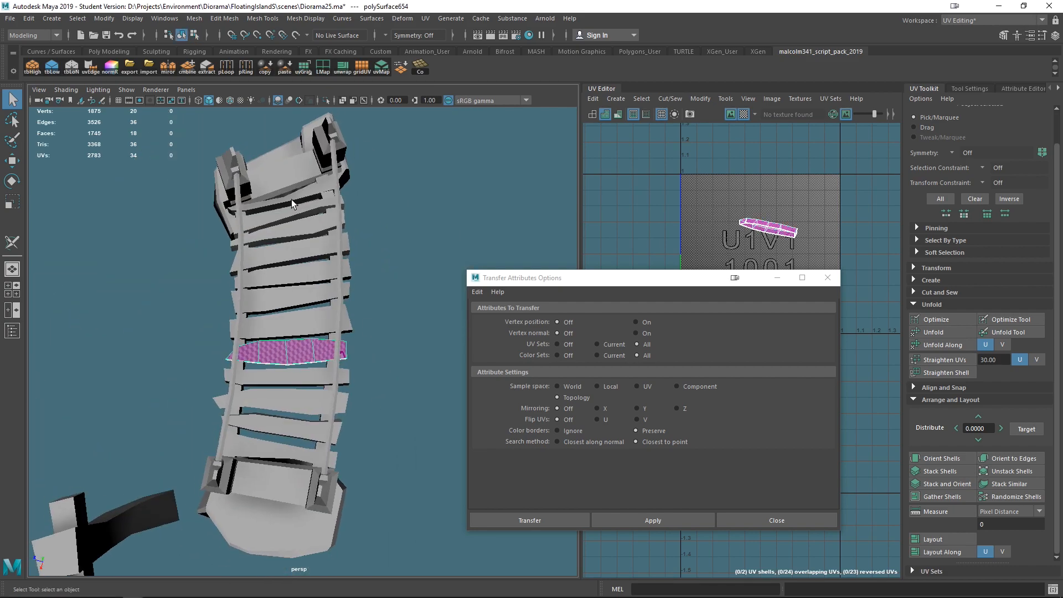
drag(264, 464, 264, 465)
alt+drag(433, 394, 310, 360)
ctrl+click(109, 403)
alt+right_drag(235, 434, 332, 414)
ctrl+click(427, 386)
alt+middle_drag(332, 414, 228, 389)
alt+drag(226, 389, 364, 428)
alt+middle_drag(328, 375, 305, 282)
alt+right_drag(305, 282, 288, 271)
alt+right_drag(282, 346, 287, 328)
alt+drag(287, 327, 263, 292)
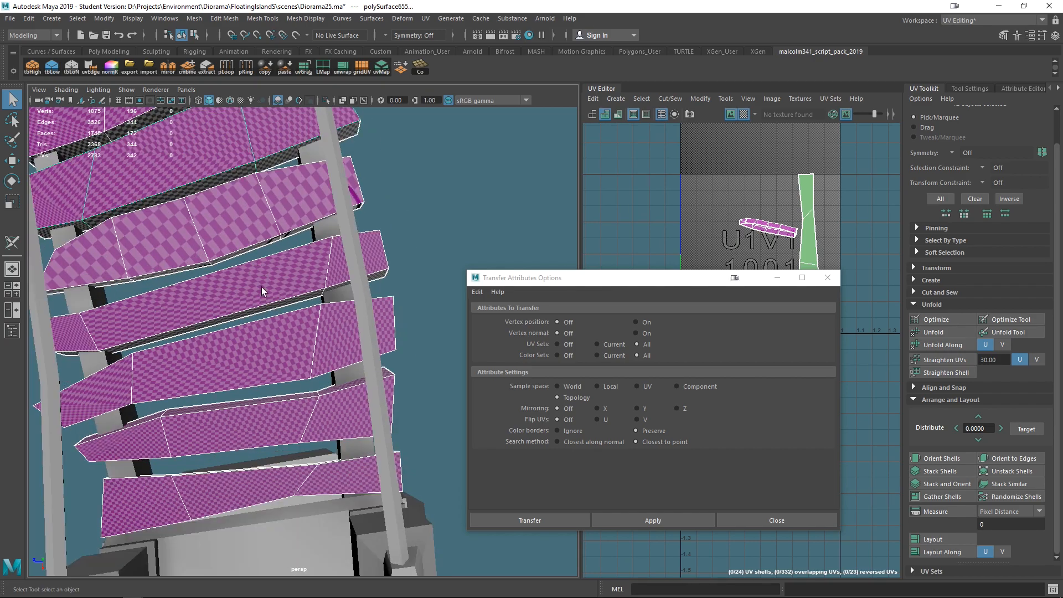
alt+middle_drag(250, 265, 262, 291)
alt+drag(381, 341, 351, 313)
- Convert the plank selection to UV shells and unfold them
scroll(326, 305, down, 5)
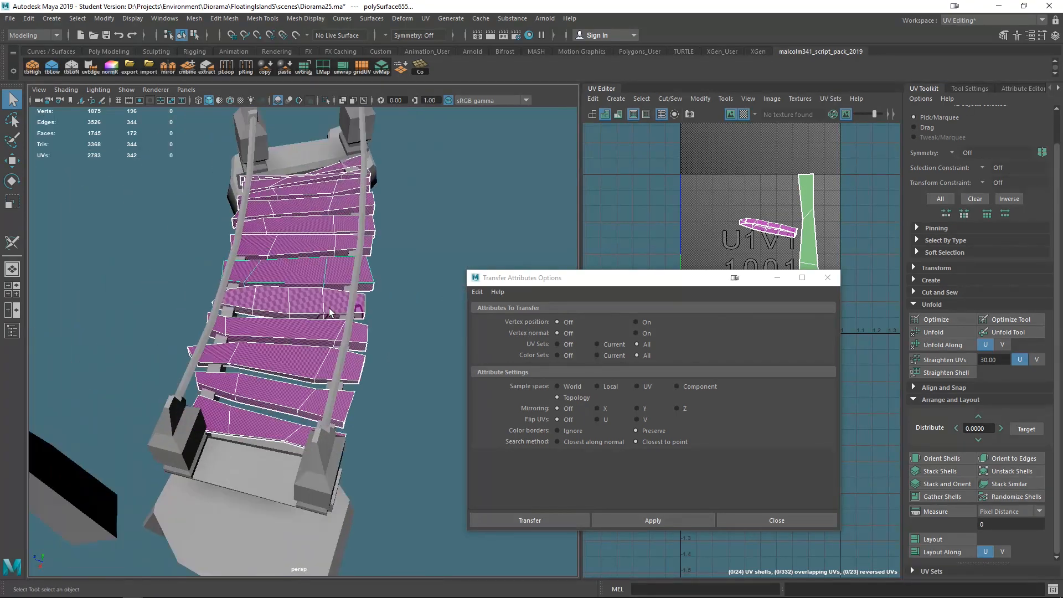
click(8, 246)
right_click(253, 247)
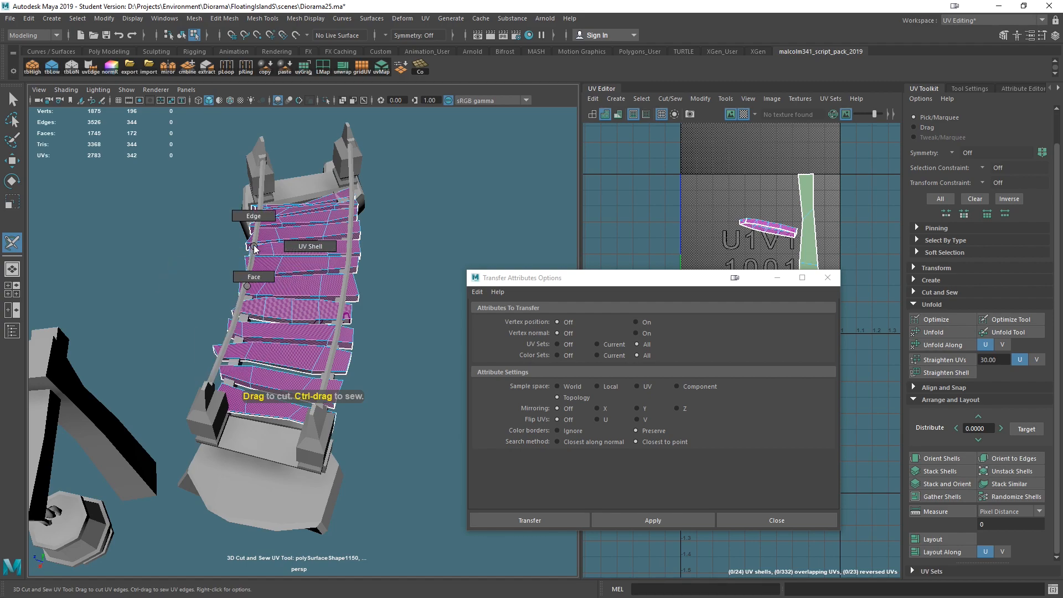
click(311, 252)
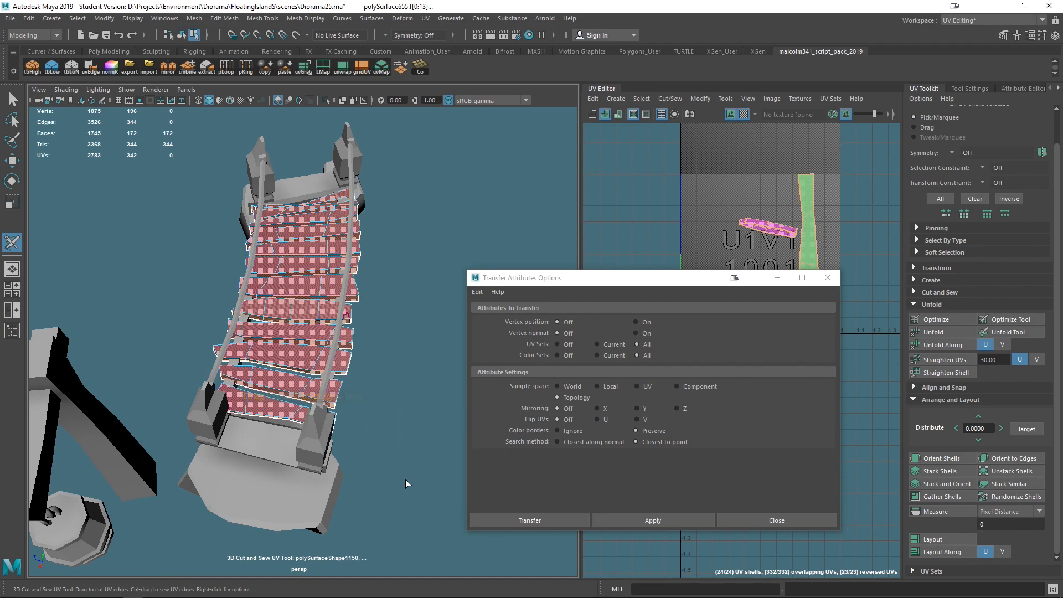
key(ctrl+u)
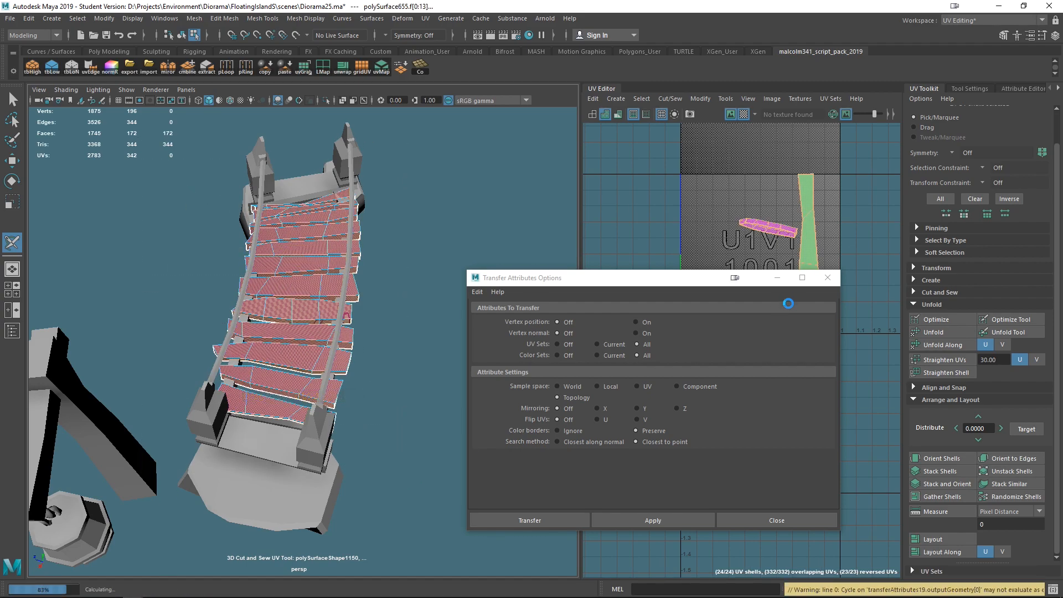
click(777, 278)
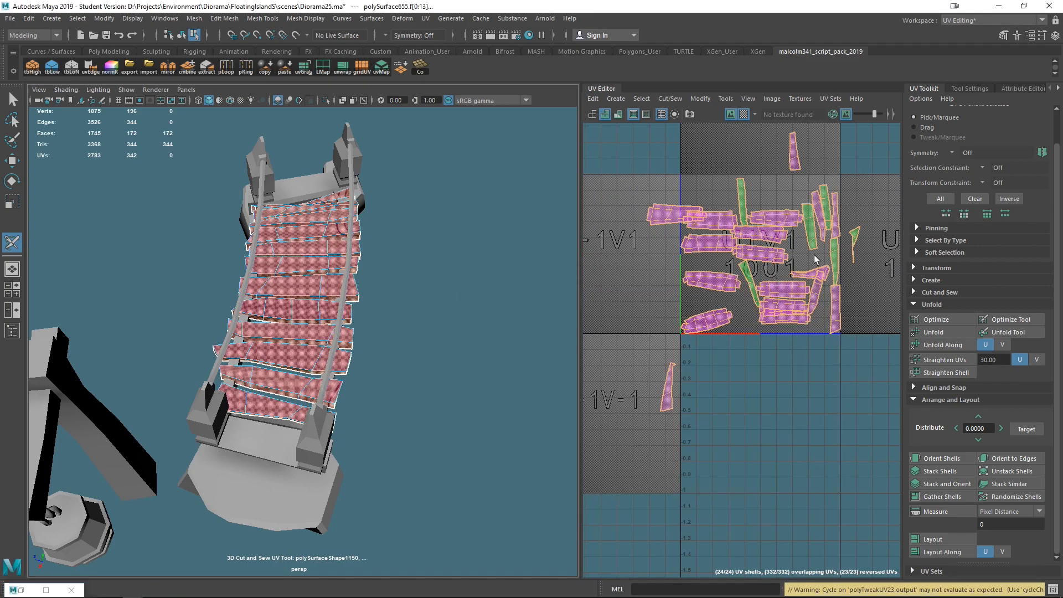
- Orient the plank UV shells and lay them out in the UV space
click(932, 459)
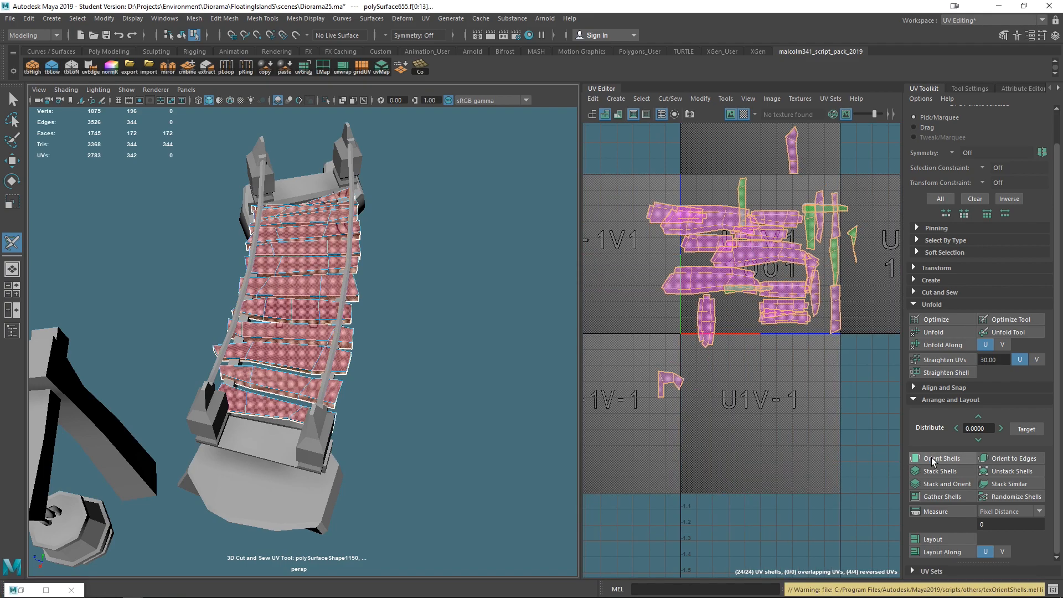
click(934, 539)
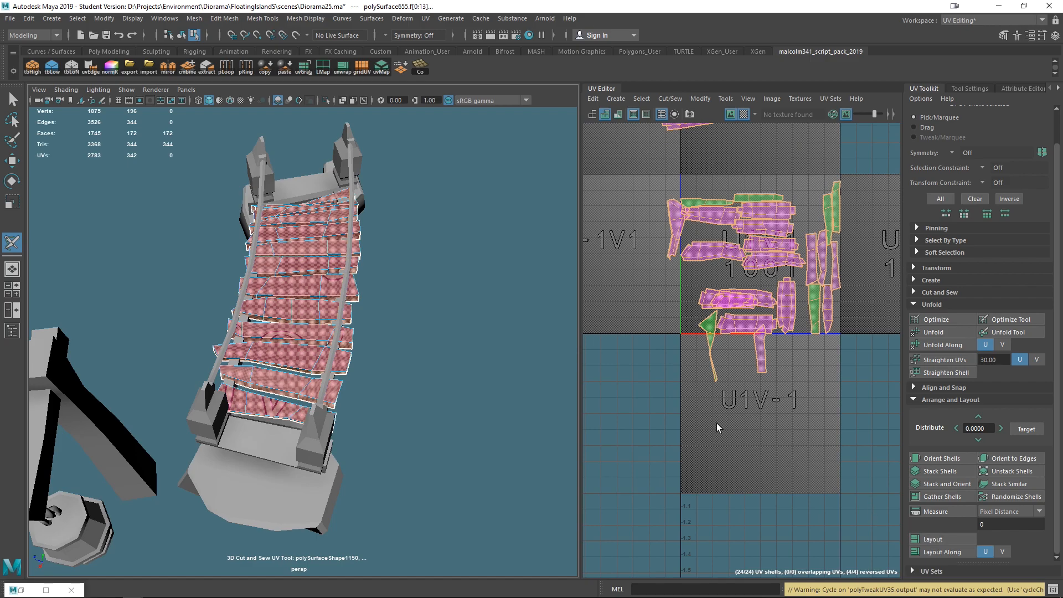
alt+drag(497, 344, 413, 333)
scroll(423, 345, up, 3)
alt+middle_drag(427, 276, 371, 237)
scroll(372, 238, down, 6)
scroll(682, 293, down, 3)
scroll(681, 293, up, 4)
scroll(740, 251, down, 4)
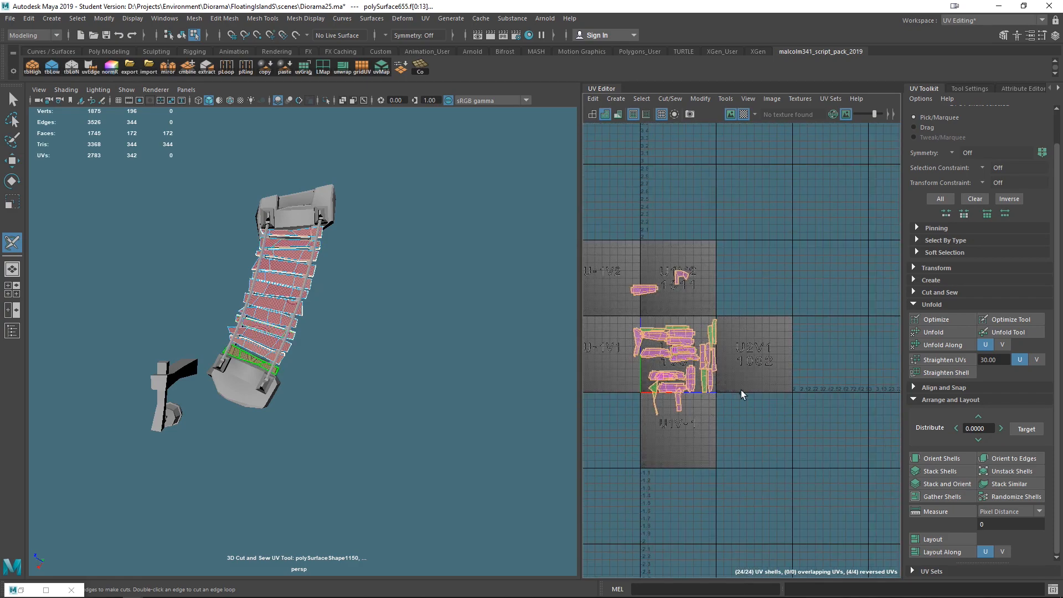
- Select the two rocky base blocks at both ends of the bridge
key(w)
scroll(741, 386, down, 5)
drag(677, 461, 610, 458)
scroll(286, 378, up, 5)
scroll(286, 379, down, 5)
alt+drag(363, 363, 316, 312)
scroll(341, 340, down, 4)
alt+drag(342, 354, 223, 406)
scroll(357, 408, up, 5)
alt+drag(356, 407, 384, 410)
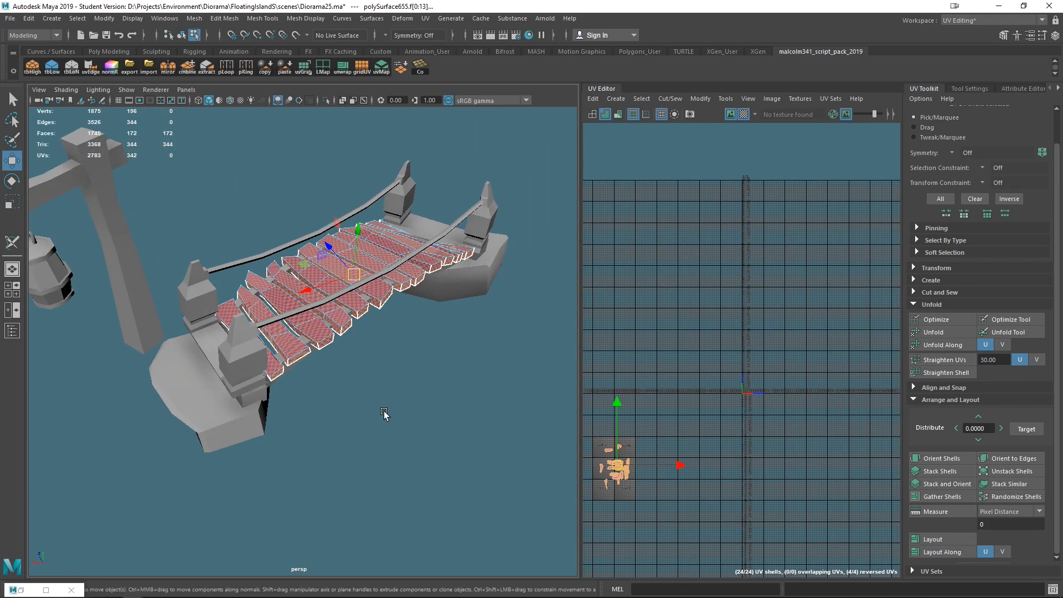
alt+drag(207, 345, 264, 303)
click(307, 332)
right_drag(397, 257, 458, 231)
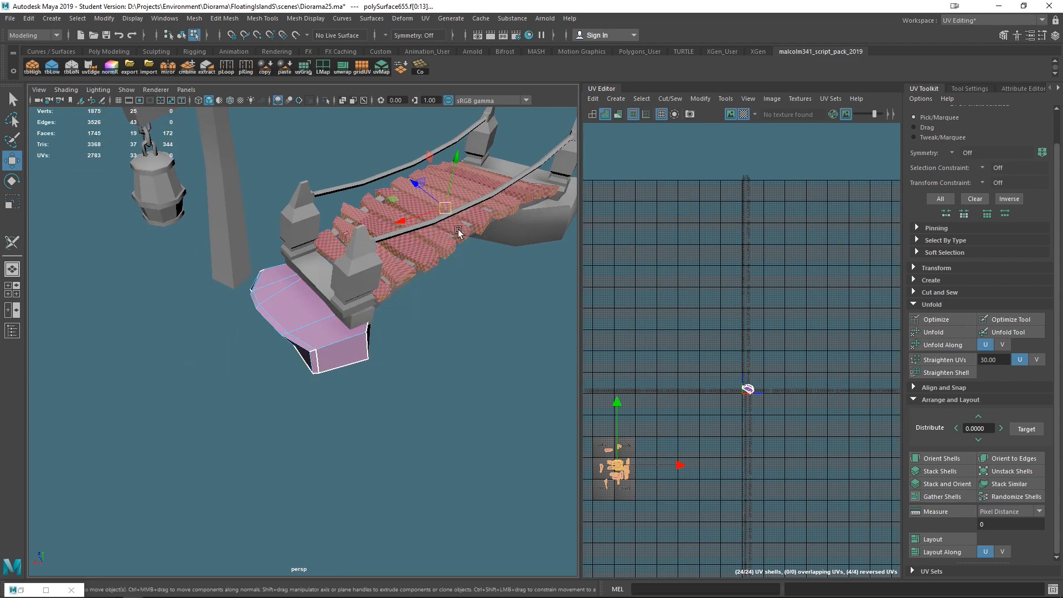
click(304, 316)
key(f)
alt+drag(379, 384, 501, 356)
scroll(500, 356, down, 5)
alt+middle_drag(501, 356, 231, 415)
alt+drag(231, 416, 359, 411)
shift+click(386, 399)
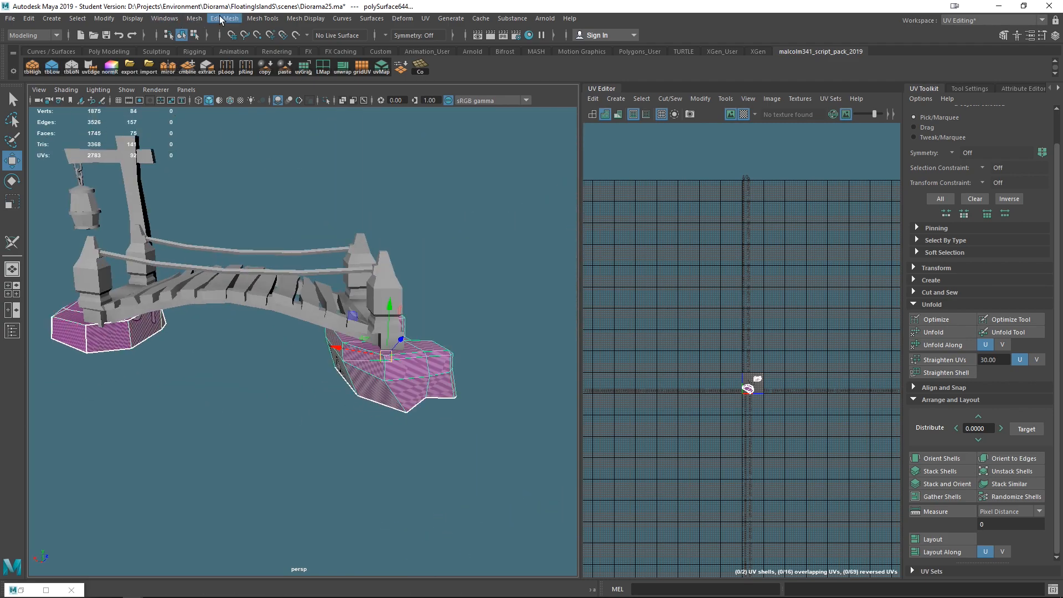
- Transfer UV attributes between the two rock bases with Transfer Attributes
click(197, 19)
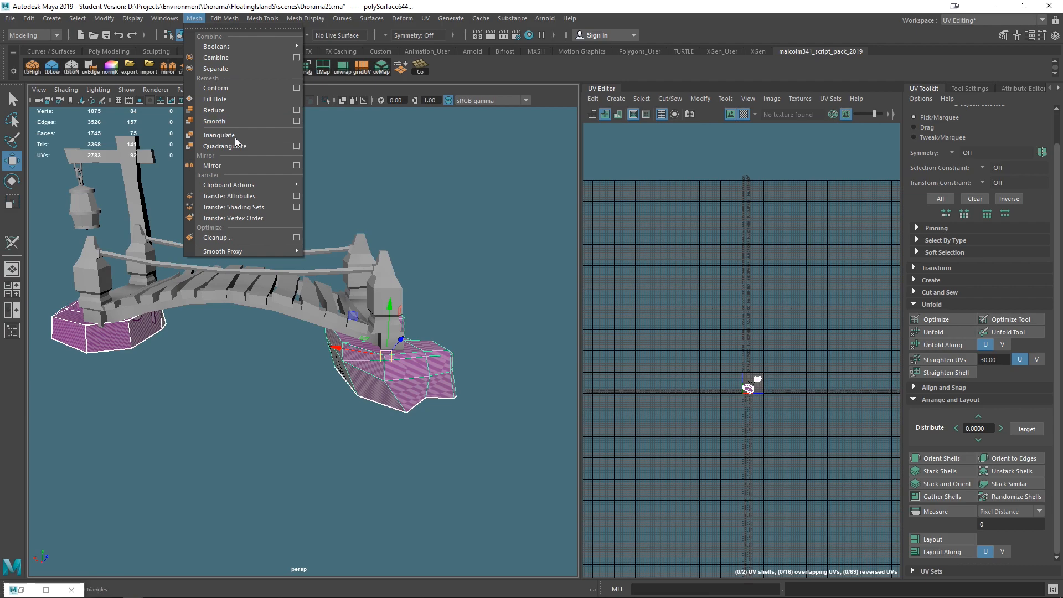
mouse_move(230, 184)
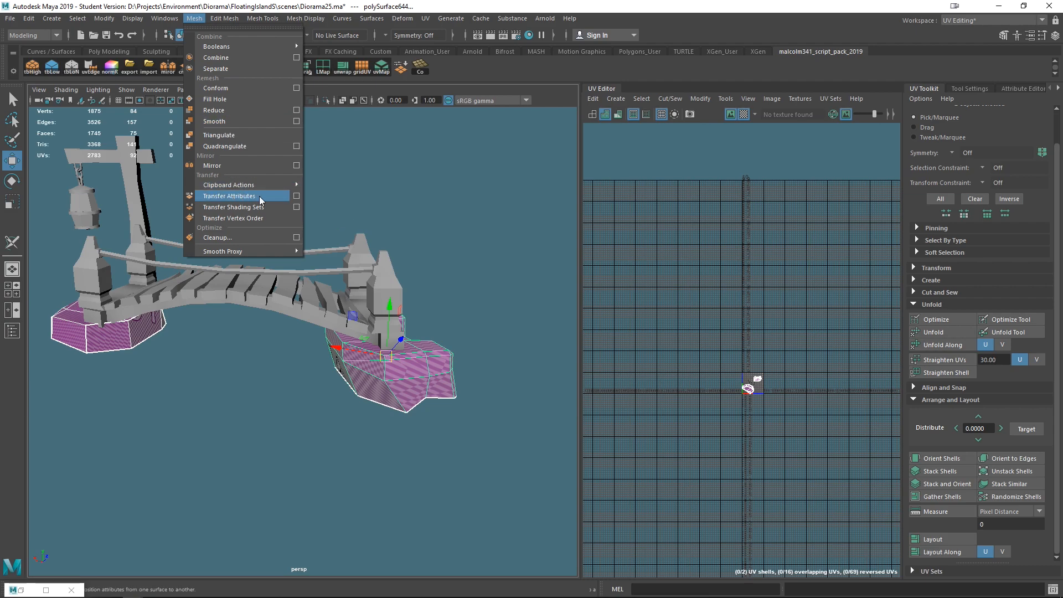
click(296, 197)
click(627, 517)
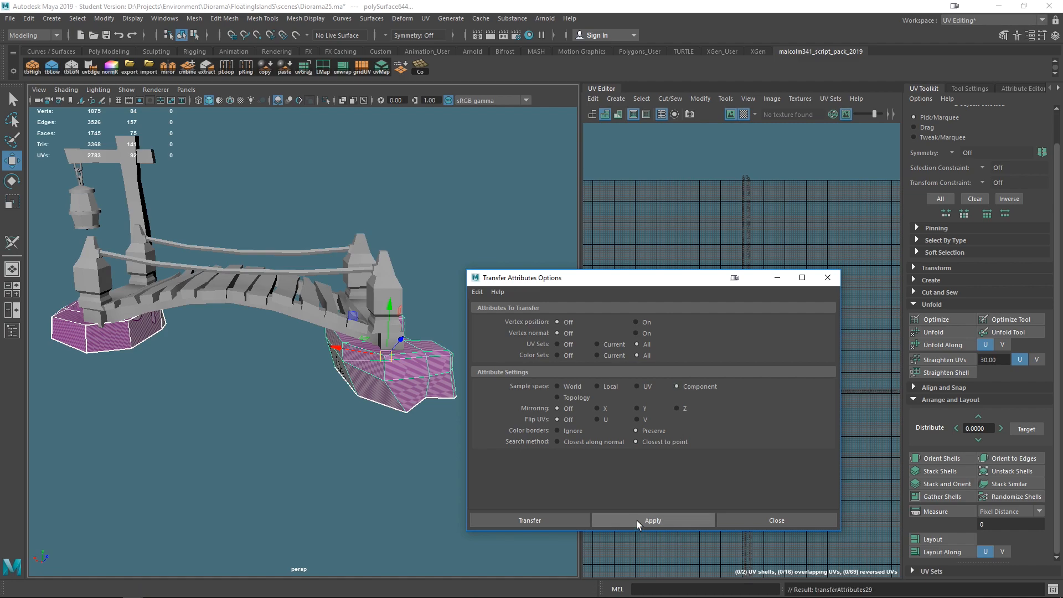
alt+drag(255, 390, 304, 362)
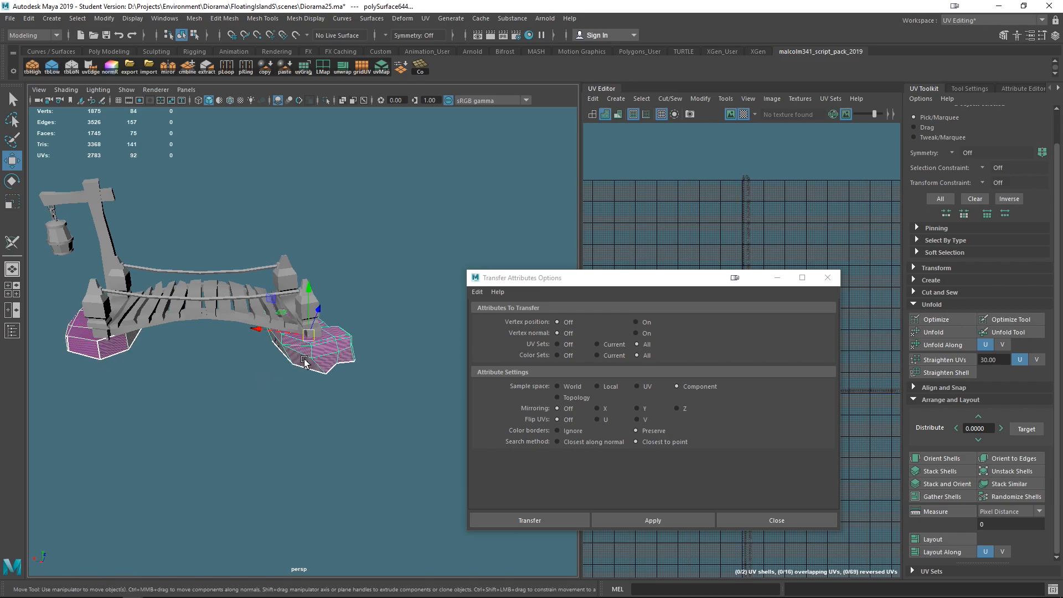
click(626, 520)
- Close the Transfer Attributes options dialog
scroll(383, 432, up, 3)
alt+drag(383, 432, 430, 462)
scroll(399, 434, down, 5)
alt+drag(311, 416, 262, 419)
alt+drag(349, 443, 322, 470)
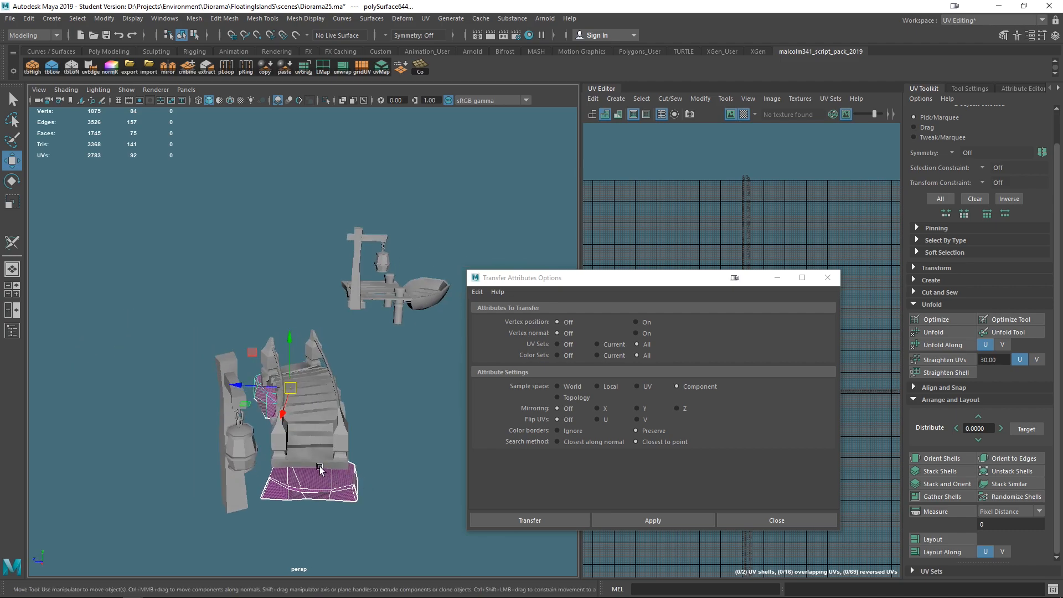
alt+middle_drag(322, 470, 327, 373)
scroll(283, 383, up, 4)
alt+drag(282, 383, 337, 394)
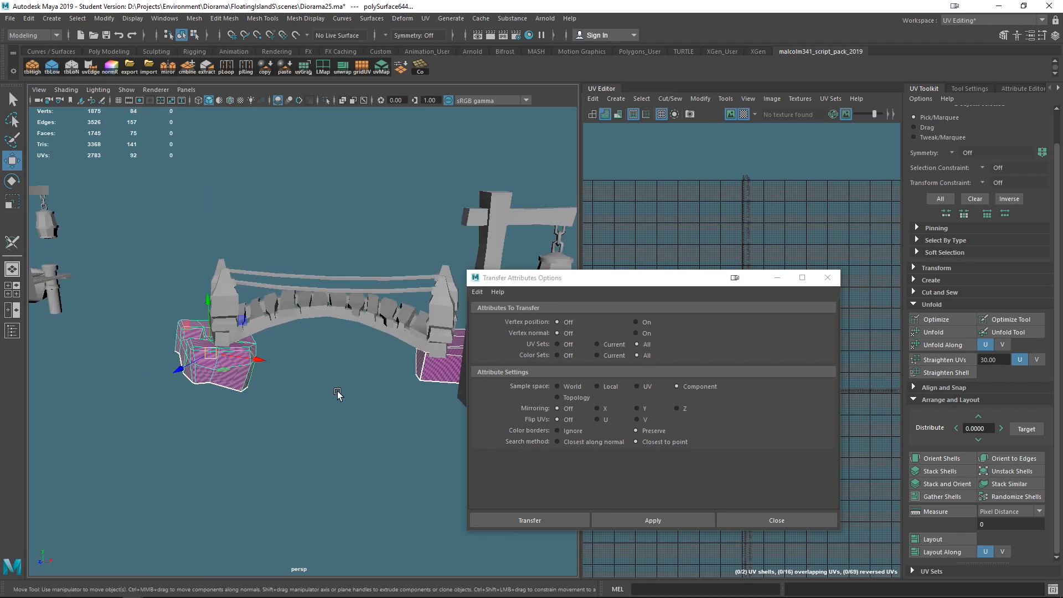
click(827, 279)
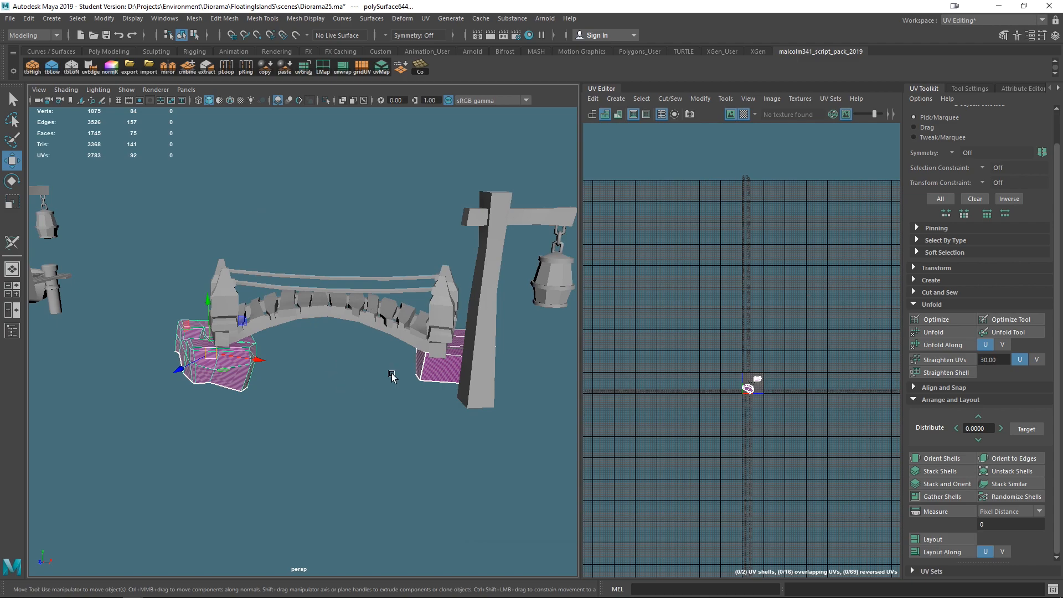
- Select the rock base under the bridge end and apply a Camera-based UV projection to it
scroll(268, 404, up, 5)
alt+drag(266, 403, 294, 345)
scroll(387, 448, up, 5)
right_click(295, 346)
click(293, 238)
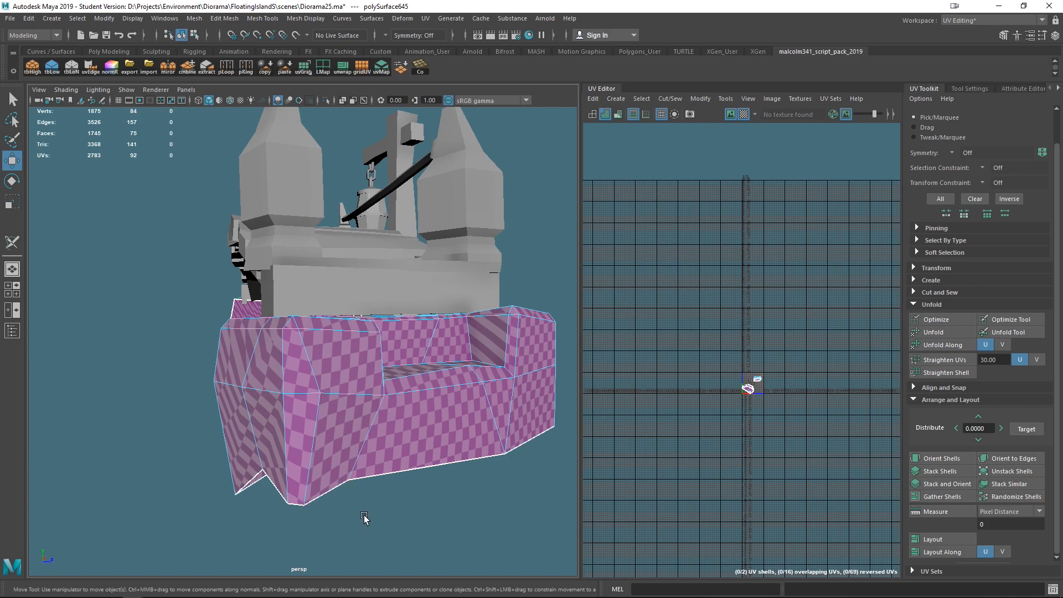
alt+drag(316, 483, 343, 390)
key(q)
click(359, 357)
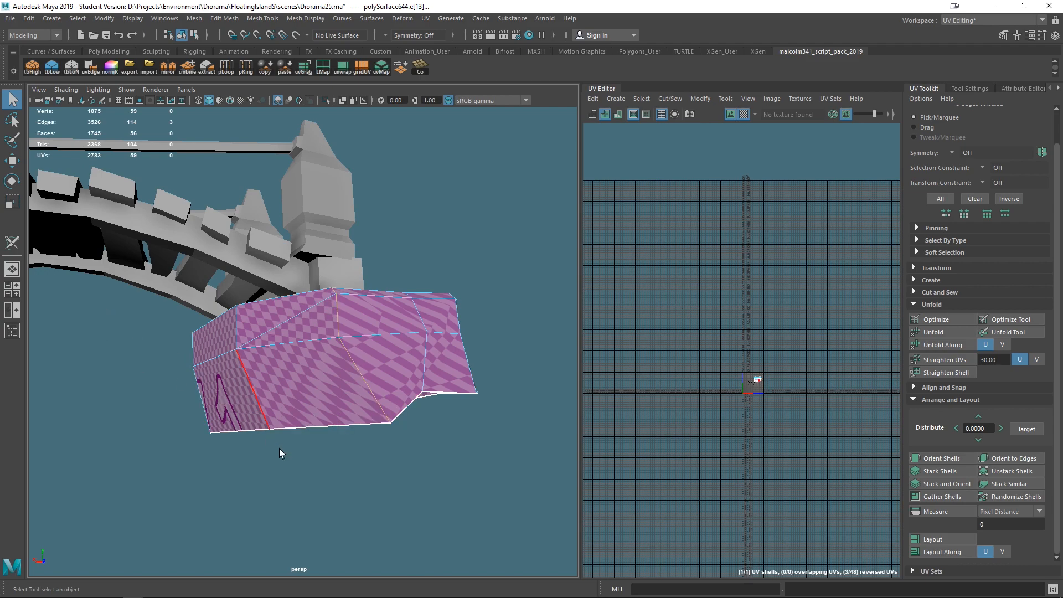
right_drag(365, 356, 380, 276)
click(424, 20)
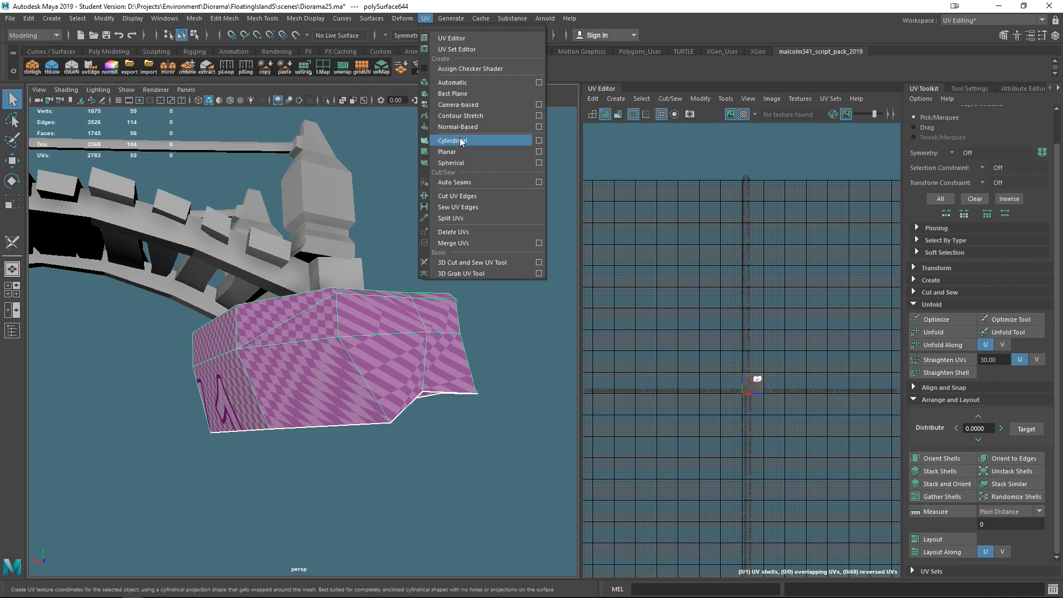
click(477, 103)
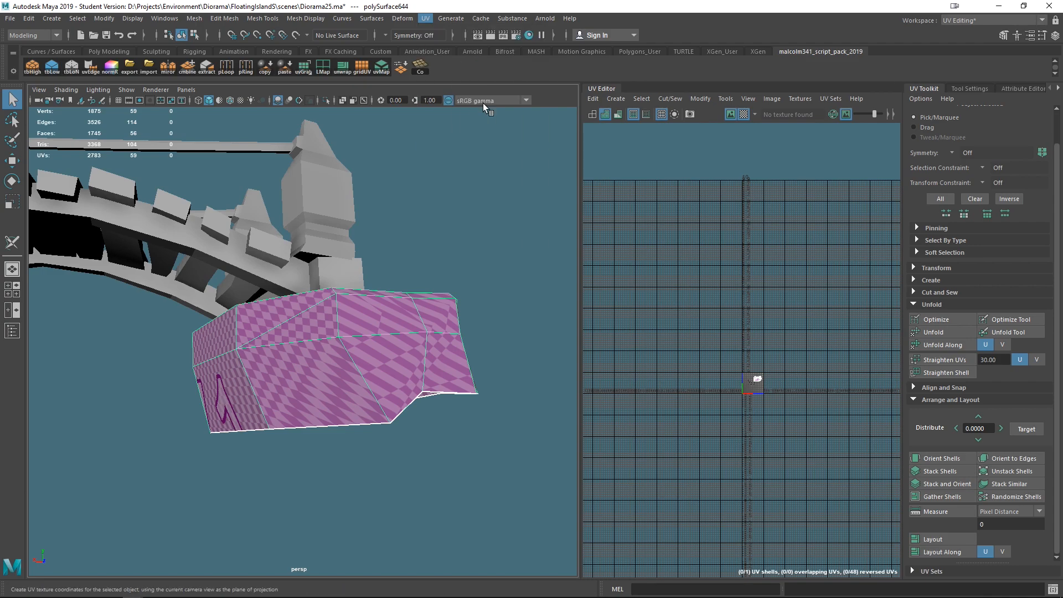
alt+drag(375, 351, 369, 361)
right_drag(342, 373, 341, 239)
alt+drag(394, 503, 317, 408)
alt+drag(391, 479, 380, 407)
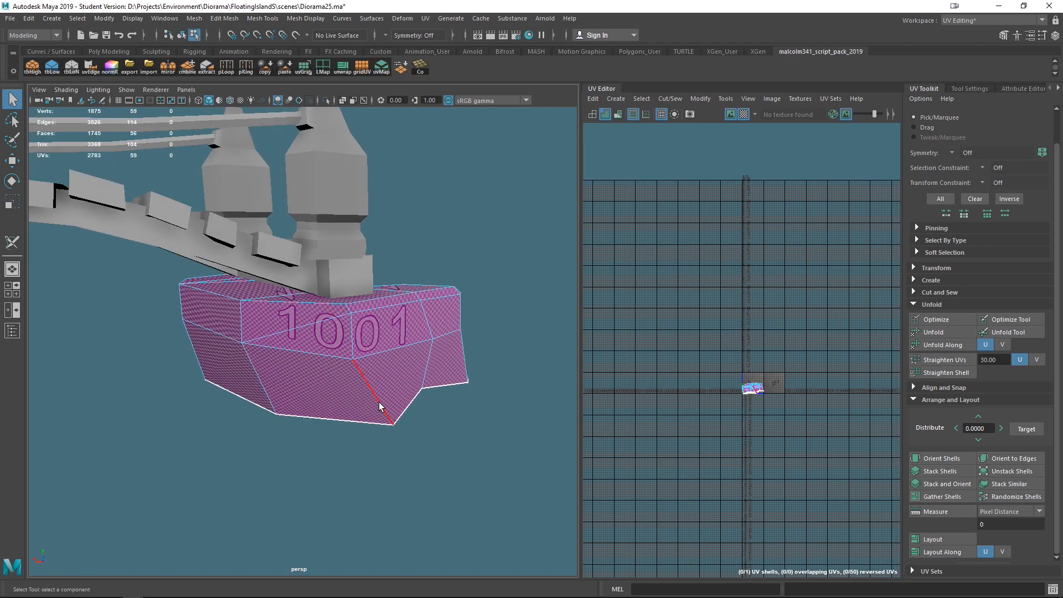
- Cut UV seams along the rock base's top and corner edges with the 3D Cut and Sew UV tool
alt+drag(261, 464, 283, 452)
click(13, 245)
alt+drag(397, 406, 372, 378)
double_click(381, 381)
alt+drag(412, 527, 295, 376)
click(210, 265)
mouse_move(327, 410)
alt+mouse_down()
mouse_move(356, 467)
mouse_move(311, 434)
mouse_move(308, 415)
mouse_move(220, 425)
mouse_move(386, 434)
mouse_move(381, 422)
mouse_move(338, 426)
alt+mouse_up()
click(257, 323)
alt+drag(259, 325, 318, 369)
click(265, 256)
click(196, 324)
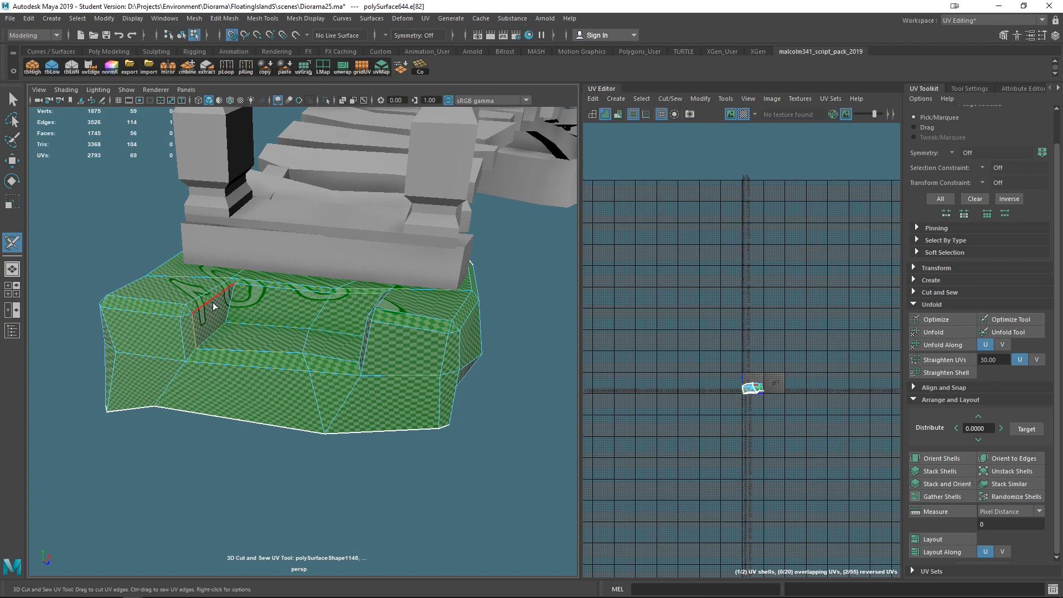
click(263, 290)
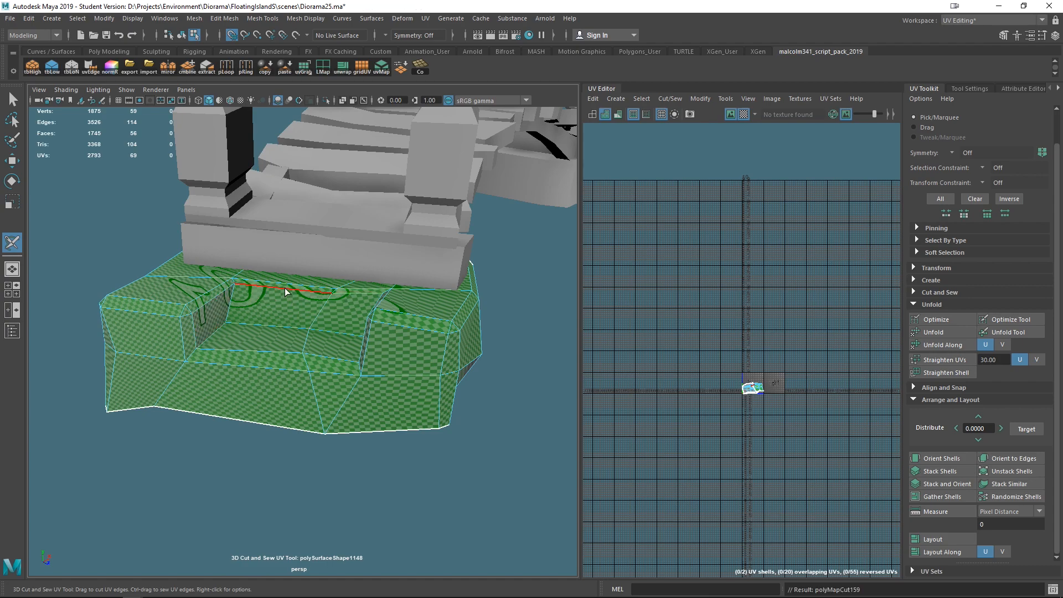
click(200, 301)
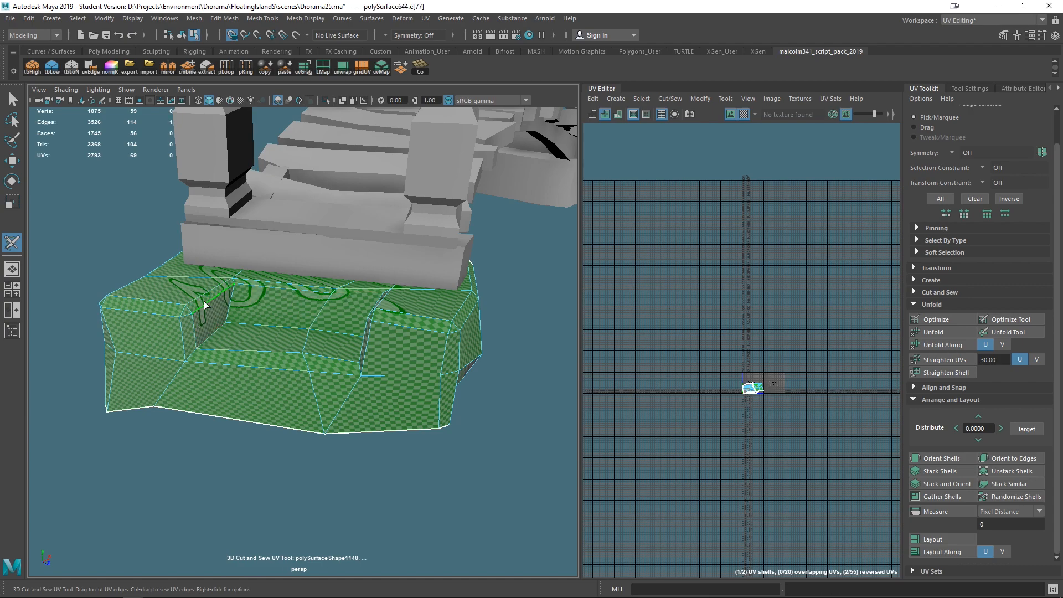
click(254, 338)
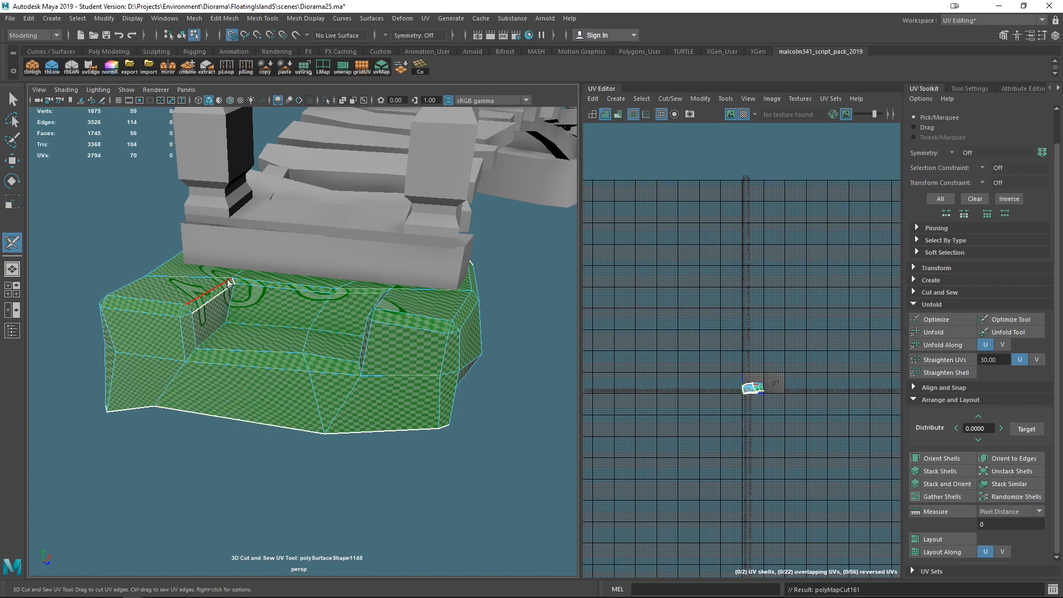
- Undo the last two seam cuts, then recut and sew seams on the rock base's side edges
key(ctrl+z)
key(ctrl+z)
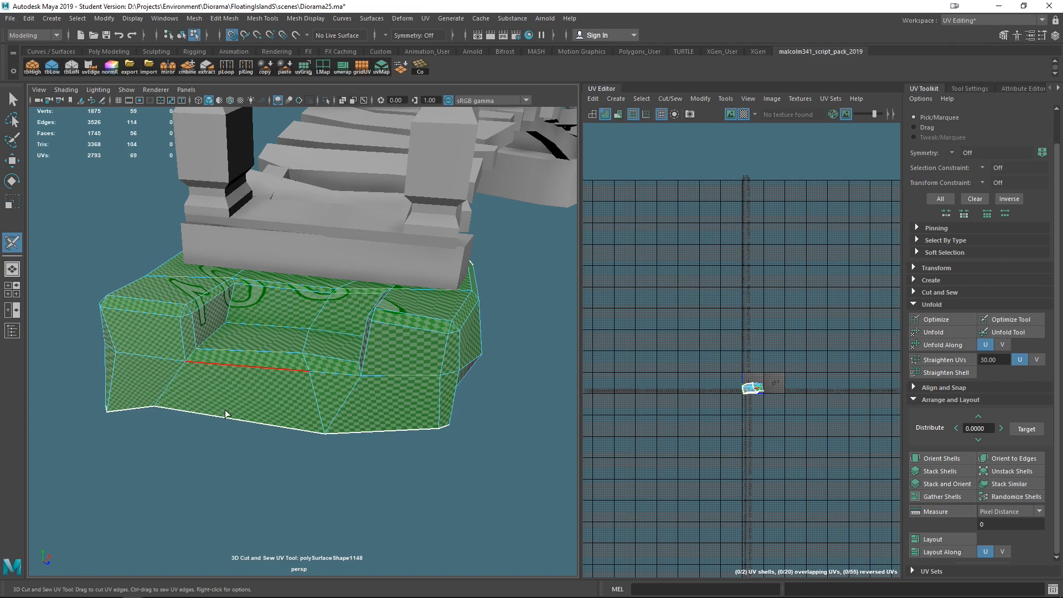
alt+drag(226, 415, 304, 434)
alt+drag(305, 398, 277, 292)
alt+drag(282, 386, 170, 327)
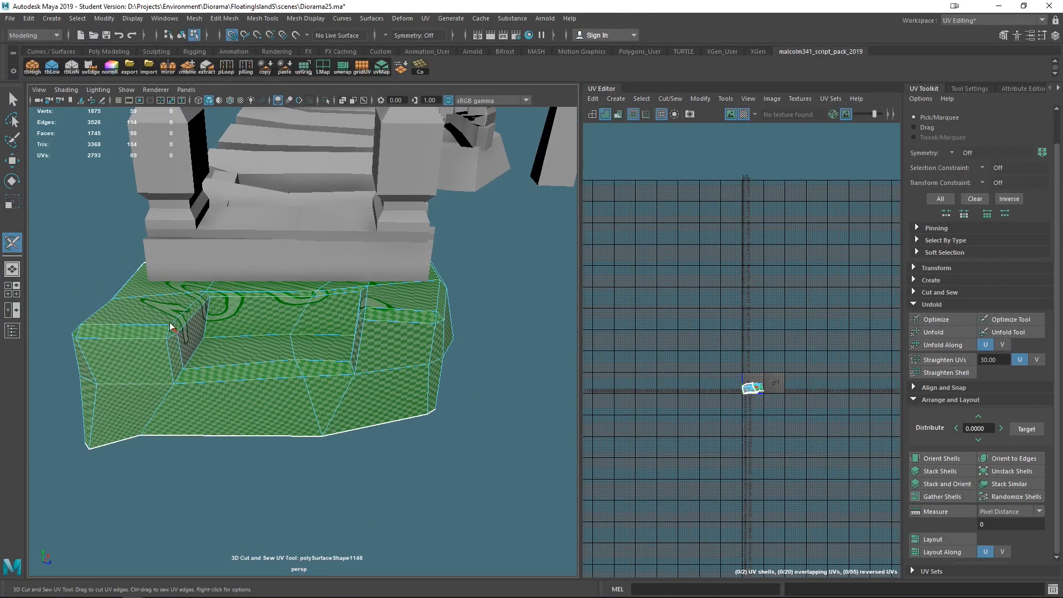
alt+drag(336, 432, 309, 341)
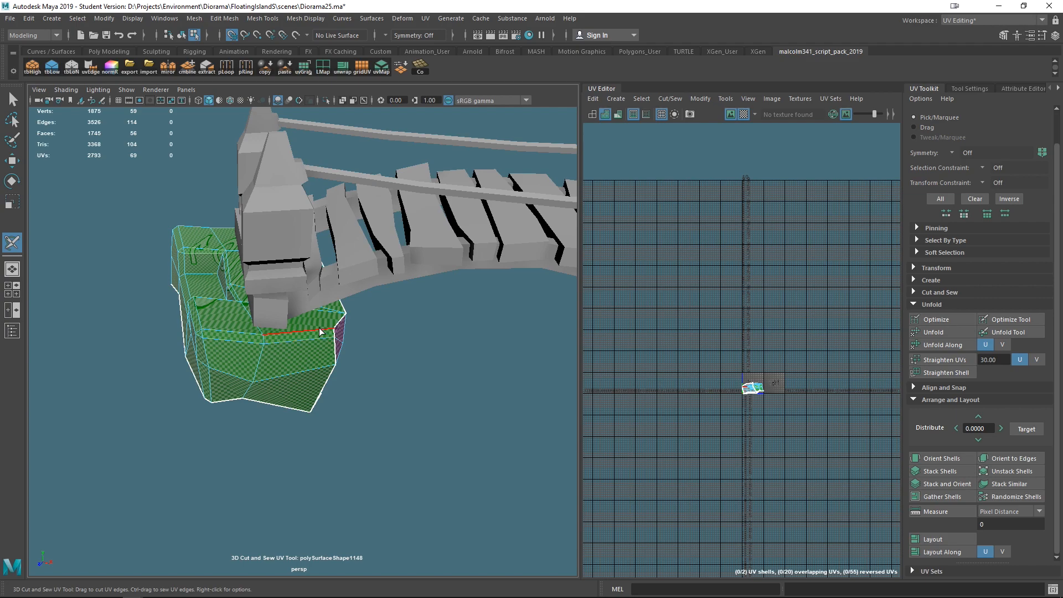
click(318, 328)
alt+drag(316, 431, 256, 429)
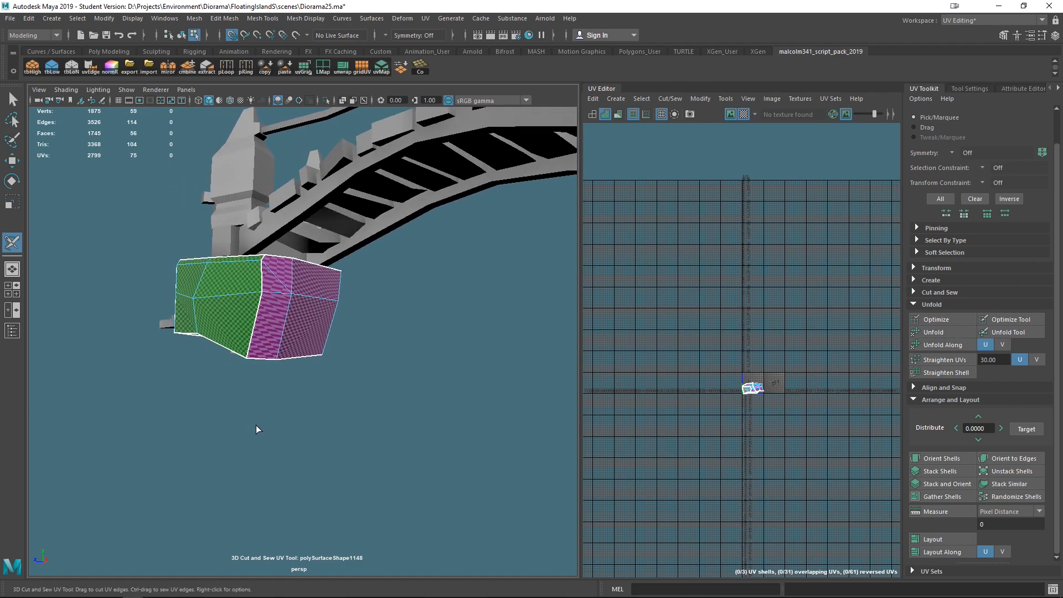
ctrl+click(257, 329)
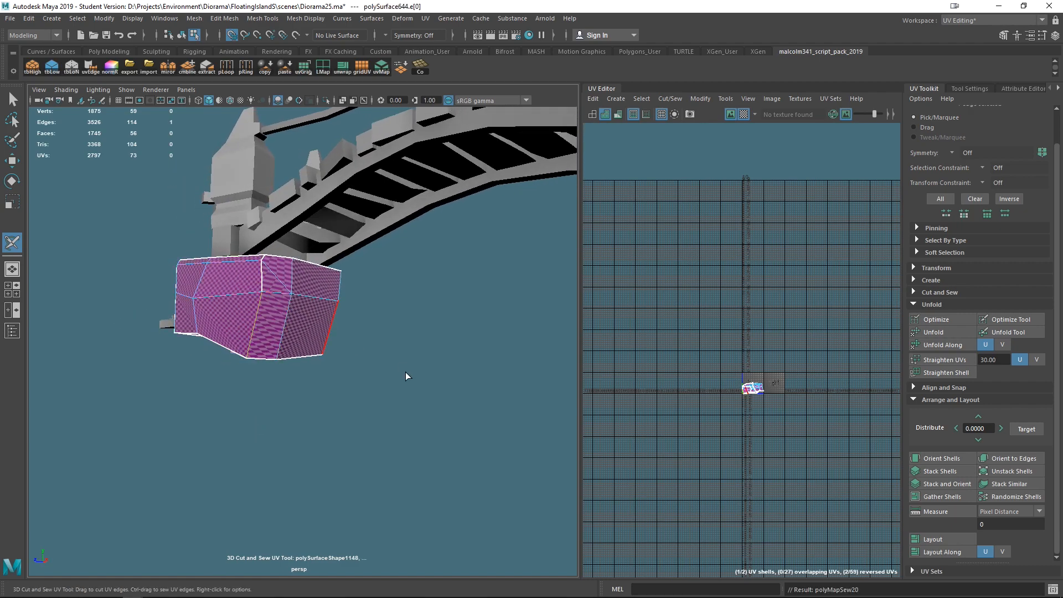
- Cut seams along the rock base's vertical corner edges on the far side
ctrl+click(263, 276)
alt+drag(371, 342, 380, 361)
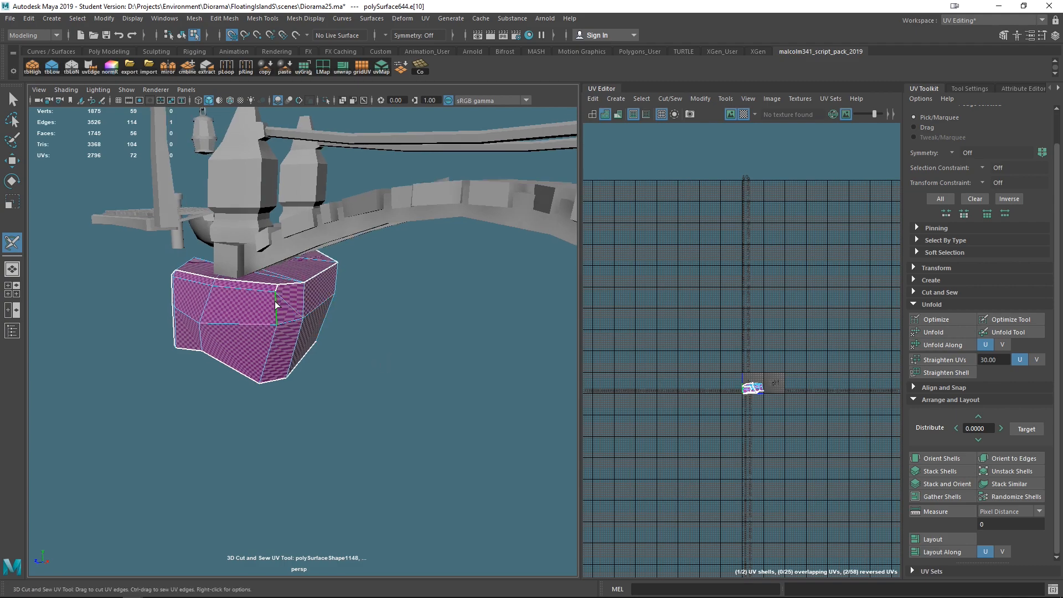
click(273, 353)
alt+drag(377, 437, 306, 388)
click(303, 366)
alt+drag(382, 459, 403, 455)
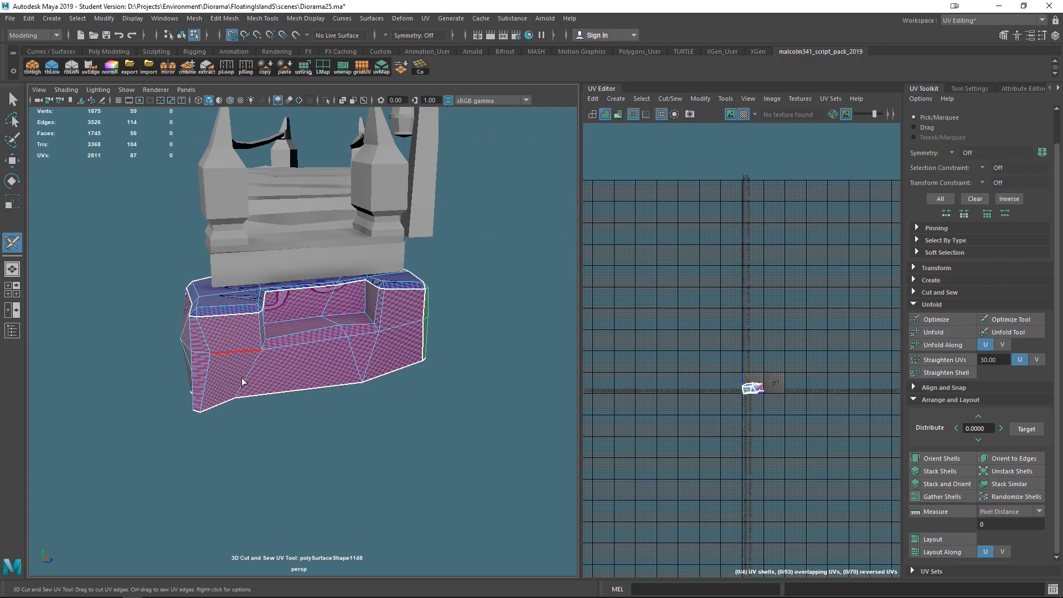
- Cut seams along the edges of the recess in the rock base's front and along its bottom edge
alt+drag(244, 381, 294, 383)
double_click(284, 371)
alt+drag(391, 448, 332, 450)
scroll(271, 384, up, 5)
click(240, 346)
click(449, 327)
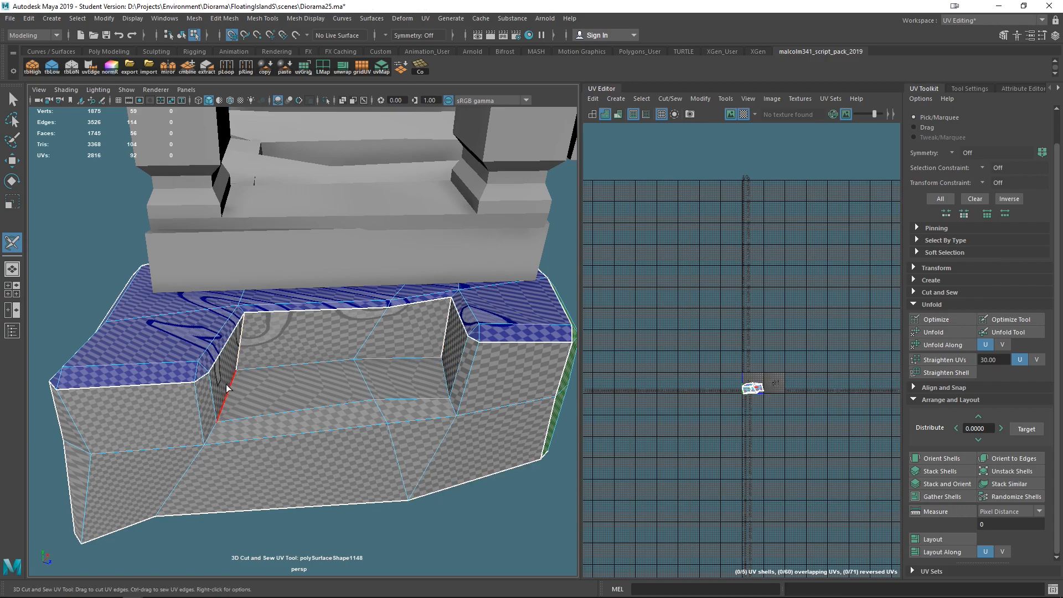
click(444, 376)
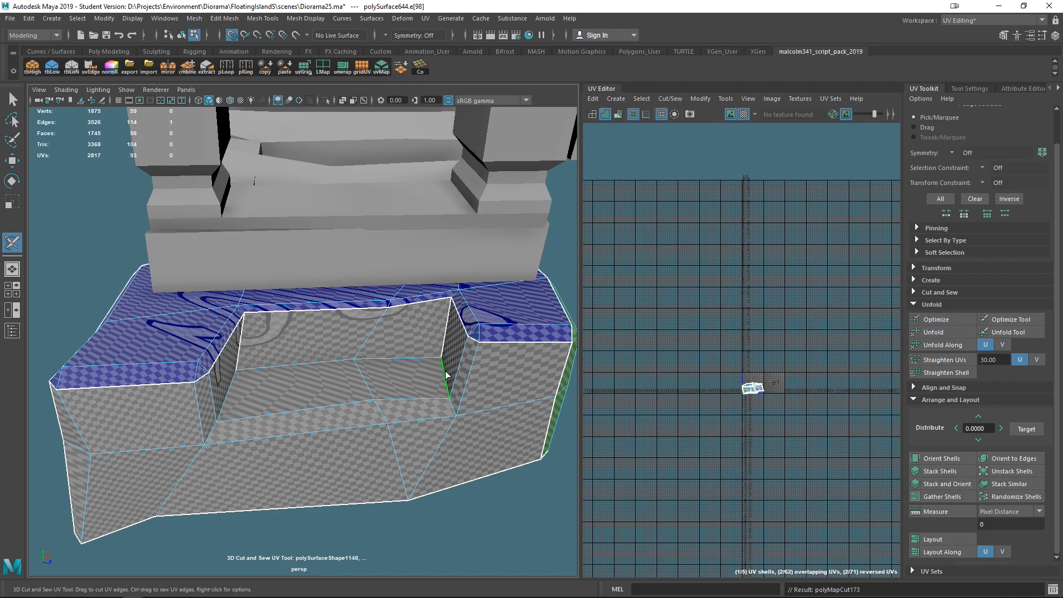
click(234, 387)
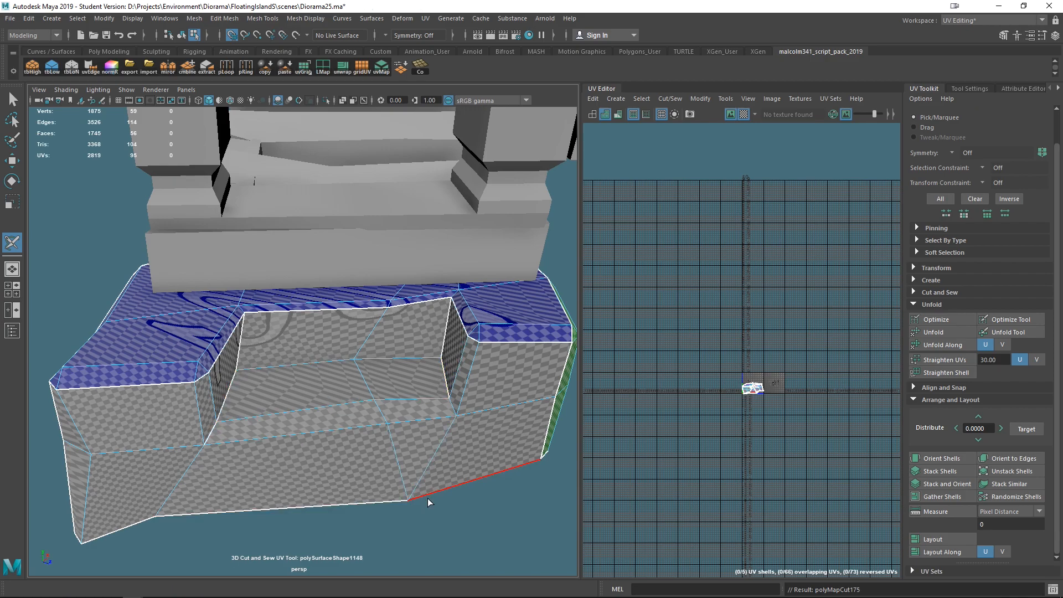
click(459, 412)
alt+drag(494, 536, 417, 461)
- Select all of the rock base's faces, unfold its UVs and run Layout on the shells
right_click(387, 324)
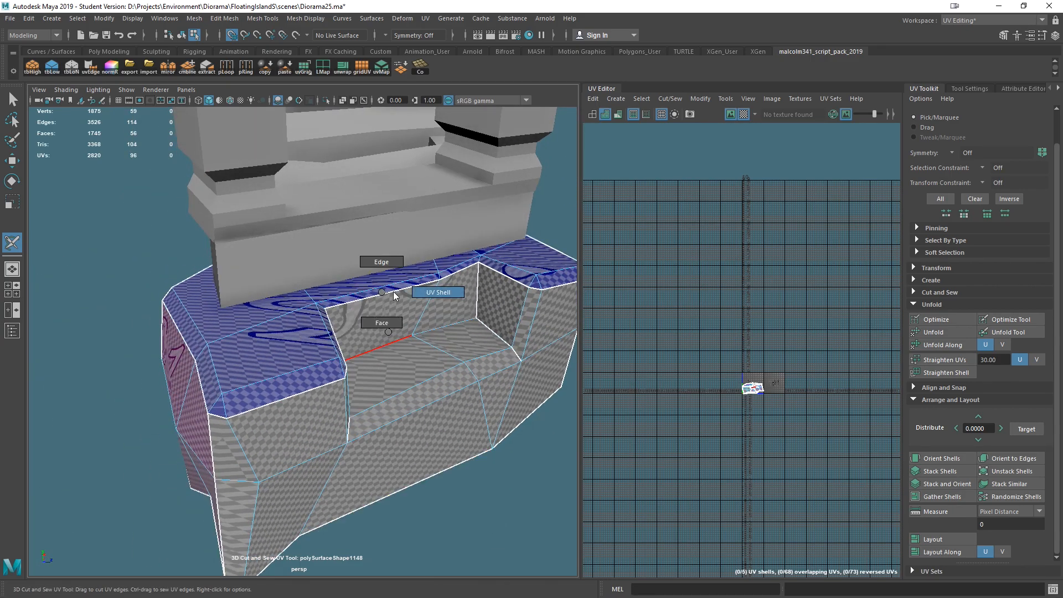
scroll(487, 471, down, 4)
drag(507, 474, 215, 284)
key(ctrl+l)
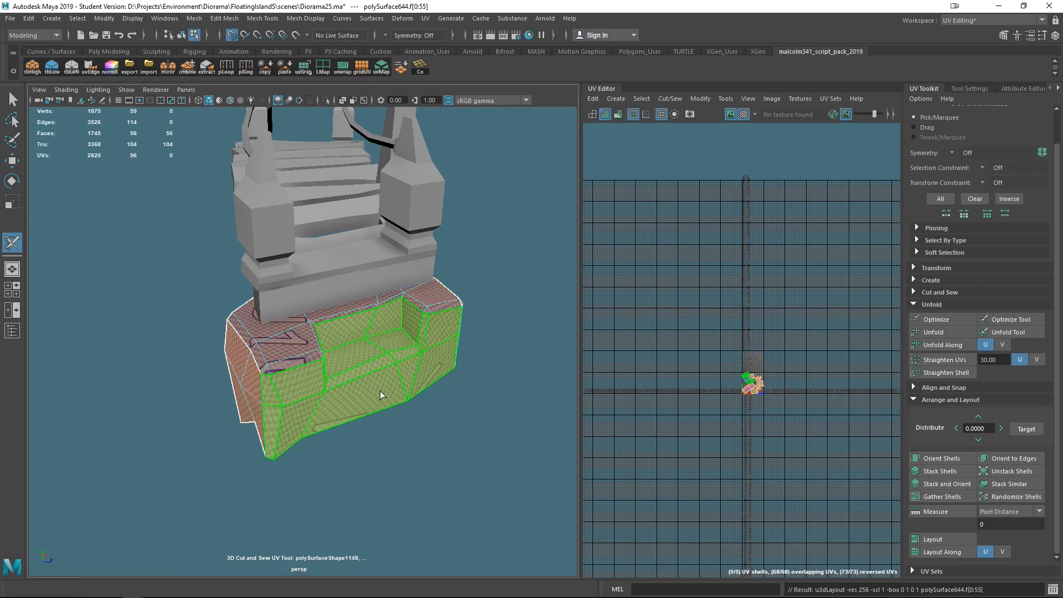
alt+drag(423, 399, 679, 484)
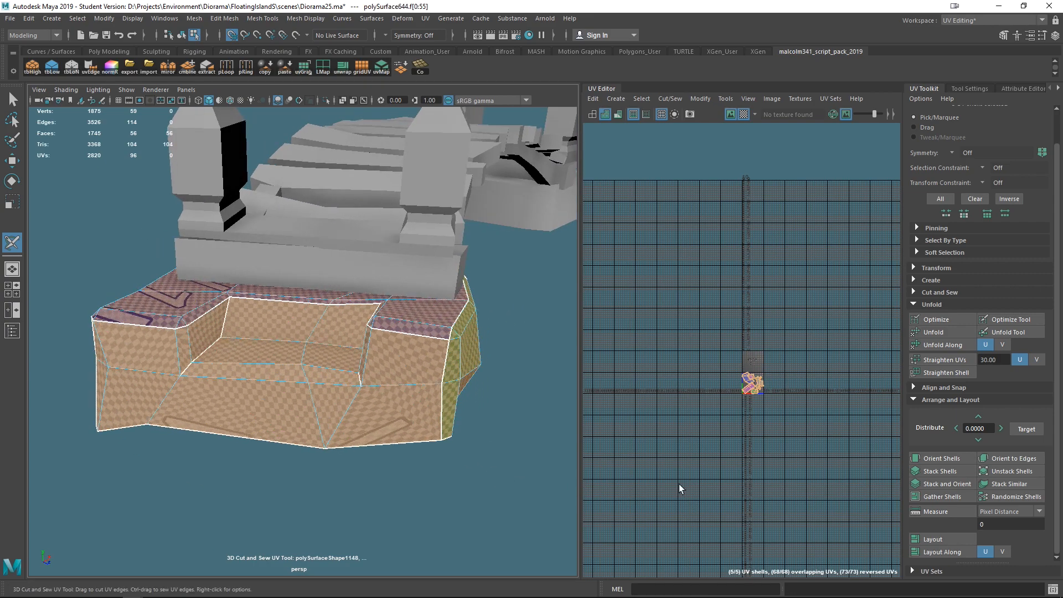
click(930, 539)
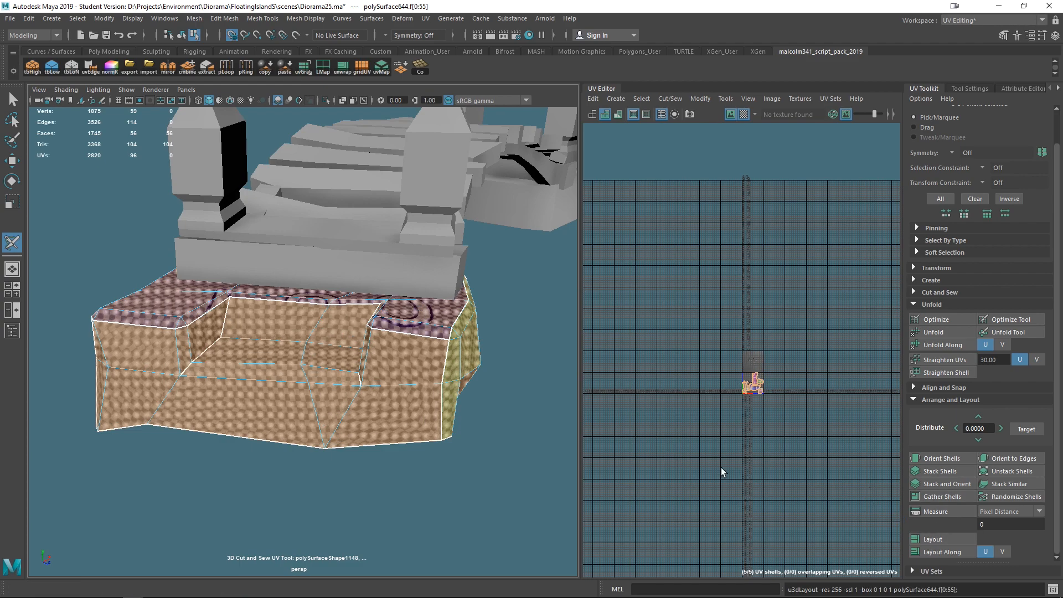
- Select the rock base's UVs in the UV editor with the Move tool
scroll(401, 501, up, 3)
alt+drag(402, 501, 434, 332)
right_drag(434, 332, 494, 256)
click(561, 340)
scroll(526, 365, down, 5)
alt+drag(479, 402, 326, 372)
click(326, 372)
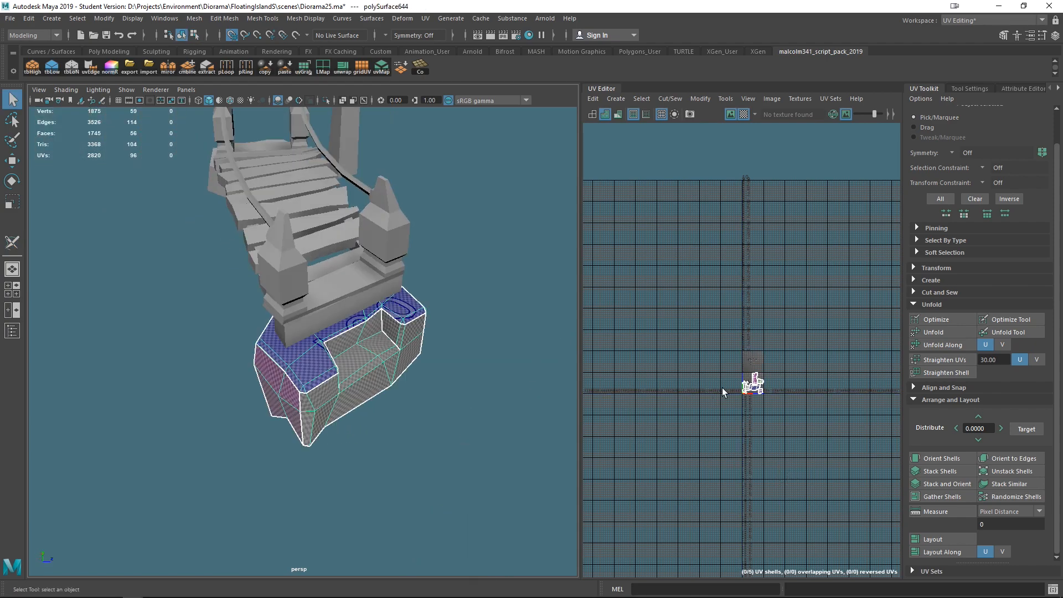
key(w)
right_drag(736, 389, 779, 389)
drag(772, 425, 774, 424)
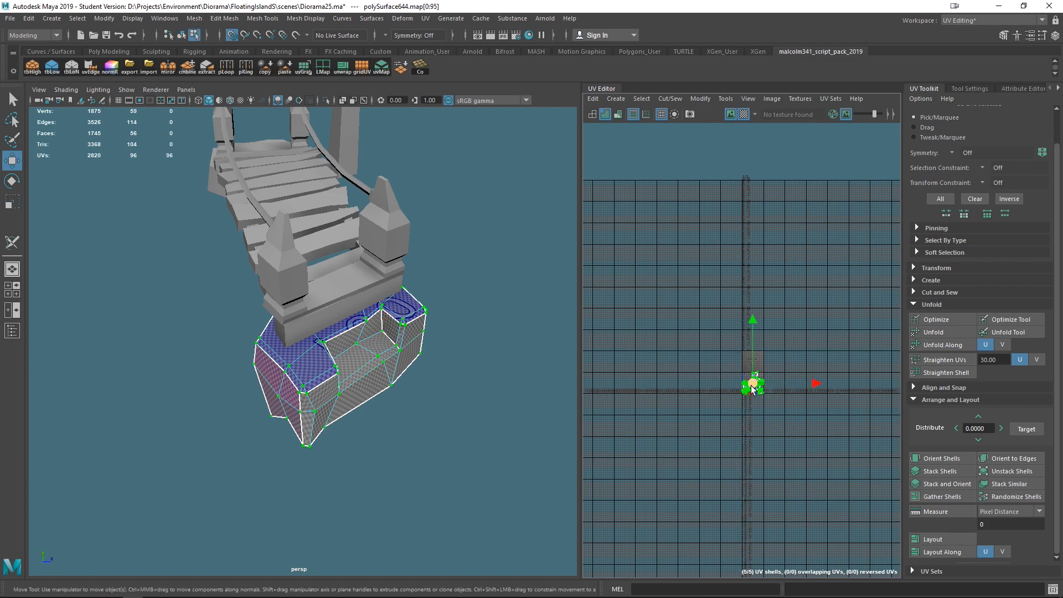
- Select the bridge pieces and combine them into one mesh
scroll(483, 391, down, 3)
scroll(483, 391, down, 4)
right_drag(303, 268, 361, 252)
alt+drag(388, 326, 243, 364)
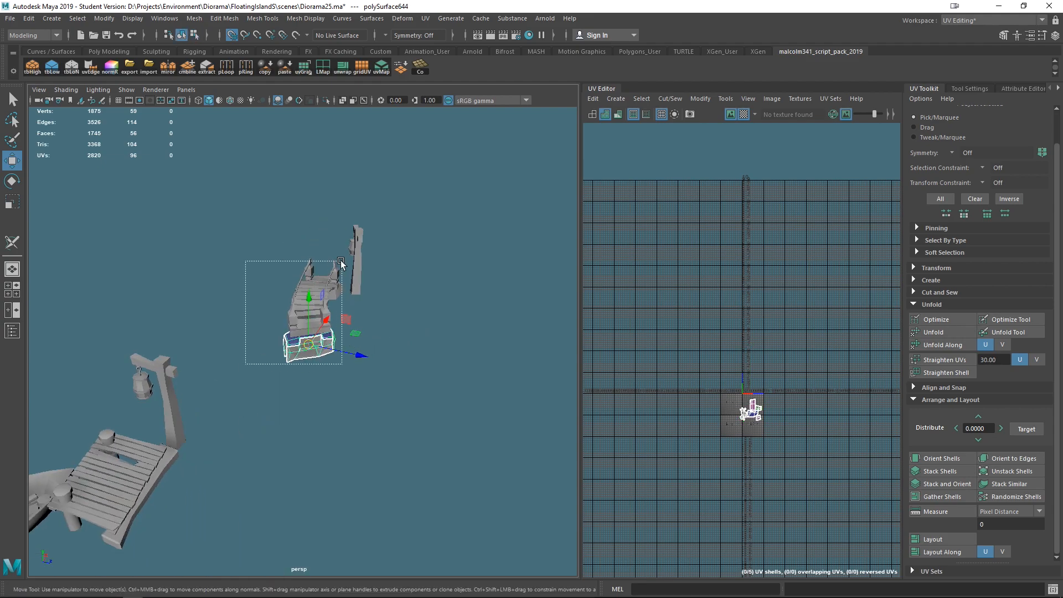
click(324, 285)
shift+right_click(313, 294)
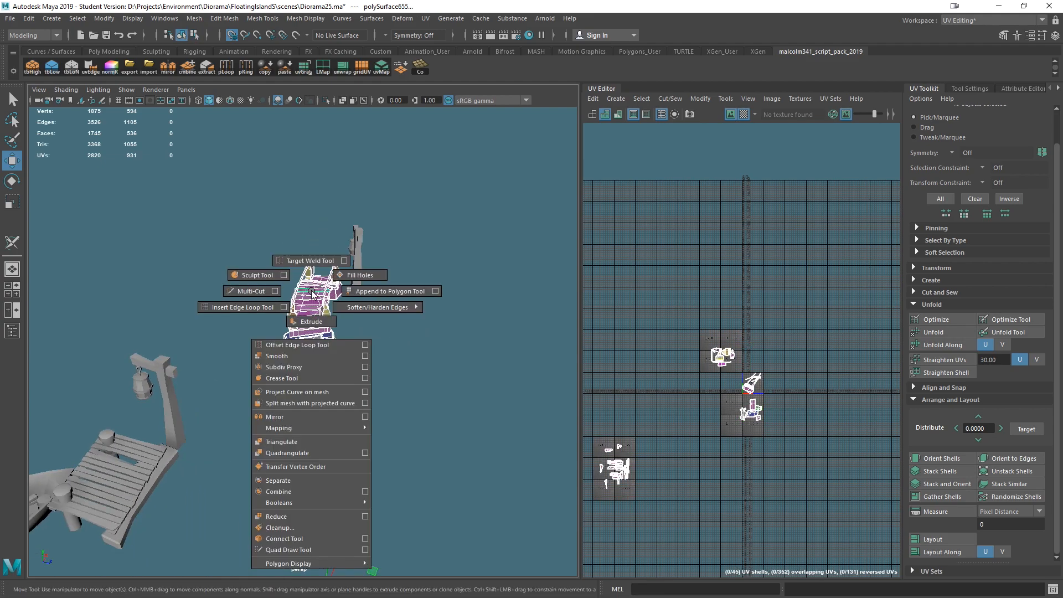
key(q)
shift+right_click(306, 308)
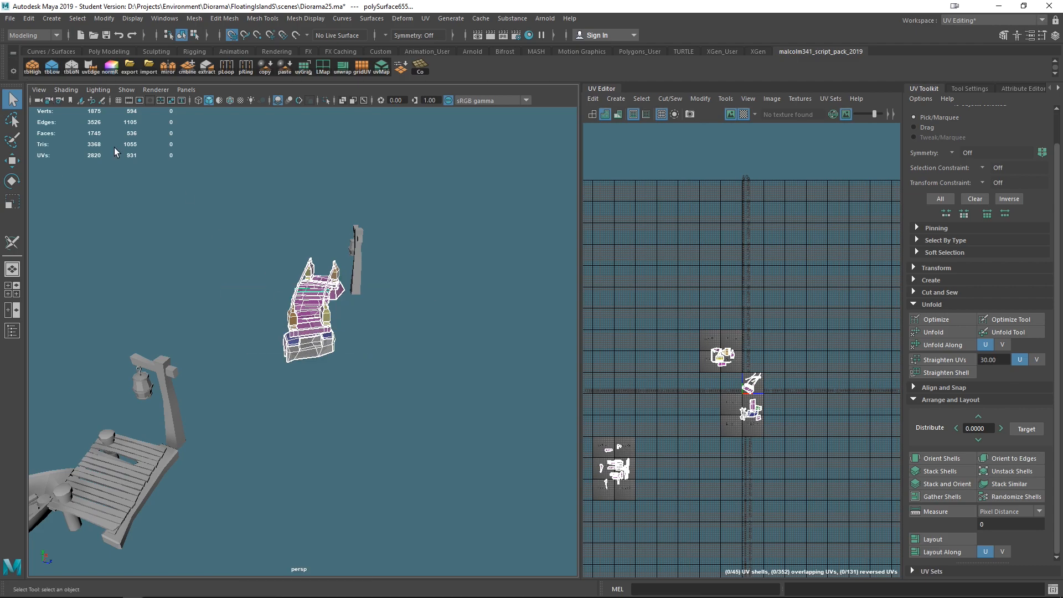
shift+right_click(316, 310)
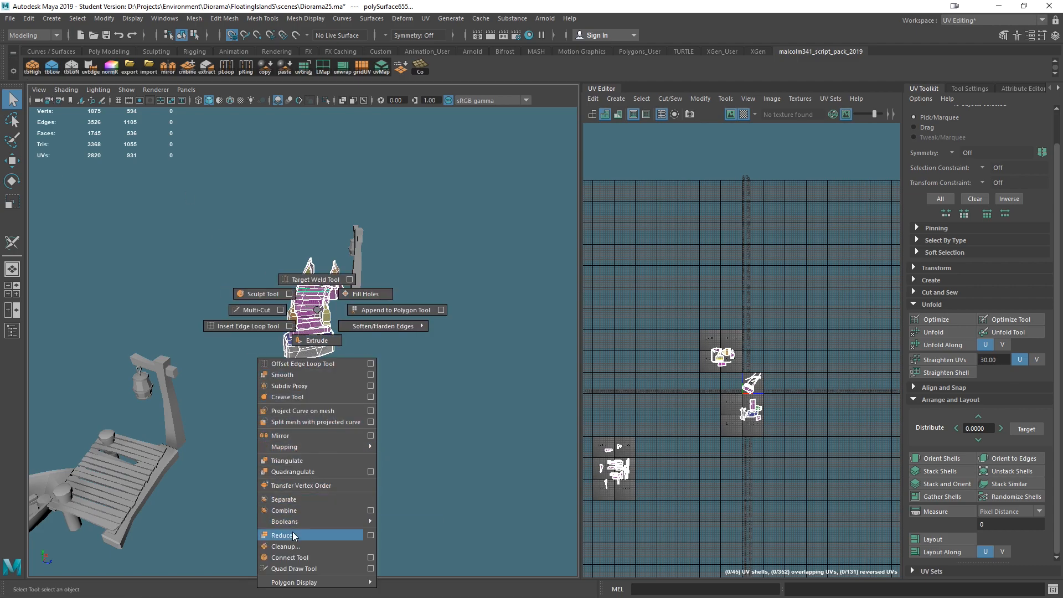
click(292, 510)
- Isolate the bridge's side rail mesh and switch to the 3D Cut and Sew UV tool
scroll(414, 366, up, 6)
alt+drag(414, 361, 425, 444)
click(451, 377)
key(ctrl+z)
scroll(457, 365, up, 6)
alt+middle_drag(478, 367, 477, 371)
scroll(477, 371, down, 3)
alt+drag(532, 431, 415, 402)
alt+middle_drag(471, 293, 474, 299)
alt+drag(372, 363, 390, 239)
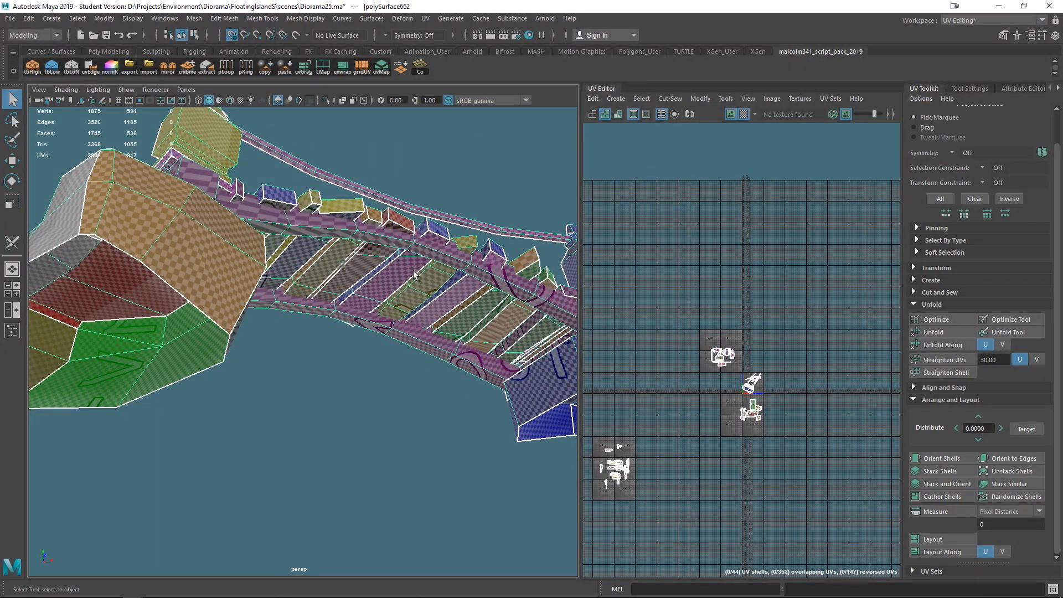
alt+drag(421, 294, 356, 210)
shift+right_drag(355, 210, 342, 399)
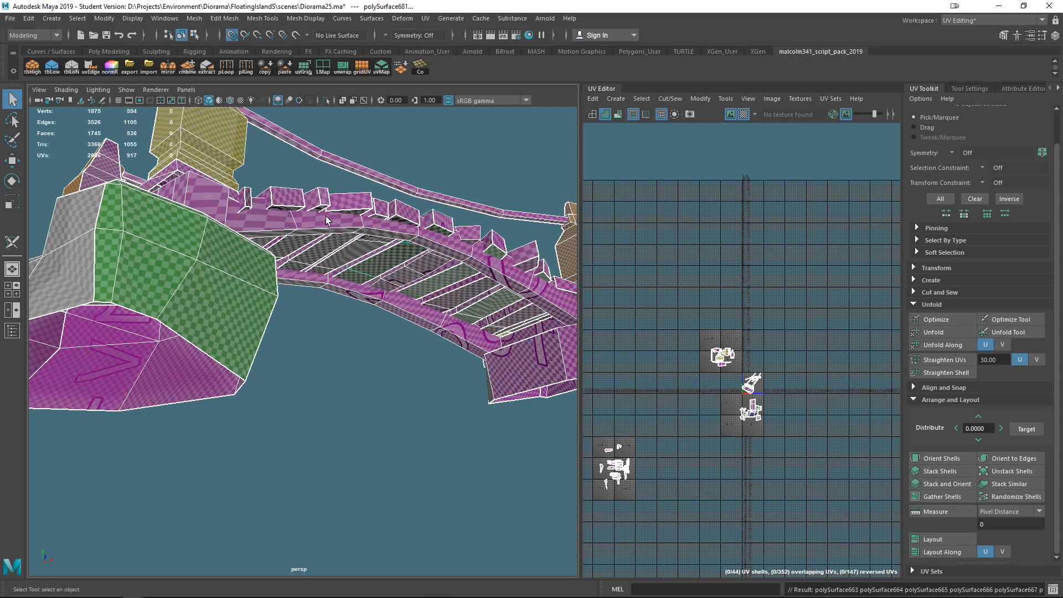
click(326, 221)
alt+drag(435, 330, 387, 359)
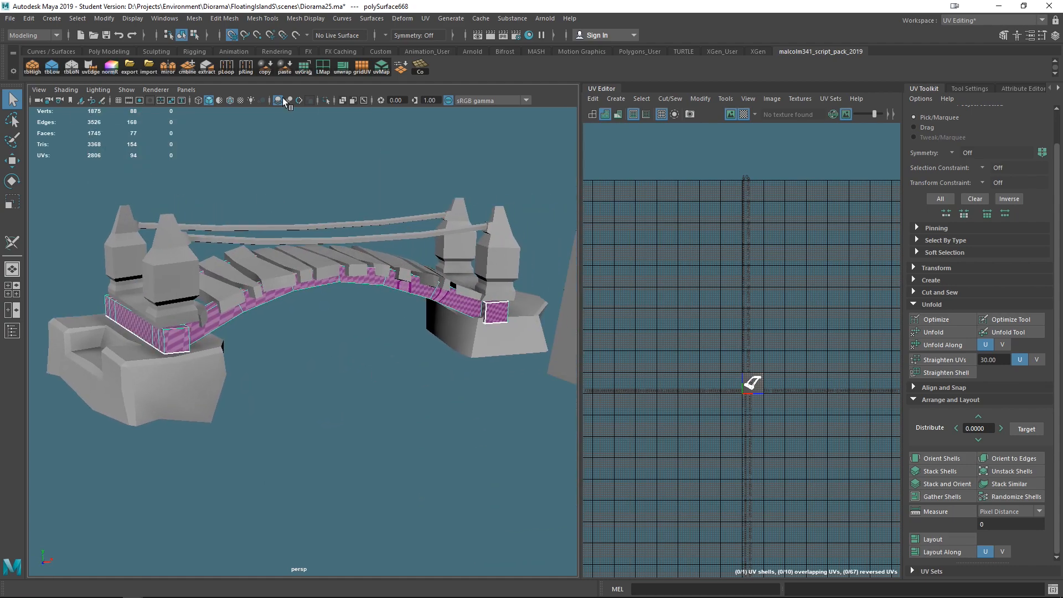
click(325, 100)
alt+drag(429, 316, 280, 293)
right_drag(279, 267, 270, 239)
click(7, 247)
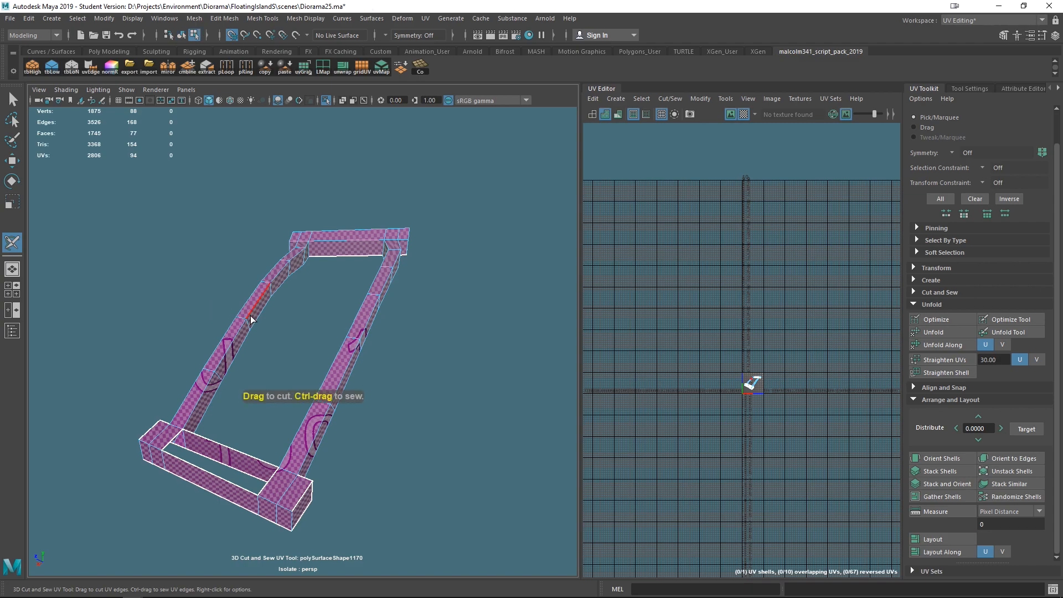
- Cut seam loops across the side rail near both of its ends
double_click(253, 311)
alt+drag(286, 353, 390, 293)
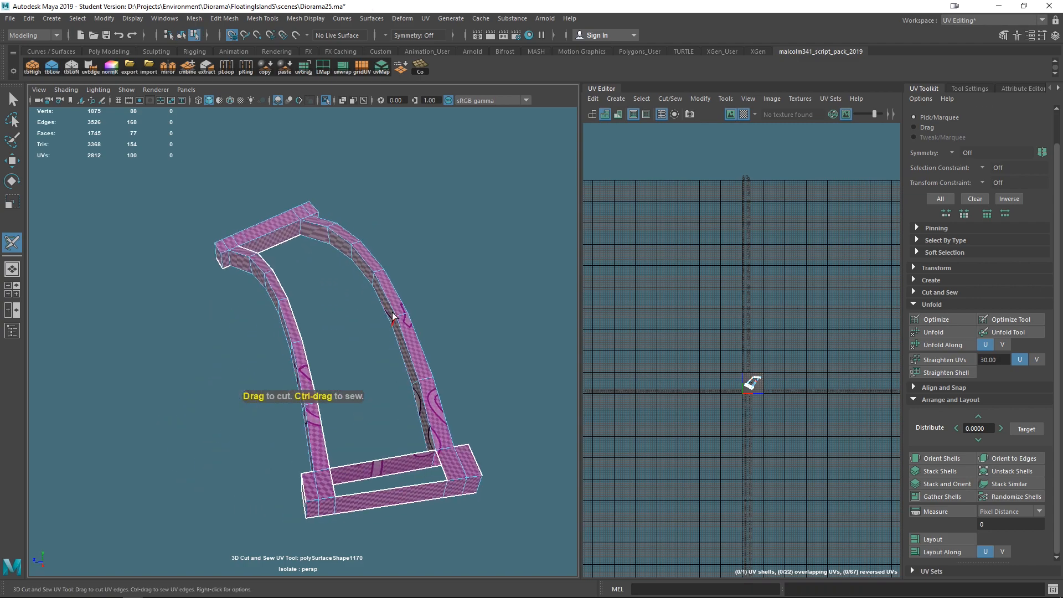
double_click(389, 293)
alt+drag(317, 373, 261, 245)
click(252, 227)
alt+drag(379, 409, 425, 375)
alt+middle_drag(291, 332, 418, 366)
- Cut seams along the corner edges of the rail's end block
scroll(357, 360, up, 4)
alt+drag(354, 361, 323, 343)
alt+drag(326, 380, 415, 536)
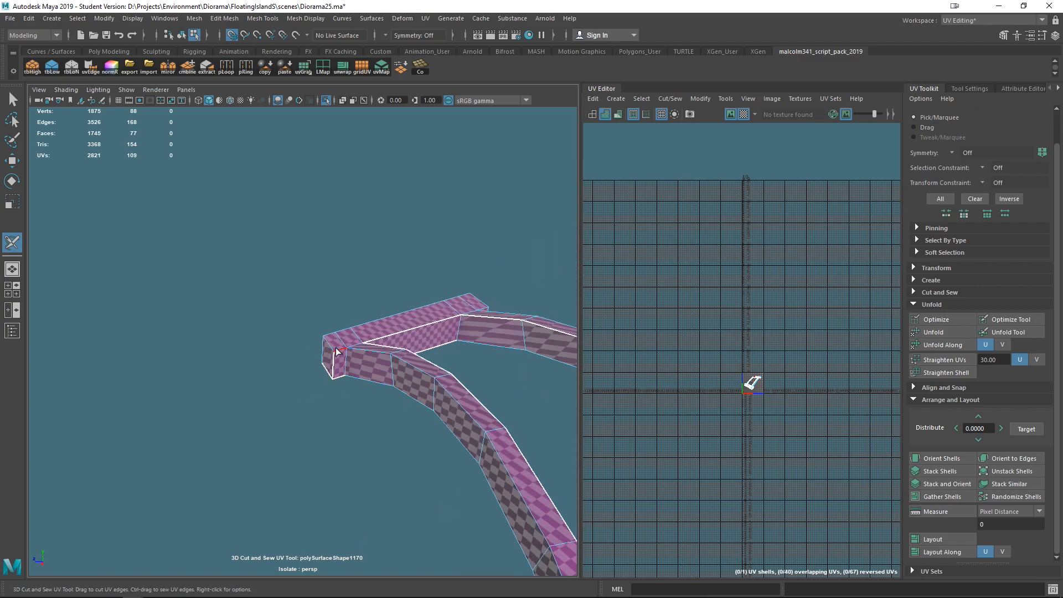
click(357, 347)
alt+drag(357, 348, 394, 419)
click(388, 336)
click(410, 337)
alt+drag(410, 337, 431, 351)
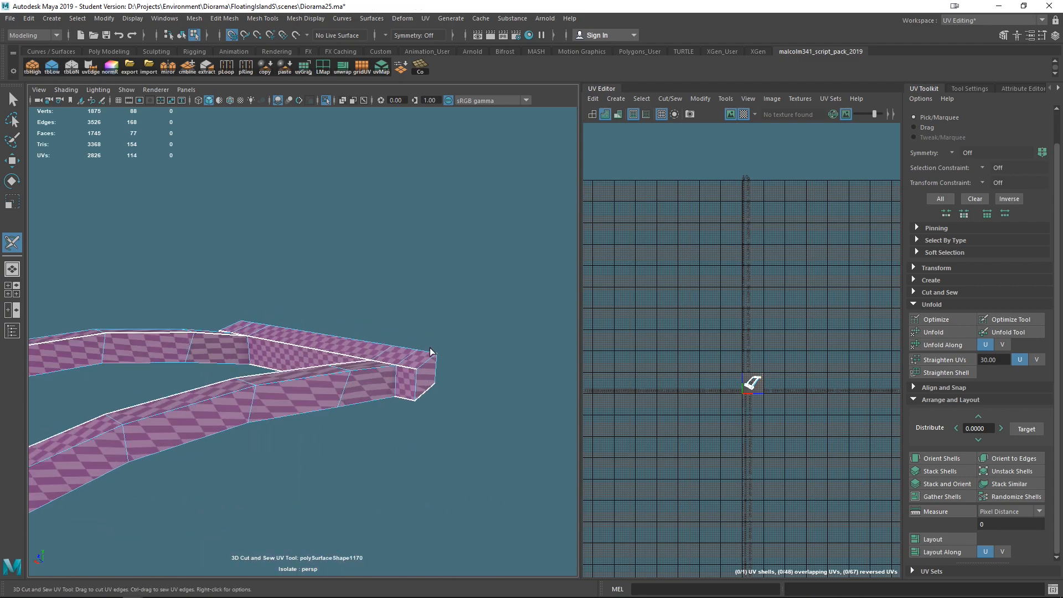
- Cut seams along the rail's underside edges and the other end block's corner
click(413, 383)
alt+drag(458, 430, 319, 434)
click(281, 389)
mouse_move(281, 389)
alt+mouse_down()
mouse_move(325, 420)
mouse_move(232, 408)
mouse_move(406, 415)
mouse_move(261, 381)
alt+mouse_up()
ctrl+click(275, 383)
alt+drag(384, 349, 327, 369)
click(348, 362)
right_drag(328, 368, 319, 325)
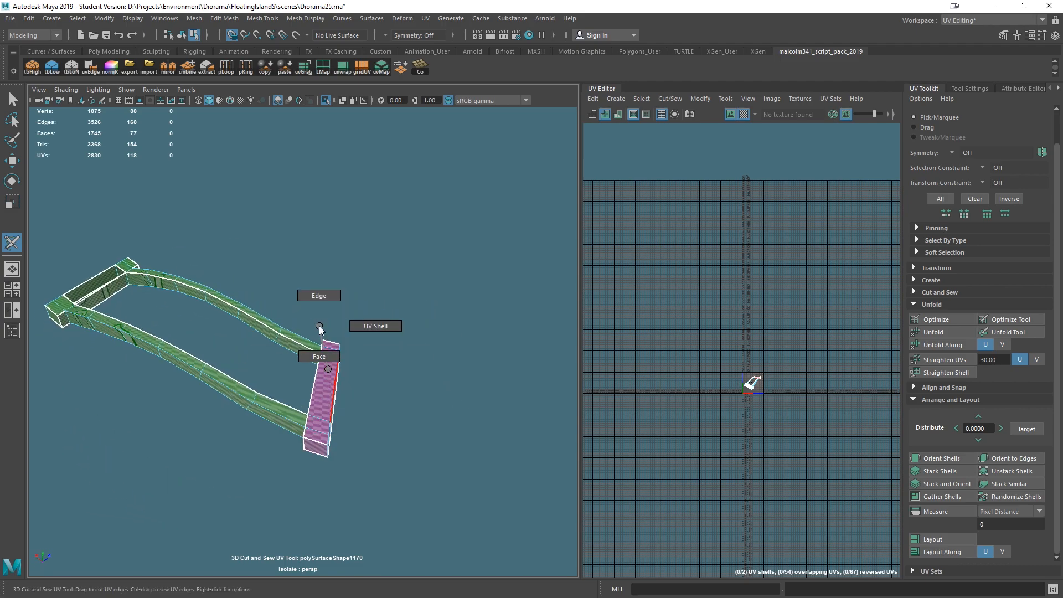
- Select all of the rail's faces and unfold its UVs
right_drag(393, 327, 392, 327)
drag(432, 172, 28, 515)
key(ctrl+u)
key(ctrl+l)
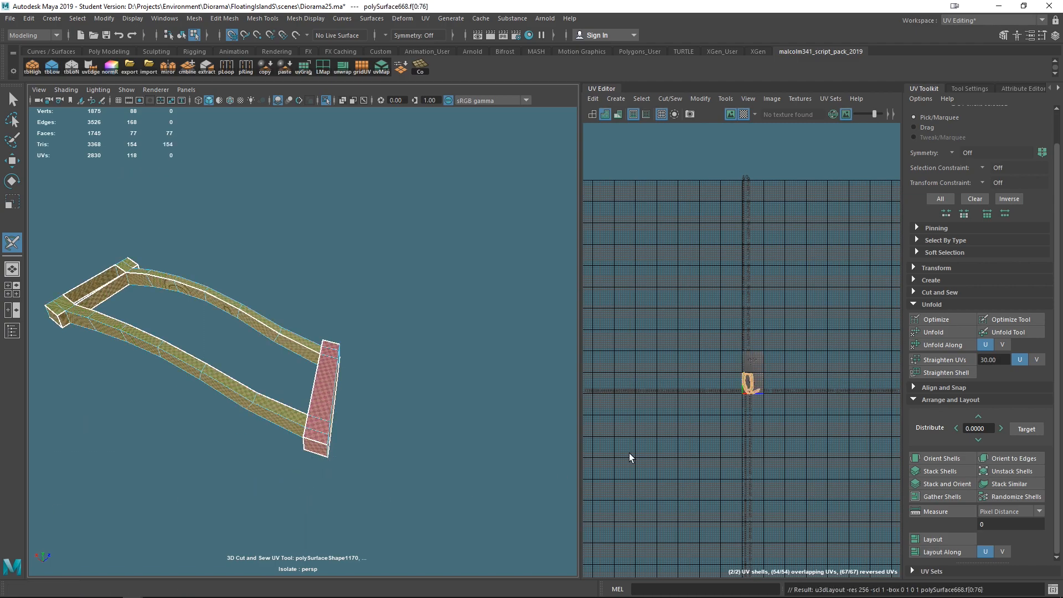
- Orient and lay out the rail's UV shells, then leave the isolated view
alt+right_drag(375, 411, 415, 465)
click(941, 459)
click(936, 536)
alt+drag(486, 469, 400, 427)
key(F8)
key(q)
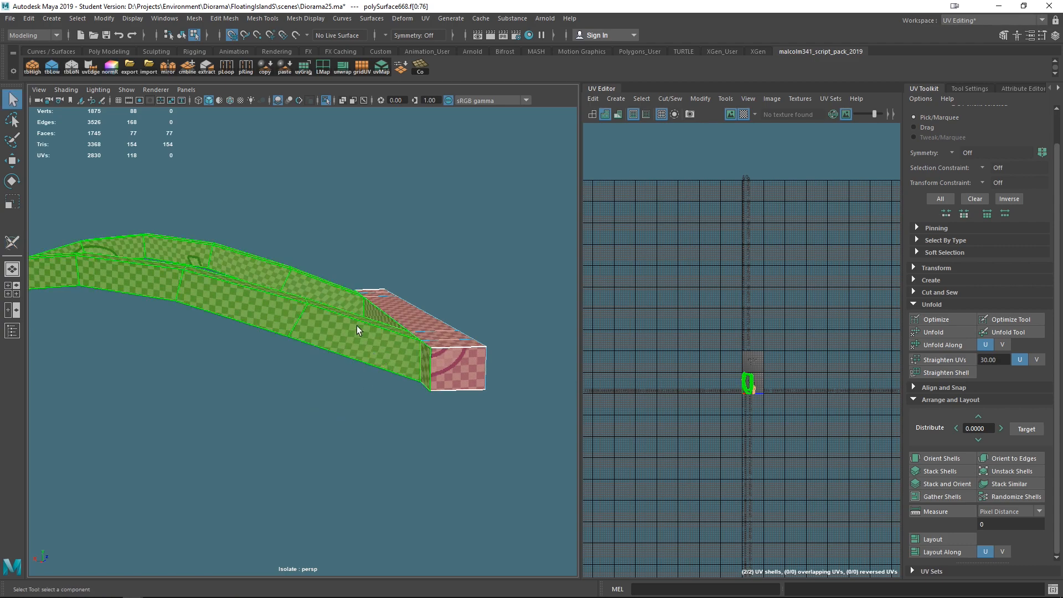
key(F8)
click(329, 101)
- Examine the bridge end to find the next part to unwrap
scroll(334, 196, down, 6)
alt+drag(282, 321, 381, 378)
right_drag(381, 377, 434, 258)
click(462, 455)
alt+drag(463, 458, 169, 438)
drag(317, 443, 307, 453)
right_drag(266, 335, 252, 512)
scroll(305, 449, up, 5)
alt+drag(304, 451, 396, 446)
alt+middle_drag(397, 446, 436, 439)
mouse_move(436, 439)
alt+mouse_down()
mouse_move(405, 422)
mouse_move(311, 440)
alt+mouse_up()
alt+middle_drag(311, 440, 403, 462)
scroll(319, 429, up, 3)
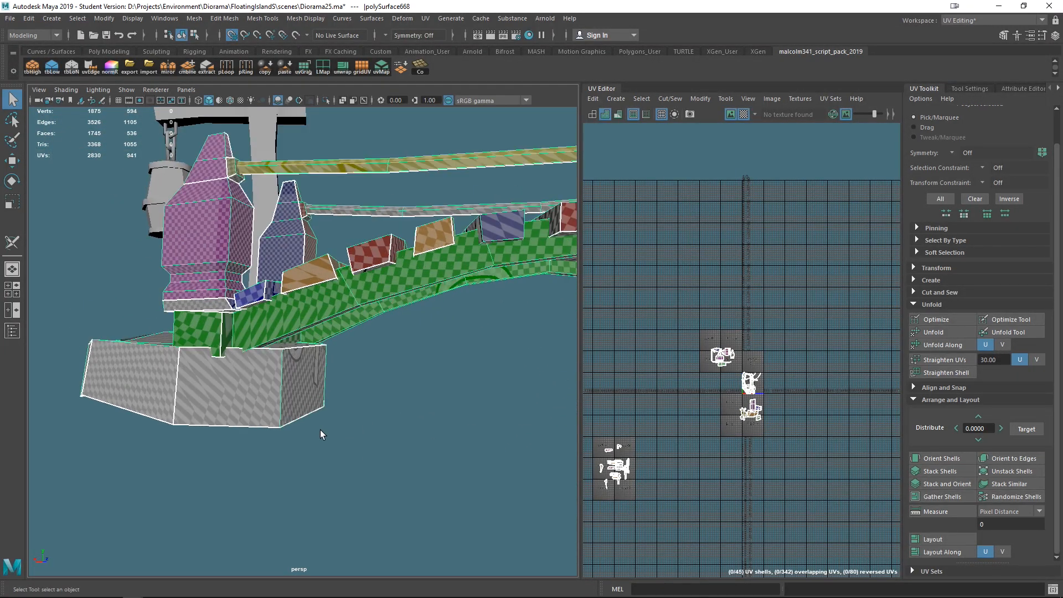
- Select the rock base beneath the bridge end block and cut a seam along its front corner edge with the 3D Cut and Sew UV tool
right_drag(237, 391, 266, 254)
right_drag(243, 383, 237, 506)
click(235, 428)
click(237, 407)
alt+drag(237, 407, 265, 448)
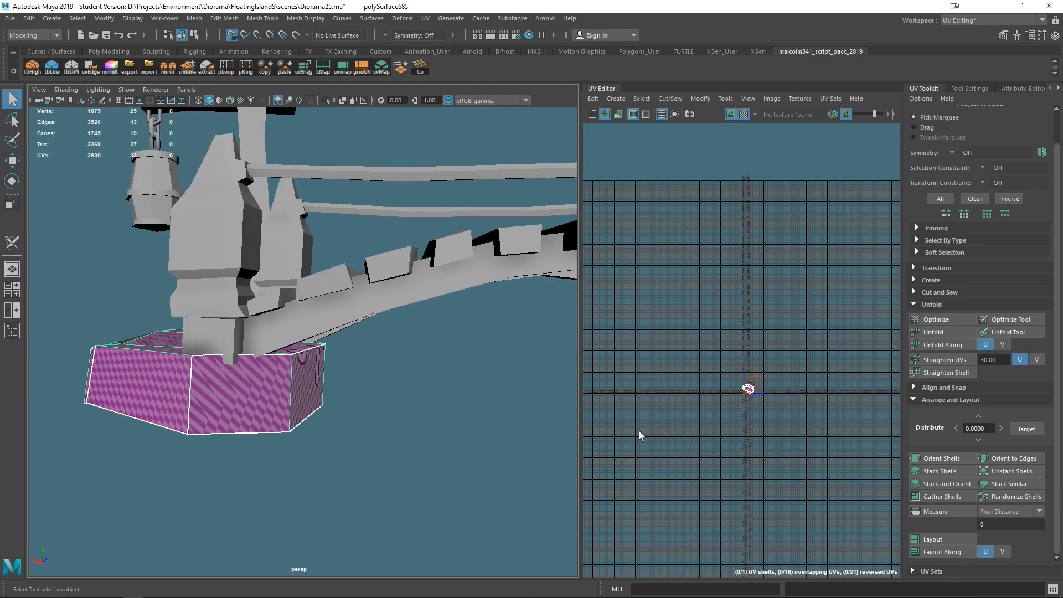
right_drag(270, 388, 276, 239)
click(12, 242)
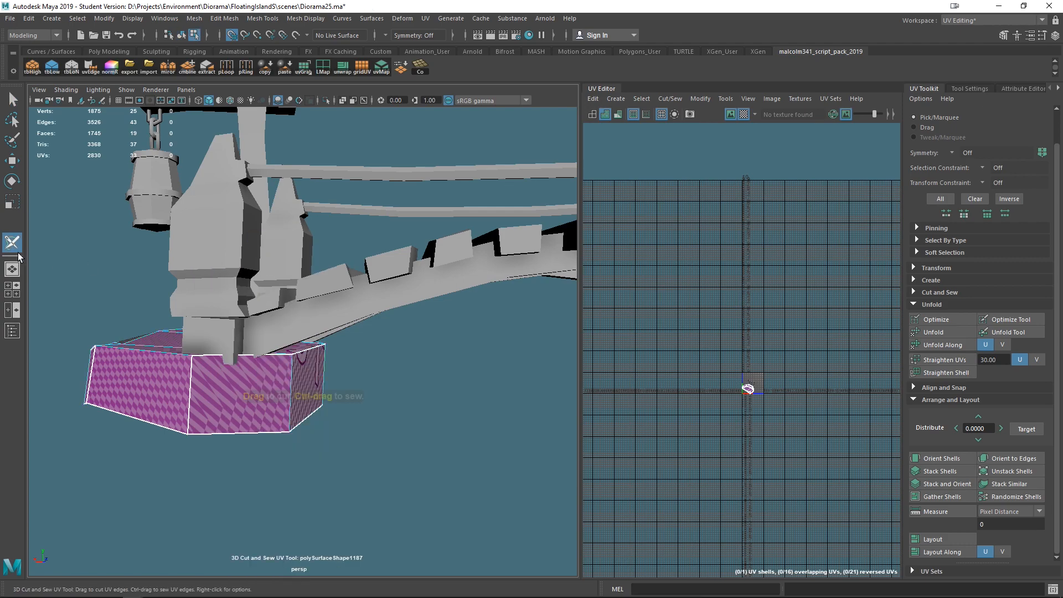
right_click(251, 387)
right_drag(250, 369, 297, 354)
drag(432, 517, 40, 281)
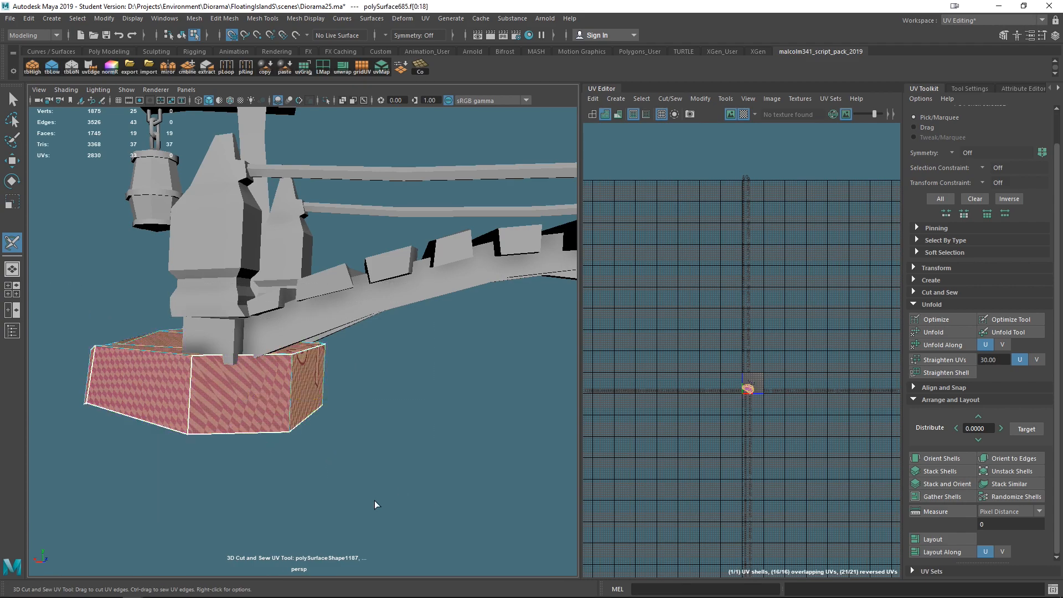
alt+drag(373, 486, 374, 447)
scroll(375, 447, up, 4)
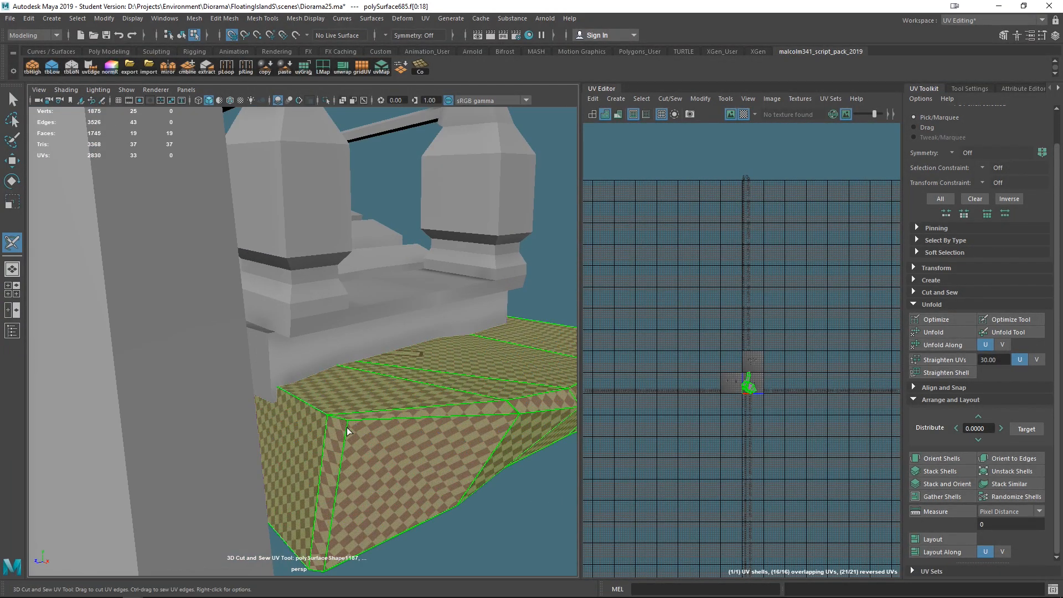
right_drag(377, 445, 379, 310)
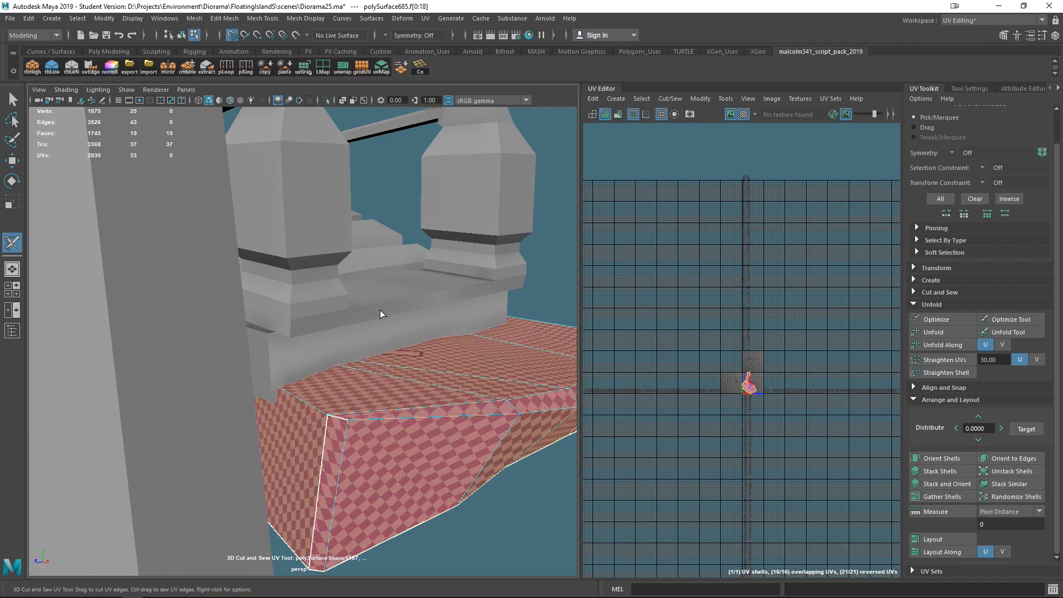
ctrl+click(342, 416)
- Cut further seams along the rock base's top rim and side edges
scroll(521, 493, down, 5)
alt+drag(492, 492, 432, 465)
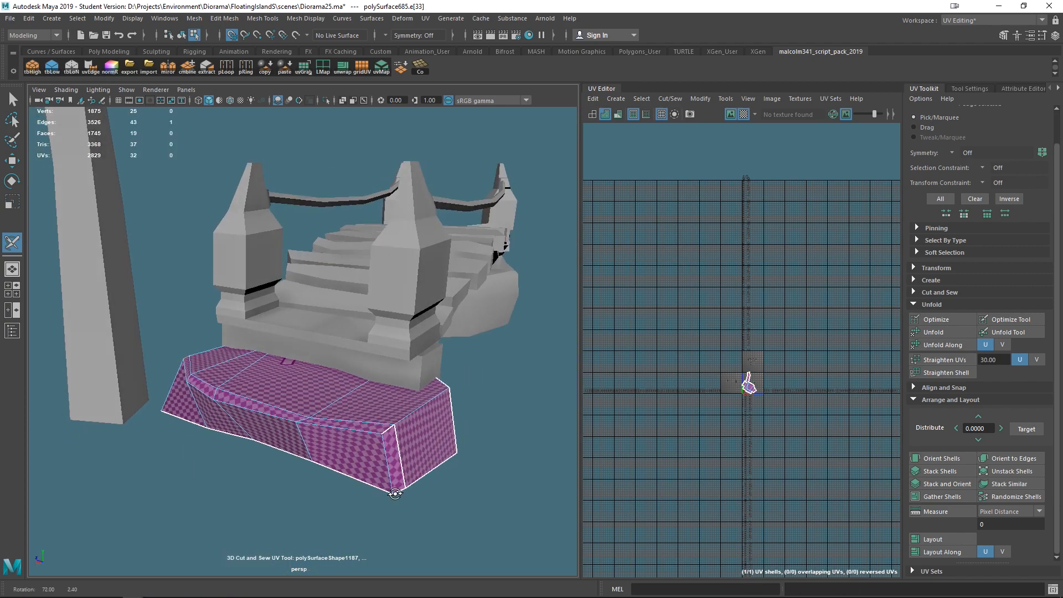
ctrl+click(391, 435)
scroll(414, 505, up, 6)
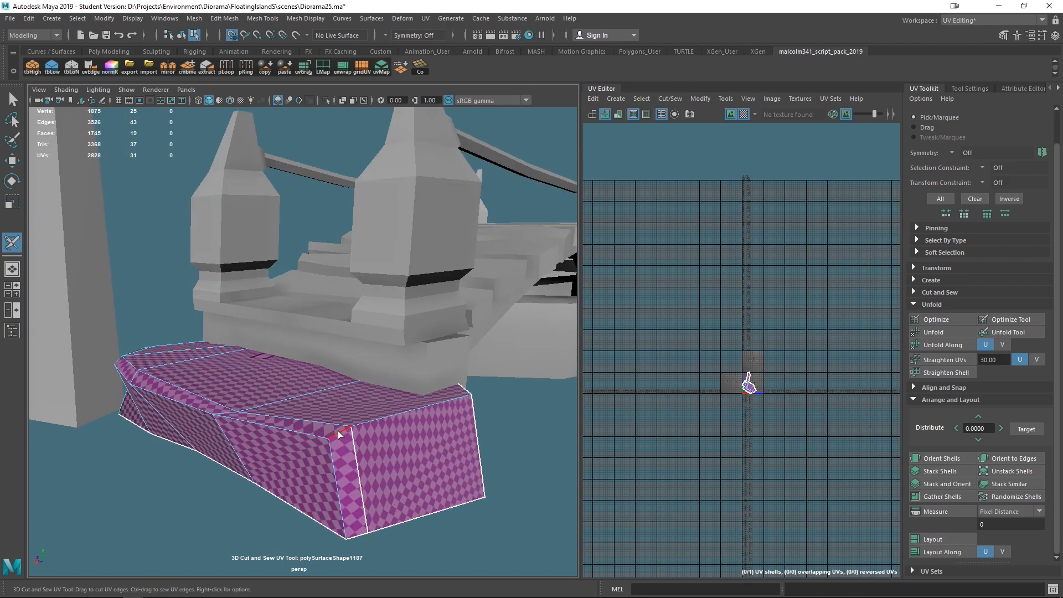
click(338, 432)
alt+drag(330, 458, 305, 483)
scroll(304, 459, up, 3)
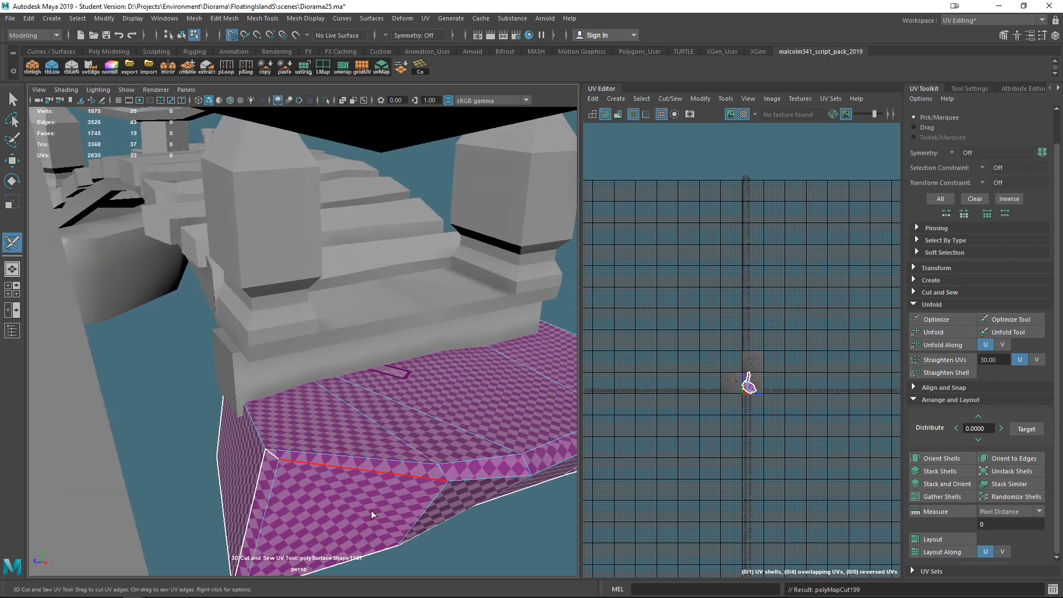
scroll(490, 523, down, 5)
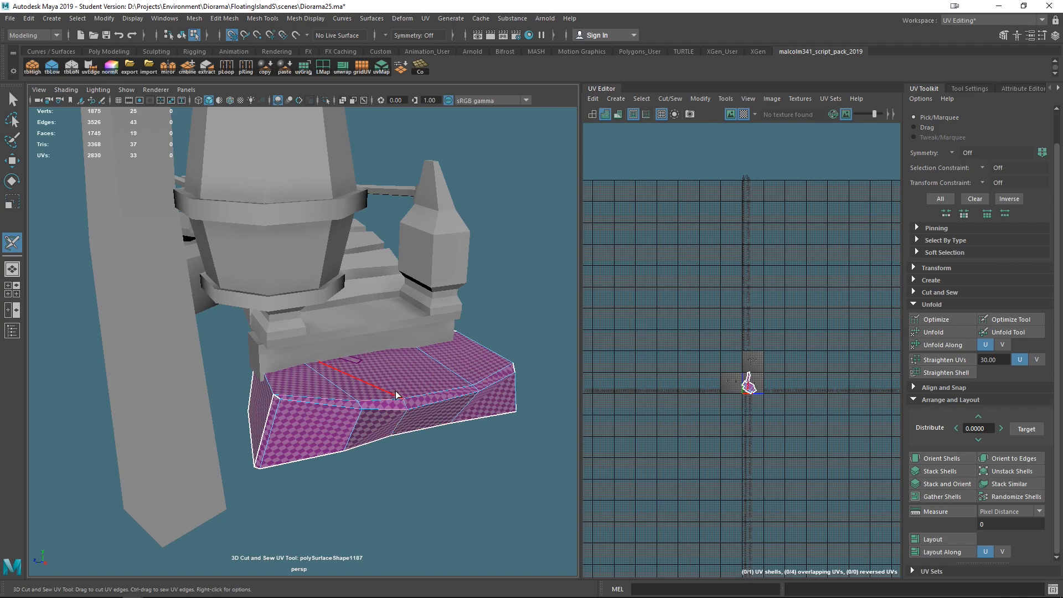
alt+drag(414, 463, 379, 449)
right_drag(363, 373, 407, 327)
- Select all of the rock base's faces, then orient and lay out its UV shell
drag(548, 481, 229, 295)
click(913, 462)
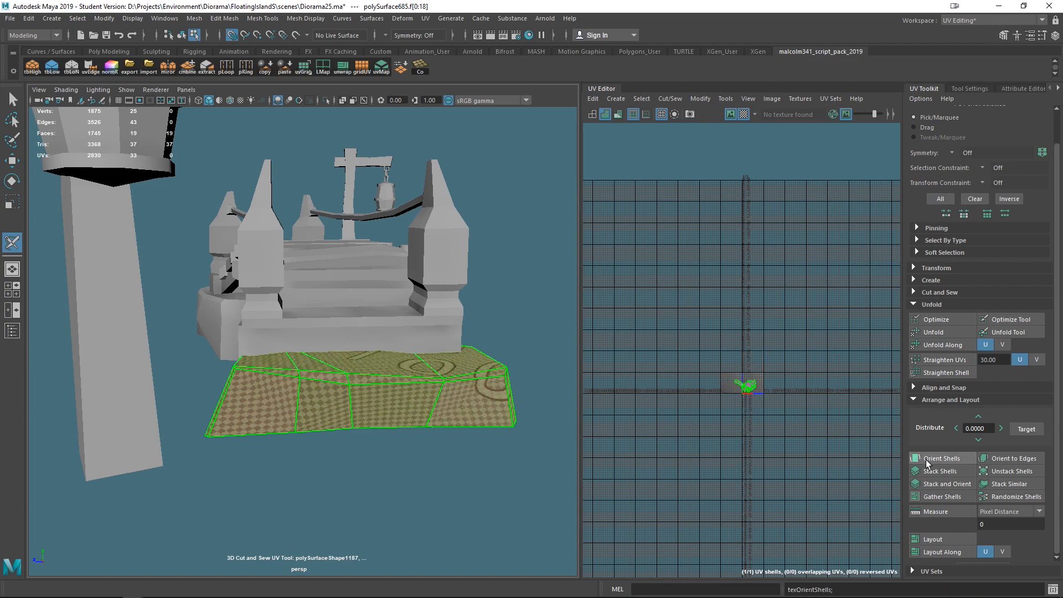
click(925, 540)
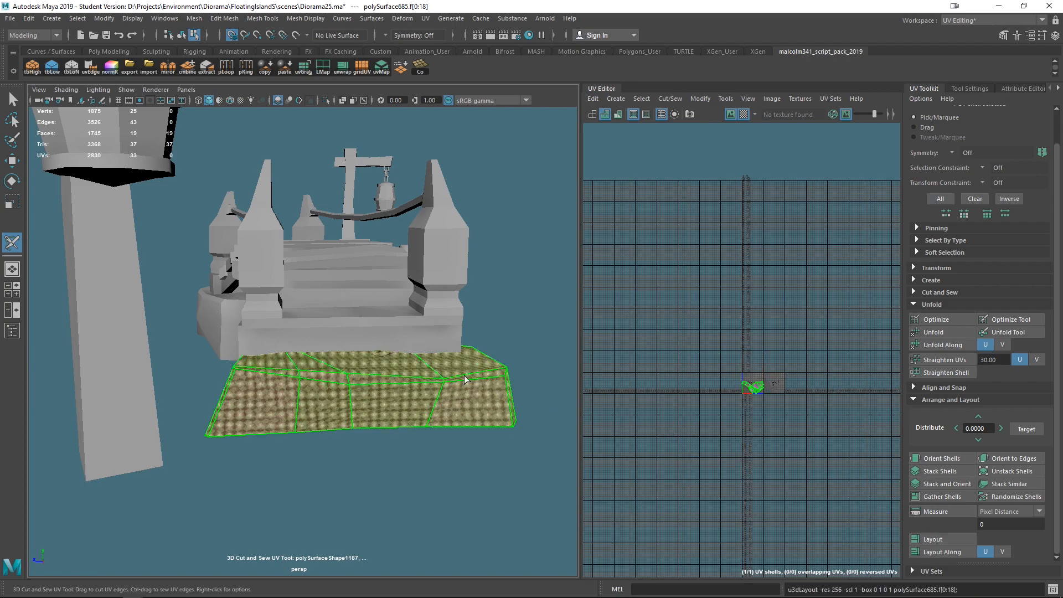
- Cut extra seams on the rock base's back corner edges and unfold its UVs
scroll(771, 418, up, 10)
key(w)
key(e)
alt+drag(454, 297, 404, 377)
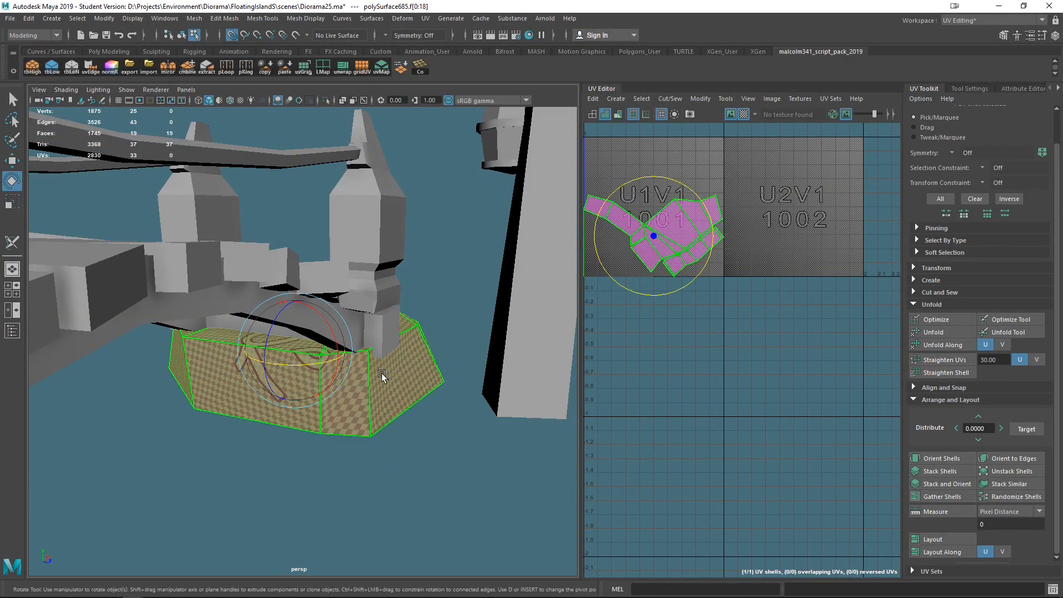
key(q)
right_click(339, 409)
click(333, 283)
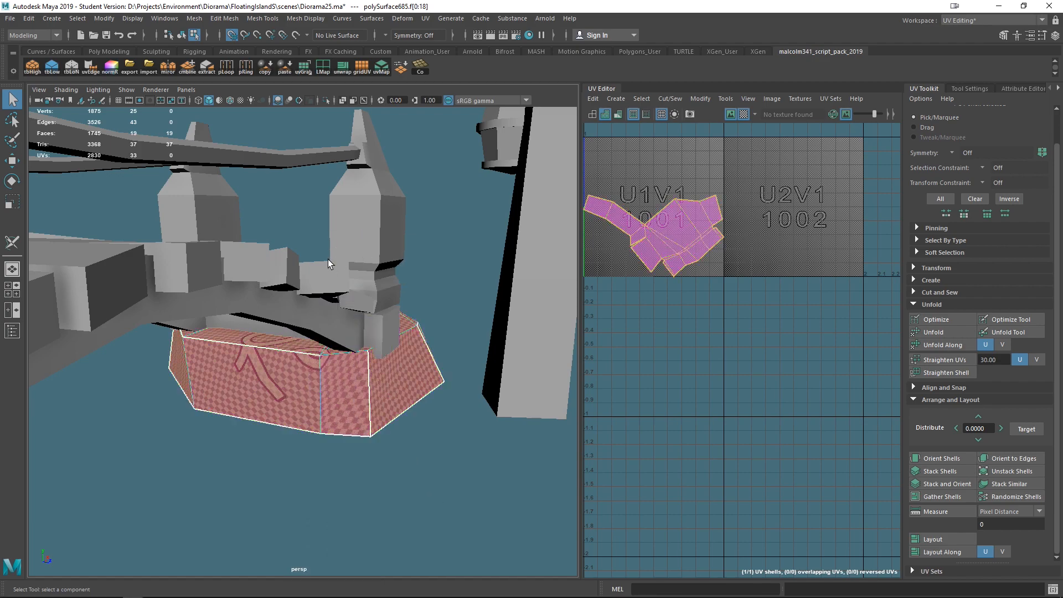
click(11, 243)
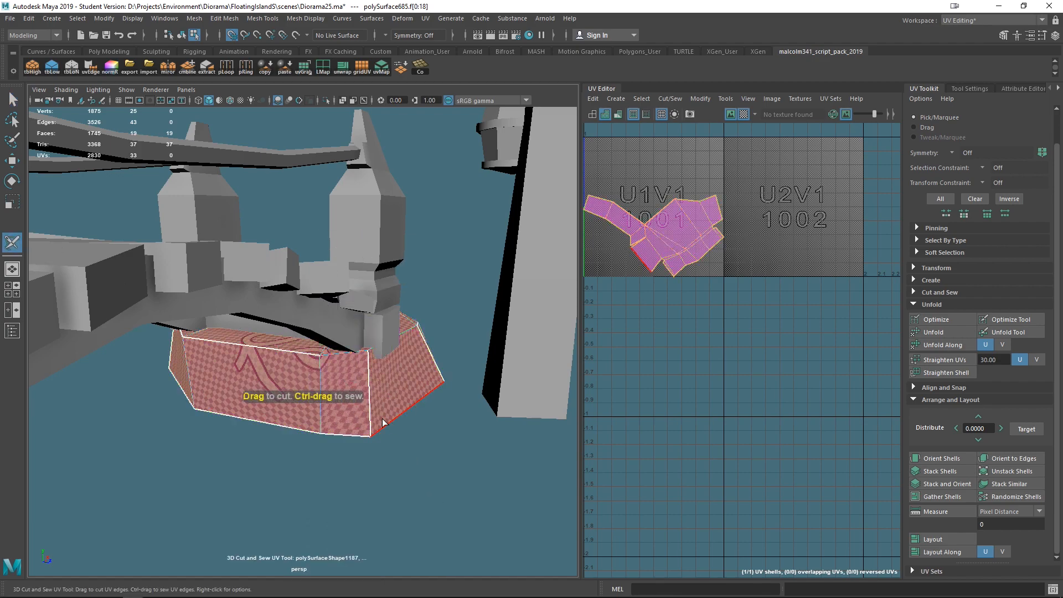
click(340, 355)
alt+drag(486, 491, 564, 473)
right_drag(255, 364, 305, 322)
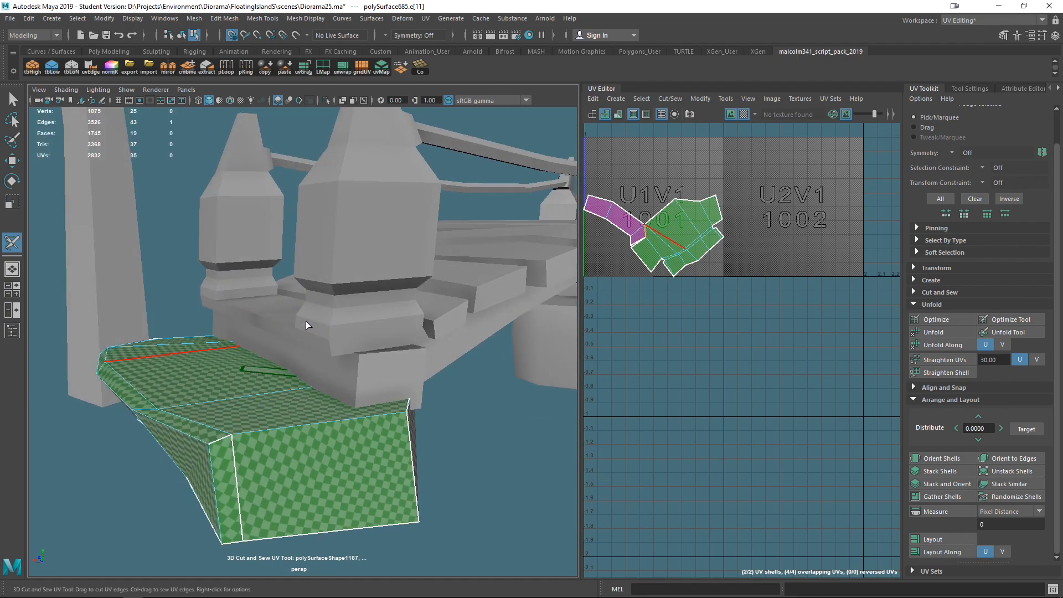
click(246, 390)
key(ctrl+u)
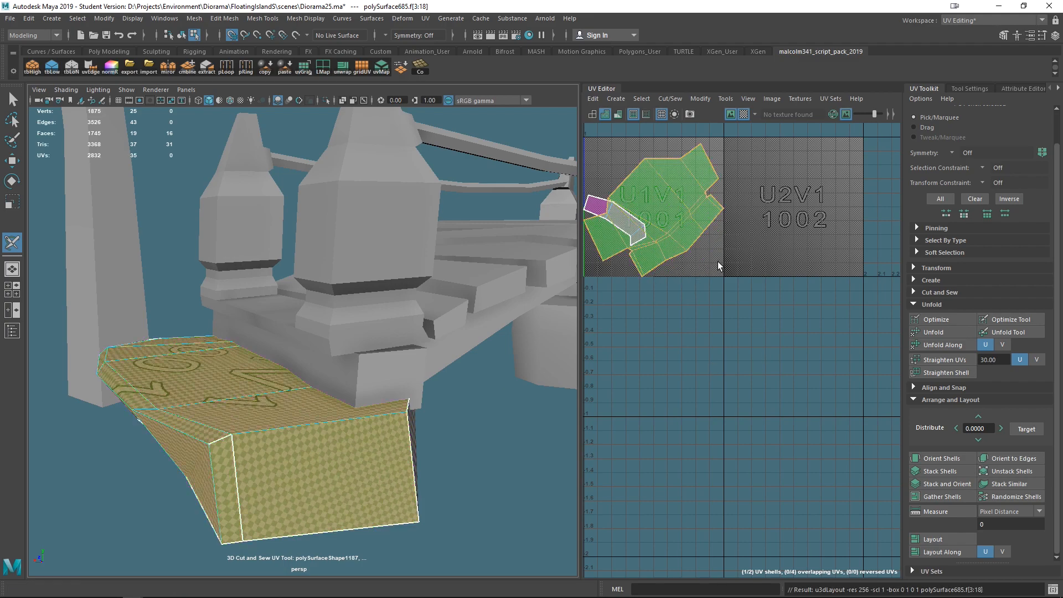
- Orient and lay out the rock base's UV shells
click(944, 459)
click(948, 538)
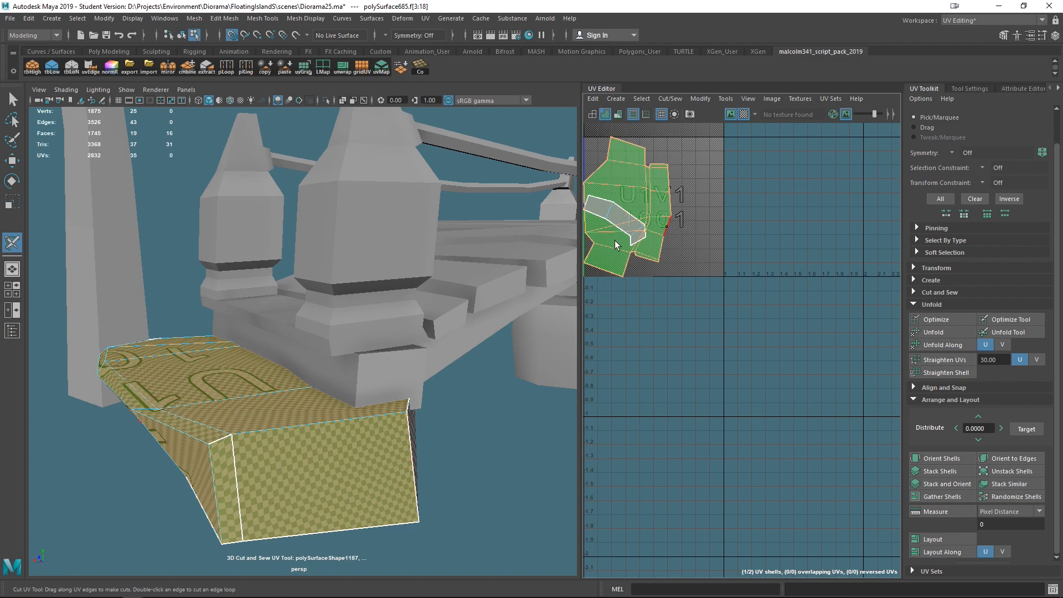
right_drag(609, 183, 686, 261)
key(q)
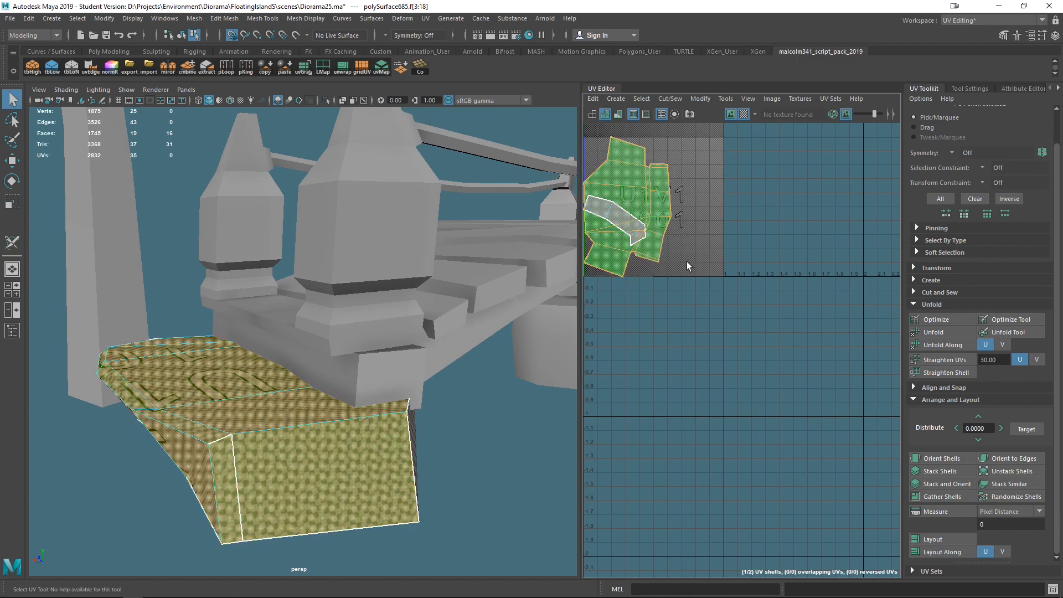
click(931, 459)
click(941, 538)
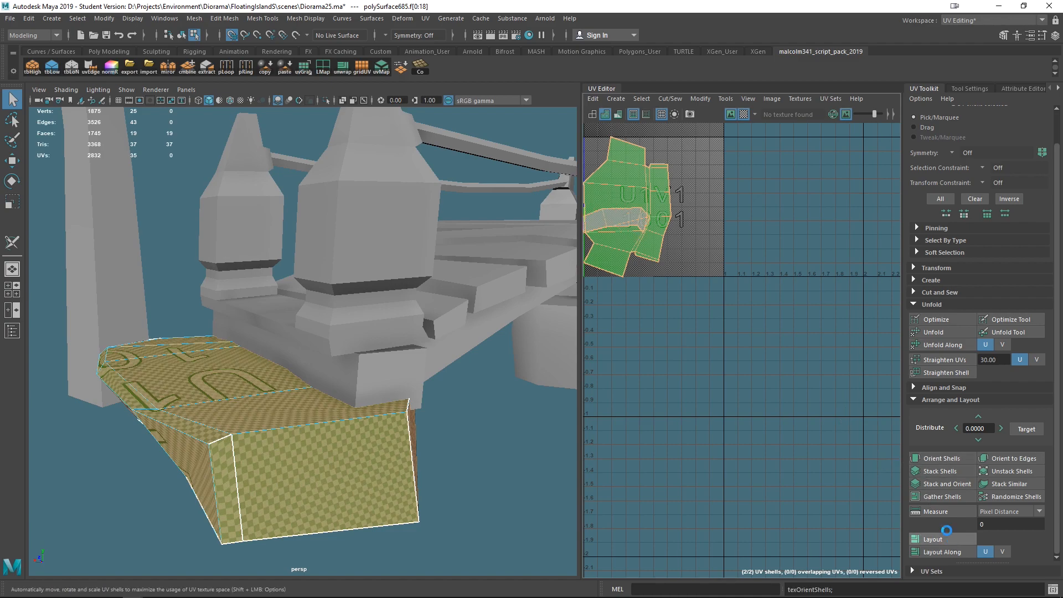
- Combine the selected bridge-end pieces into a single mesh
scroll(711, 302, down, 5)
scroll(711, 294, down, 3)
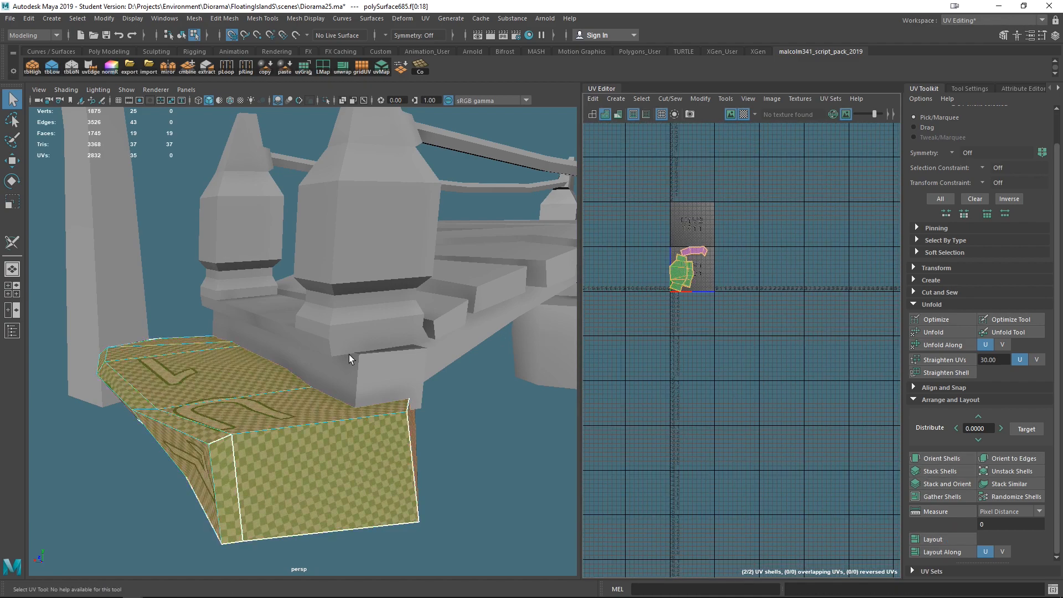
scroll(348, 354, down, 6)
right_drag(271, 357, 347, 237)
alt+drag(366, 344, 477, 354)
drag(308, 264, 309, 264)
shift+right_click(318, 313)
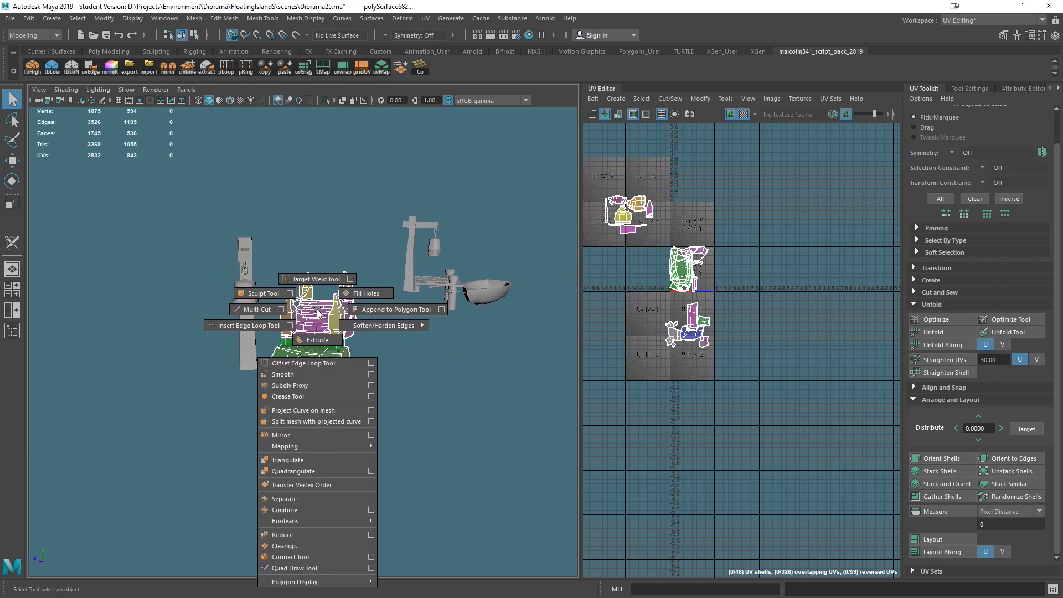
click(289, 510)
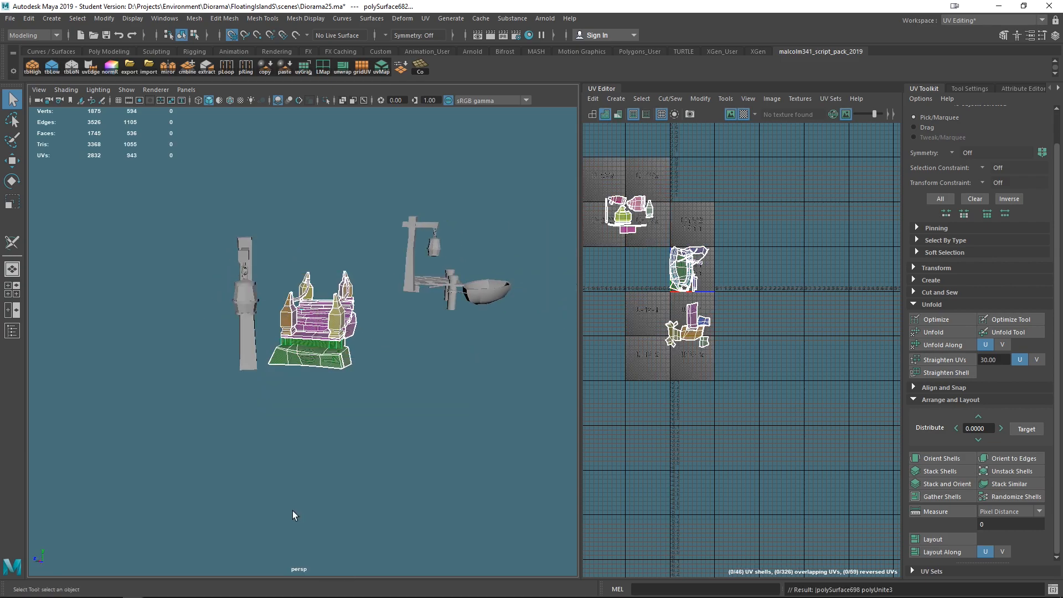
- Select the band running along the bridge end platform's side and cut a seam at its end corner
key(f)
alt+drag(431, 449, 462, 466)
scroll(434, 347, up, 4)
alt+drag(487, 391, 426, 383)
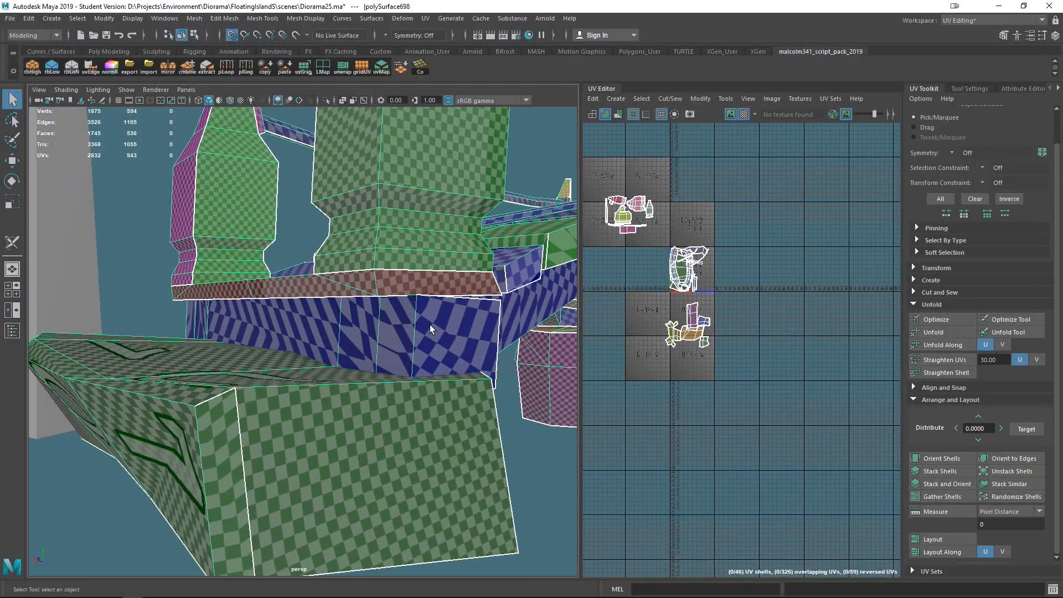
shift+right_drag(430, 324, 398, 504)
click(432, 351)
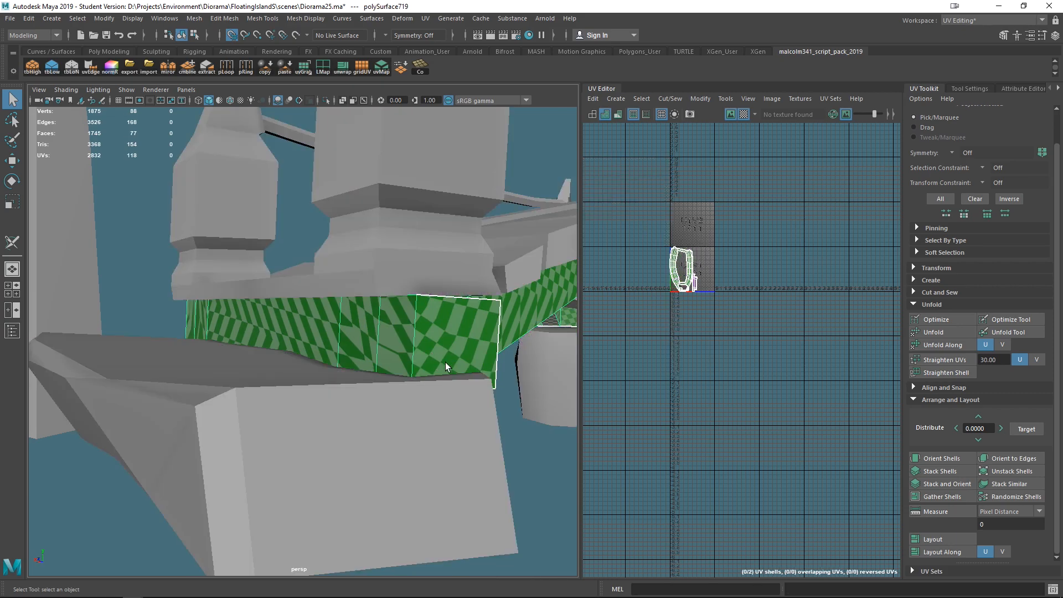
scroll(800, 284, up, 5)
scroll(662, 290, down, 3)
alt+middle_drag(622, 291, 790, 363)
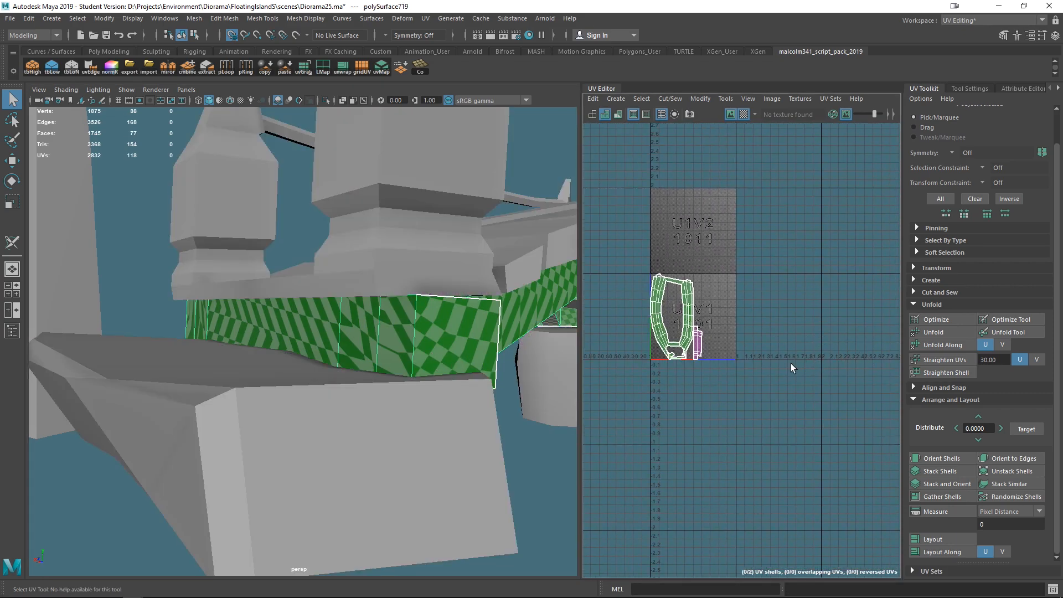
key(f)
alt+drag(532, 349, 492, 364)
right_drag(271, 359, 1, 255)
click(13, 249)
right_click(217, 391)
click(215, 390)
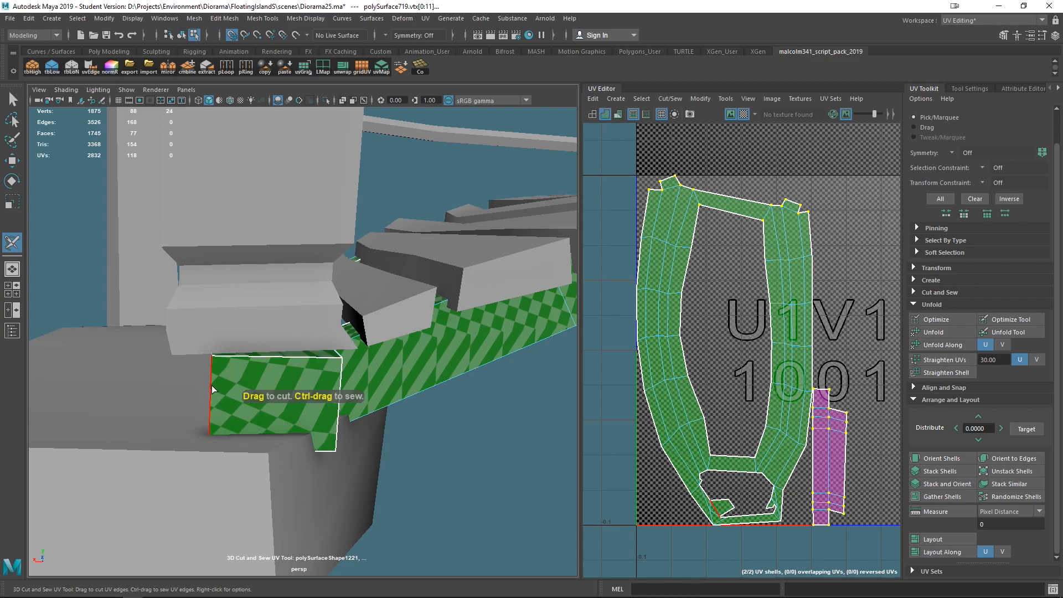
- Cut seams around the band's end section and along its lower edge
click(213, 389)
alt+drag(293, 472, 366, 383)
click(365, 360)
alt+drag(475, 437, 374, 423)
scroll(389, 435, up, 3)
click(376, 436)
click(504, 441)
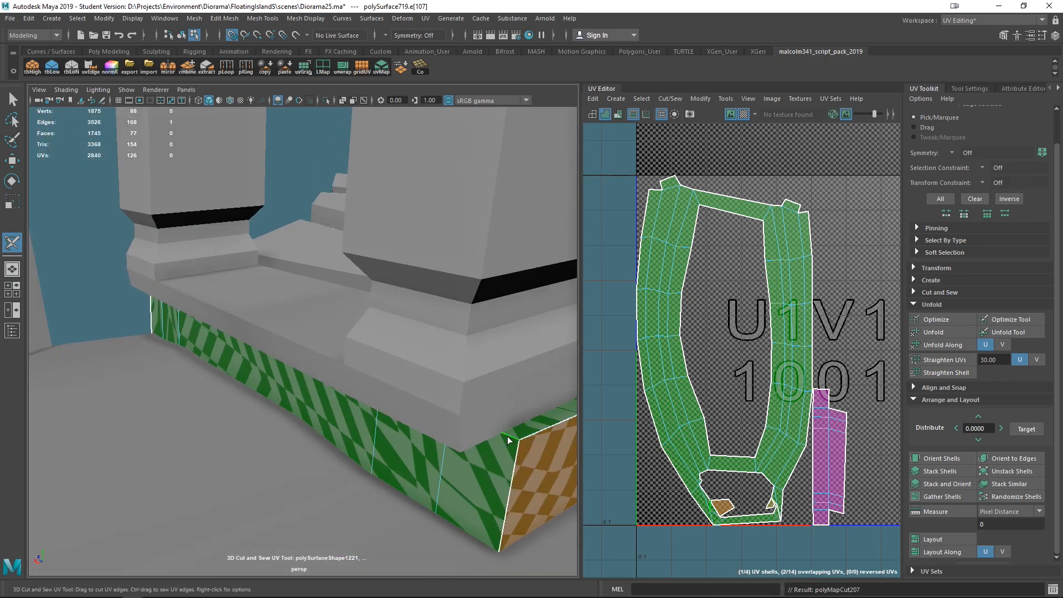
alt+right_drag(449, 452, 425, 342)
key(q)
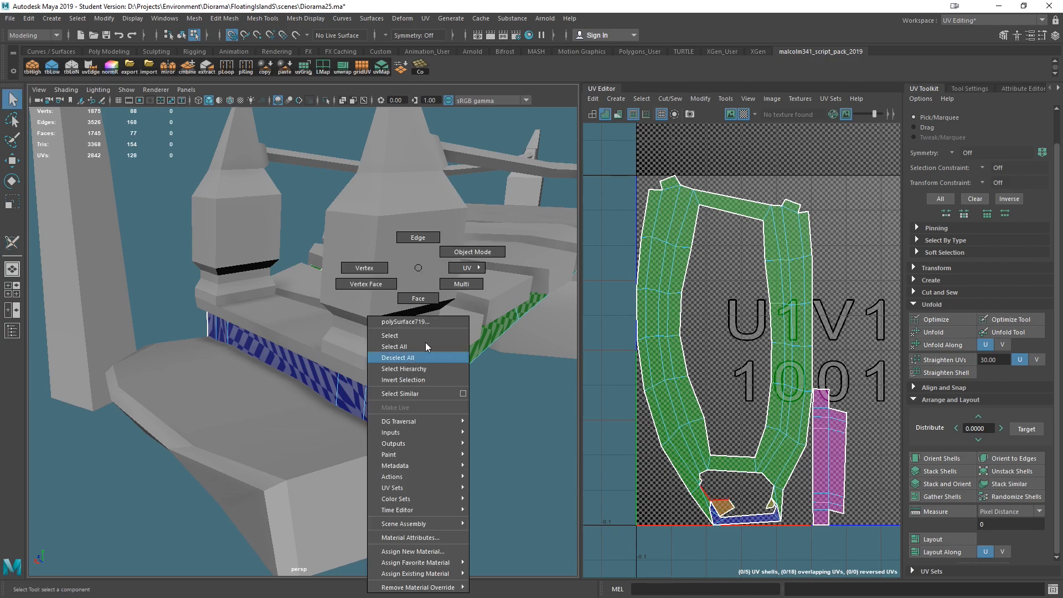
right_drag(452, 240, 452, 240)
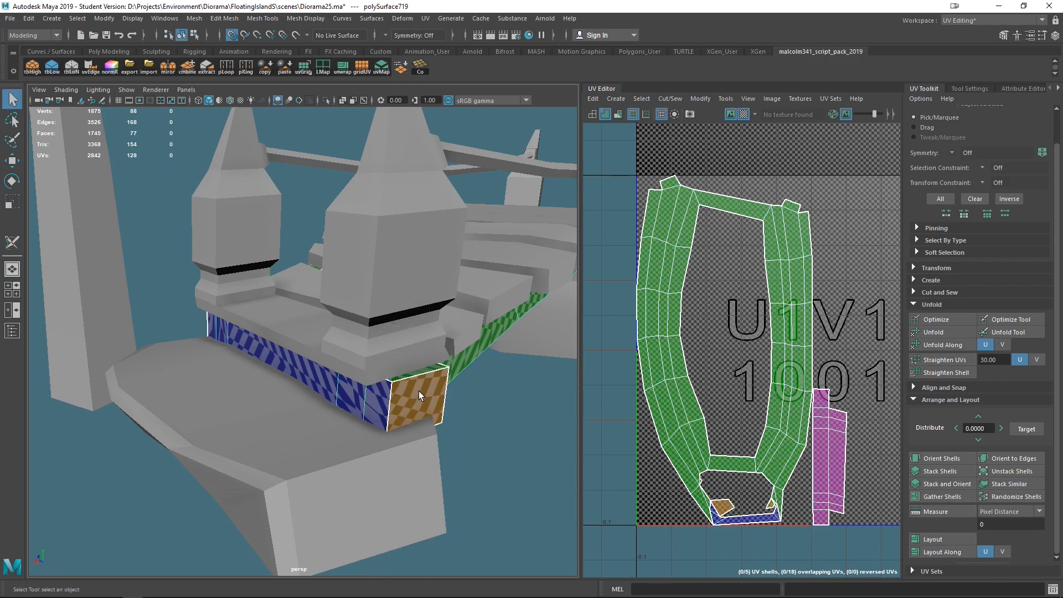
right_click(418, 391)
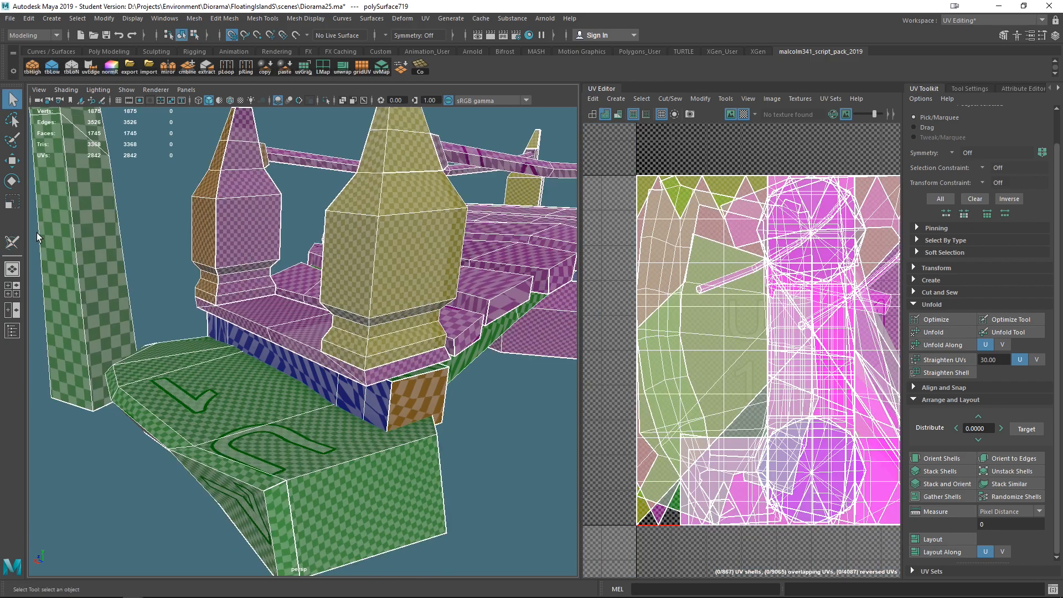
click(11, 242)
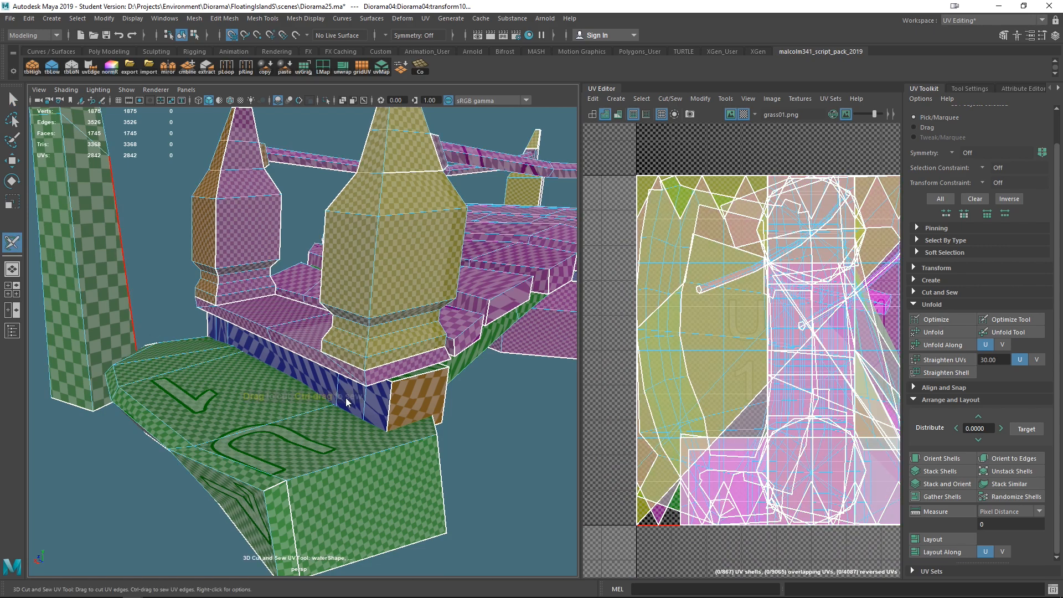
right_drag(408, 267, 464, 256)
click(469, 391)
click(396, 395)
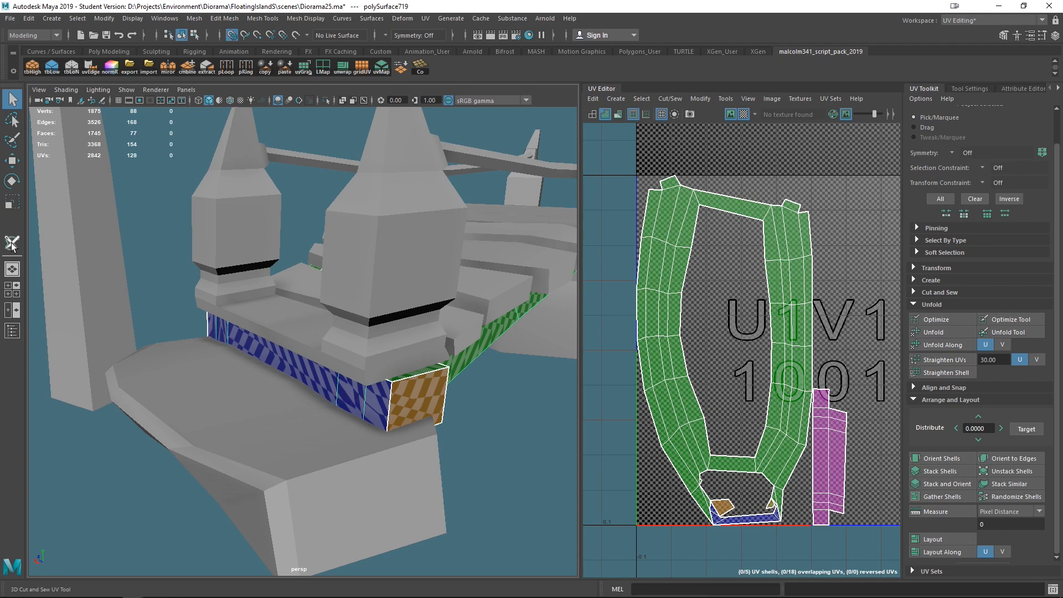
- Cut another seam on the band's corner edge near the end block
click(12, 243)
right_drag(400, 391, 454, 343)
click(409, 386)
key(f)
scroll(662, 534, down, 3)
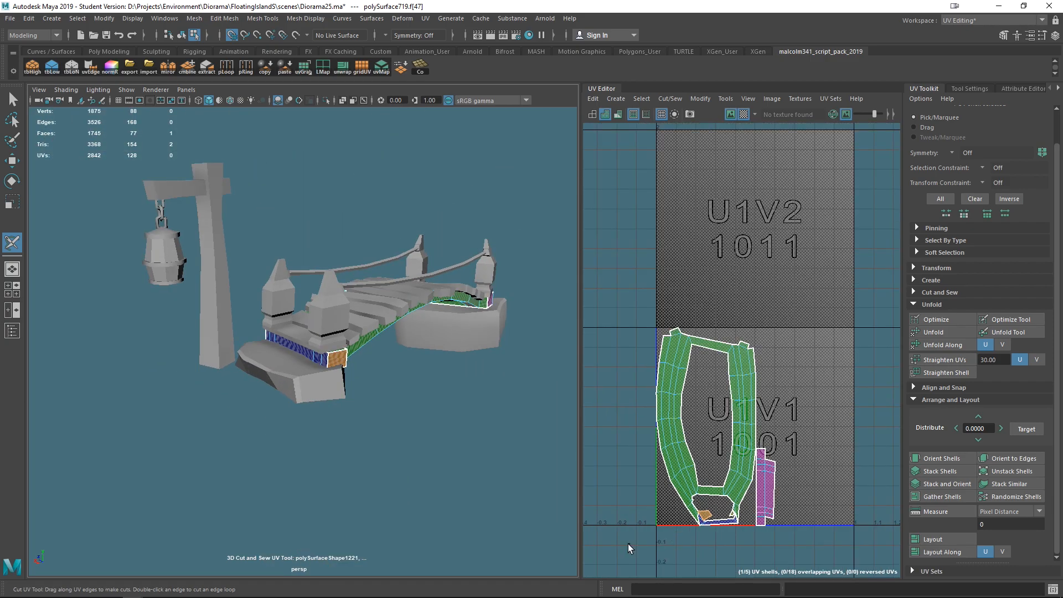
- Select all of the band's faces, unfold its UVs and lay out the shells
drag(723, 524, 573, 481)
drag(633, 283, 840, 580)
drag(479, 338, 247, 243)
right_drag(298, 328, 347, 283)
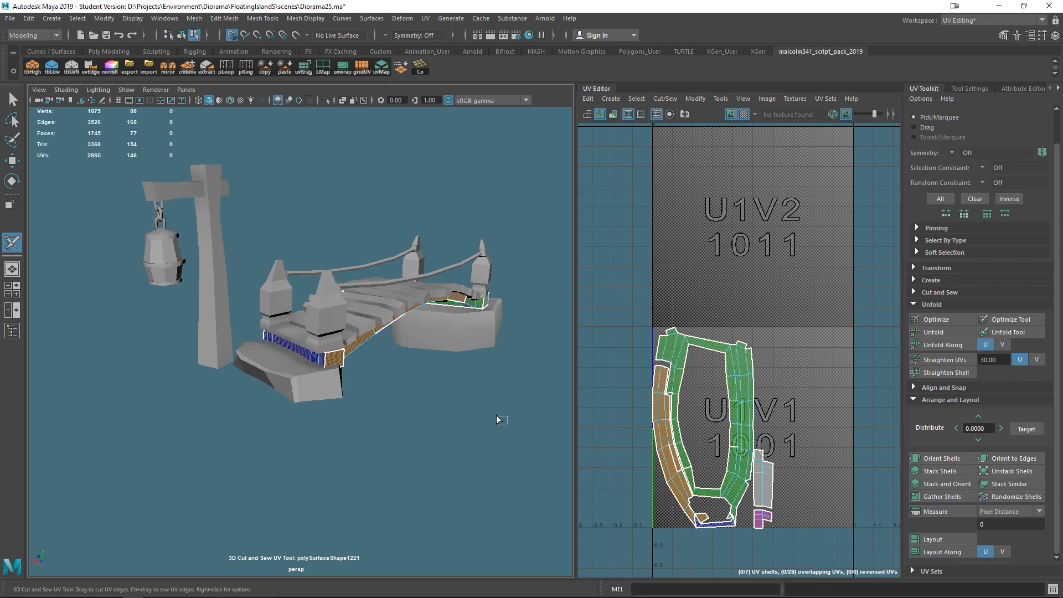
drag(507, 424, 138, 138)
key(ctrl+u)
key(ctrl+l)
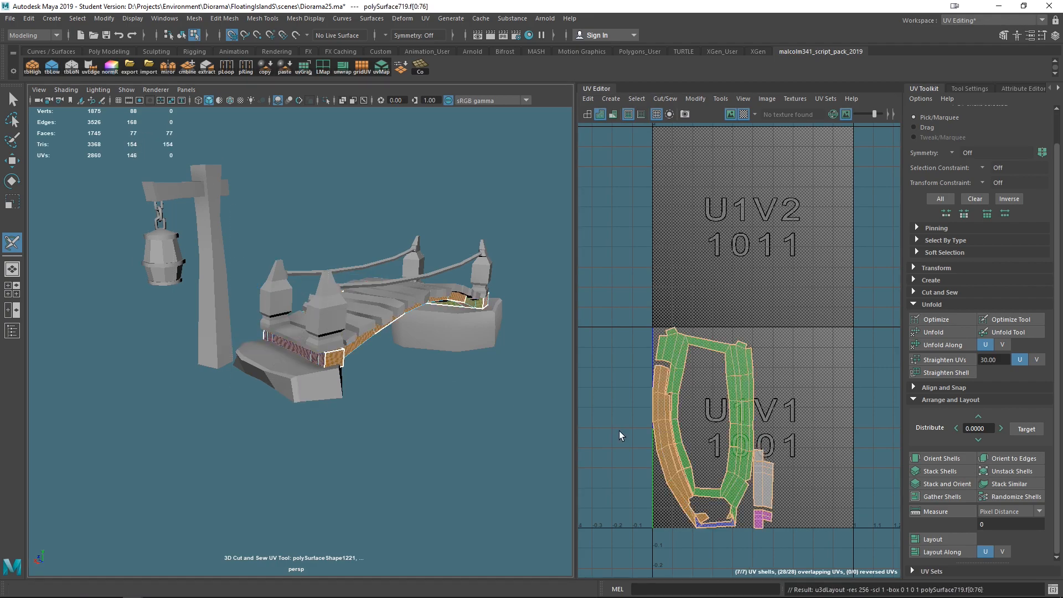
- Orient the band's UV shells and move them up inside the first UV tile
scroll(731, 462, down, 2)
alt+middle_drag(715, 450, 722, 396)
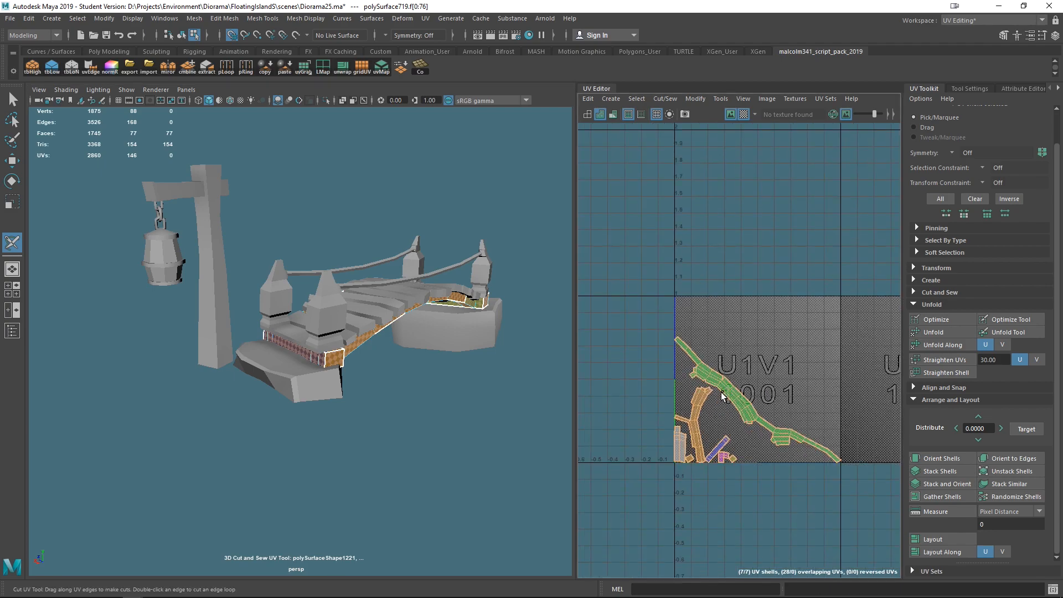
click(954, 453)
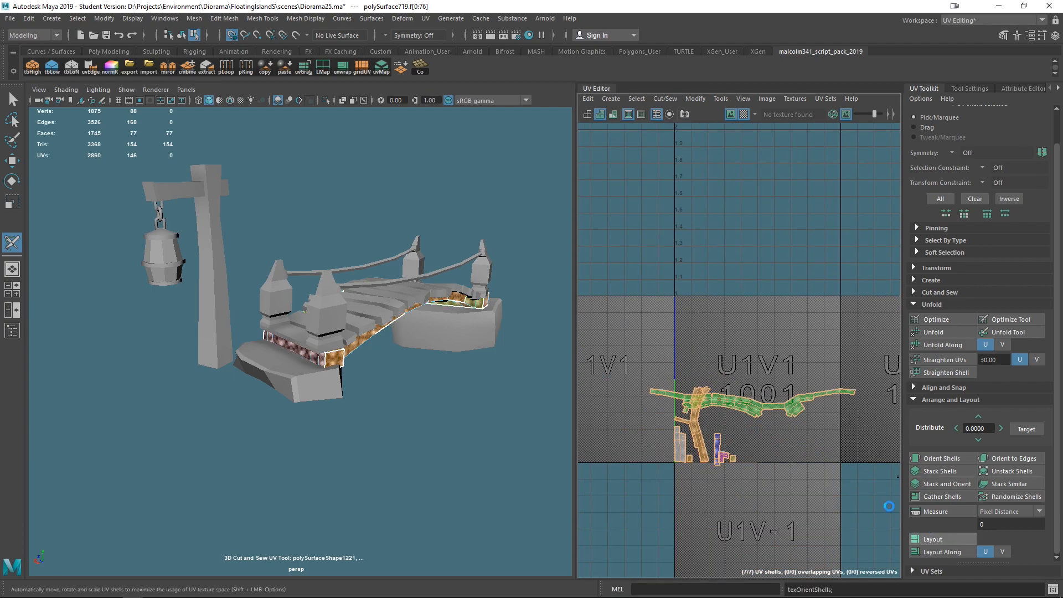
key(w)
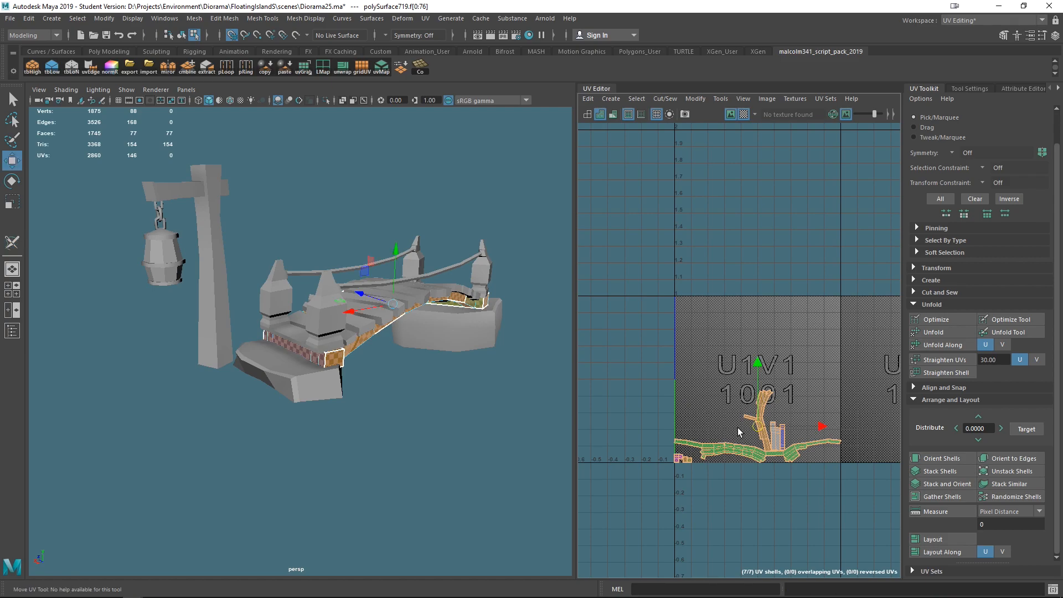
drag(756, 425, 691, 354)
- Select the bridge rail mesh's UVs and move one curved rail shell off to the side
scroll(687, 366, down, 4)
alt+drag(399, 389, 461, 369)
right_drag(288, 268, 328, 247)
drag(471, 442, 280, 245)
drag(246, 392, 353, 265)
shift+right_drag(339, 313, 312, 516)
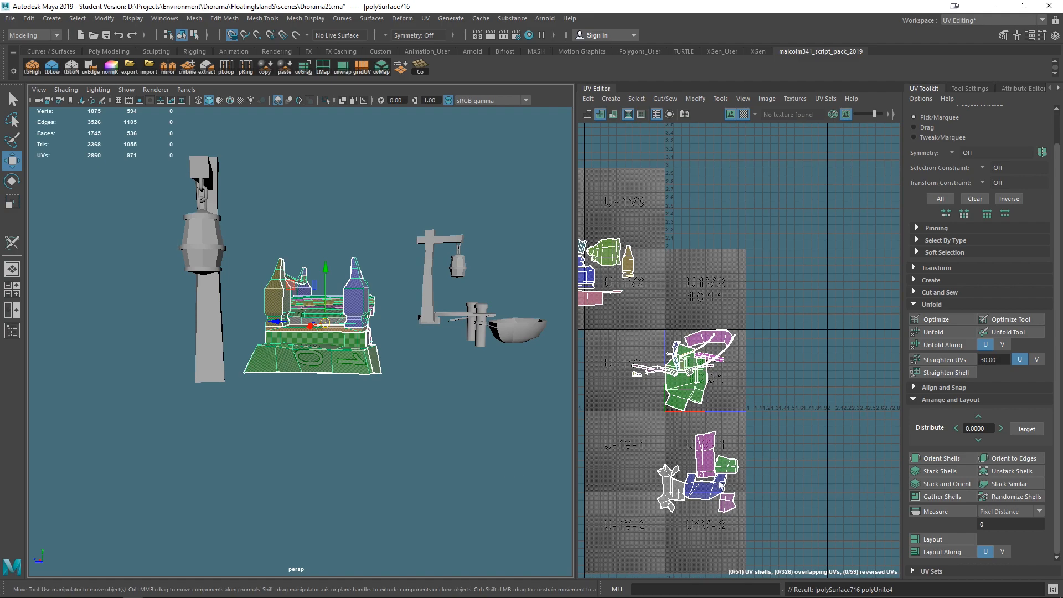
scroll(721, 415, down, 2)
scroll(765, 414, up, 3)
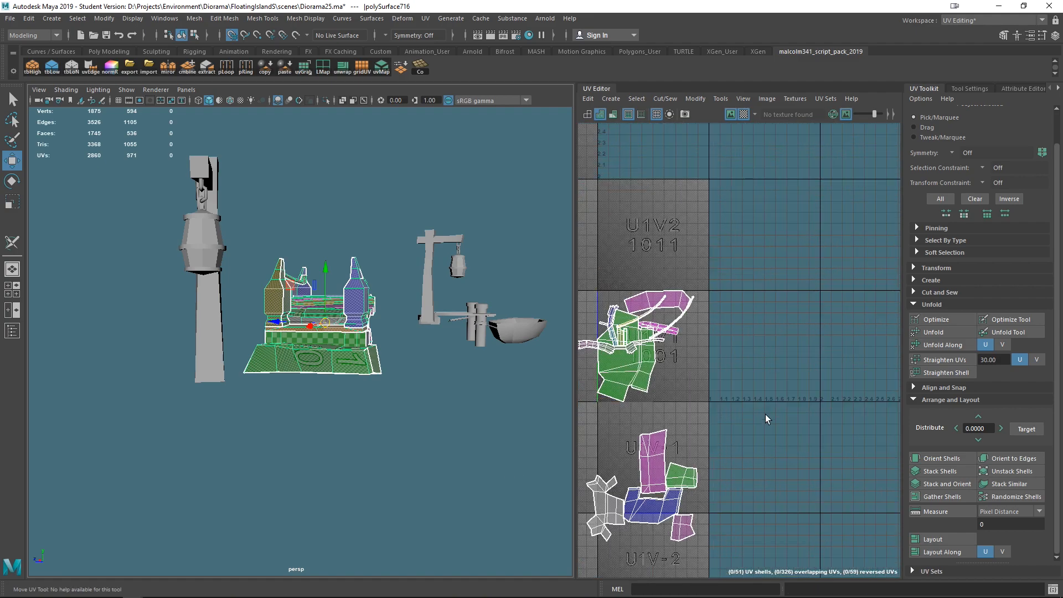
scroll(694, 400, up, 3)
scroll(757, 302, up, 3)
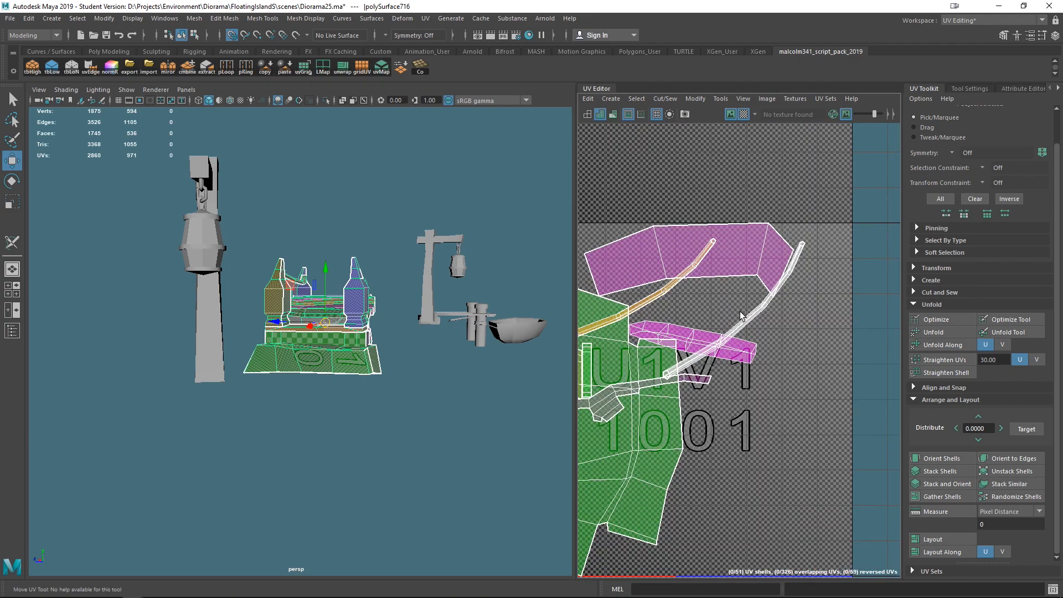
scroll(758, 305, down, 3)
scroll(792, 336, up, 2)
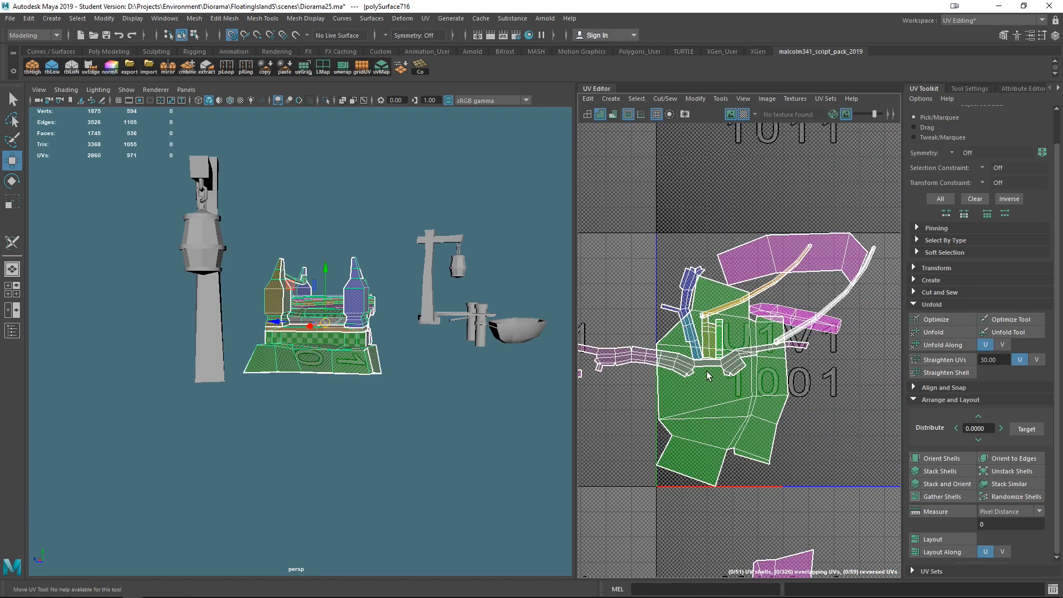
right_drag(822, 329, 775, 313)
click(826, 331)
drag(795, 319, 884, 359)
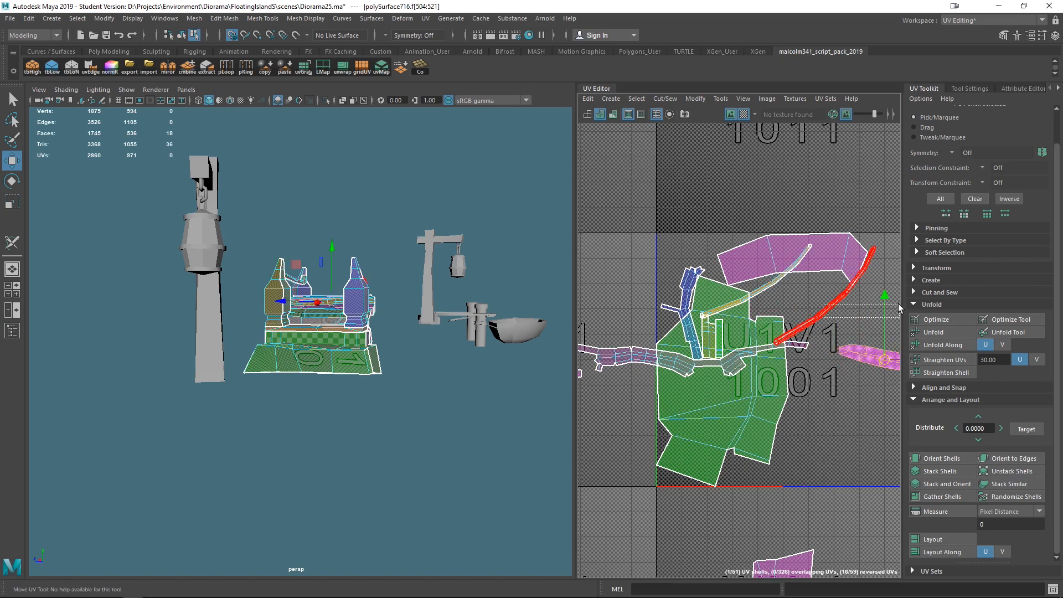
- Select an end trim shell and move it down out of the first UV tile
click(853, 309)
alt+drag(550, 304, 502, 373)
scroll(432, 342, down, 3)
scroll(480, 377, up, 4)
alt+drag(367, 347, 547, 392)
scroll(359, 341, up, 4)
click(717, 408)
scroll(717, 408, down, 5)
drag(696, 390, 623, 497)
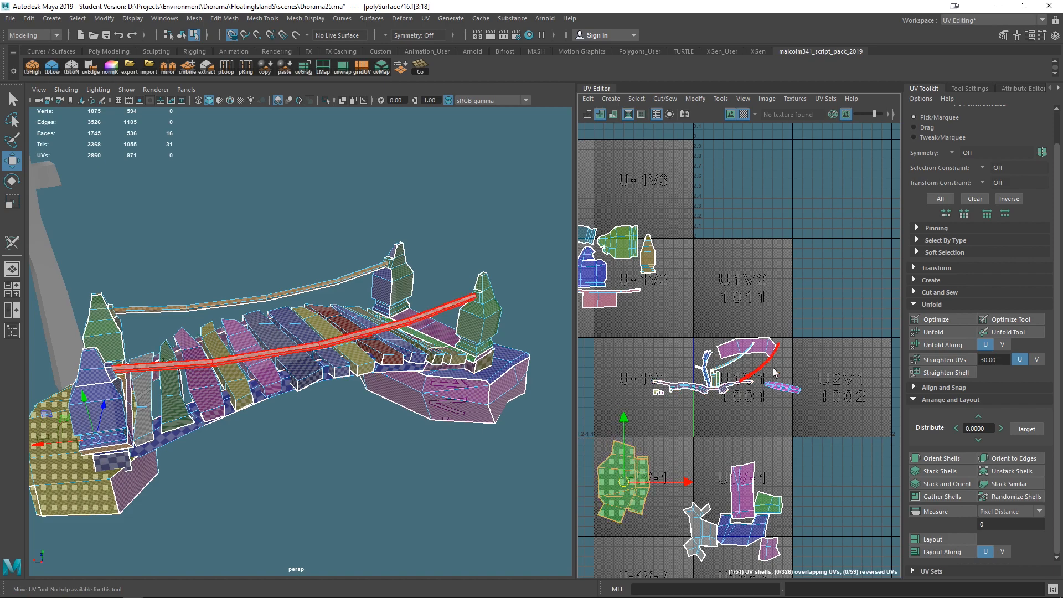
click(727, 349)
drag(727, 349, 614, 432)
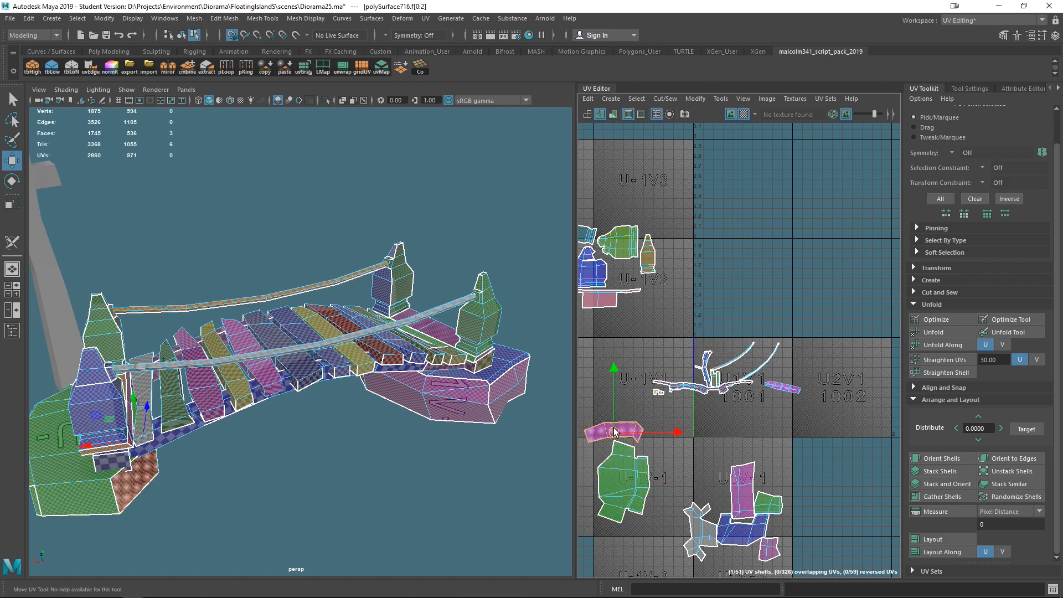
- Select both curved rope rail shells, unfold them, orient them straight and lay them out
click(699, 387)
click(744, 354)
drag(745, 357, 746, 323)
click(760, 363)
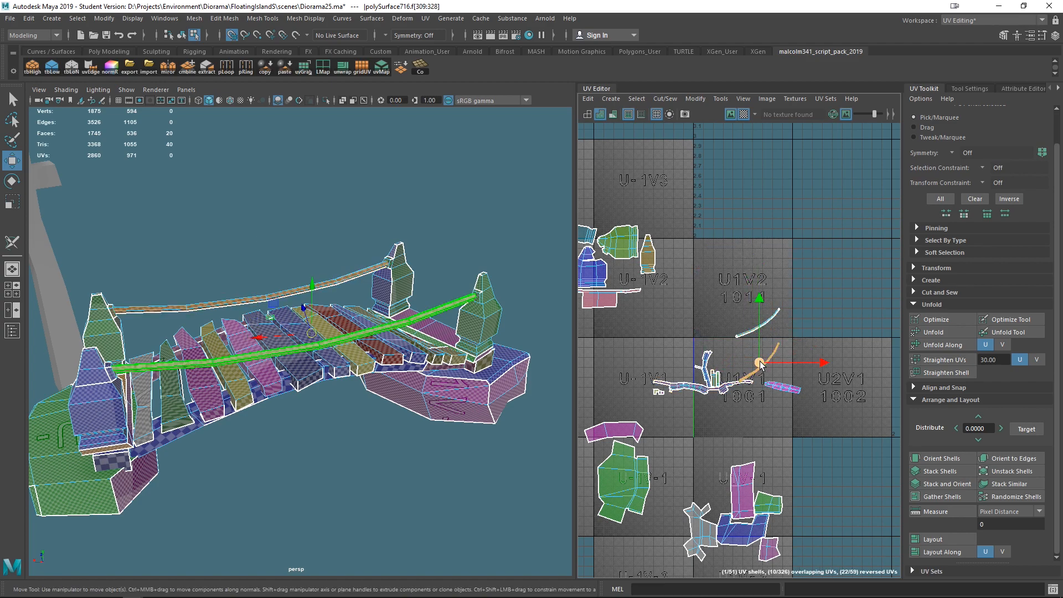
drag(759, 362, 592, 365)
scroll(736, 357, down, 2)
drag(720, 317, 807, 406)
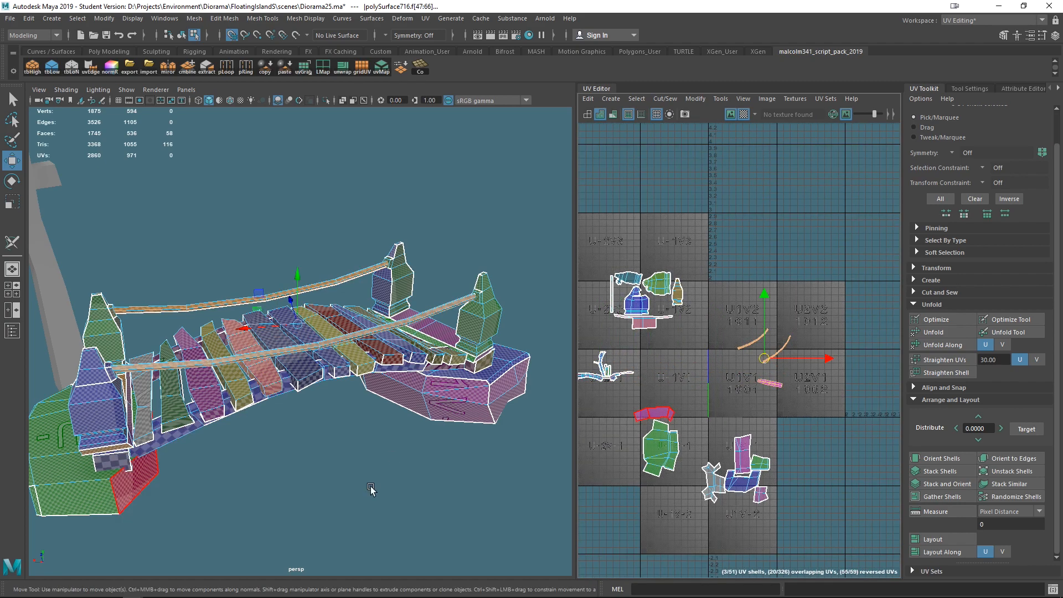
click(11, 244)
right_drag(246, 301, 304, 266)
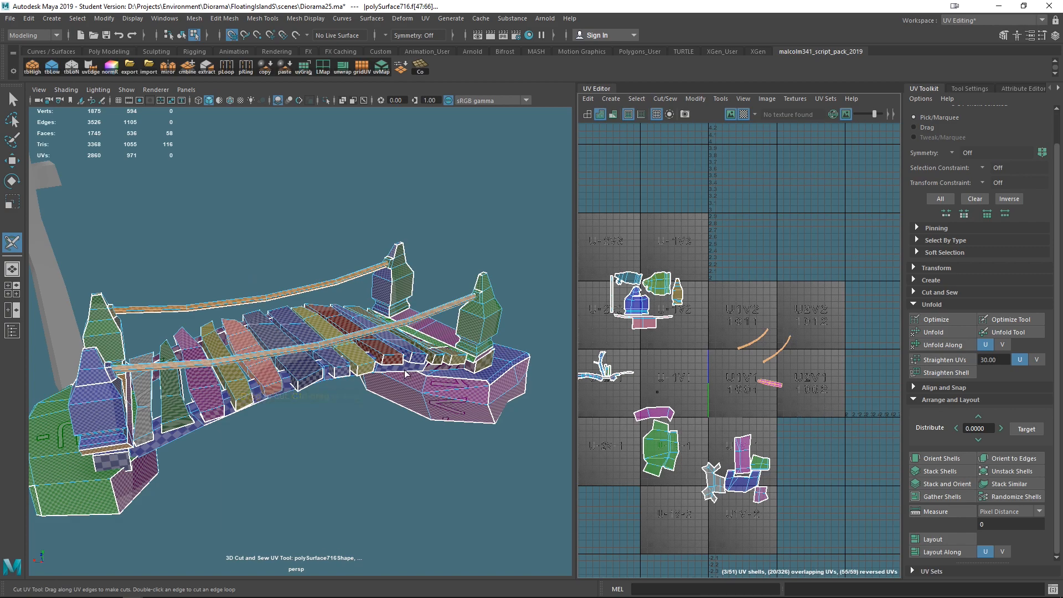
key(ctrl+u)
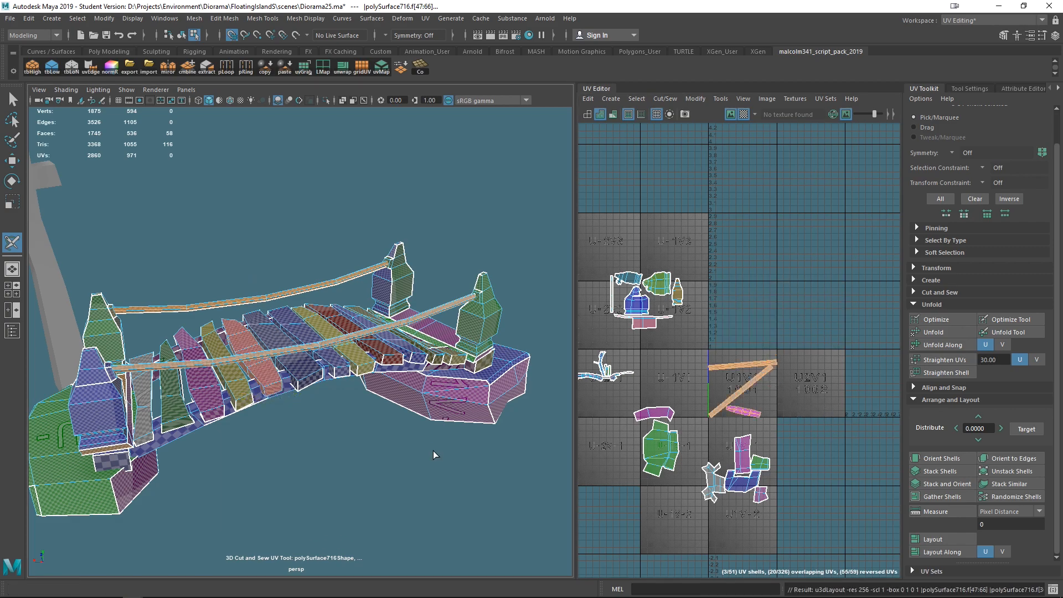
click(941, 458)
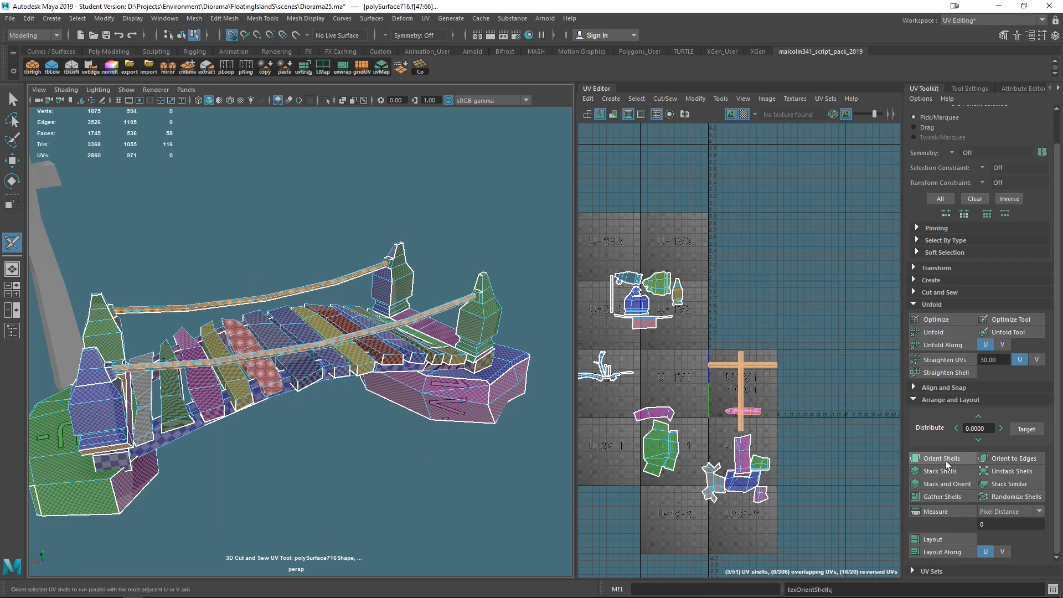
click(935, 538)
- Select the vertical rail strip and rotate it to lie horizontally
scroll(787, 442, up, 2)
scroll(787, 443, up, 3)
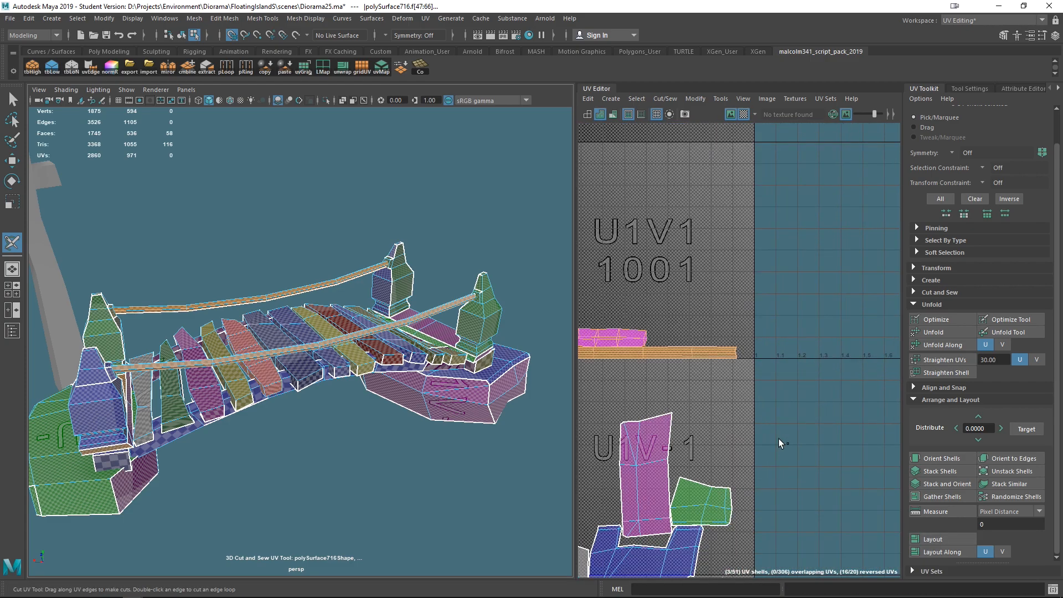
scroll(778, 438, down, 3)
right_click(684, 324)
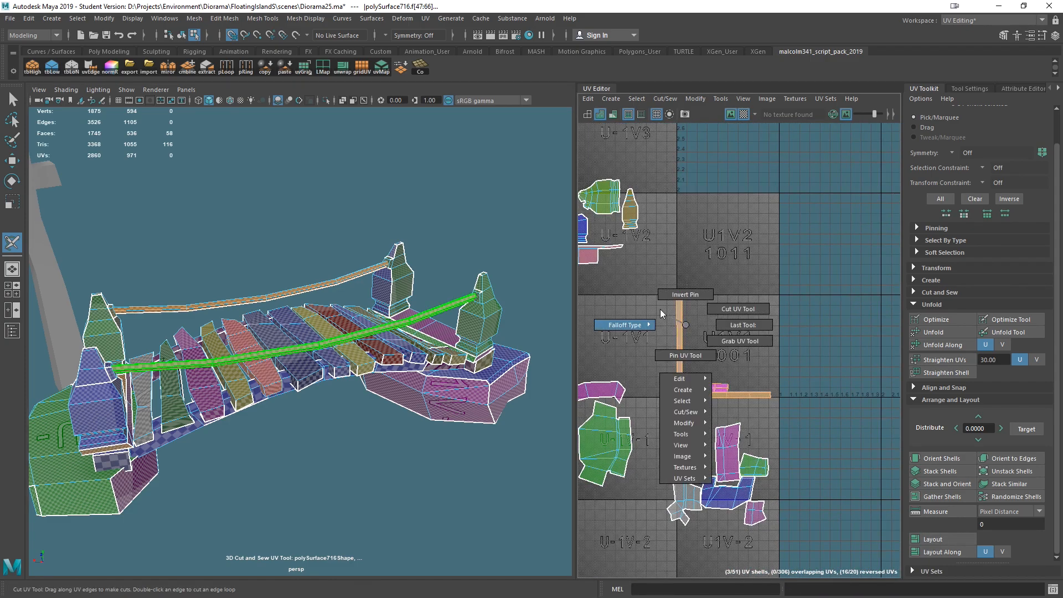
key(q)
right_click(684, 328)
right_drag(684, 327, 636, 312)
click(676, 339)
key(w)
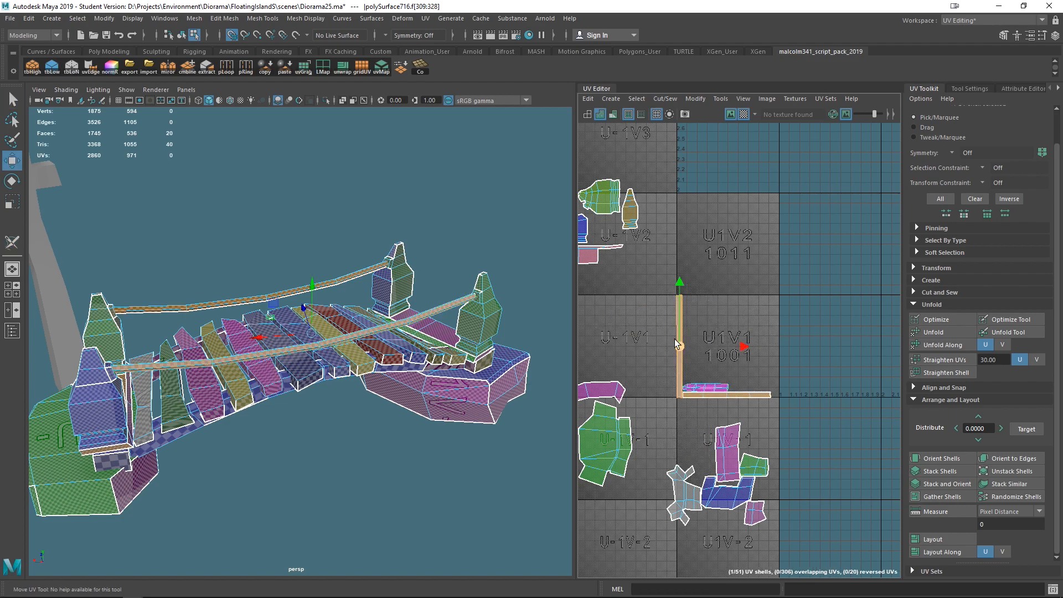
key(e)
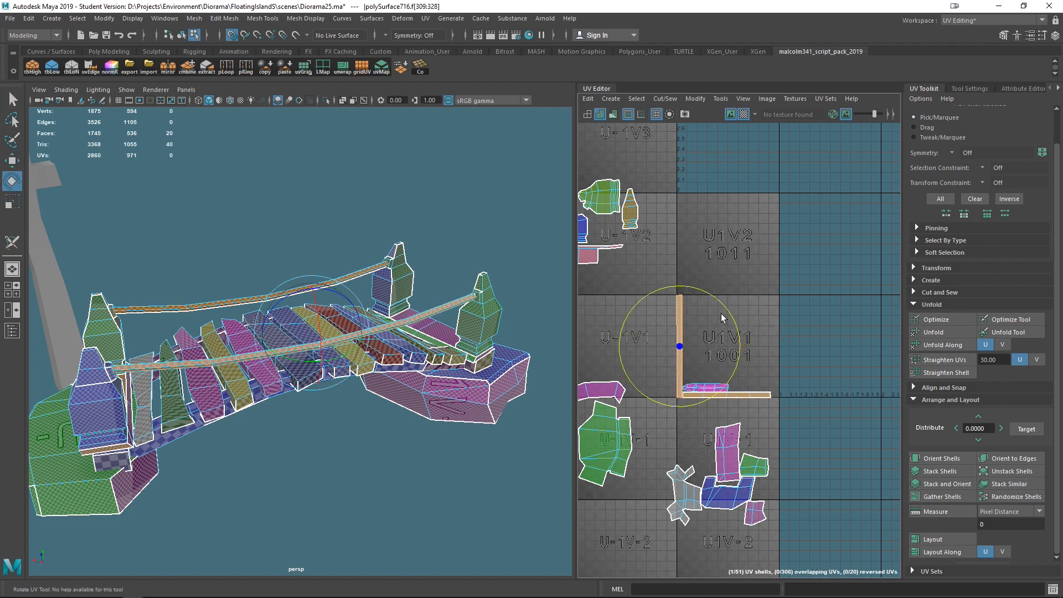
drag(722, 308, 745, 427)
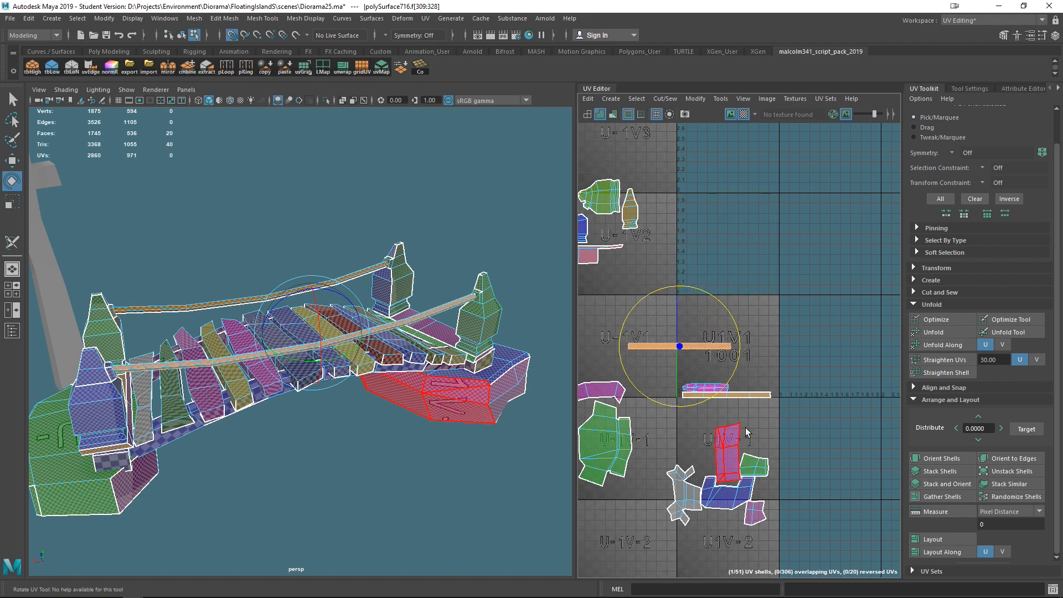
- Stack the rotated rail strip beneath the other strip and move the trim shell above them
key(w)
drag(679, 344, 733, 406)
scroll(764, 443, up, 4)
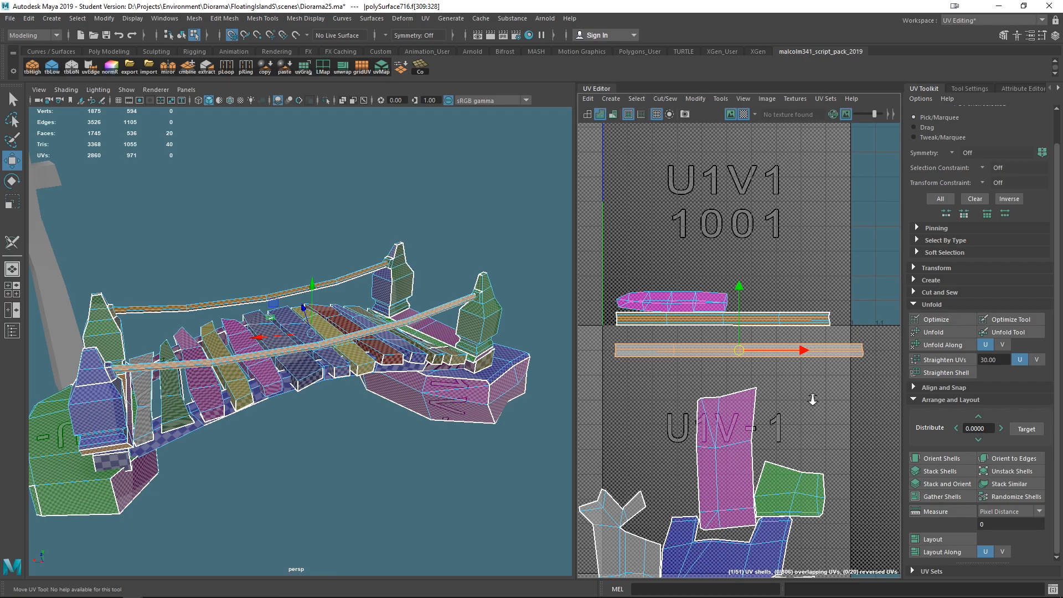
alt+right_drag(813, 399, 832, 452)
alt+middle_drag(745, 376, 838, 422)
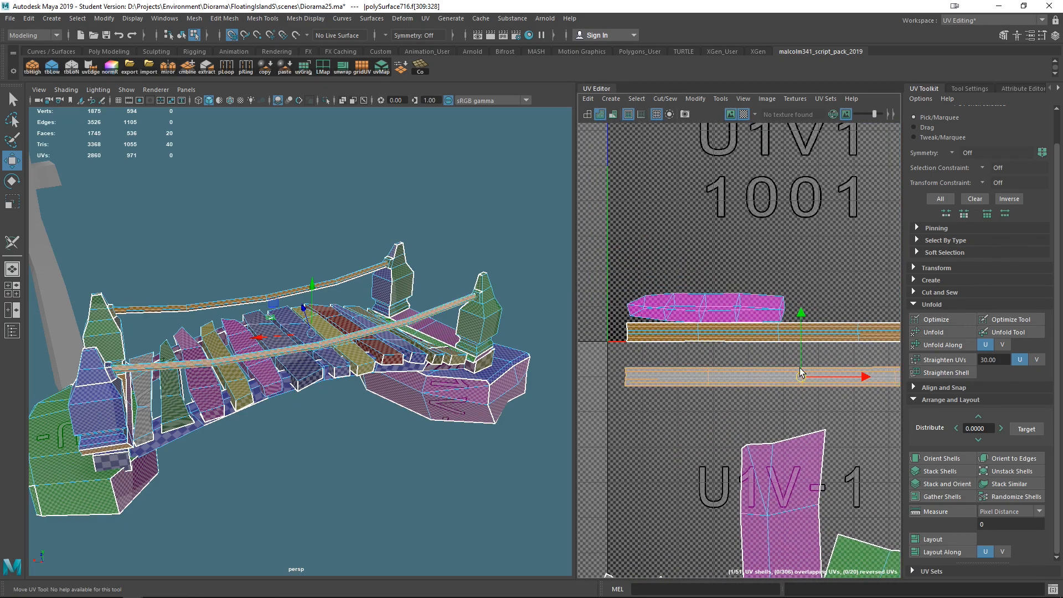
drag(801, 374, 802, 358)
click(706, 308)
drag(706, 307, 707, 271)
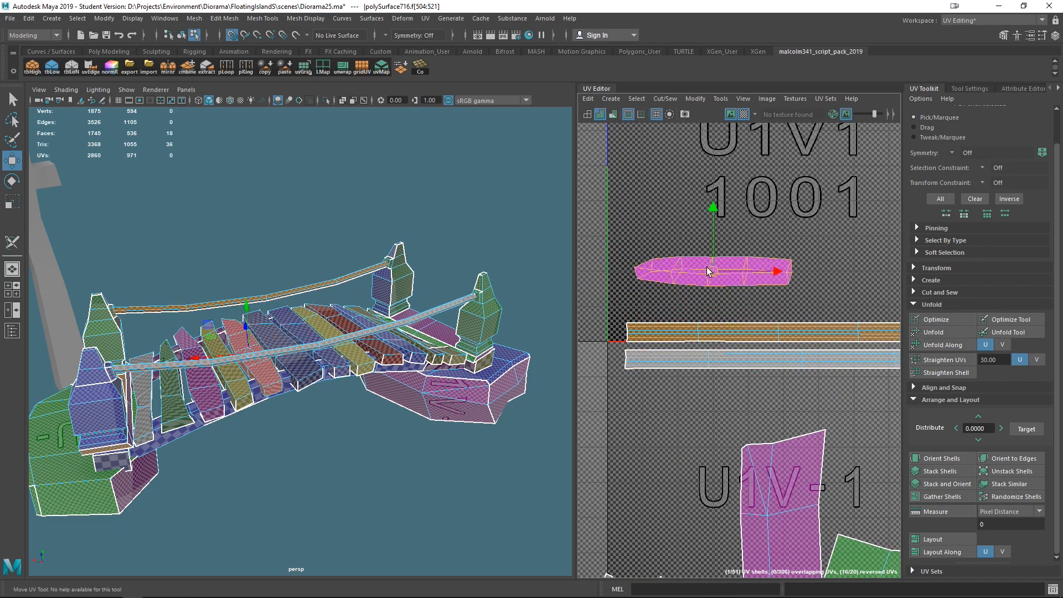
- Cut a seam along the lower edge of a pink deck block
key(f)
alt+drag(456, 512, 427, 499)
alt+drag(445, 538, 446, 529)
key(F8)
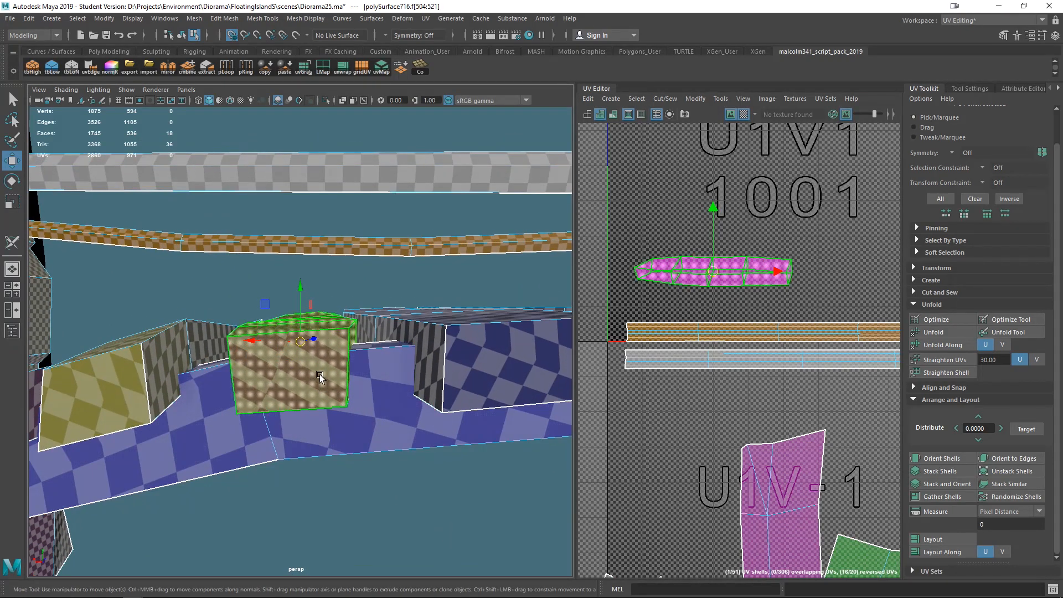
right_drag(315, 360, 322, 350)
key(ctrl+z)
alt+drag(338, 381, 333, 367)
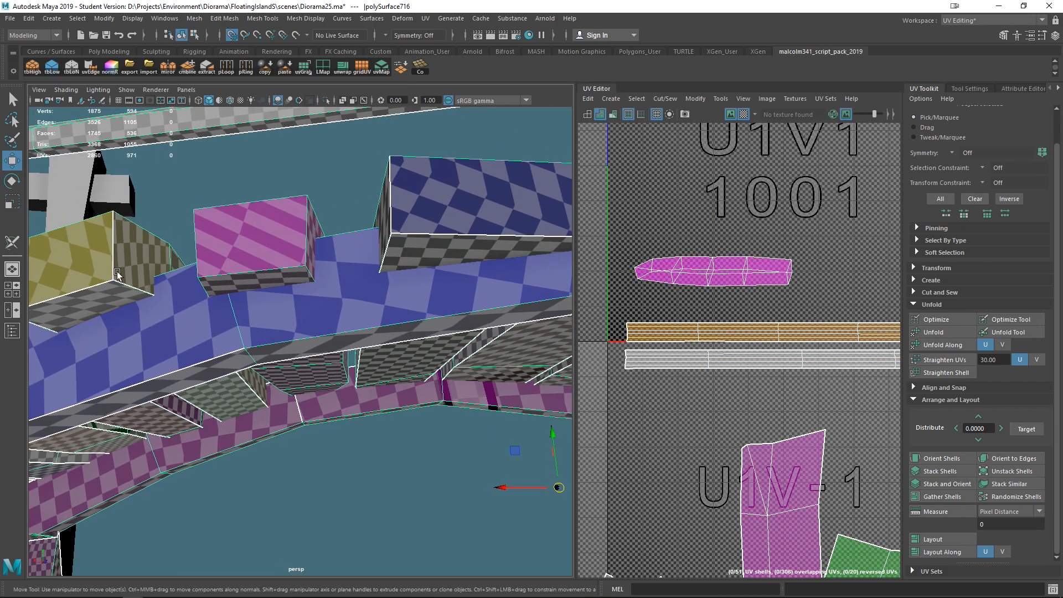
click(12, 241)
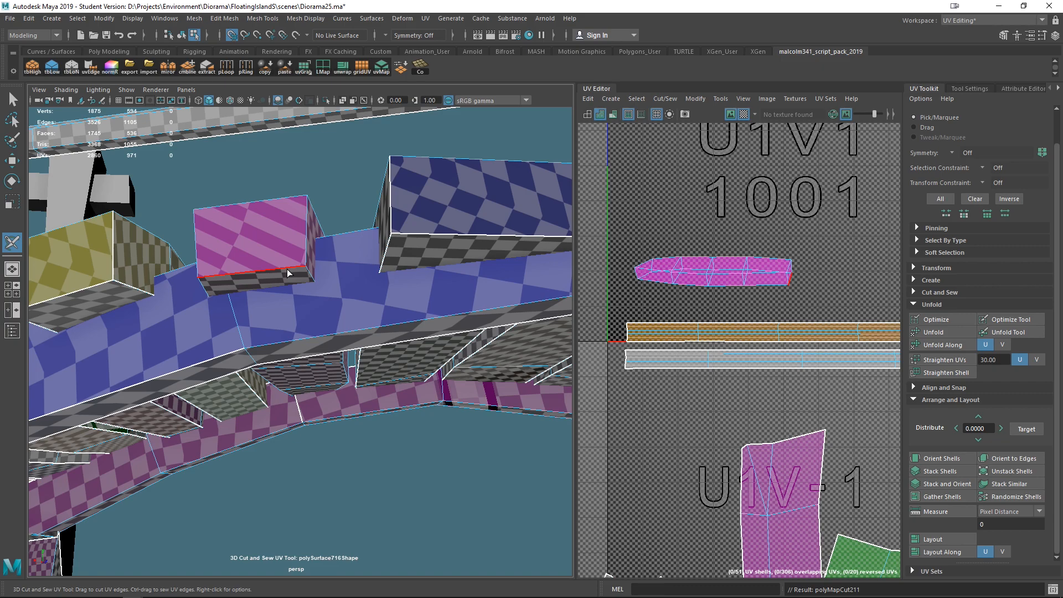
click(309, 273)
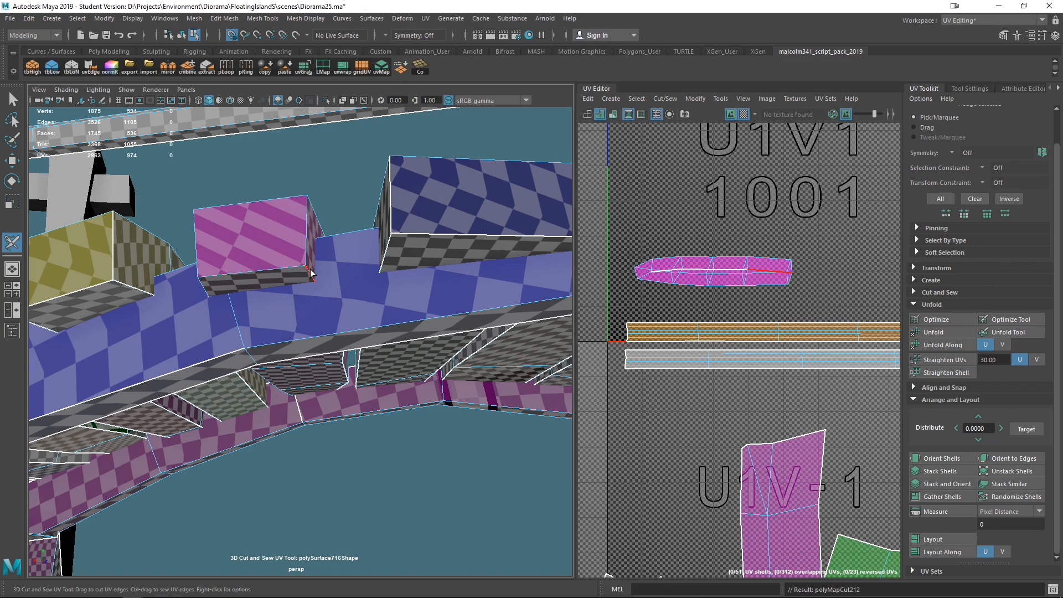
- Cut seams on the corner edges of the neighbouring deck blocks
drag(203, 285, 197, 258)
alt+drag(324, 344, 226, 366)
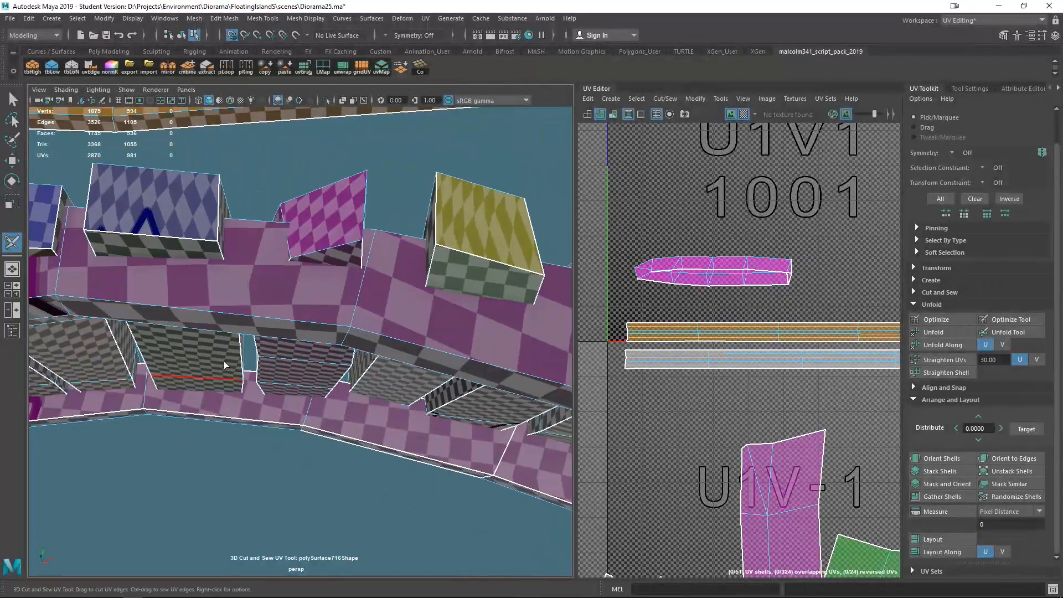
alt+drag(345, 221, 347, 347)
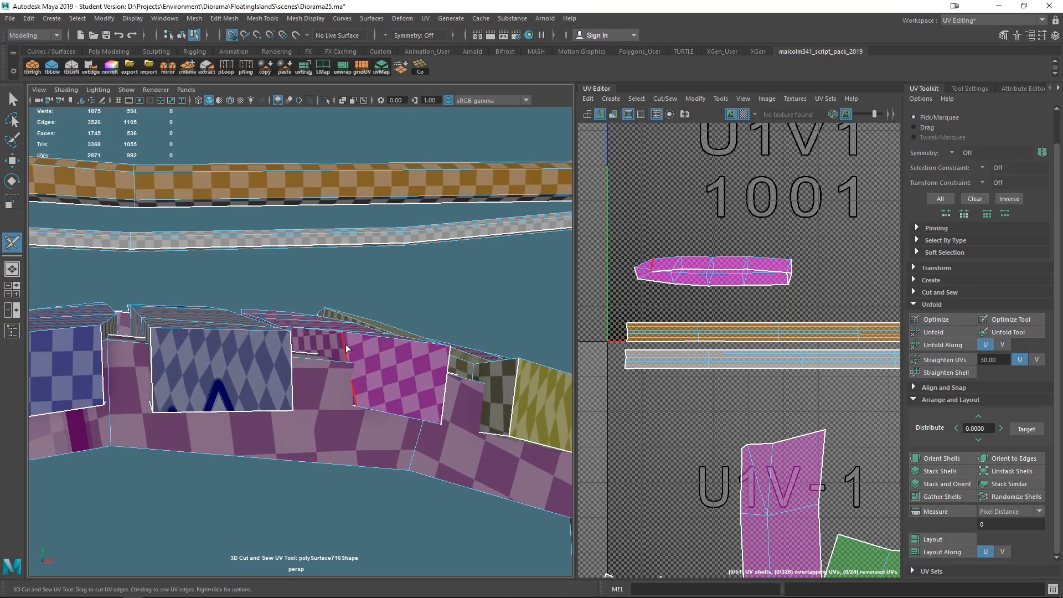
click(342, 355)
alt+drag(407, 392, 387, 326)
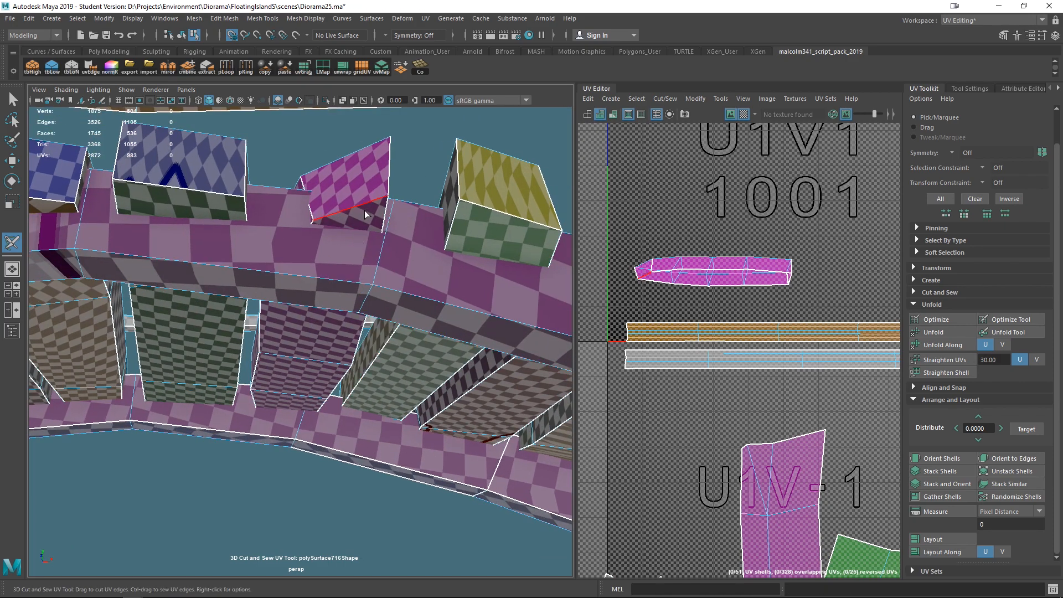
alt+drag(344, 298, 315, 298)
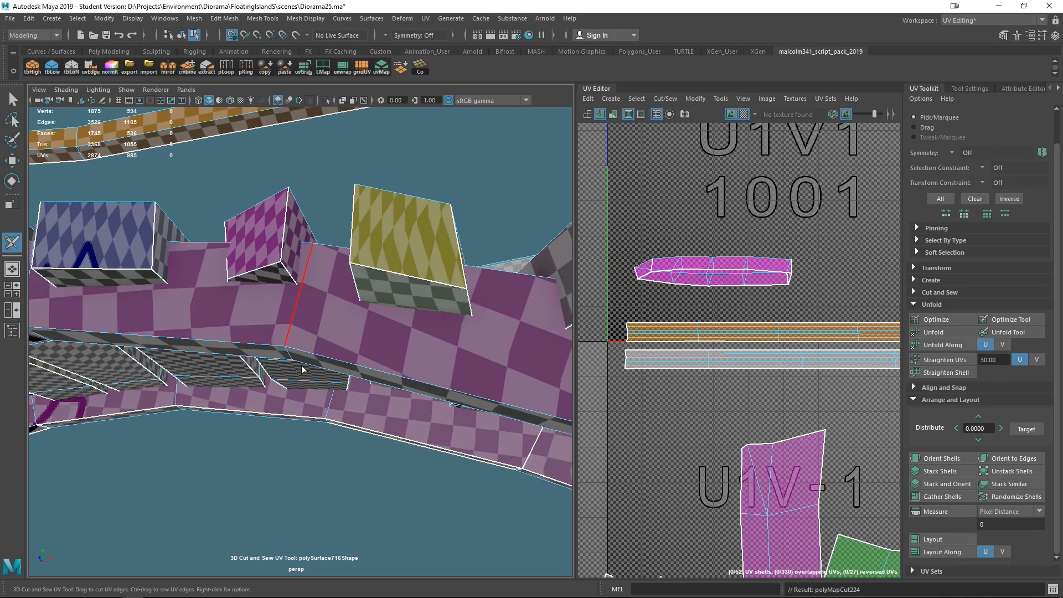
- Cut a seam on a plank's corner edge, select the plank and unfold its UVs
alt+drag(313, 485, 486, 379)
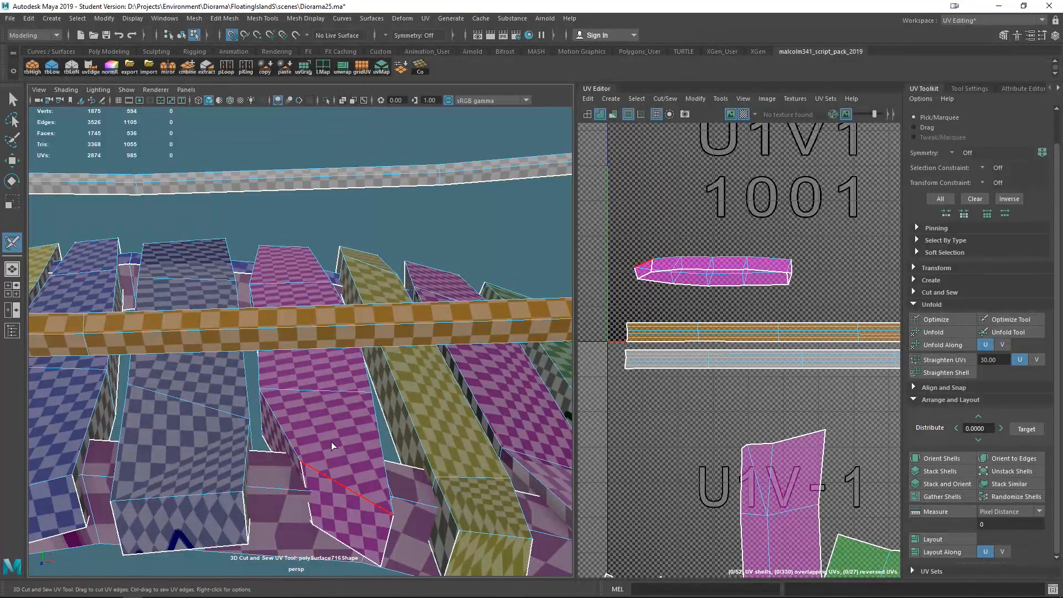
right_drag(331, 445, 369, 404)
click(364, 412)
key(ctrl+u)
scroll(728, 293, down, 5)
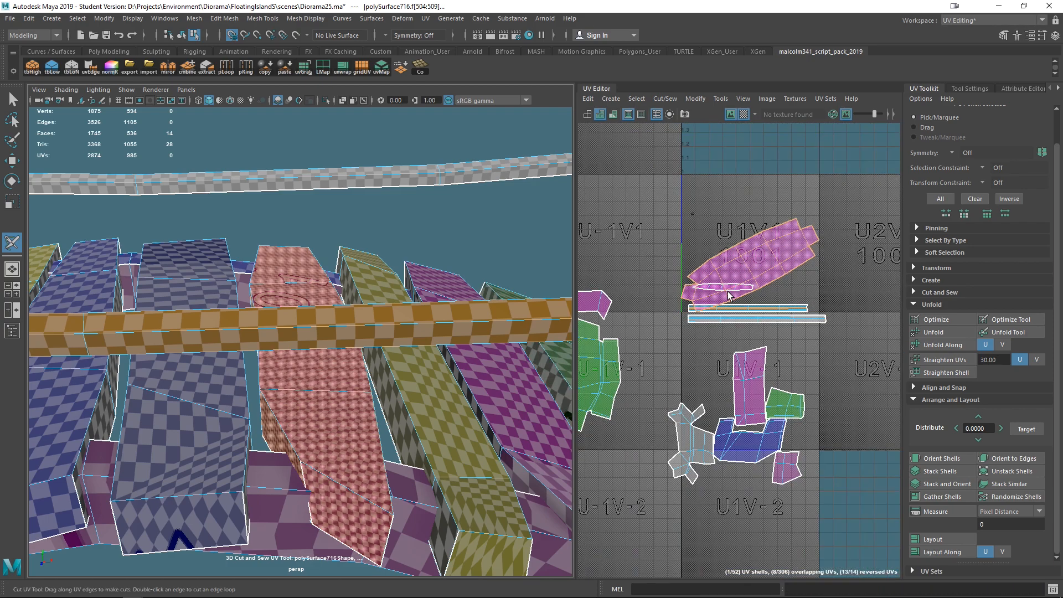
- Rotate the plank's UV shell and scale it down
key(e)
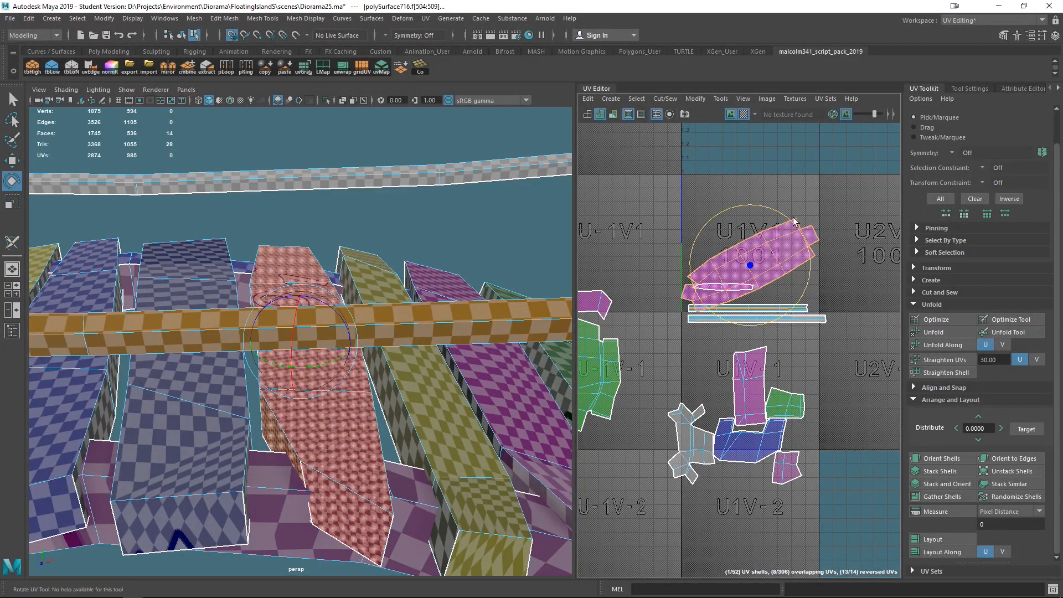
drag(796, 230, 725, 248)
key(w)
key(q)
key(r)
alt+drag(352, 424, 273, 498)
click(264, 272)
right_drag(265, 269, 264, 291)
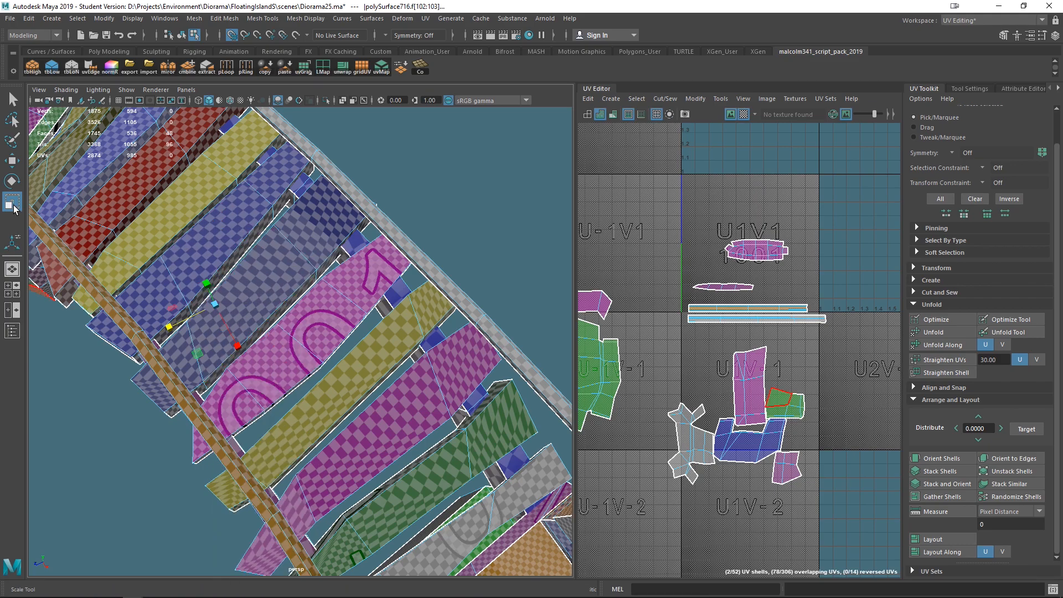
- Switch to the 3D Cut and Sew UV tool and cut seams along a plank's corner edges
click(423, 18)
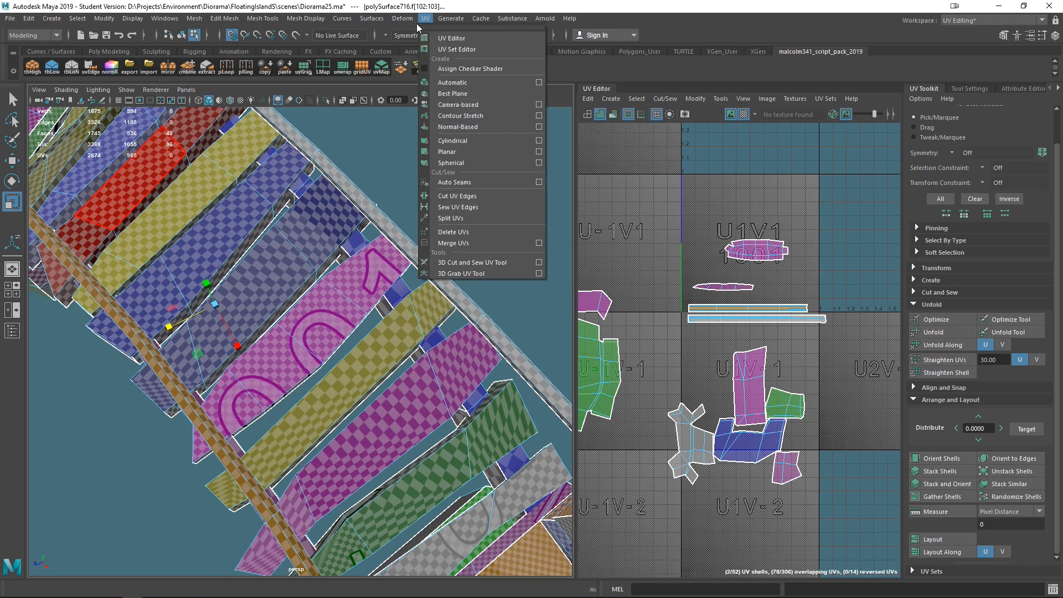
click(466, 264)
click(284, 285)
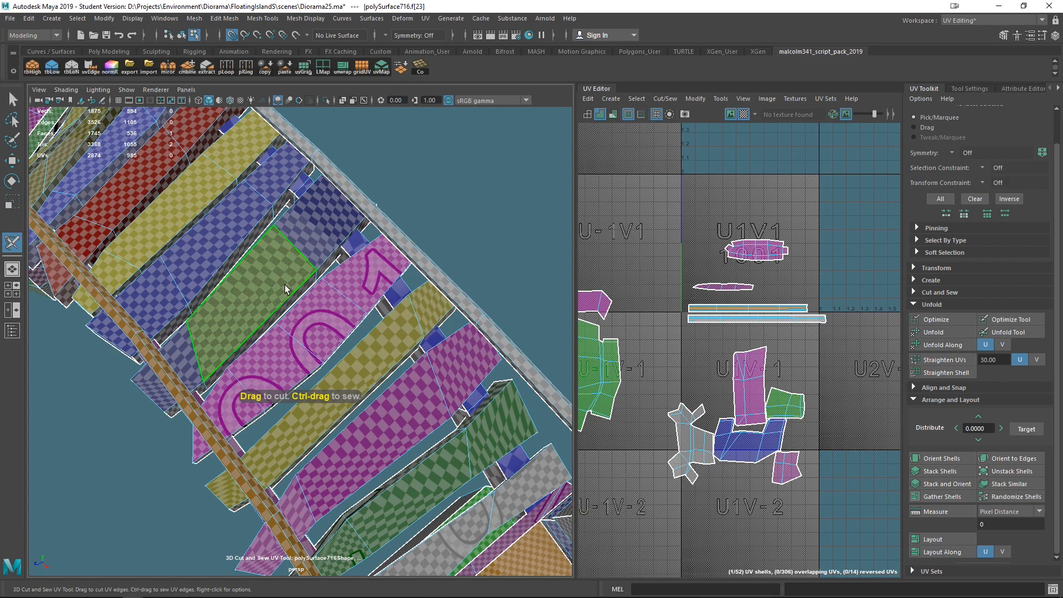
alt+drag(284, 284, 247, 355)
right_drag(219, 349, 282, 320)
- Unfold a deck block's UVs, then move its shell above the other shells and scale it down
click(219, 368)
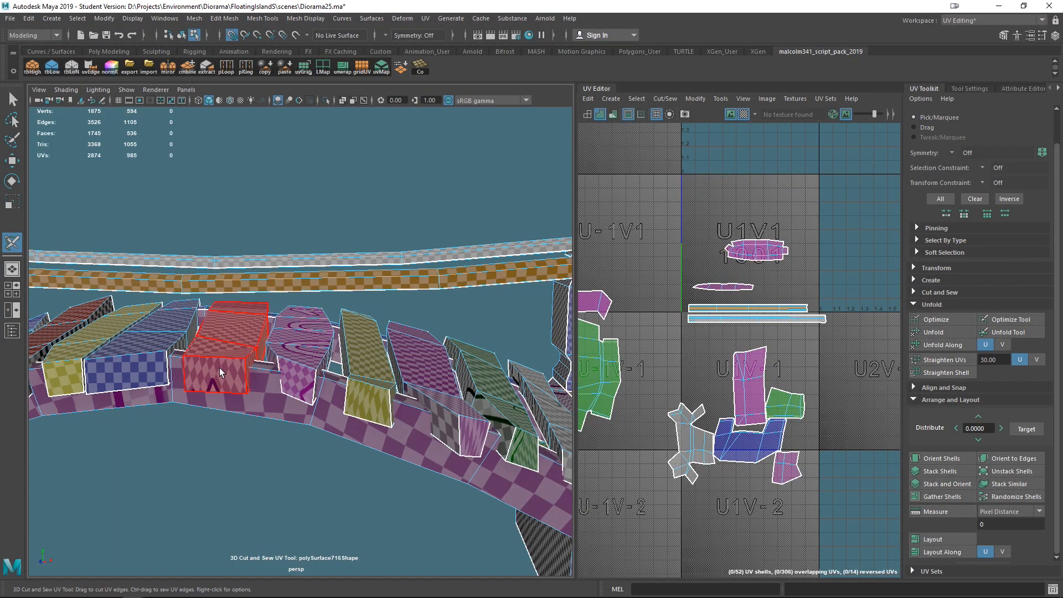
key(ctrl+u)
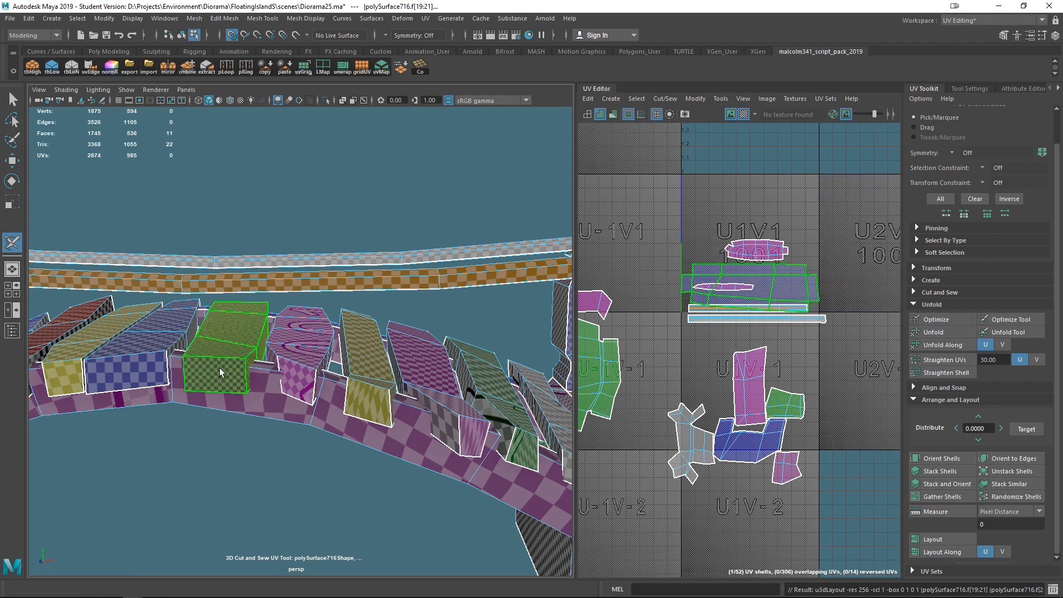
key(w)
drag(750, 289, 756, 209)
key(r)
scroll(356, 365, up, 5)
alt+drag(356, 364, 369, 459)
drag(757, 209, 728, 204)
alt+drag(371, 357, 429, 335)
drag(757, 210, 734, 191)
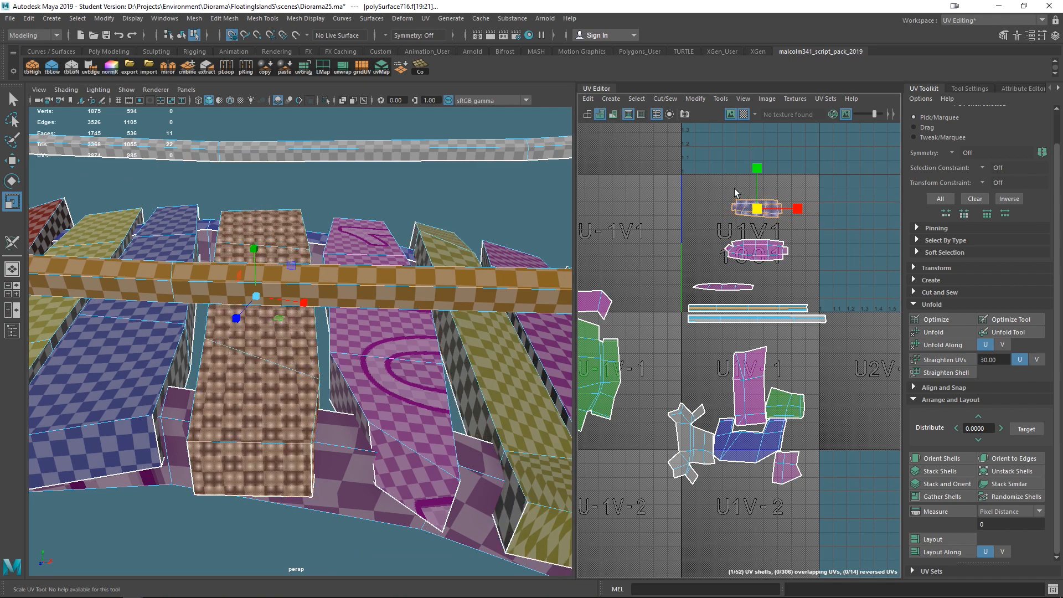
- Move a long rail shell down into an empty tile to the lower right
click(745, 246)
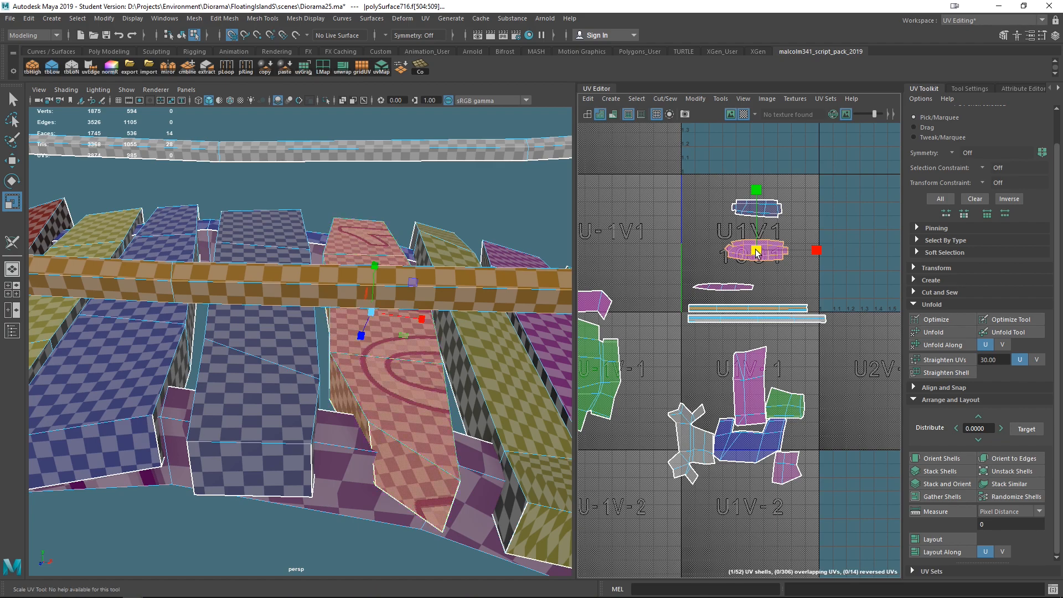
click(739, 242)
alt+drag(488, 397, 228, 343)
alt+drag(248, 420, 353, 336)
click(353, 338)
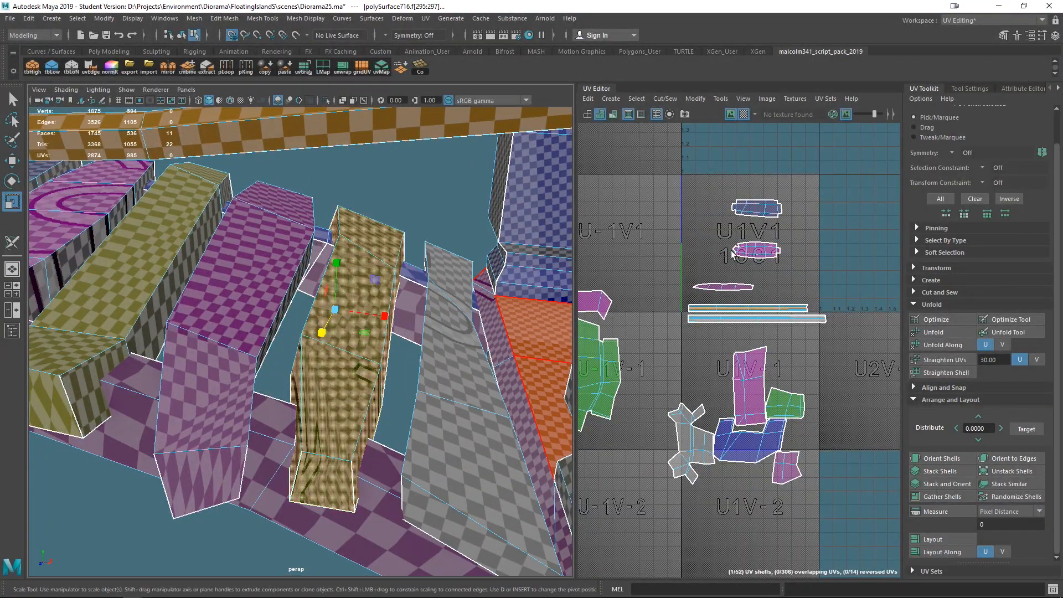
drag(682, 173, 847, 282)
scroll(791, 302, down, 3)
key(e)
key(w)
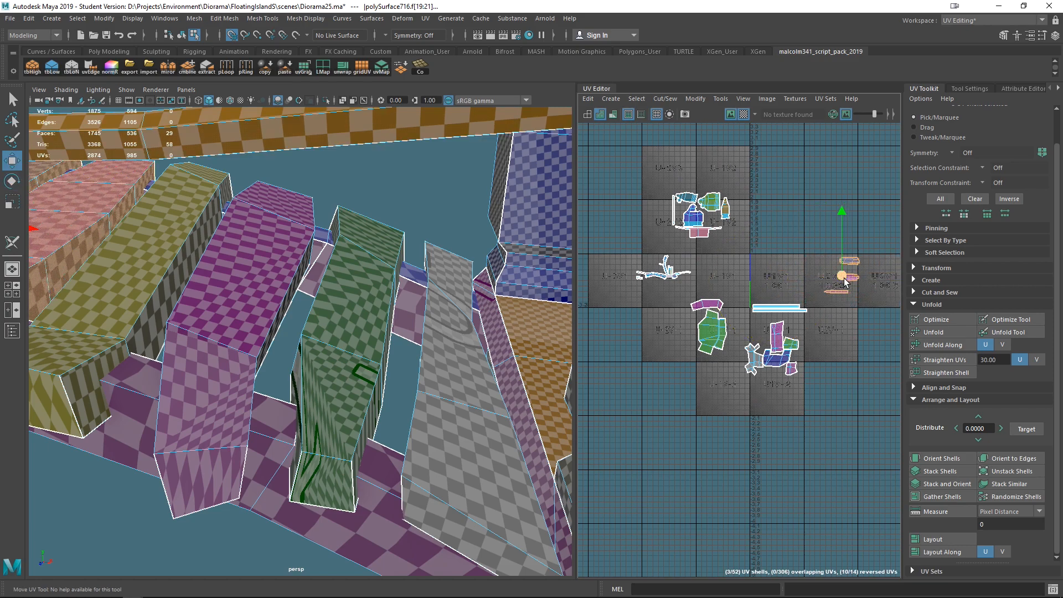
click(797, 310)
drag(797, 310, 857, 346)
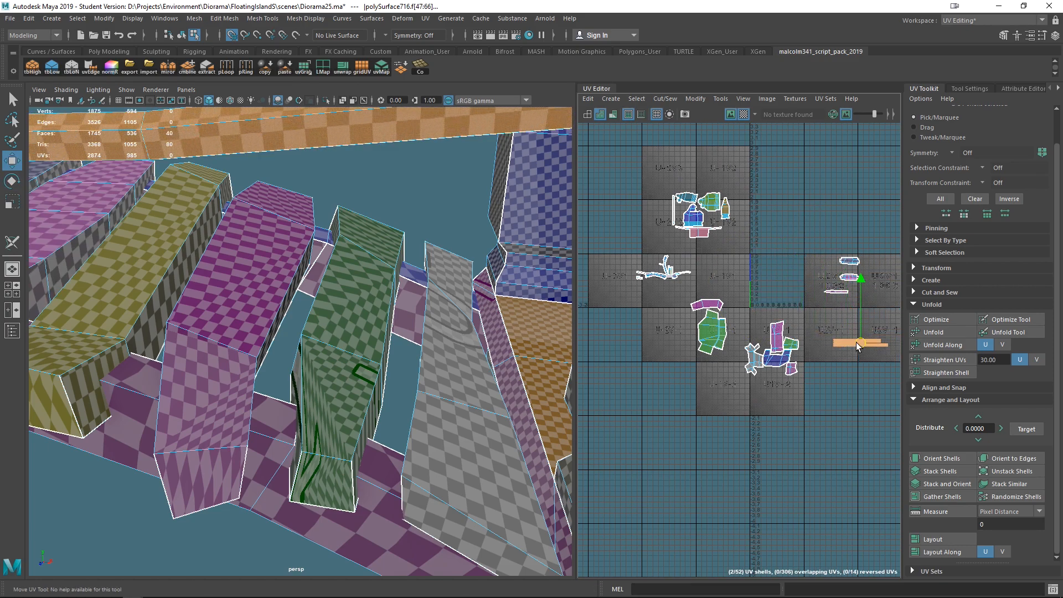
- Cut a seam along a plank edge with the 3D Cut and Sew tool and unfold that plank
click(12, 243)
right_drag(441, 360, 509, 374)
click(465, 428)
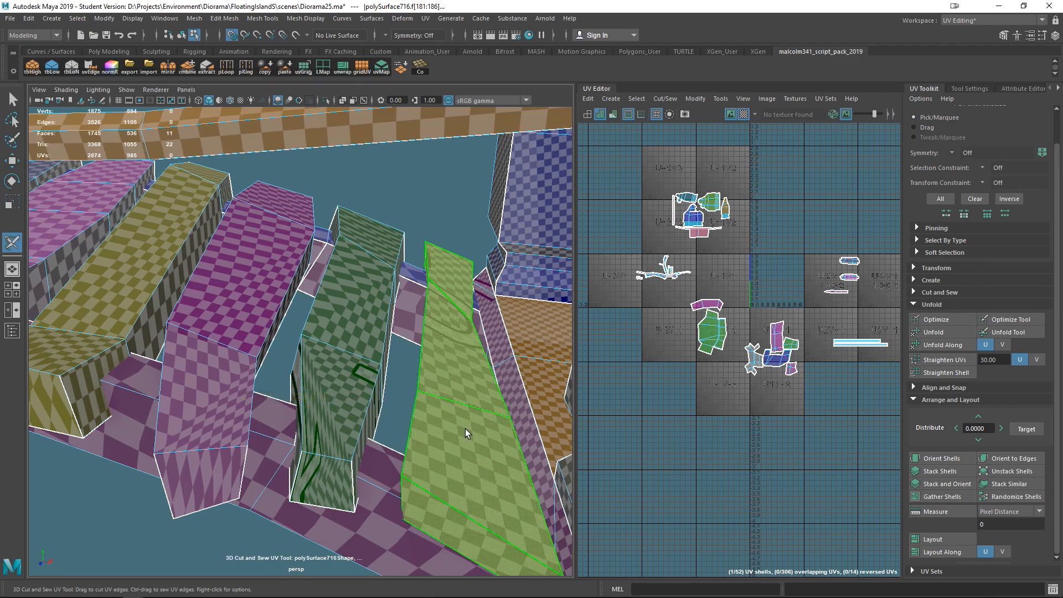
key(ctrl+u)
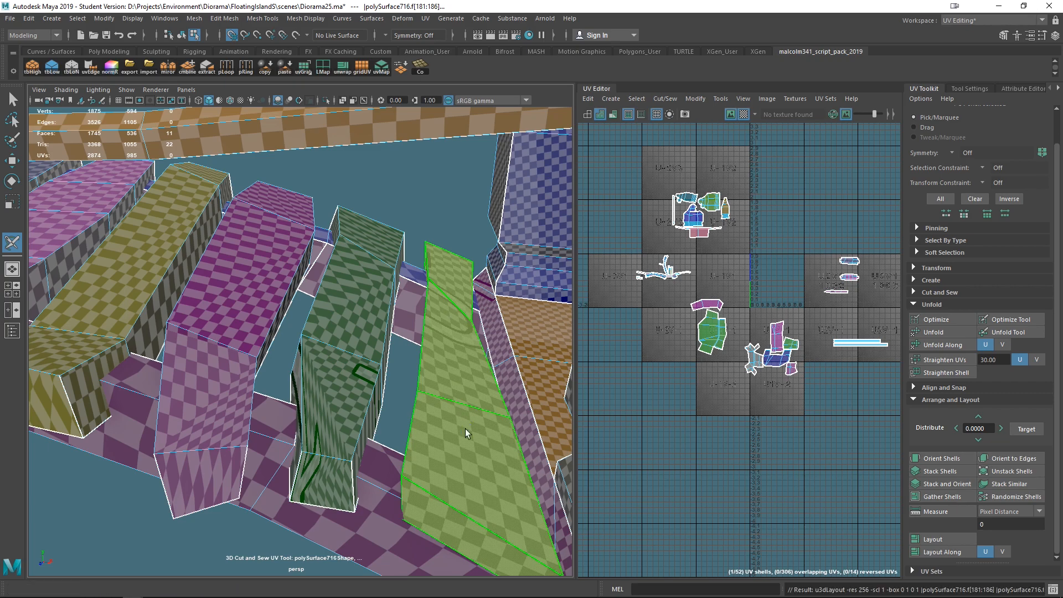
- Unfold the UVs of three neighbouring deck blocks
click(340, 342)
key(ctrl+u)
click(234, 290)
key(ctrl+u)
click(143, 277)
key(ctrl+u)
- Cut a seam along a plank's lower edge, then unfold it and the next plank
alt+drag(187, 351, 322, 375)
click(322, 375)
key(ctrl+u)
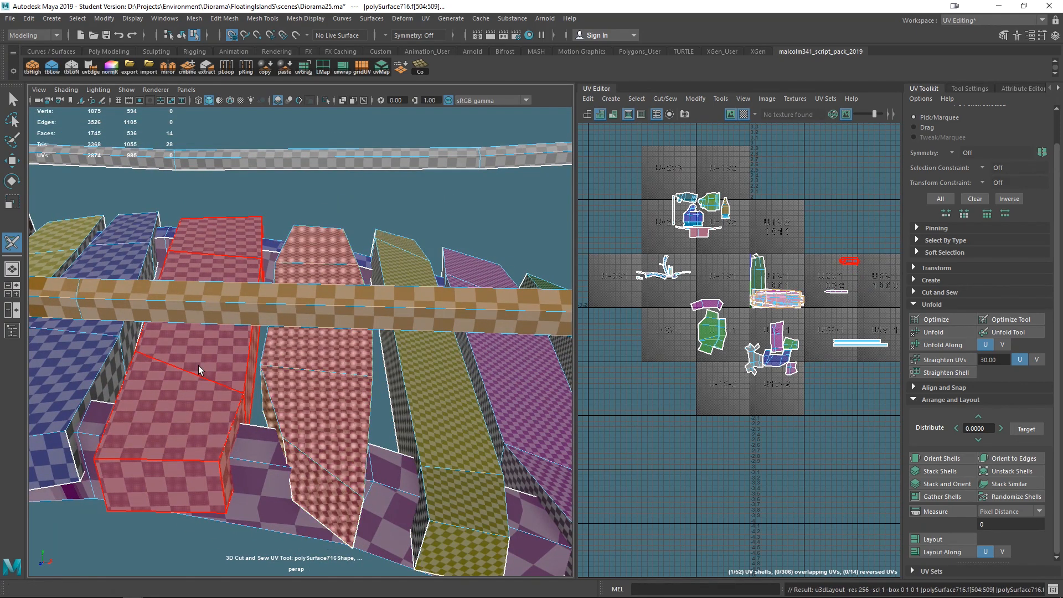
click(198, 366)
key(ctrl+u)
- Cut a corner seam on the following plank and unfold it together with its neighbour
alt+drag(170, 399, 283, 384)
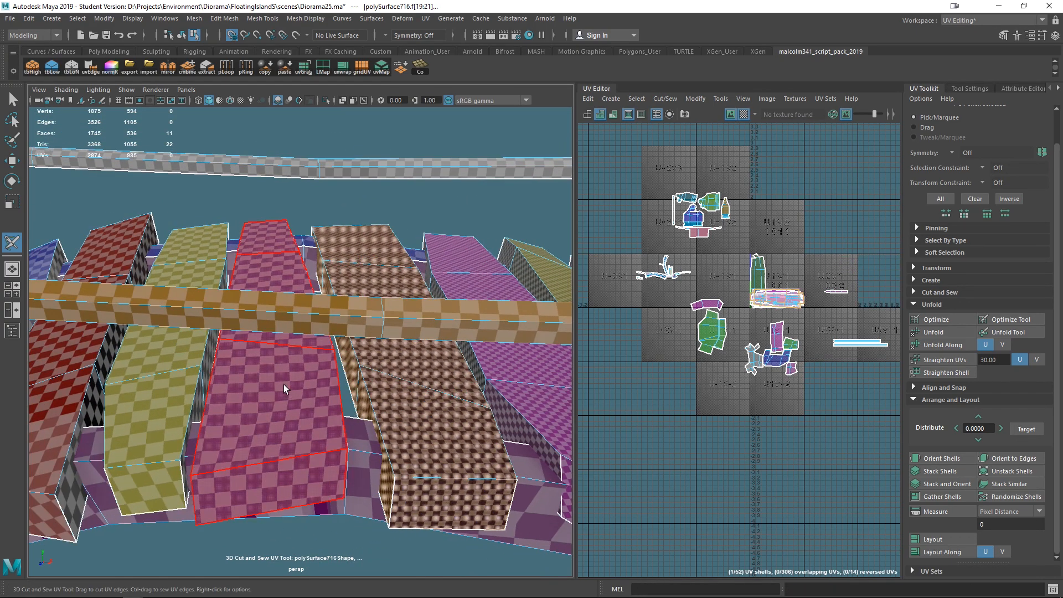
click(283, 384)
key(ctrl+u)
click(181, 353)
key(ctrl+u)
- Cut a seam across a further plank, then unfold that plank and the adjacent one
alt+drag(164, 408, 348, 361)
click(301, 352)
key(ctrl+u)
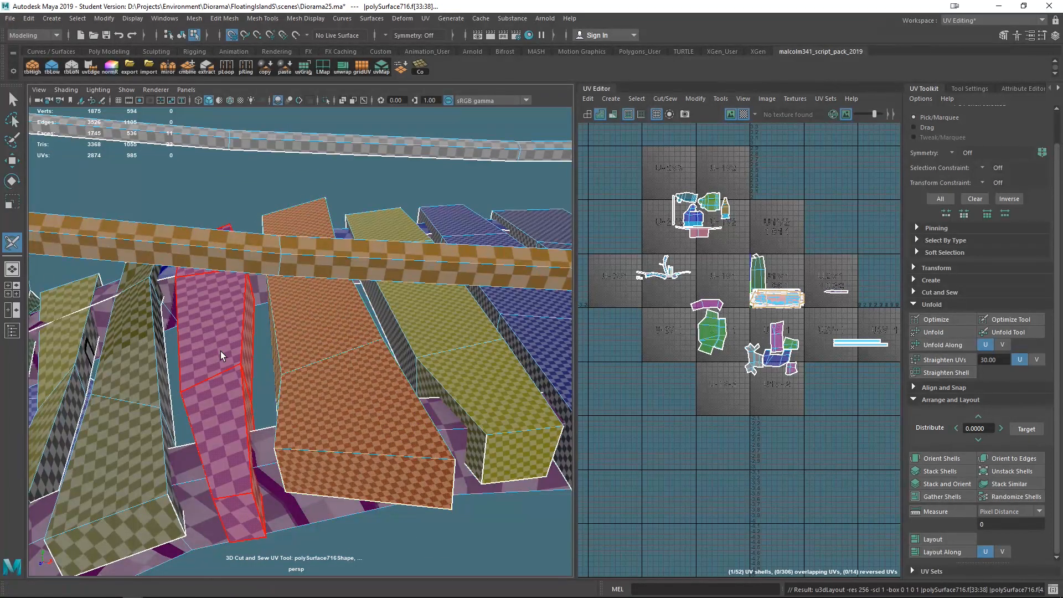
click(220, 351)
key(ctrl+u)
- Cut seams on the last planks' corner edges and unfold their UVs
alt+drag(227, 393, 350, 329)
click(275, 351)
key(ctrl+u)
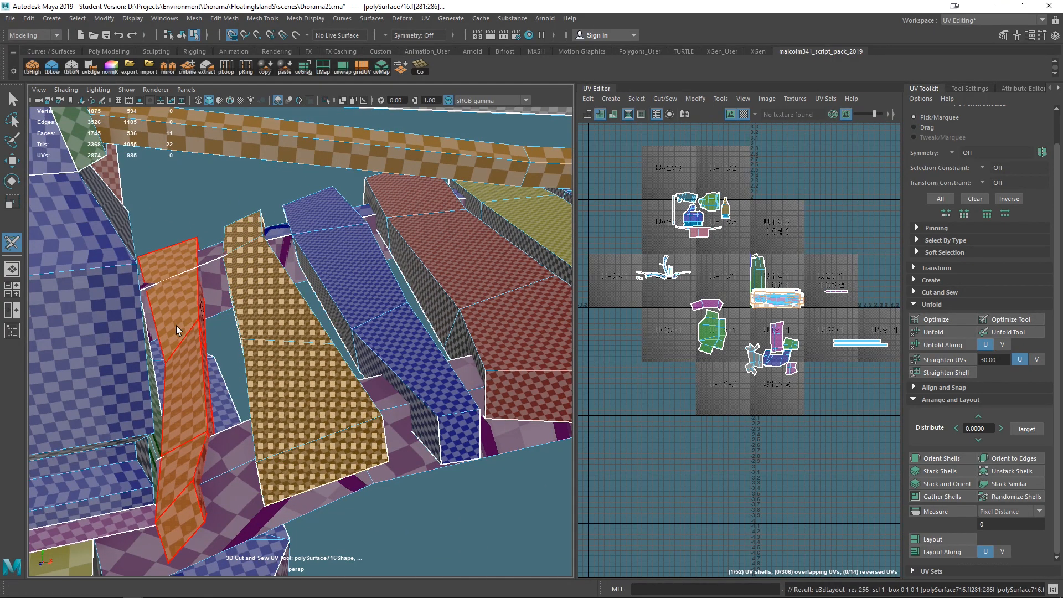
click(176, 327)
key(ctrl+u)
mouse_move(192, 360)
alt+mouse_down()
mouse_move(152, 373)
mouse_move(215, 375)
mouse_move(177, 365)
alt+mouse_up()
- Select all the stacked plank shells, orient them and lay them out
scroll(773, 267, up, 4)
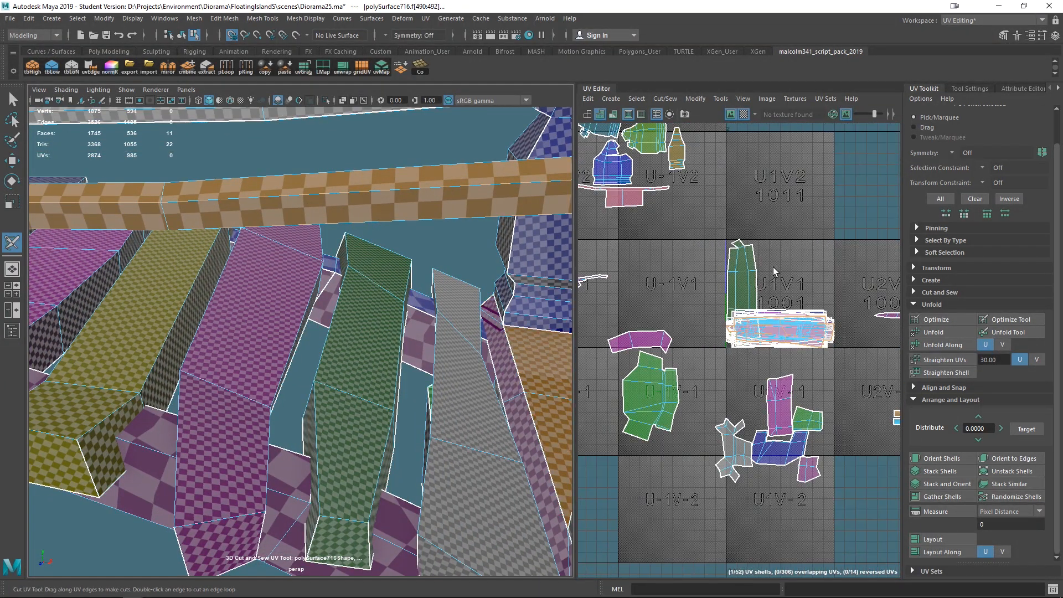
scroll(773, 266, up, 2)
click(739, 300)
right_click(740, 301)
right_drag(738, 297, 682, 277)
drag(851, 380, 848, 382)
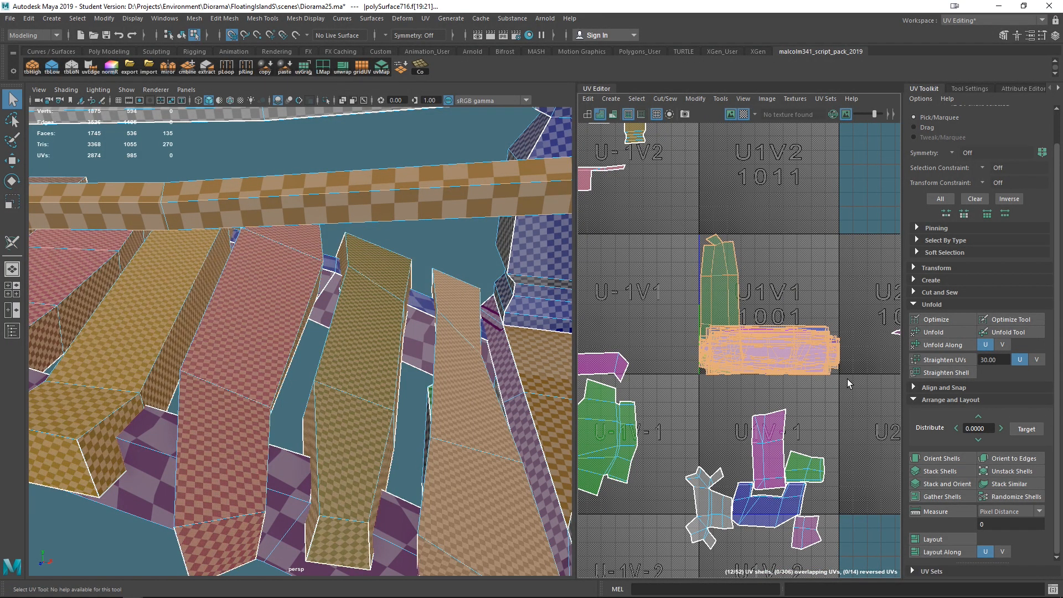
click(939, 458)
click(944, 539)
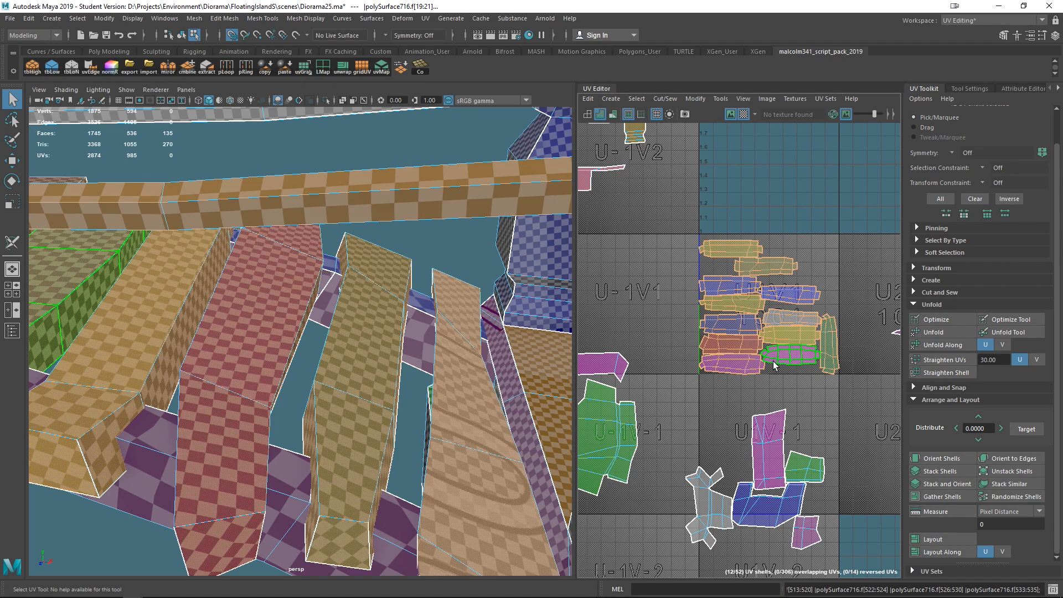
- Move the laid-out plank shells up into the tile above
scroll(778, 333, down, 5)
scroll(749, 312, up, 5)
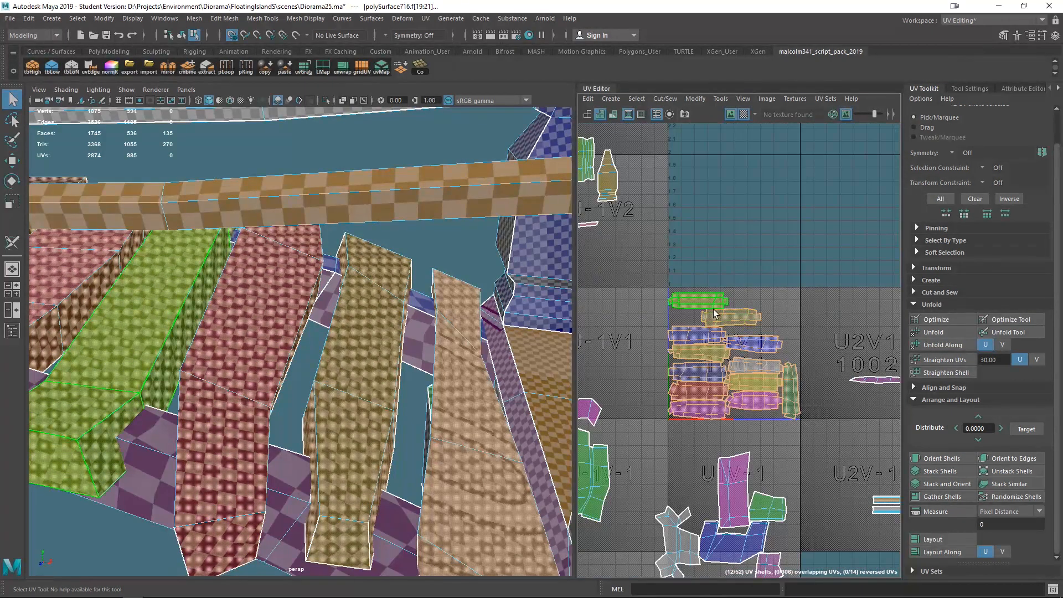
scroll(771, 398, down, 4)
drag(753, 382, 813, 363)
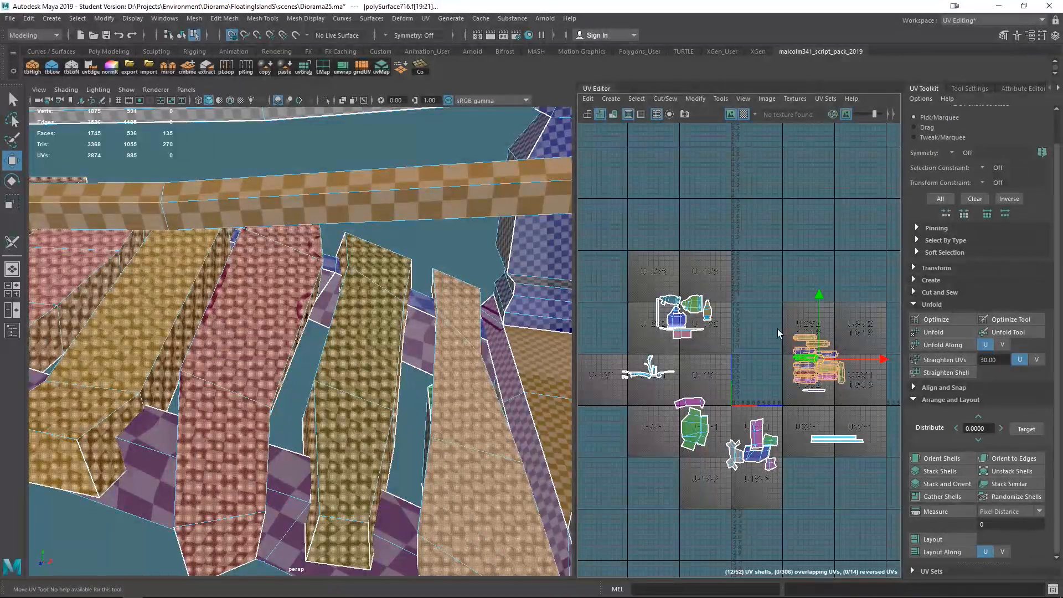
drag(864, 406, 864, 407)
drag(818, 364, 793, 261)
- Select the planks near the end block and scale their UV shells slightly
scroll(420, 342, down, 8)
alt+drag(451, 369, 308, 331)
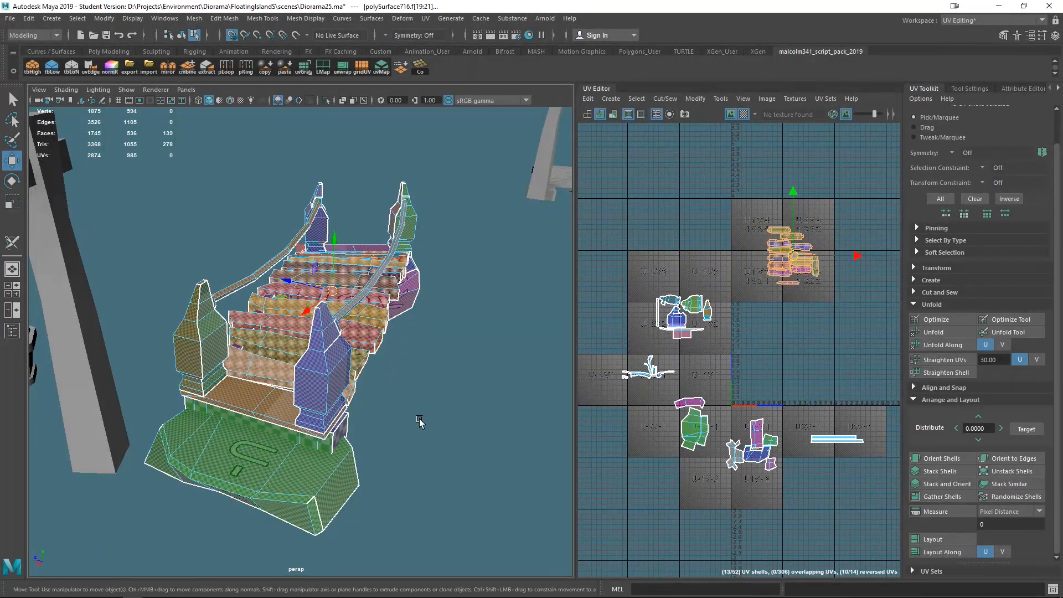
scroll(419, 419, up, 5)
alt+drag(493, 462, 566, 412)
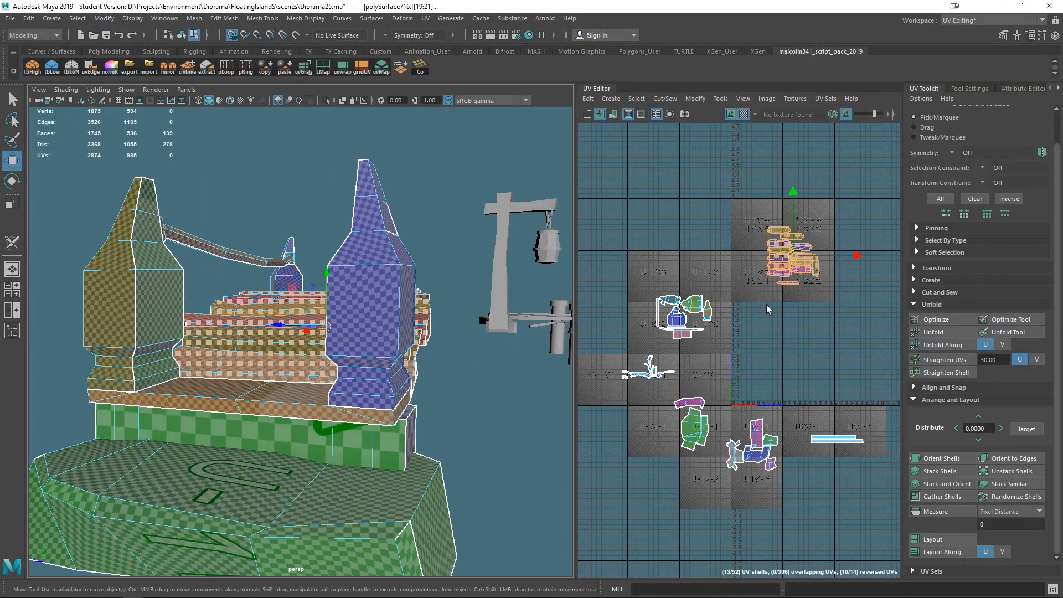
alt+drag(452, 375, 796, 255)
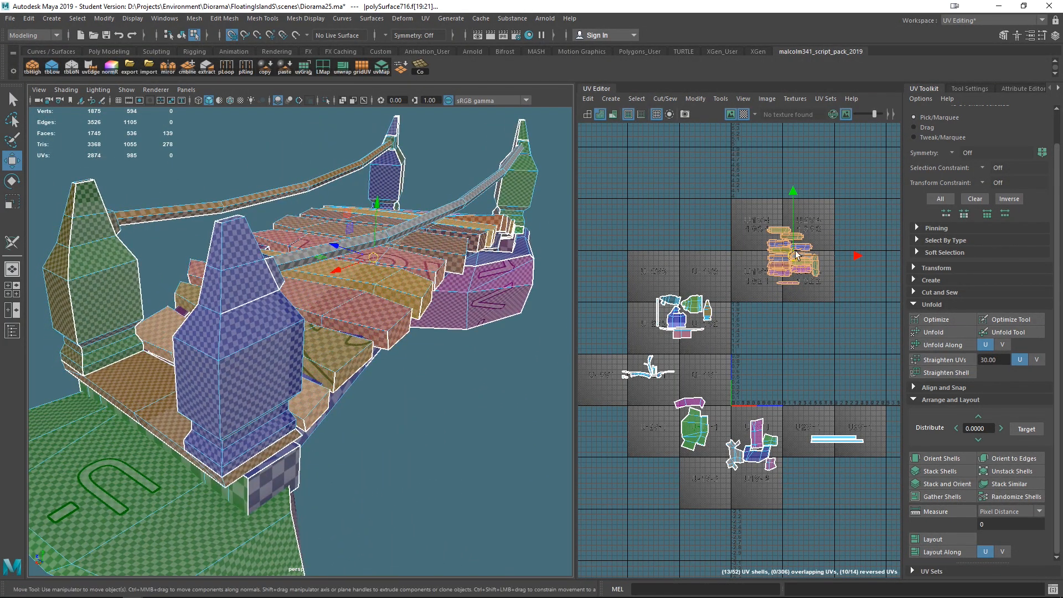
scroll(417, 295, up, 4)
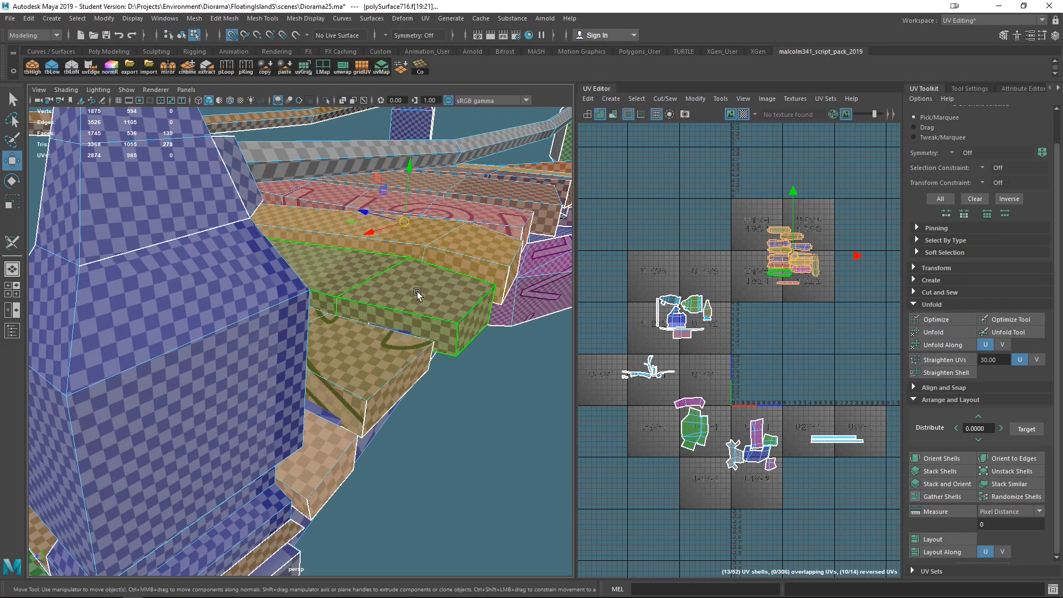
scroll(408, 290, down, 3)
alt+drag(351, 350, 610, 333)
key(r)
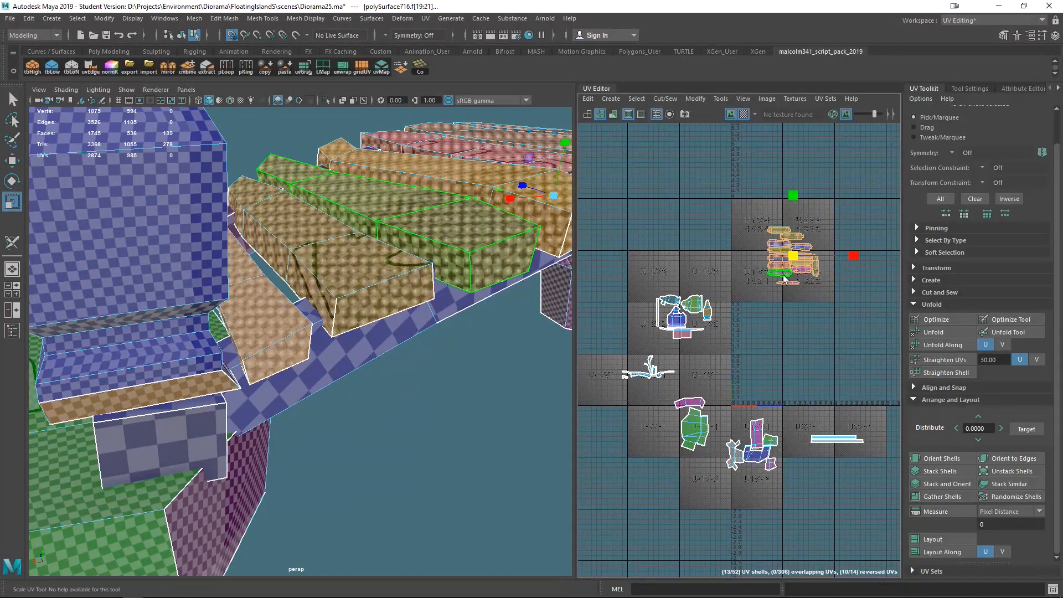
mouse_move(795, 250)
mouse_down()
mouse_move(809, 249)
mouse_move(787, 247)
mouse_up()
- Rescale the remaining plank shell group slightly
alt+drag(376, 216, 265, 309)
click(154, 266)
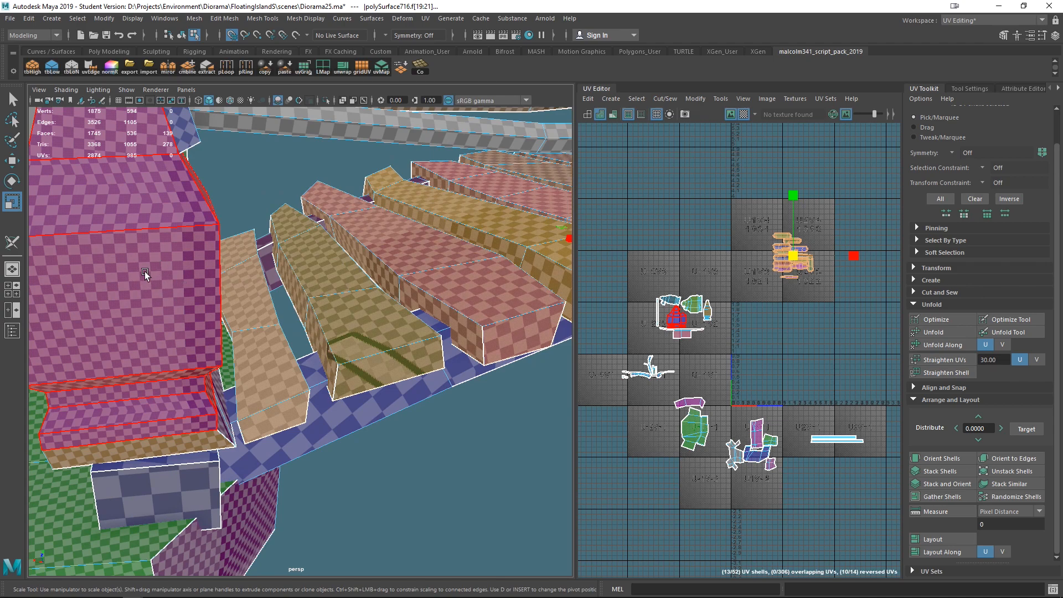
click(263, 290)
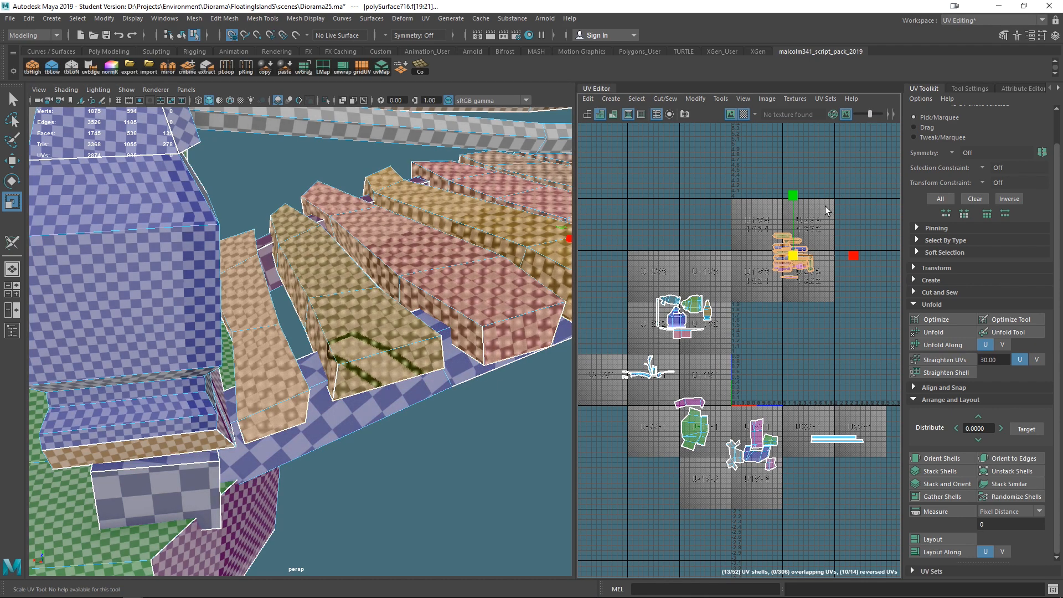
drag(793, 255, 798, 255)
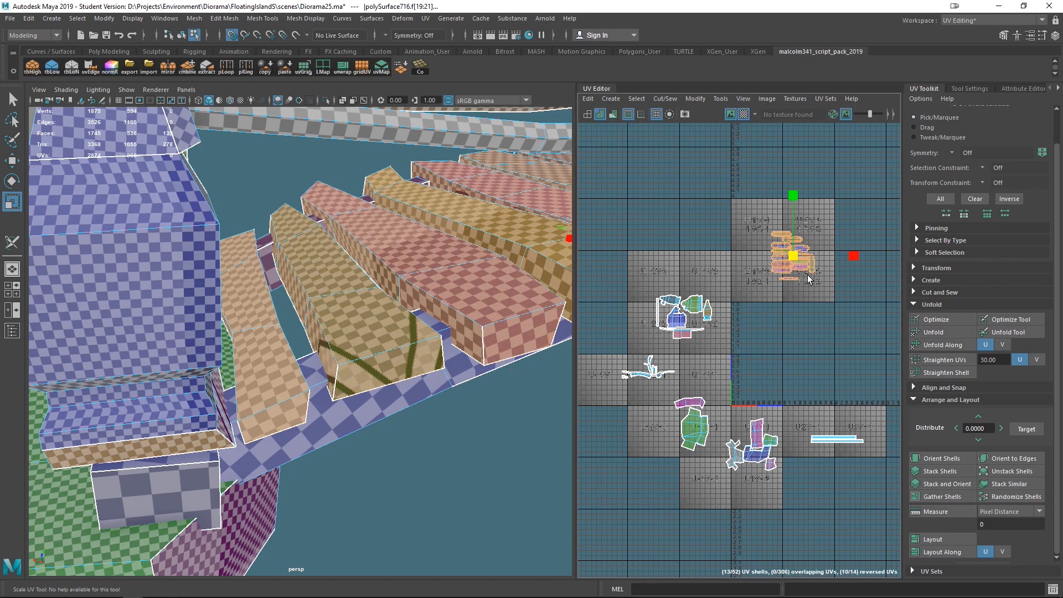
- Scale the side rail's UV shell wider in the lower right tile
drag(880, 463, 881, 464)
alt+middle_drag(437, 331, 407, 421)
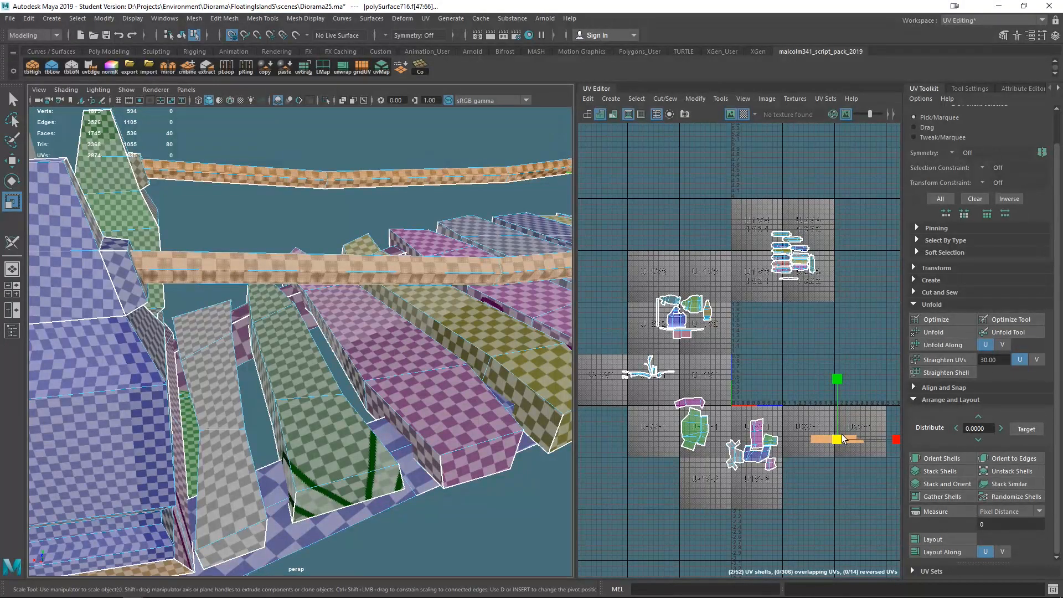
drag(836, 441, 862, 460)
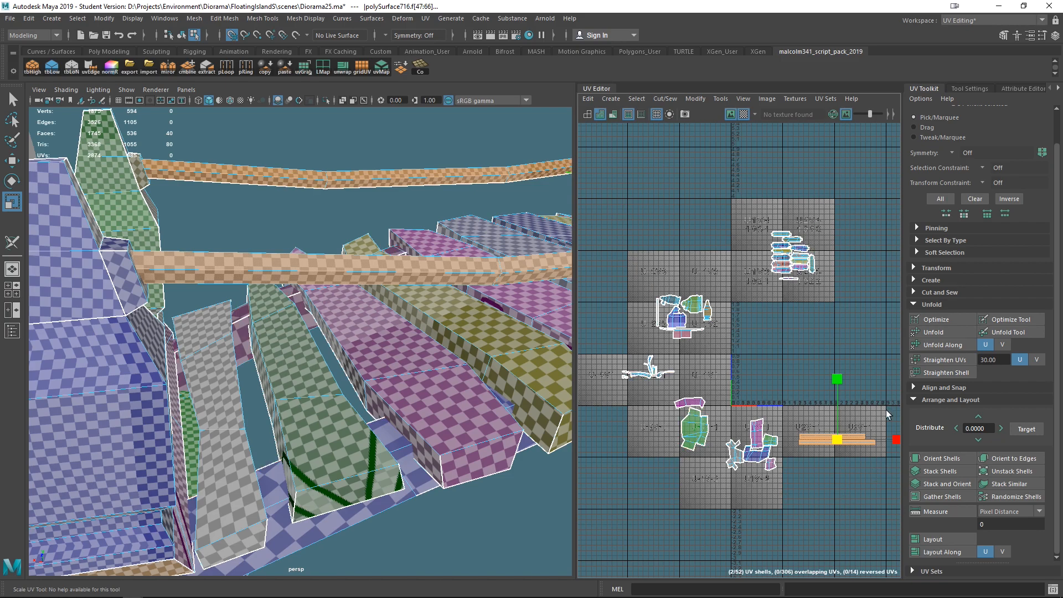
- Select the trim band above the rock base and scale its UV shell down
scroll(440, 359, down, 10)
alt+drag(442, 366, 518, 390)
scroll(394, 408, up, 4)
alt+middle_drag(443, 416, 420, 310)
alt+drag(413, 316, 412, 396)
click(338, 393)
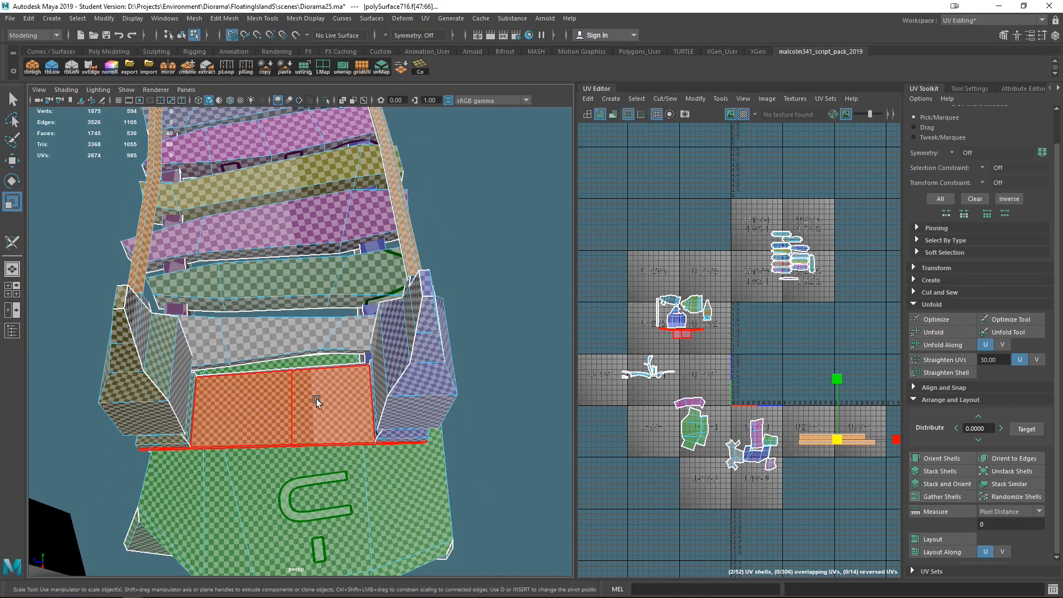
click(349, 394)
alt+drag(350, 394, 364, 362)
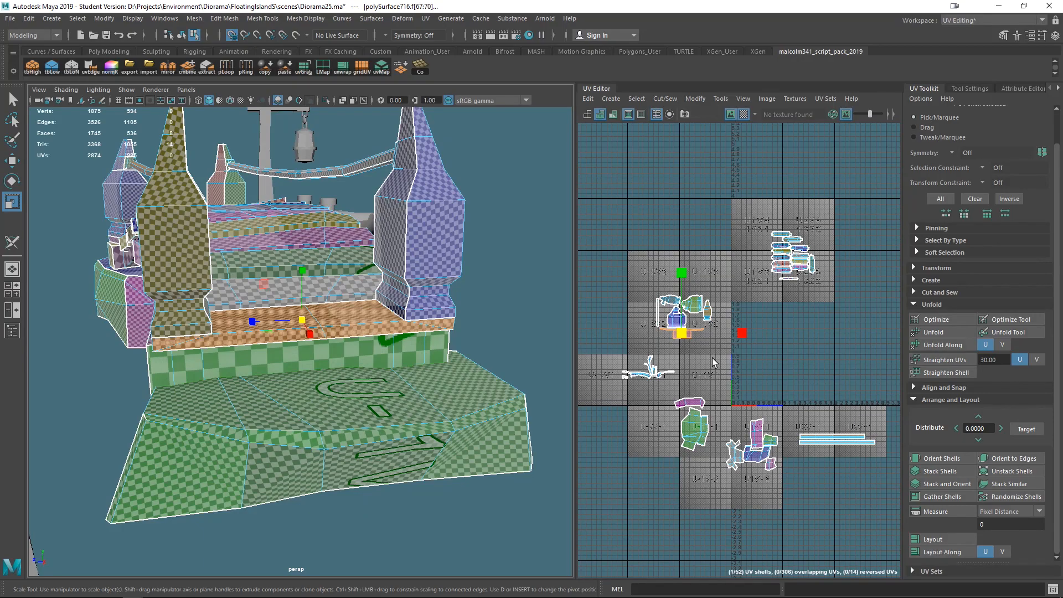
mouse_move(680, 335)
mouse_down()
mouse_move(693, 335)
mouse_move(662, 333)
mouse_up()
alt+drag(456, 308, 447, 341)
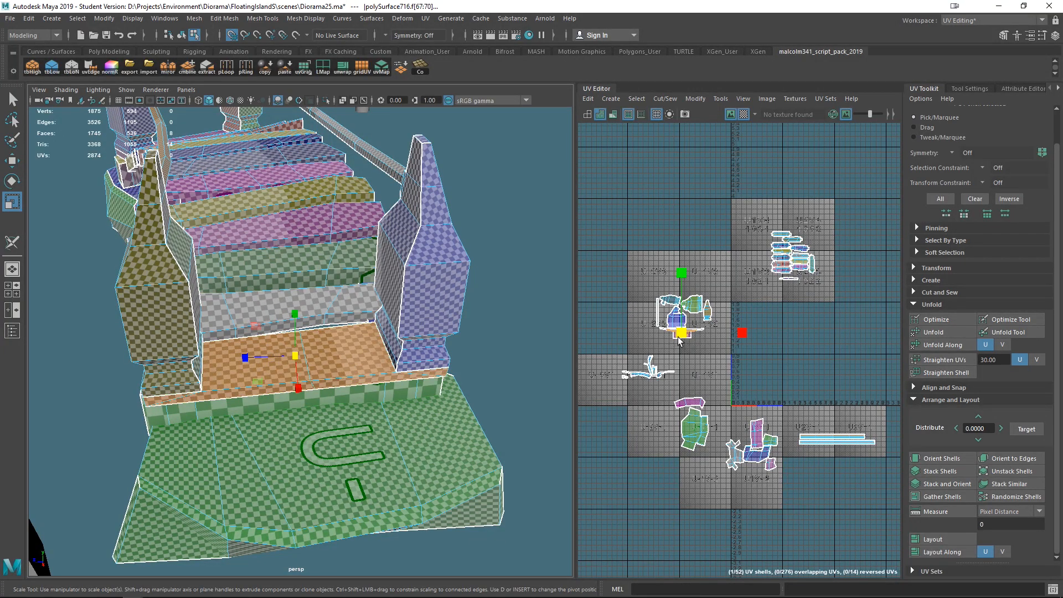
drag(682, 333, 667, 332)
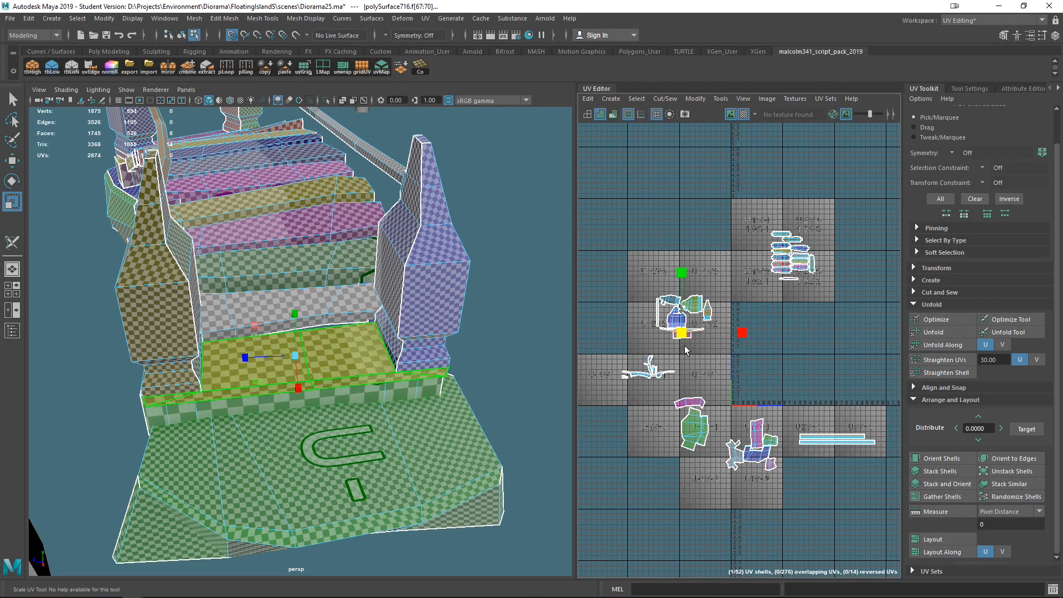
- Select the top of the rock base and scale its UV shell
scroll(733, 348, up, 5)
key(w)
drag(601, 311, 613, 335)
alt+middle_drag(434, 344, 470, 306)
click(379, 407)
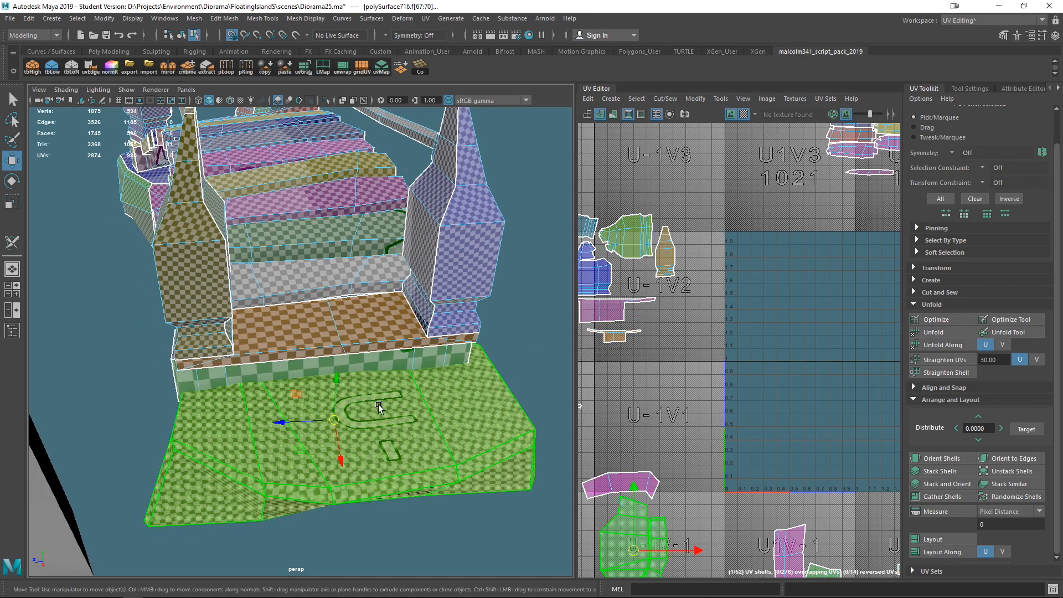
alt+middle_drag(723, 430, 726, 320)
key(r)
drag(636, 441, 465, 383)
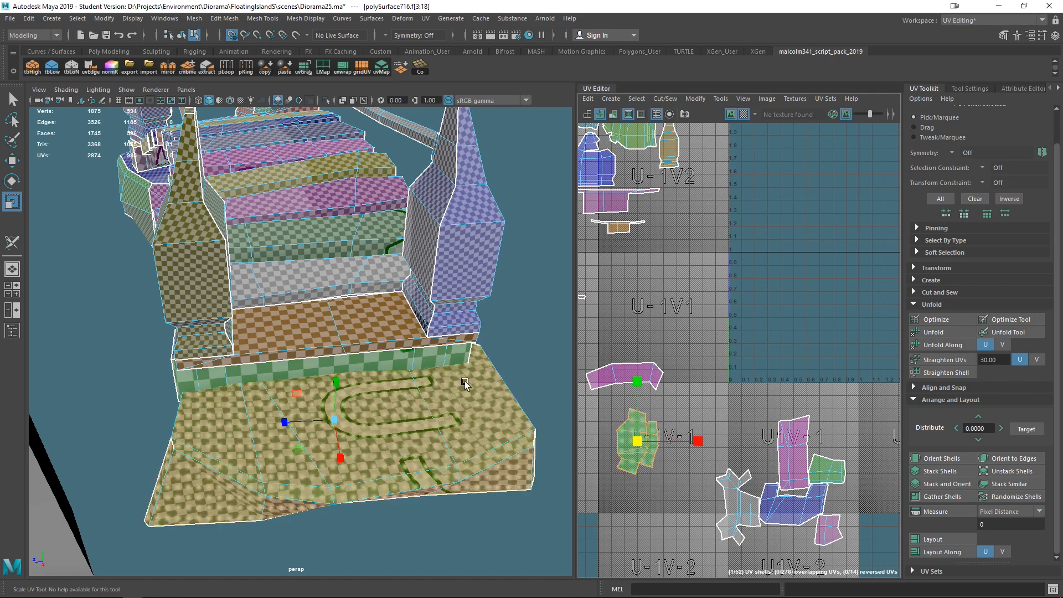
- Select the thin strip along the rock base, scale its UV shell and move it lower in the tile
click(435, 359)
alt+middle_drag(664, 371, 753, 372)
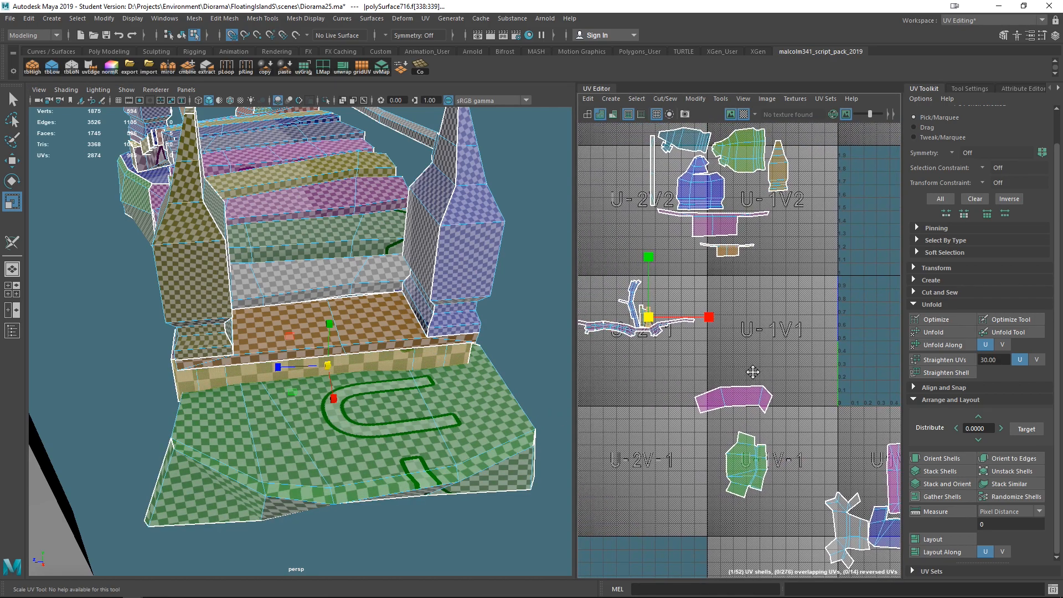
drag(648, 320, 697, 347)
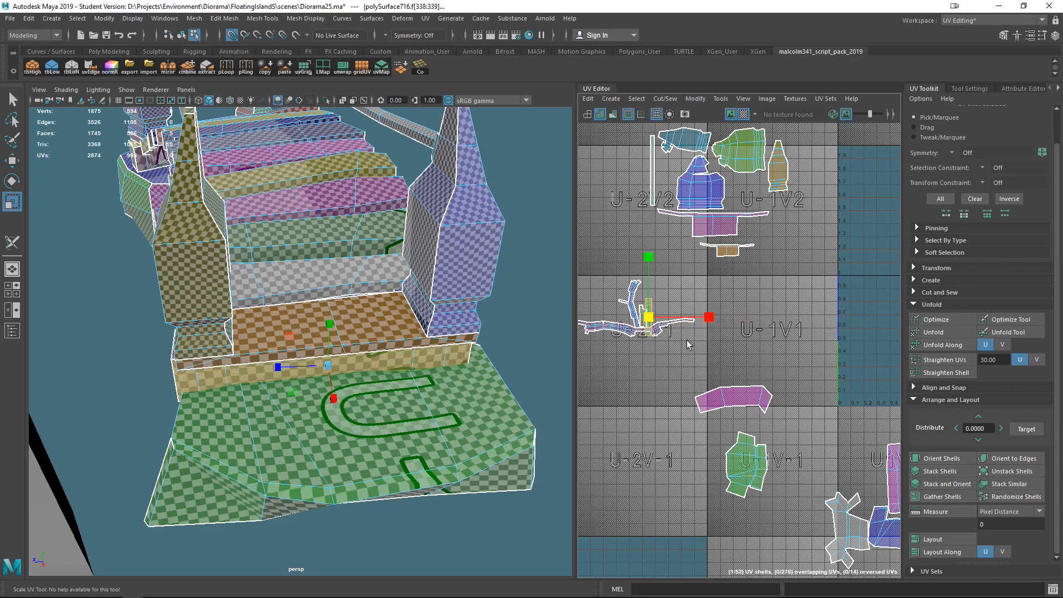
key(w)
drag(648, 317, 617, 394)
alt+middle_drag(619, 295, 662, 299)
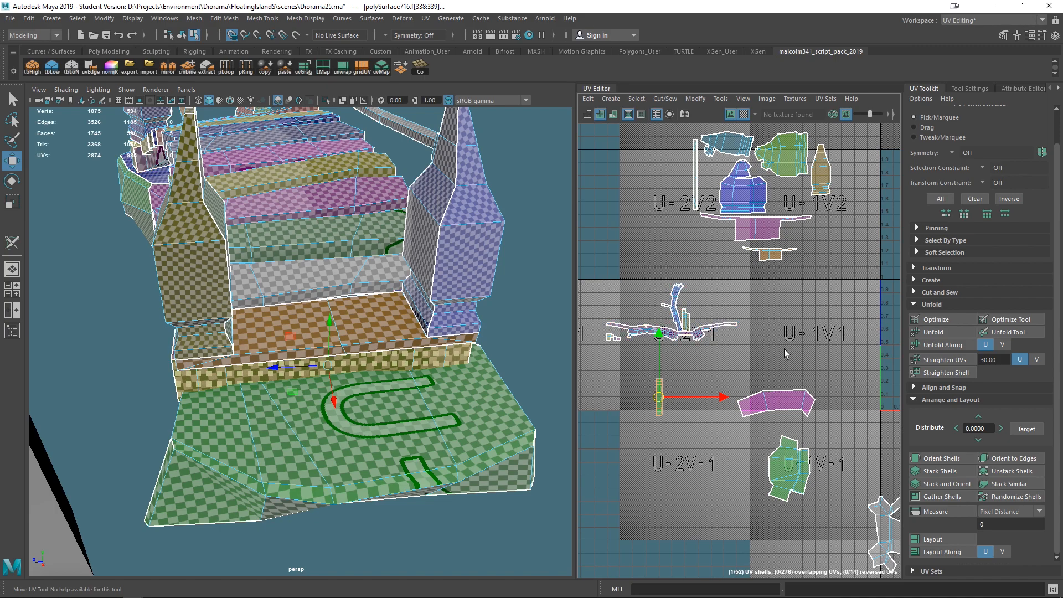
- Select the curved bridge deck band and scale its UV shell larger
drag(661, 316, 632, 297)
alt+drag(463, 386, 81, 347)
alt+right_drag(81, 347, 420, 351)
alt+drag(419, 352, 384, 408)
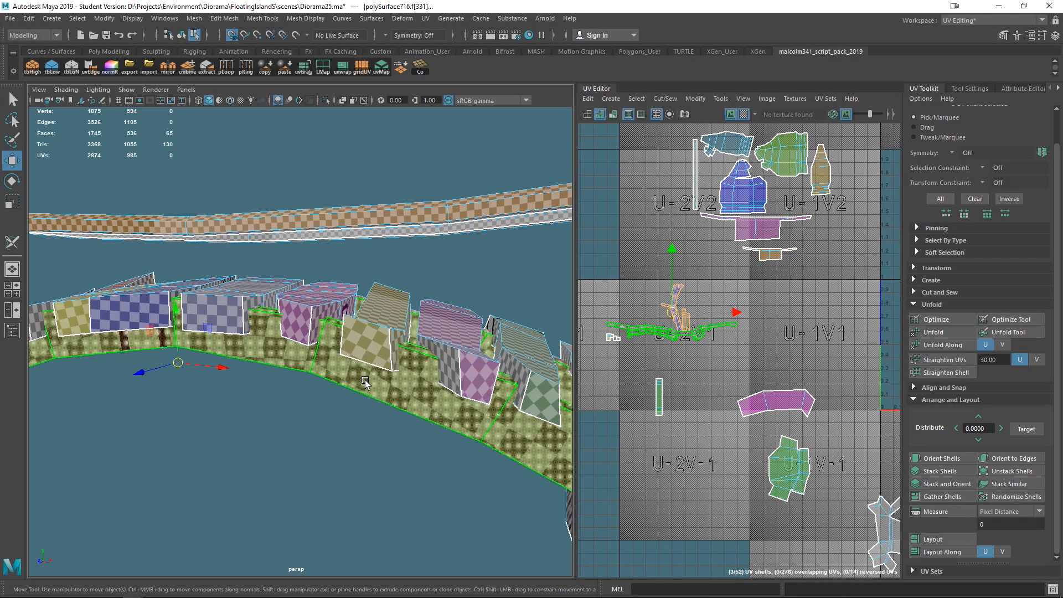
drag(673, 313, 761, 356)
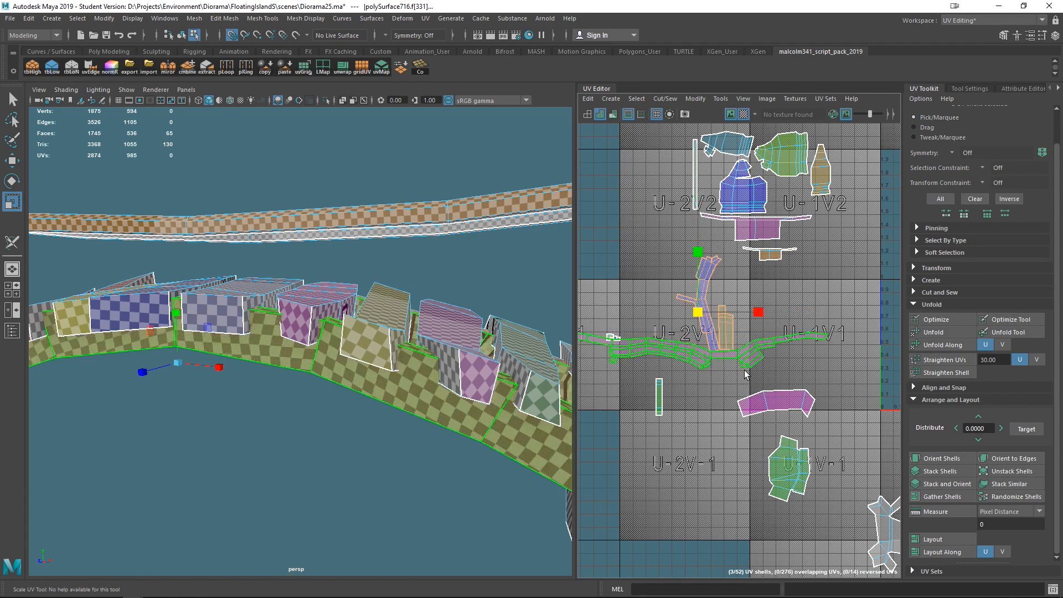
- Select the small block's UV shell and move it up and left near the rail shells
scroll(720, 350, down, 5)
drag(712, 333, 614, 282)
drag(674, 343, 674, 344)
key(f)
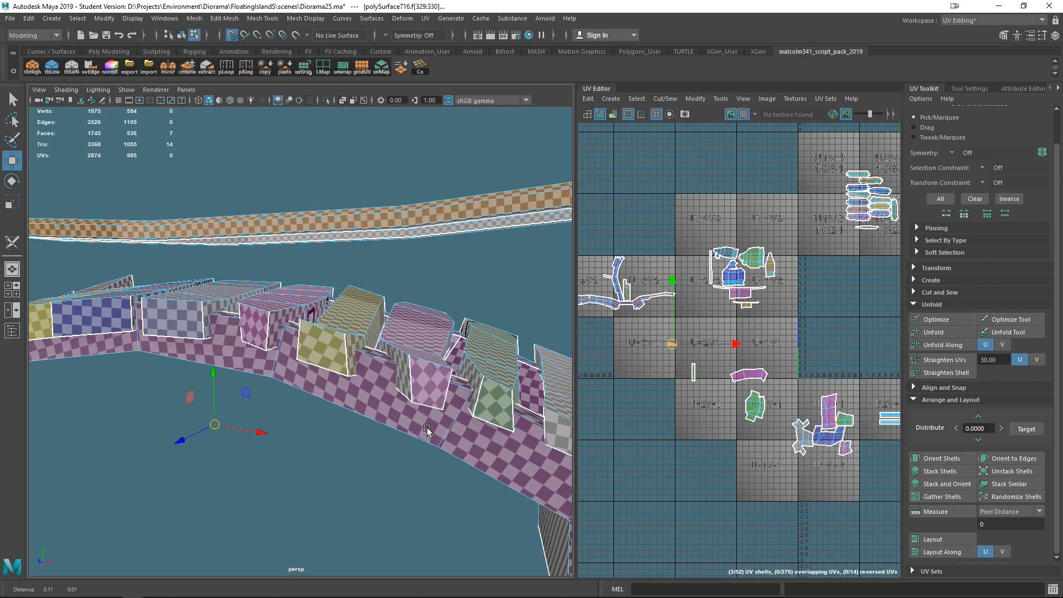
alt+drag(335, 475, 420, 437)
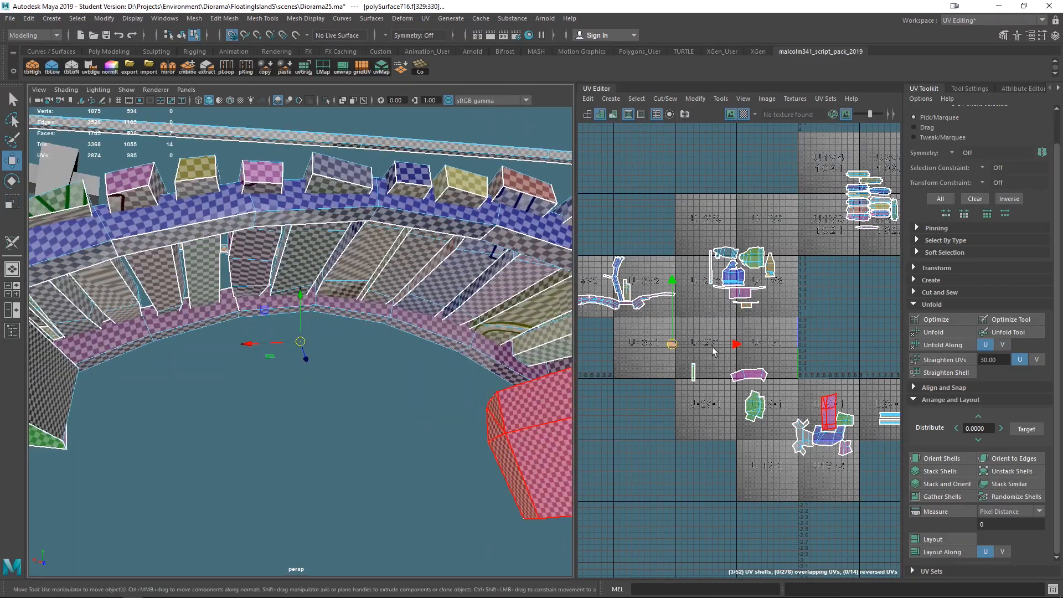
click(682, 342)
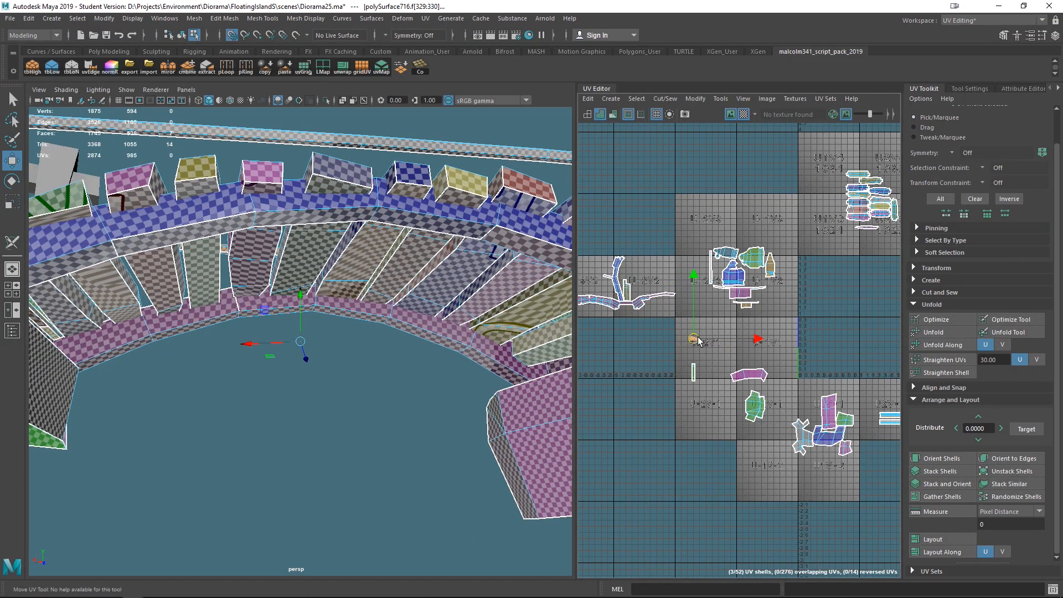
drag(684, 345, 650, 335)
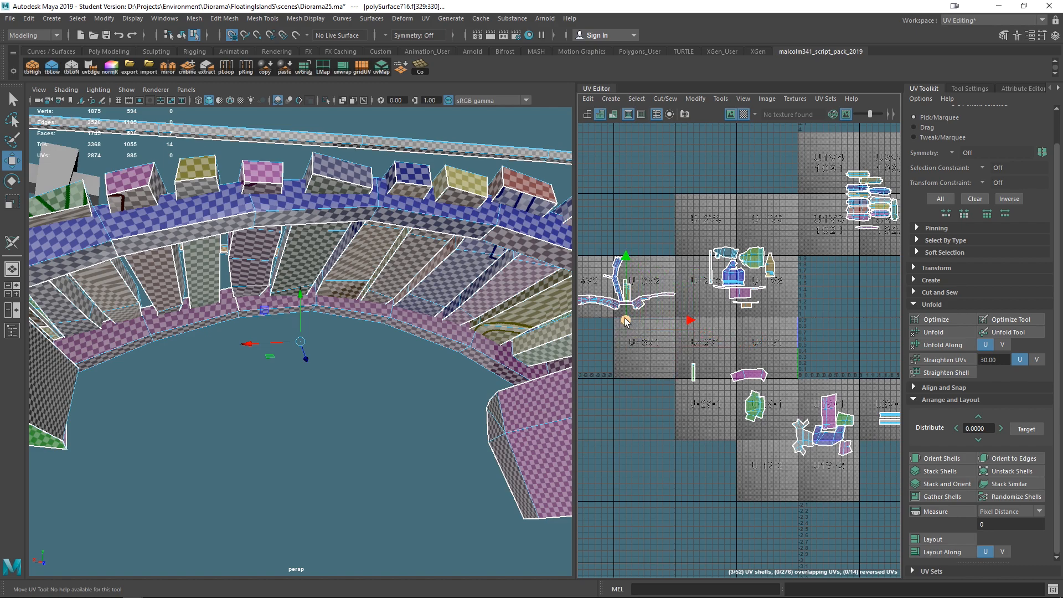
- Frame the small block's UV shell and inspect its checker texture on the bridge in the viewport
scroll(639, 345, up, 14)
alt+middle_drag(689, 353, 816, 421)
scroll(815, 422, up, 4)
right_drag(663, 301, 664, 337)
drag(773, 400, 774, 401)
alt+middle_drag(365, 425, 340, 438)
key(f)
alt+drag(334, 414, 376, 454)
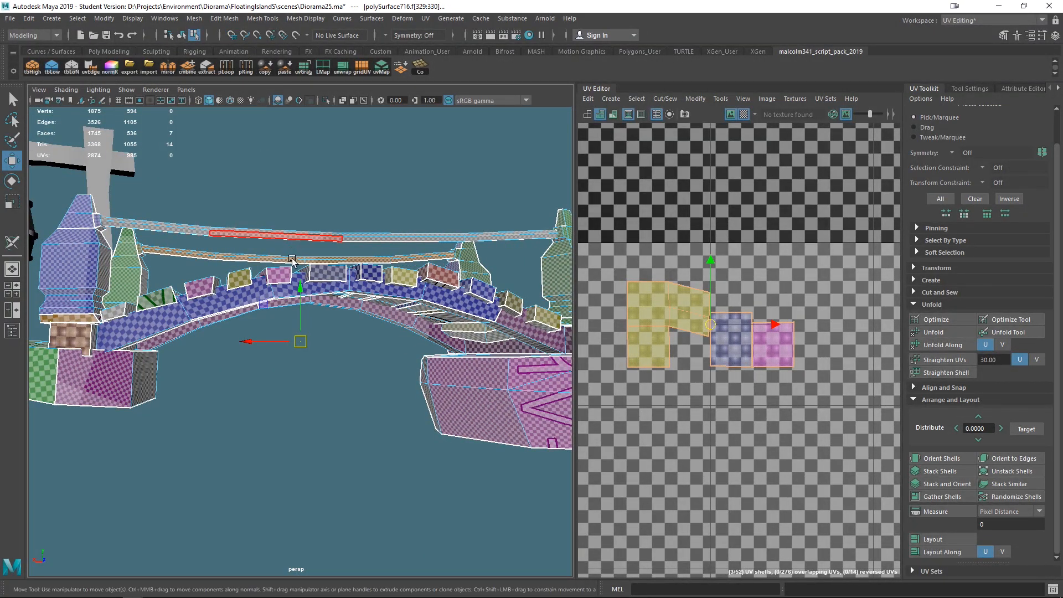
drag(298, 280, 298, 35)
key(ctrl+z)
alt+drag(266, 166, 334, 289)
click(742, 114)
alt+drag(372, 214, 389, 332)
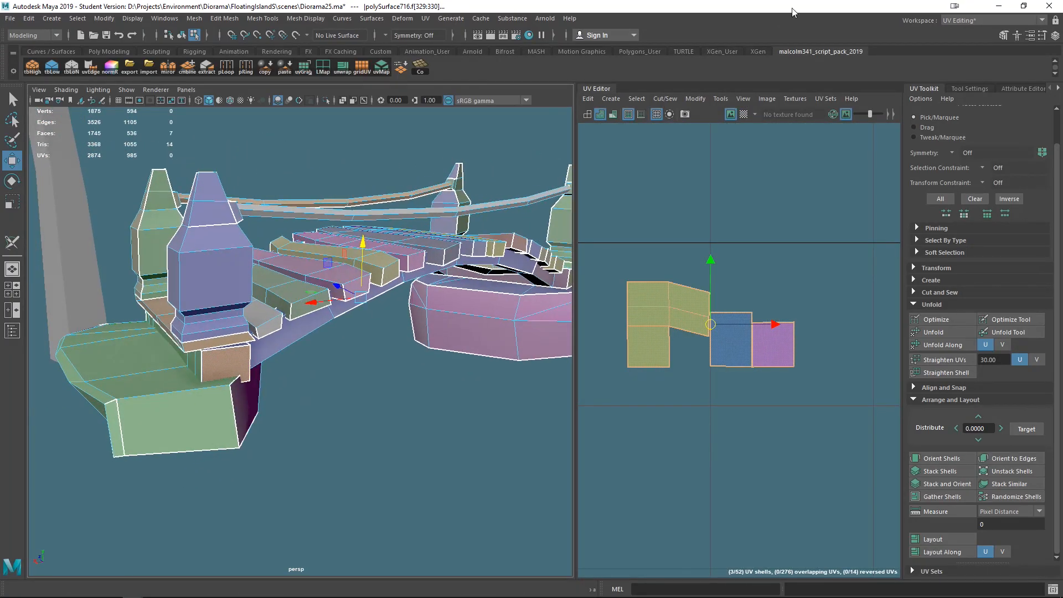
click(742, 114)
alt+drag(332, 404, 397, 453)
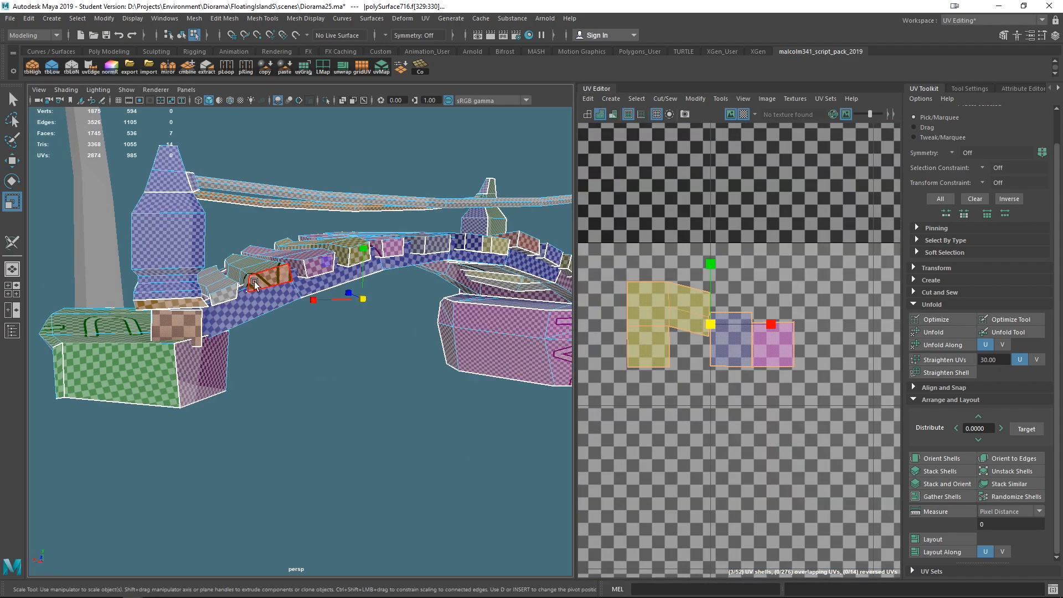
- Scale the small block's UV shell down and move it up into the U-3V2 tile
drag(717, 327, 784, 369)
scroll(719, 339, down, 15)
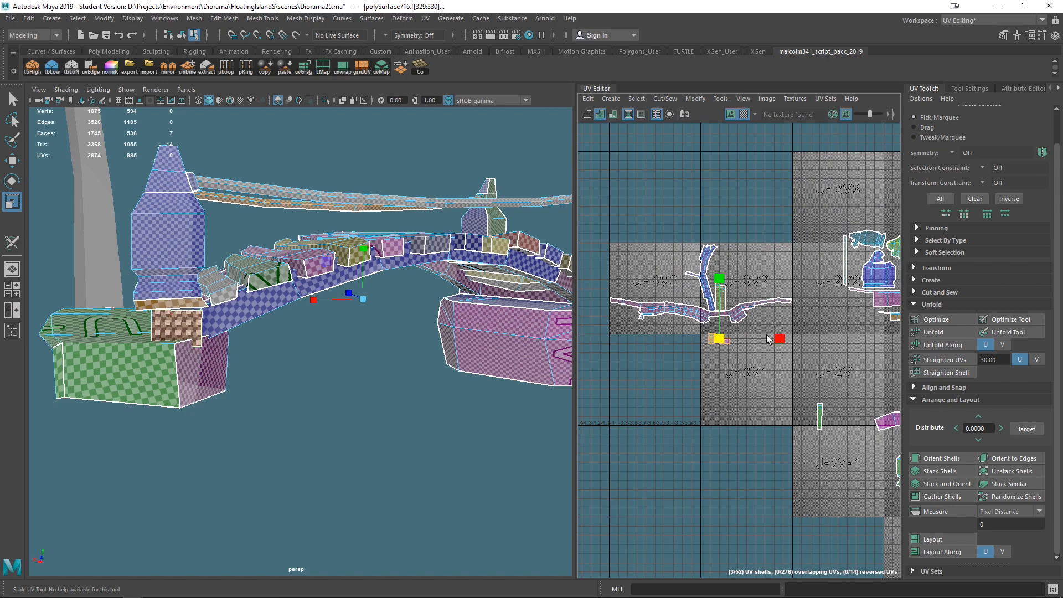
scroll(767, 339, up, 3)
drag(686, 352, 696, 238)
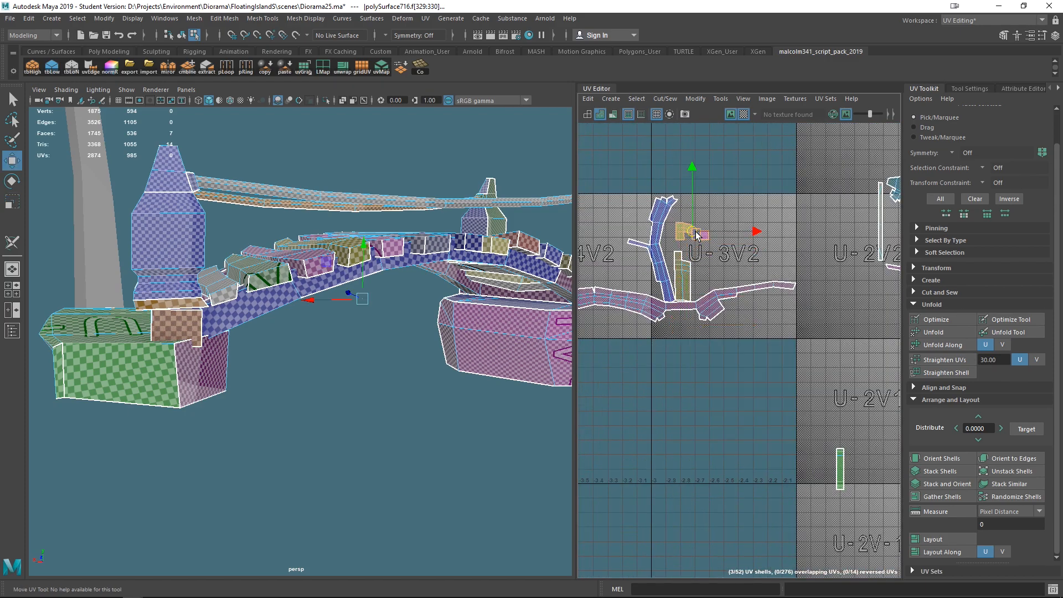
- Zoom in on the curved band and rail shells to examine where they meet
scroll(731, 315, up, 6)
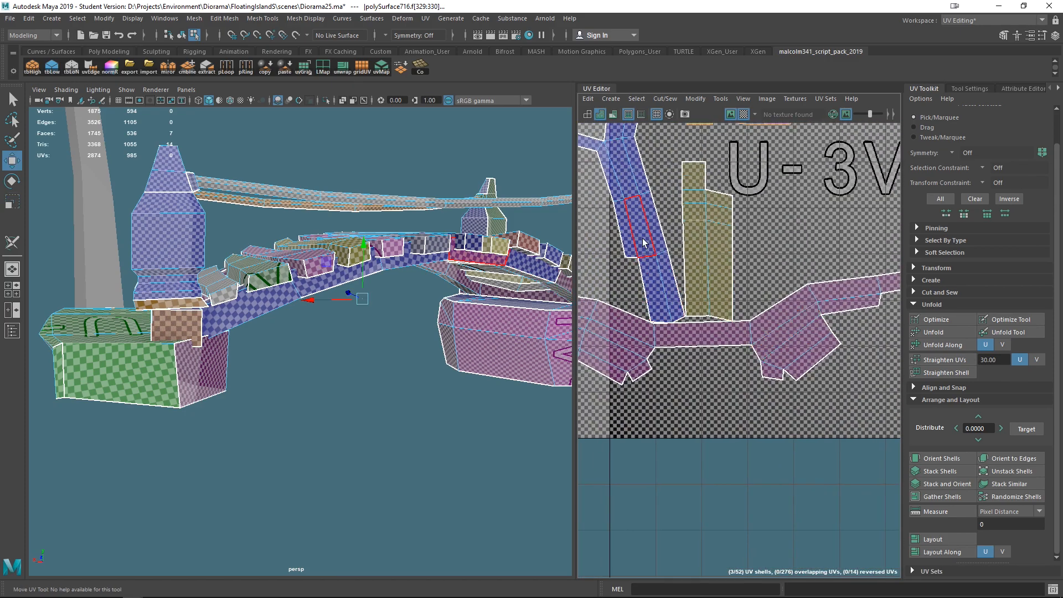
click(644, 243)
right_drag(643, 239, 589, 224)
click(645, 233)
scroll(639, 234, down, 4)
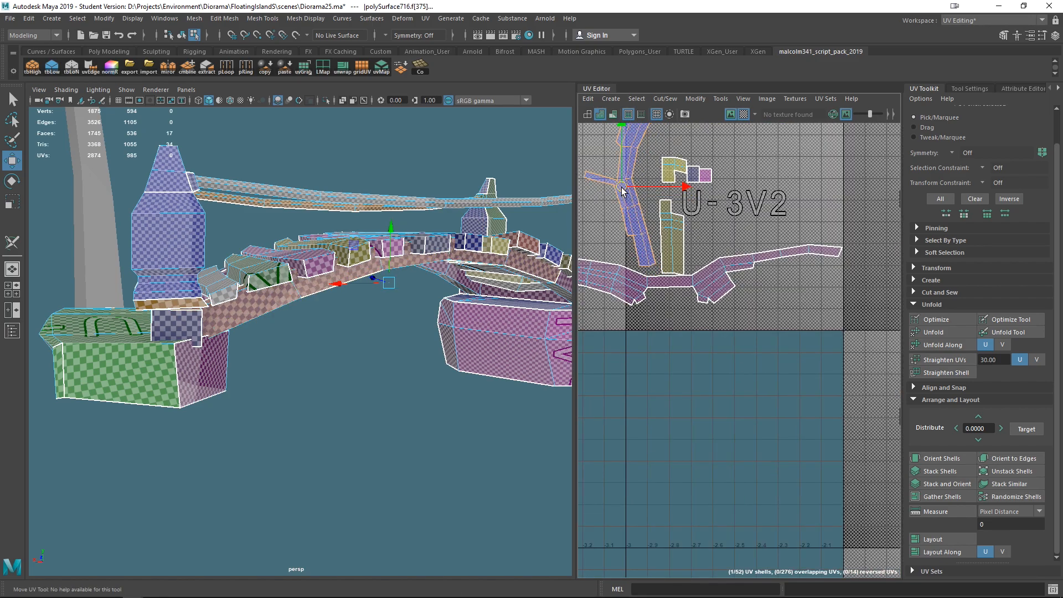
scroll(647, 205, down, 3)
scroll(653, 256, up, 3)
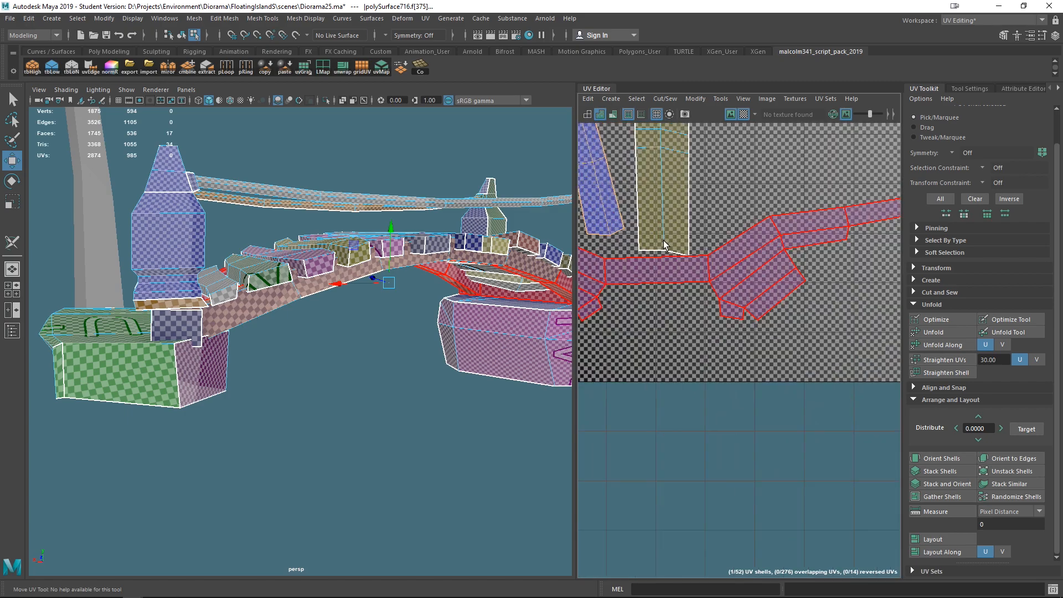
scroll(714, 277, down, 5)
scroll(699, 275, up, 6)
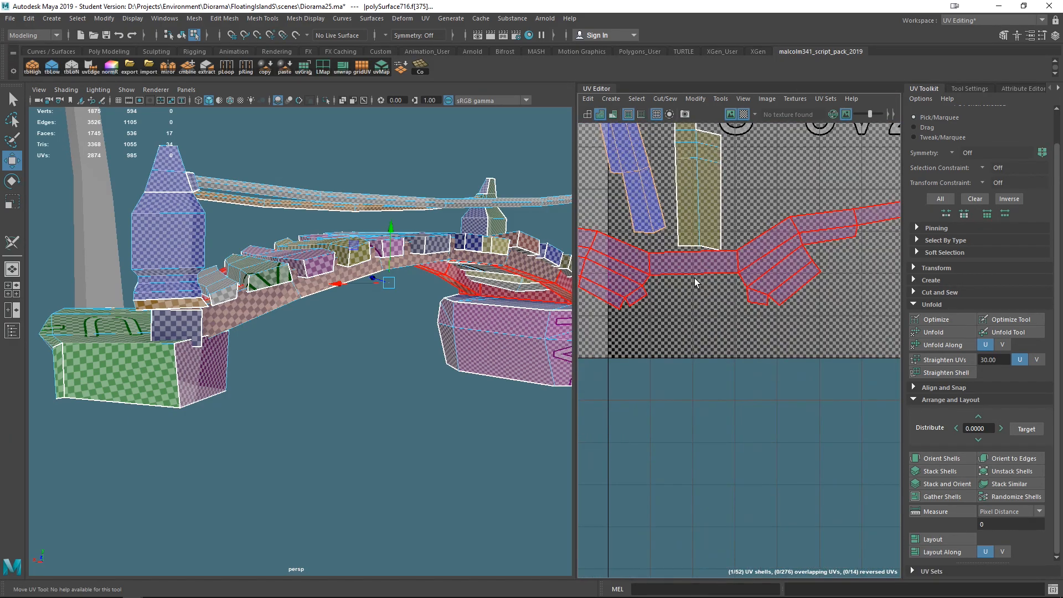
scroll(717, 310, down, 3)
scroll(713, 319, up, 4)
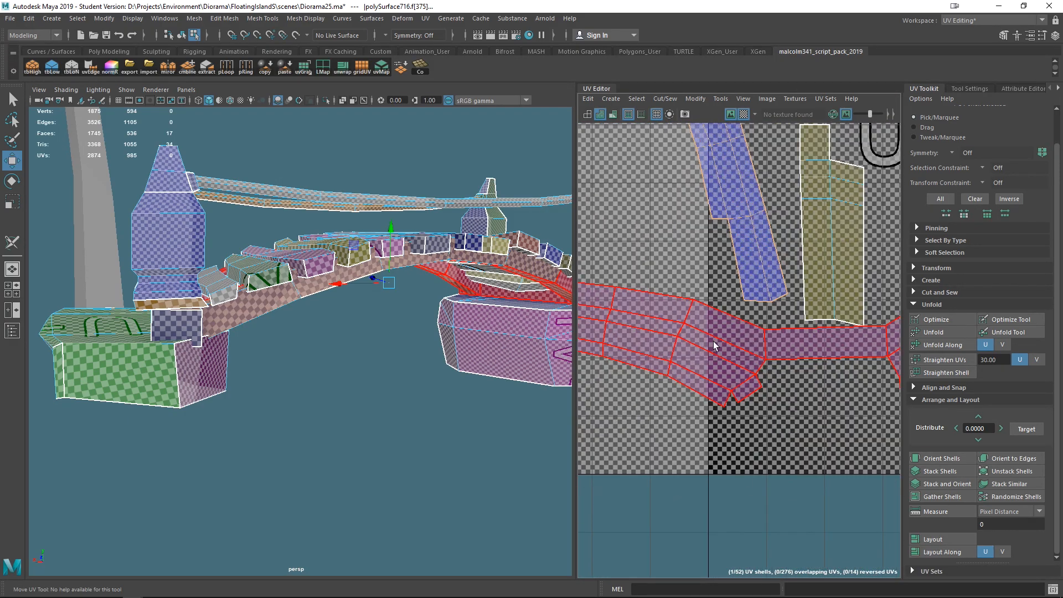
- Select the edge where the curved band shell bends and cut it with Cut UV Edges
right_drag(772, 342, 772, 316)
click(765, 342)
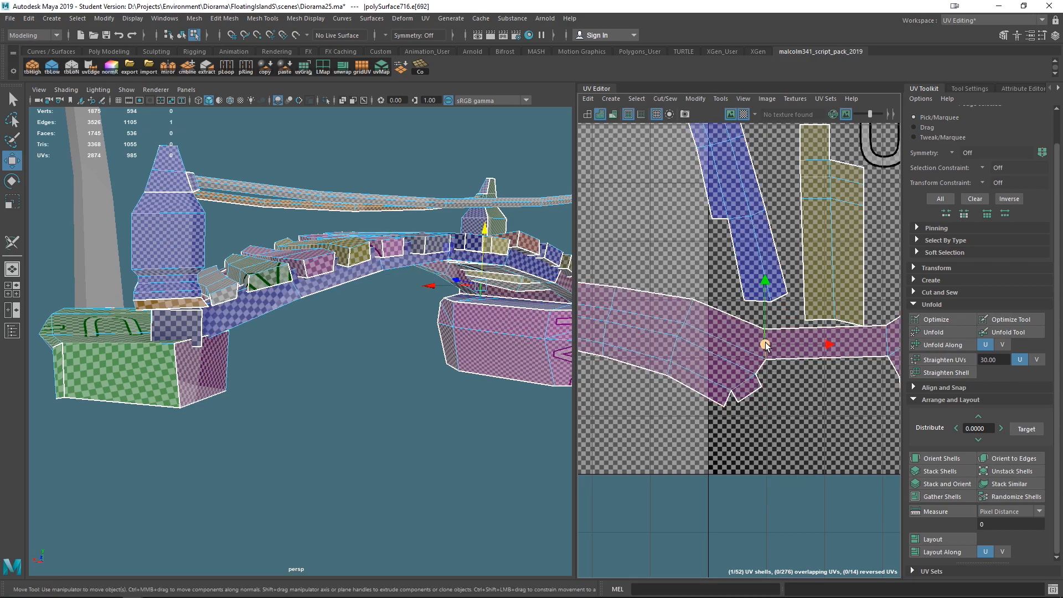
click(425, 18)
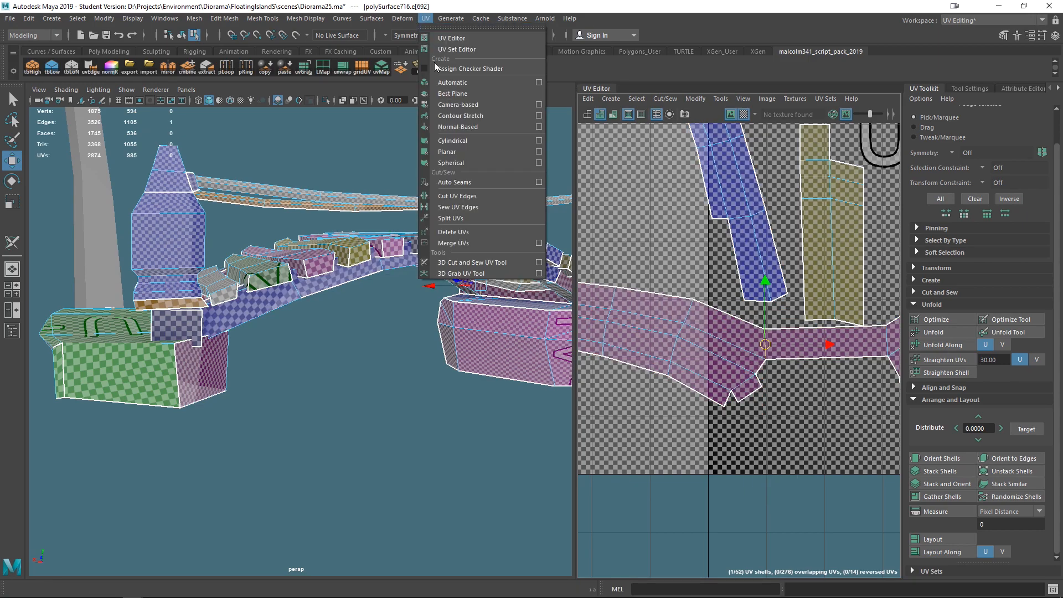
click(456, 197)
- Select the cut-off band piece as a shell and move it below the other band shell
scroll(768, 422, down, 2)
right_click(717, 361)
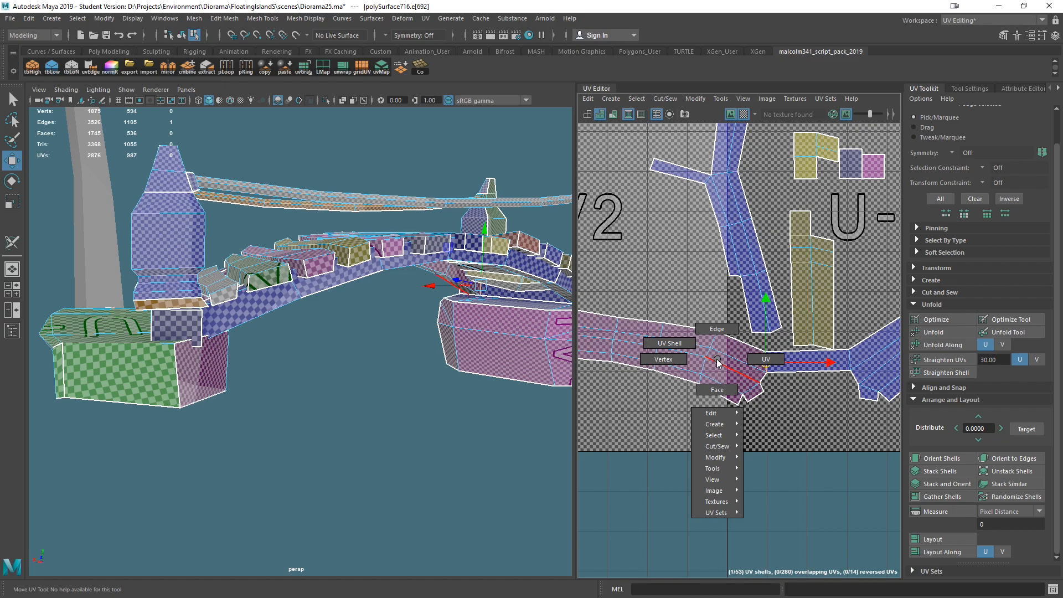
click(676, 343)
scroll(723, 415, down, 3)
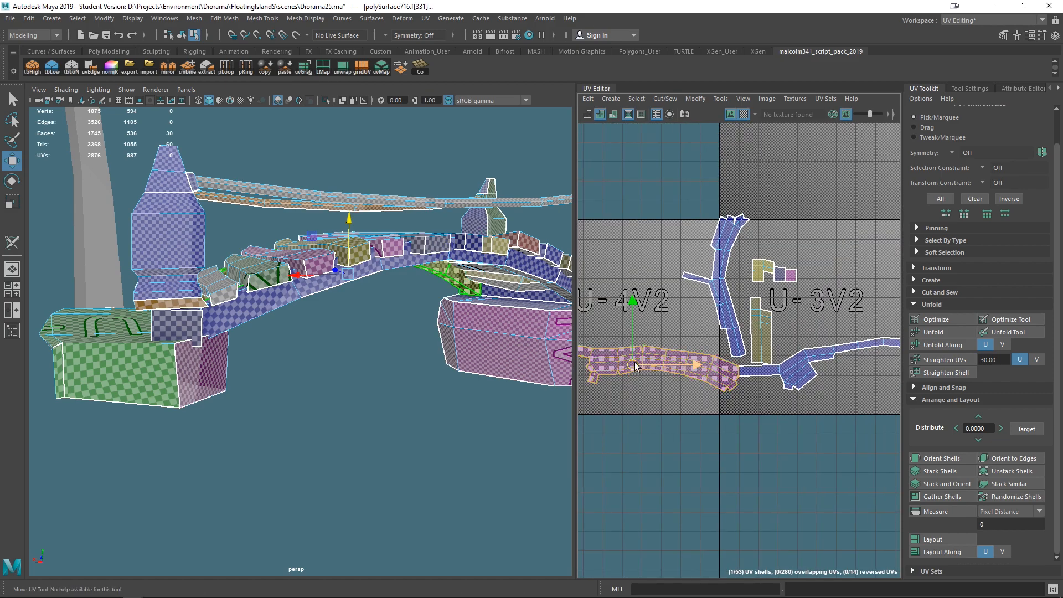
drag(675, 391, 818, 418)
alt+middle_drag(780, 413, 642, 371)
drag(680, 376, 701, 379)
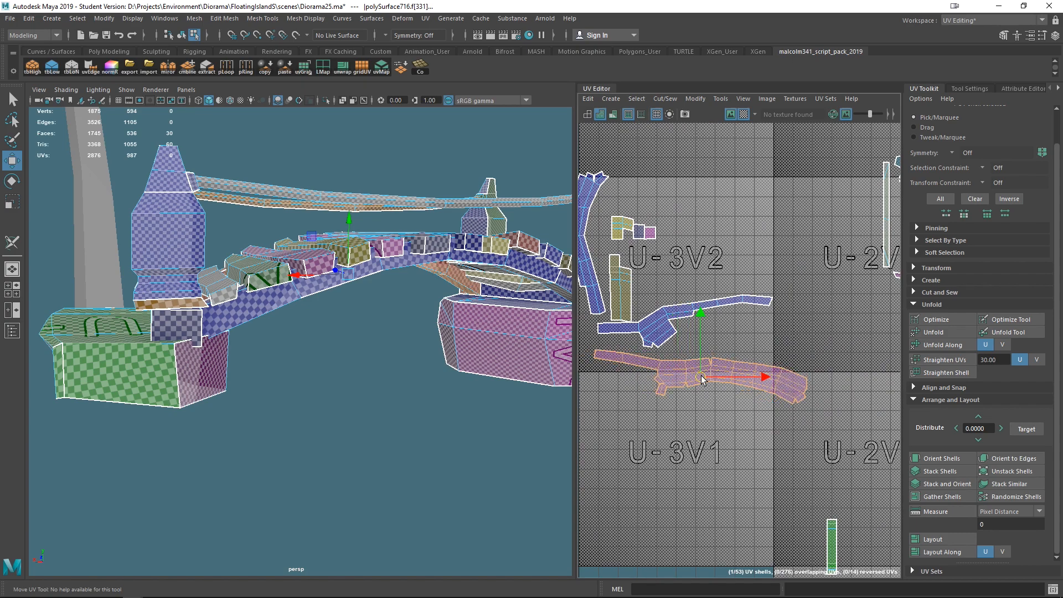
- Rotate the vertical rail piece's UV shell to horizontal and move it under the band shells
click(591, 263)
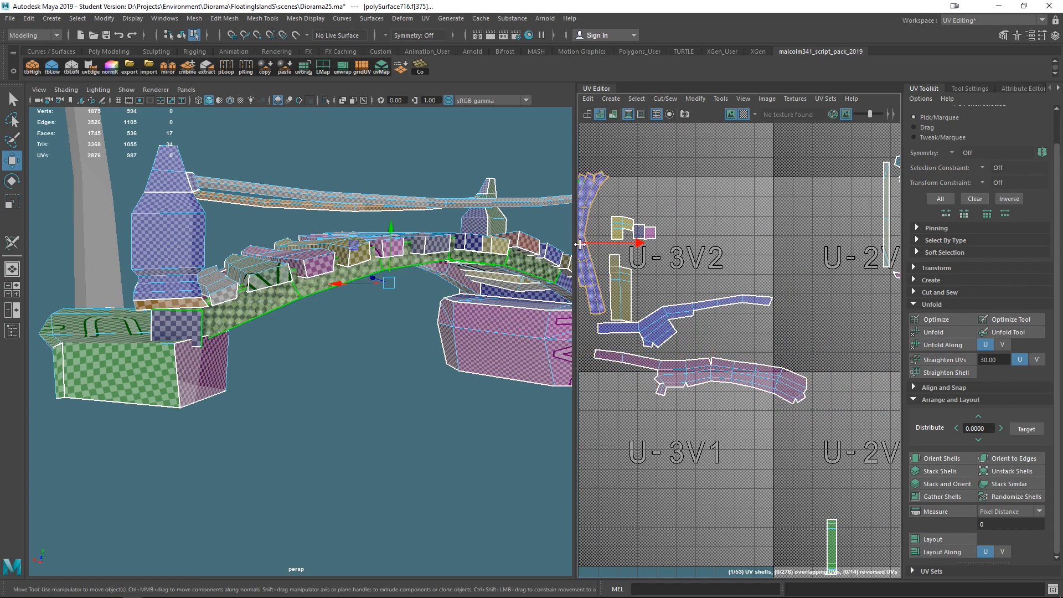
alt+middle_drag(639, 293, 672, 305)
key(e)
drag(660, 231, 693, 425)
key(w)
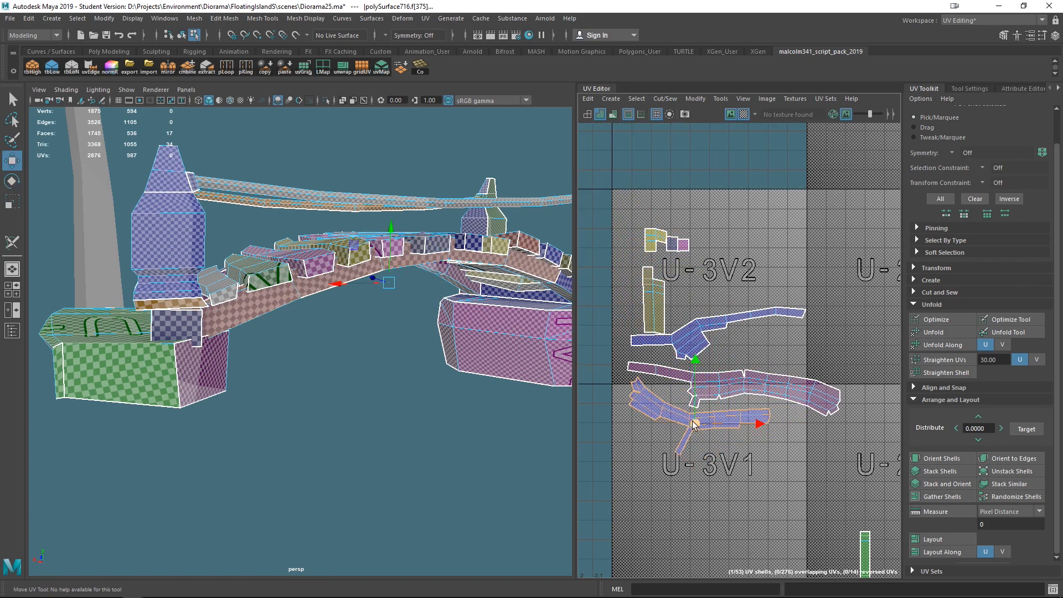
- Orbit around the bridge and rock base to review the checker texture on the unwrapped parts
click(651, 308)
scroll(654, 300, down, 4)
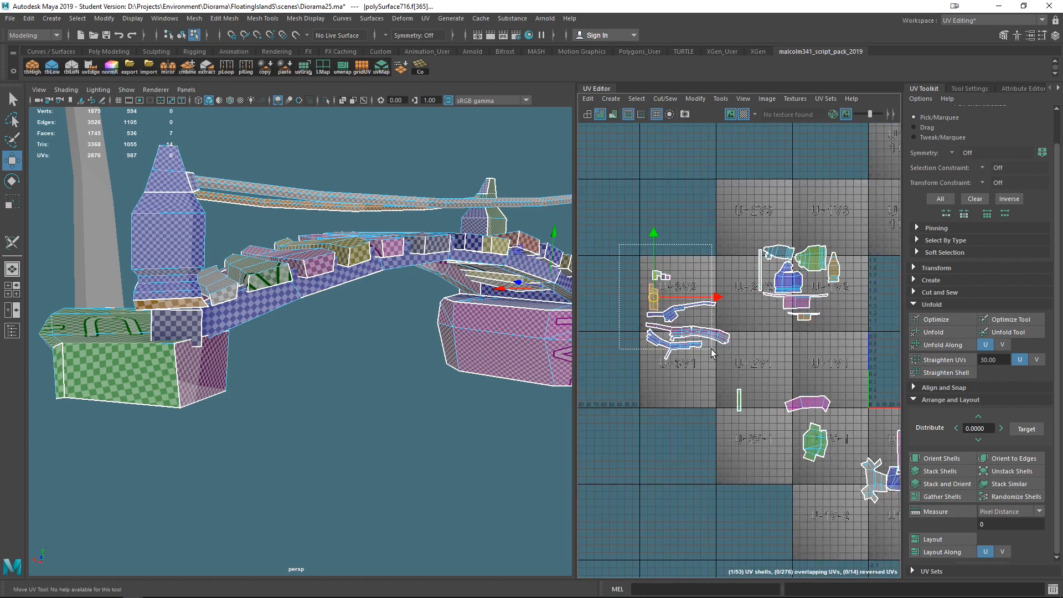
drag(731, 378, 730, 378)
click(739, 399)
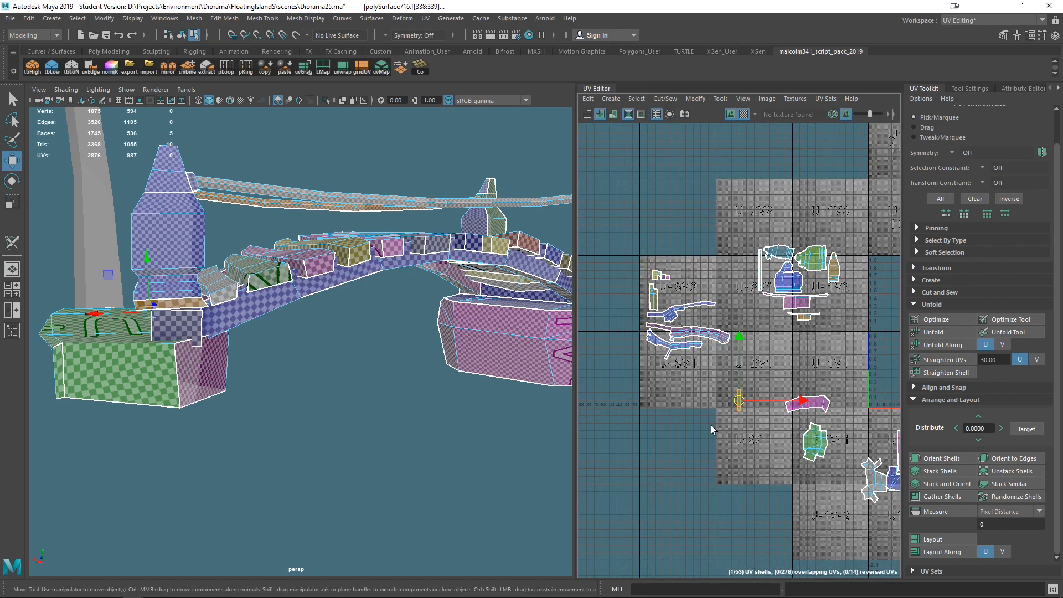
alt+drag(349, 413, 404, 458)
scroll(404, 458, up, 10)
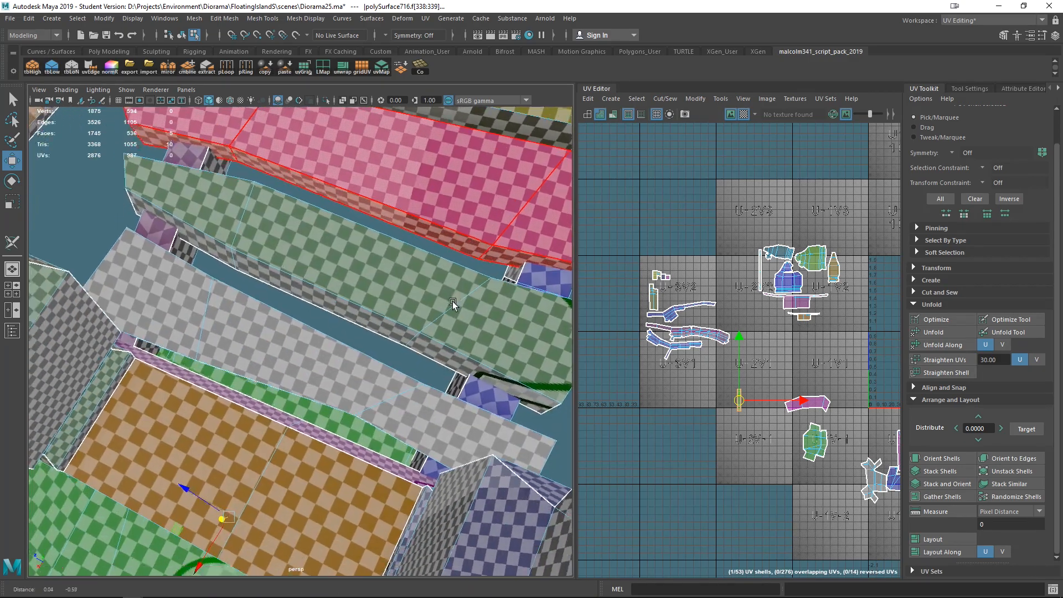
scroll(360, 278, down, 10)
alt+drag(360, 278, 352, 305)
scroll(434, 420, up, 8)
alt+drag(434, 322, 387, 360)
scroll(422, 440, down, 8)
alt+middle_drag(467, 436, 220, 400)
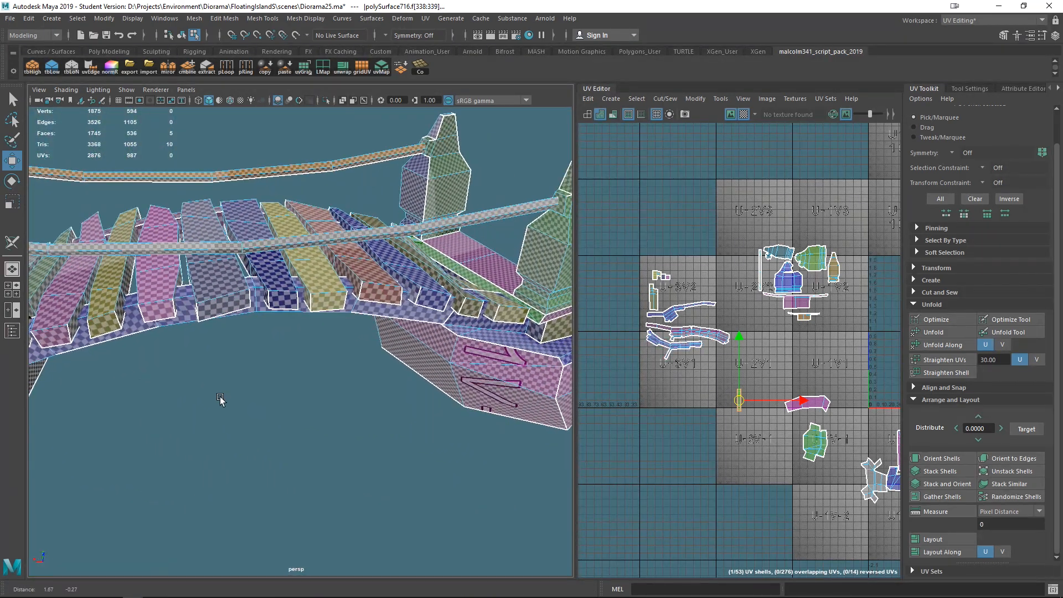
alt+drag(294, 404, 387, 391)
scroll(234, 367, down, 4)
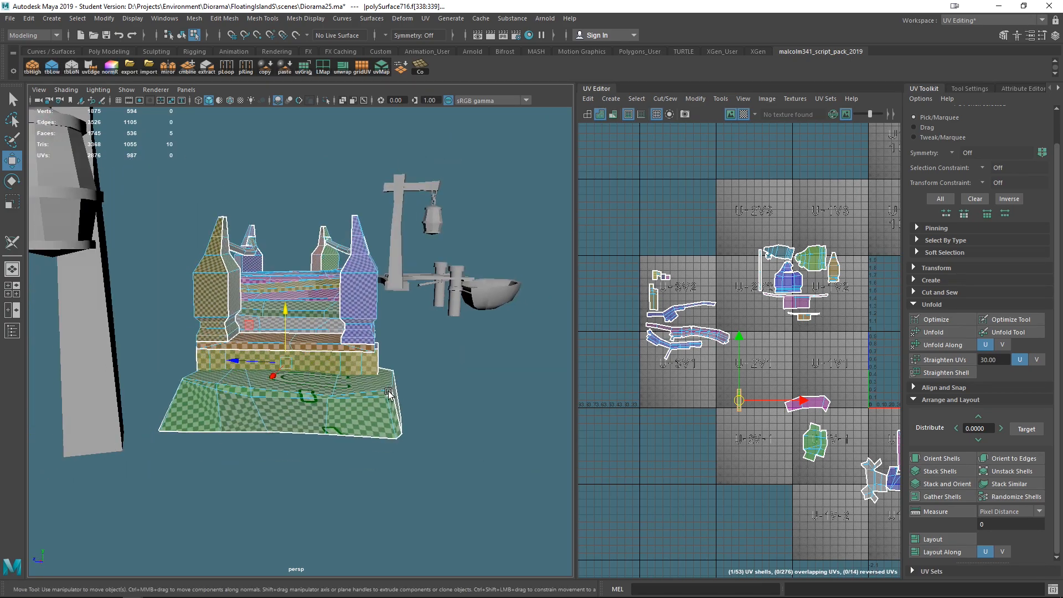
alt+middle_drag(388, 392, 414, 409)
alt+drag(414, 410, 434, 439)
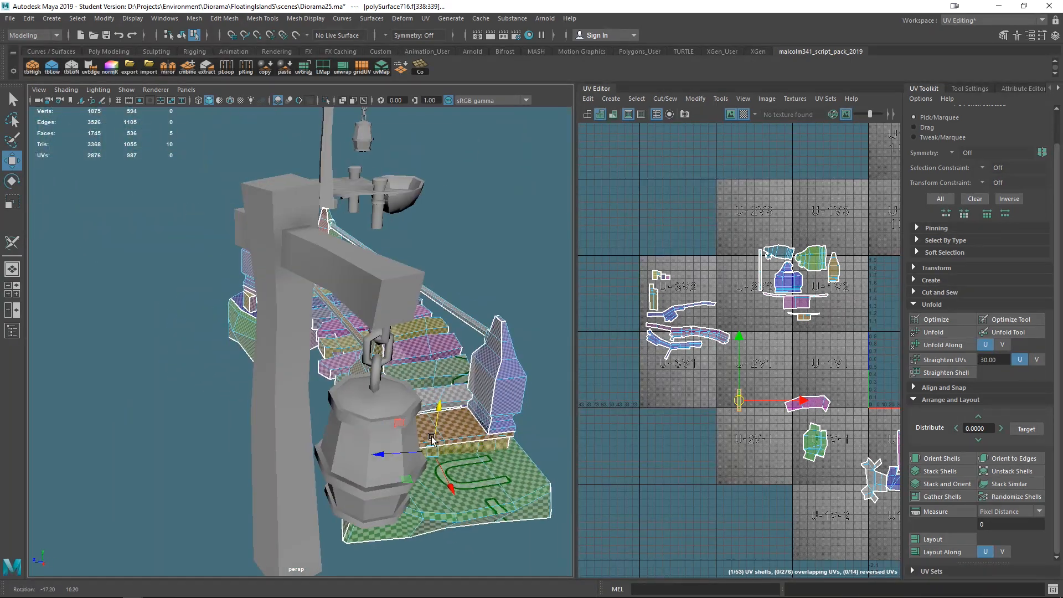
scroll(752, 309, down, 5)
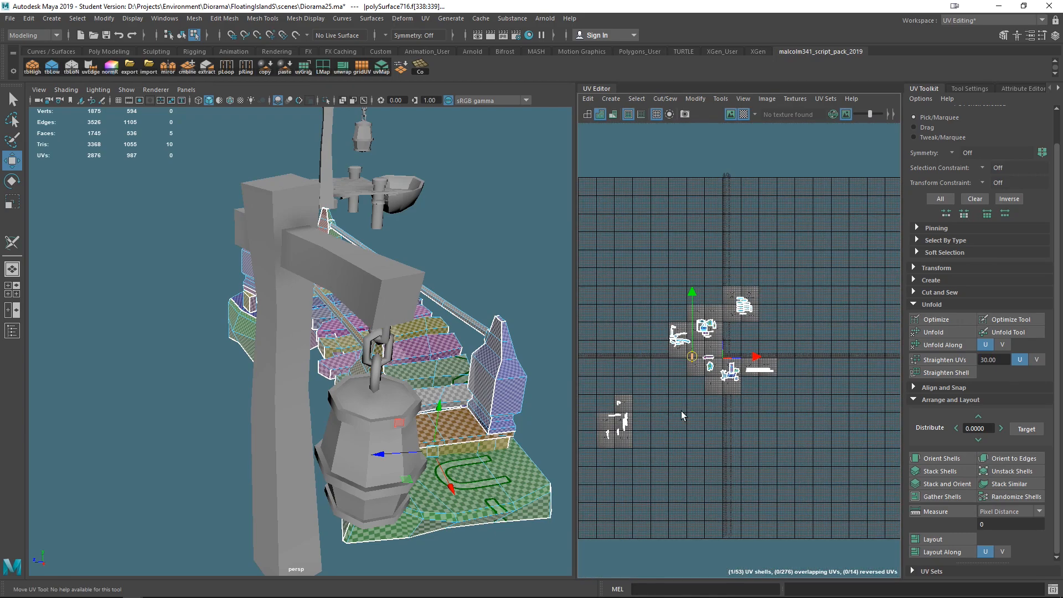
- Select a group of UV shells and move them closer to the main cluster of bridge shells
drag(583, 367, 585, 371)
drag(628, 413, 729, 203)
alt+middle_drag(738, 370, 591, 432)
scroll(646, 408, down, 4)
alt+middle_drag(647, 409, 700, 420)
alt+drag(405, 425, 487, 387)
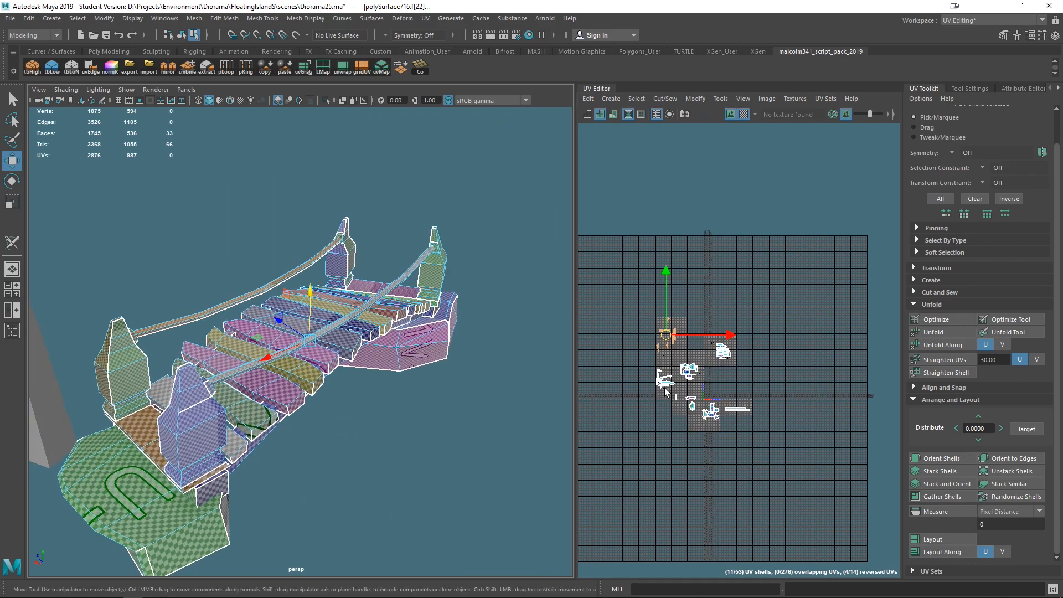
- Select all the bridge's UV shells, scale them down and move them together as one group
drag(604, 300, 797, 475)
key(r)
drag(705, 370, 657, 355)
scroll(679, 434, up, 3)
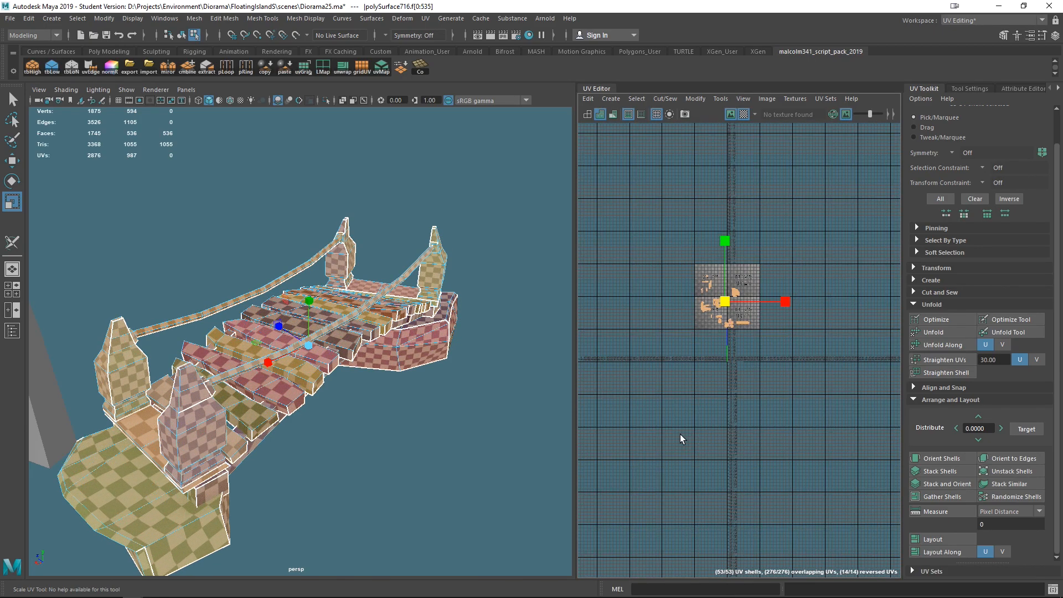
scroll(680, 434, up, 4)
alt+middle_drag(730, 282, 630, 469)
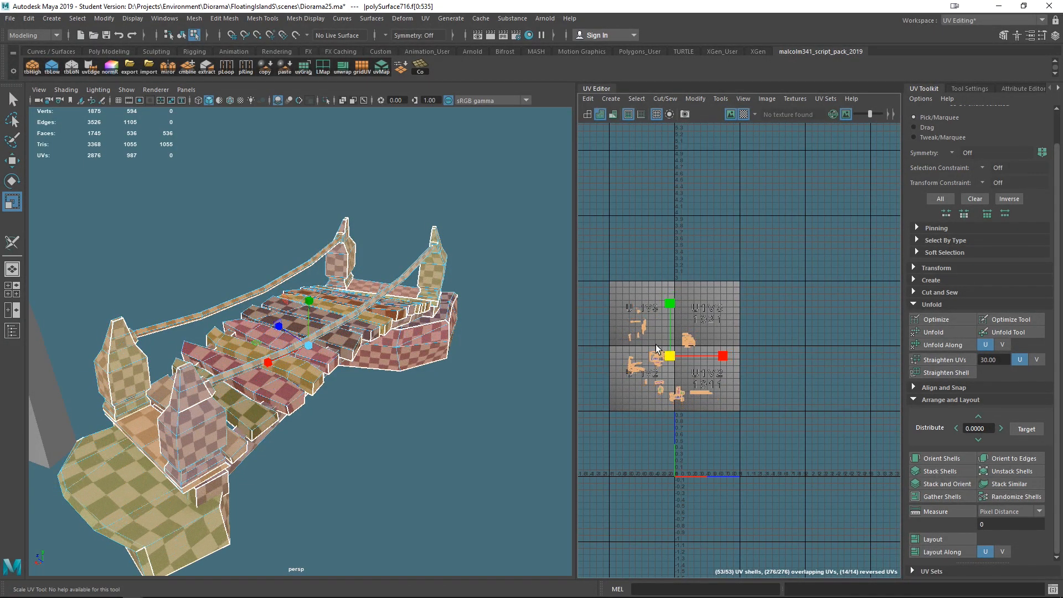
scroll(707, 392, down, 5)
key(w)
drag(695, 405, 732, 340)
scroll(404, 422, down, 5)
alt+drag(408, 443, 347, 371)
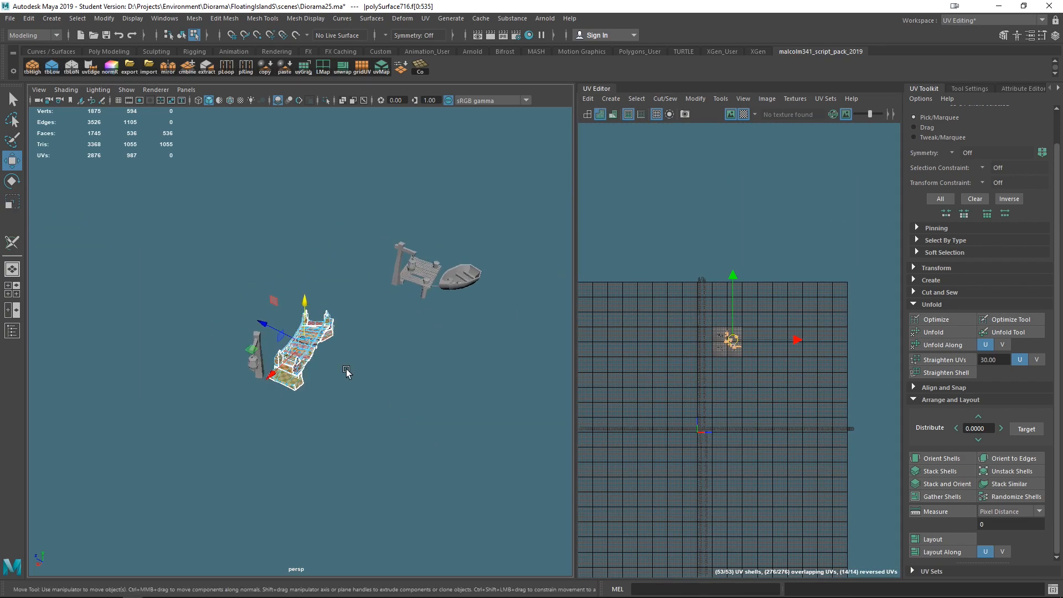
- Select the bridge together with the lamp post objects and move the lamp post UV shells beside the bridge shells
right_drag(323, 326, 360, 371)
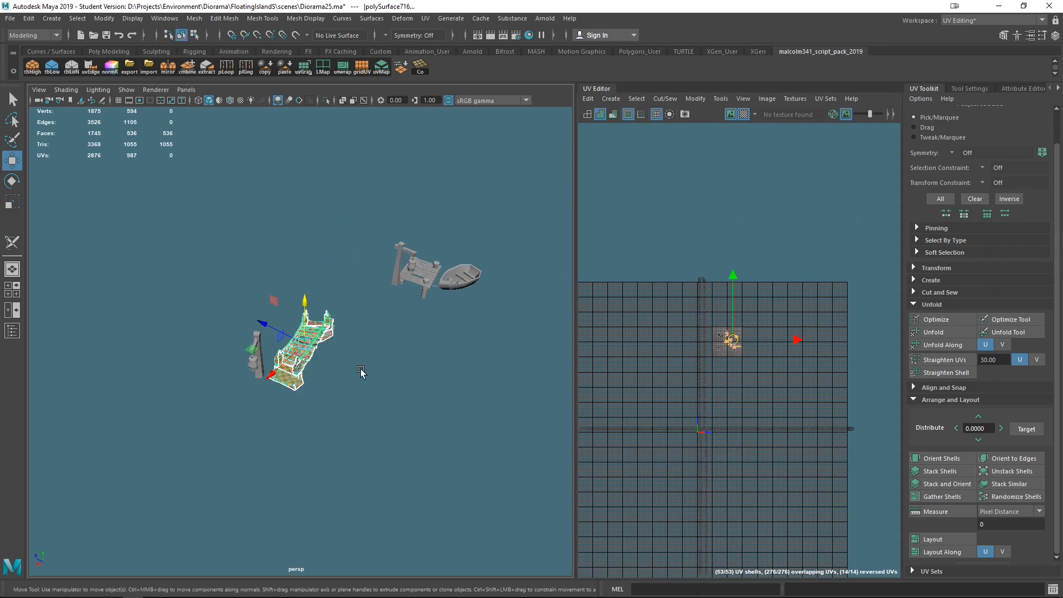
click(255, 331)
scroll(332, 343, up, 4)
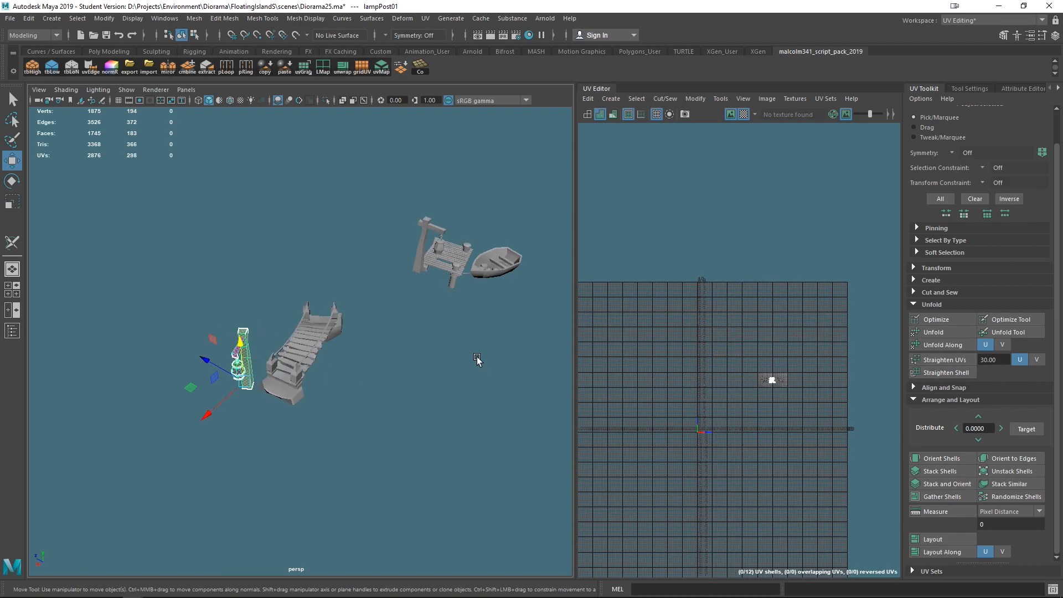
shift+click(313, 342)
shift+click(455, 211)
alt+drag(455, 313, 436, 378)
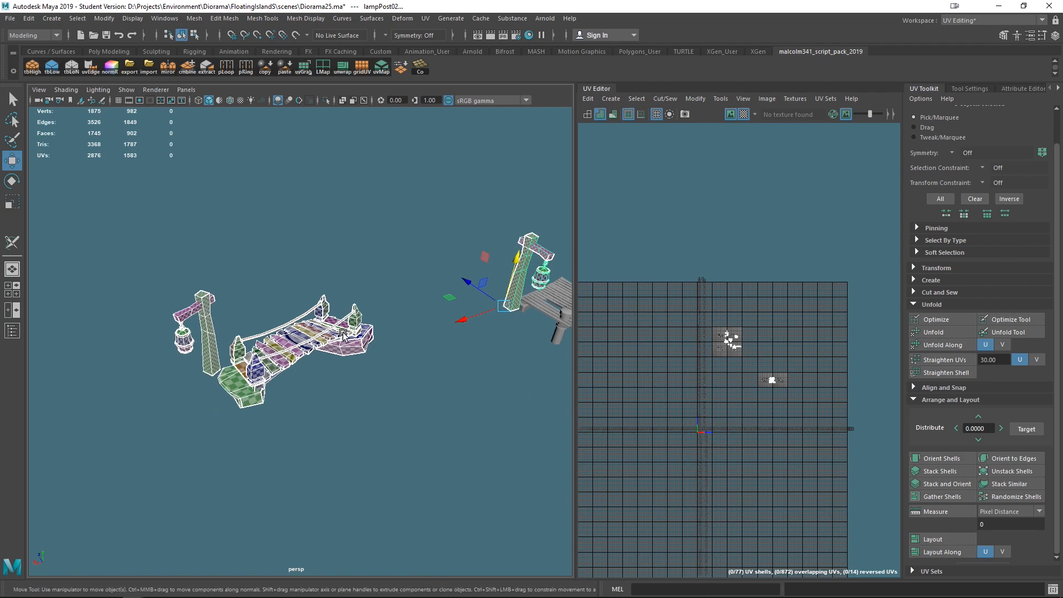
shift+right_drag(307, 335, 287, 514)
click(363, 483)
click(300, 351)
scroll(749, 382, up, 5)
alt+middle_drag(735, 380, 831, 423)
right_drag(698, 277, 650, 252)
drag(784, 379, 752, 328)
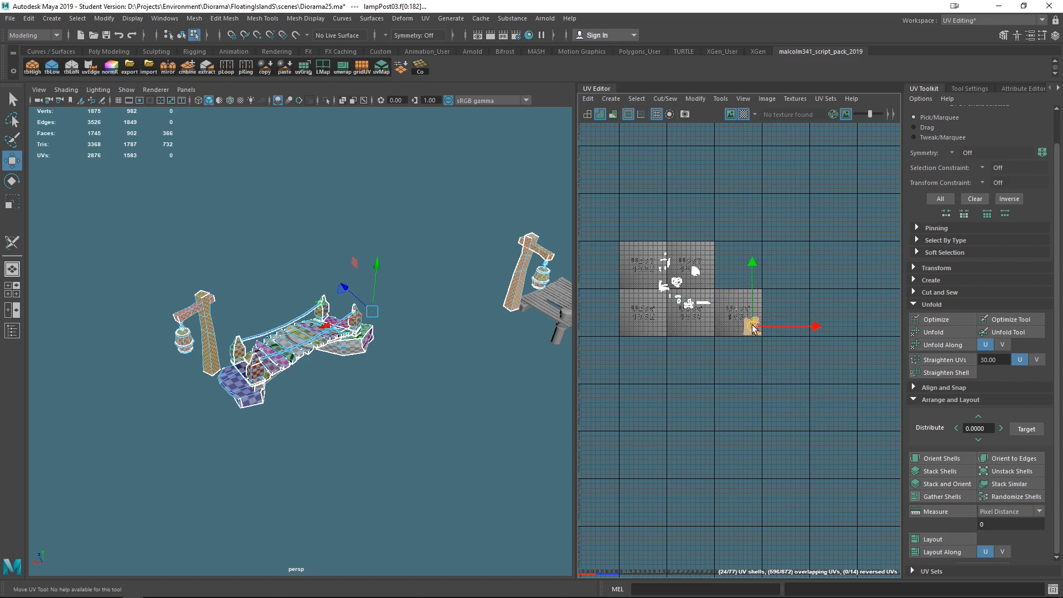
- Move individual lamp post UV shells into open gaps among the bridge shells
scroll(689, 289, up, 5)
scroll(729, 318, up, 3)
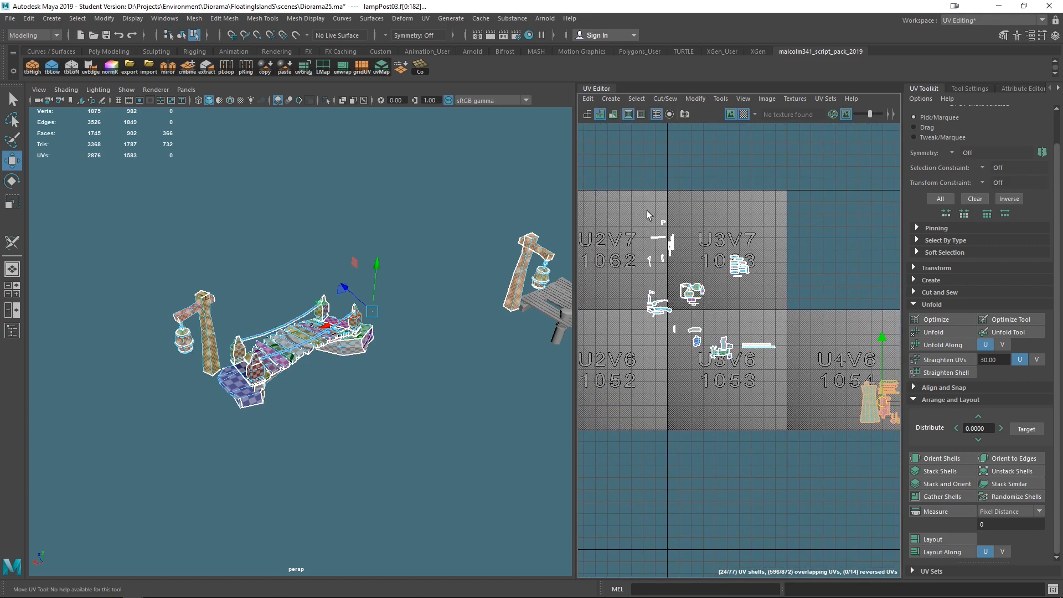
drag(784, 373, 724, 310)
drag(690, 191, 685, 297)
drag(655, 264, 678, 288)
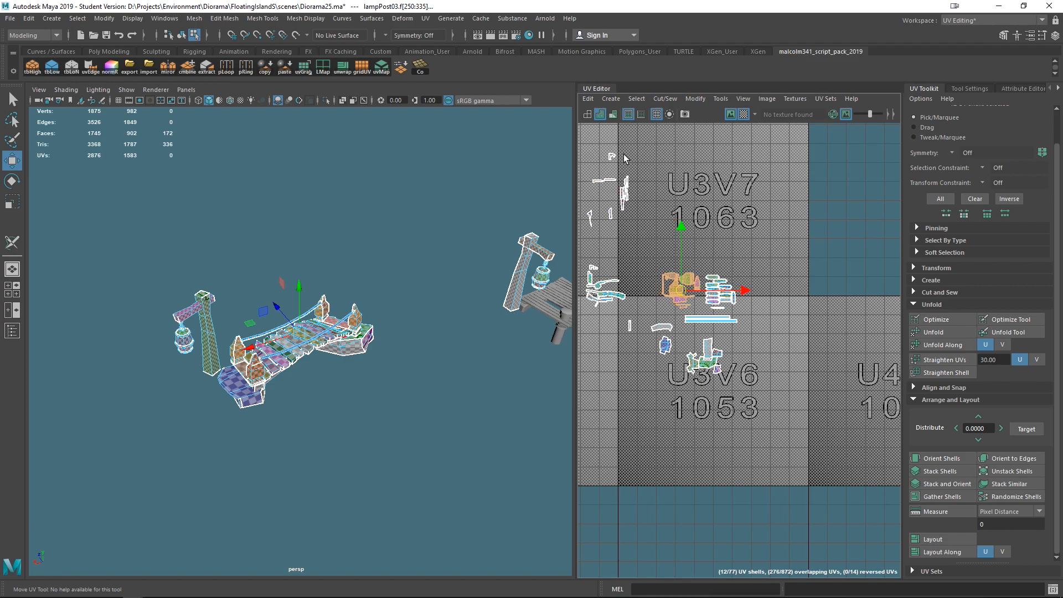
drag(596, 231, 595, 230)
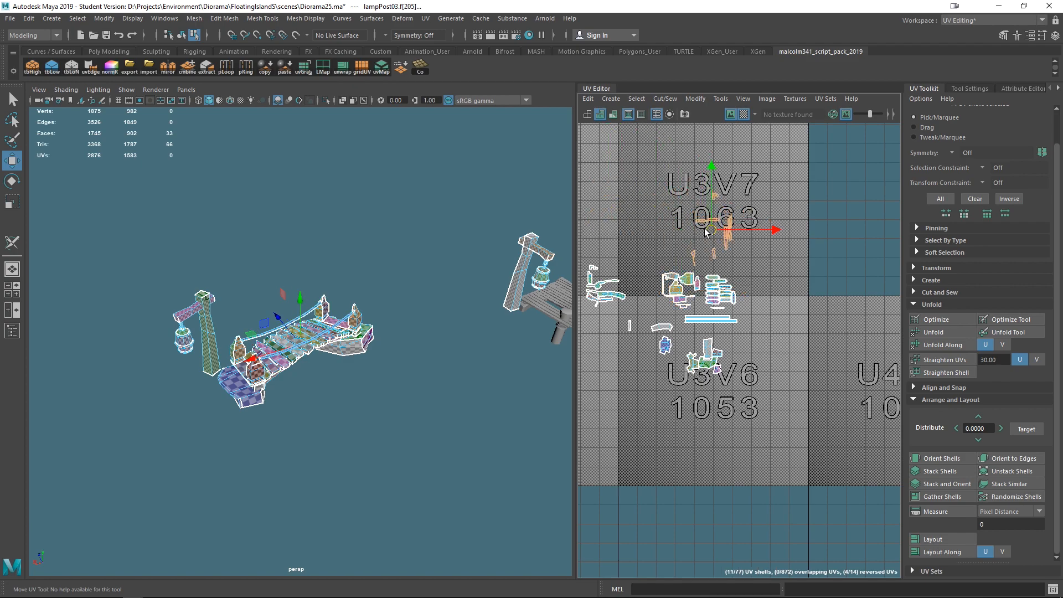
alt+middle_drag(696, 306, 724, 306)
drag(663, 315, 666, 284)
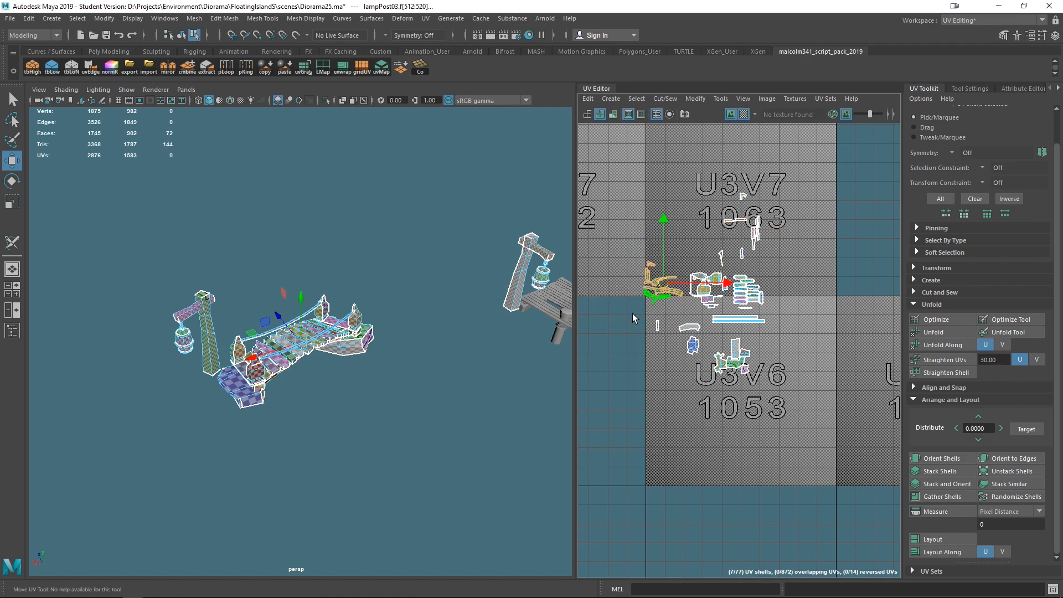
scroll(744, 208, up, 2)
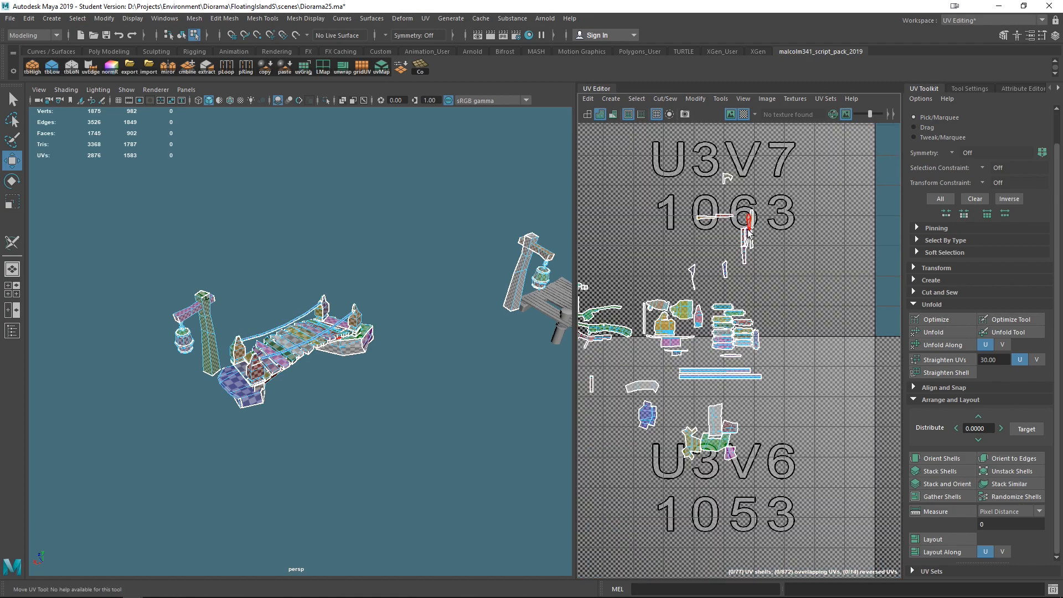
click(700, 279)
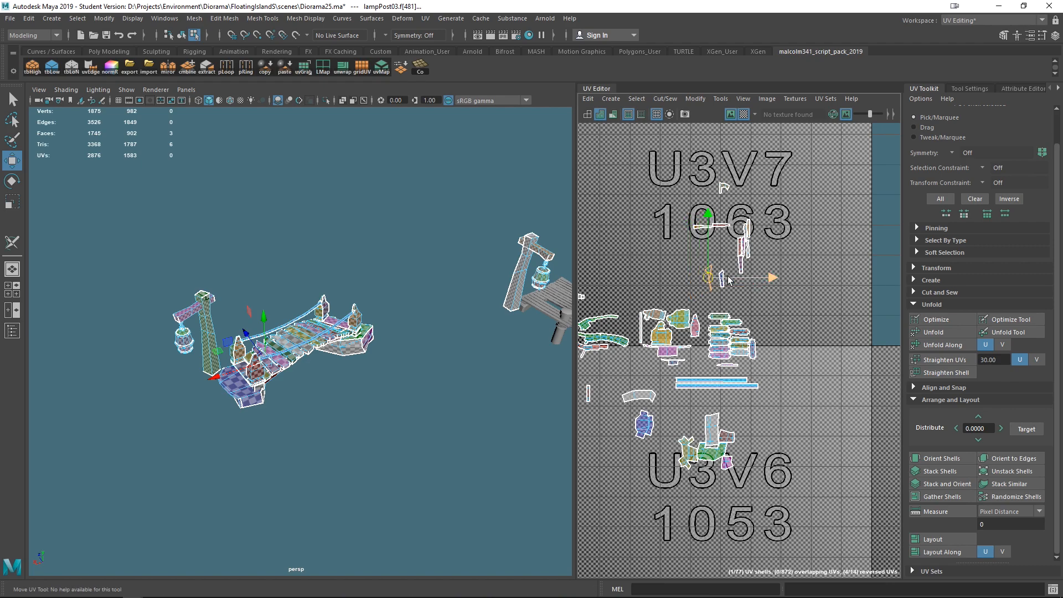
scroll(729, 280, up, 3)
middle_drag(664, 291, 672, 294)
drag(619, 151, 682, 184)
middle_drag(660, 187, 658, 245)
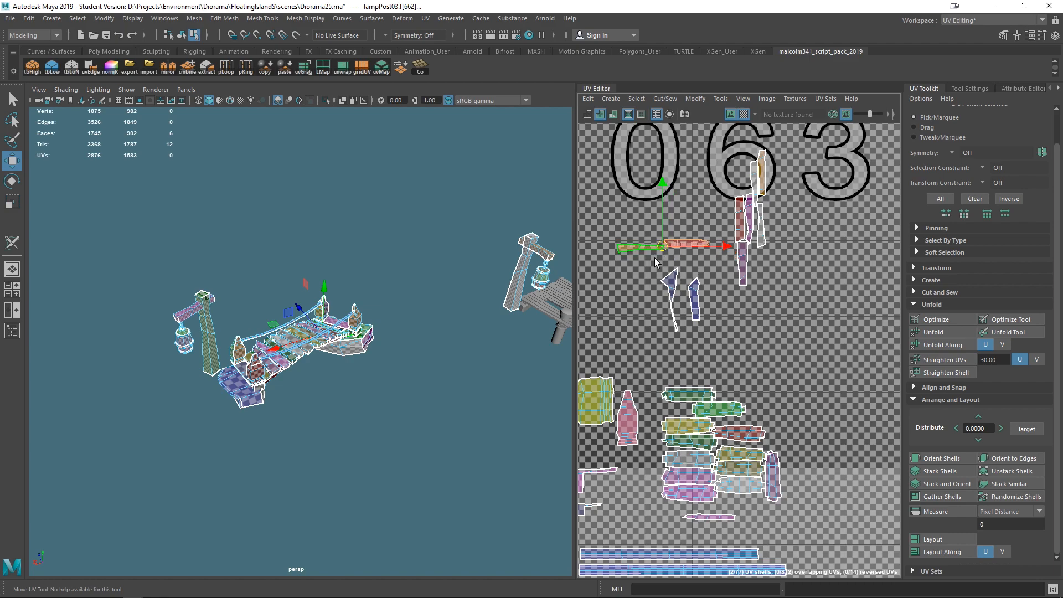
- Rotate selected narrow UV shells by 90 degrees and move them into free space in the layout
click(914, 267)
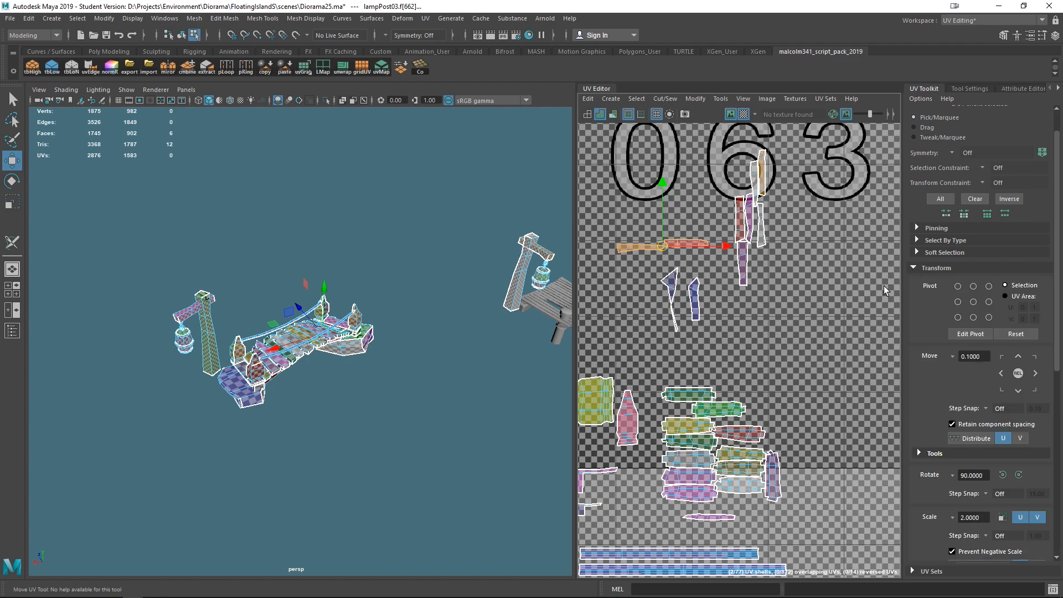
click(1019, 474)
drag(695, 222, 723, 235)
click(693, 303)
drag(680, 300, 688, 259)
alt+middle_drag(721, 247, 673, 366)
click(651, 194)
drag(651, 198, 611, 391)
scroll(689, 302, down, 5)
scroll(615, 388, down, 5)
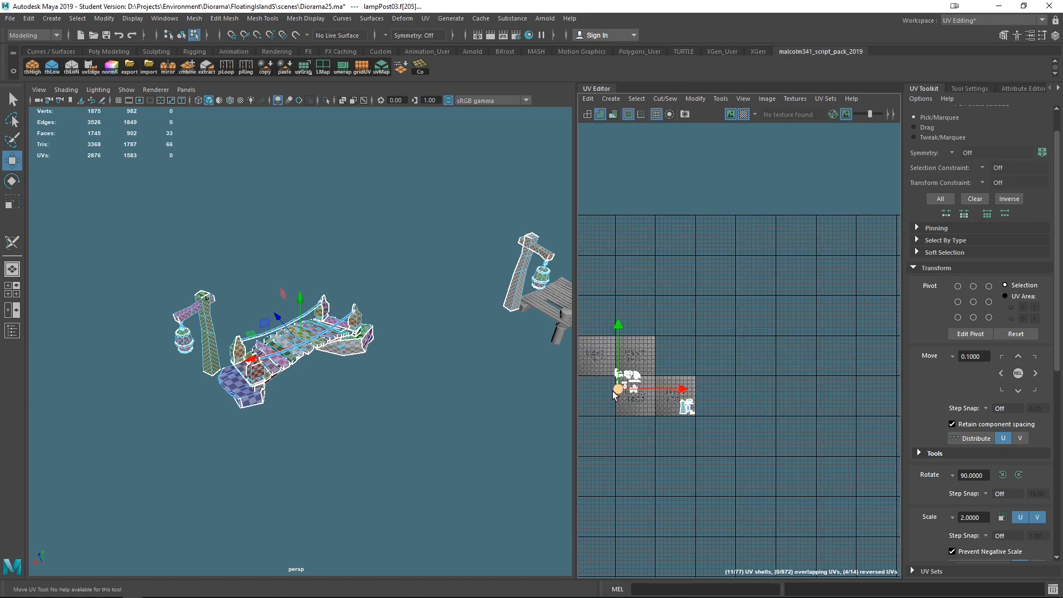
- Orbit around the bridge, lamp posts, pier and boat to inspect the checker texture density
alt+middle_drag(350, 374, 311, 370)
scroll(417, 357, down, 3)
alt+middle_drag(417, 357, 301, 370)
alt+drag(398, 377, 301, 390)
alt+right_drag(301, 389, 453, 427)
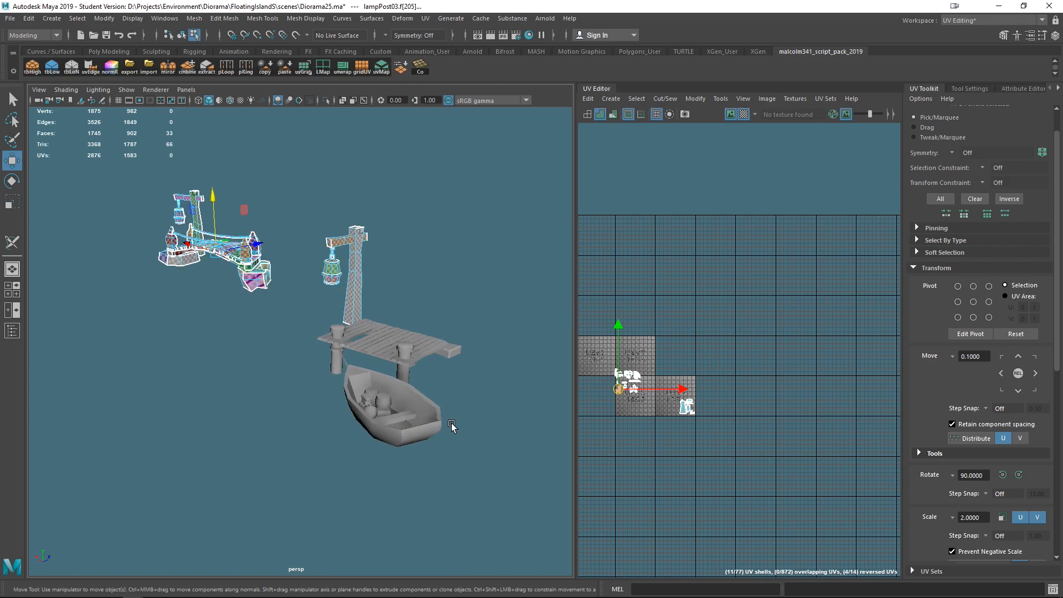
click(382, 399)
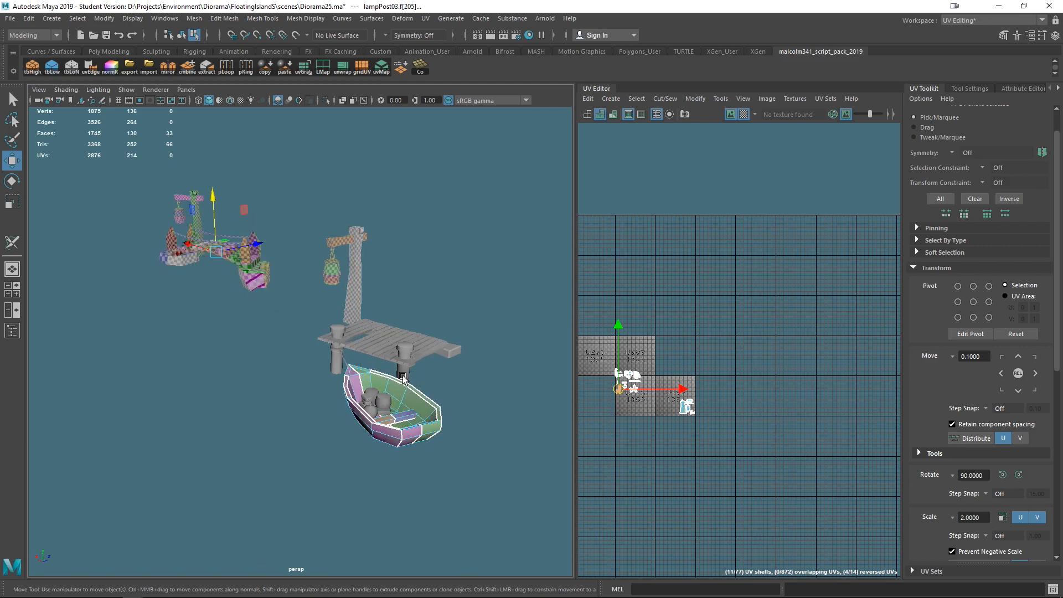
click(376, 350)
alt+drag(376, 350, 418, 387)
alt+right_drag(418, 387, 360, 382)
alt+middle_drag(360, 382, 465, 424)
alt+drag(465, 425, 429, 422)
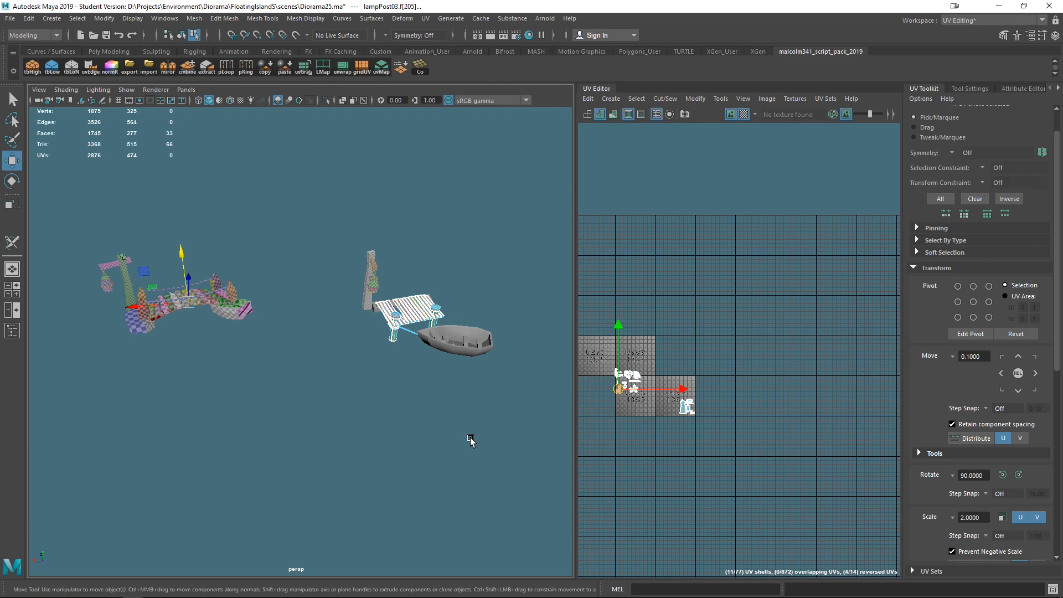
scroll(449, 401, down, 2)
alt+drag(277, 414, 358, 408)
scroll(358, 407, up, 2)
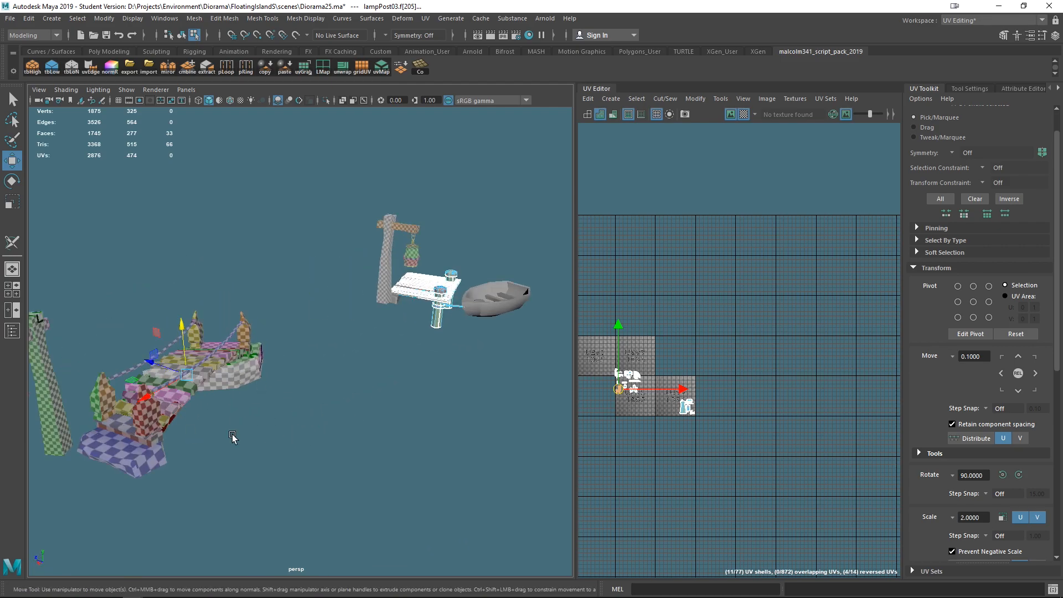
alt+drag(232, 436, 339, 411)
mouse_move(254, 425)
alt+mouse_down()
mouse_move(239, 441)
mouse_move(234, 427)
alt+mouse_up()
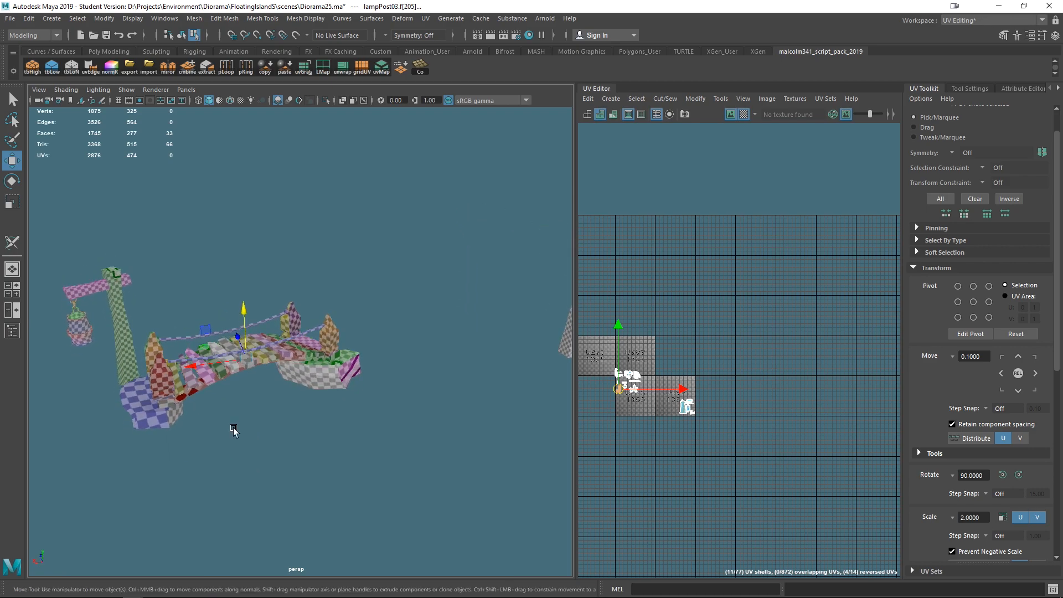
alt+drag(347, 426, 224, 420)
alt+drag(320, 399, 237, 244)
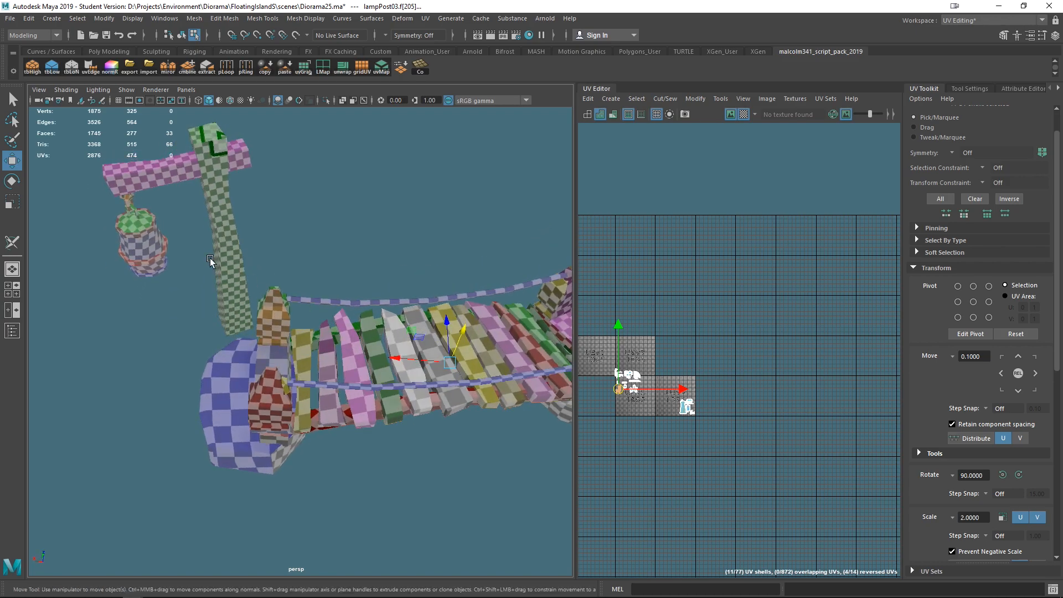
scroll(647, 444, up, 4)
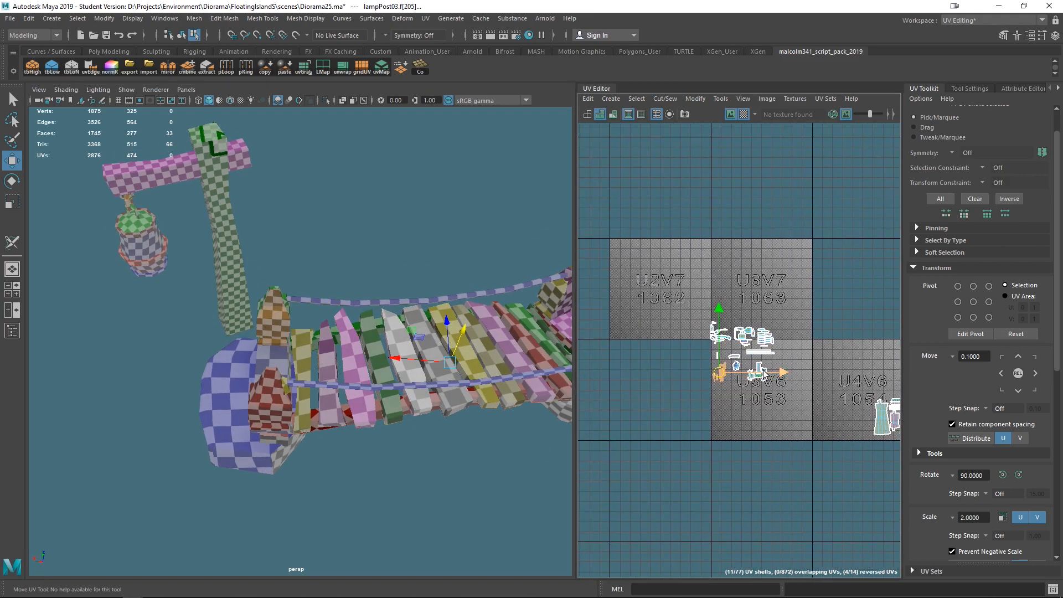
- Select the bridge UV shells and scale them up to match the lamp posts' checker density
scroll(698, 384, down, 5)
alt+middle_drag(680, 500, 659, 474)
scroll(671, 418, up, 3)
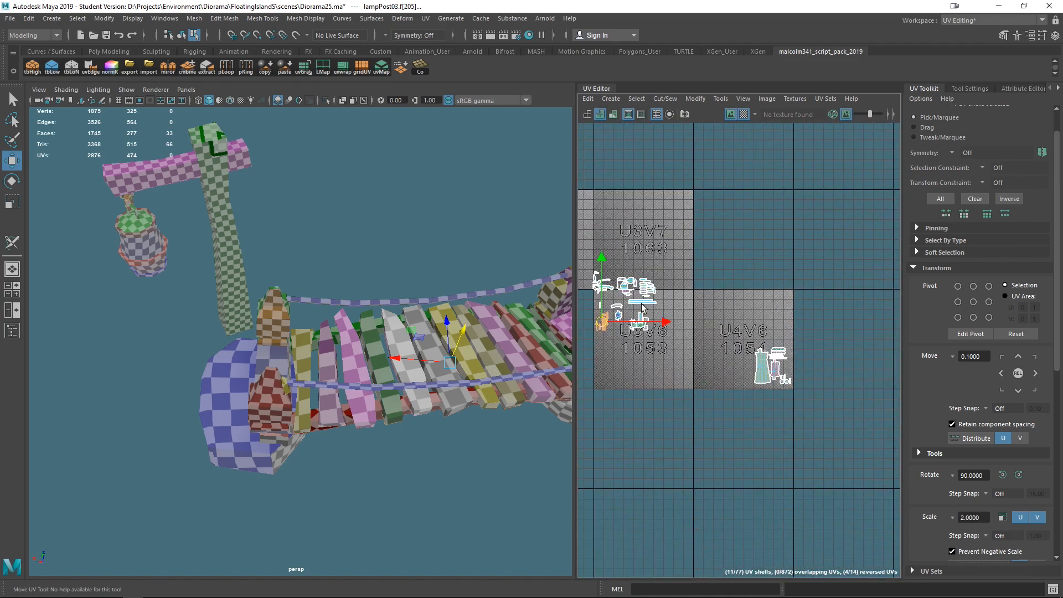
alt+middle_drag(629, 274, 694, 314)
right_drag(694, 314, 633, 282)
drag(632, 275, 741, 416)
key(ctrl+z)
right_drag(657, 353, 601, 327)
drag(627, 274, 730, 434)
key(r)
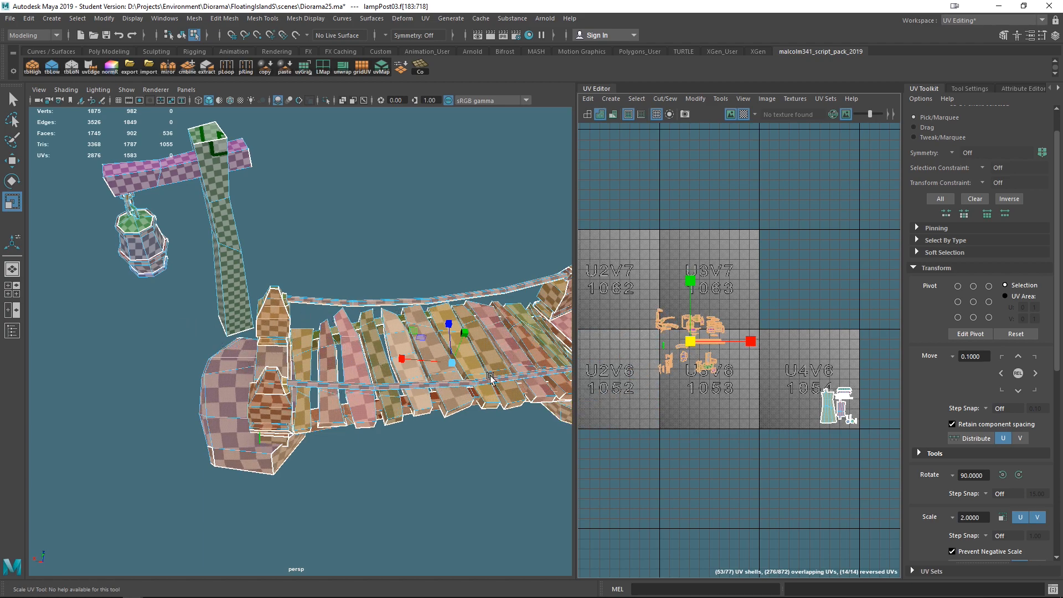
alt+drag(354, 365, 456, 398)
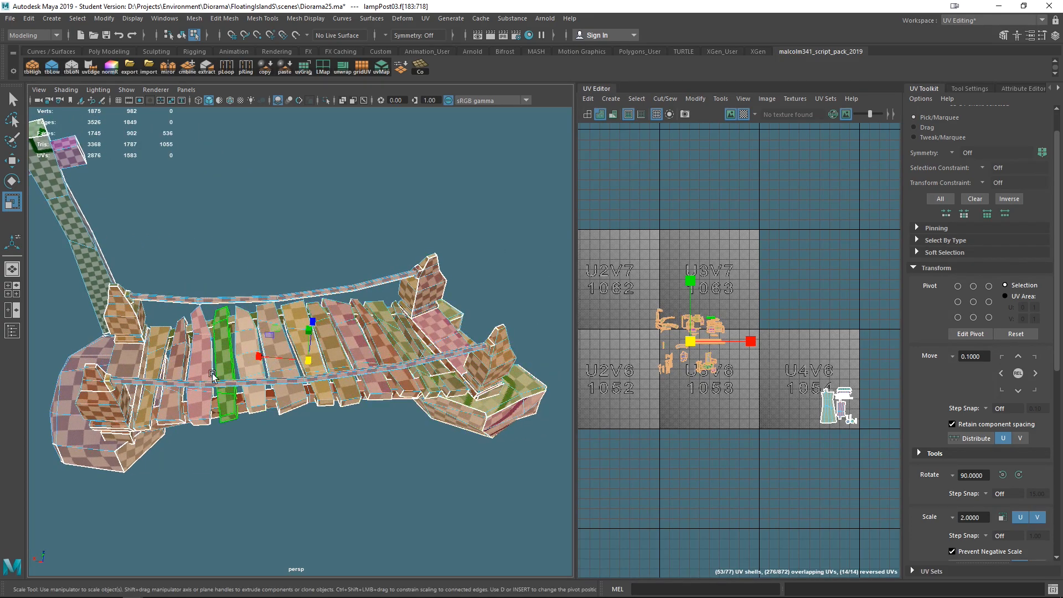
alt+drag(282, 392, 210, 256)
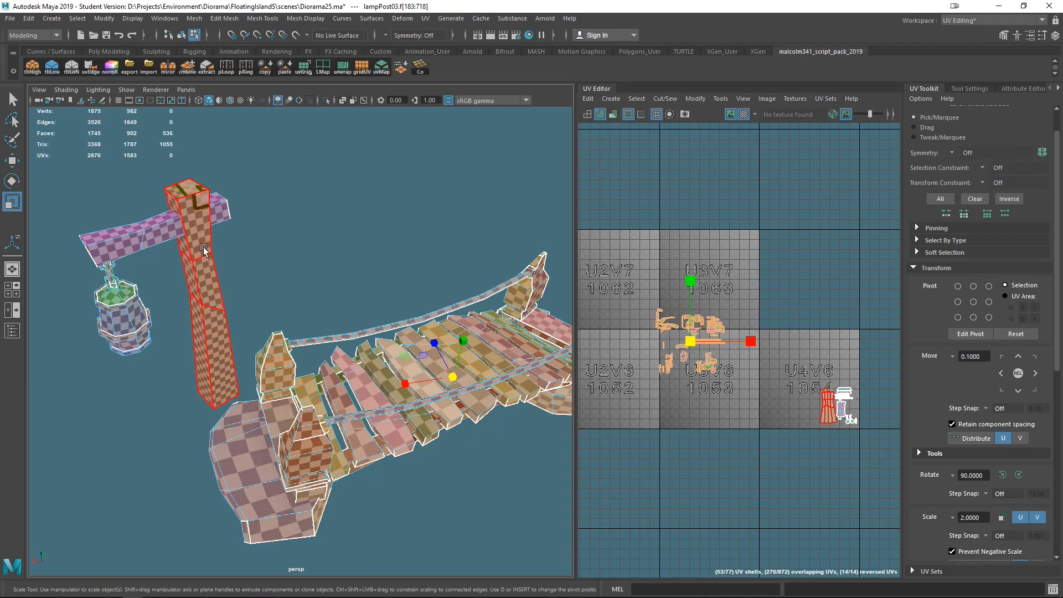
drag(691, 341, 711, 357)
alt+drag(293, 346, 238, 270)
alt+right_drag(297, 350, 343, 354)
alt+drag(343, 355, 404, 350)
drag(688, 339, 720, 375)
scroll(421, 332, down, 5)
alt+drag(415, 332, 498, 354)
scroll(363, 397, up, 5)
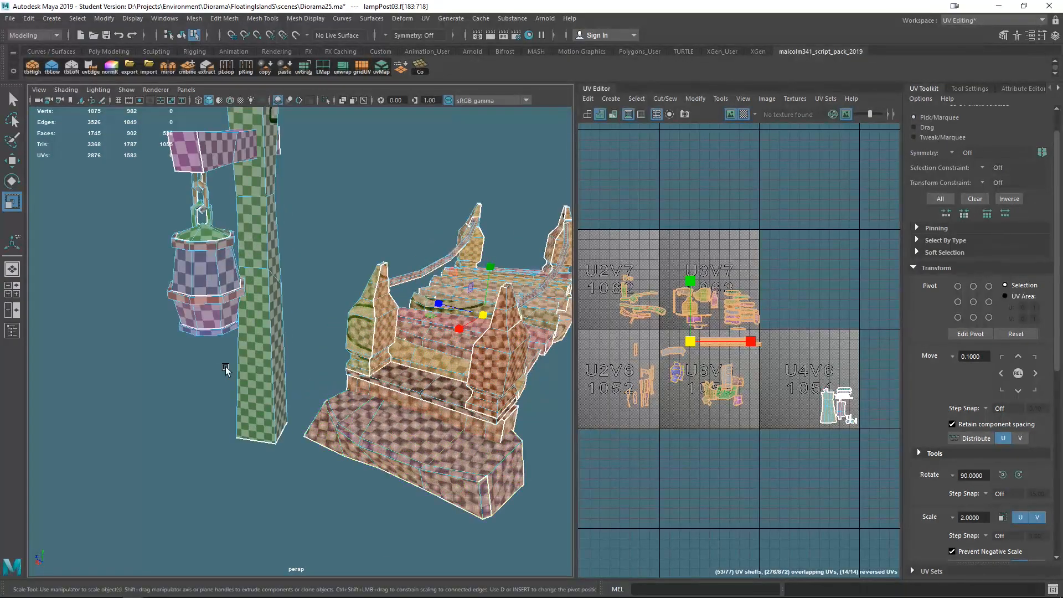
drag(680, 340, 699, 344)
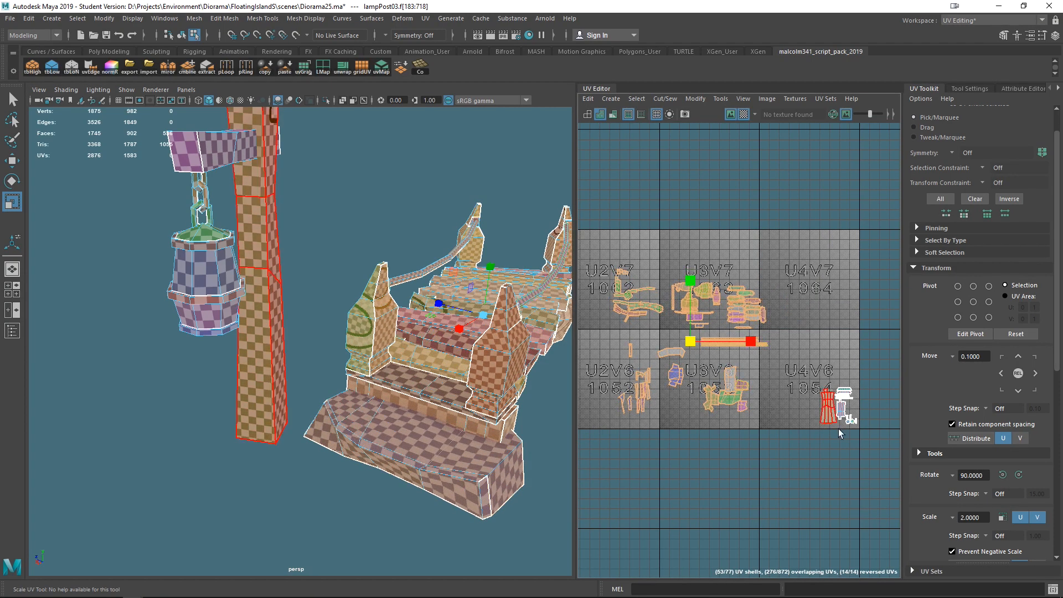
- Select all UV shells, scale them down together and move them into the 0-1 UV tile
scroll(701, 446, down, 6)
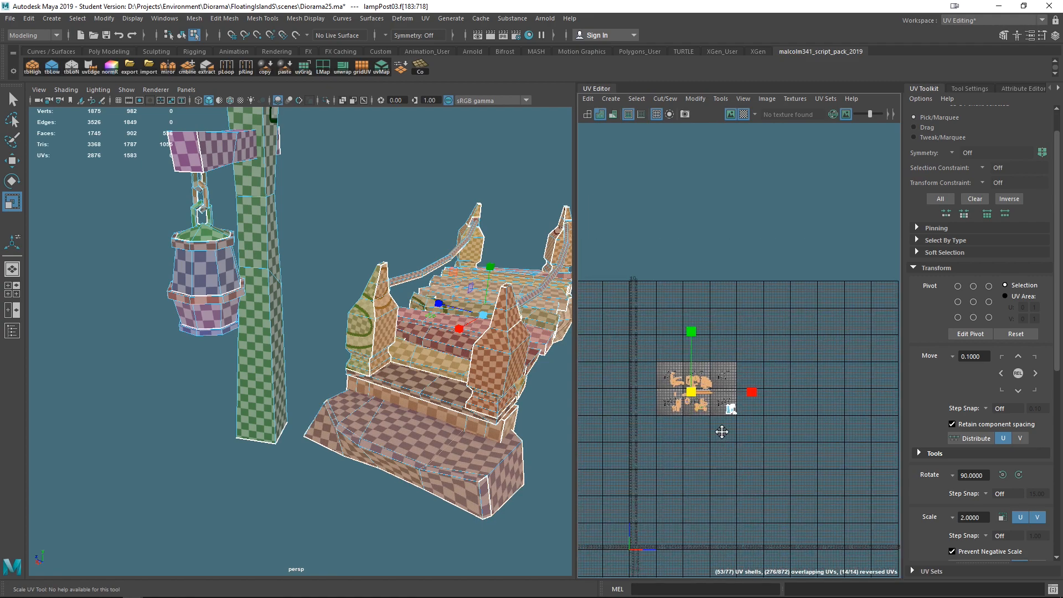
alt+middle_drag(720, 435, 697, 347)
key(w)
drag(686, 304, 666, 288)
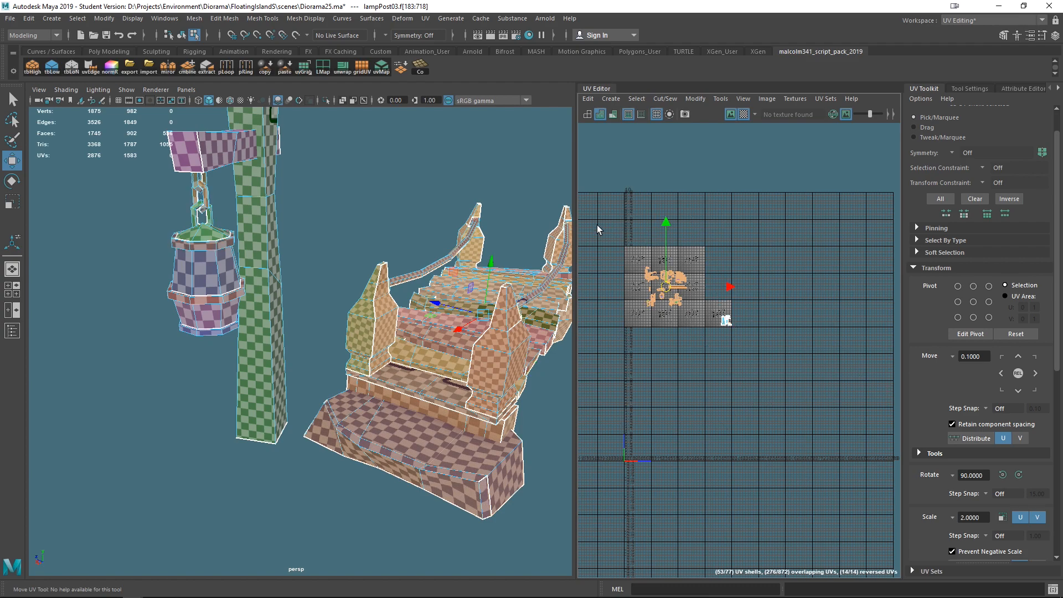
drag(634, 235, 734, 349)
key(r)
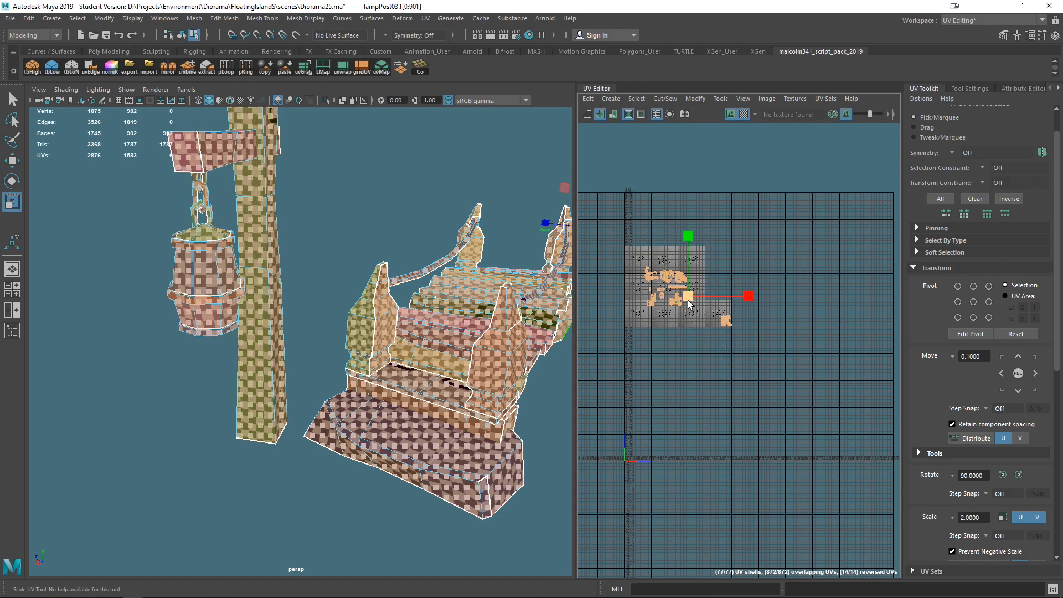
drag(687, 300, 633, 447)
key(w)
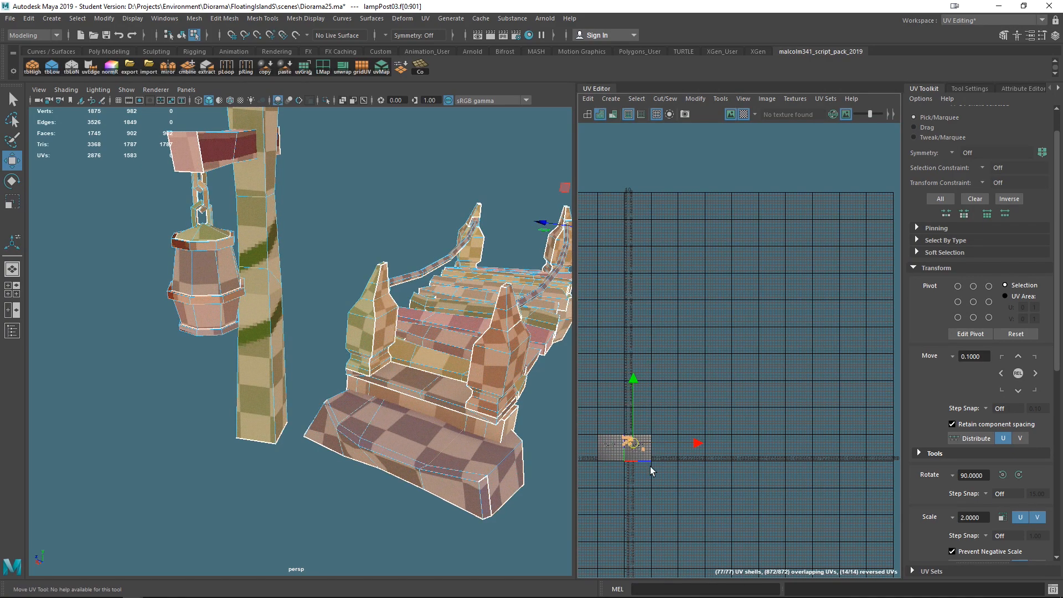
key(f)
alt+middle_drag(740, 442, 633, 368)
alt+right_drag(780, 387, 738, 410)
alt+middle_drag(739, 409, 768, 416)
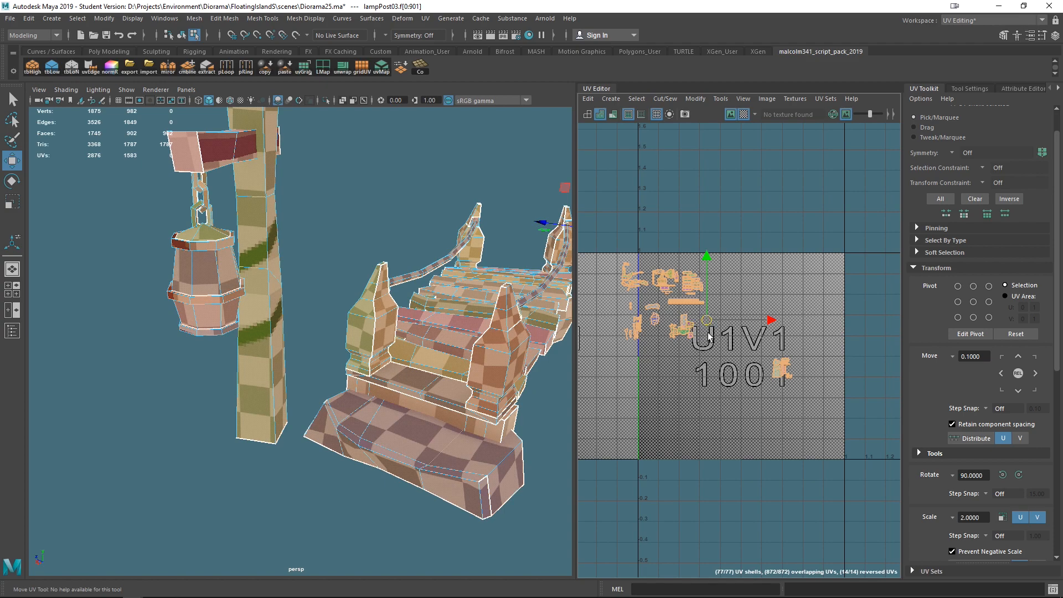
scroll(708, 332, down, 4)
drag(709, 332, 749, 243)
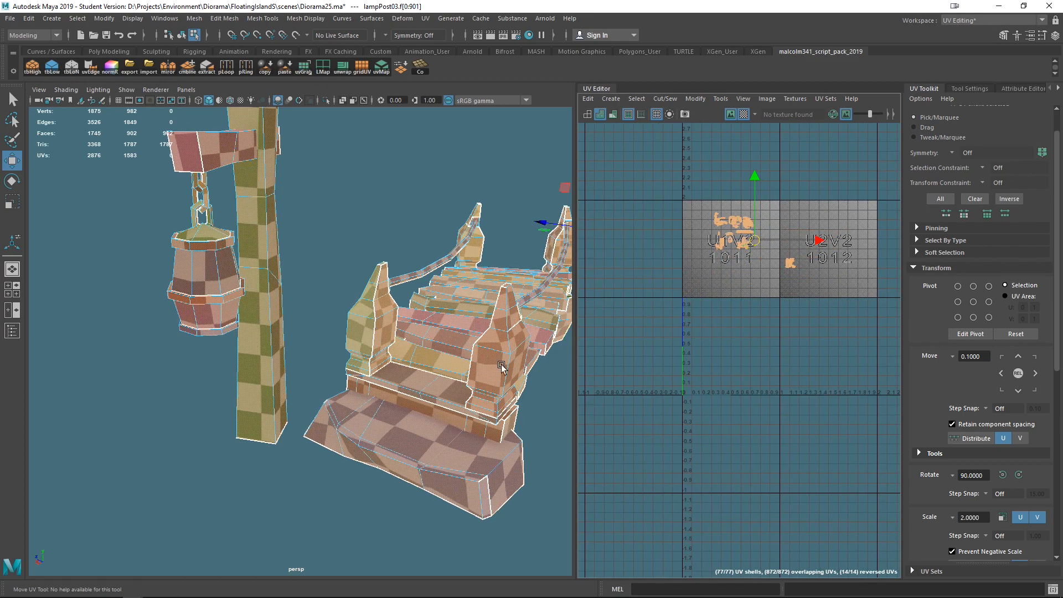
scroll(463, 373, down, 10)
scroll(463, 373, up, 5)
alt+middle_drag(476, 404, 404, 438)
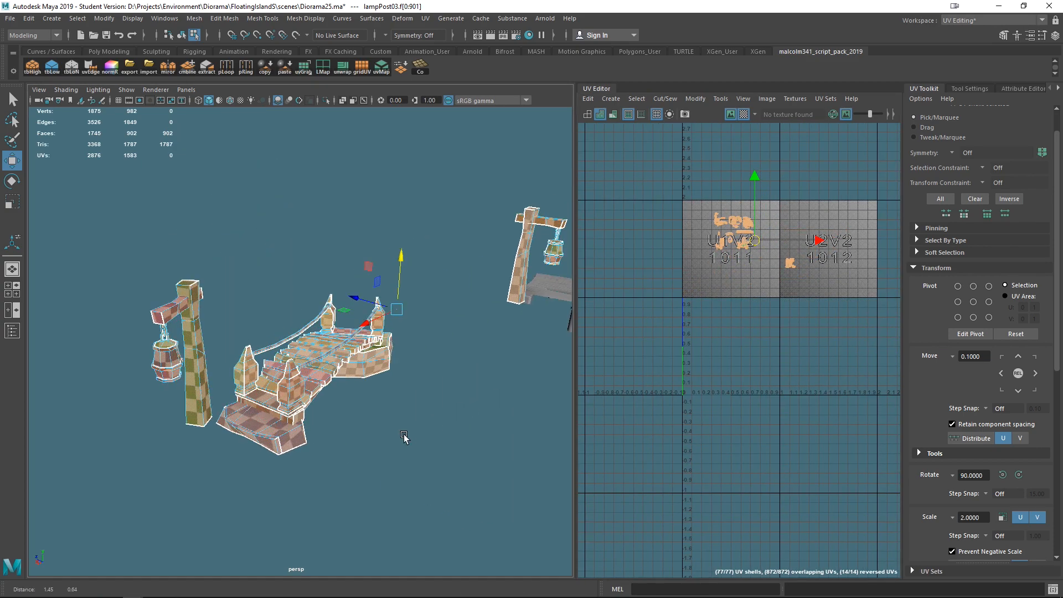
alt+drag(404, 438, 374, 487)
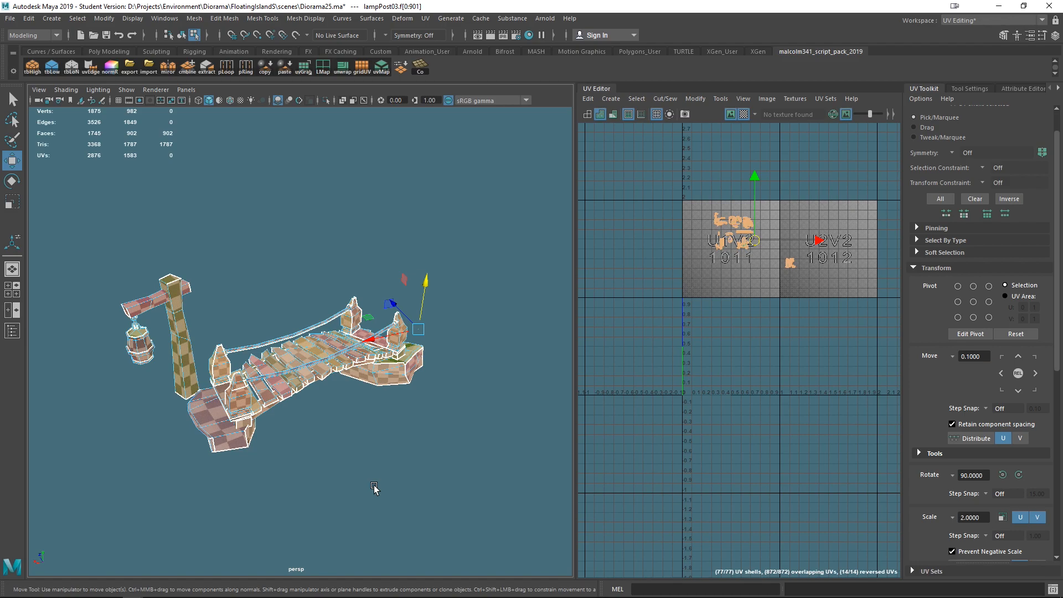
scroll(441, 469, down, 5)
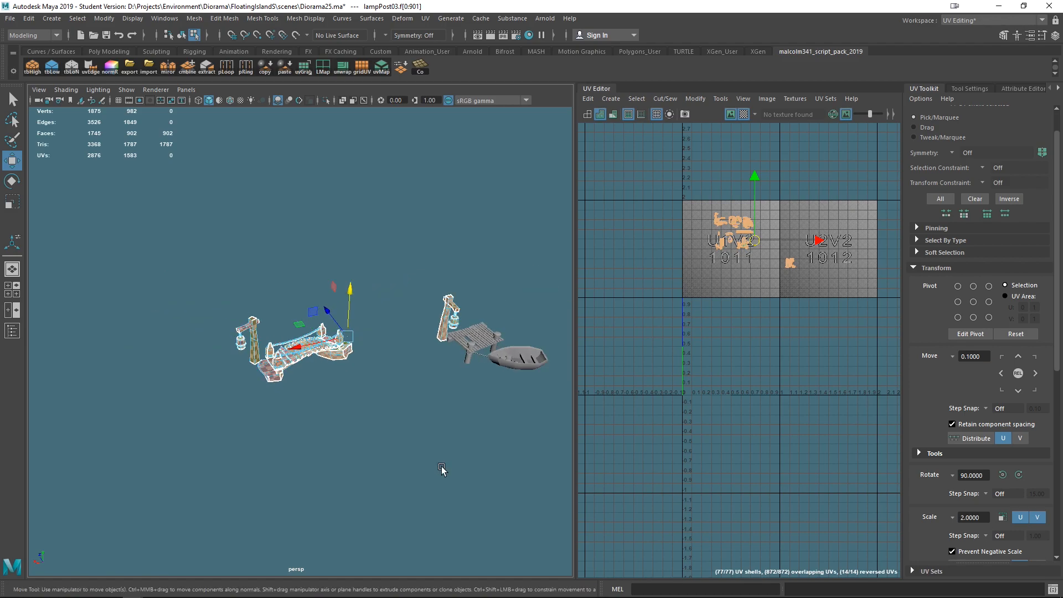